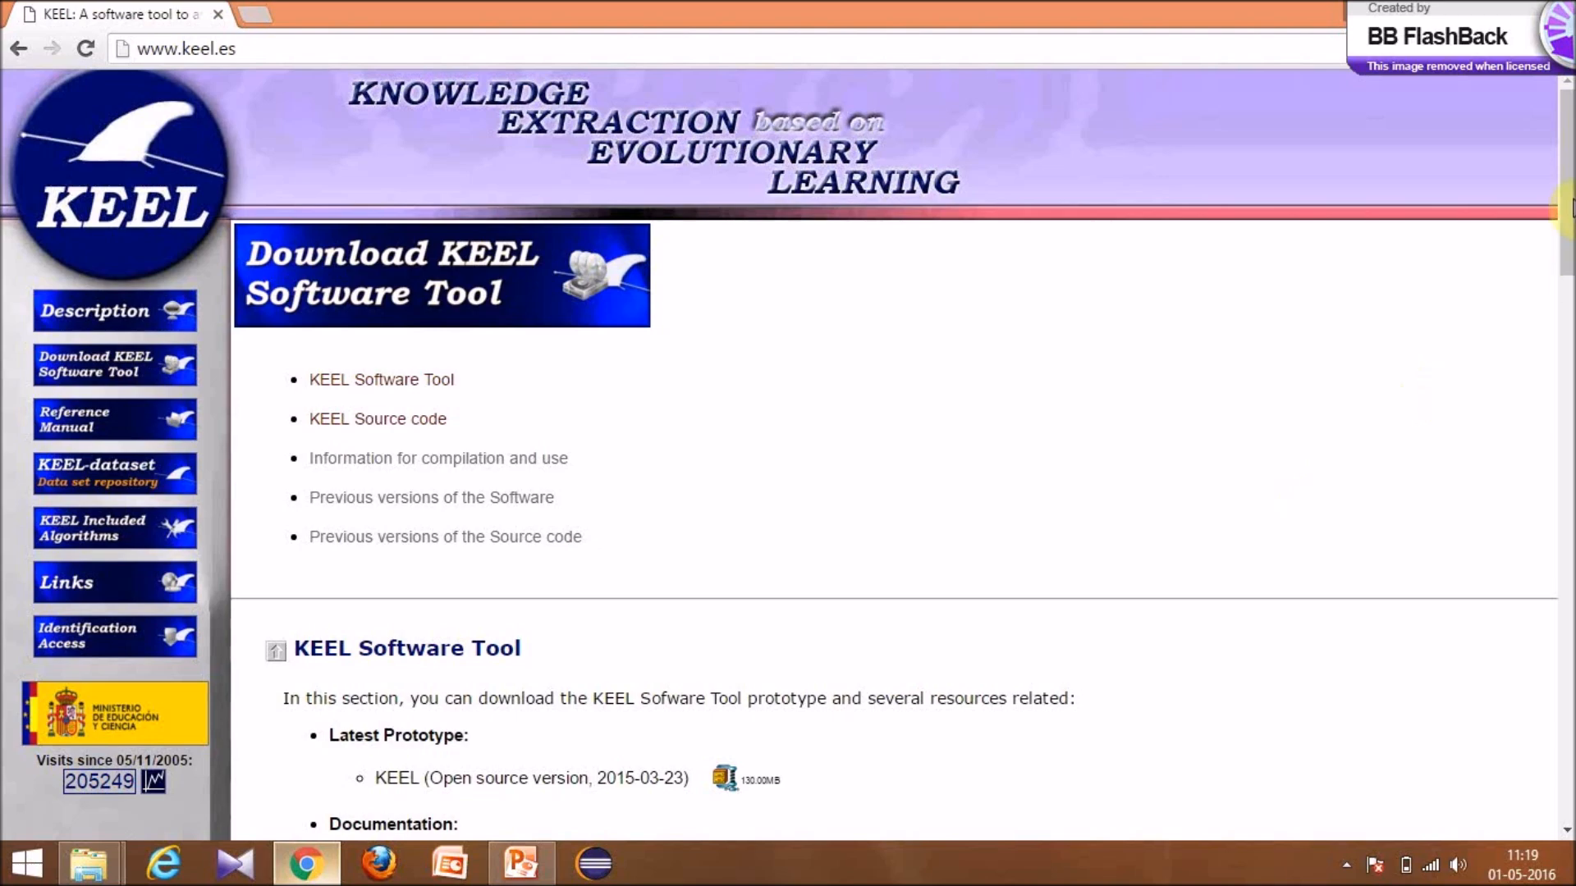
- Download the latest KEEL open source version, 2015-03-23, from the list of software prototypes
drag(1570, 203, 1570, 739)
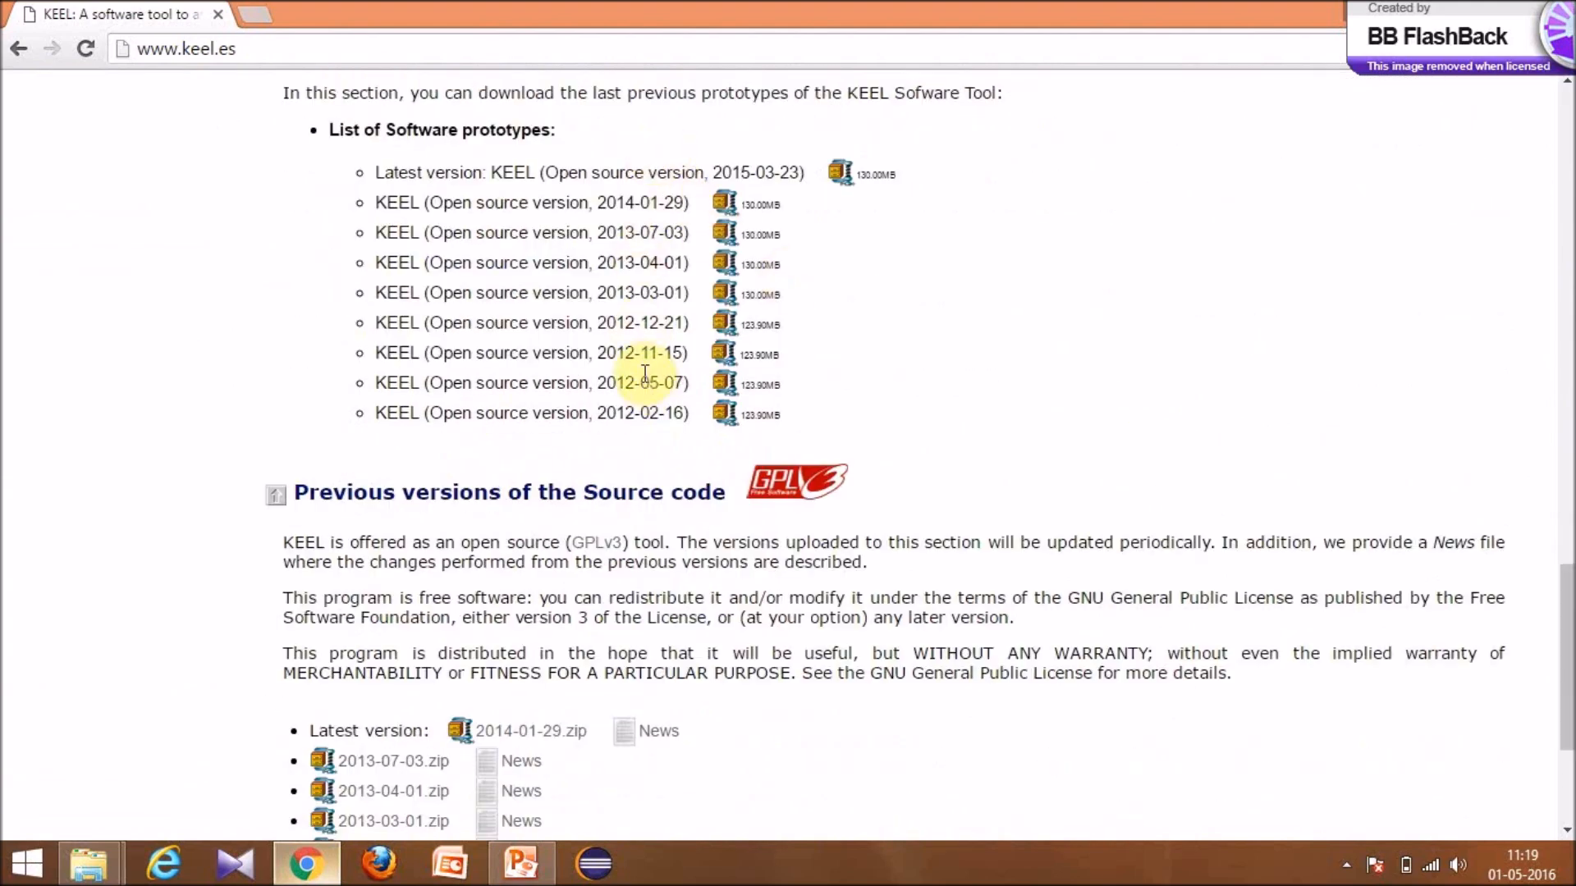
drag(1567, 651, 1568, 721)
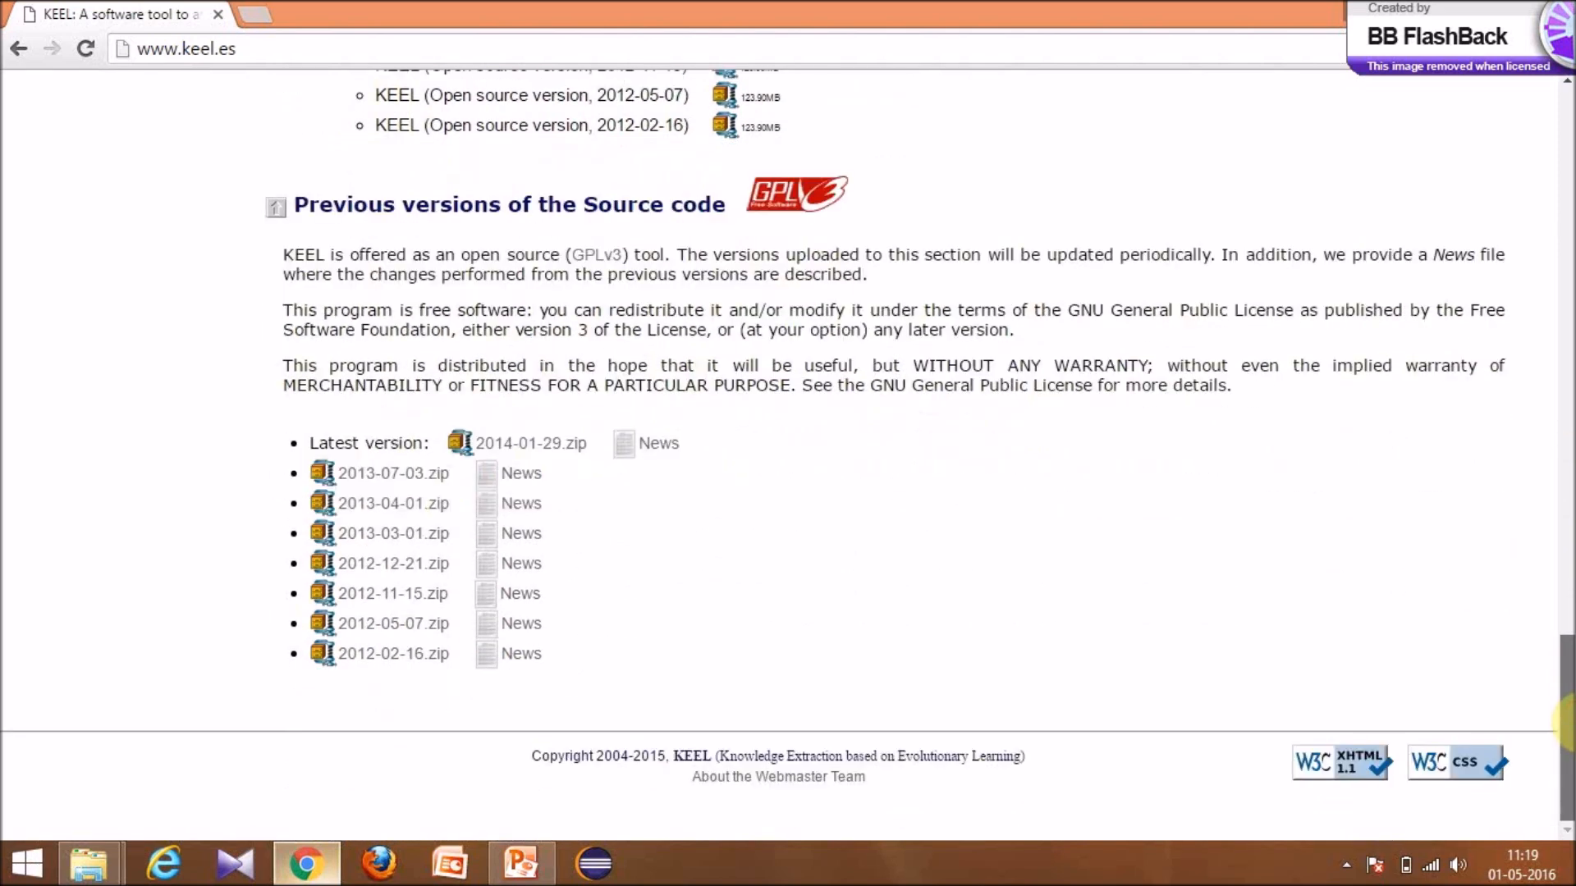
drag(1569, 720, 1569, 618)
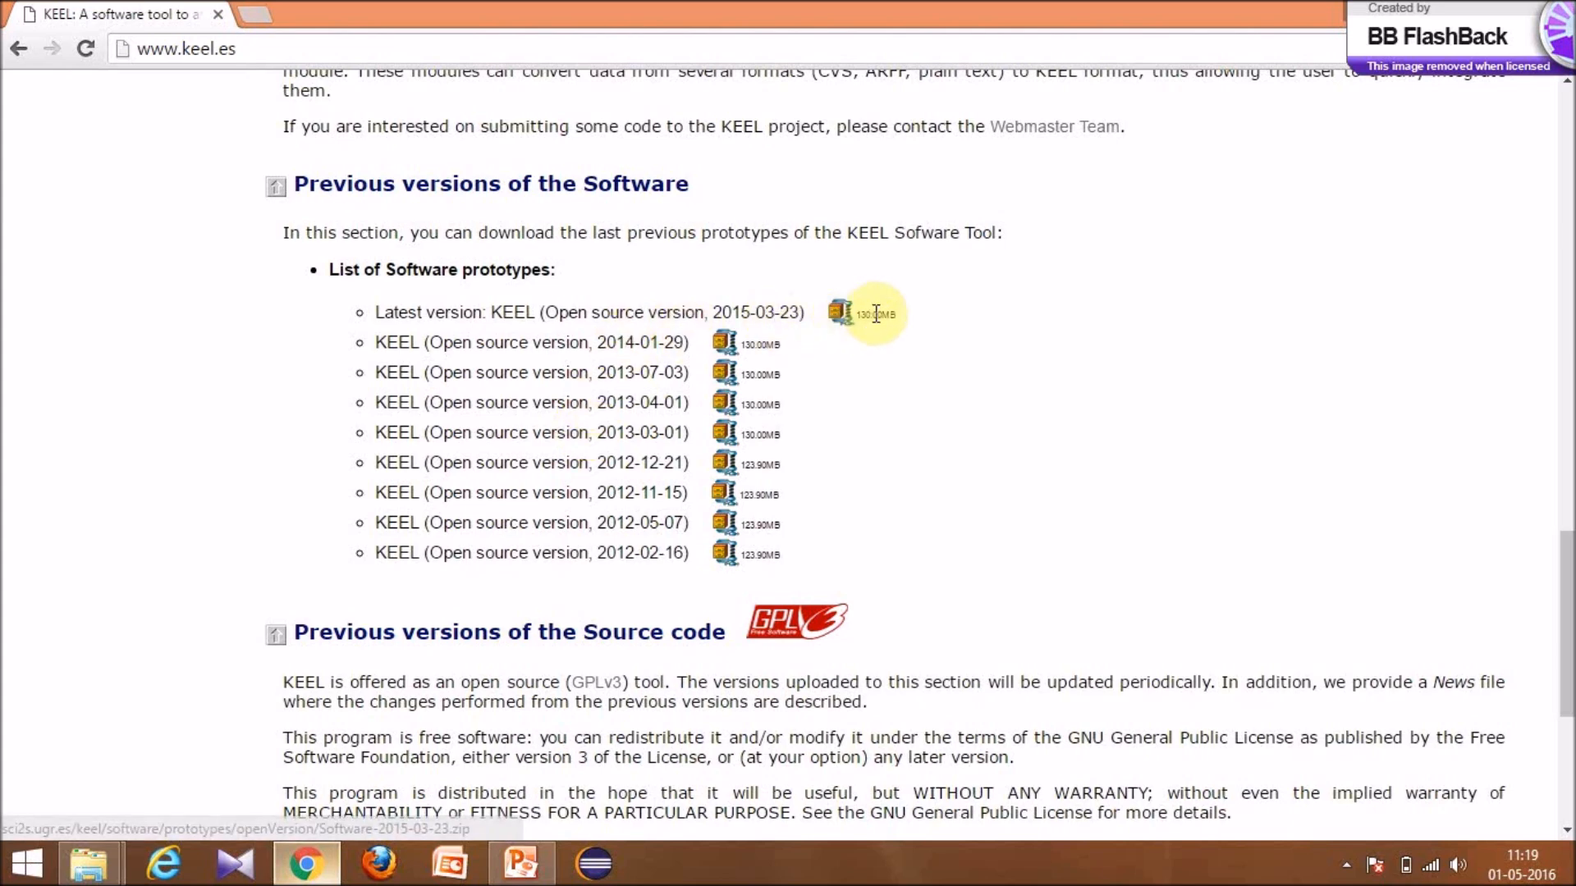
click(840, 313)
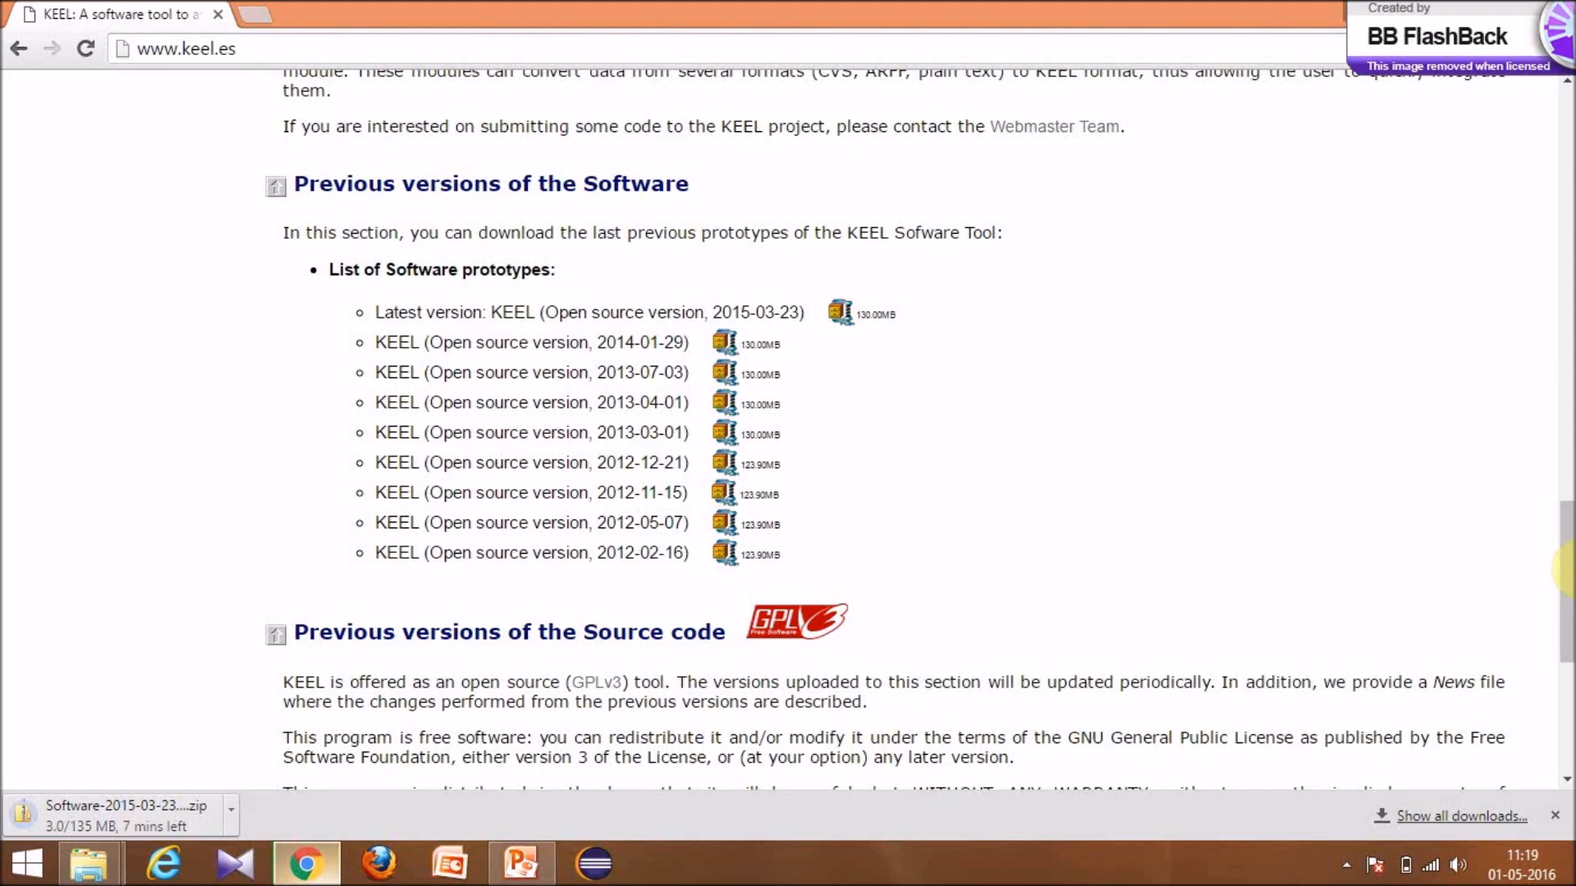
- Open the KEEL Reference Manual and read the sections on getting KEEL, system requirements and launching the suite
drag(1568, 562, 1568, 176)
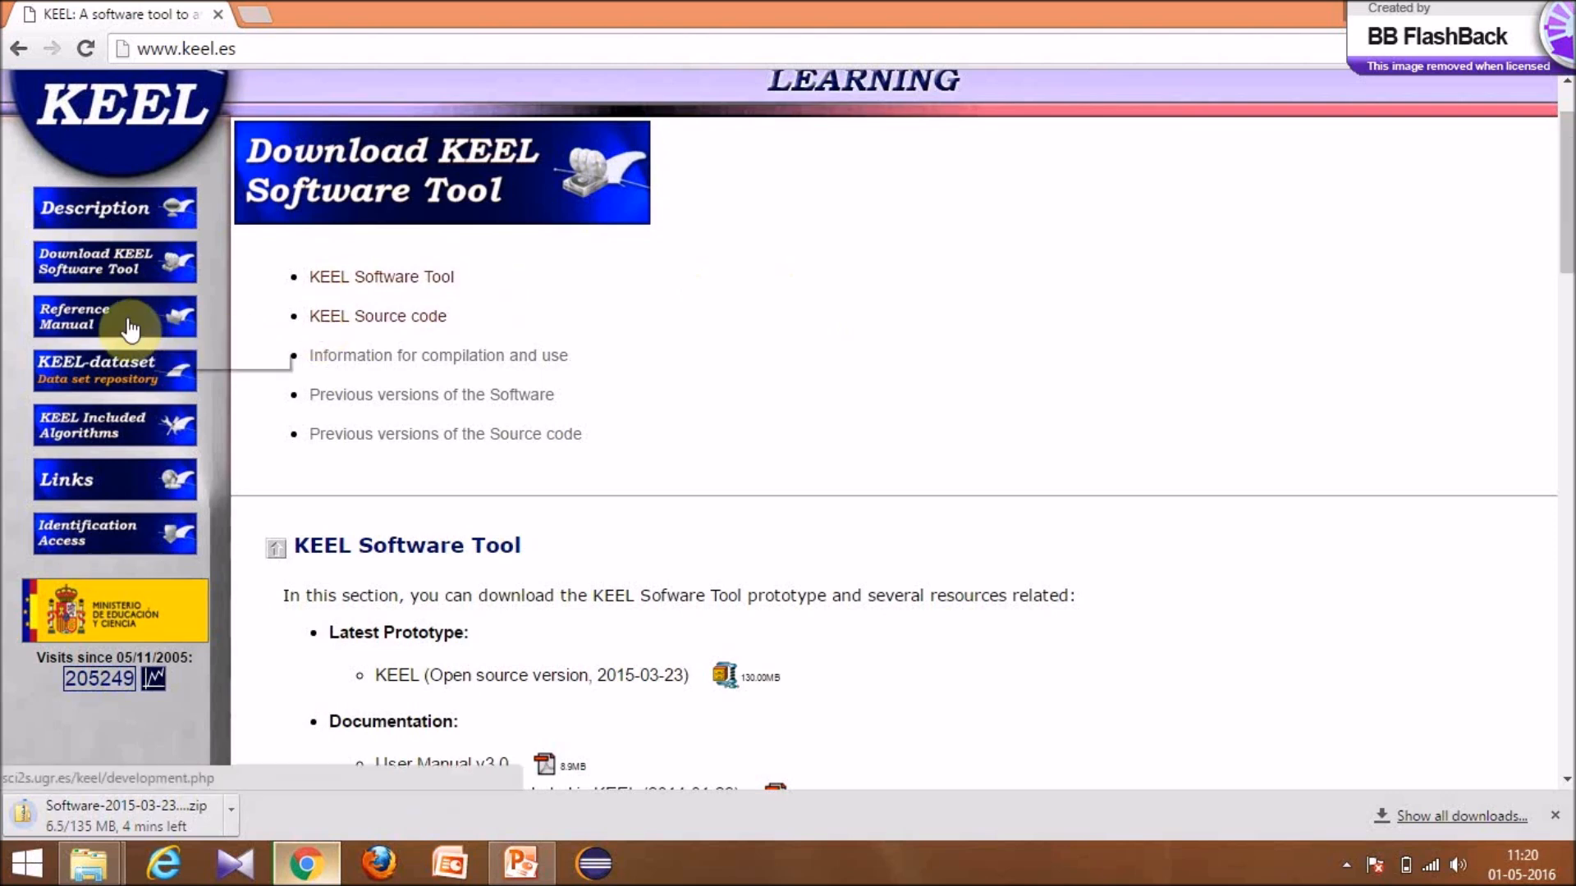
click(88, 320)
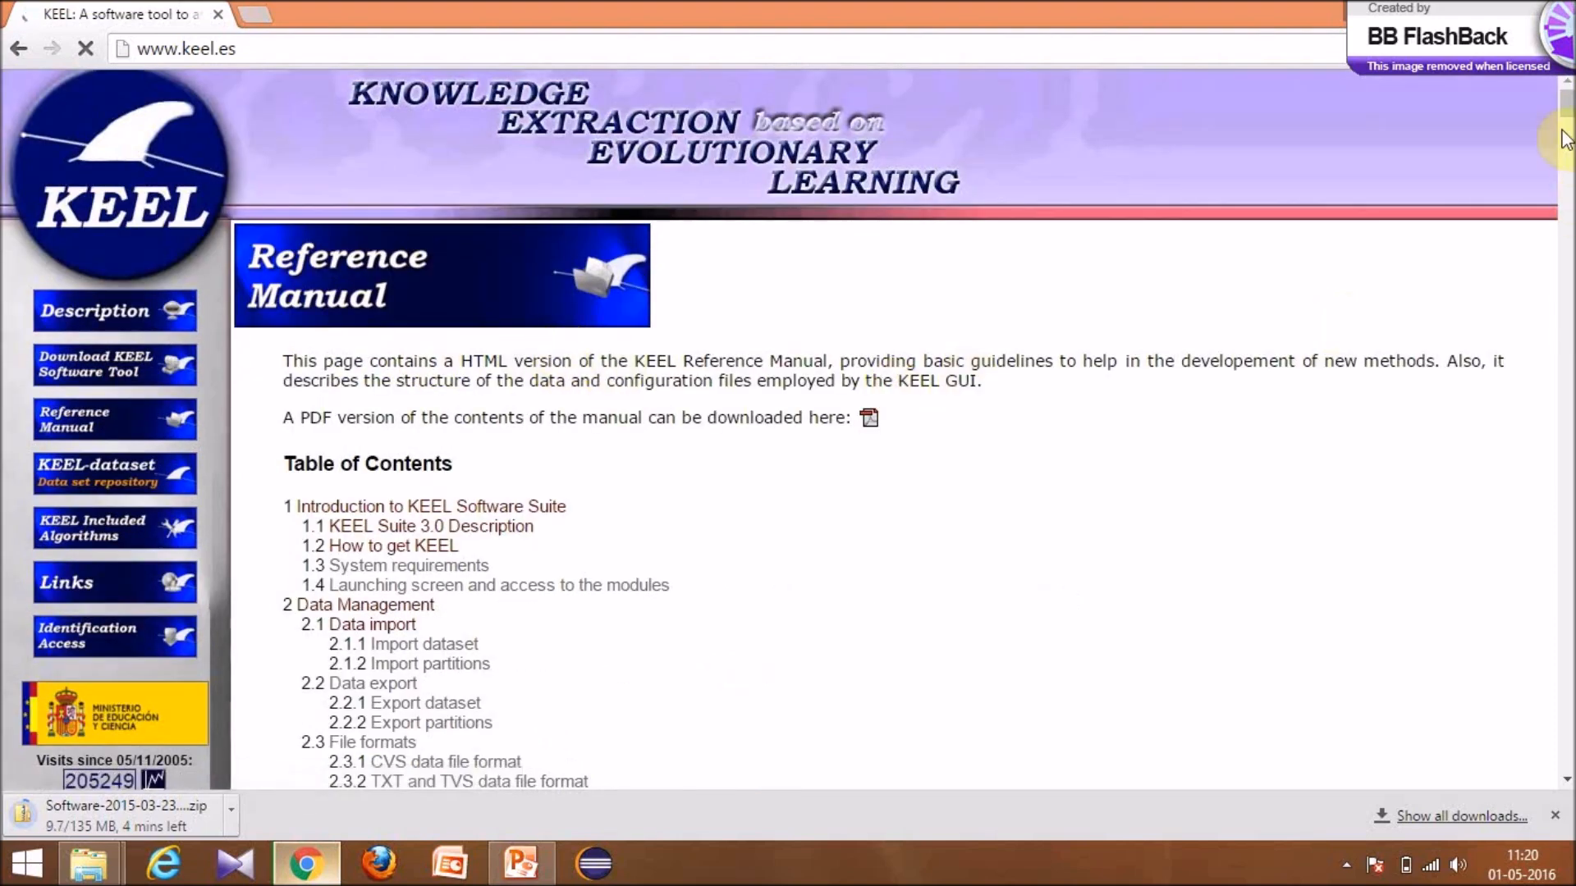
drag(1568, 110, 1567, 137)
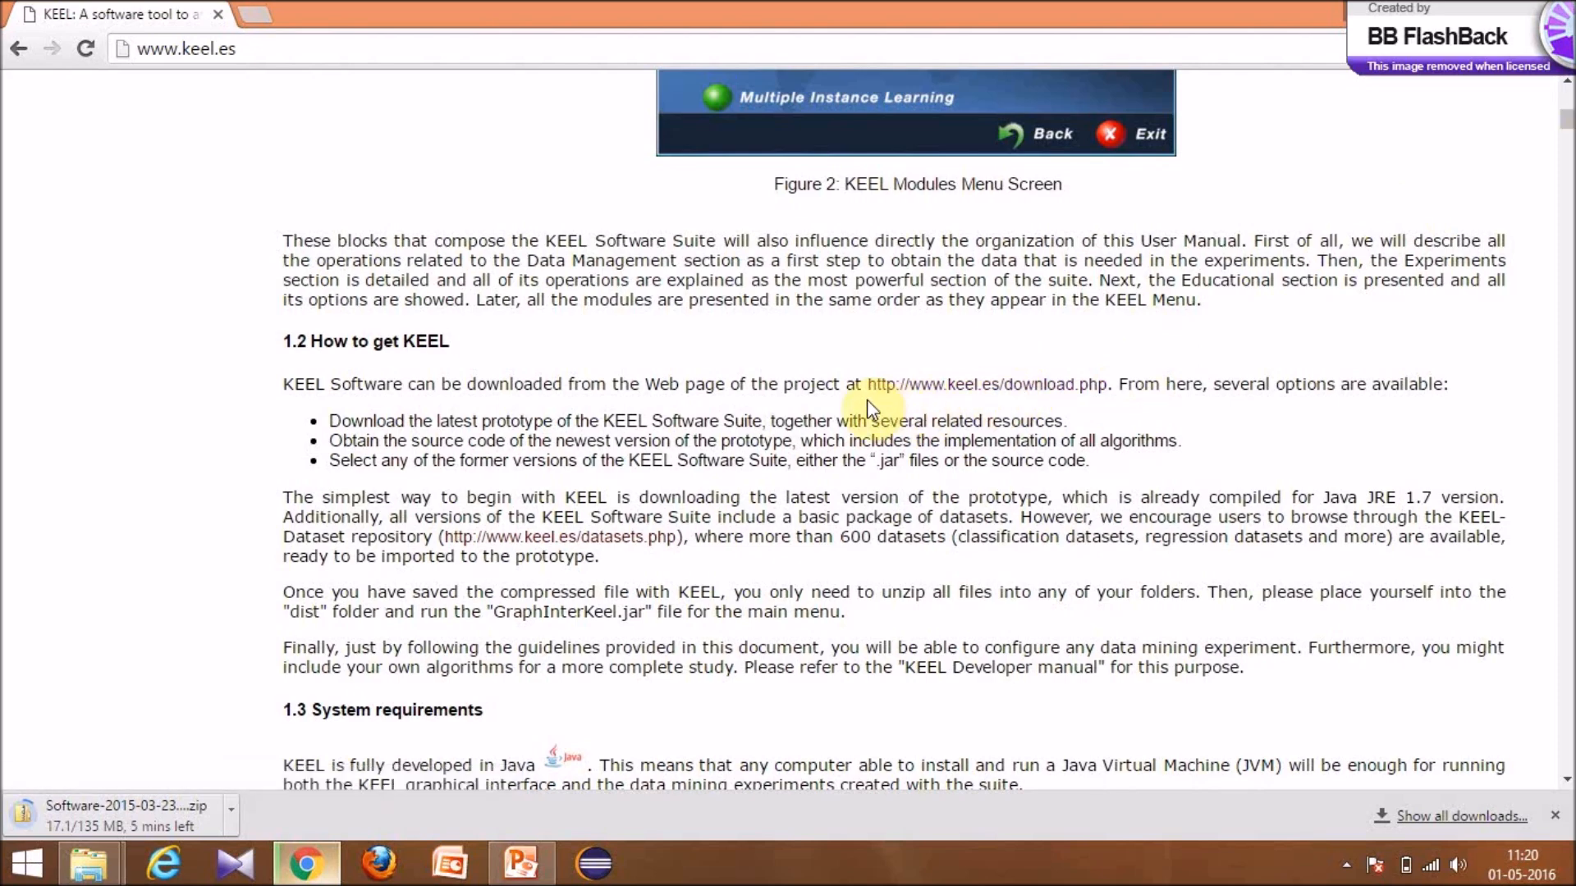
scroll(456, 506, down, 1)
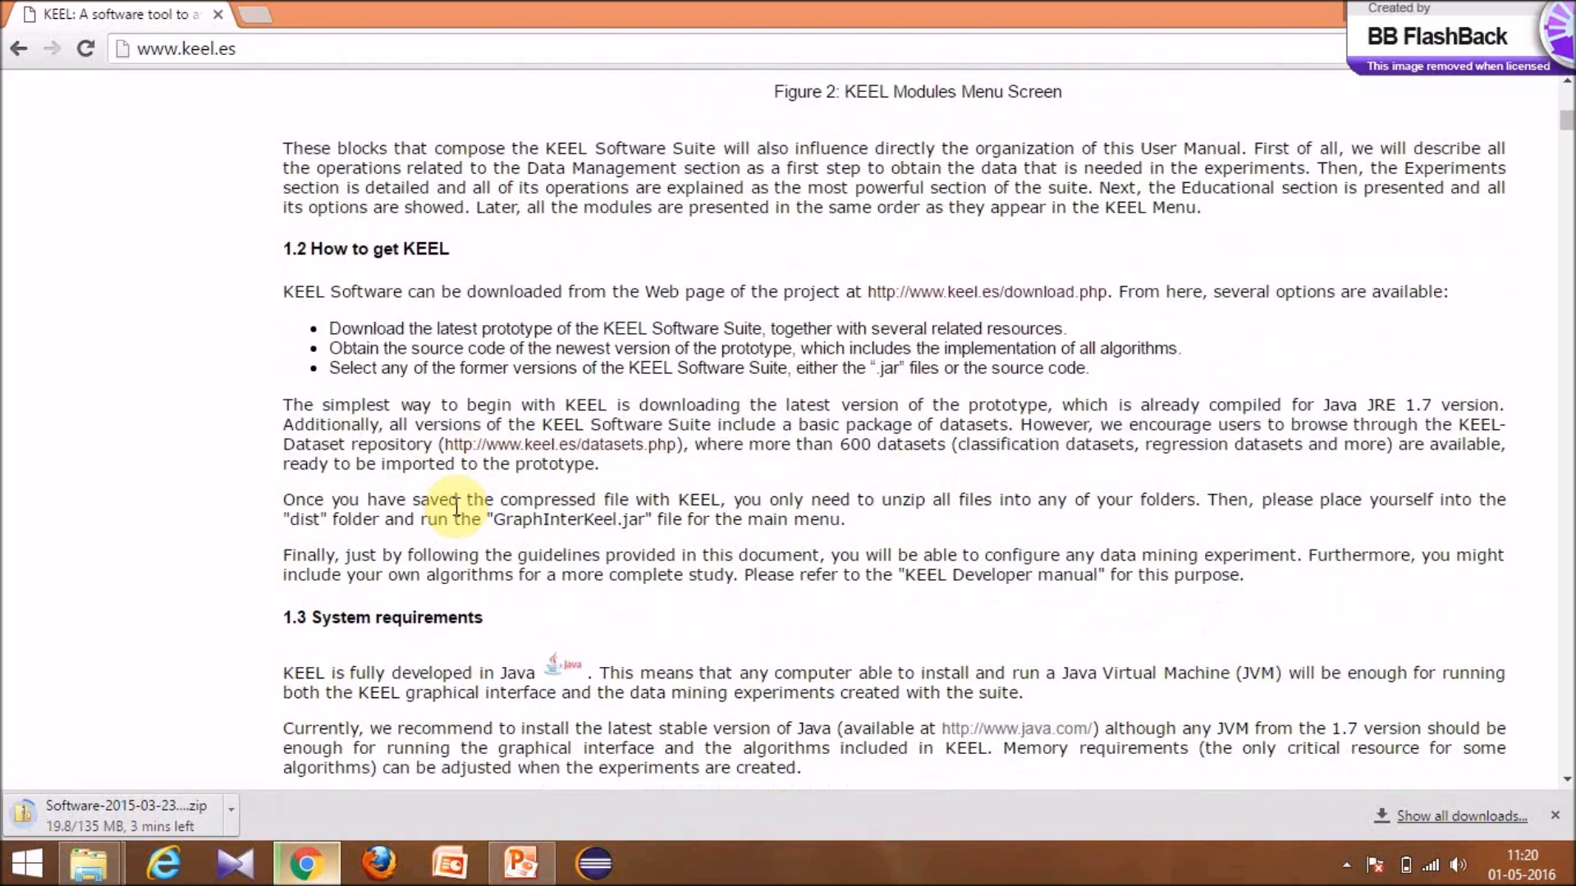
scroll(457, 507, down, 5)
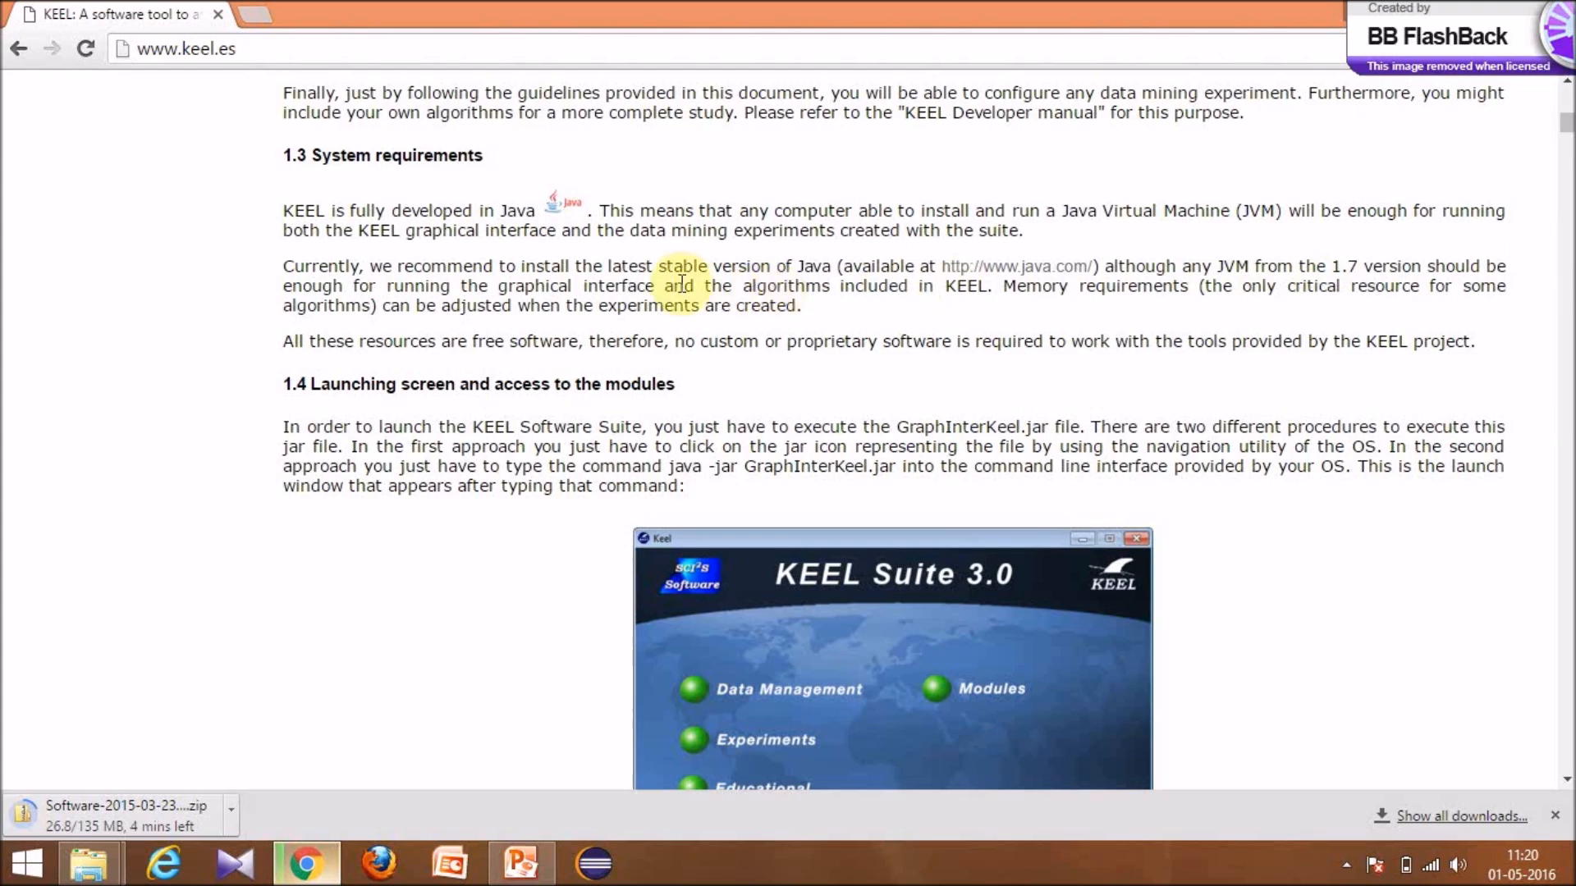
scroll(682, 283, up, 5)
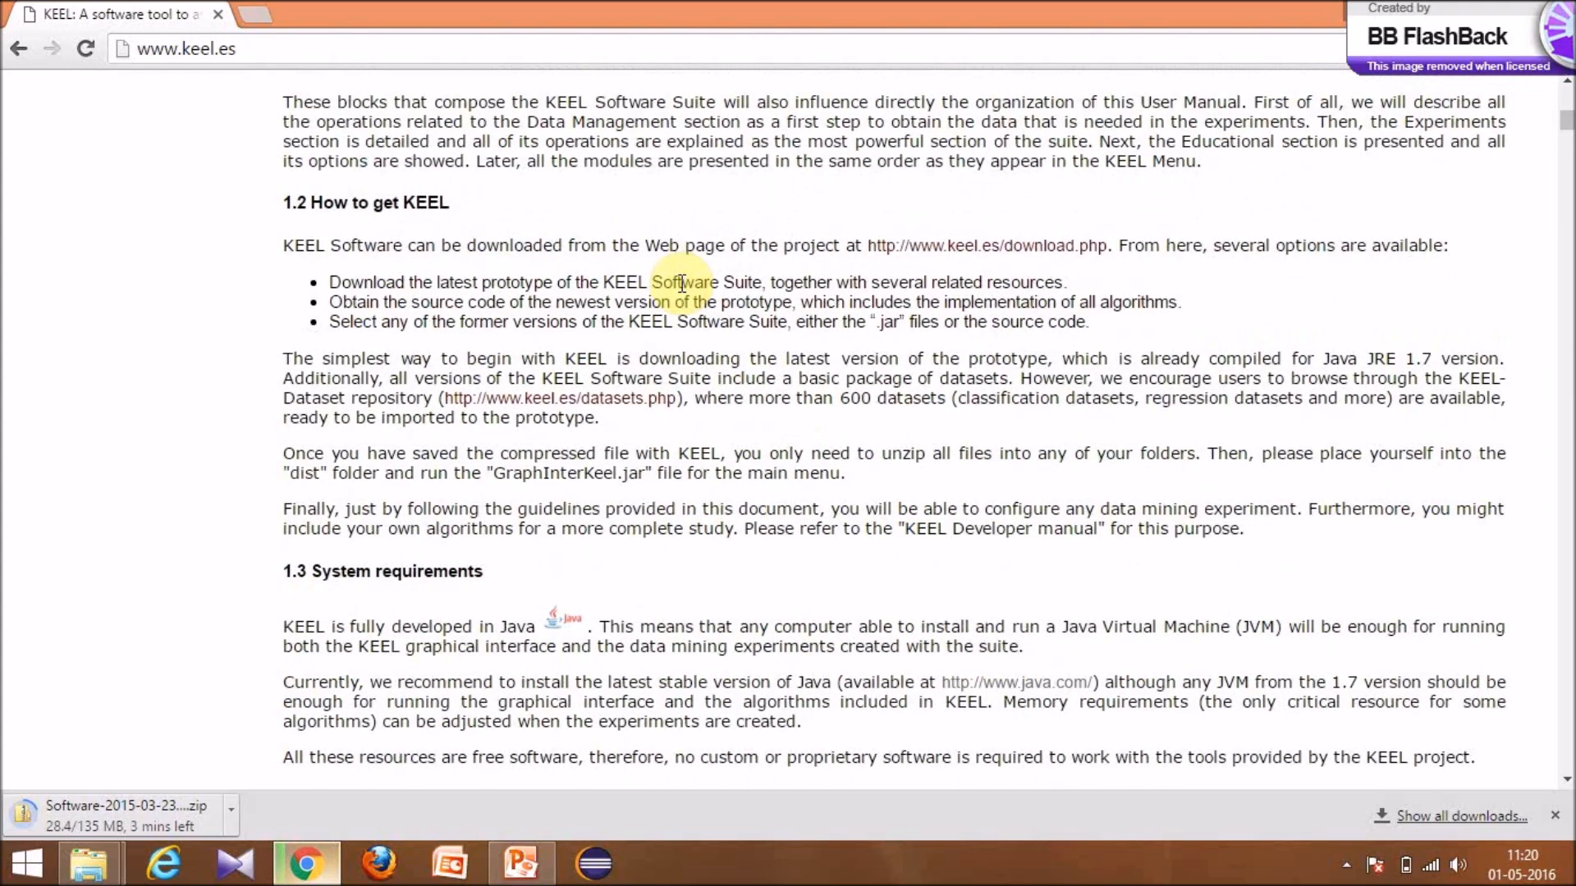
scroll(681, 284, down, 4)
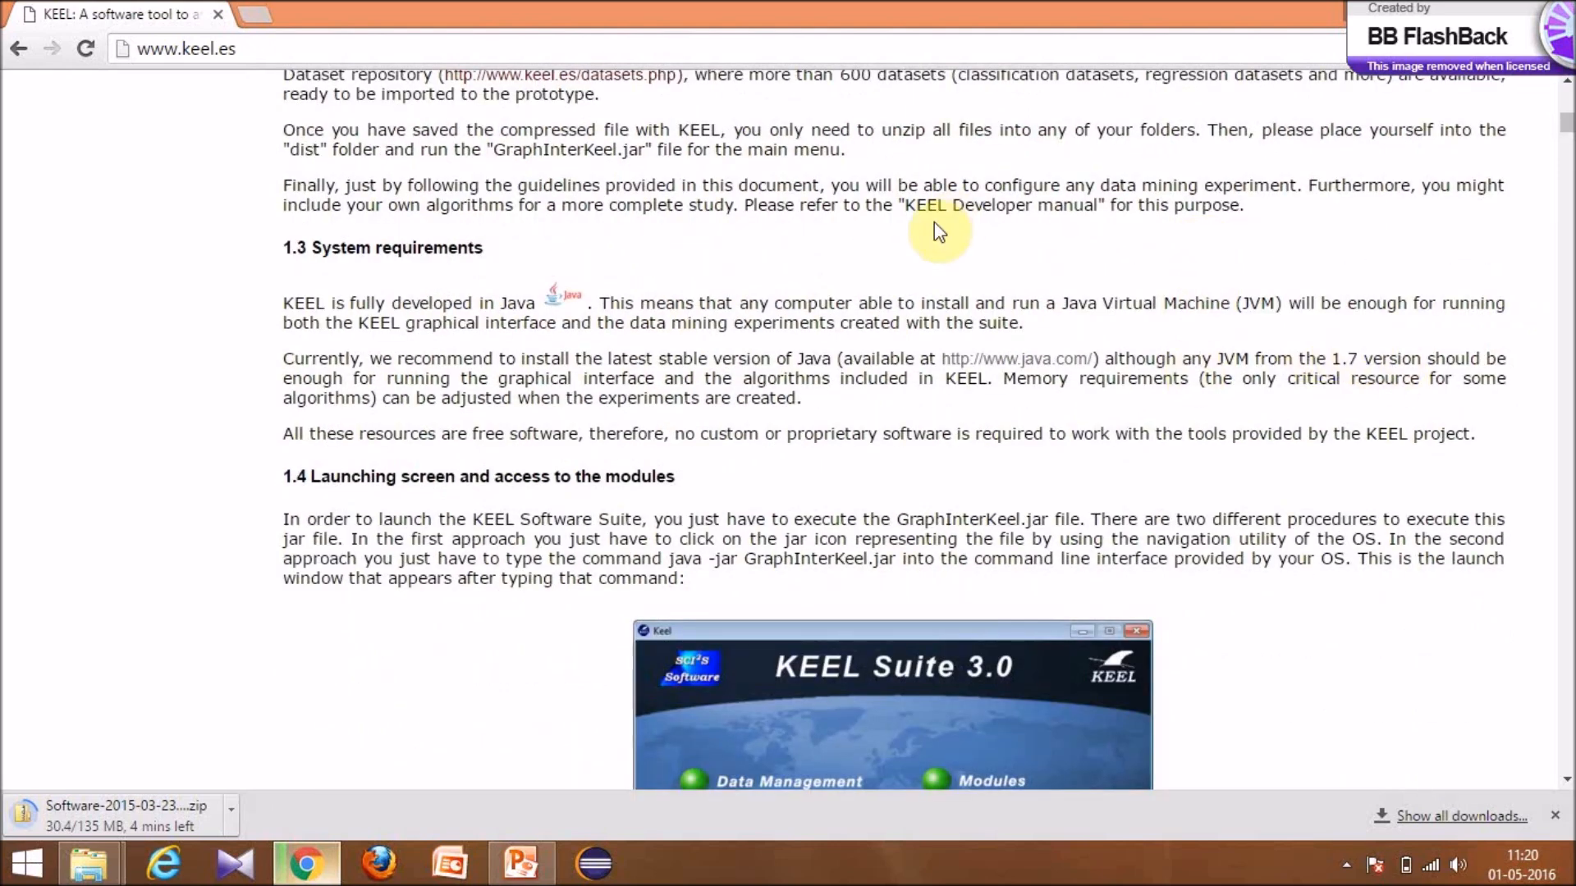
- Review the Reference Manual's table of contents, including the data management, file formats and experiment design topics
scroll(938, 232, up, 15)
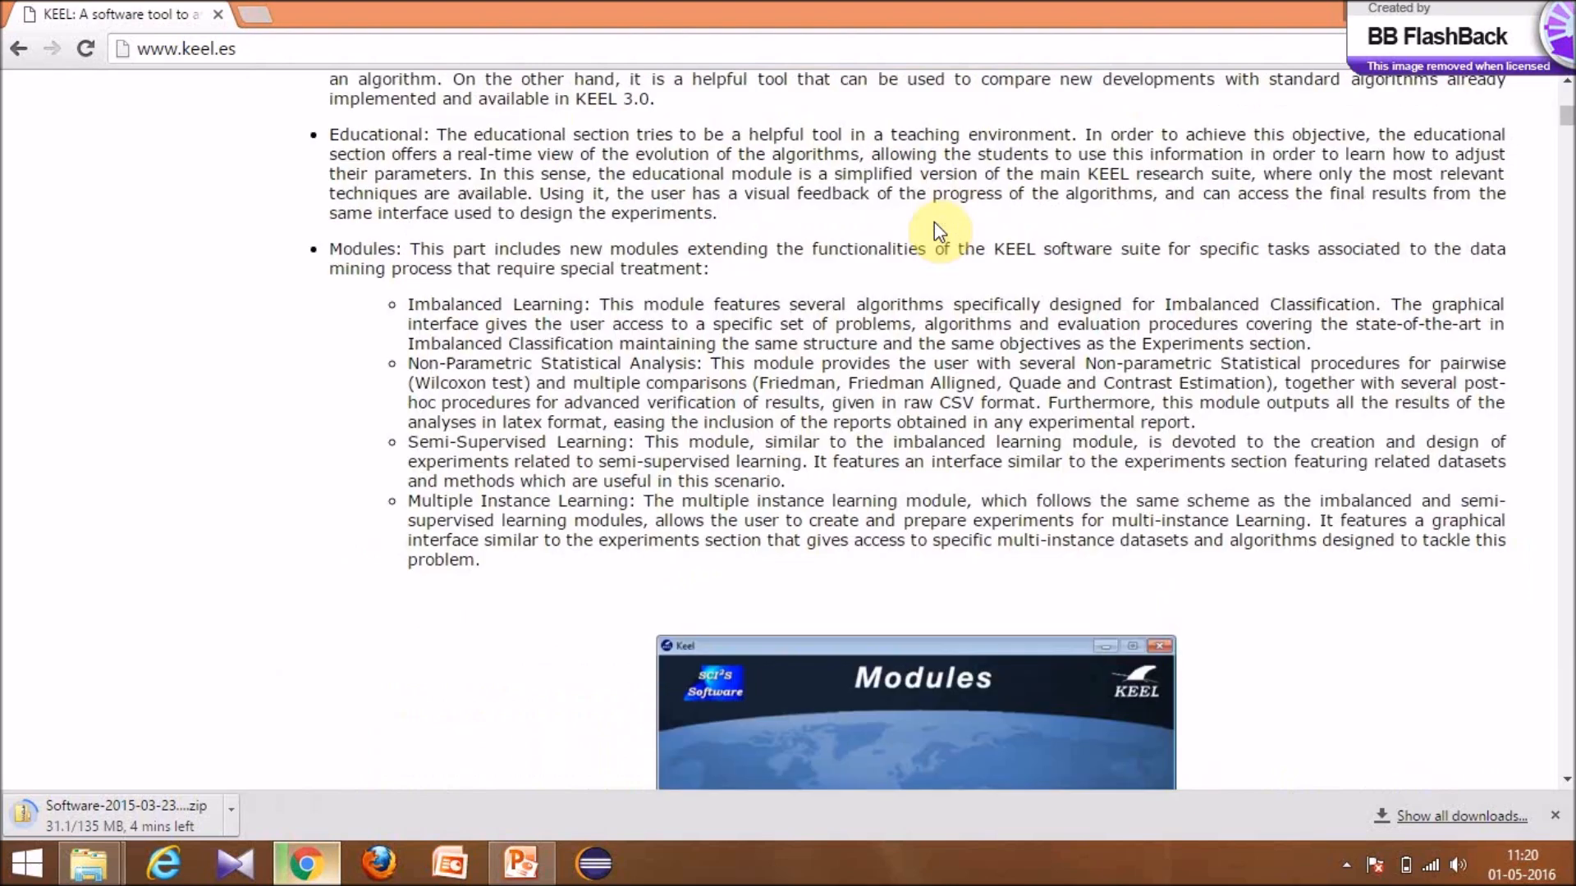
scroll(934, 221, up, 4)
scroll(935, 222, up, 20)
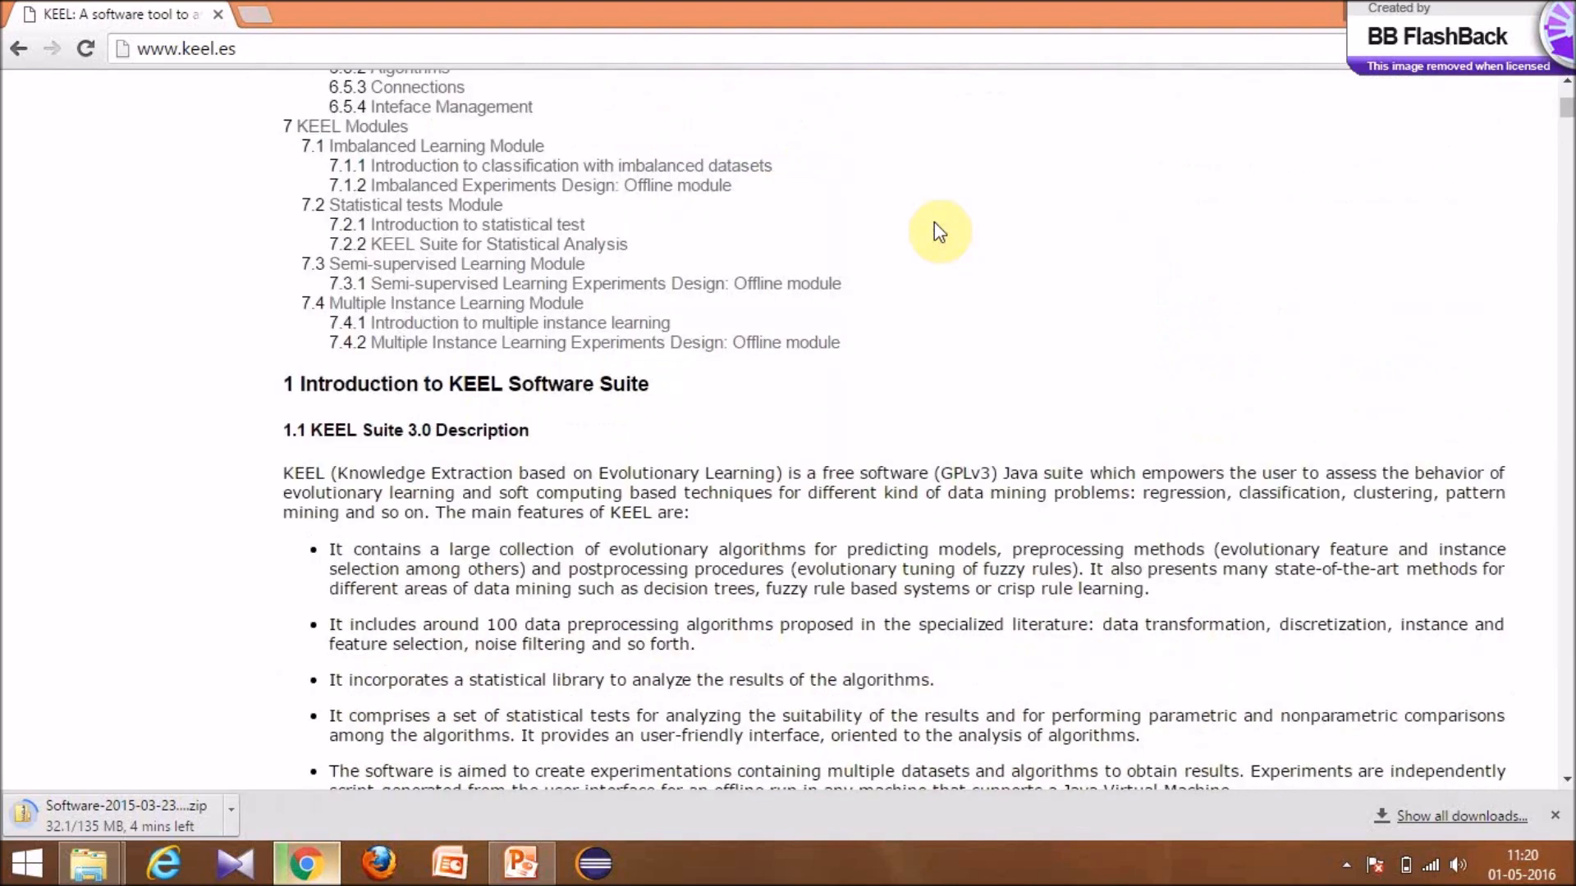
scroll(934, 221, down, 4)
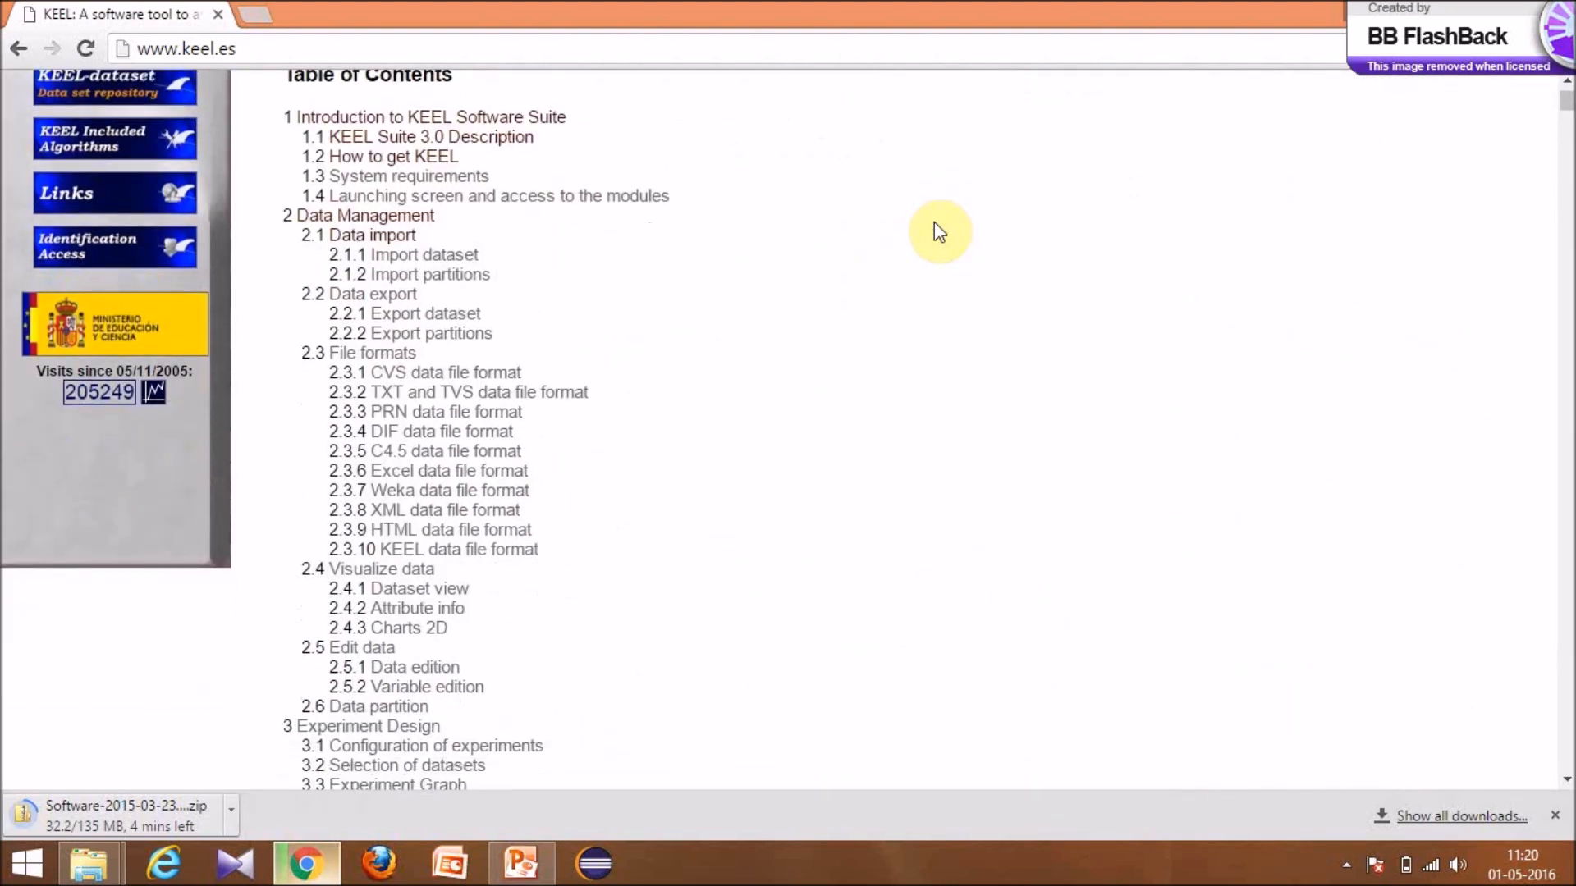
scroll(934, 232, up, 7)
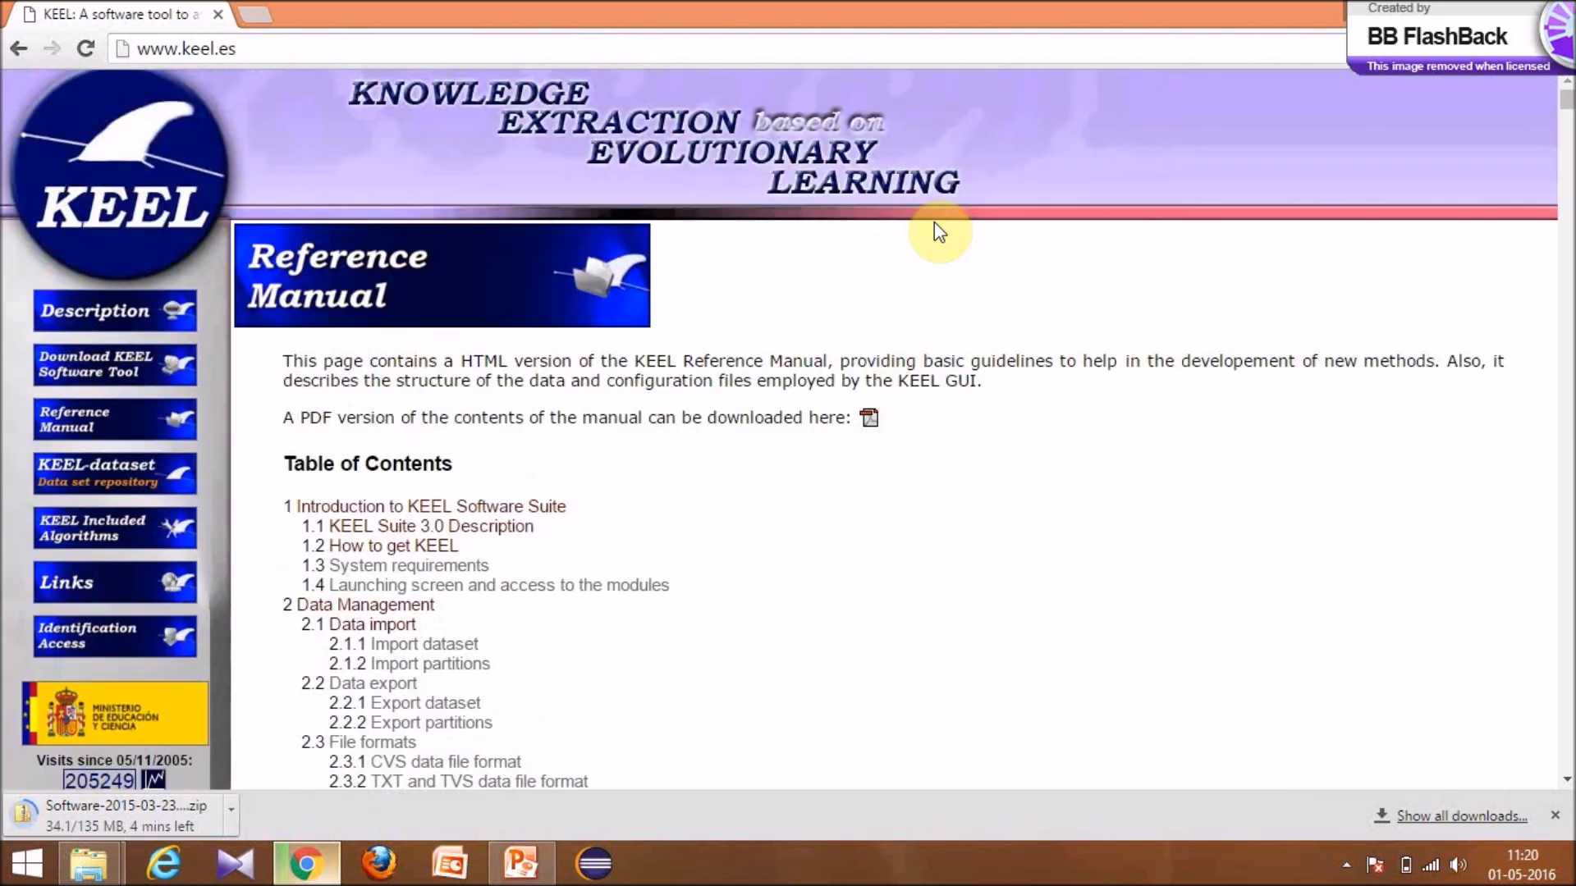
scroll(934, 232, down, 1)
scroll(934, 223, down, 6)
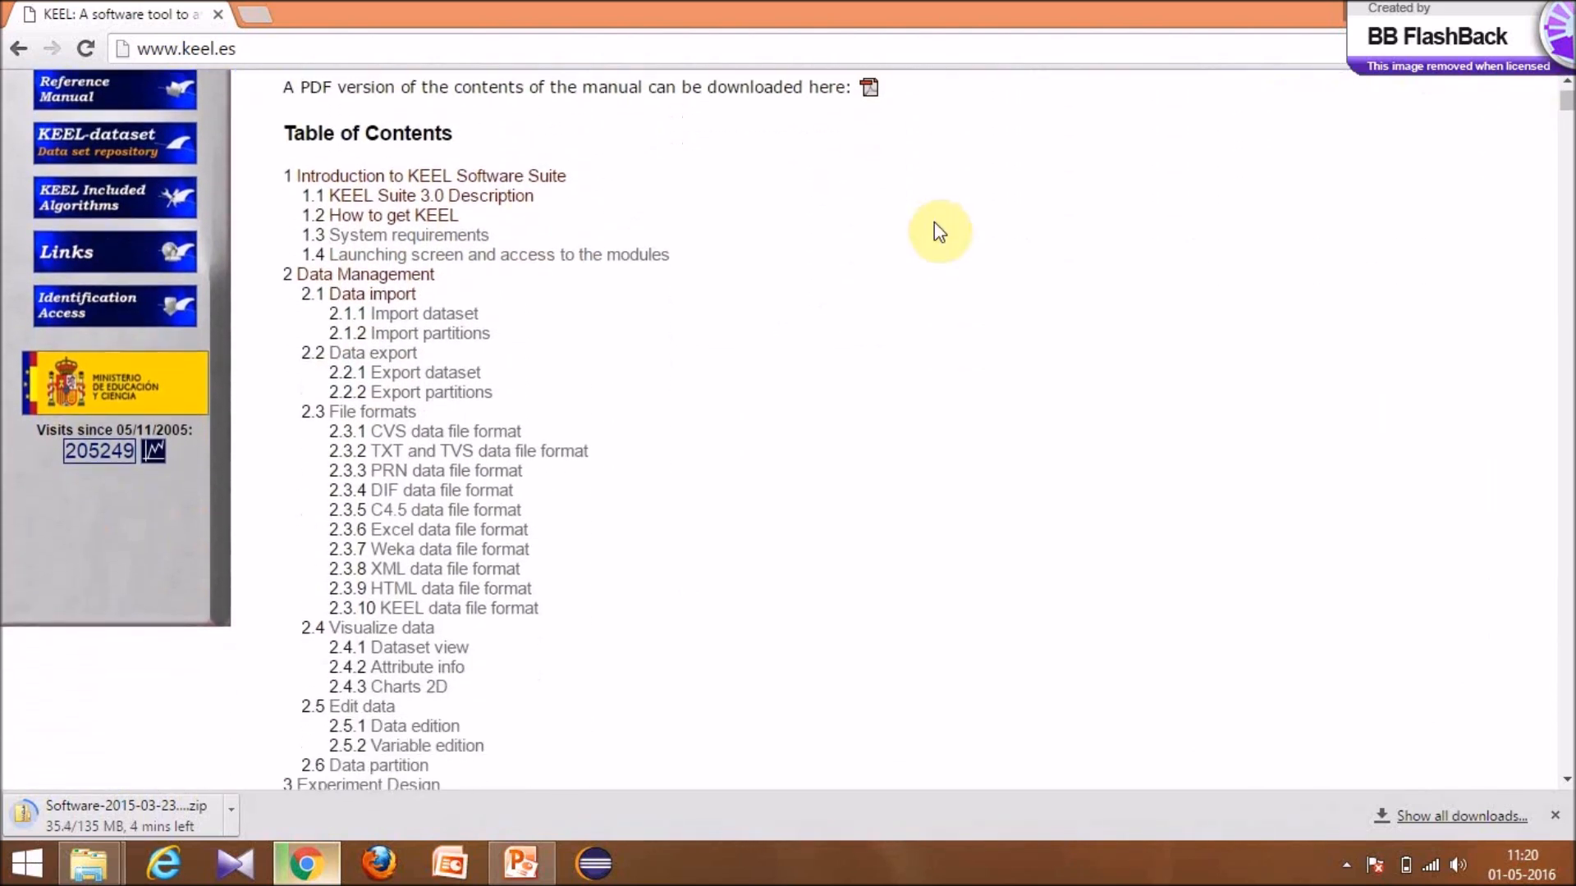
drag(667, 204, 659, 217)
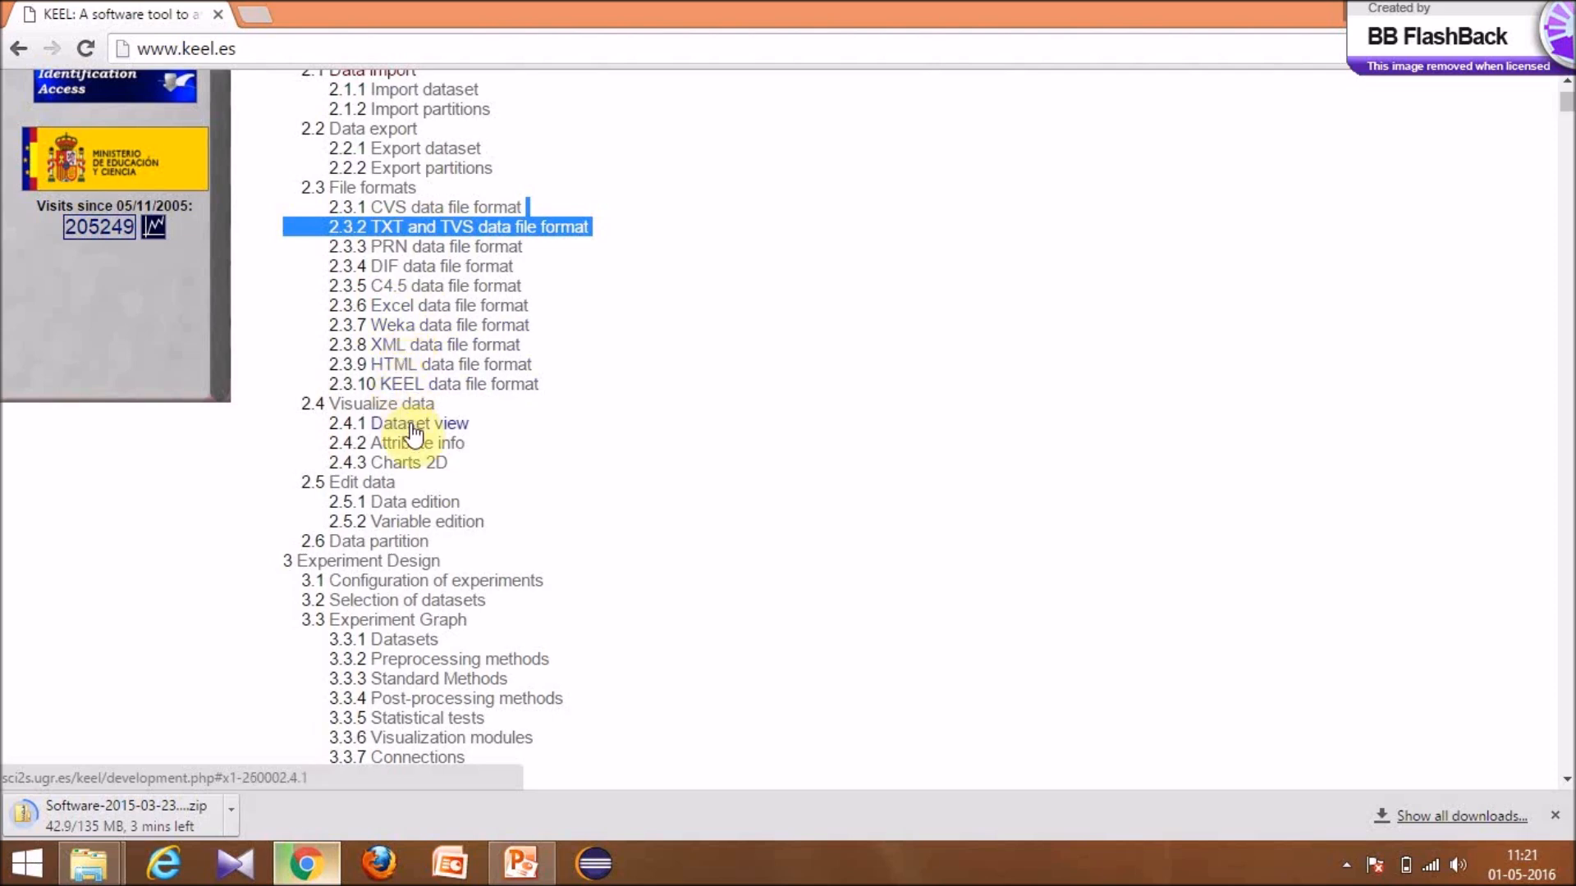
scroll(415, 435, up, 1)
scroll(810, 312, up, 6)
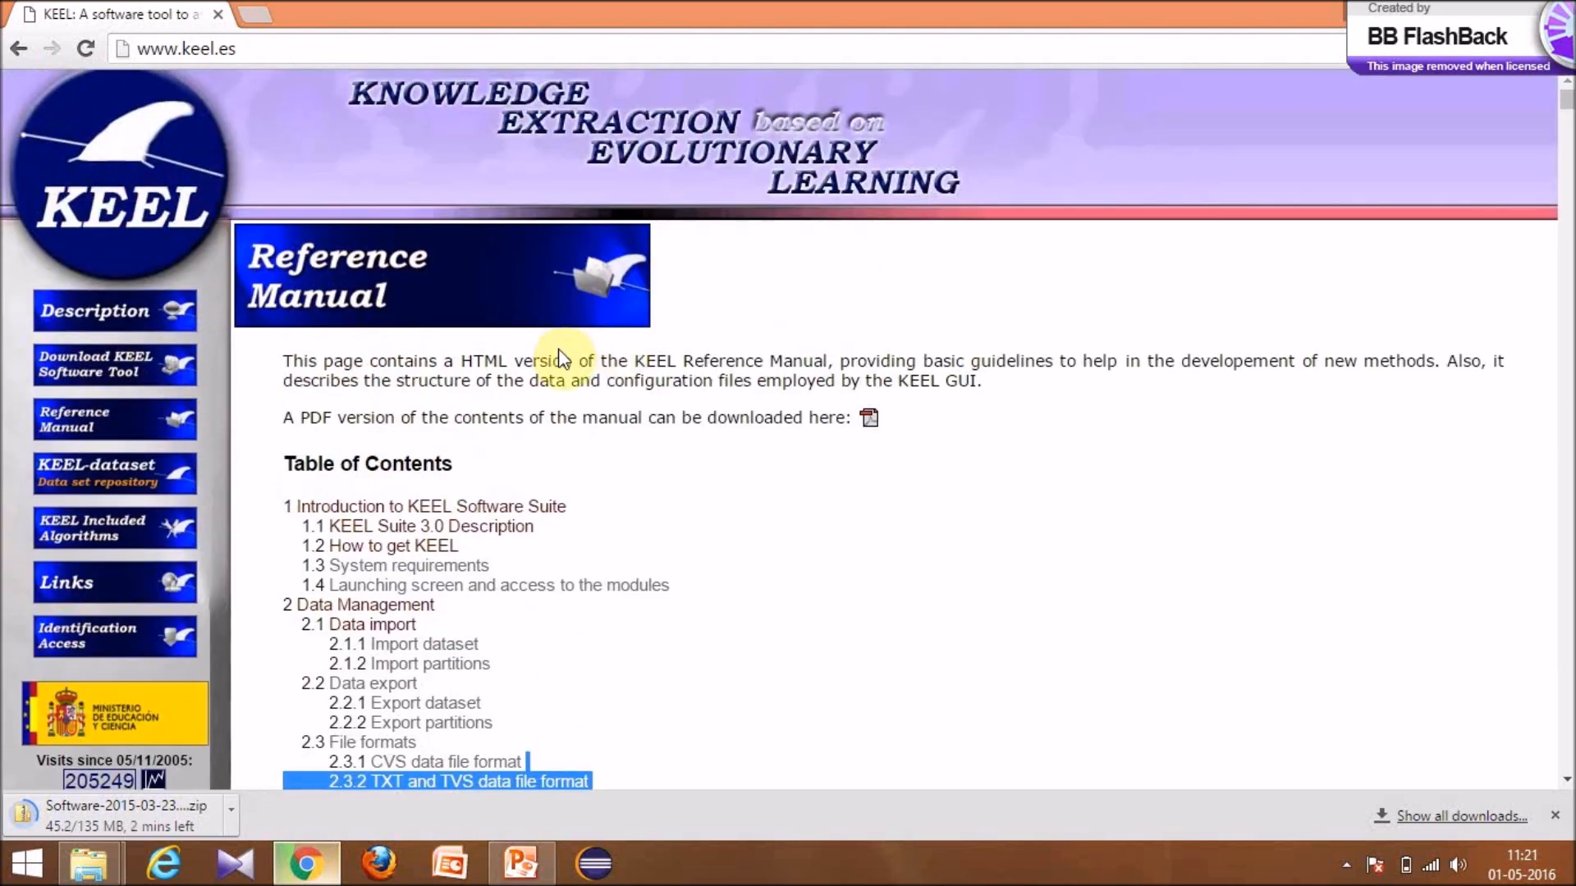
- Open the KEEL-dataset repository and review its data set categories, from supervised classification to low quality
click(138, 476)
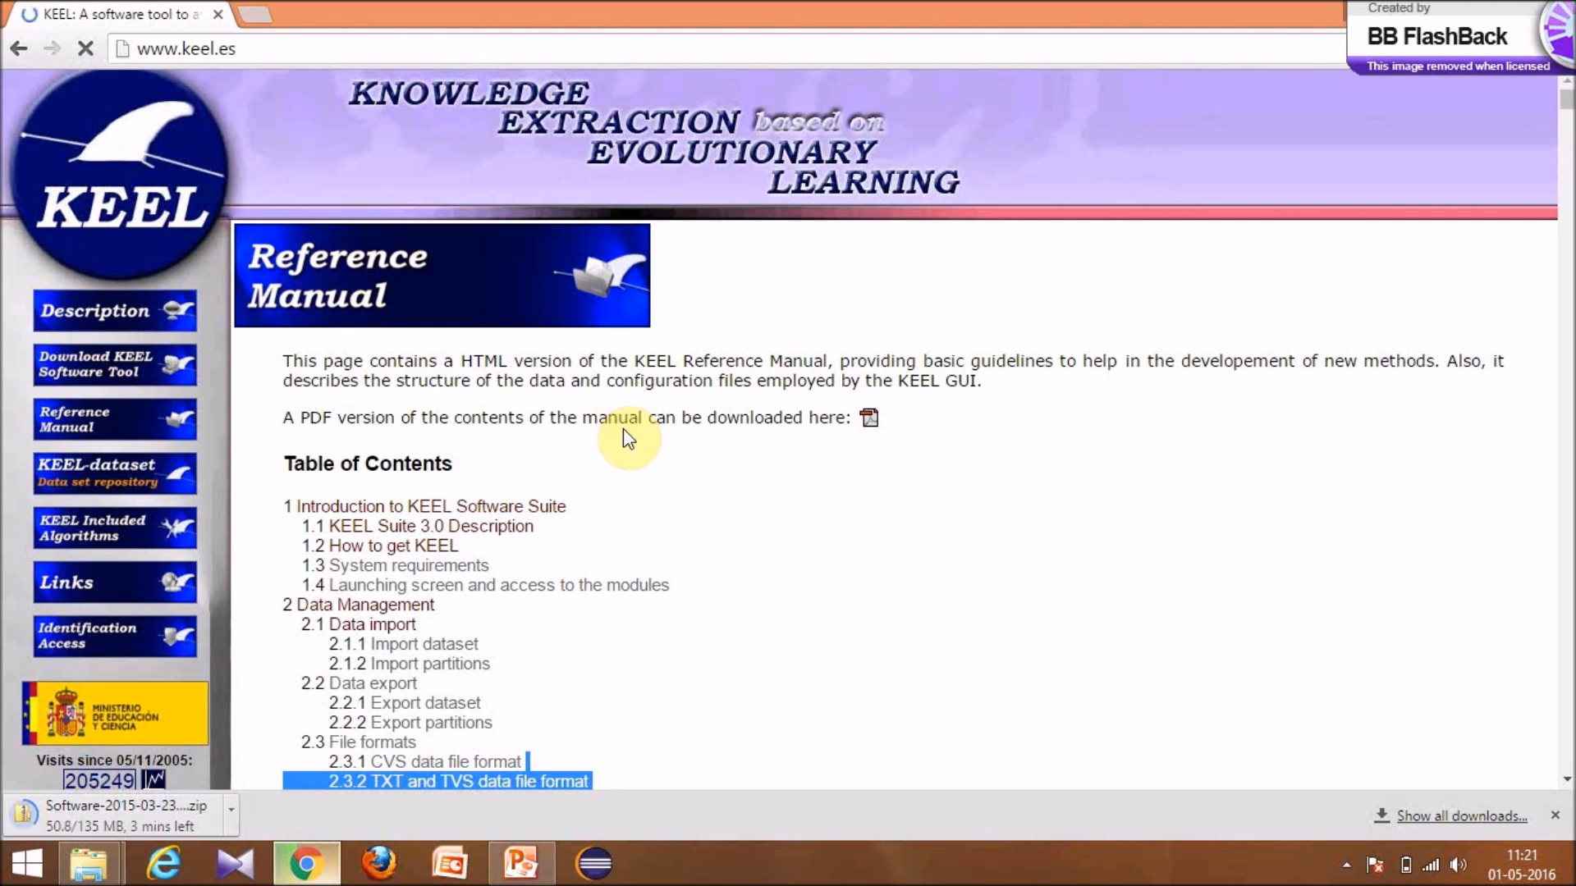
scroll(623, 428, down, 1)
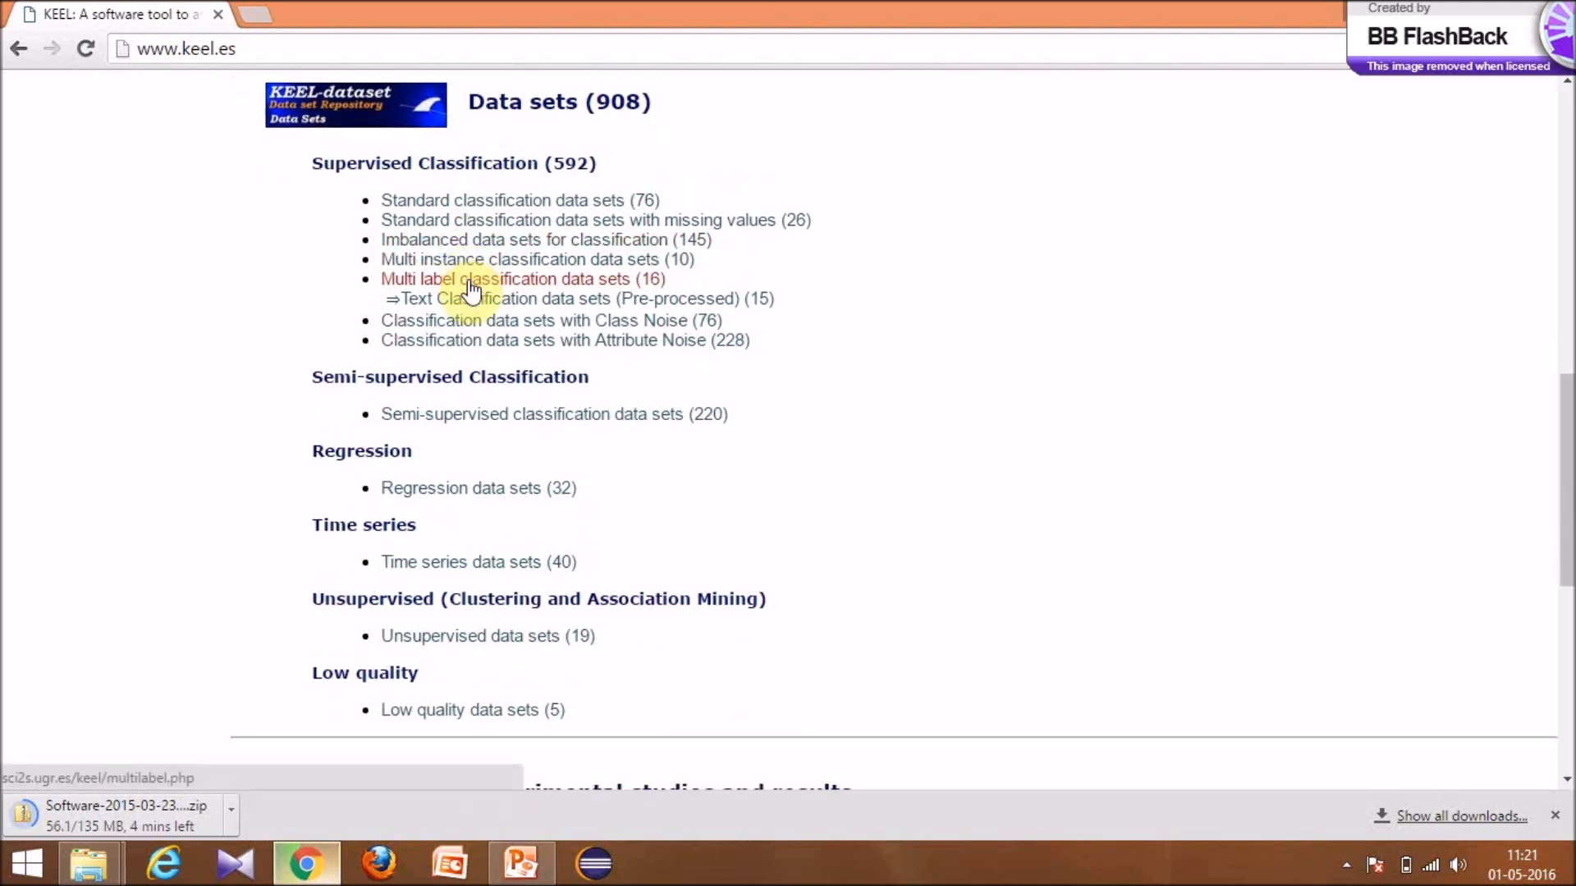
scroll(471, 290, up, 2)
scroll(470, 290, down, 1)
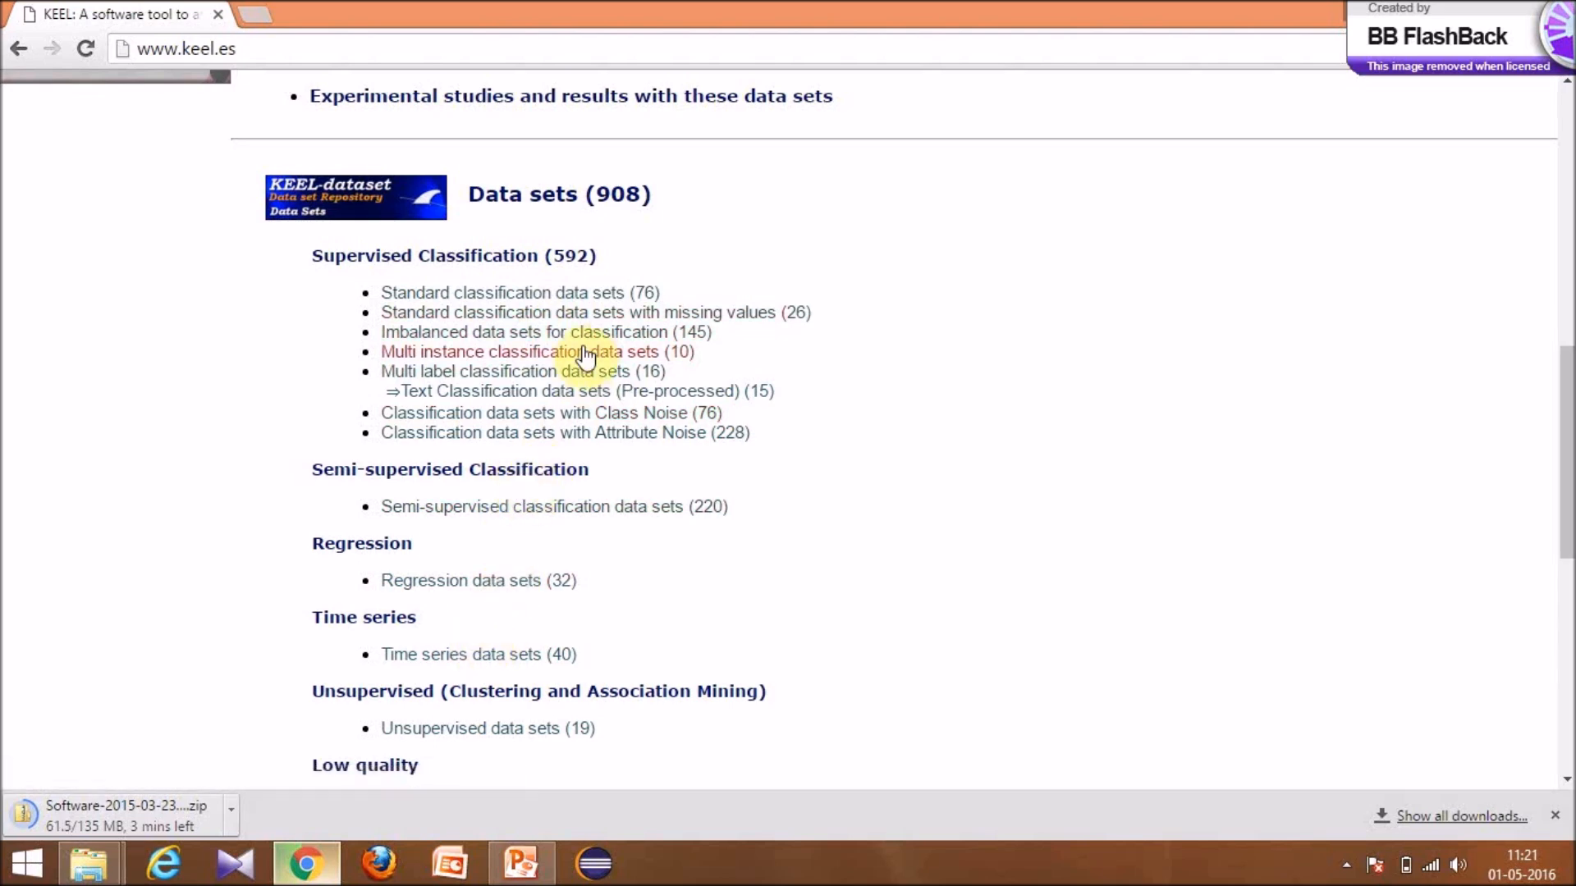
- Open the standard classification data sets page and read the data file structure and the description of the available partitions
click(555, 287)
scroll(517, 376, down, 1)
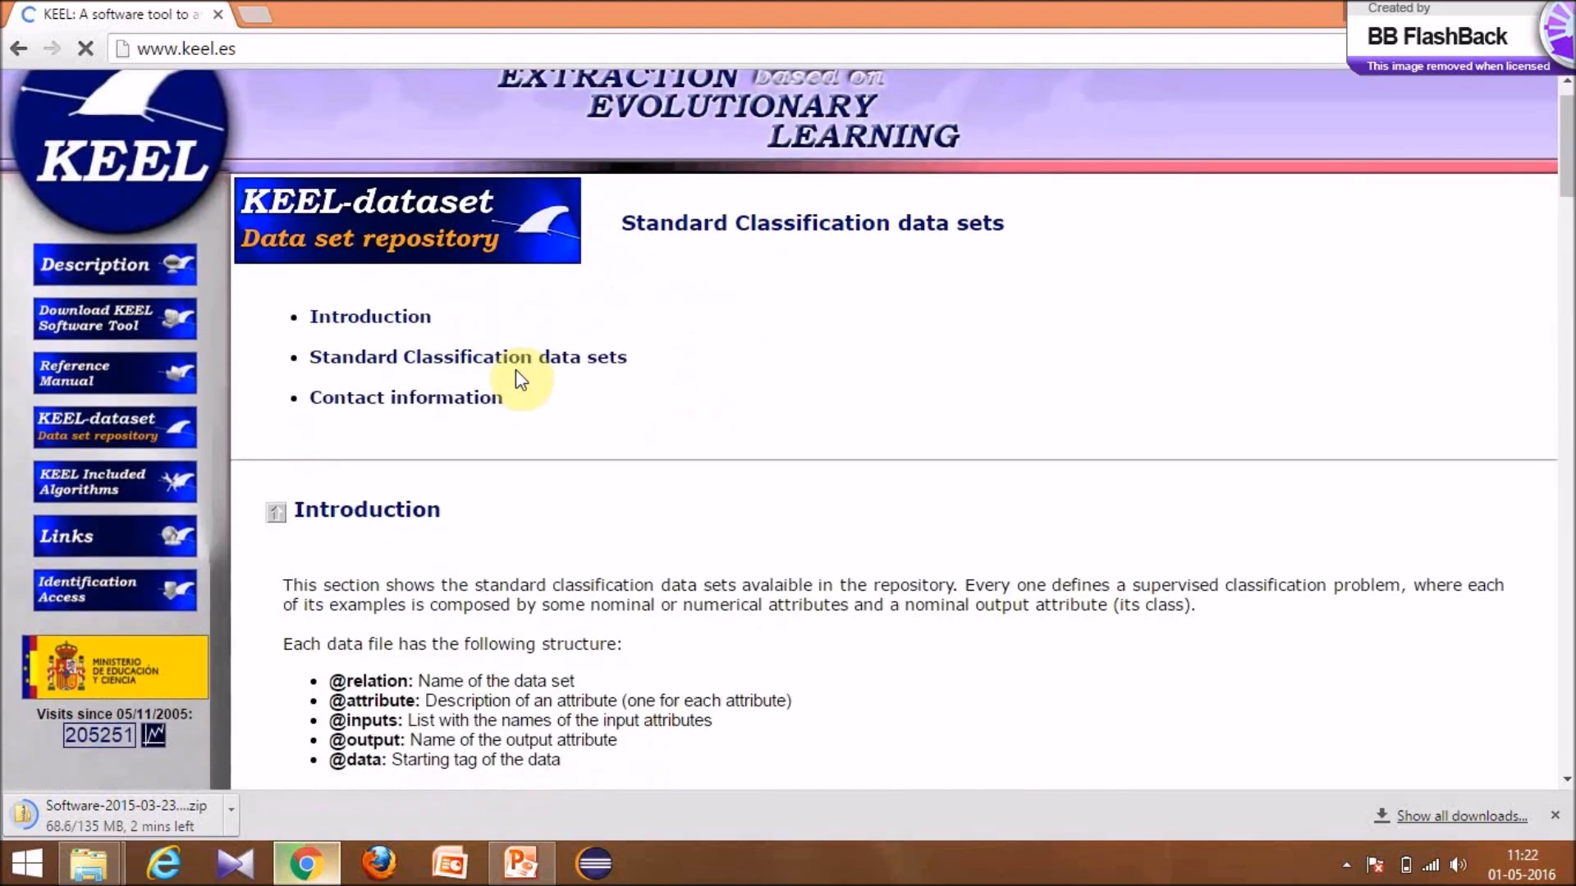
scroll(516, 370, down, 6)
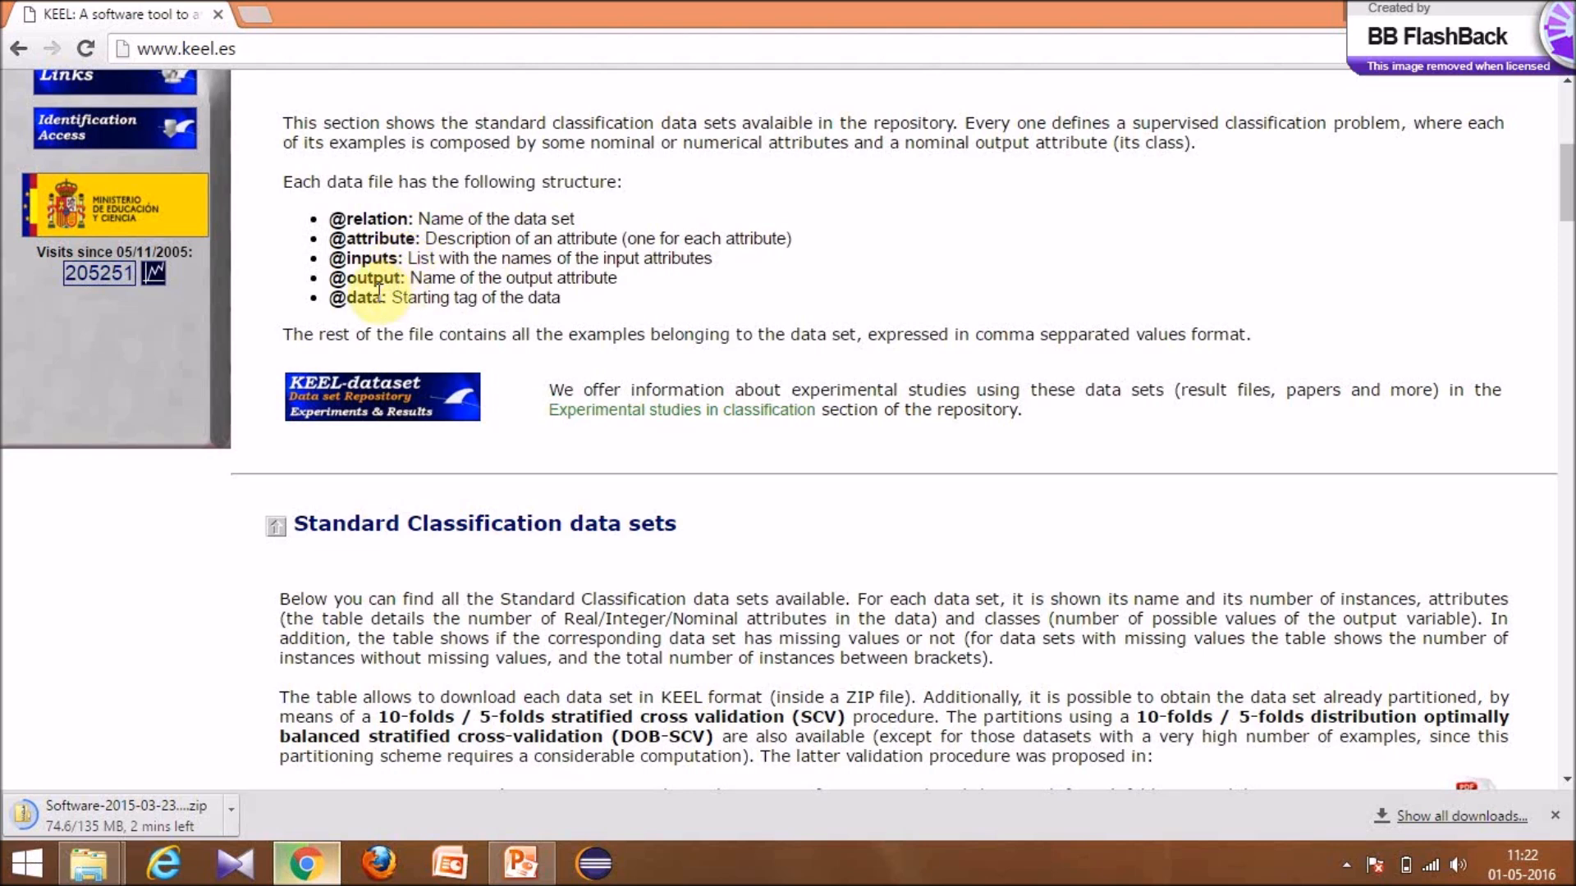
scroll(382, 300, down, 5)
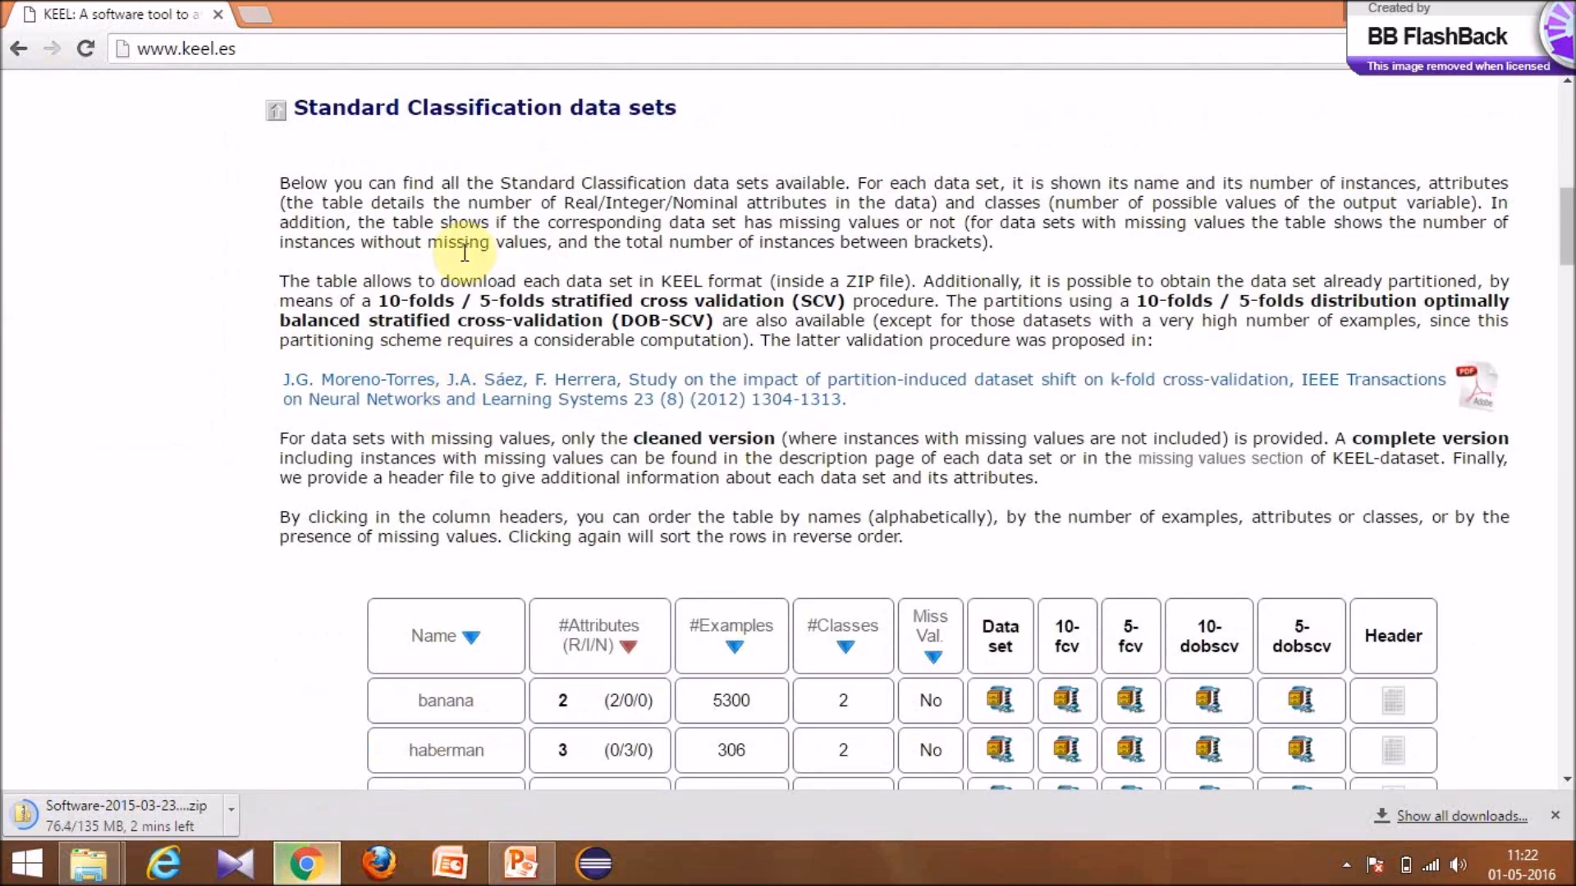
scroll(474, 200, down, 3)
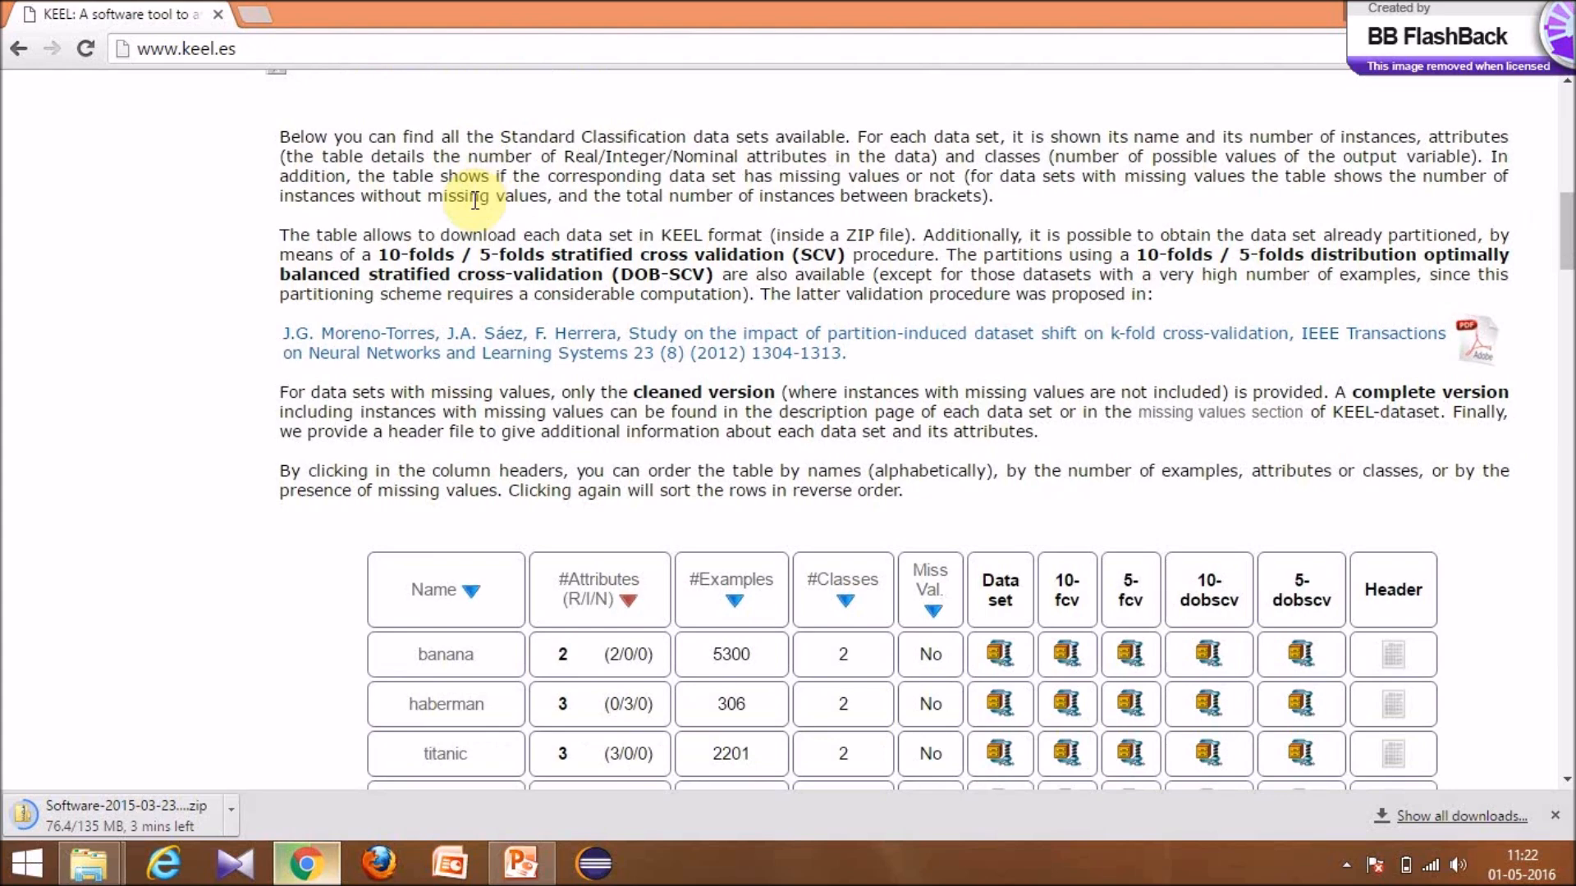
- Examine the table of standard classification data sets with their attributes, examples, classes and download options
scroll(475, 200, down, 3)
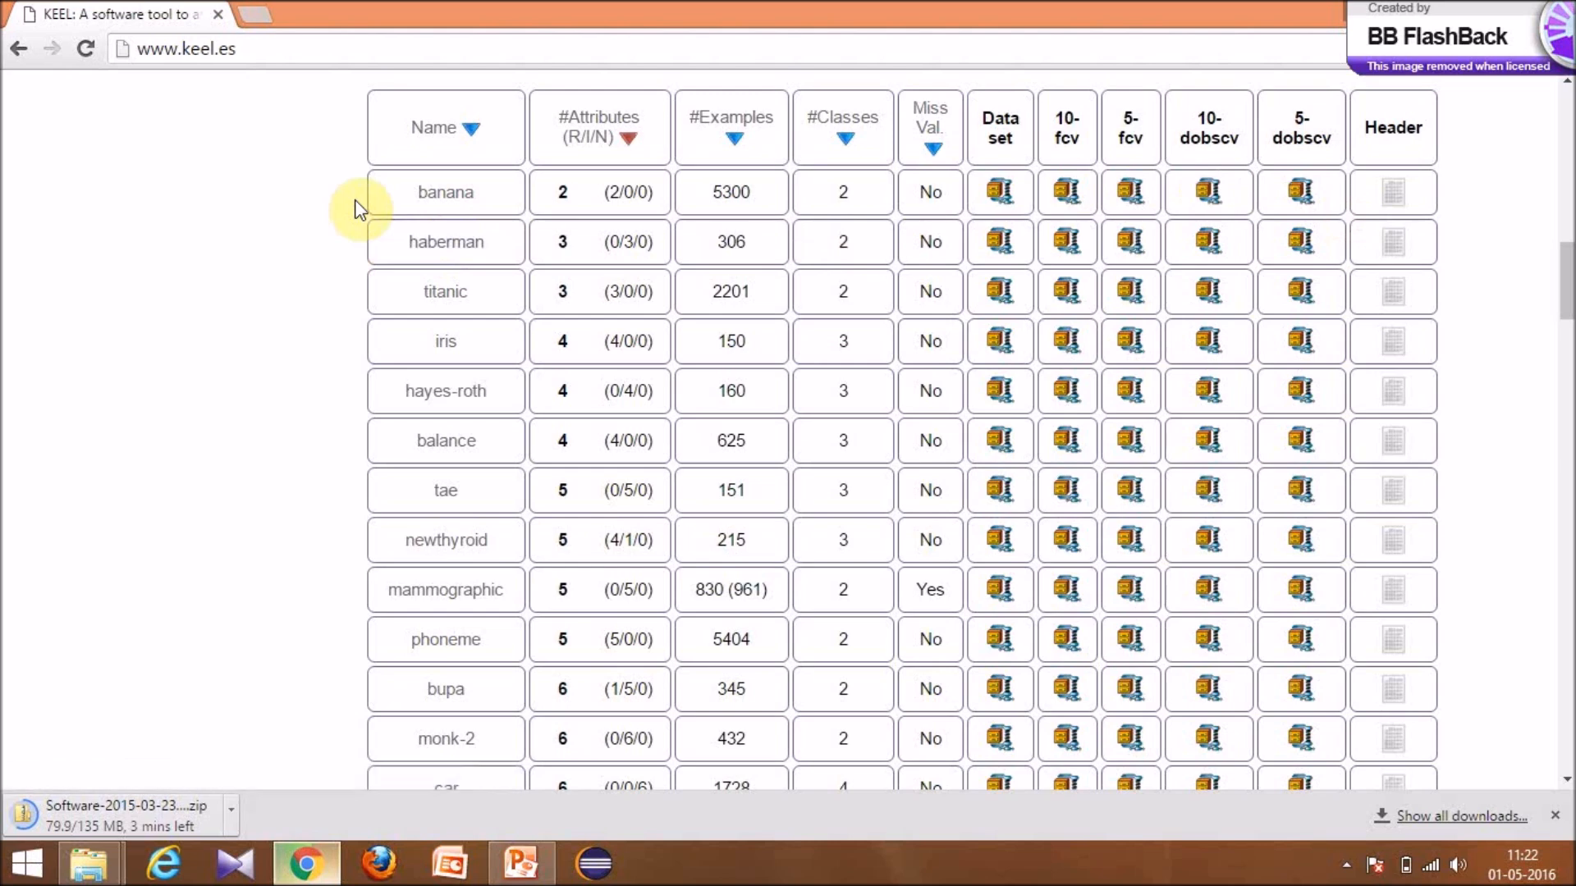
scroll(357, 206, down, 1)
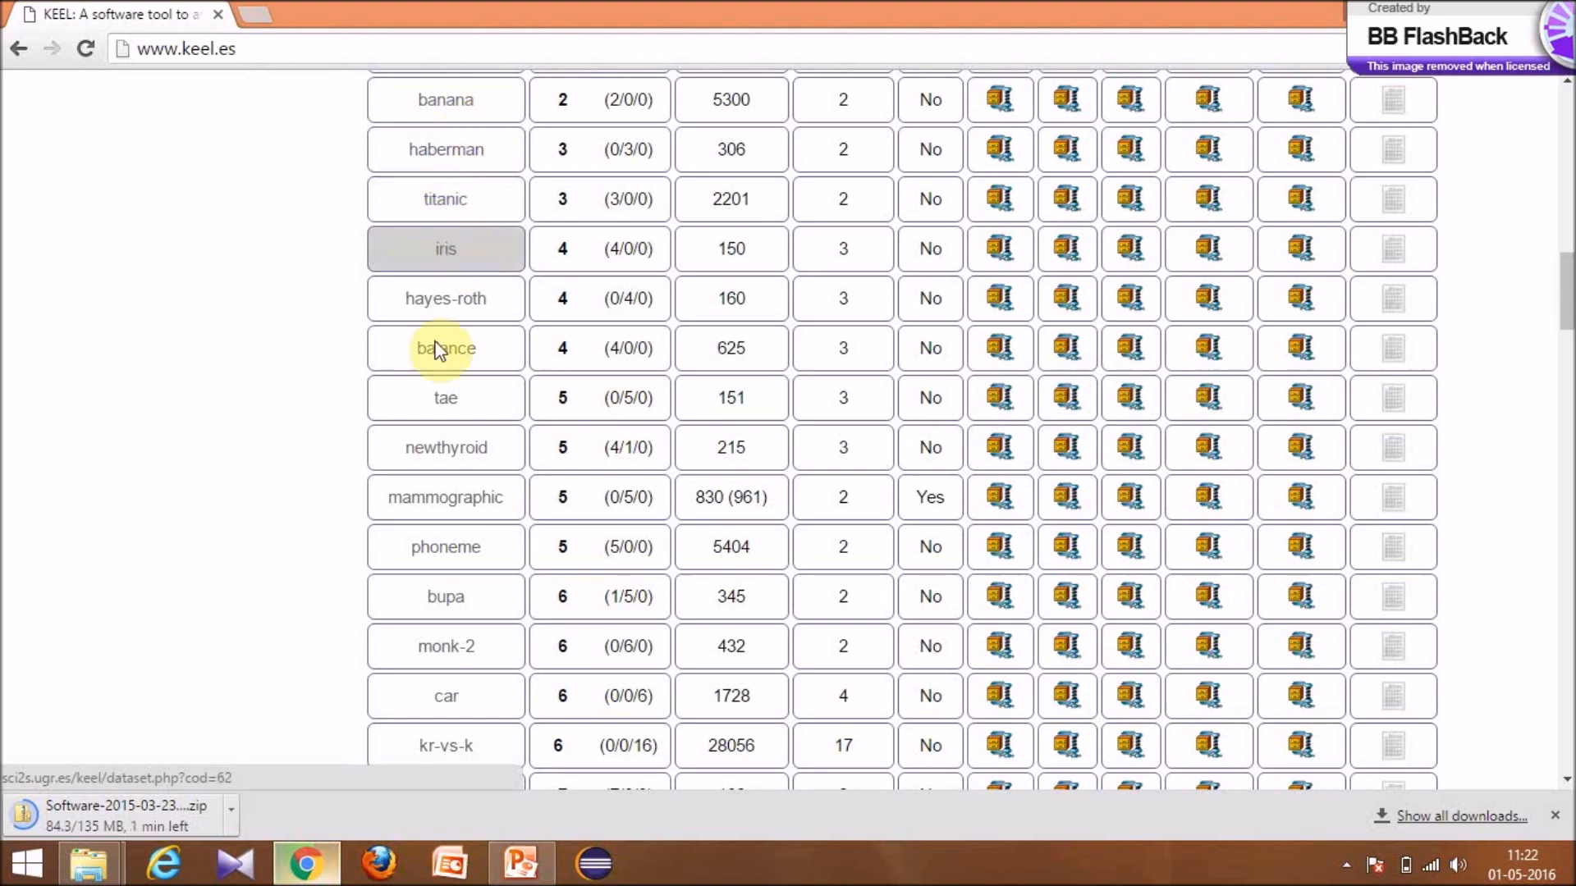
scroll(411, 548, down, 1)
scroll(412, 548, down, 10)
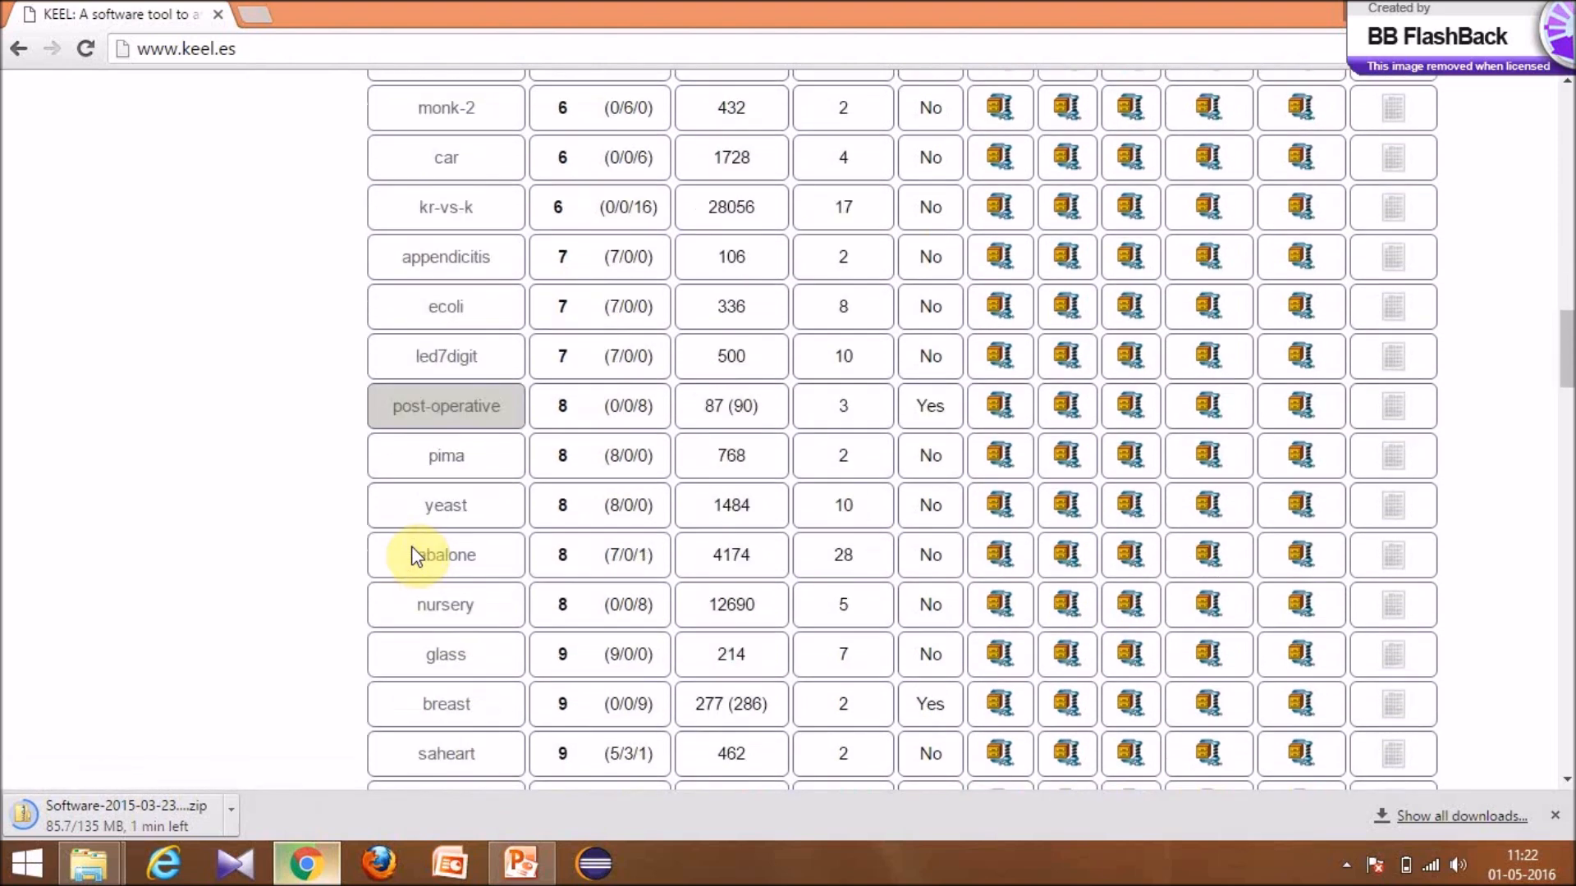
scroll(413, 548, up, 7)
scroll(413, 556, up, 15)
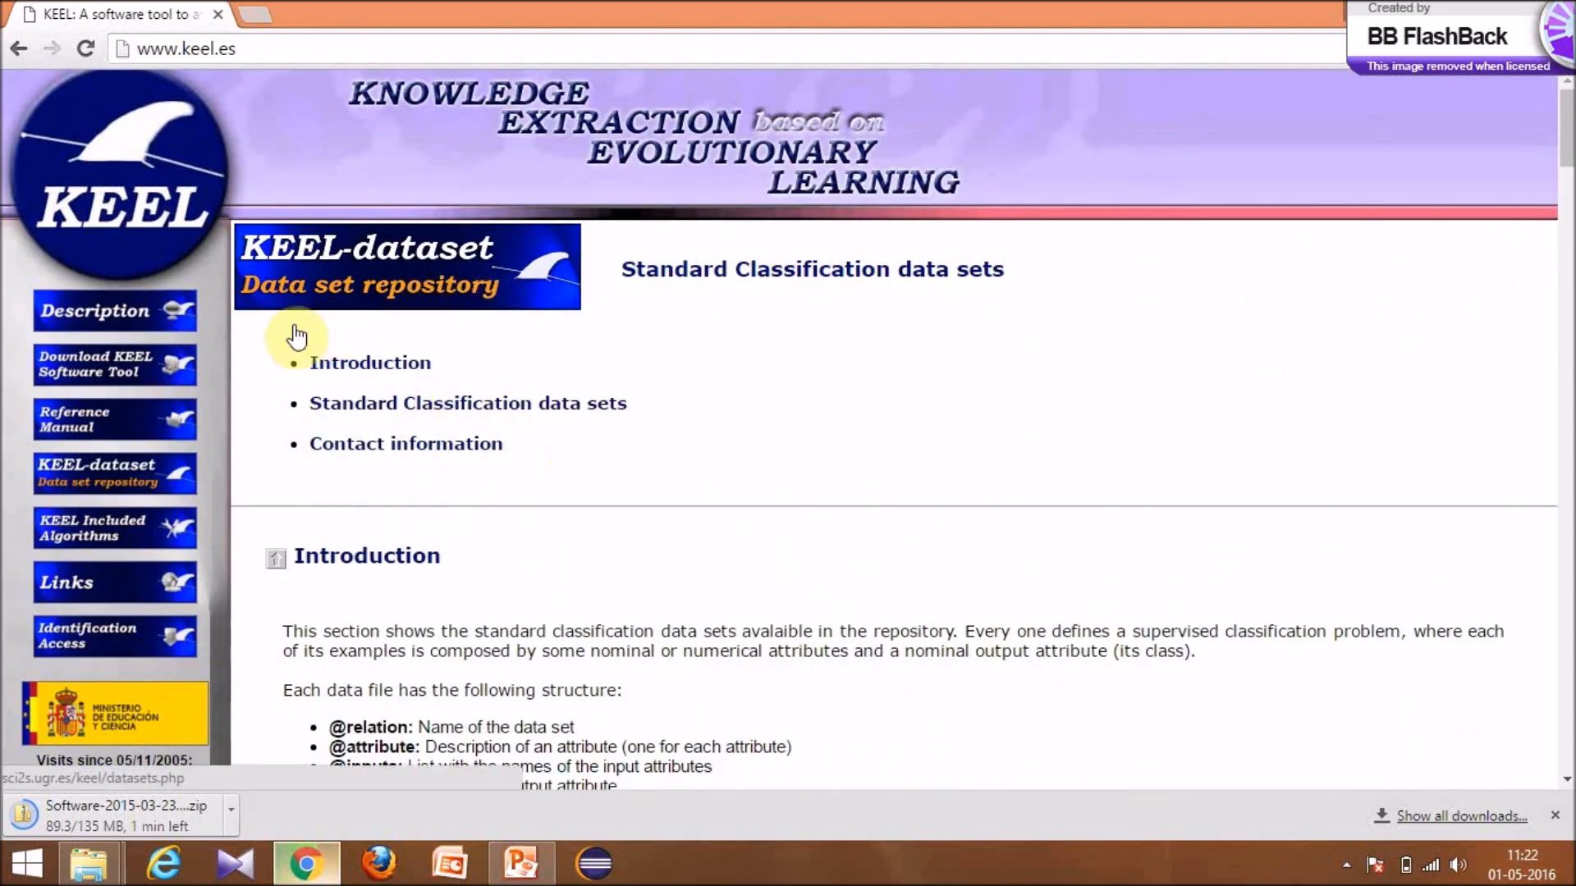
- Open the KEEL Included Algorithms page and review the table of algorithm families and subfamilies
click(107, 526)
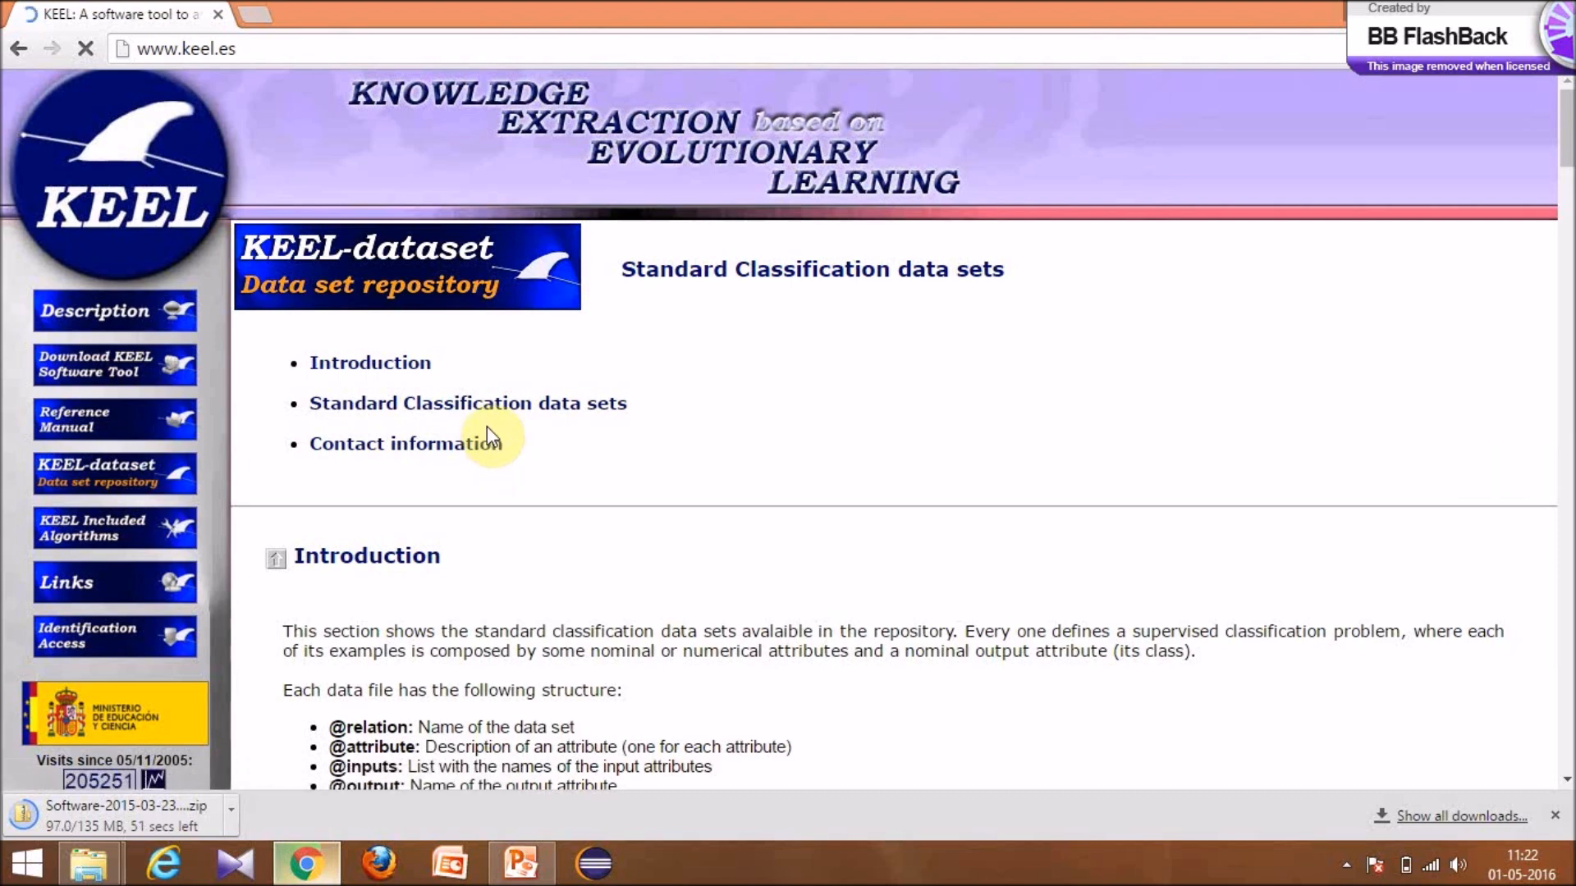
scroll(772, 604, down, 5)
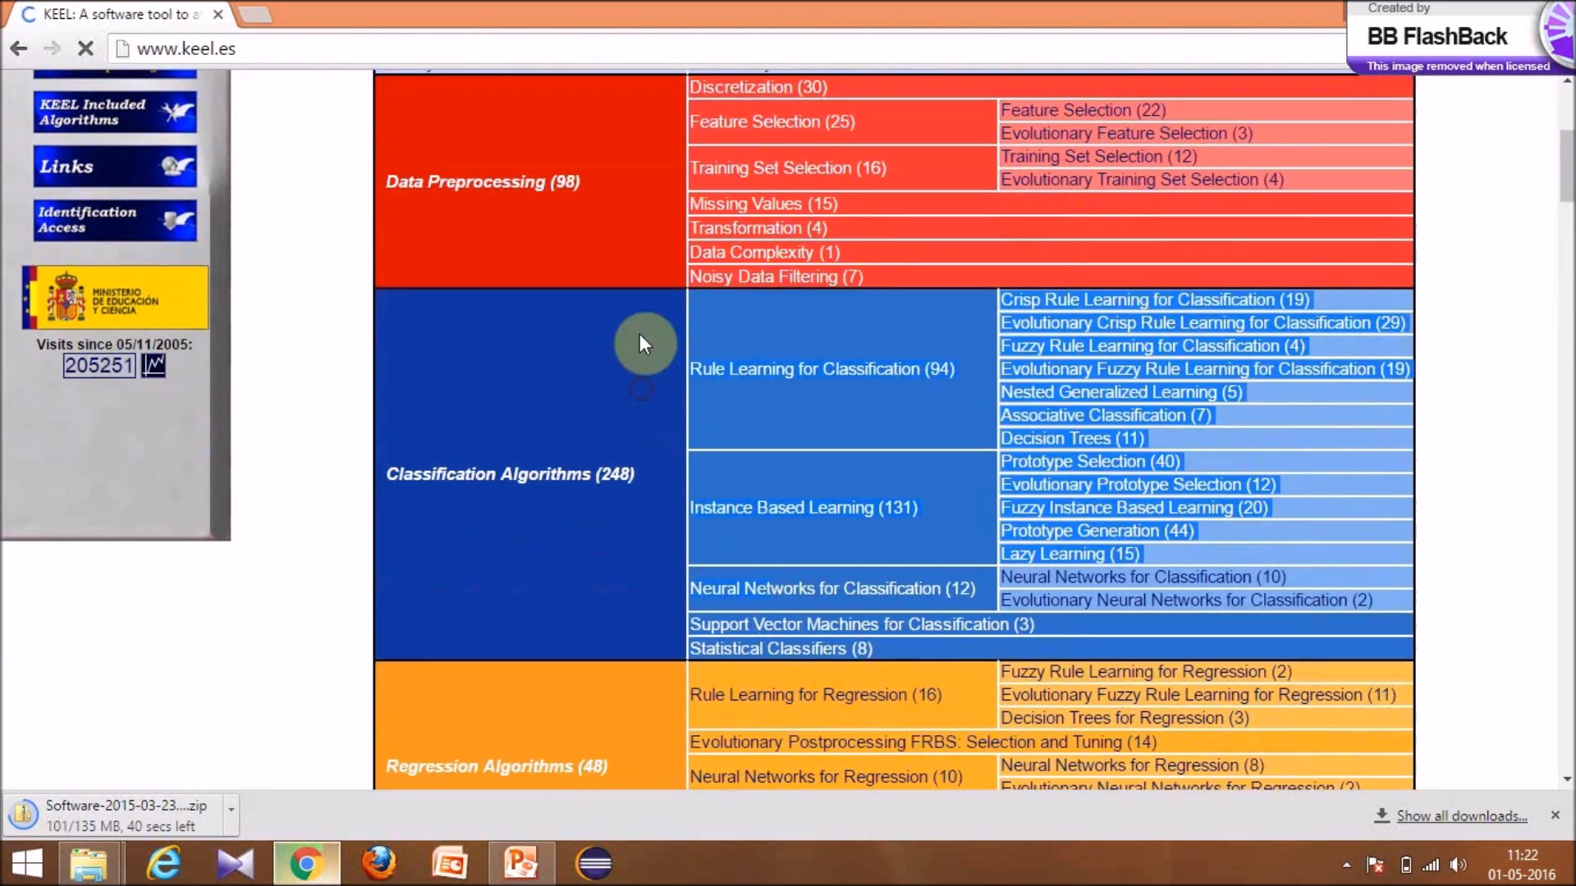
scroll(602, 496, down, 6)
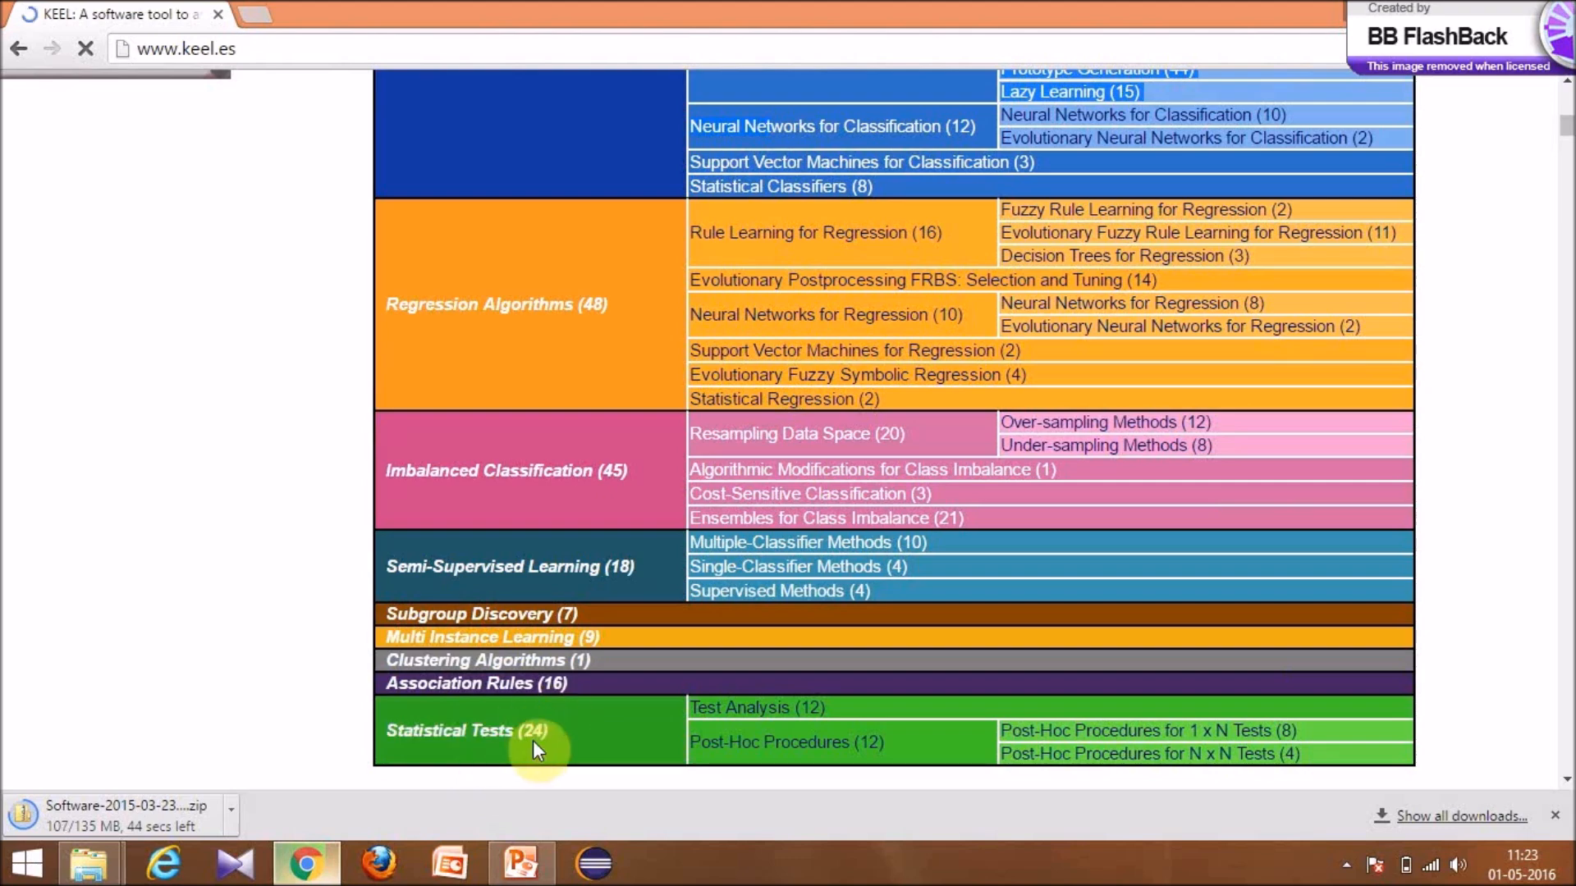
scroll(538, 740, up, 3)
scroll(539, 741, up, 7)
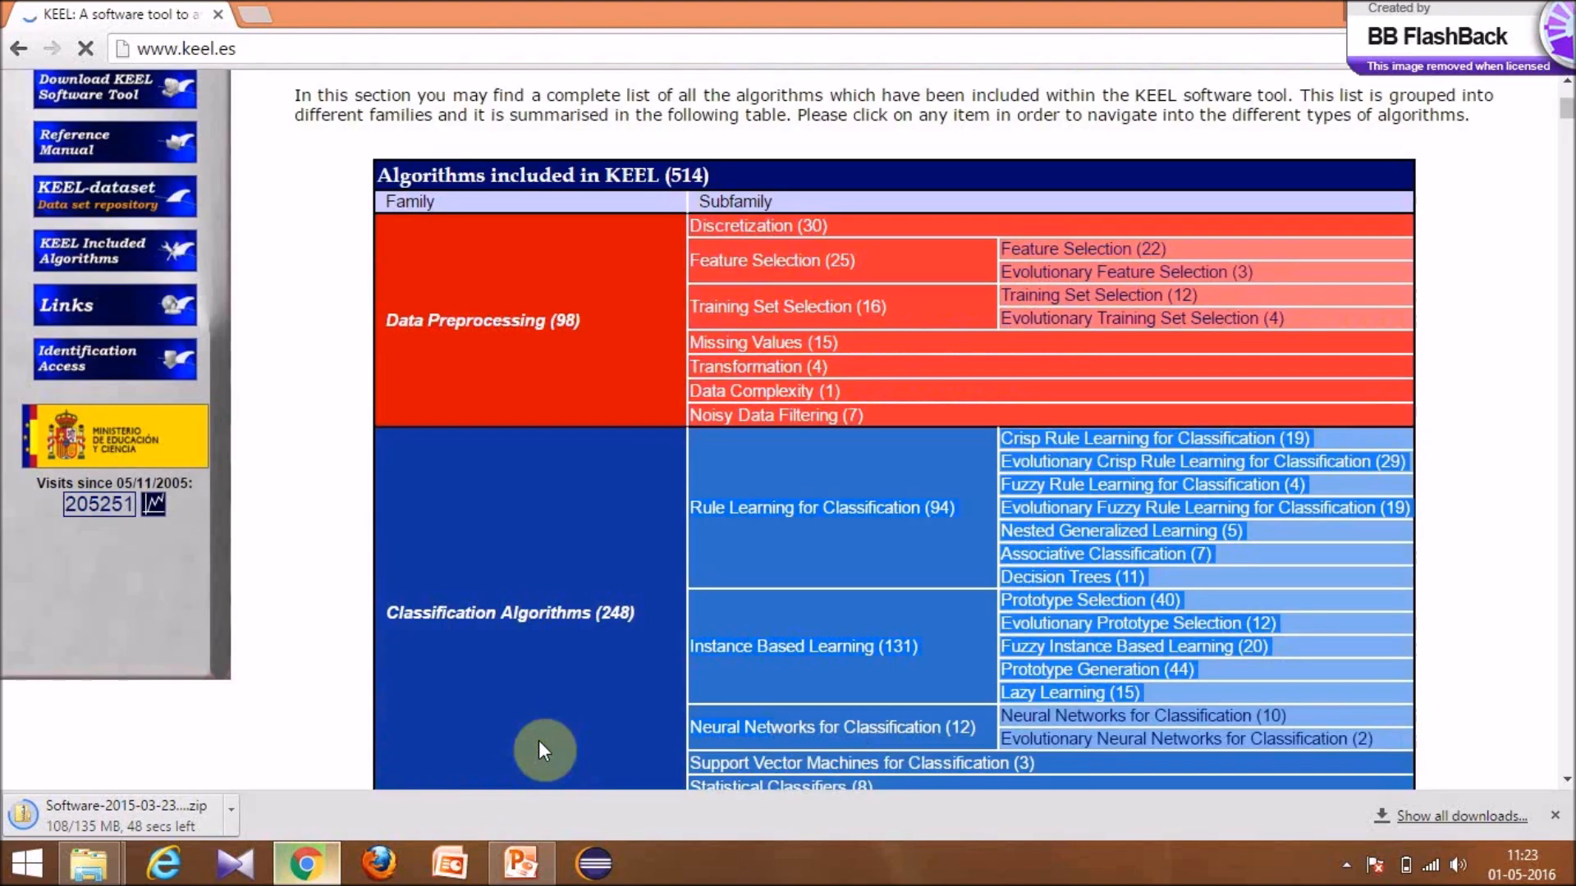
- Open the list of Discretization algorithms from the Data Preprocessing family
scroll(538, 740, down, 1)
scroll(575, 722, down, 1)
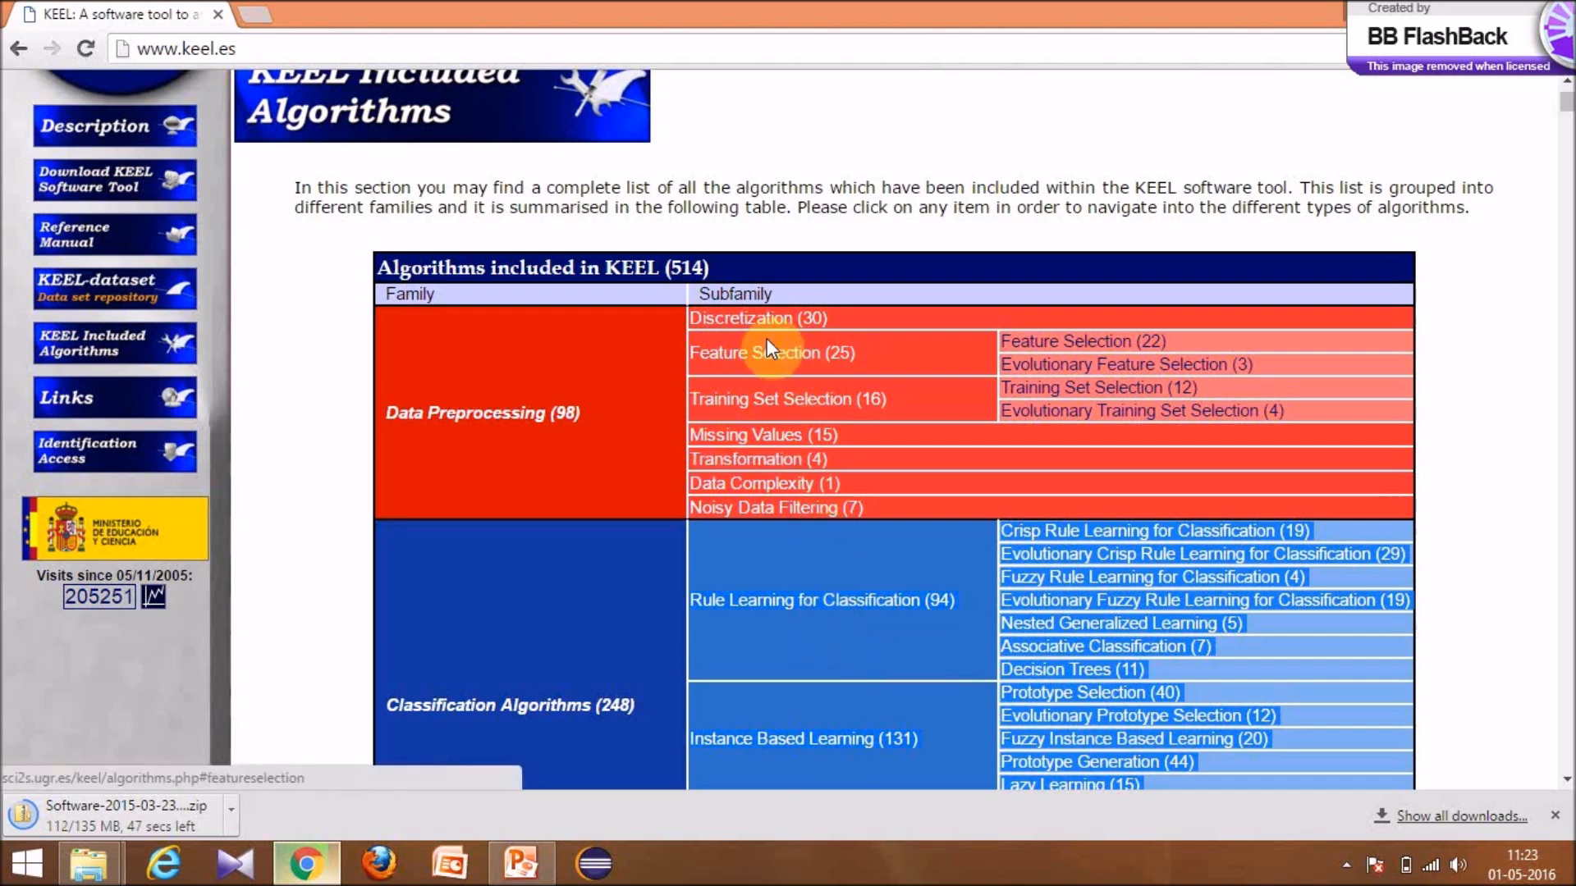
click(769, 315)
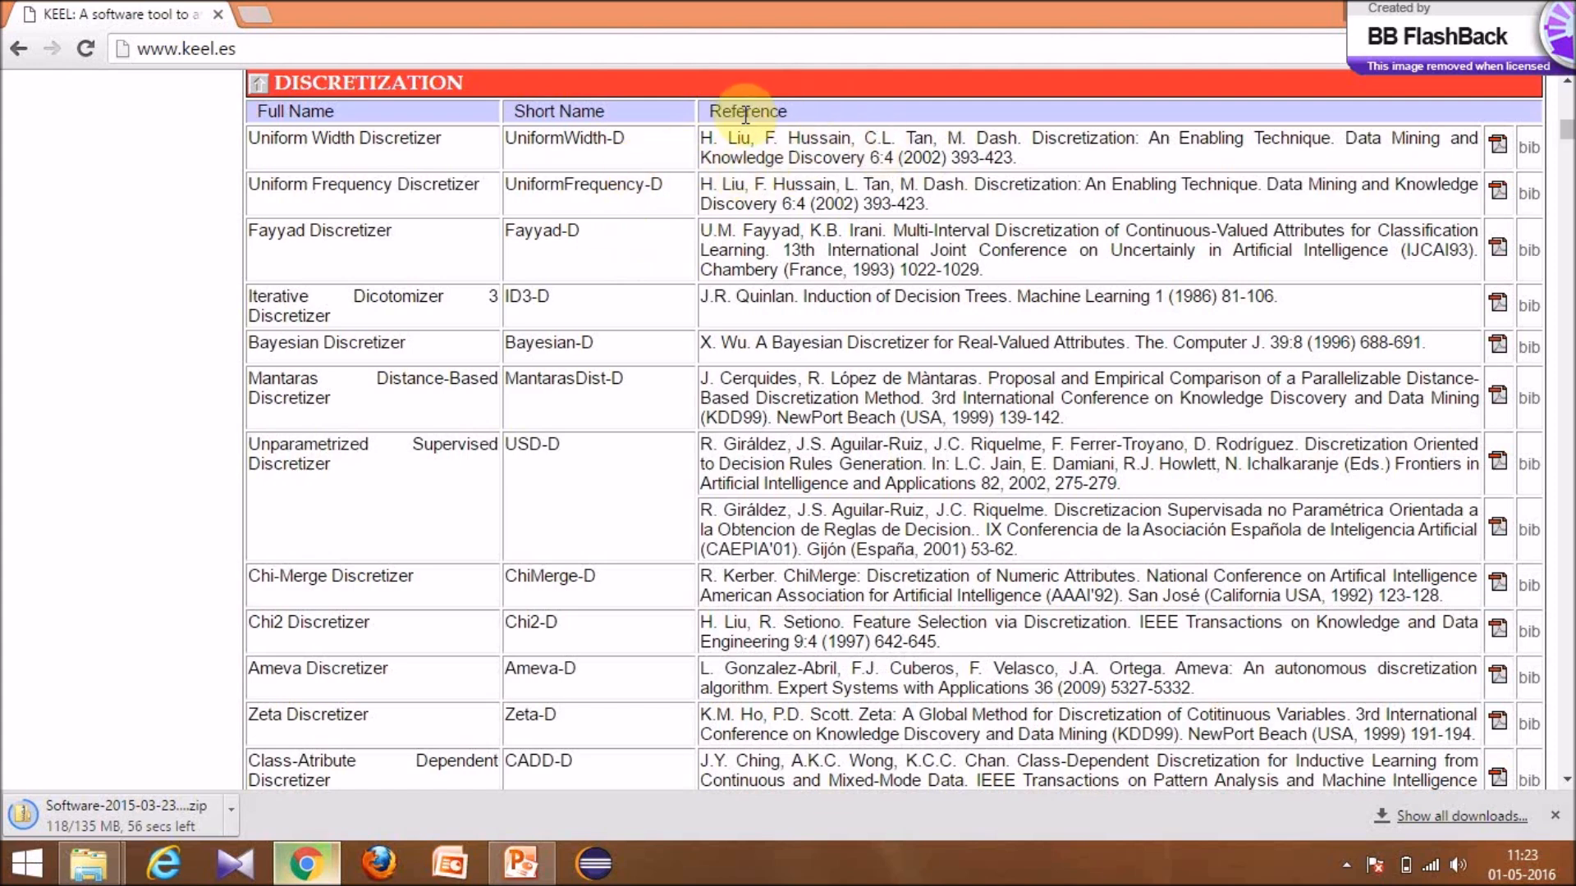
- Open the PDF reference paper "Discretization: An Enabling Technique" for the Uniform Width Discretizer
click(1503, 150)
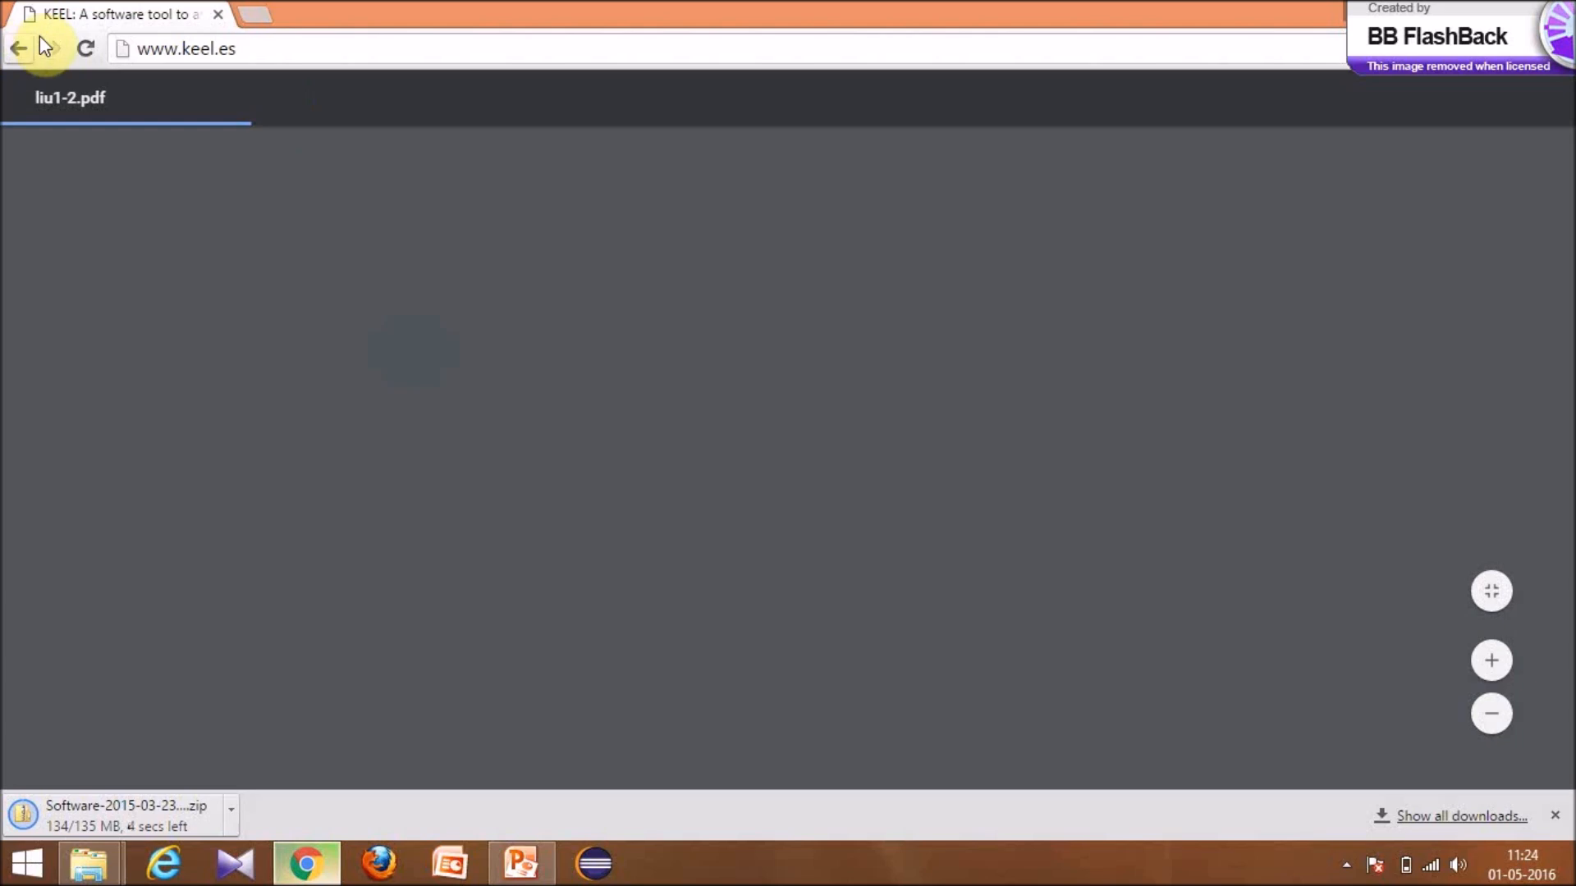
click(18, 49)
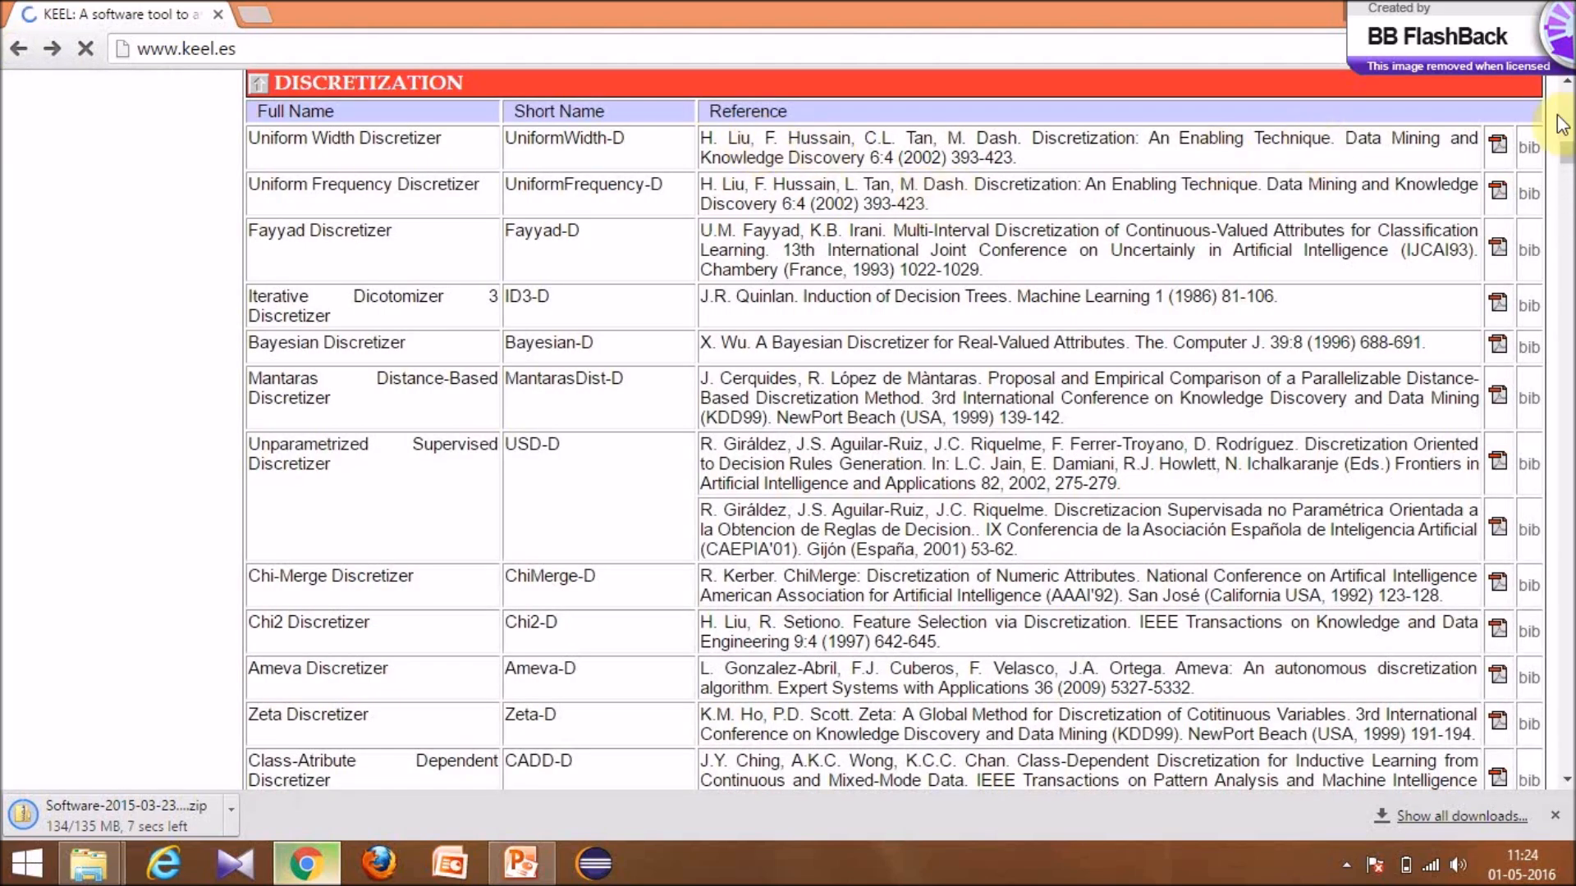
click(1499, 145)
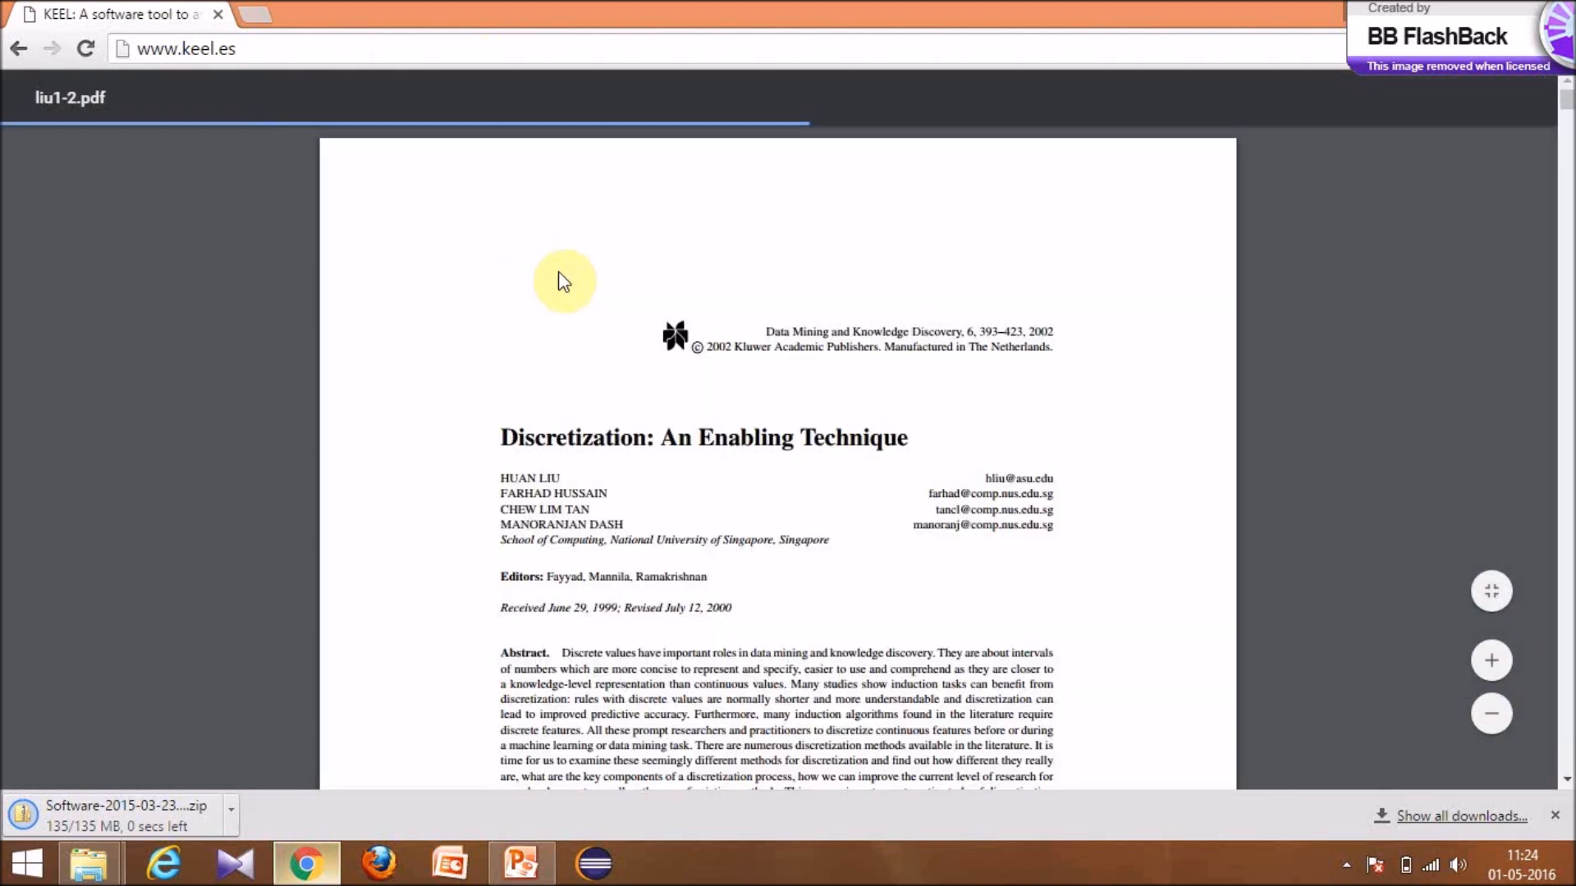
- Read through the discretization paper from its abstract to section 3.3 on result evaluation for discretization
scroll(571, 315, down, 2)
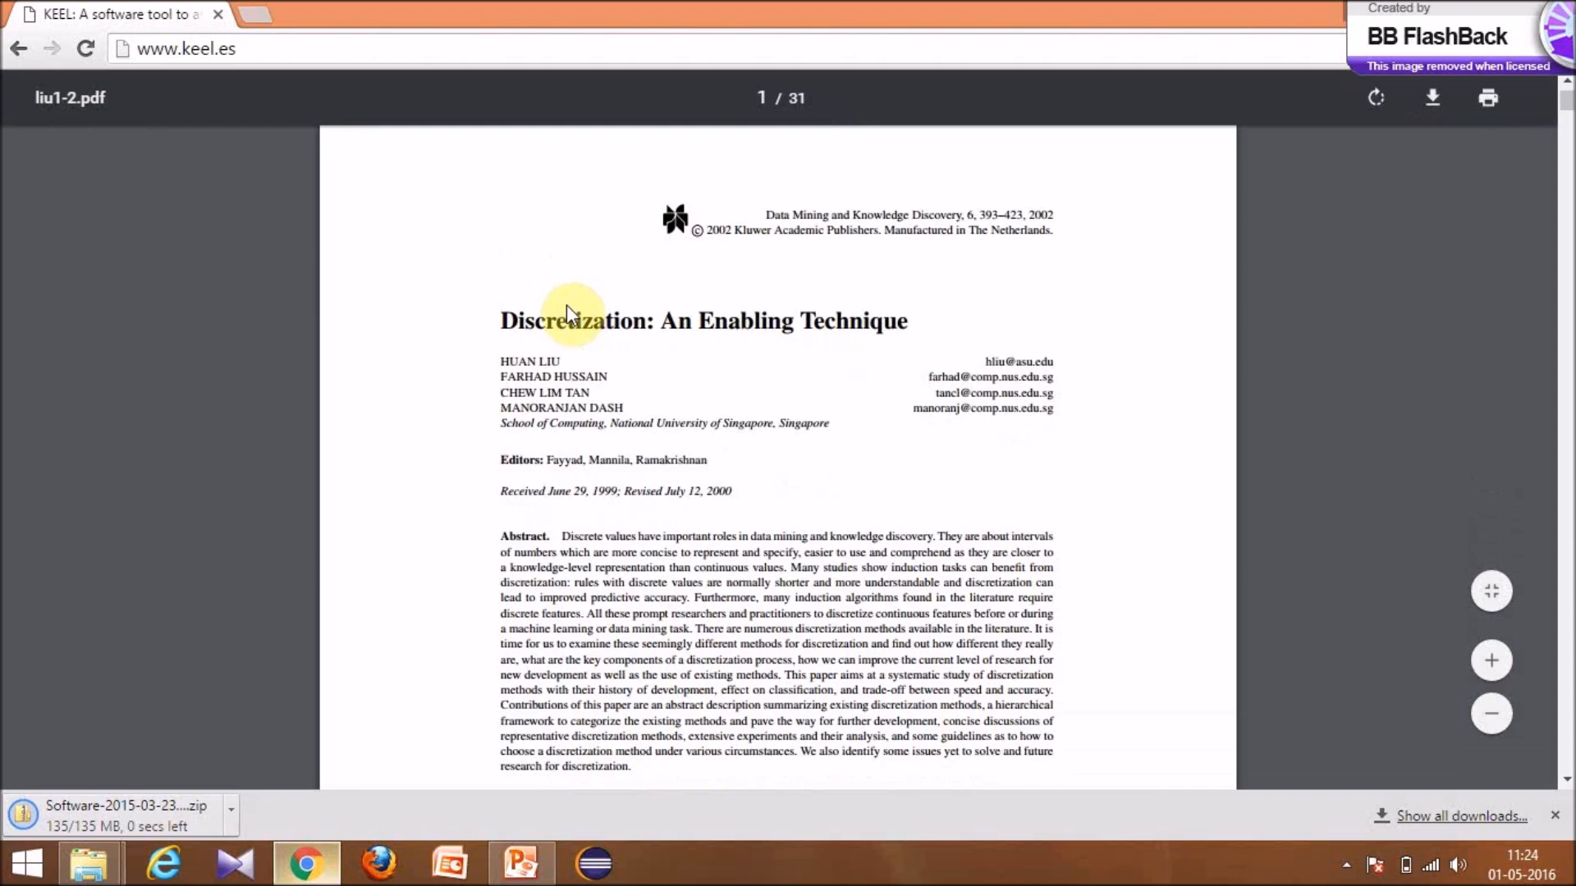
scroll(566, 304, down, 2)
scroll(566, 303, down, 4)
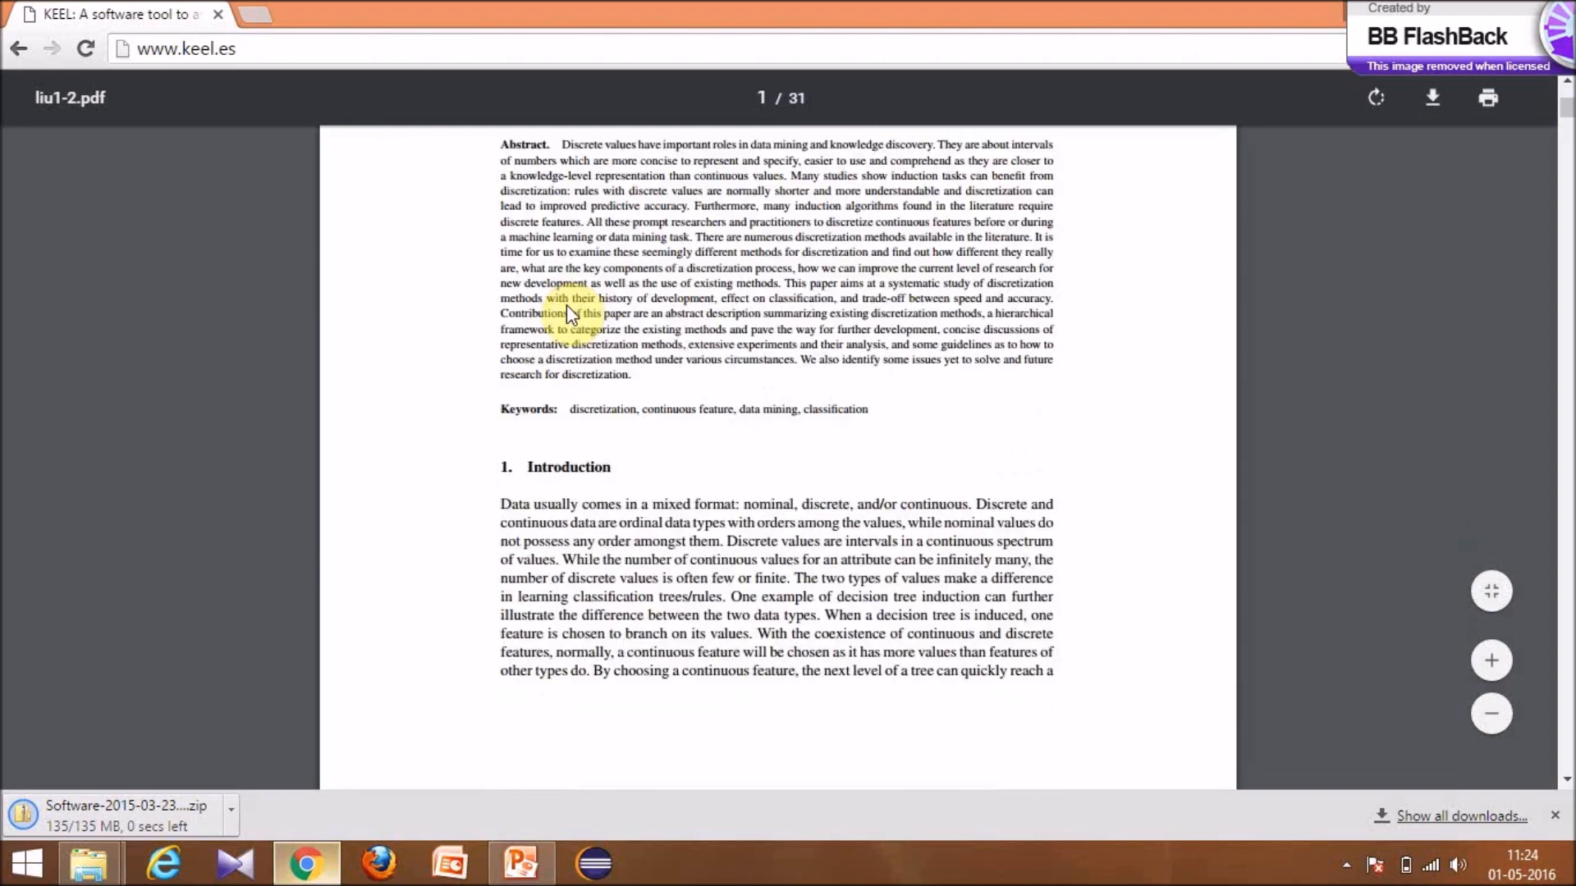
scroll(567, 310, down, 15)
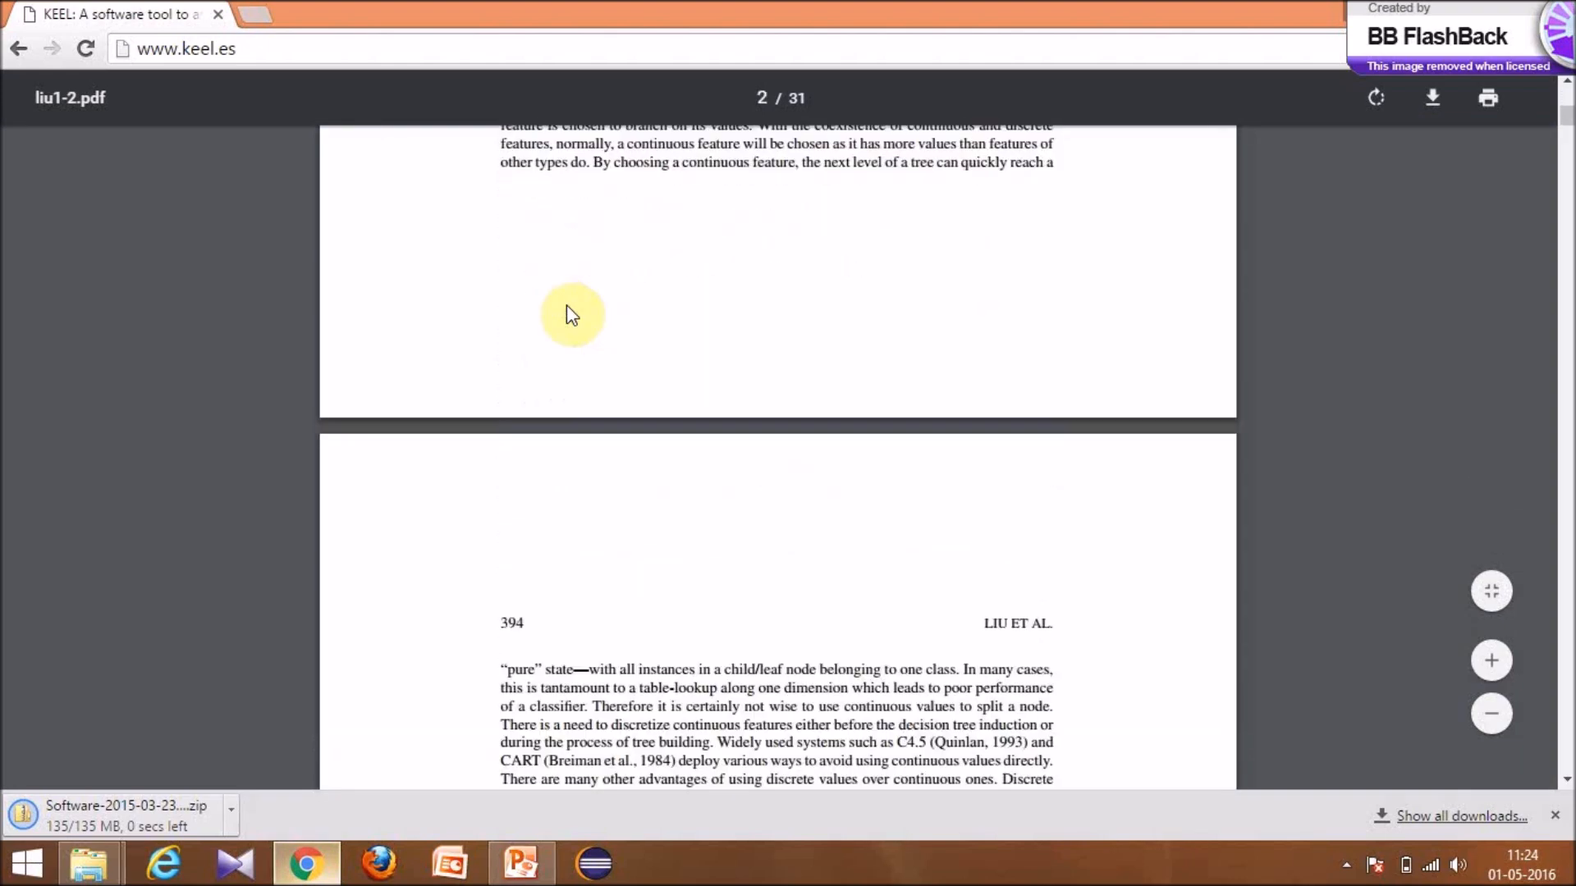
scroll(566, 313, down, 20)
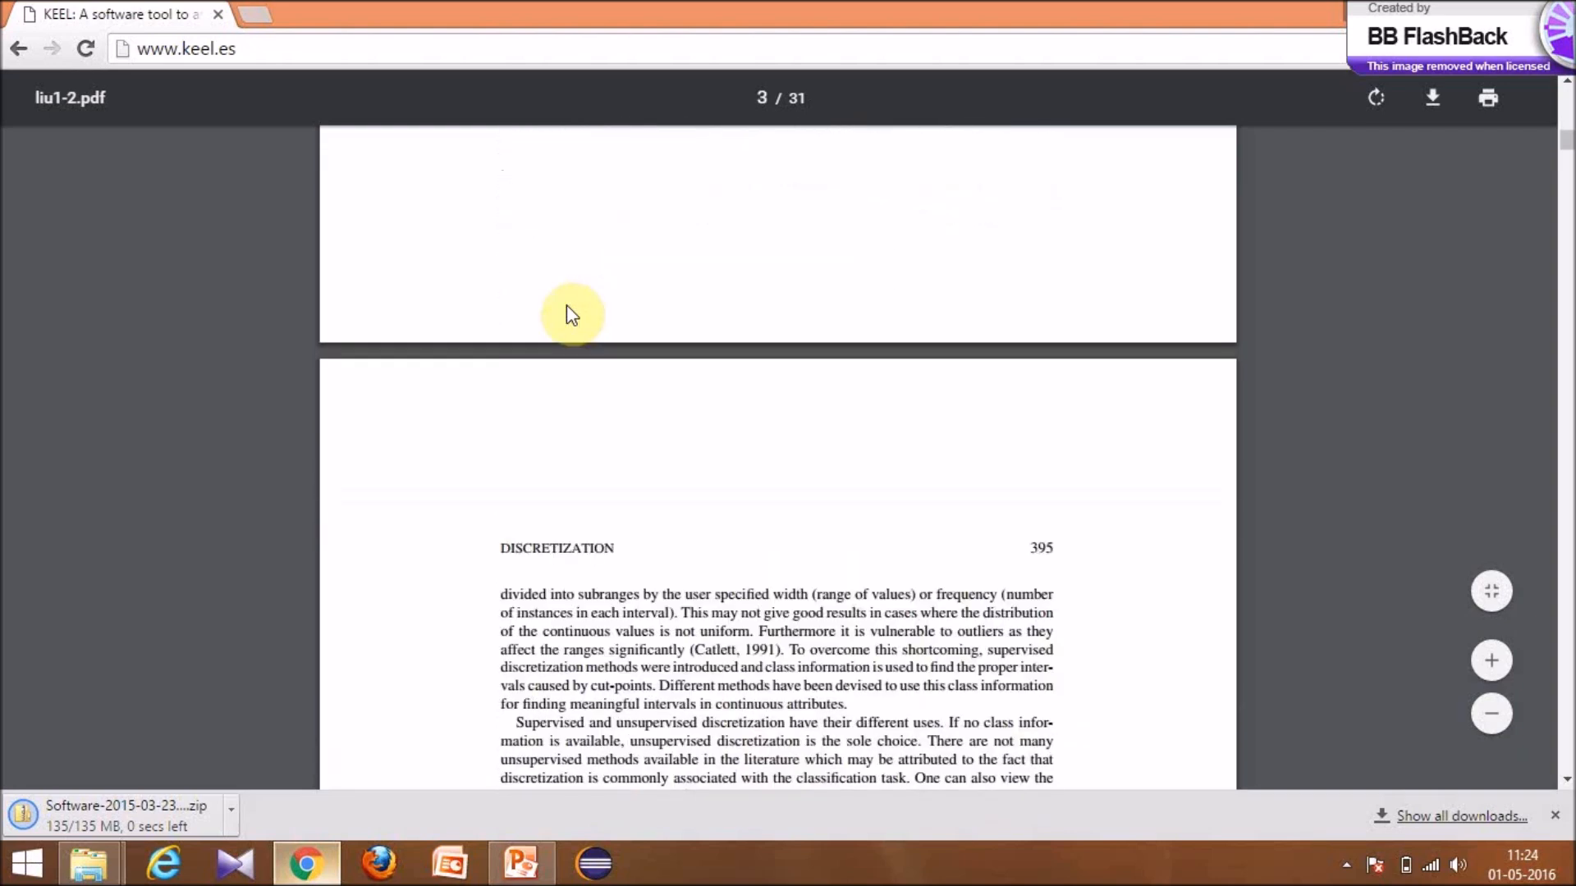
scroll(567, 312, down, 20)
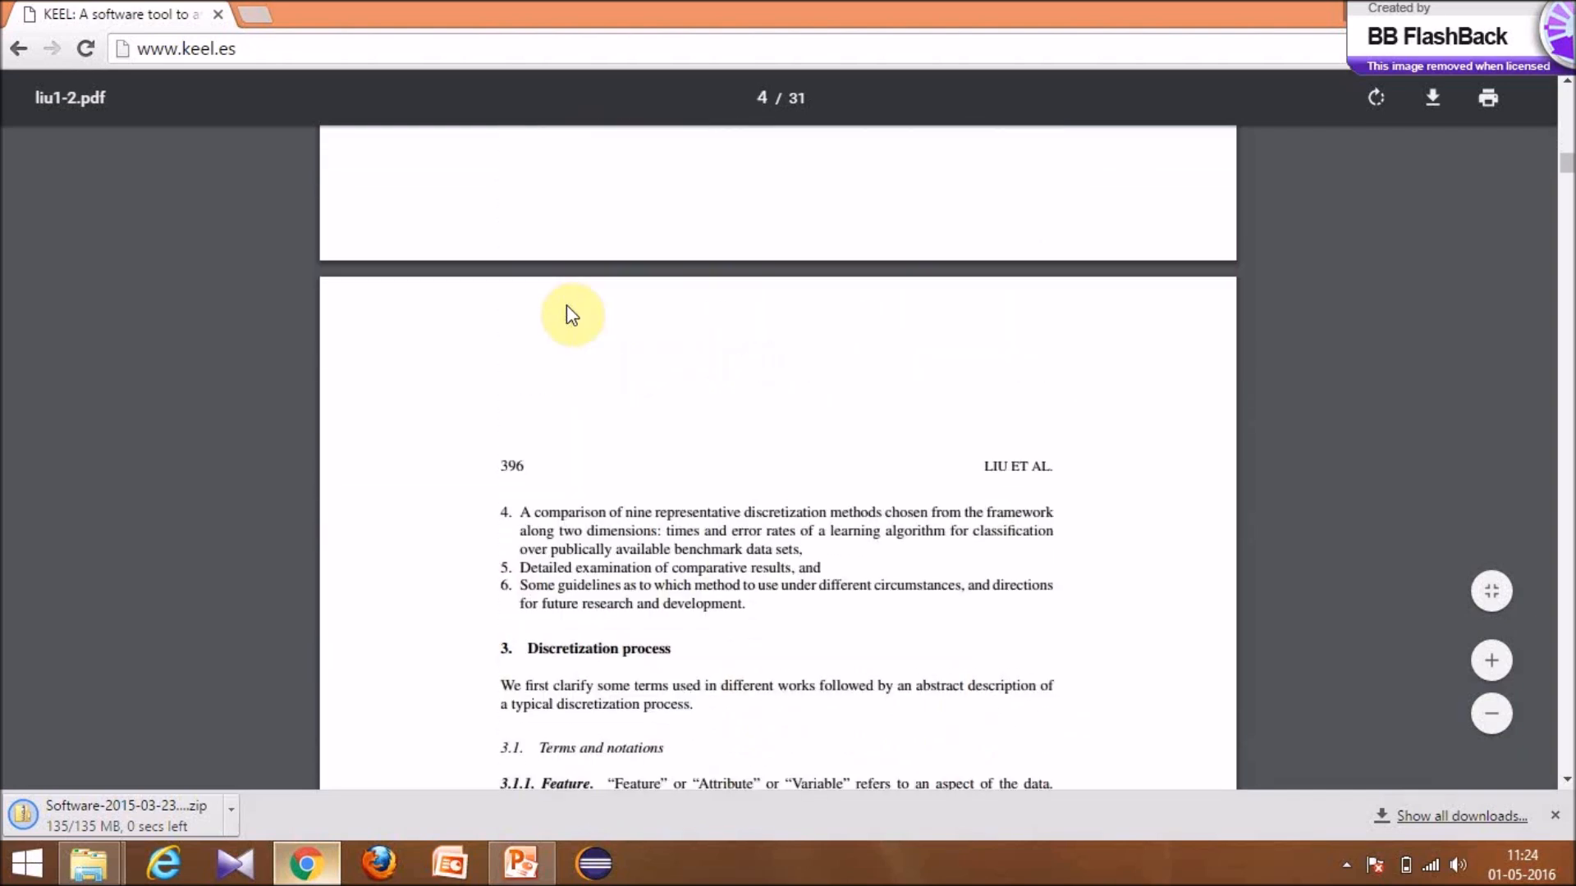
scroll(568, 312, down, 20)
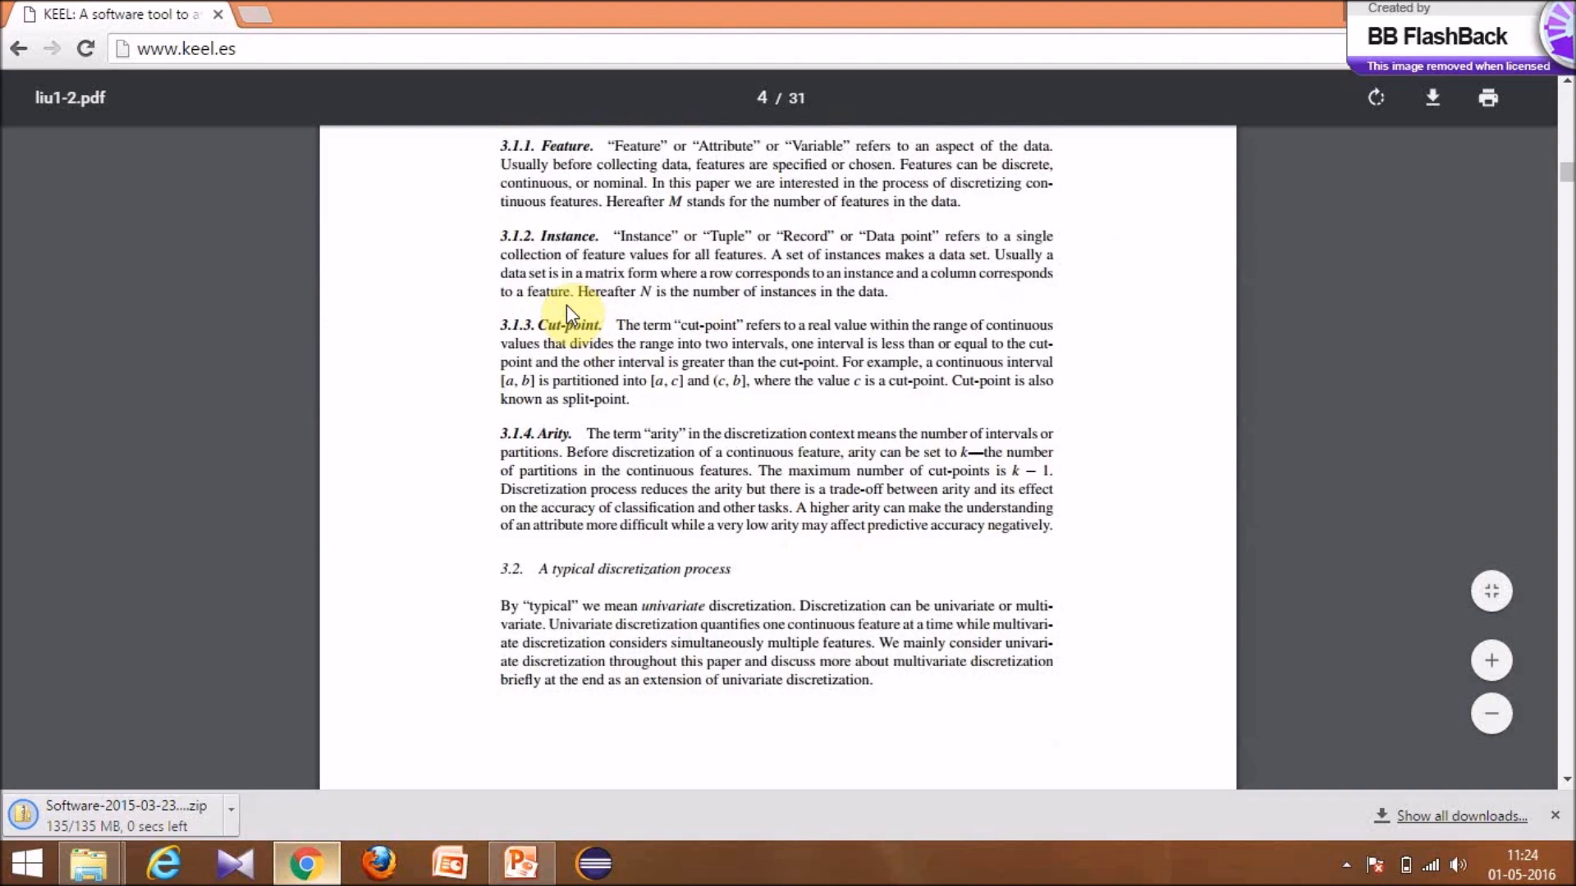
scroll(568, 314, down, 2)
scroll(568, 314, up, 4)
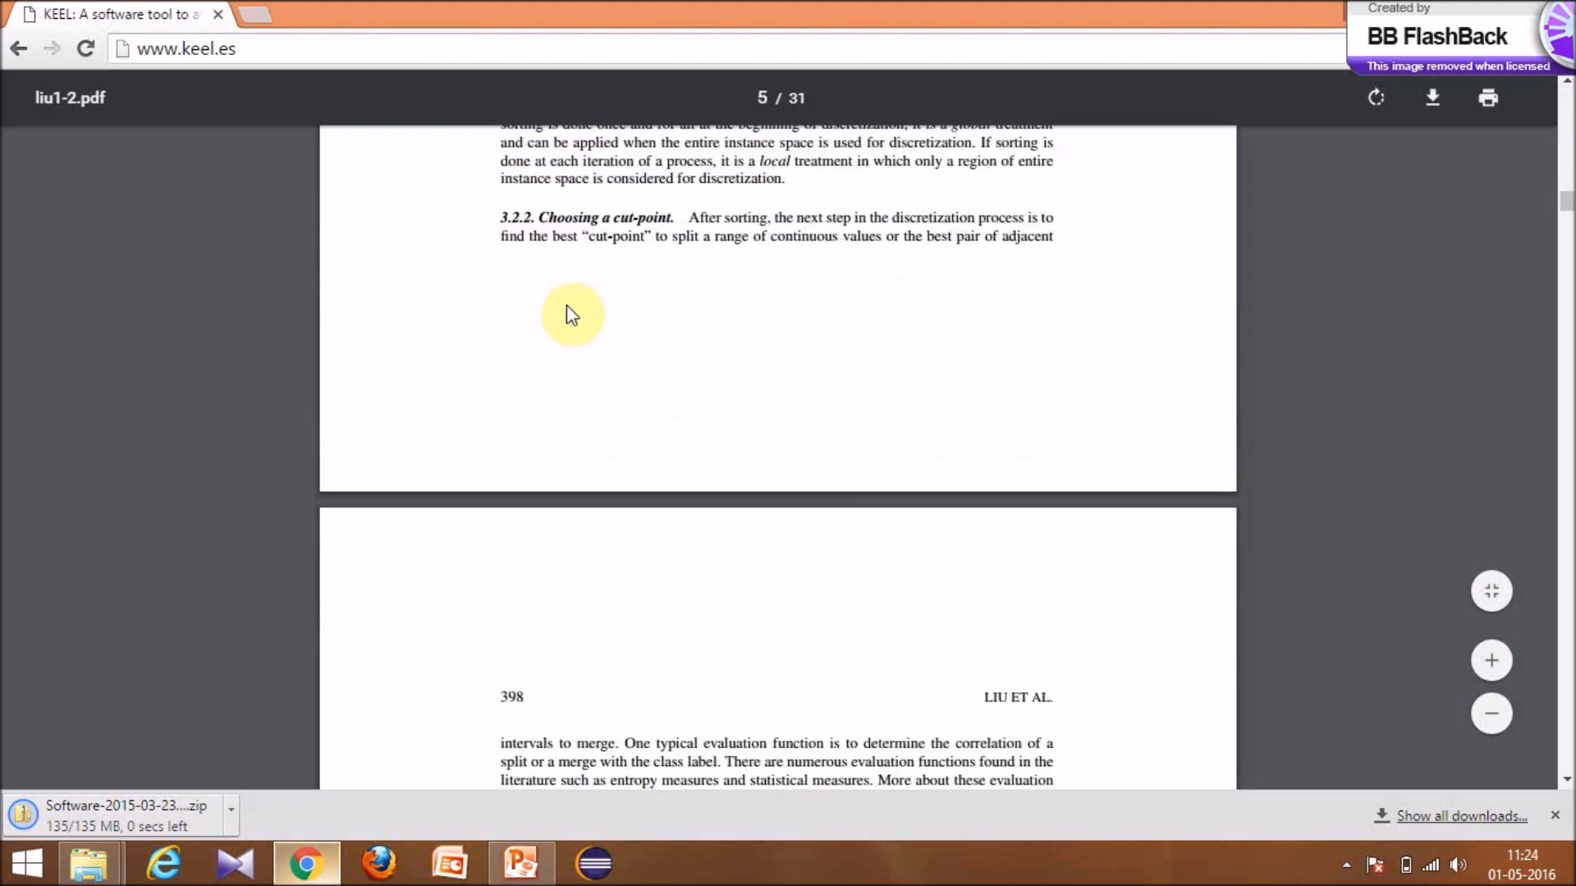
scroll(566, 312, up, 7)
scroll(566, 312, down, 5)
scroll(566, 304, up, 4)
scroll(567, 303, down, 11)
scroll(566, 303, down, 10)
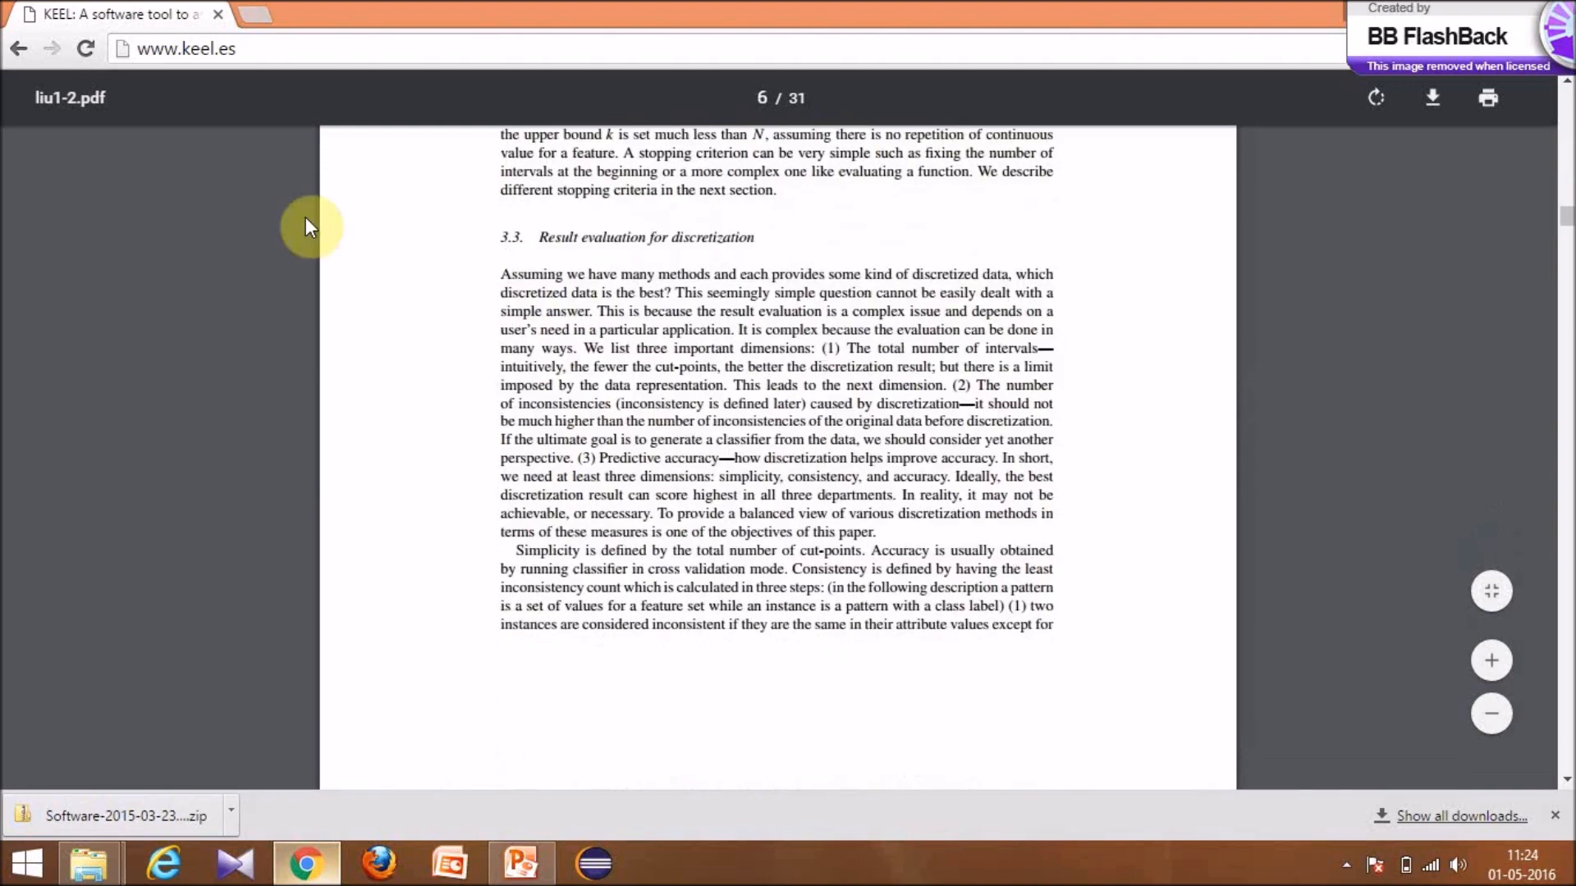
- Return to the Discretization algorithm list and review the discretizers with their short names and references
click(23, 50)
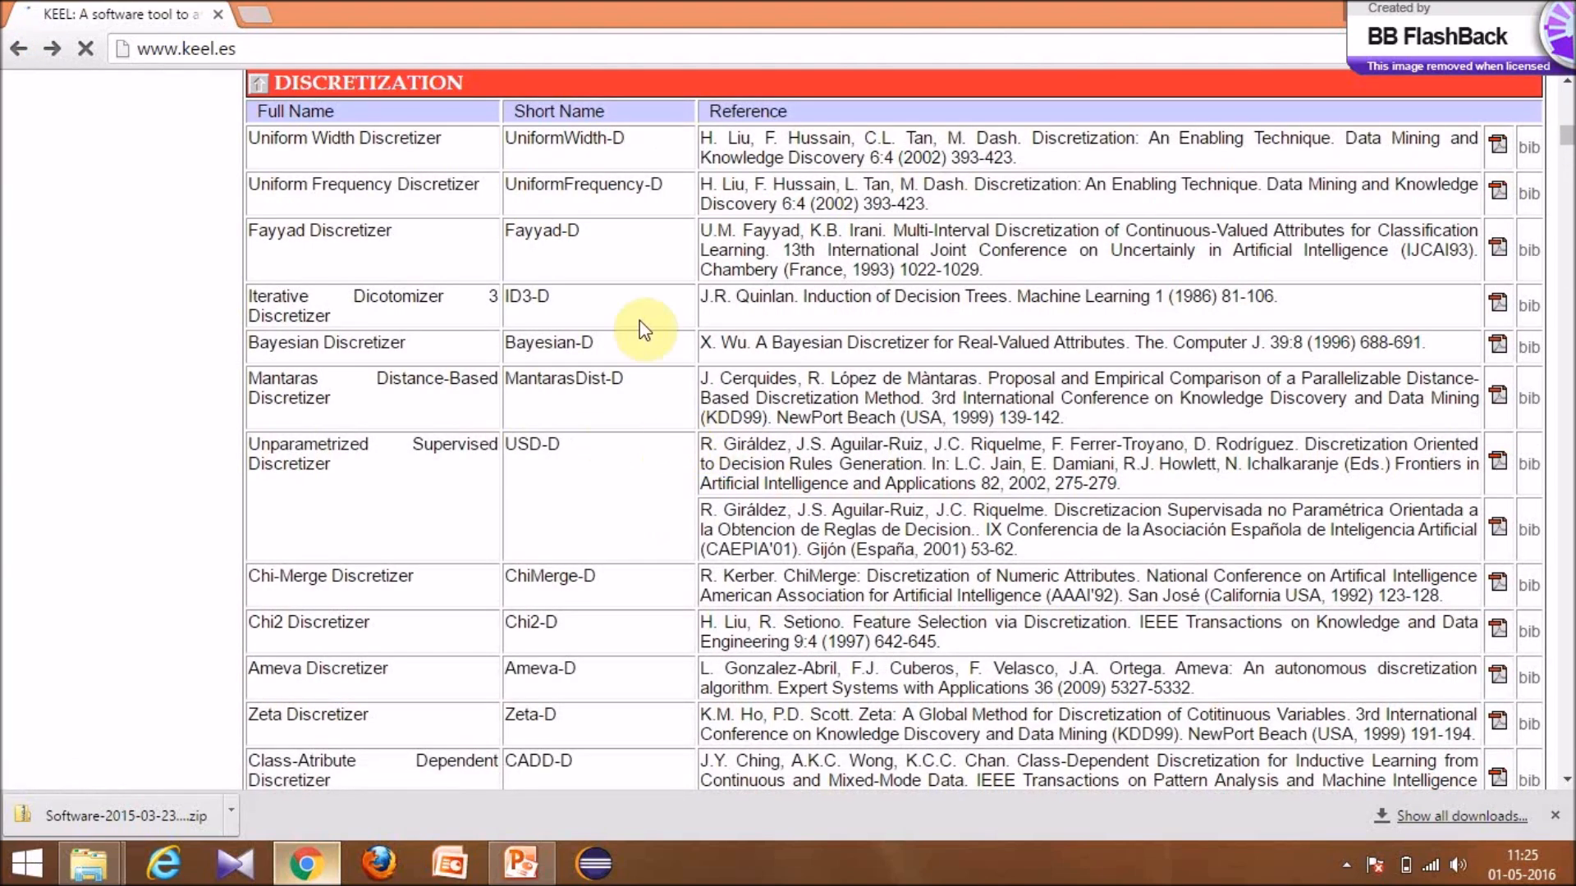
scroll(638, 320, down, 1)
scroll(639, 321, up, 4)
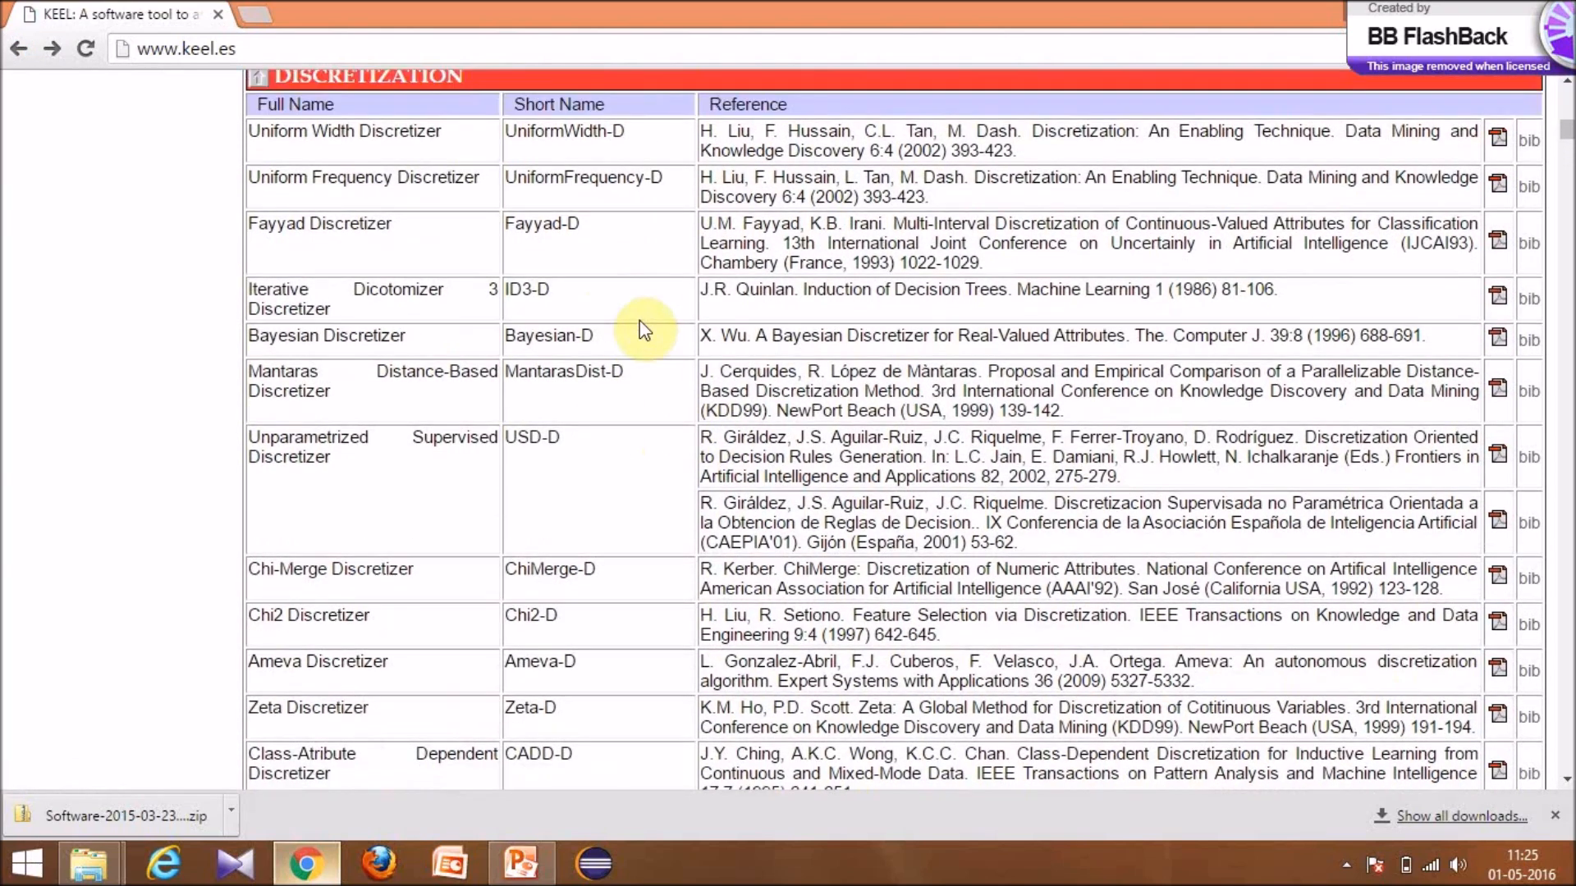
scroll(638, 330, down, 5)
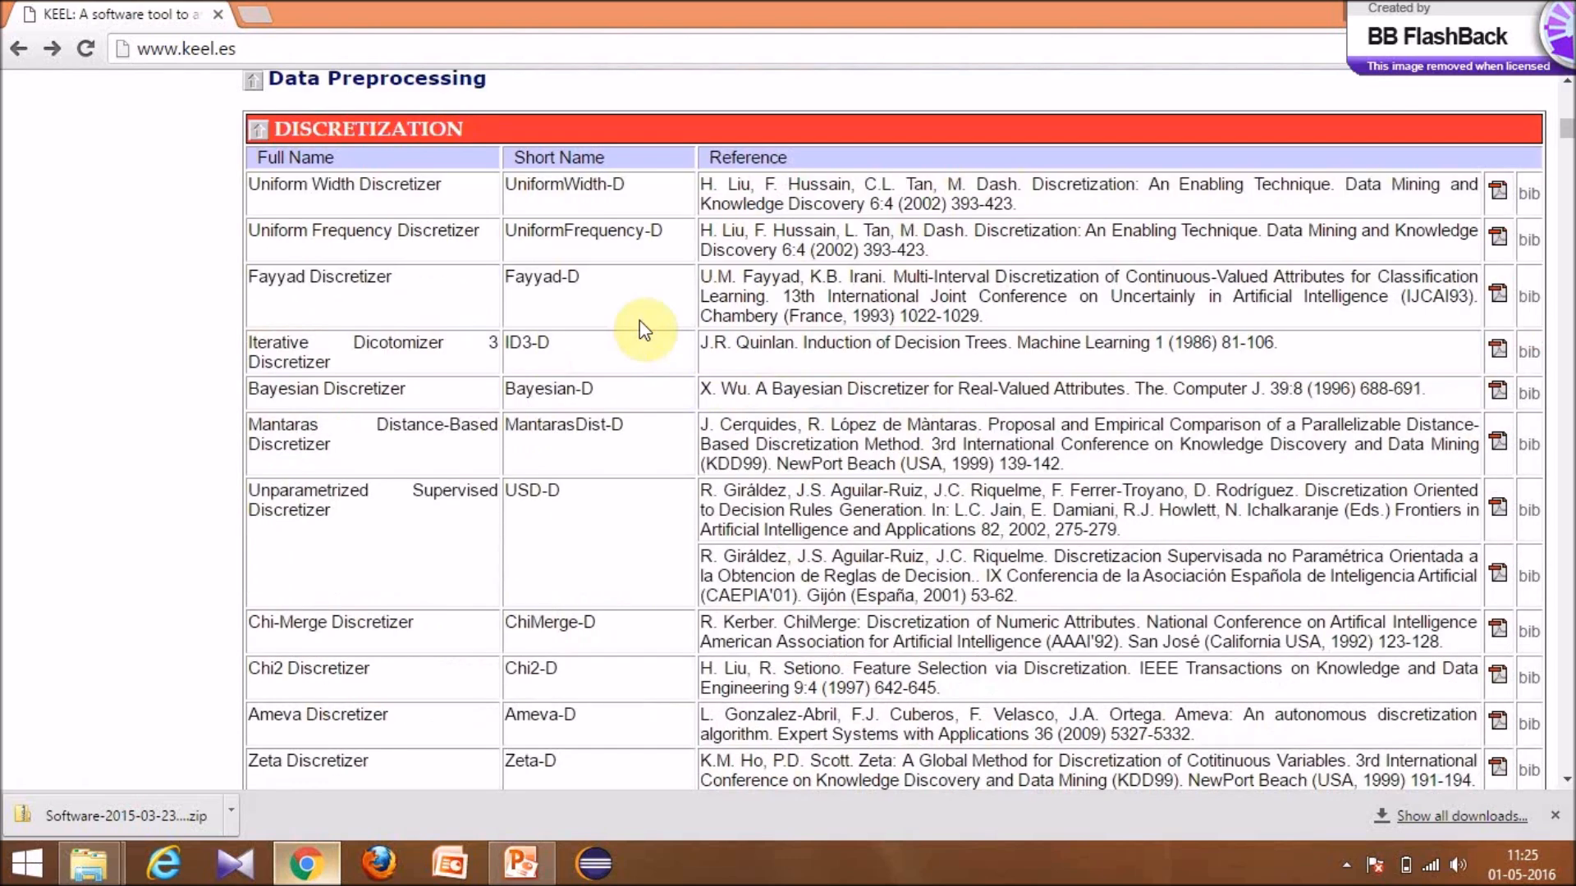
scroll(639, 329, down, 3)
scroll(639, 328, down, 8)
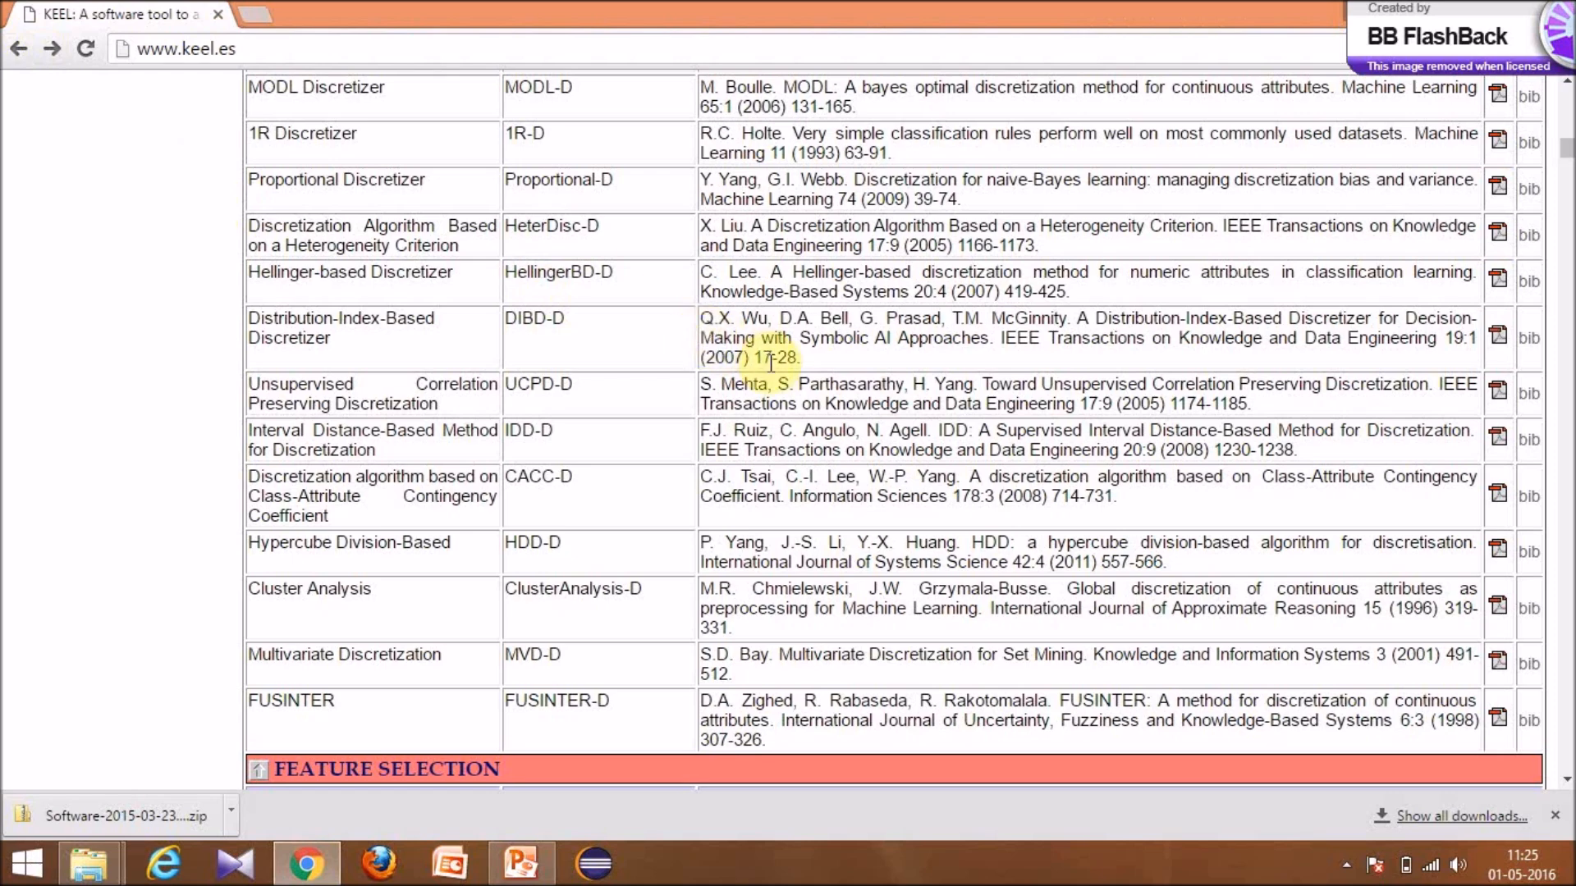
- Go back to the table of algorithms included in KEEL and review its families, from Data Preprocessing to Statistical Tests
click(22, 46)
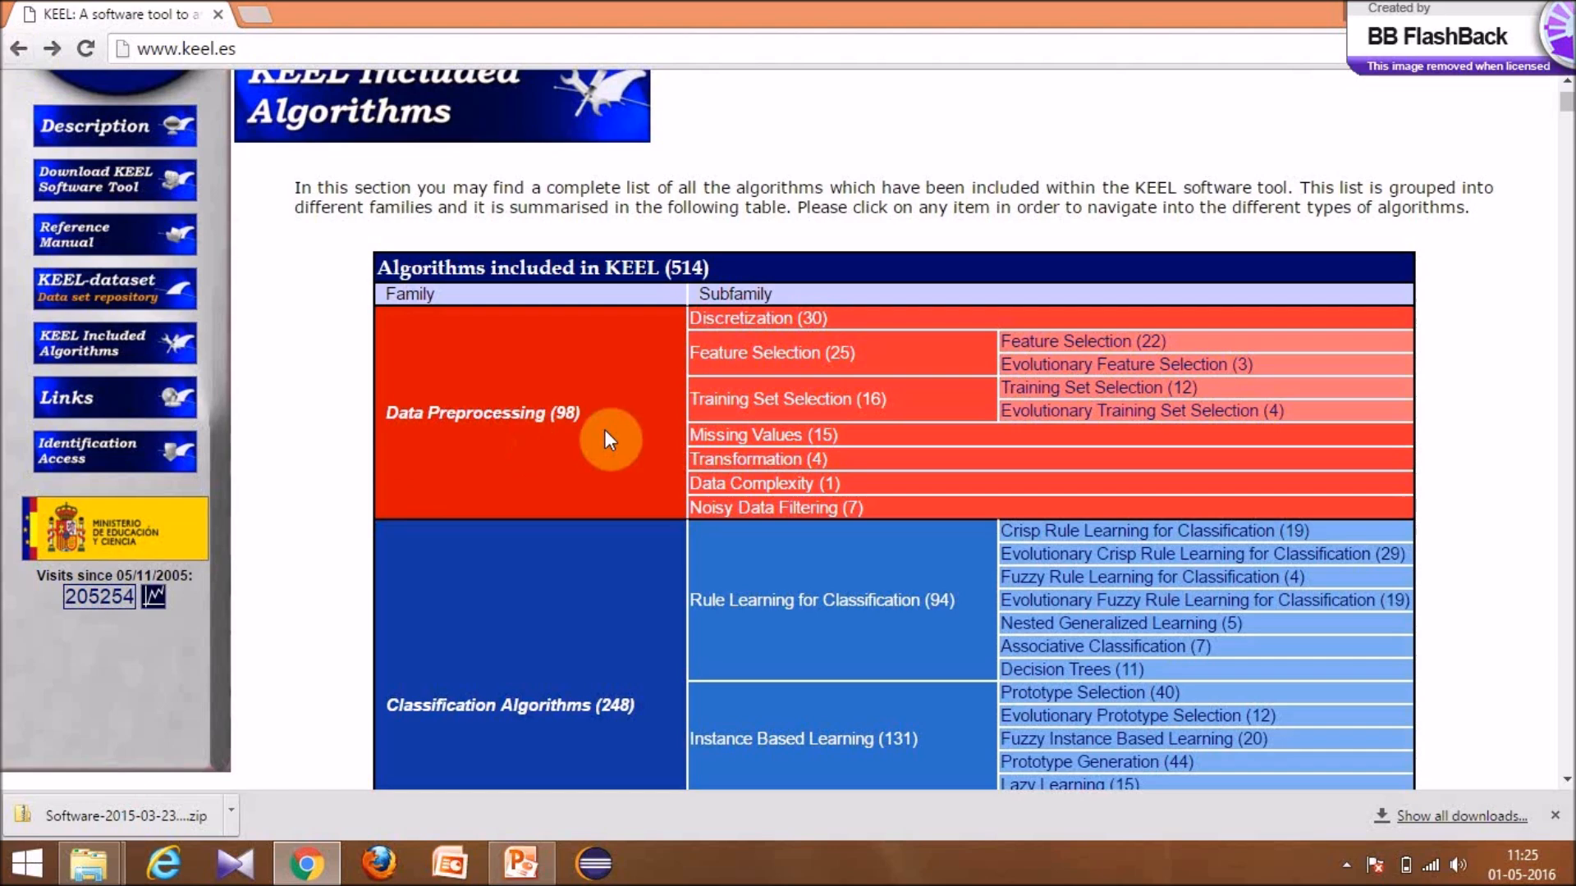
scroll(604, 430, down, 1)
scroll(607, 439, down, 5)
scroll(607, 439, up, 1)
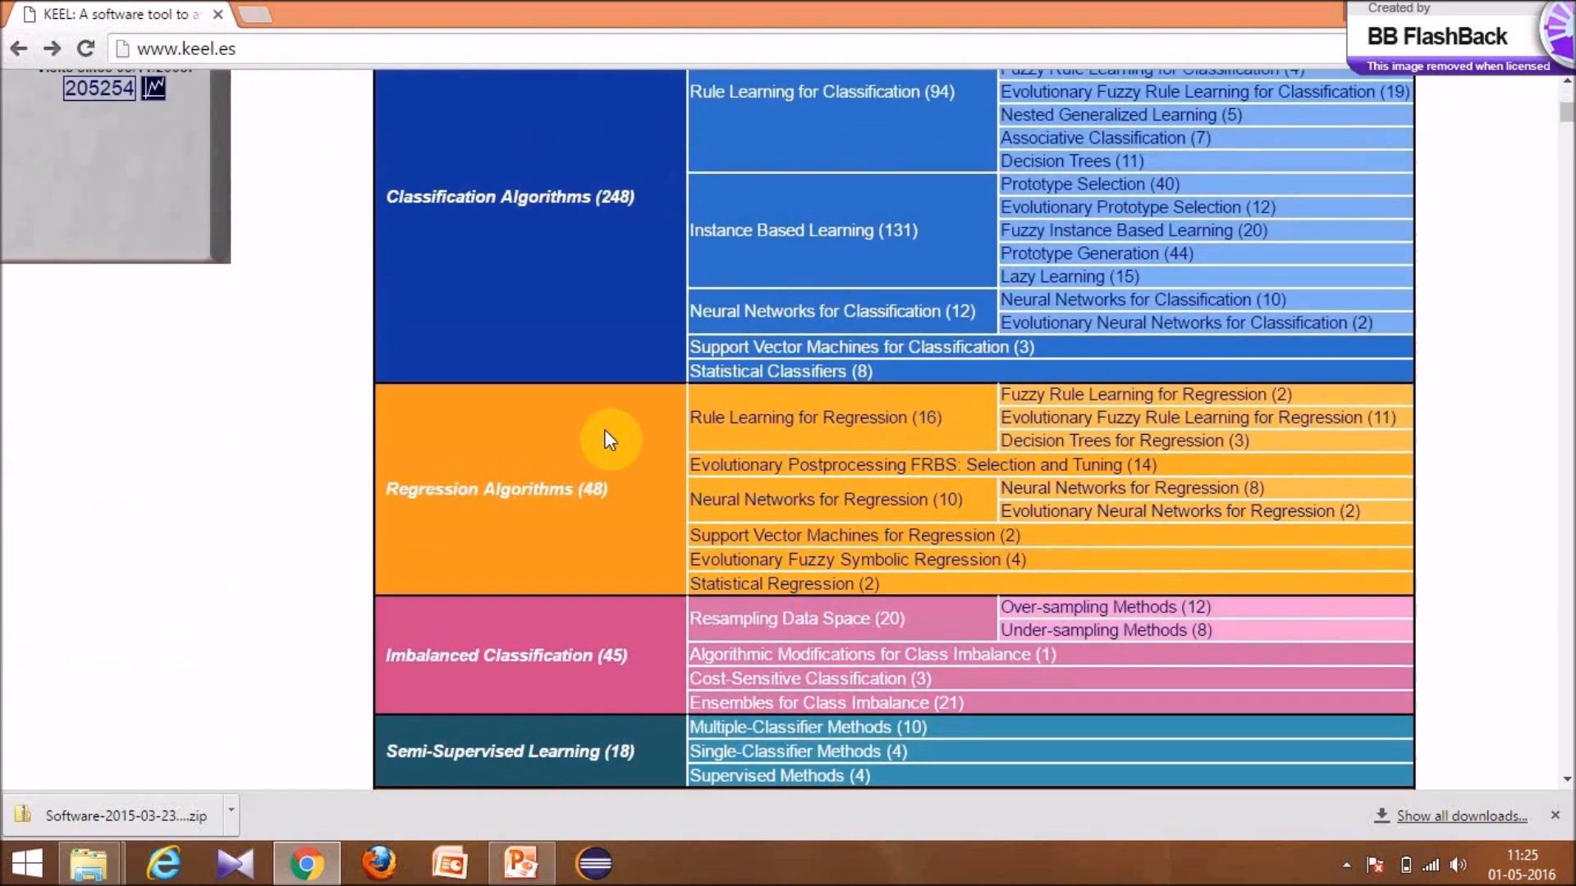
scroll(605, 433, down, 7)
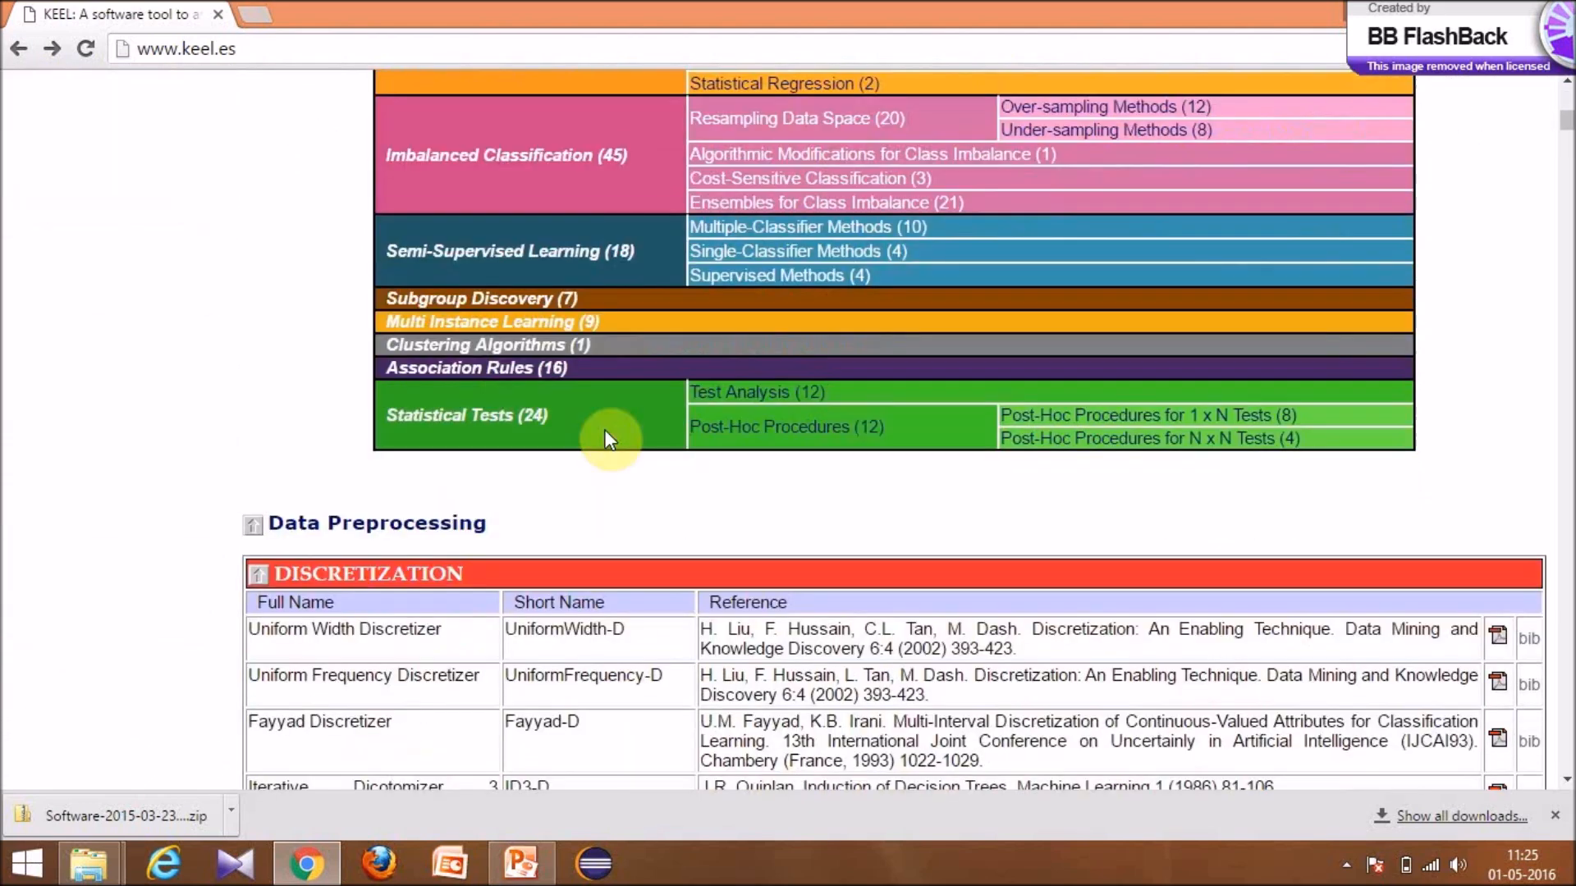
scroll(604, 433, up, 9)
scroll(607, 443, down, 1)
scroll(607, 443, up, 2)
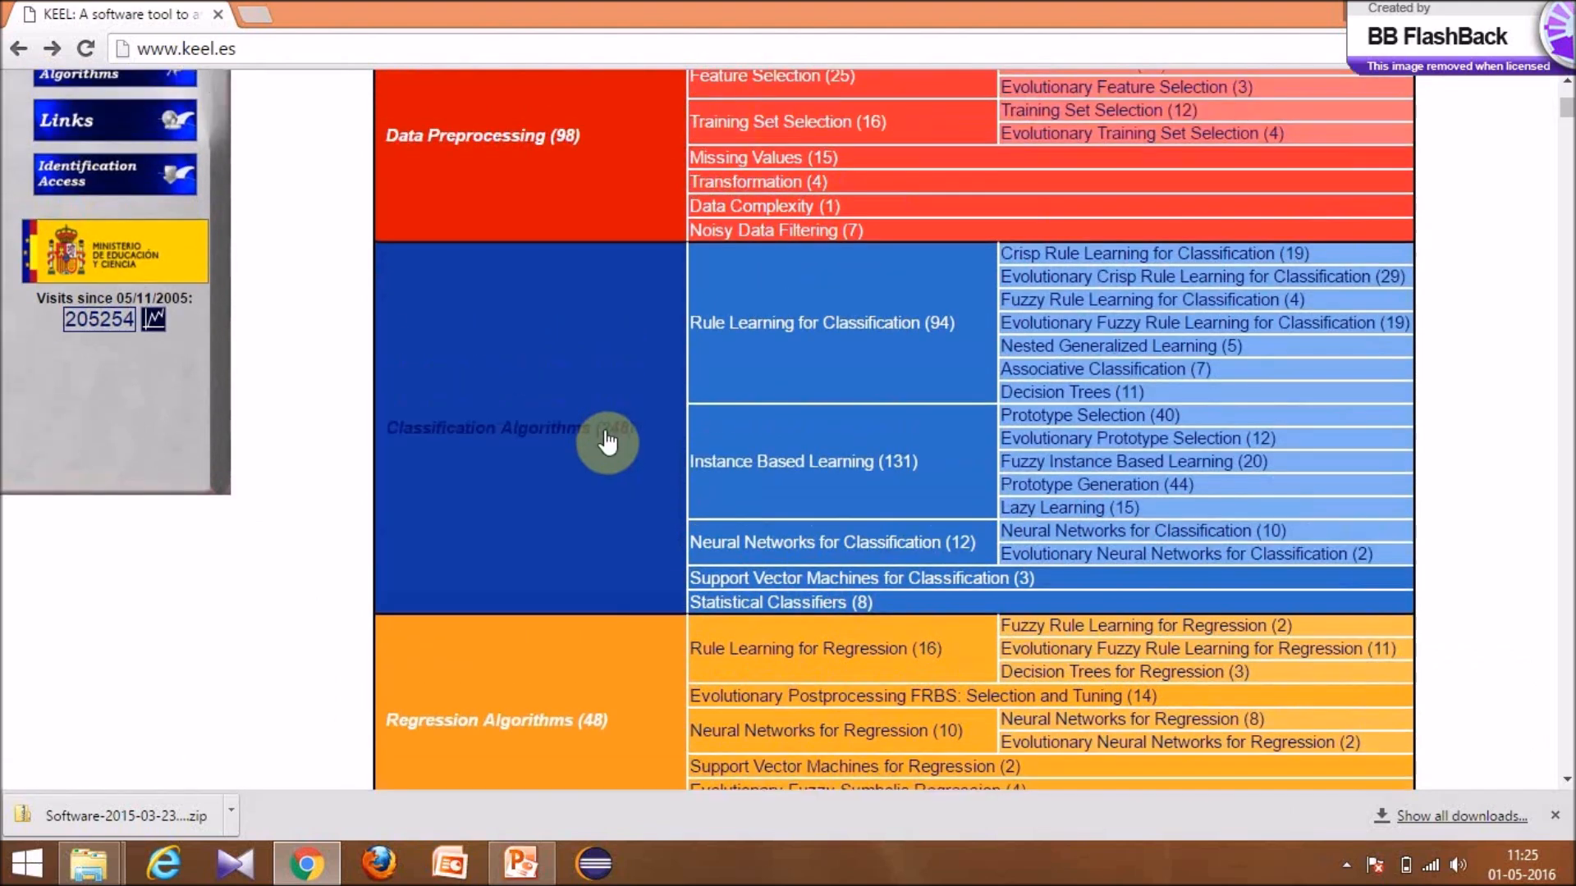
scroll(607, 442, up, 1)
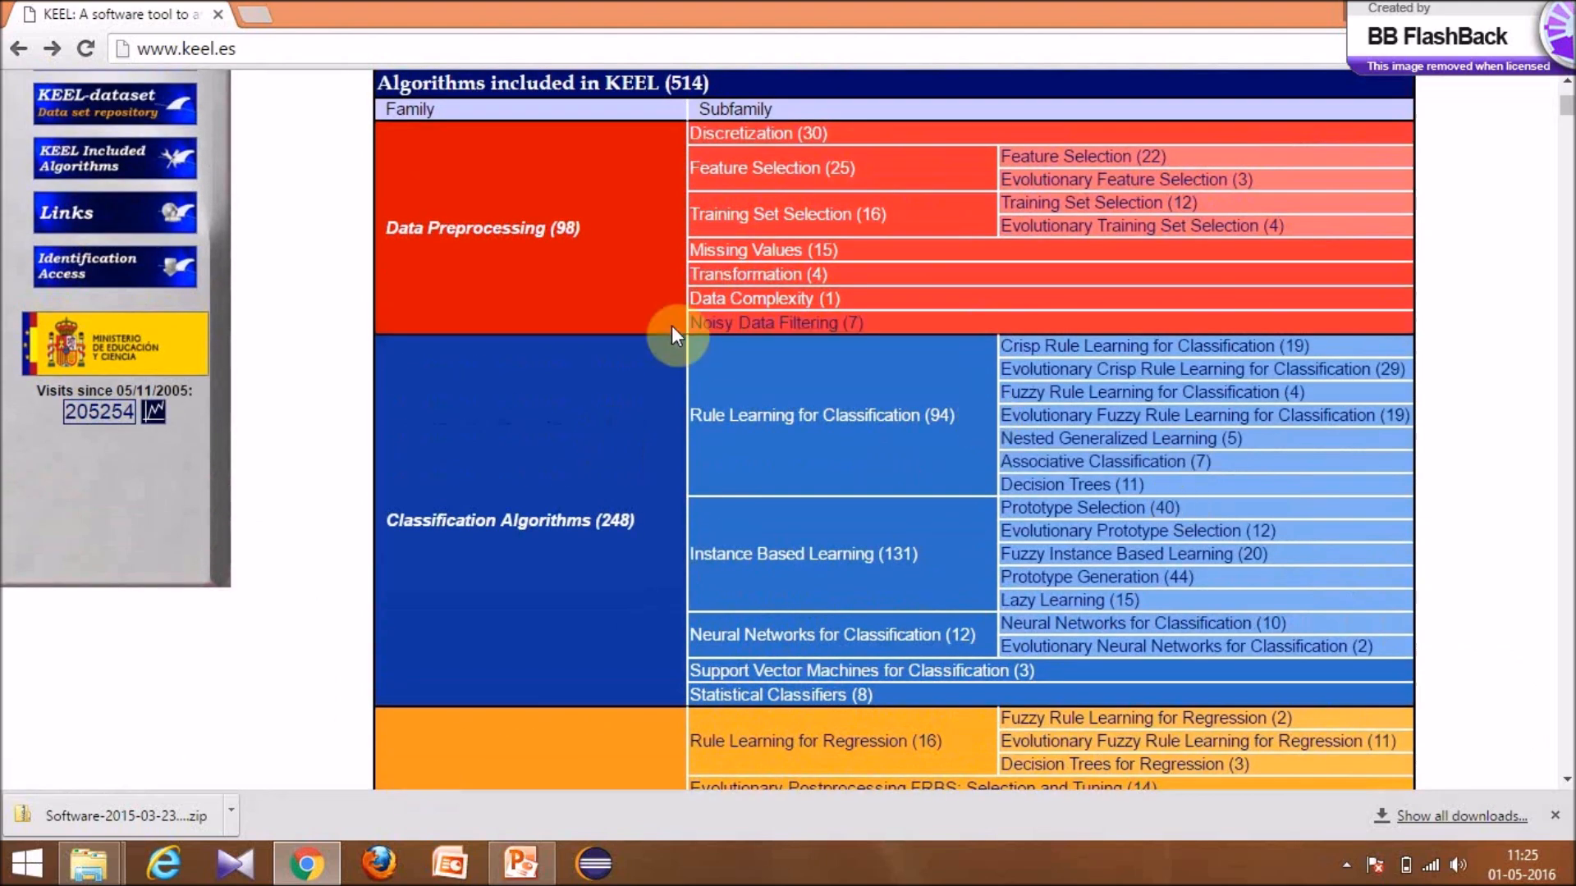
scroll(662, 478, up, 2)
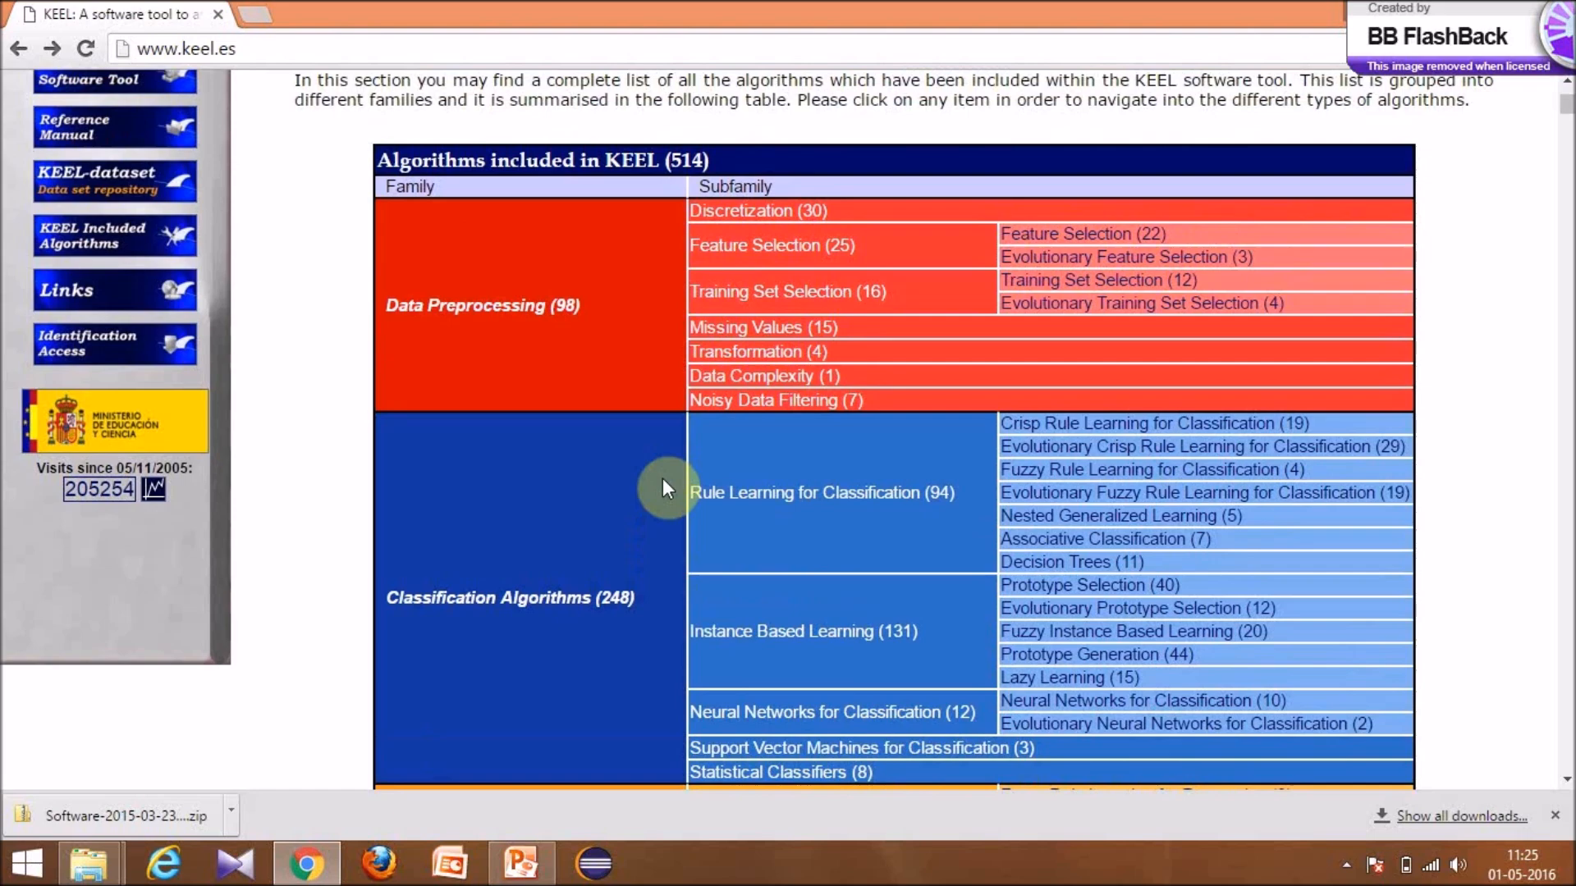
scroll(662, 478, up, 4)
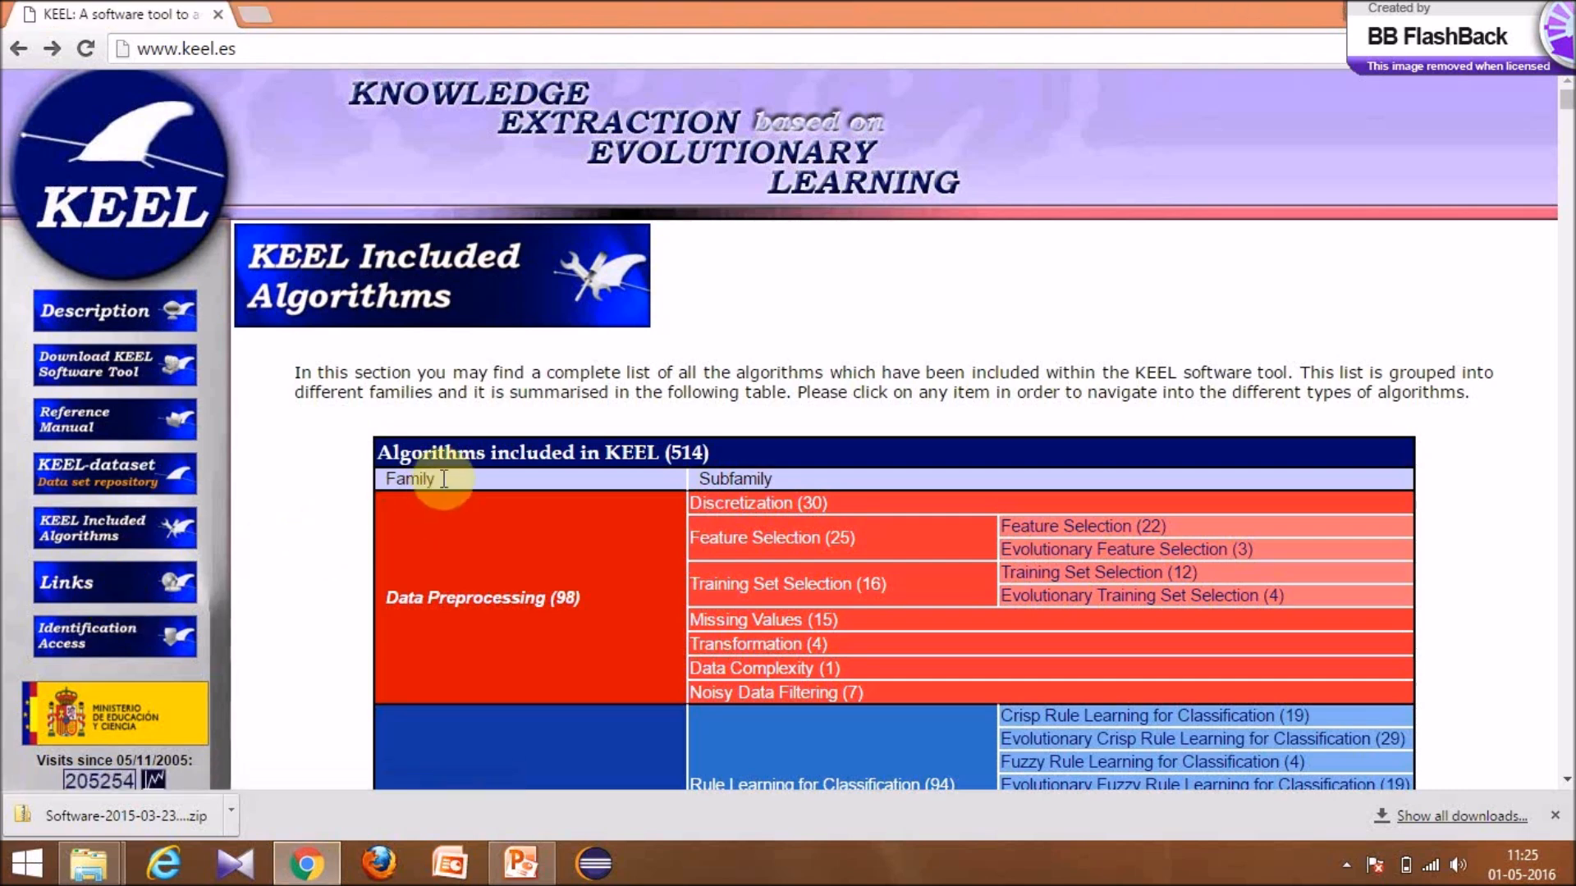
- Open the KEEL Links page and review its link categories and the list of data mining free tools
click(100, 583)
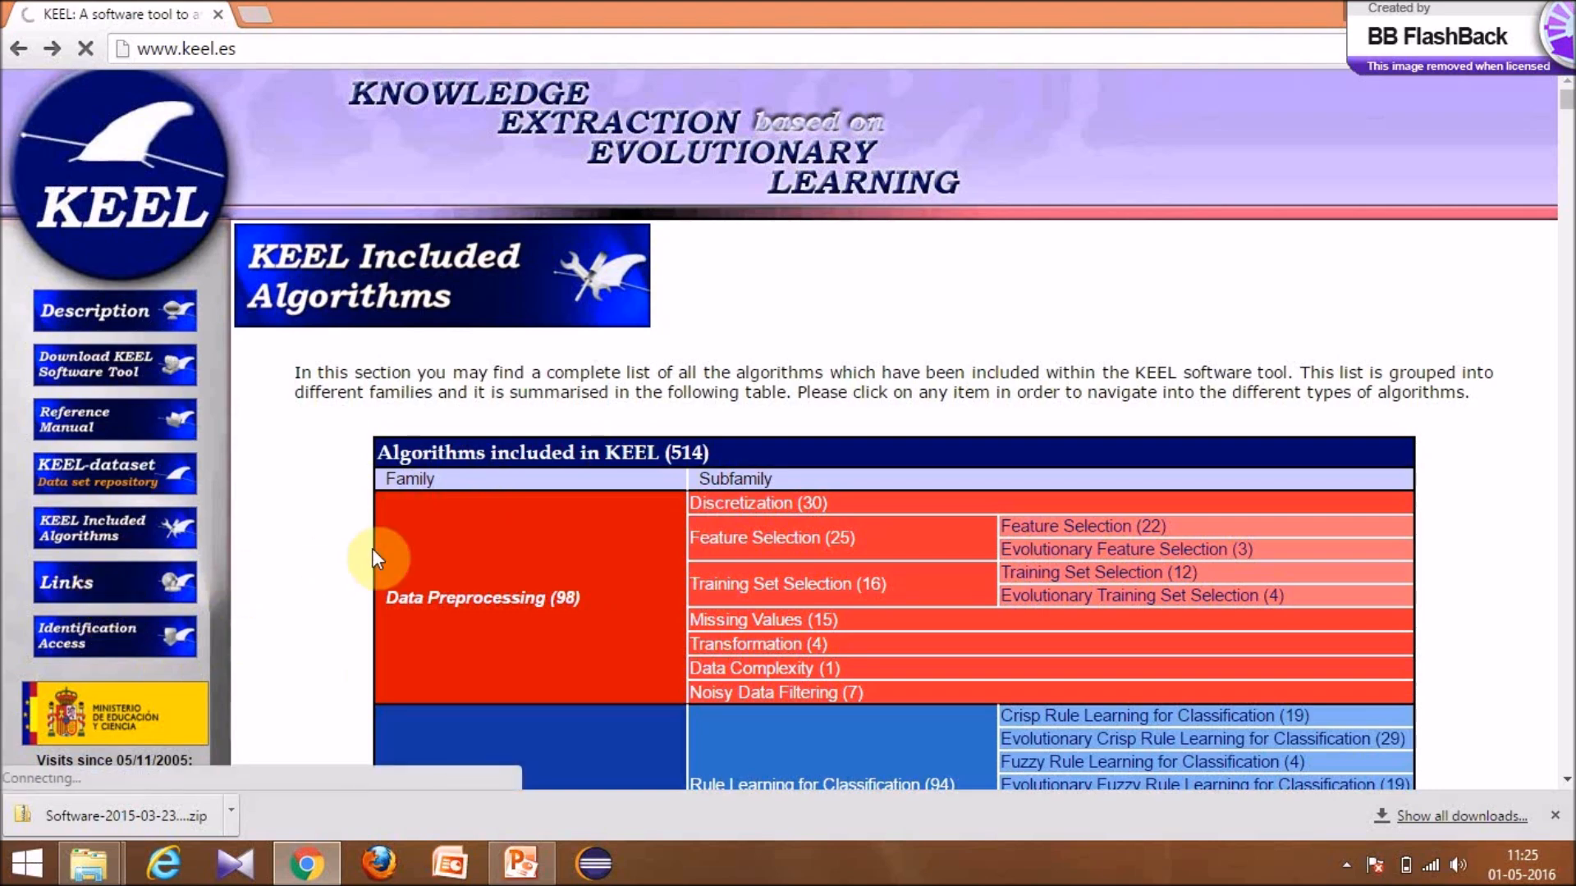
scroll(411, 540, down, 5)
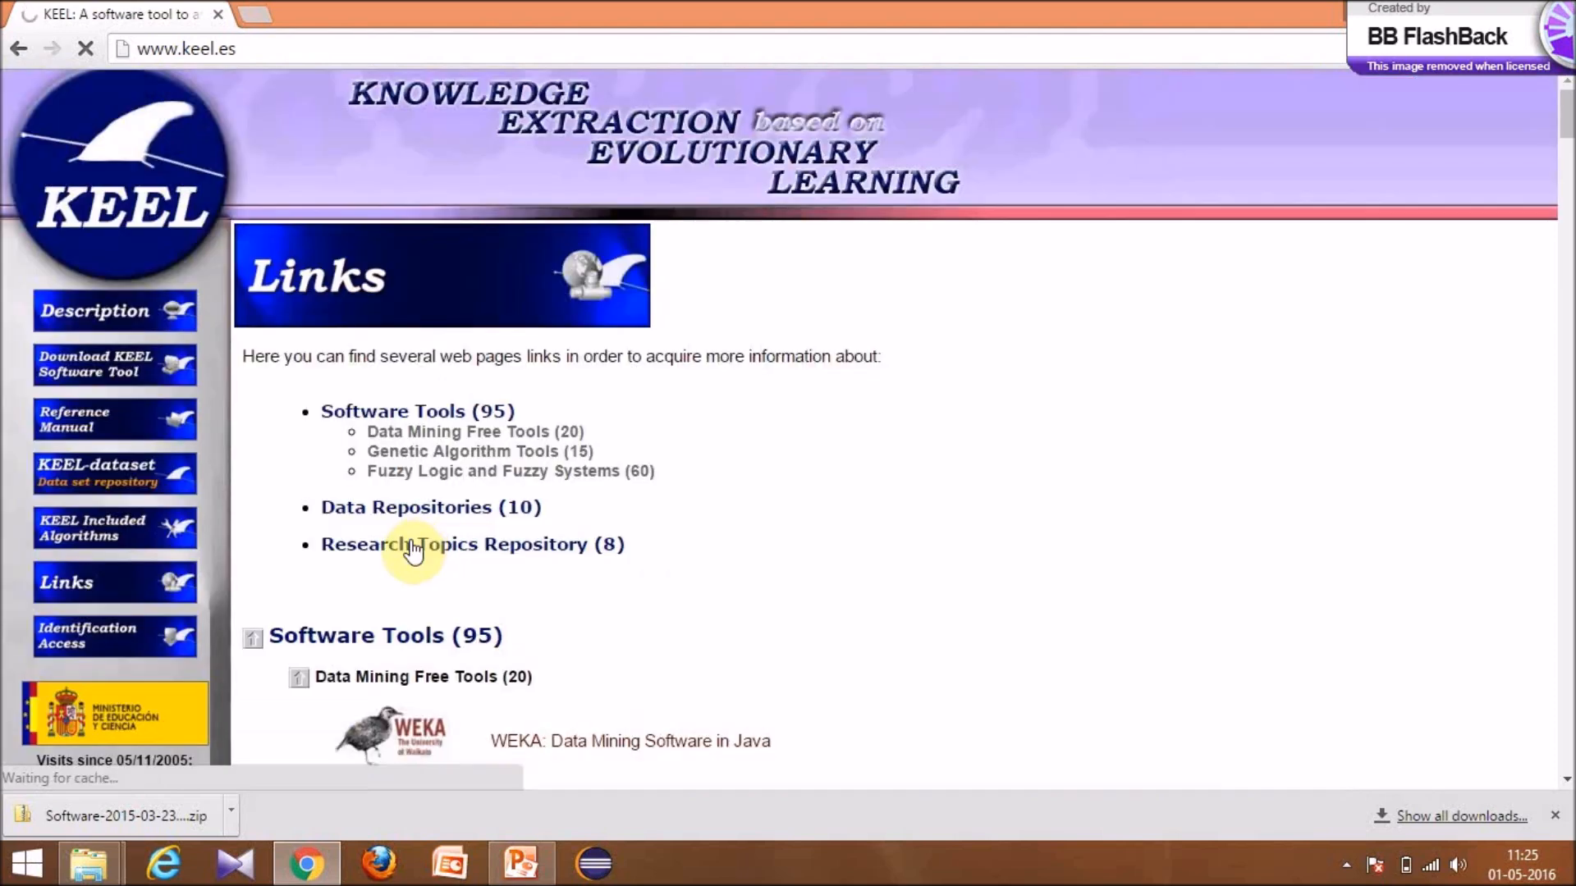
scroll(418, 544, down, 2)
scroll(429, 548, down, 1)
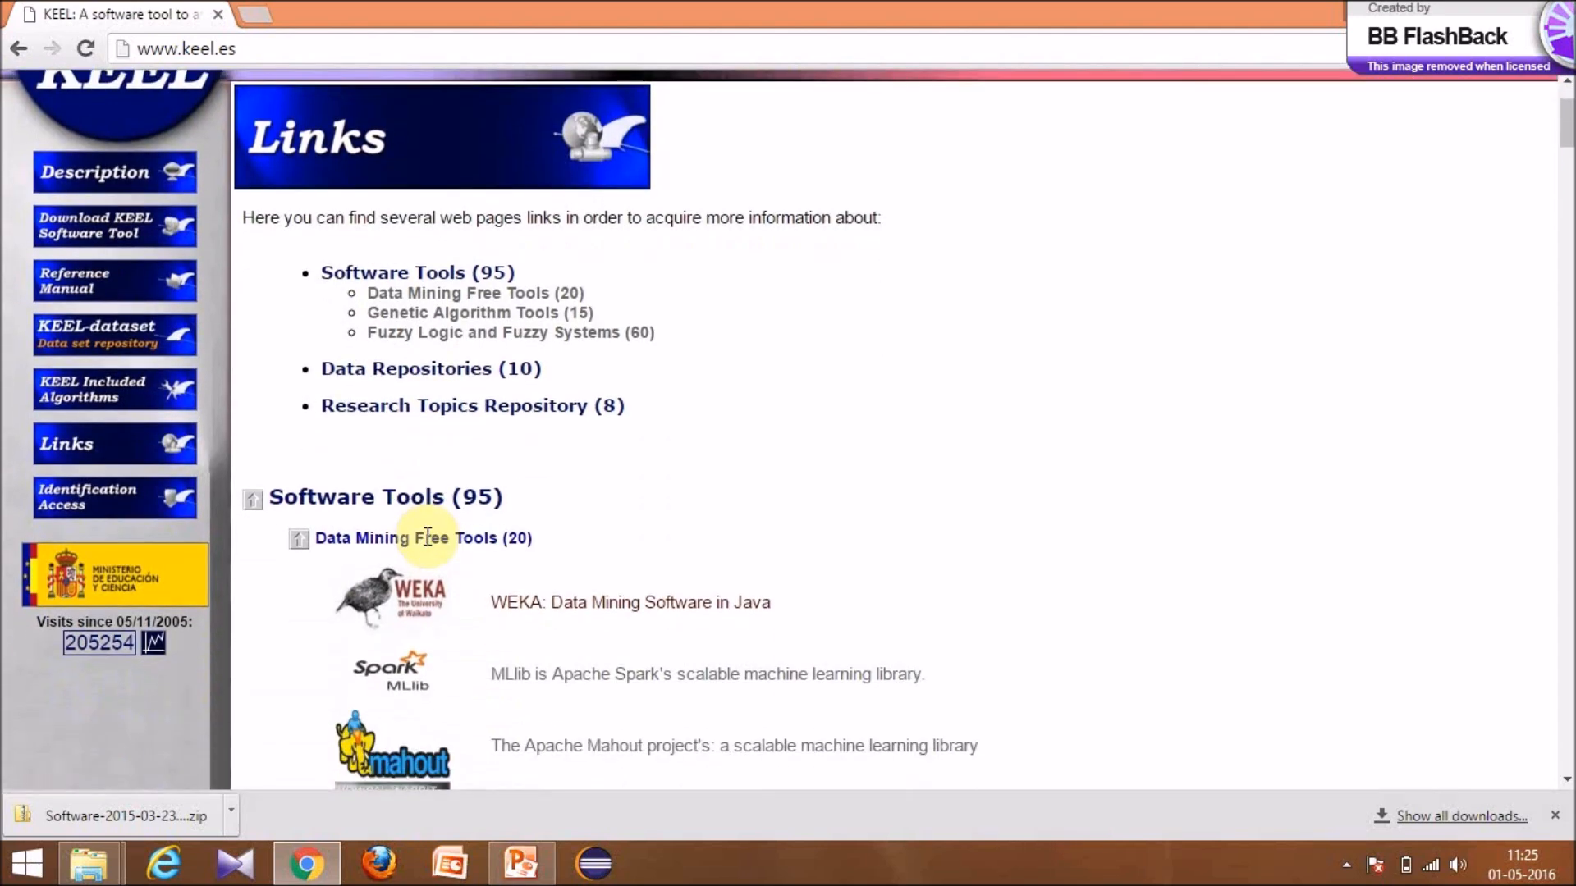
scroll(427, 542, down, 10)
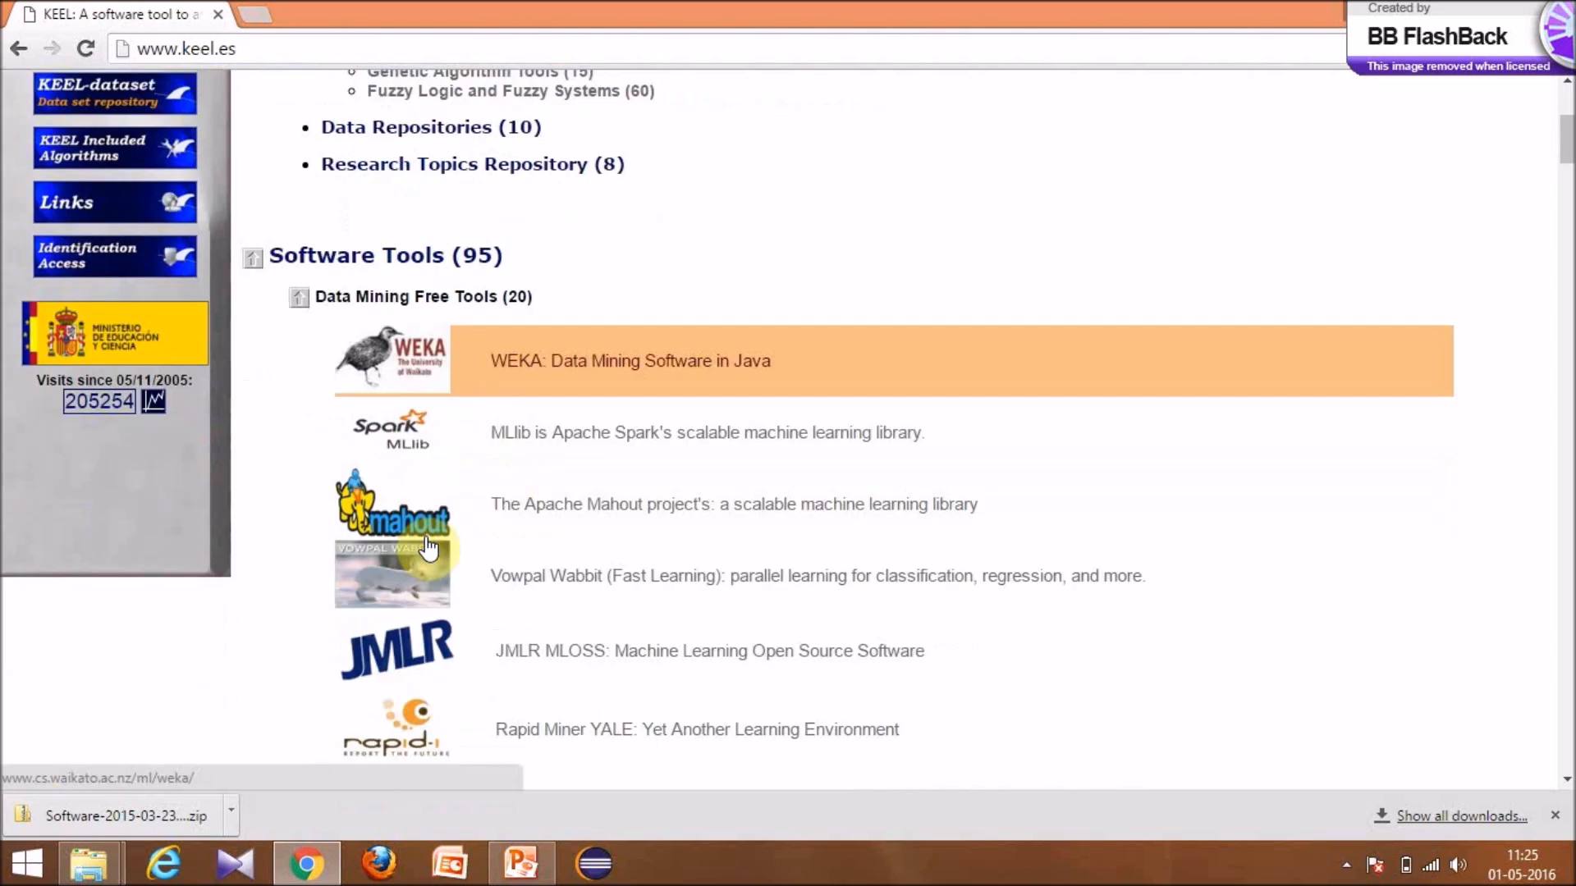
scroll(427, 546, up, 13)
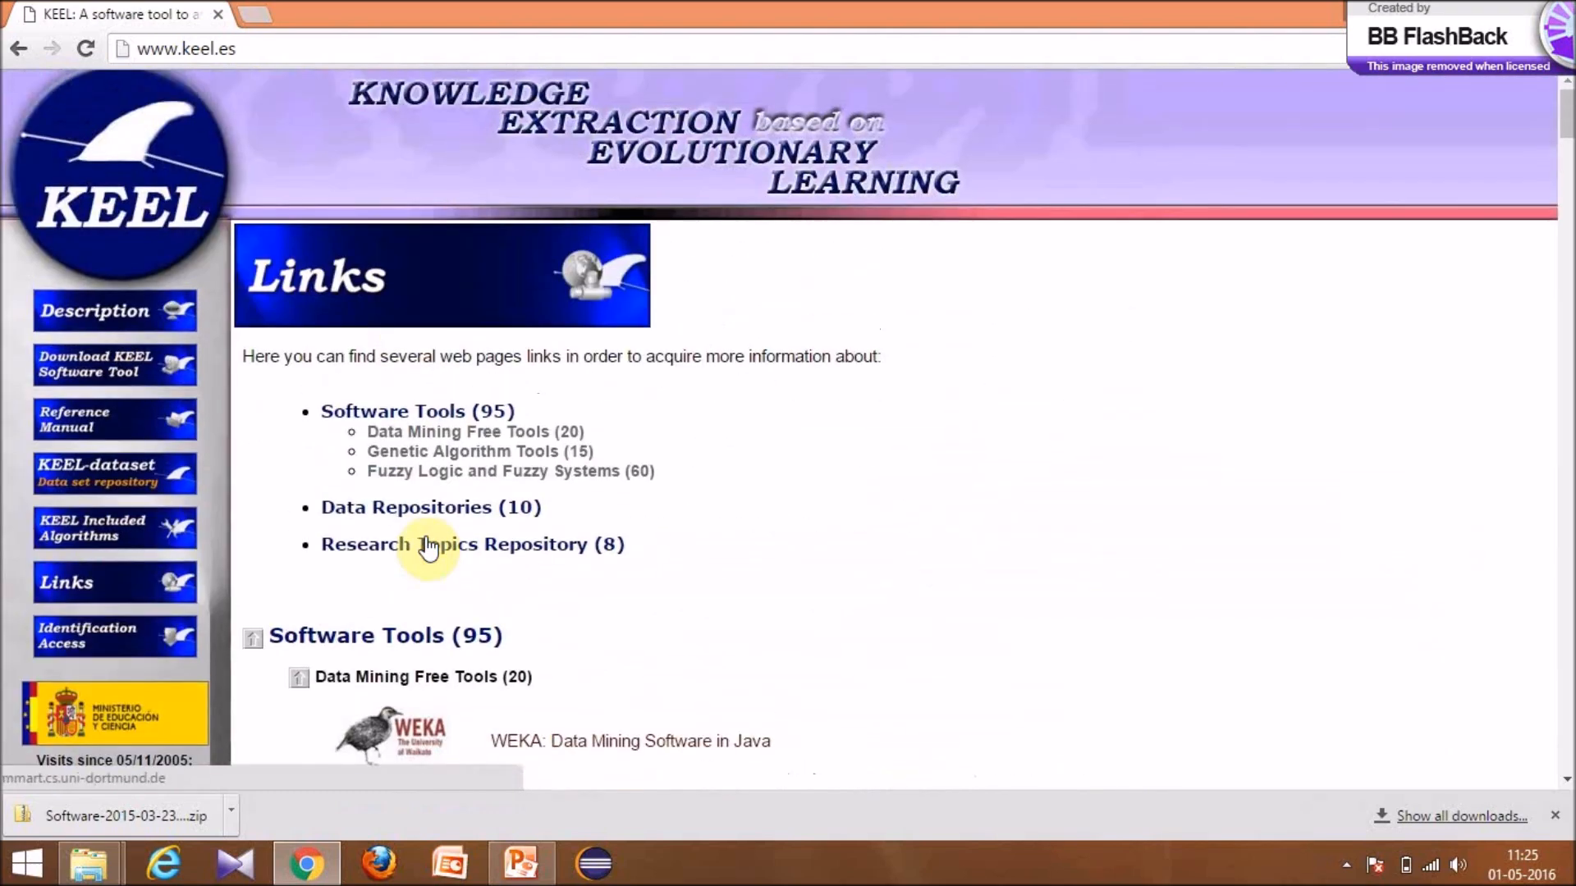
- Open the Identification Access page and view its login form
click(124, 638)
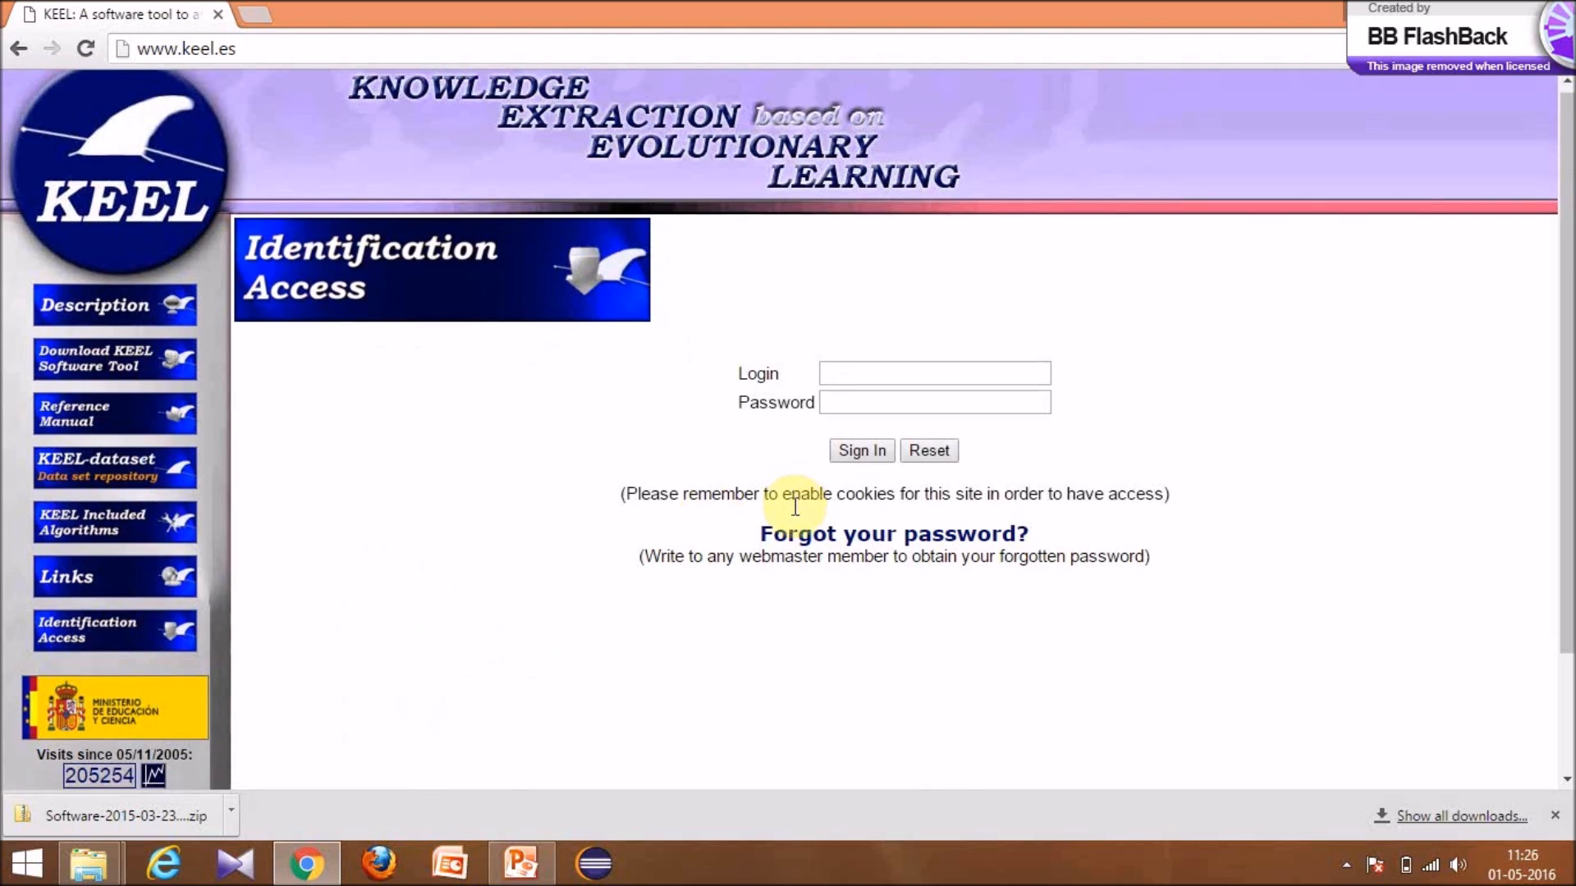
scroll(795, 507, down, 2)
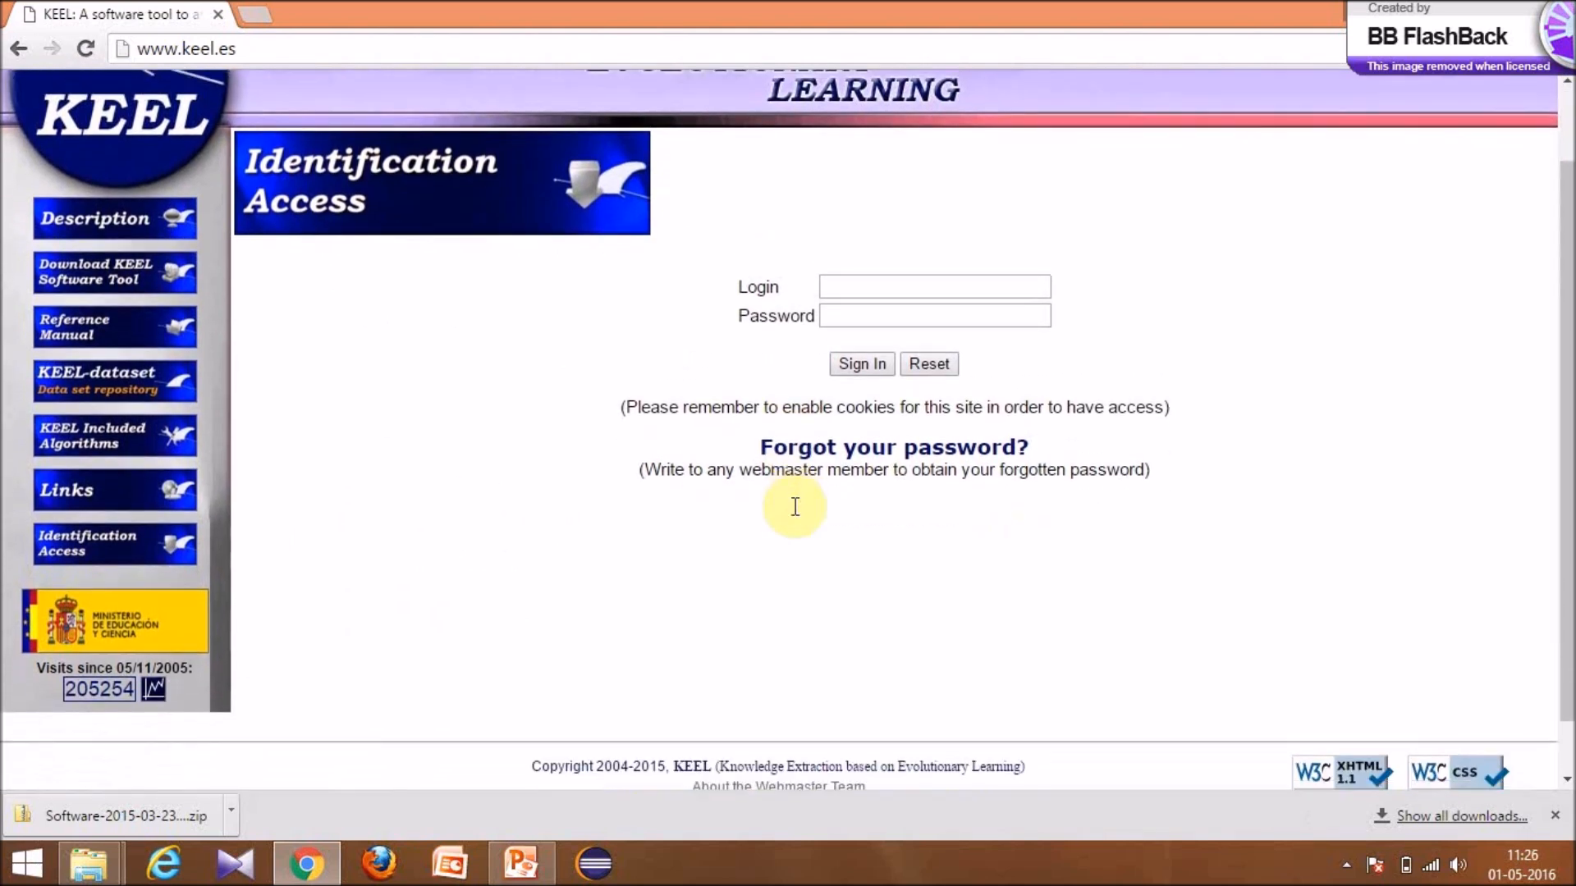
scroll(794, 507, up, 1)
scroll(794, 507, down, 1)
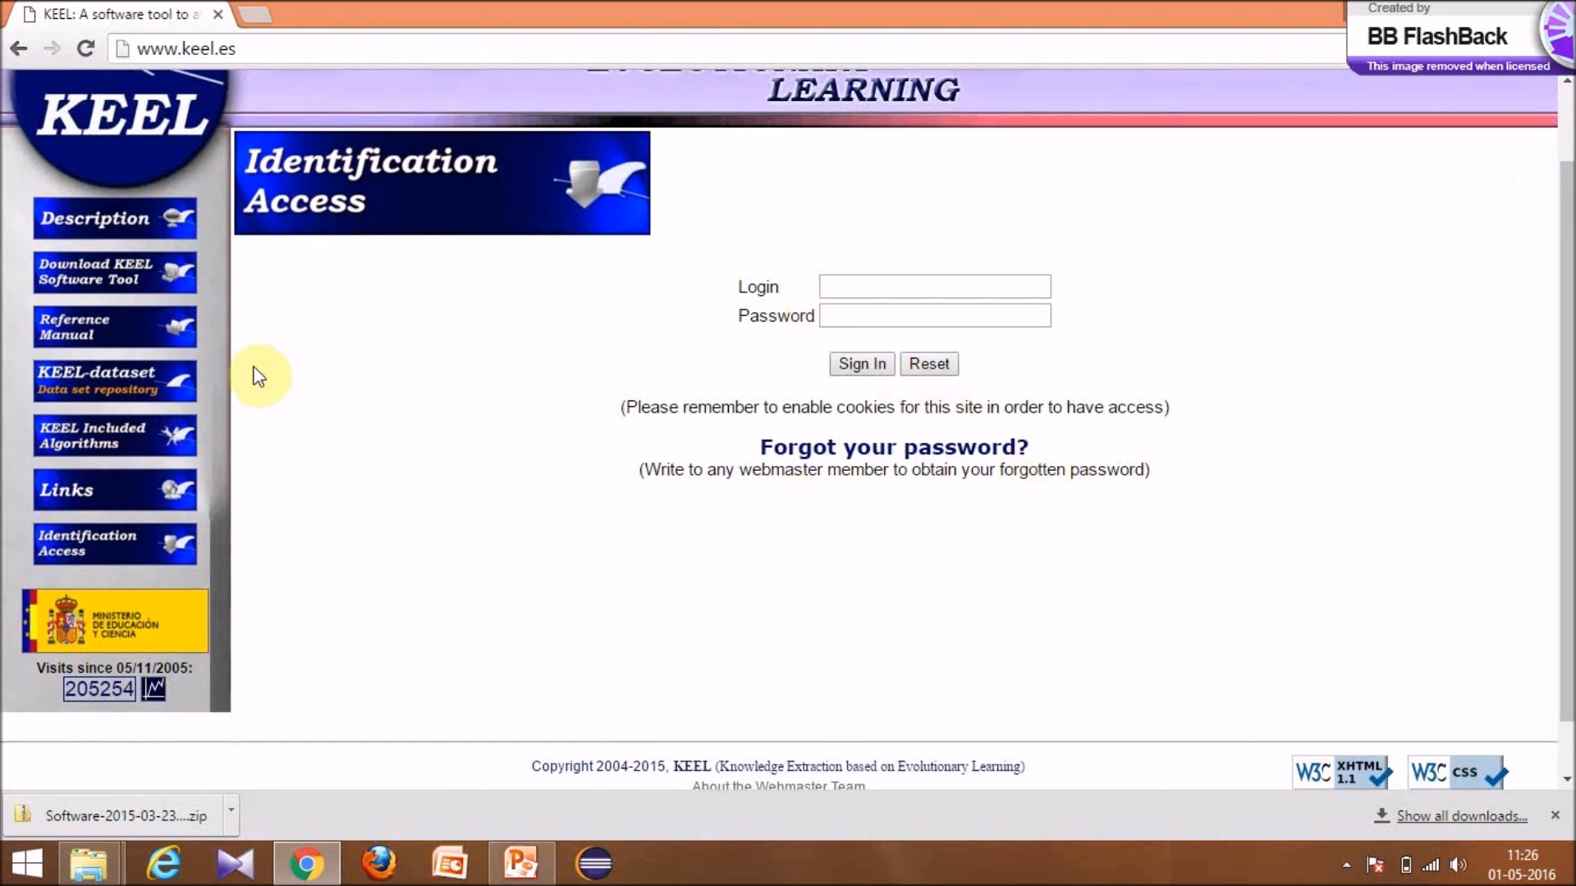
scroll(258, 376, up, 1)
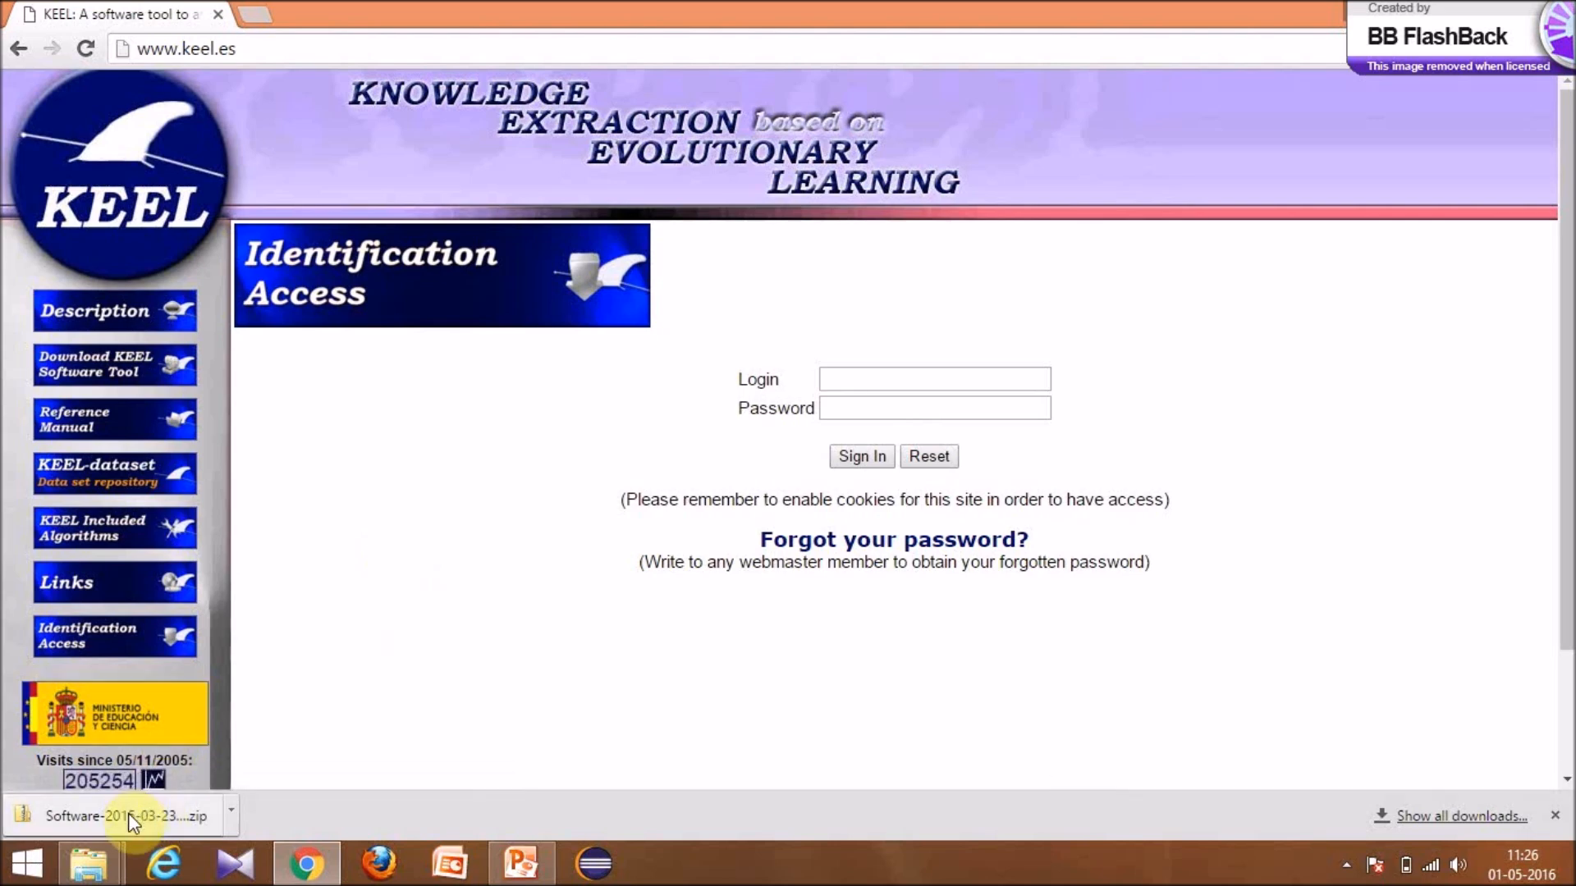
- Open the downloaded KEEL software archive in File Explorer, view its contents and go up to the Downloads folder
click(173, 813)
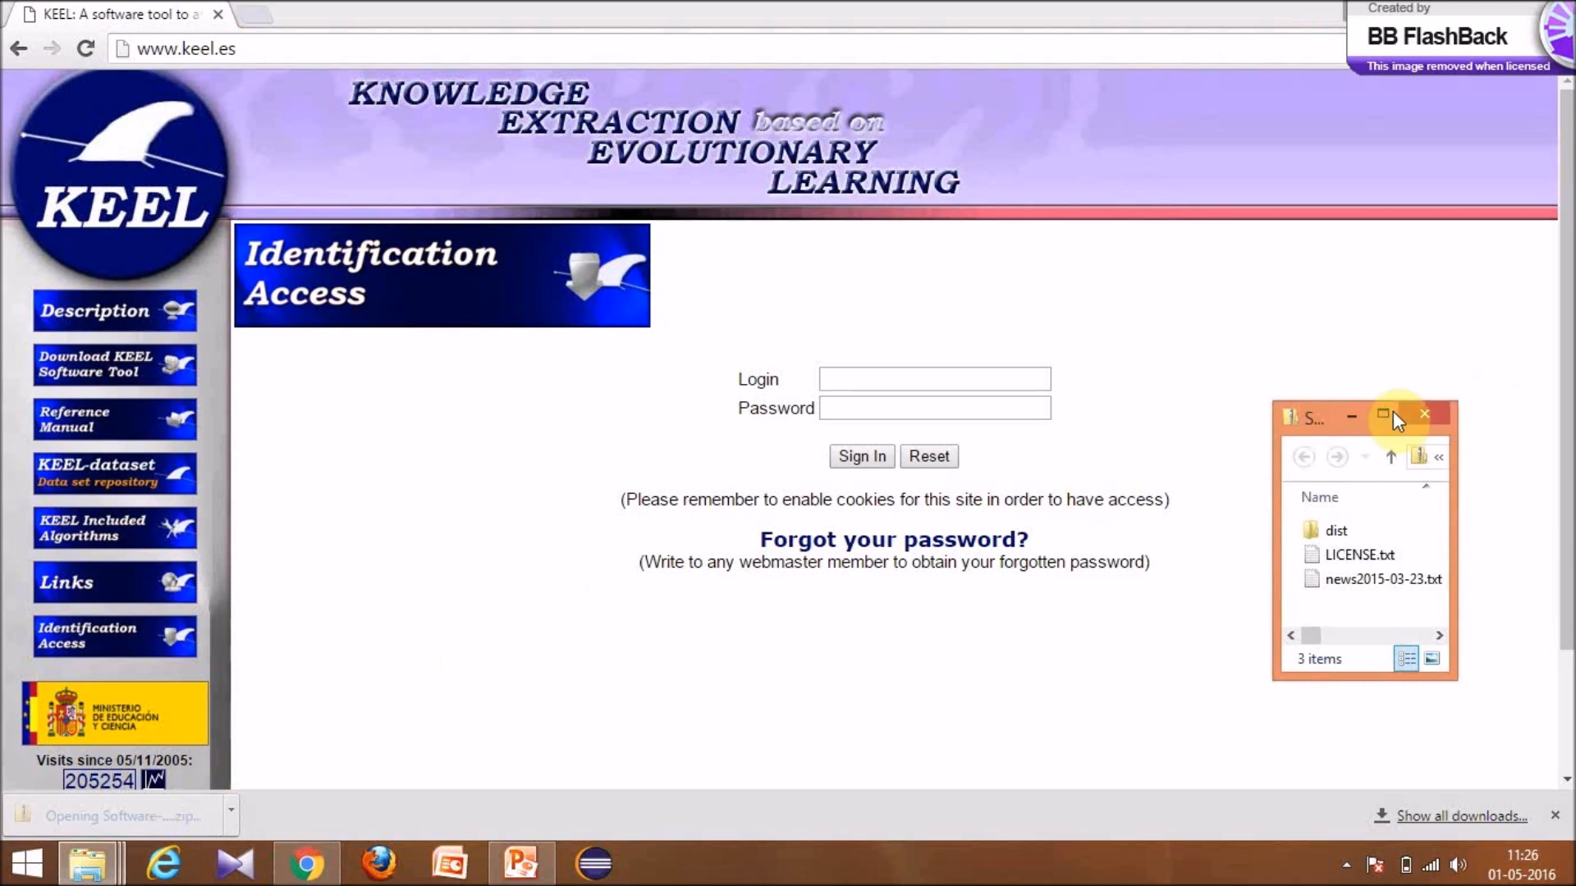
click(1382, 413)
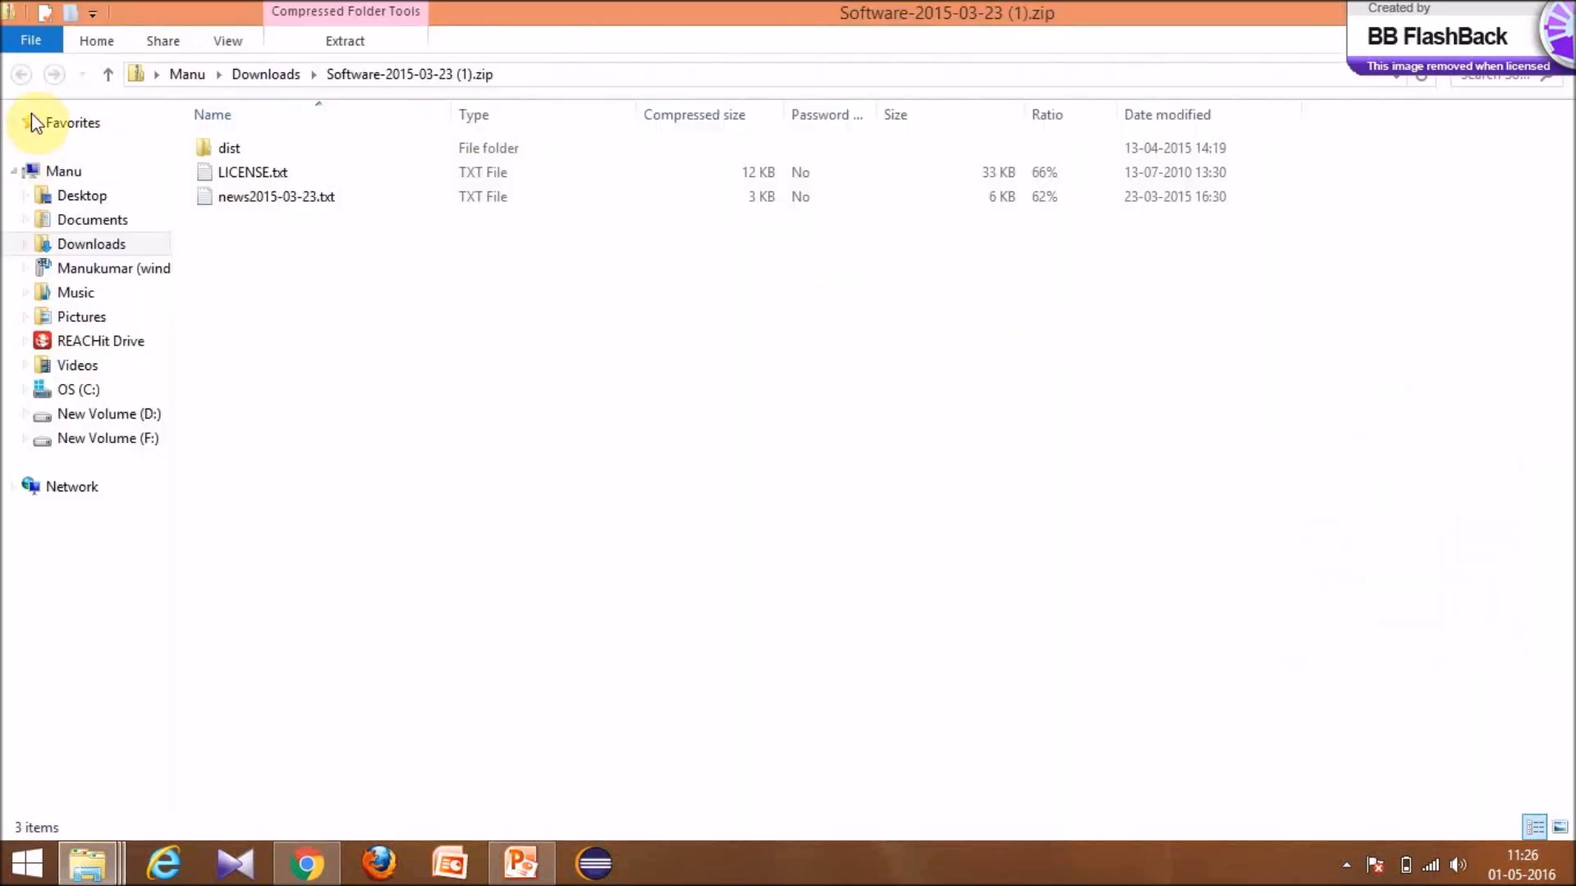
click(115, 69)
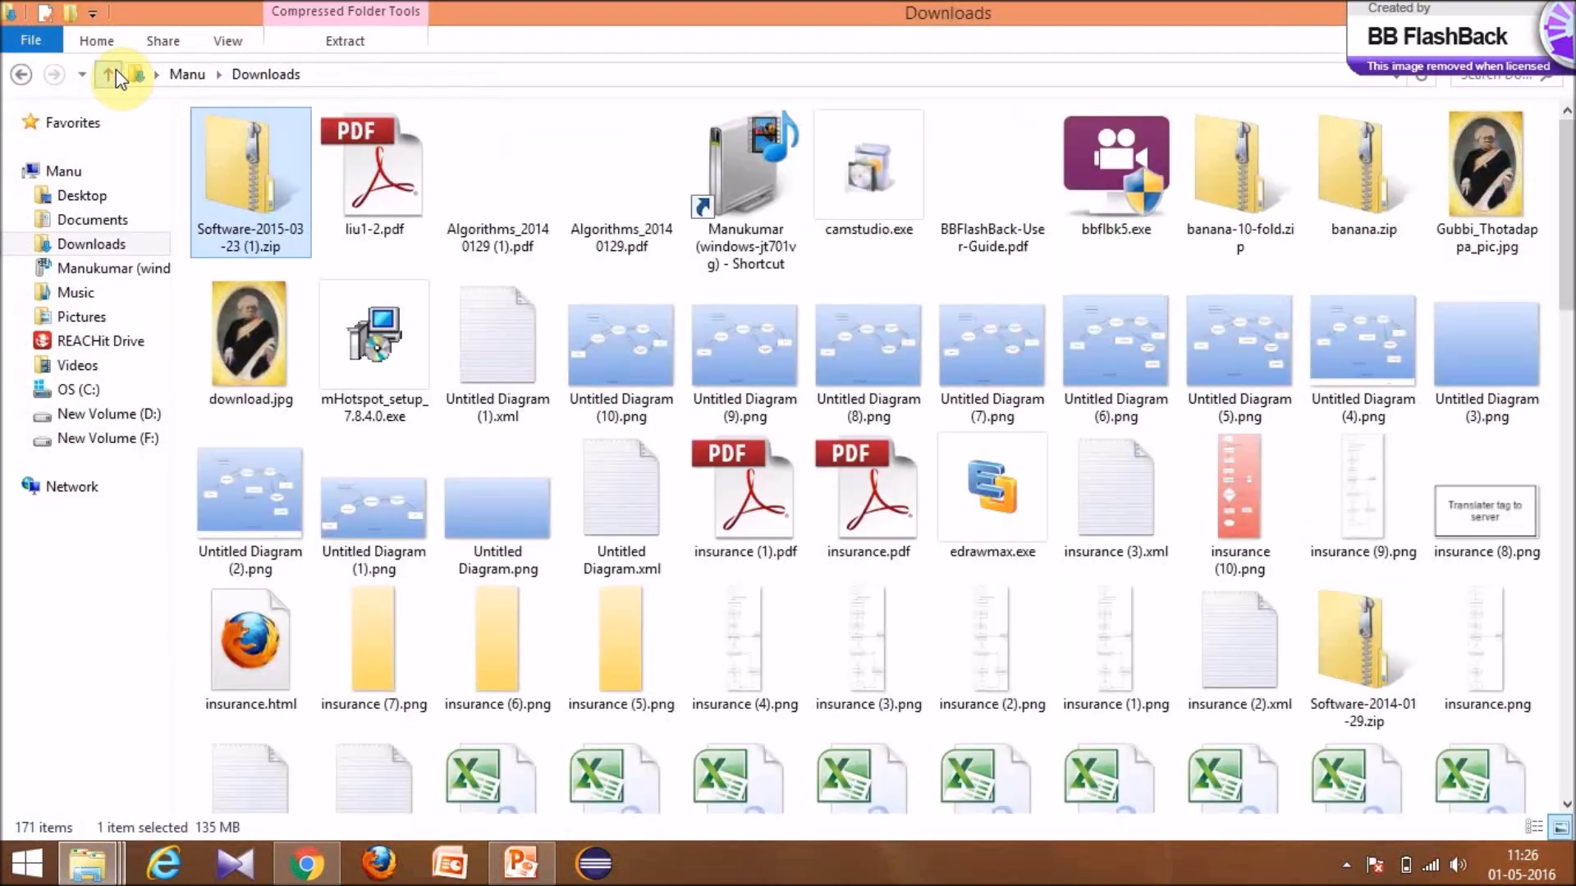
- Extract Software-2015-03-23 (1).zip with 7-Zip into its own subfolder on New Volume (D:), replacing all existing files
click(240, 176)
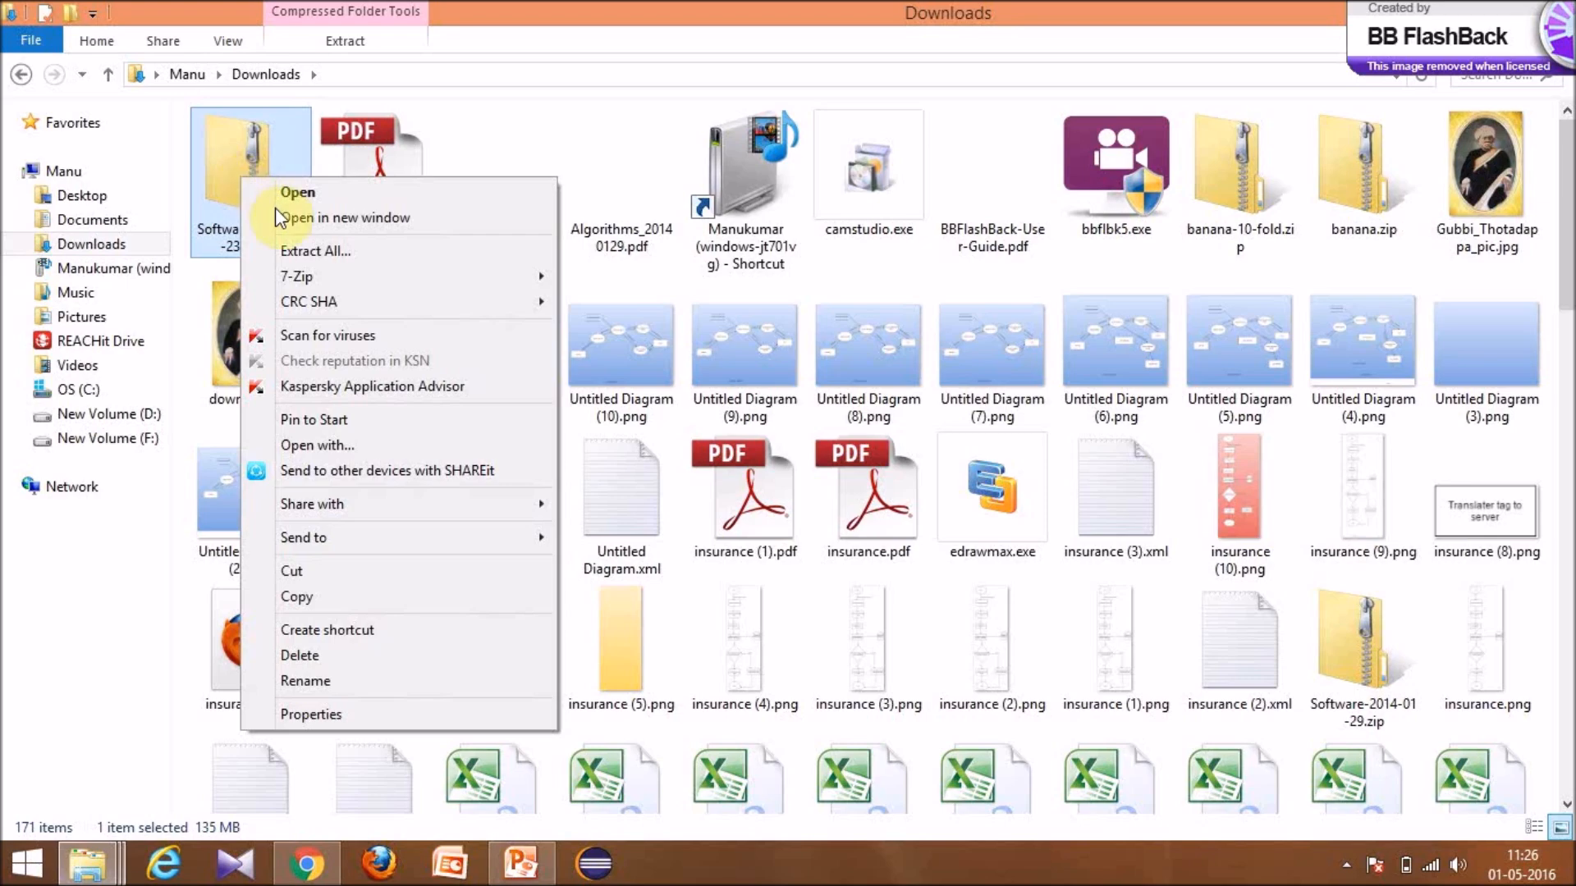
mouse_move(300, 279)
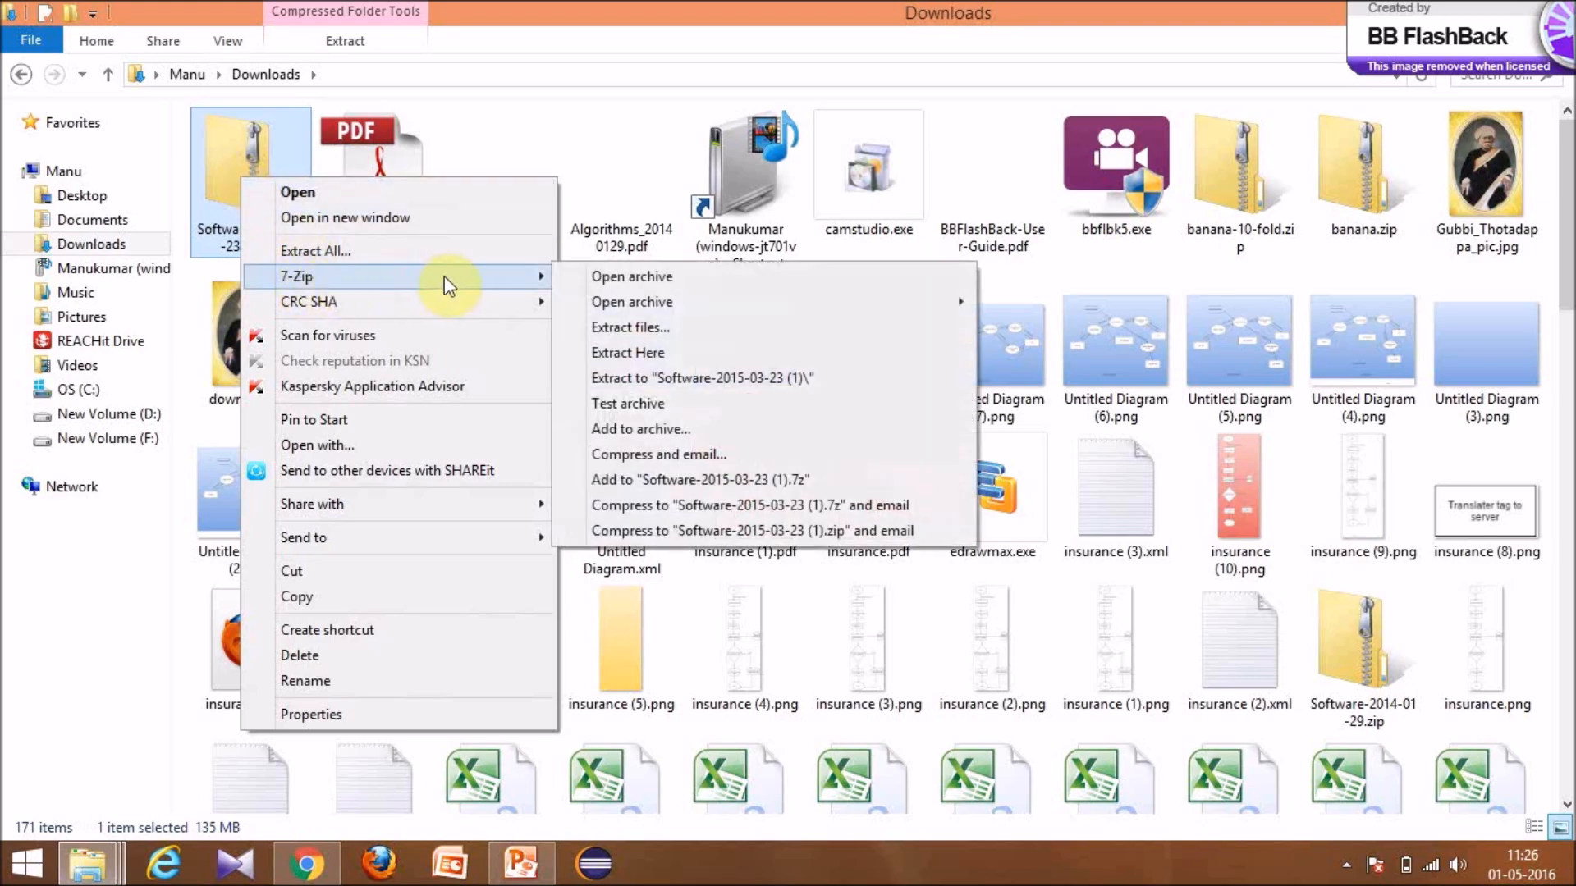
click(618, 327)
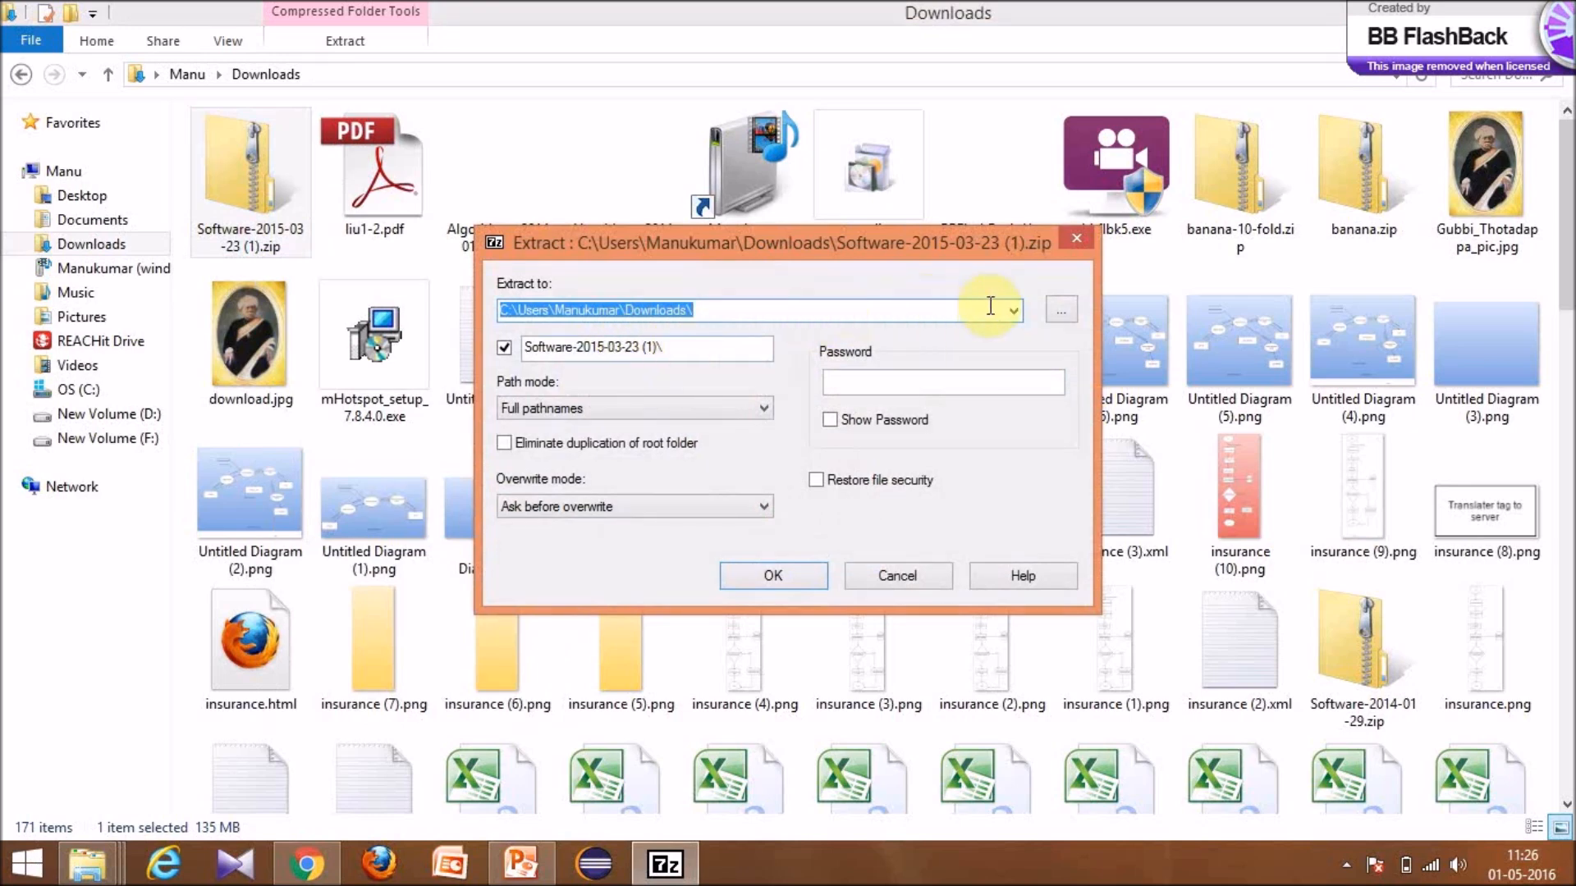
click(1050, 309)
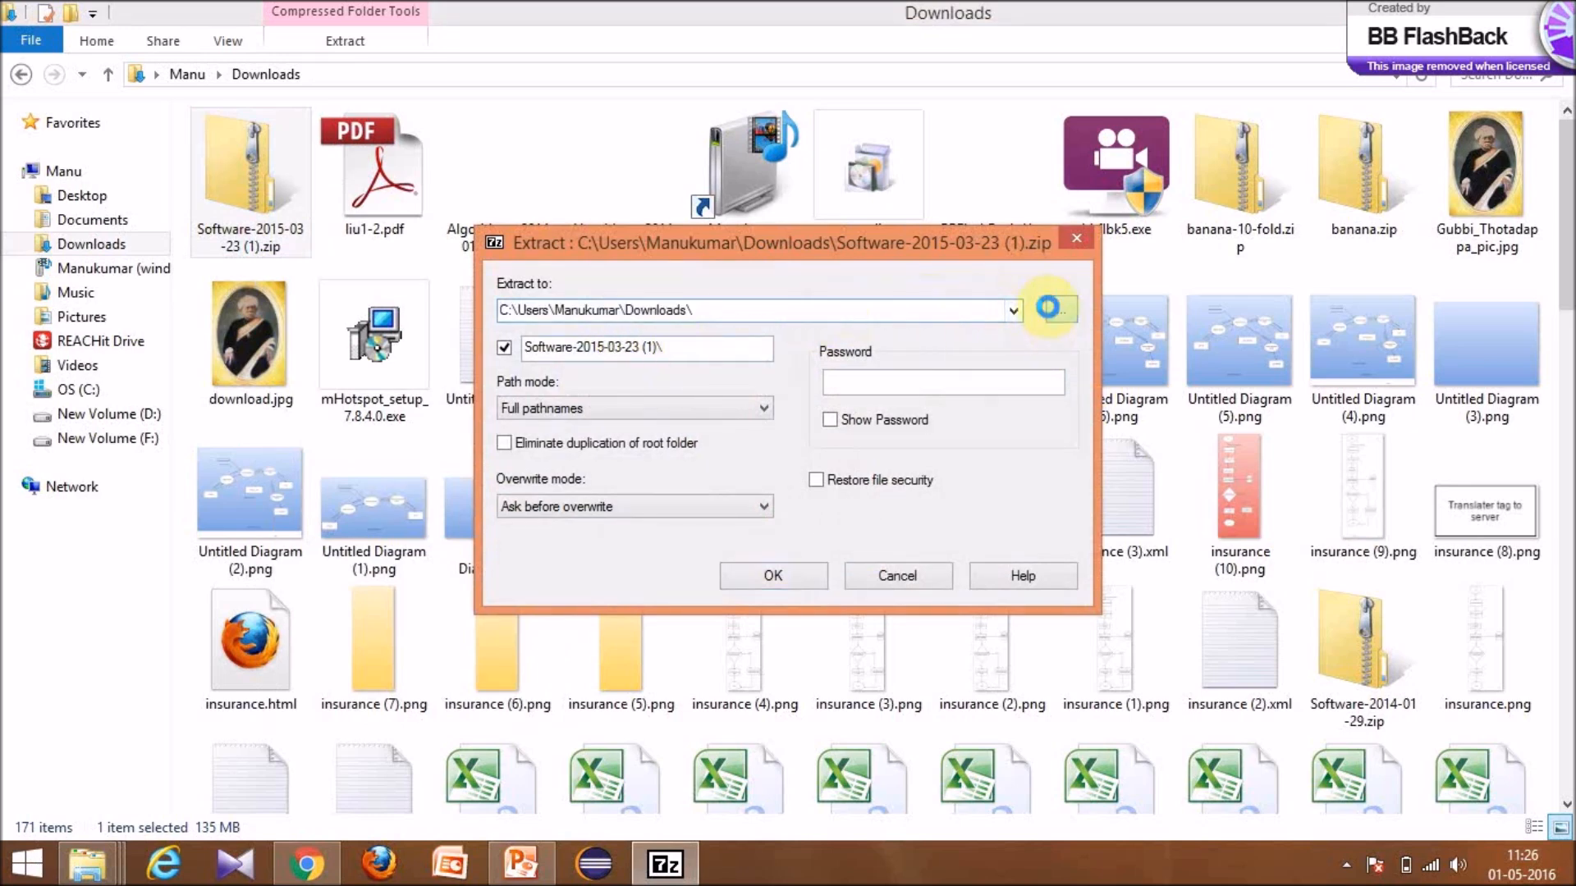
drag(948, 399, 950, 441)
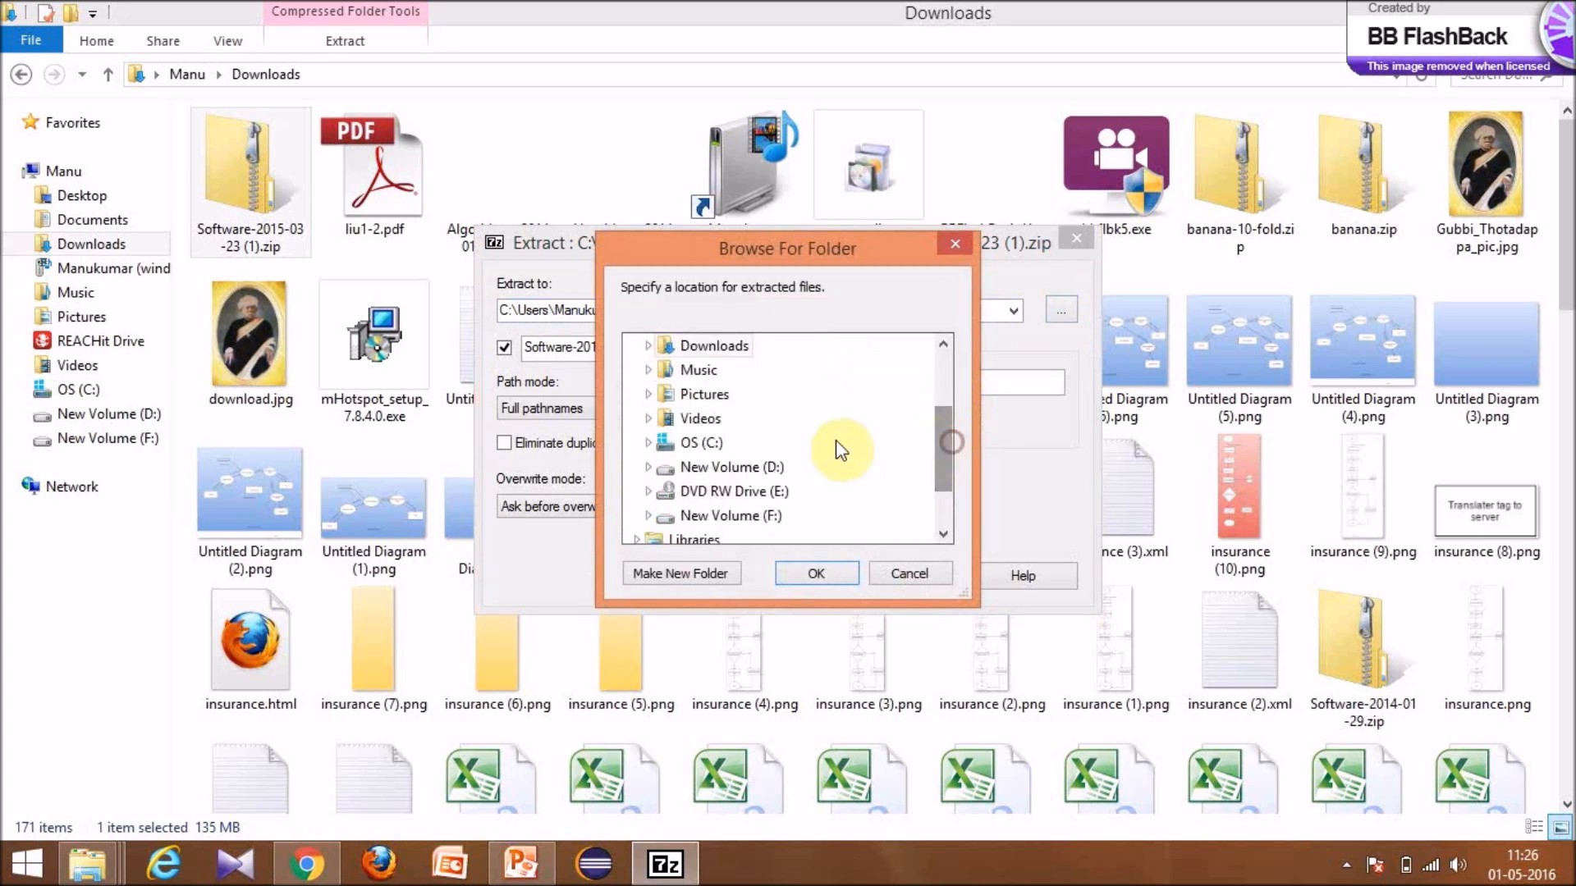
click(735, 467)
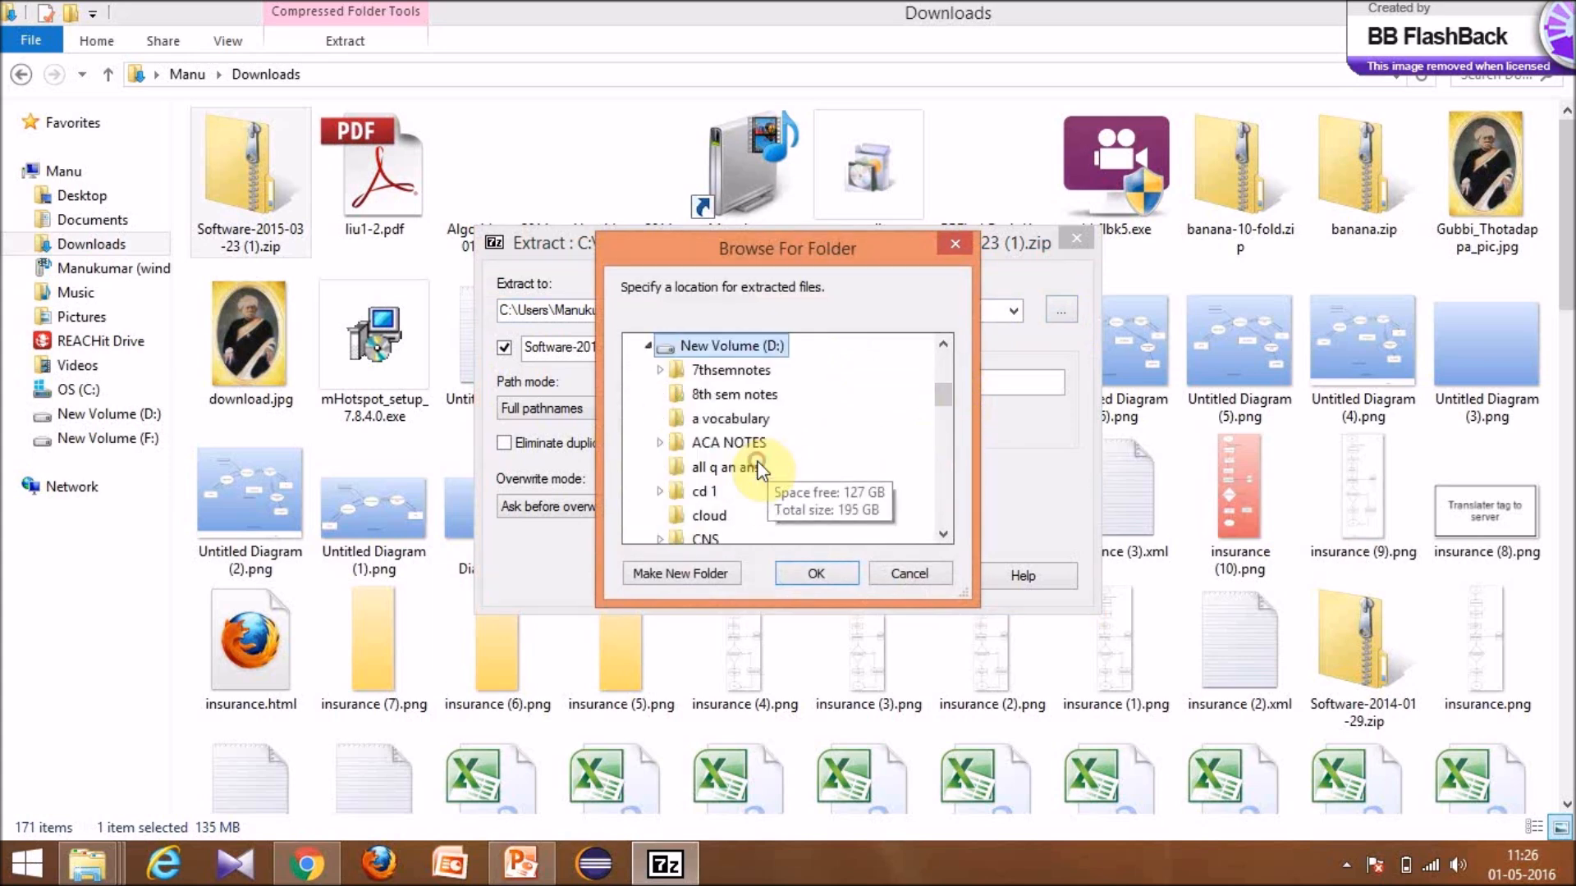
click(837, 574)
click(762, 574)
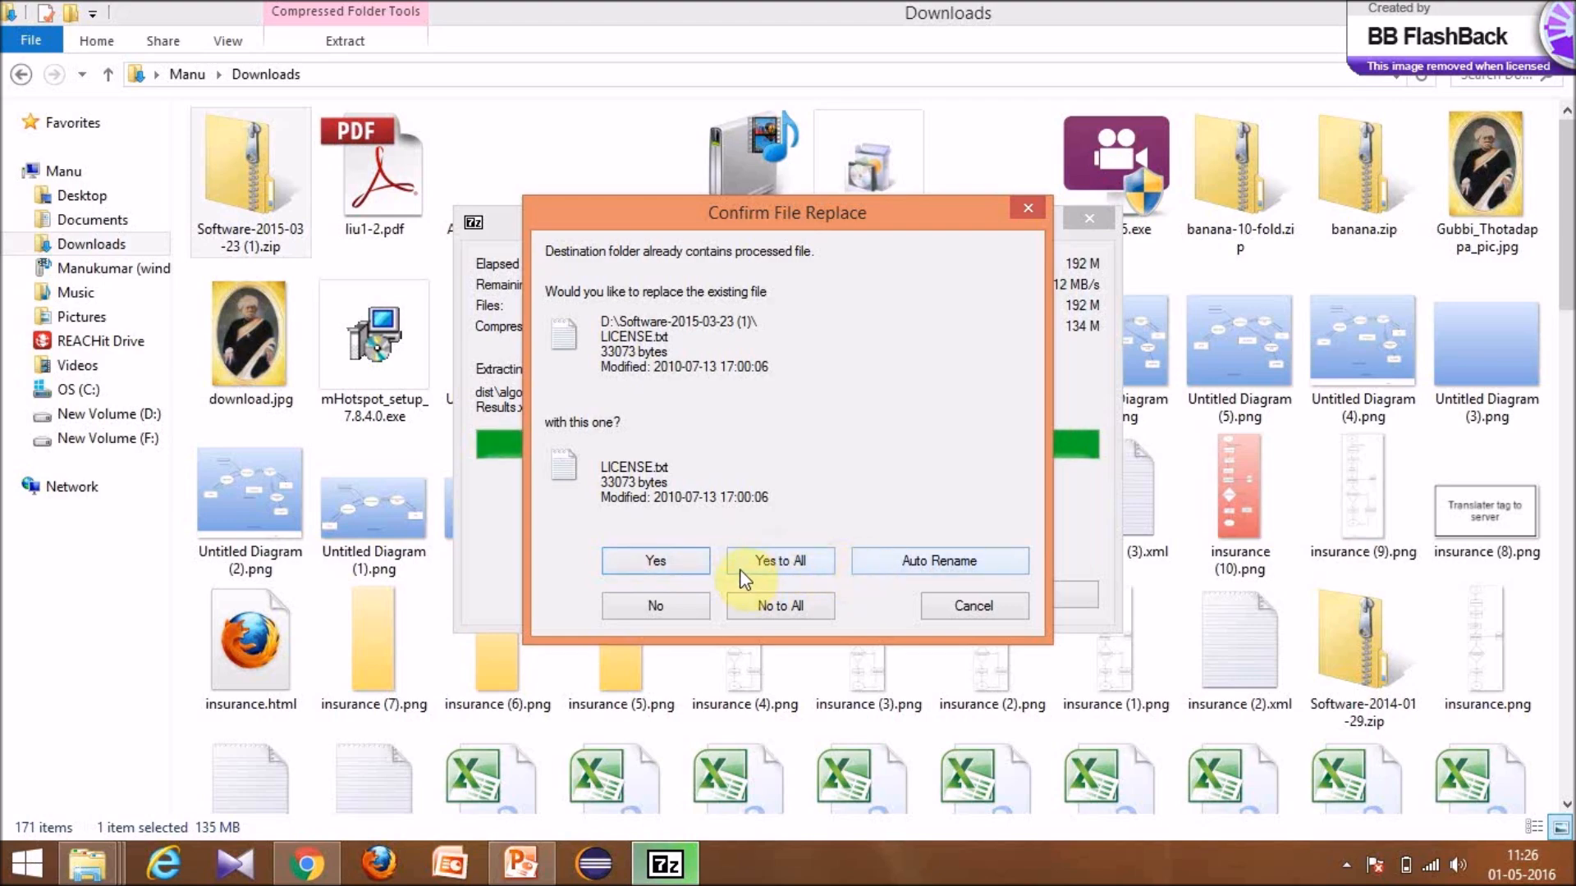
click(759, 564)
key(super+c)
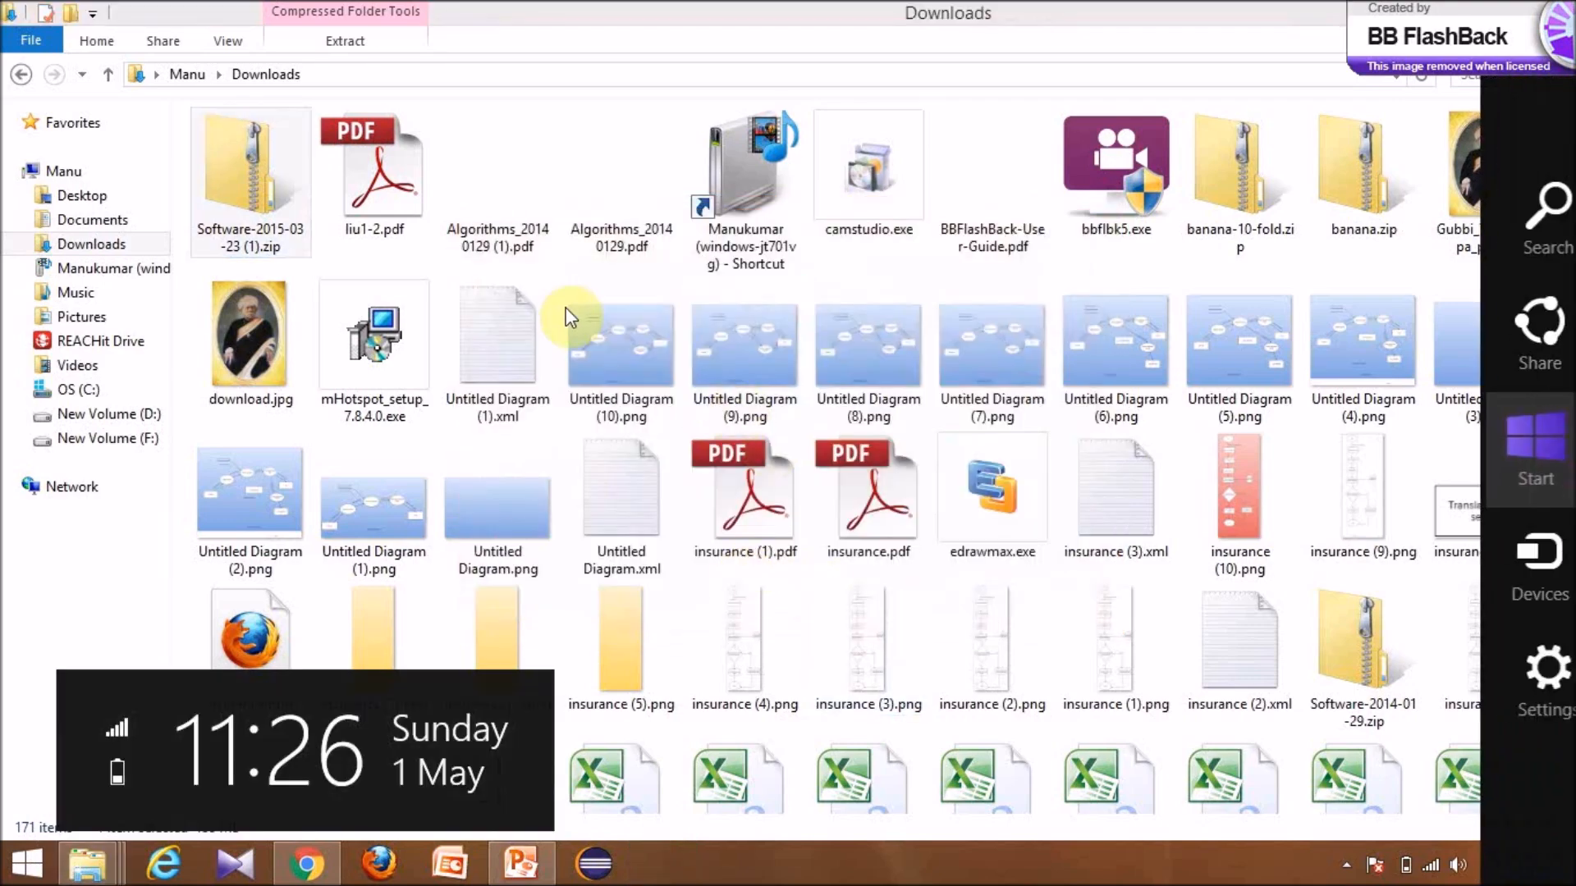
click(99, 490)
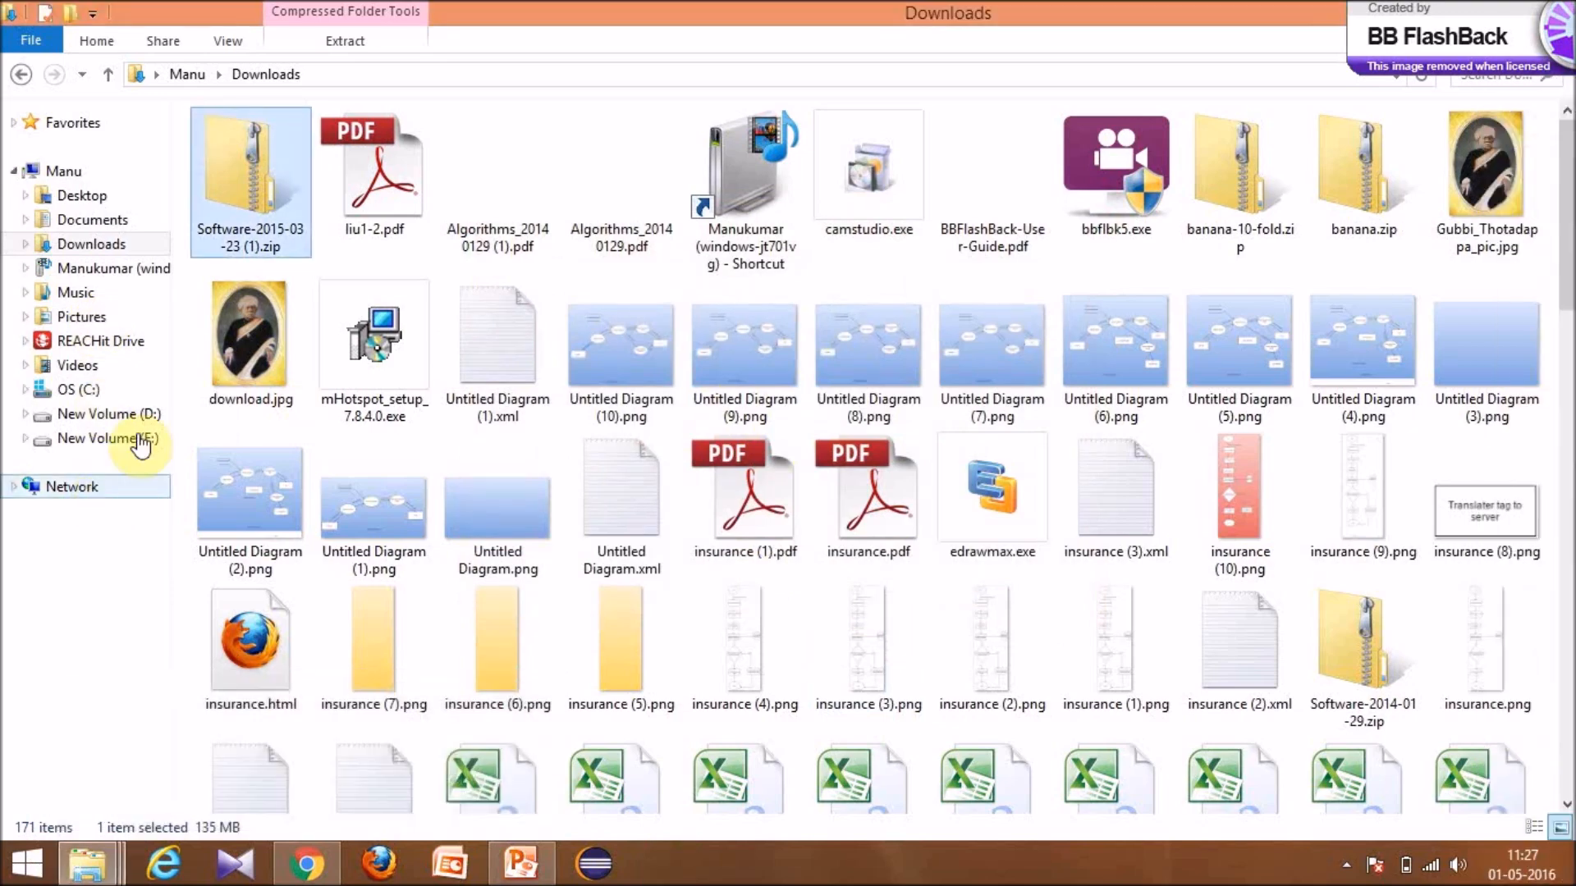
- Search New Volume (D:) for "dist" and open the extracted dist folder
click(146, 416)
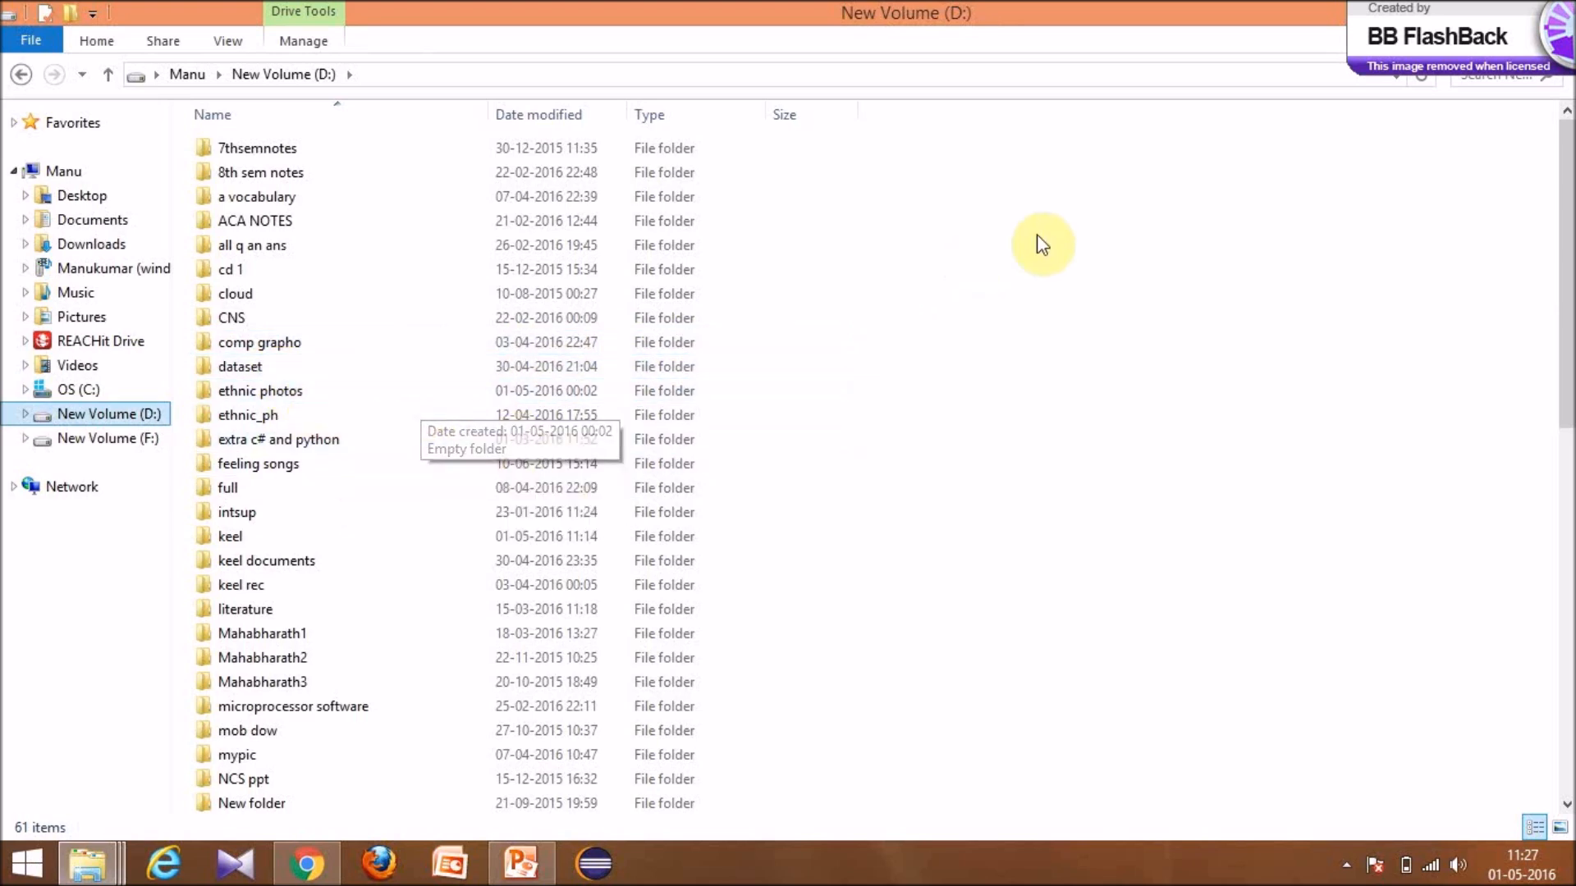
click(1516, 75)
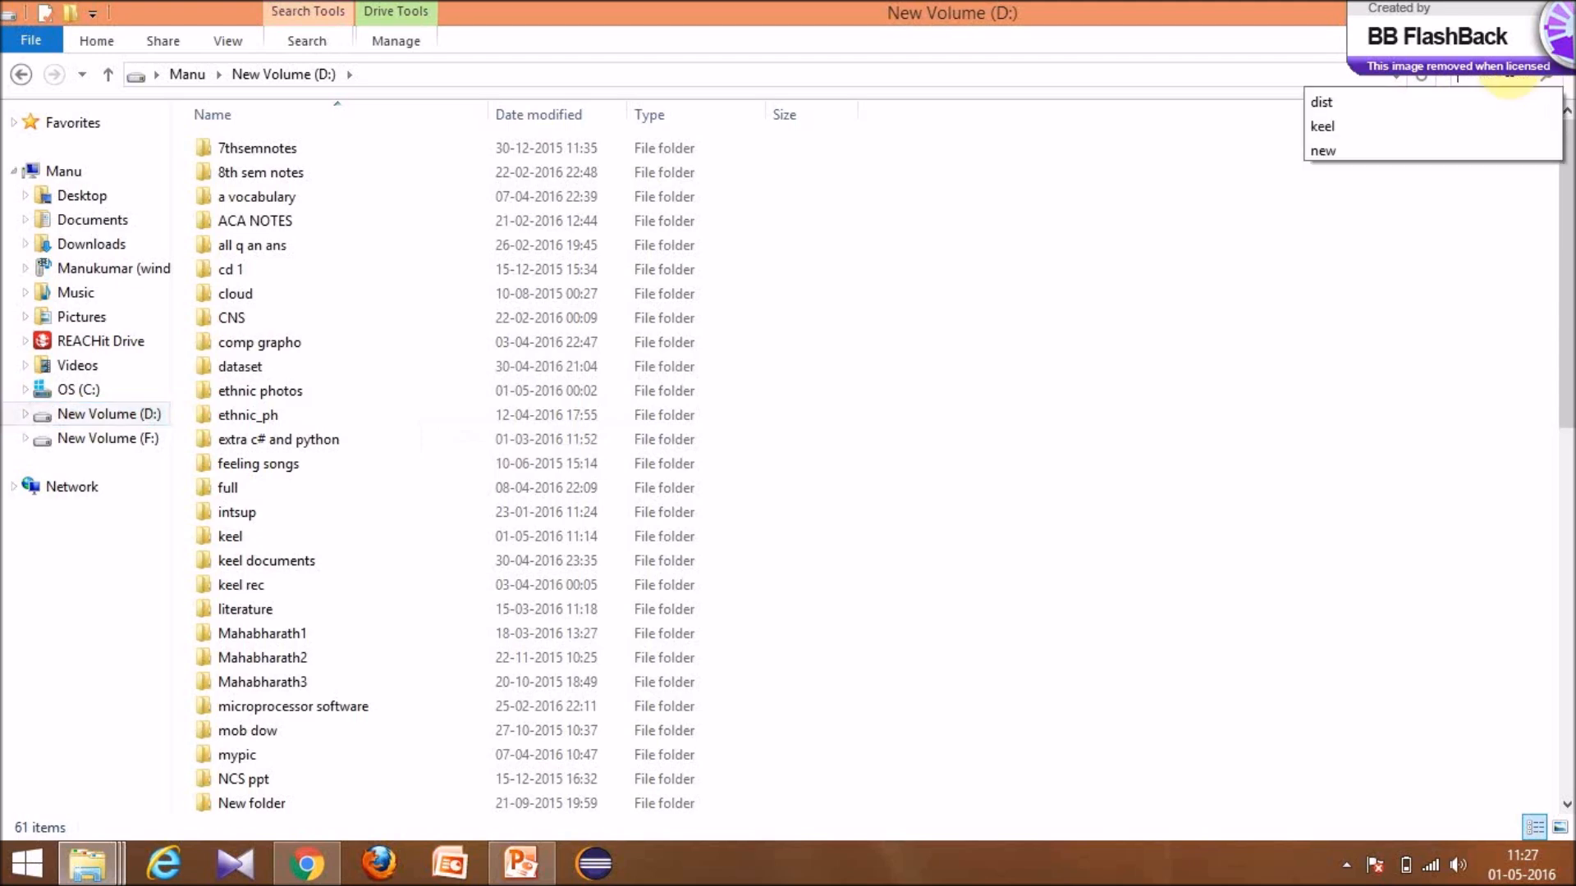
click(1334, 107)
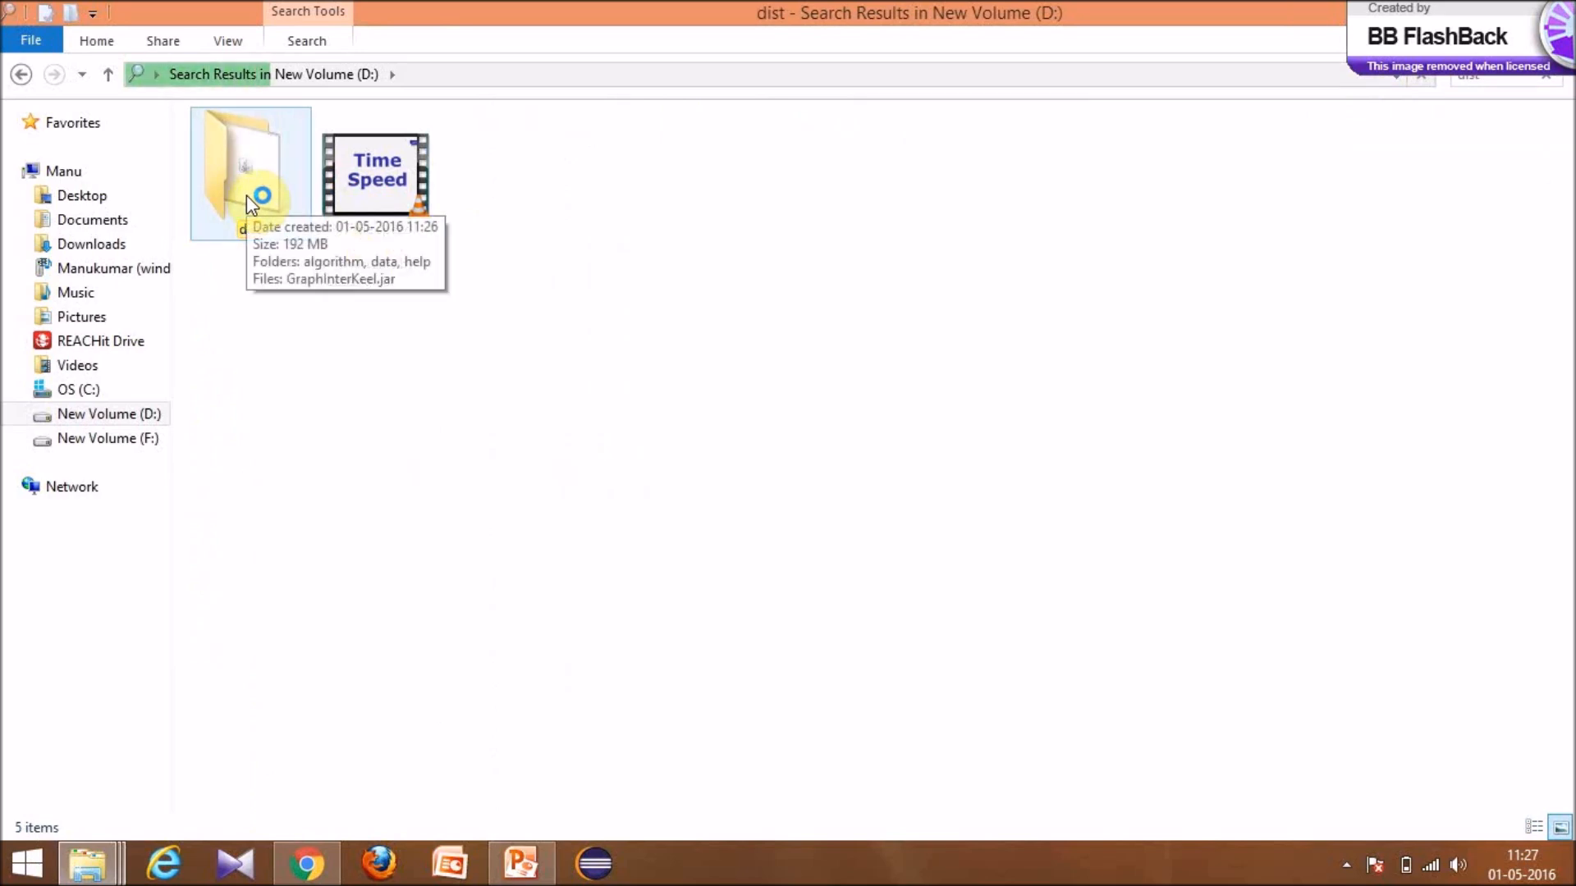
click(390, 215)
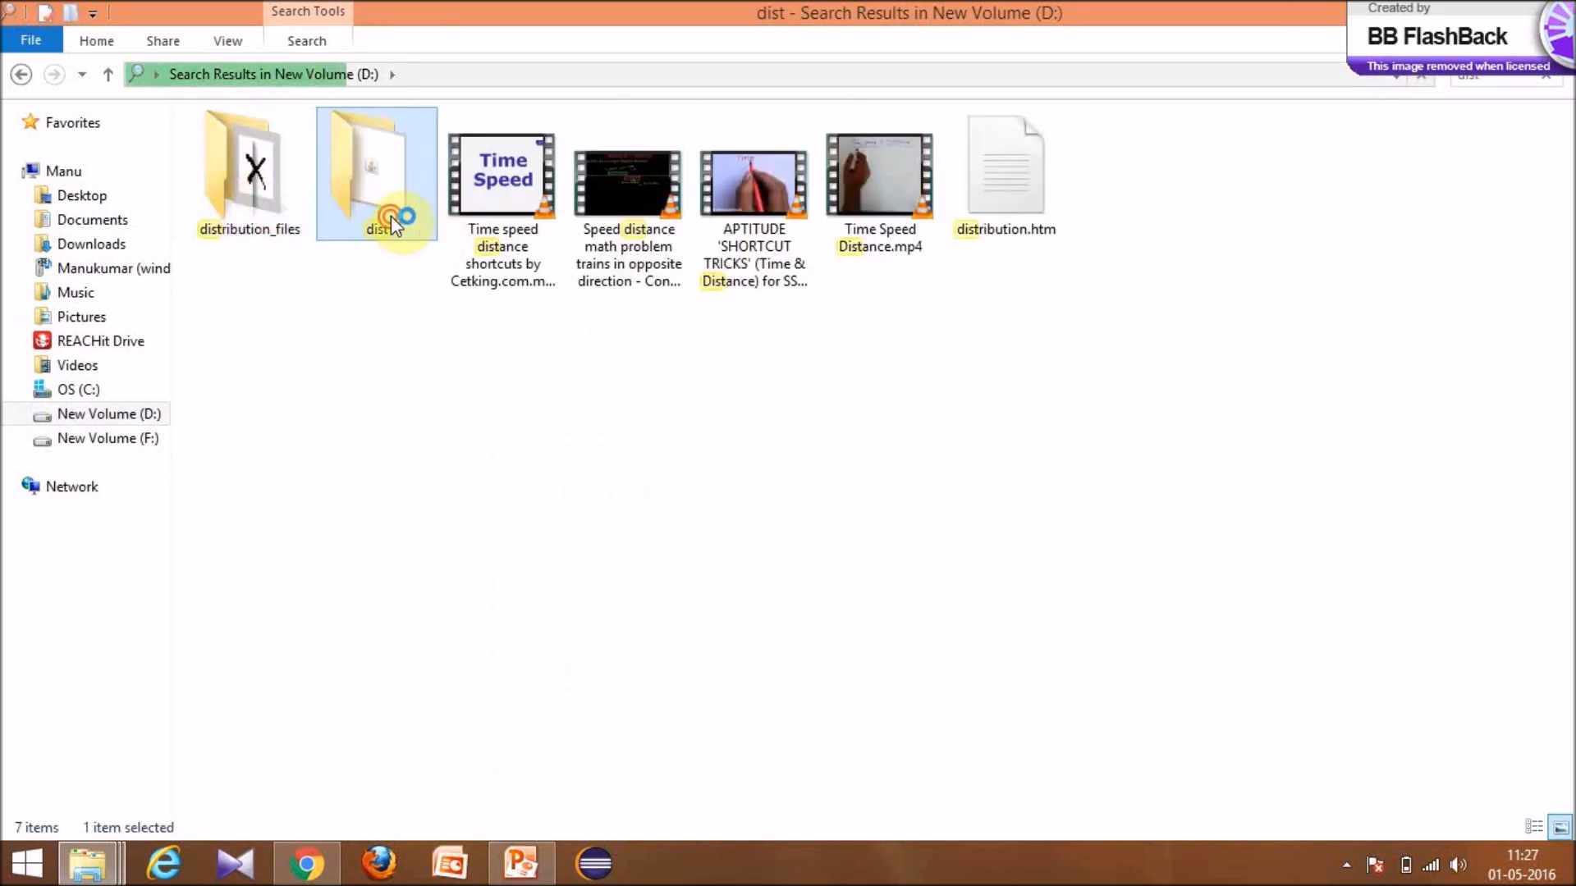
double_click(390, 215)
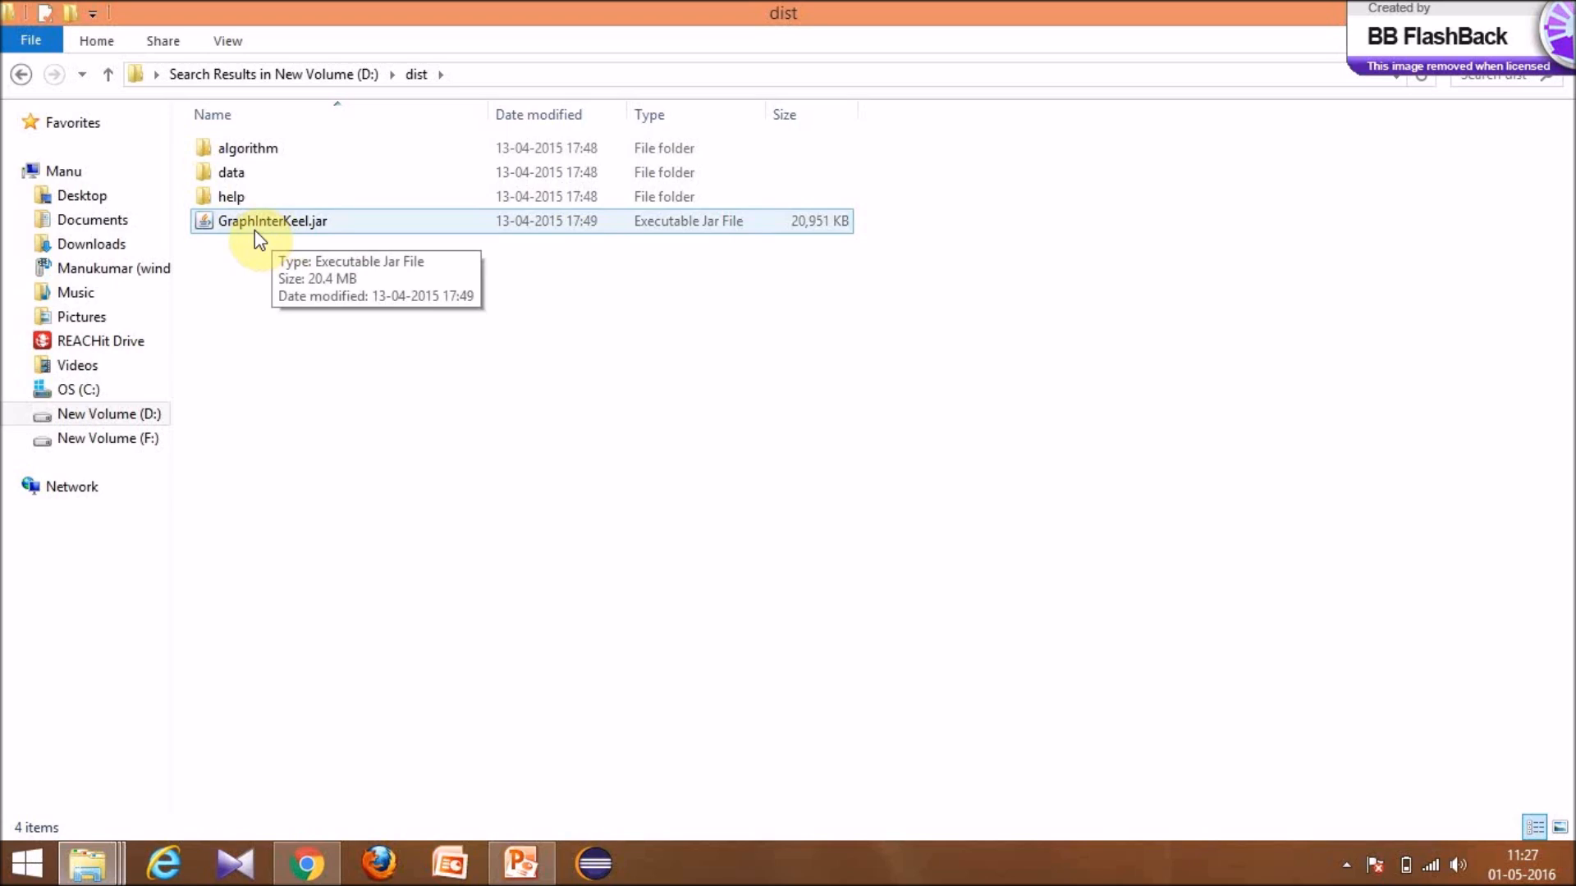
- Examine the algorithm folder and its methods subfolder, and return to the dist folder
double_click(256, 151)
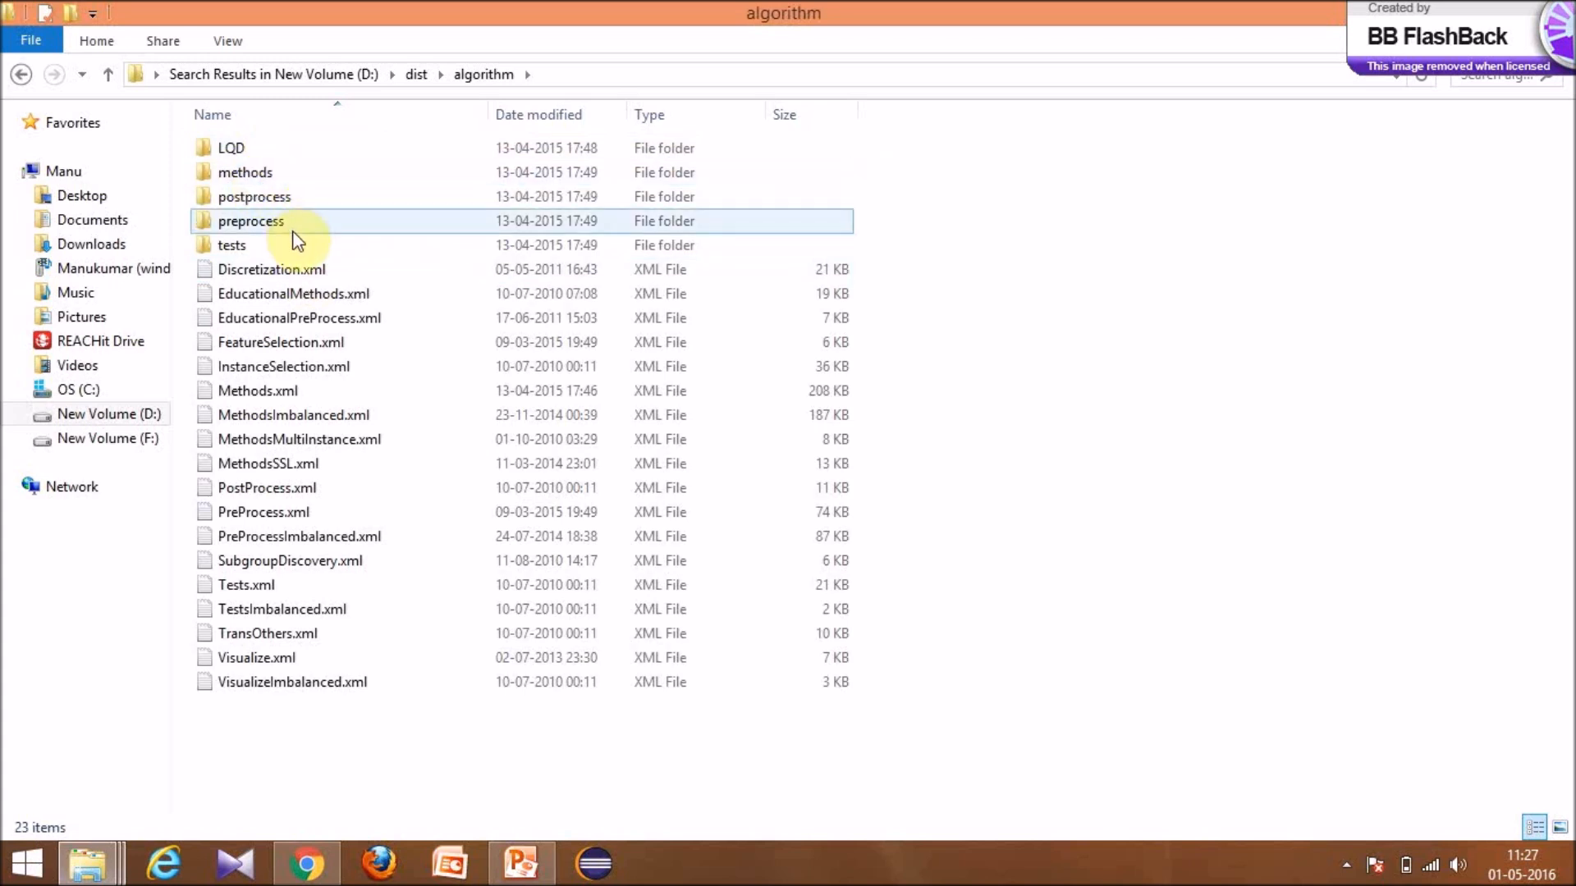
click(260, 181)
double_click(259, 182)
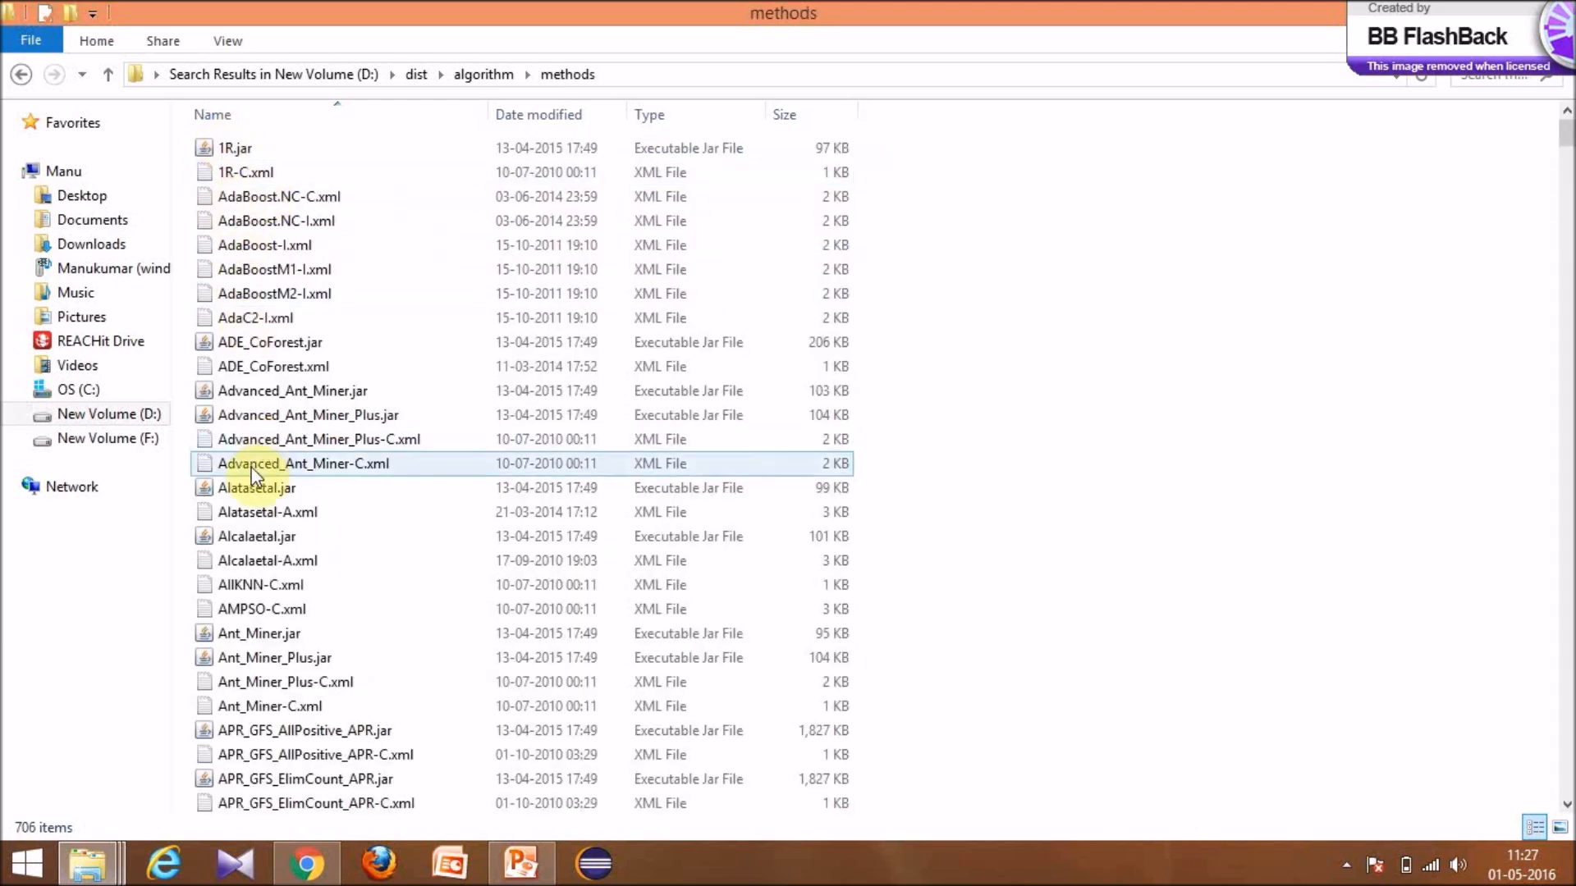
key(BackSpace)
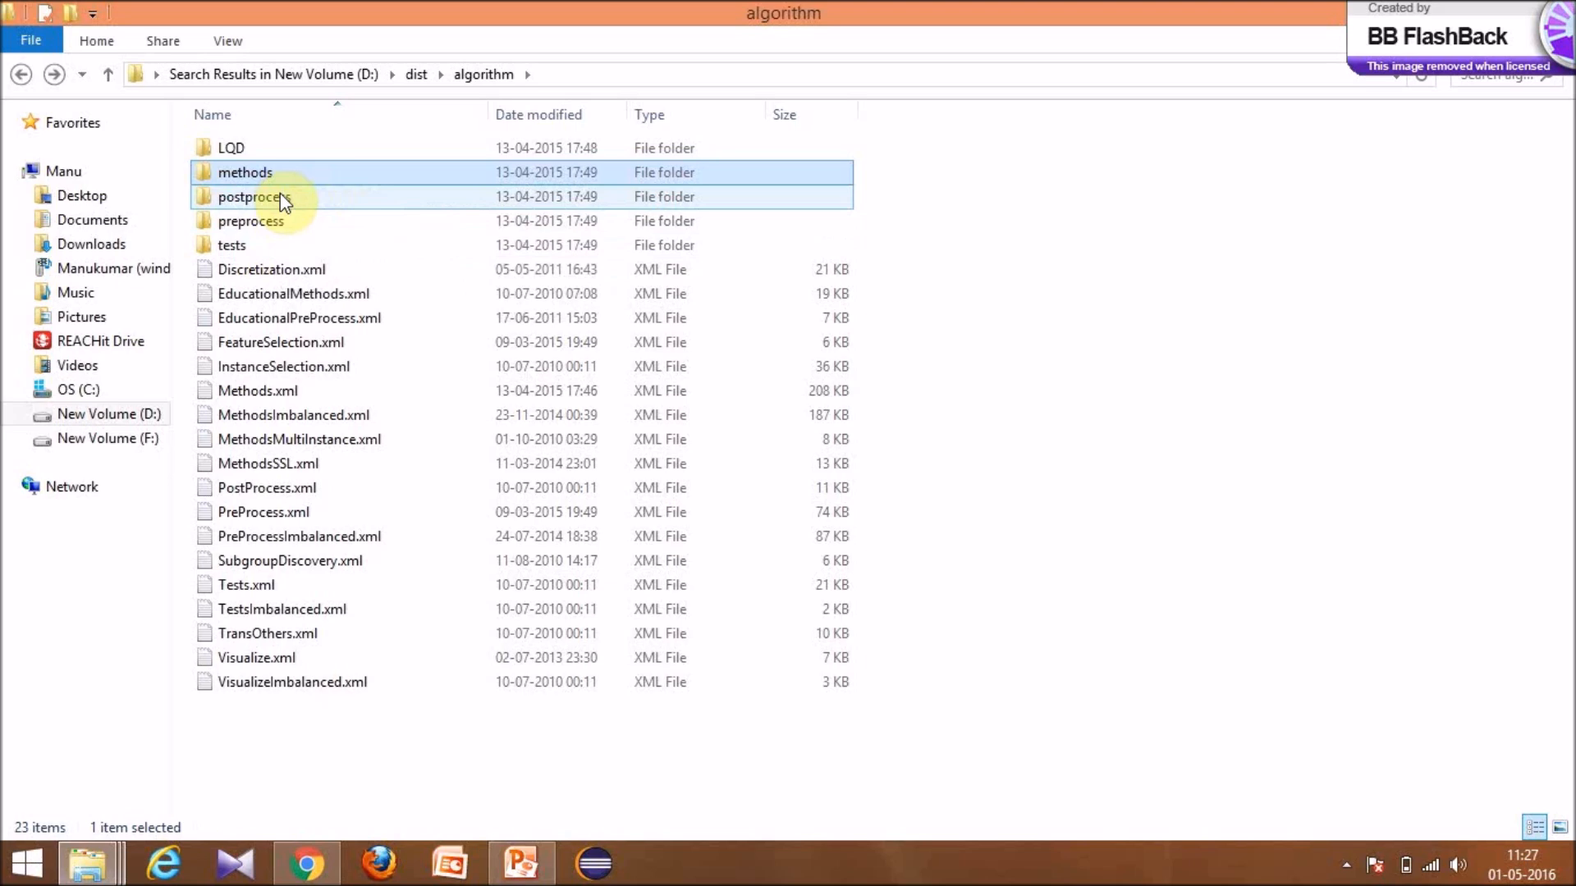
key(BackSpace)
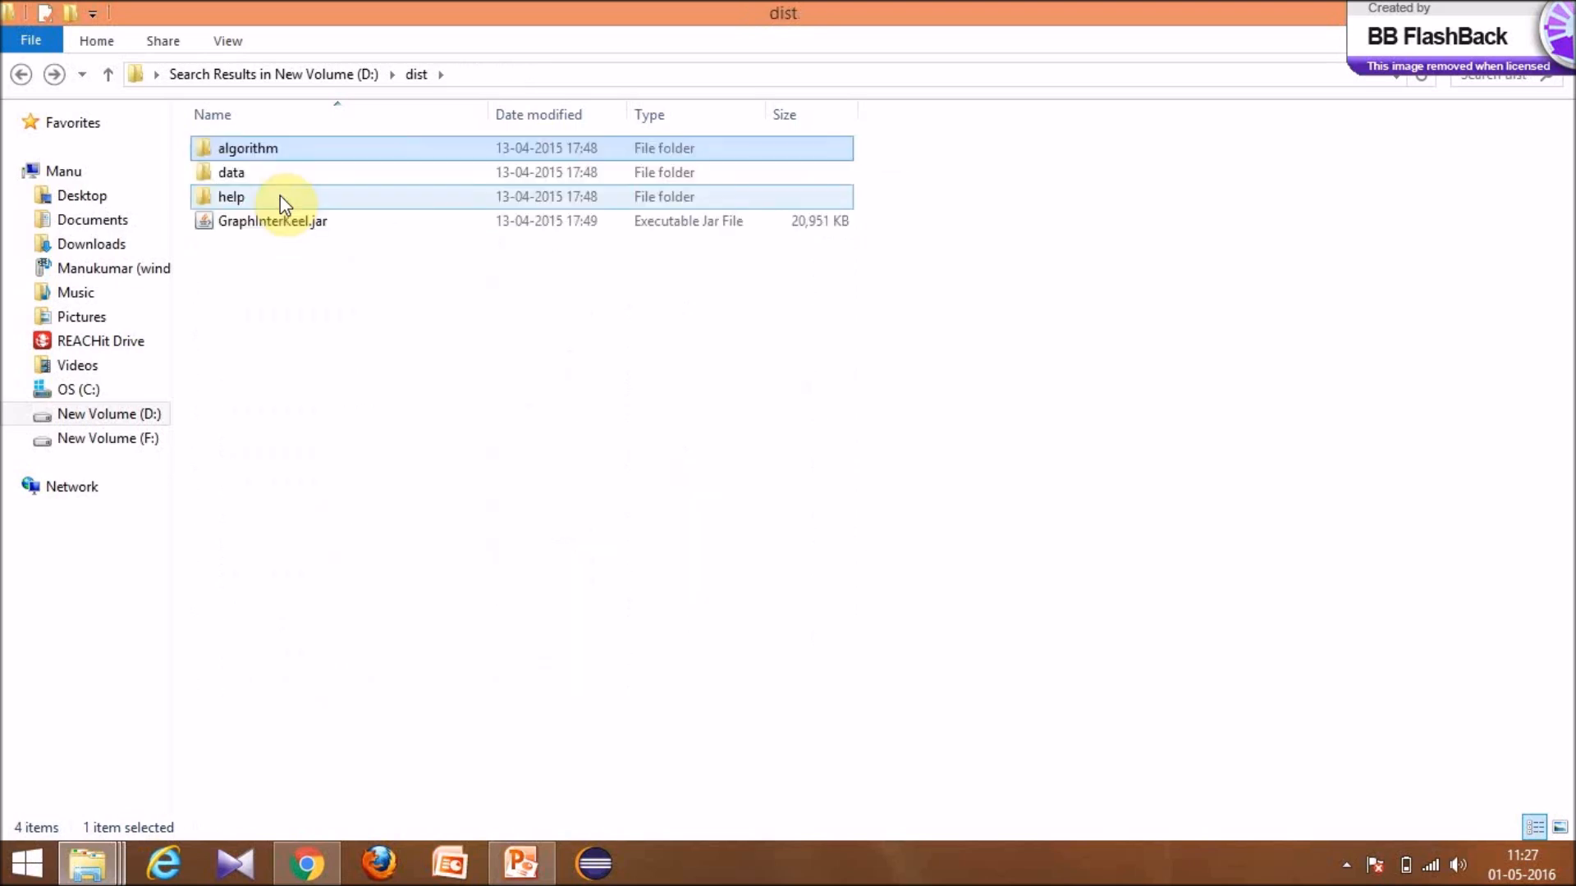
- Browse the dataset folders inside the data folder, and return to the dist folder
double_click(263, 179)
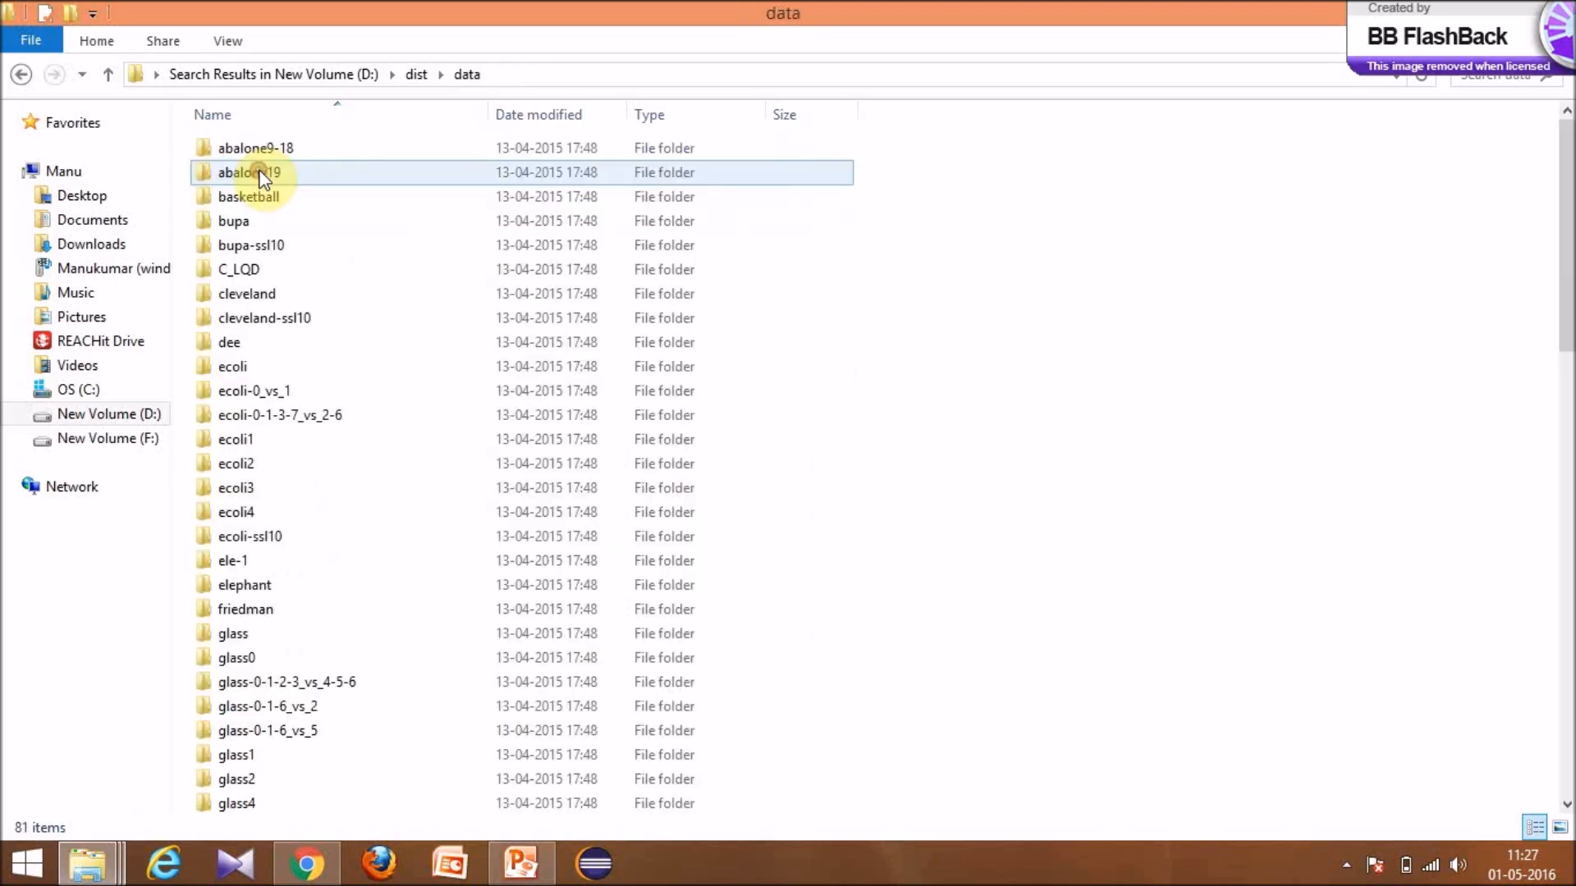
key(Down)
key(Down)
key(Down)
key(Down)
key(Down)
key(Down)
key(Down)
key(Down)
key(Down)
key(Down)
key(Down)
key(Down)
key(Down)
key(Down)
key(Down)
key(Down)
key(Down)
key(Down)
key(Down)
key(Down)
key(Down)
key(Down)
key(Down)
key(Down)
key(Down)
key(Down)
key(Down)
key(Down)
key(Down)
key(Down)
key(Down)
key(Down)
key(Down)
key(Down)
key(Down)
key(Down)
key(Down)
key(Down)
key(Down)
key(Down)
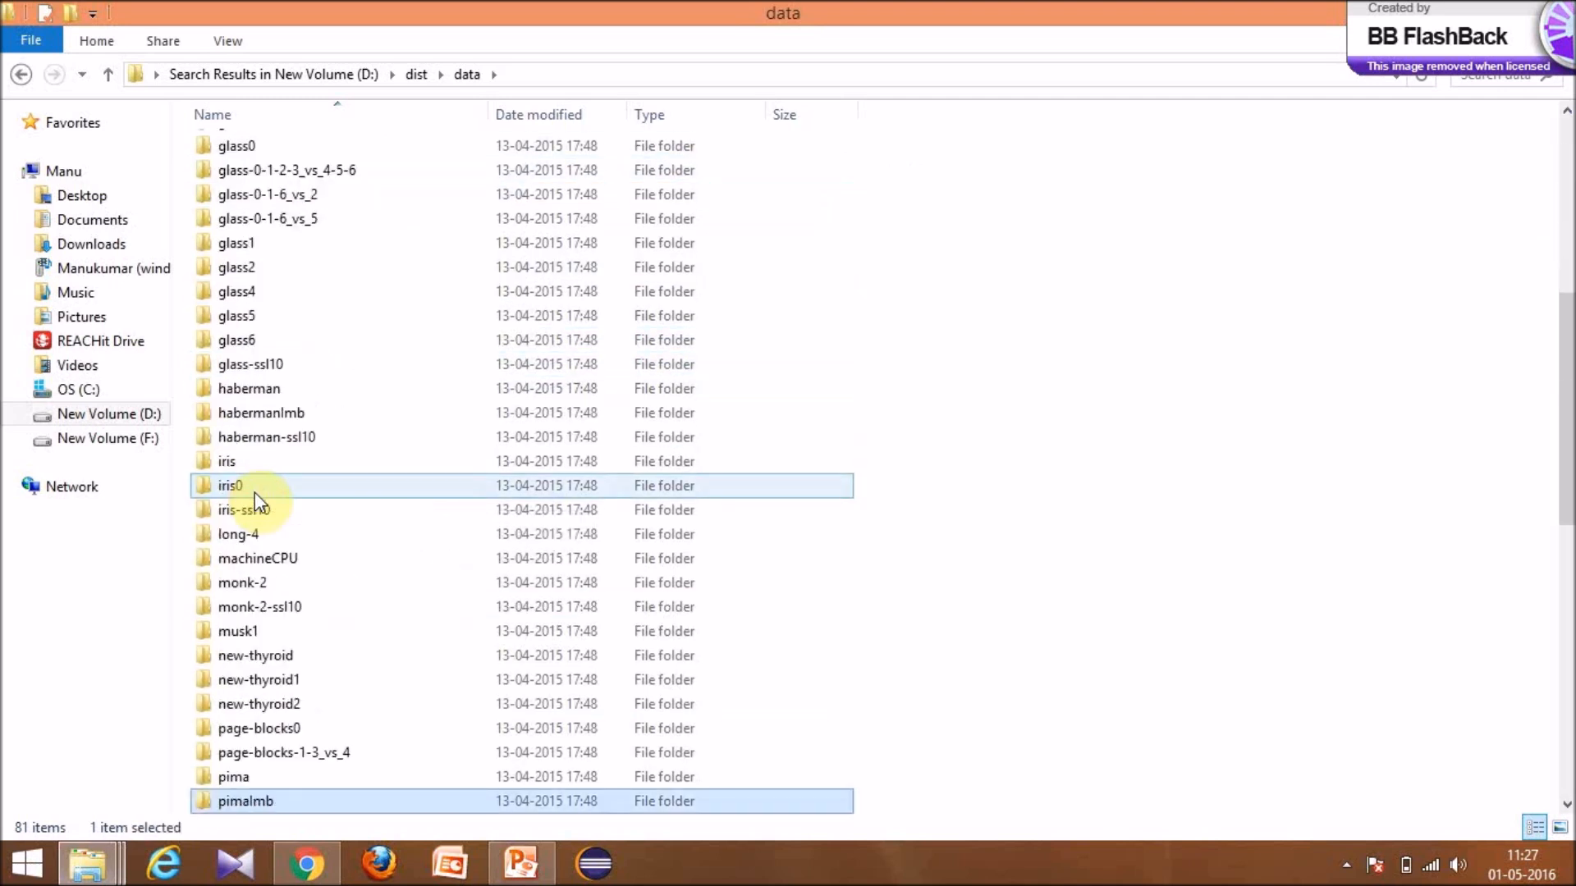
key(Up)
key(Up)
key(Up)
key(Up)
key(Up)
key(Up)
key(Up)
key(Up)
key(Up)
key(Up)
key(Up)
key(Up)
key(Up)
key(Up)
key(Up)
key(Up)
key(Up)
key(Up)
key(Up)
key(Up)
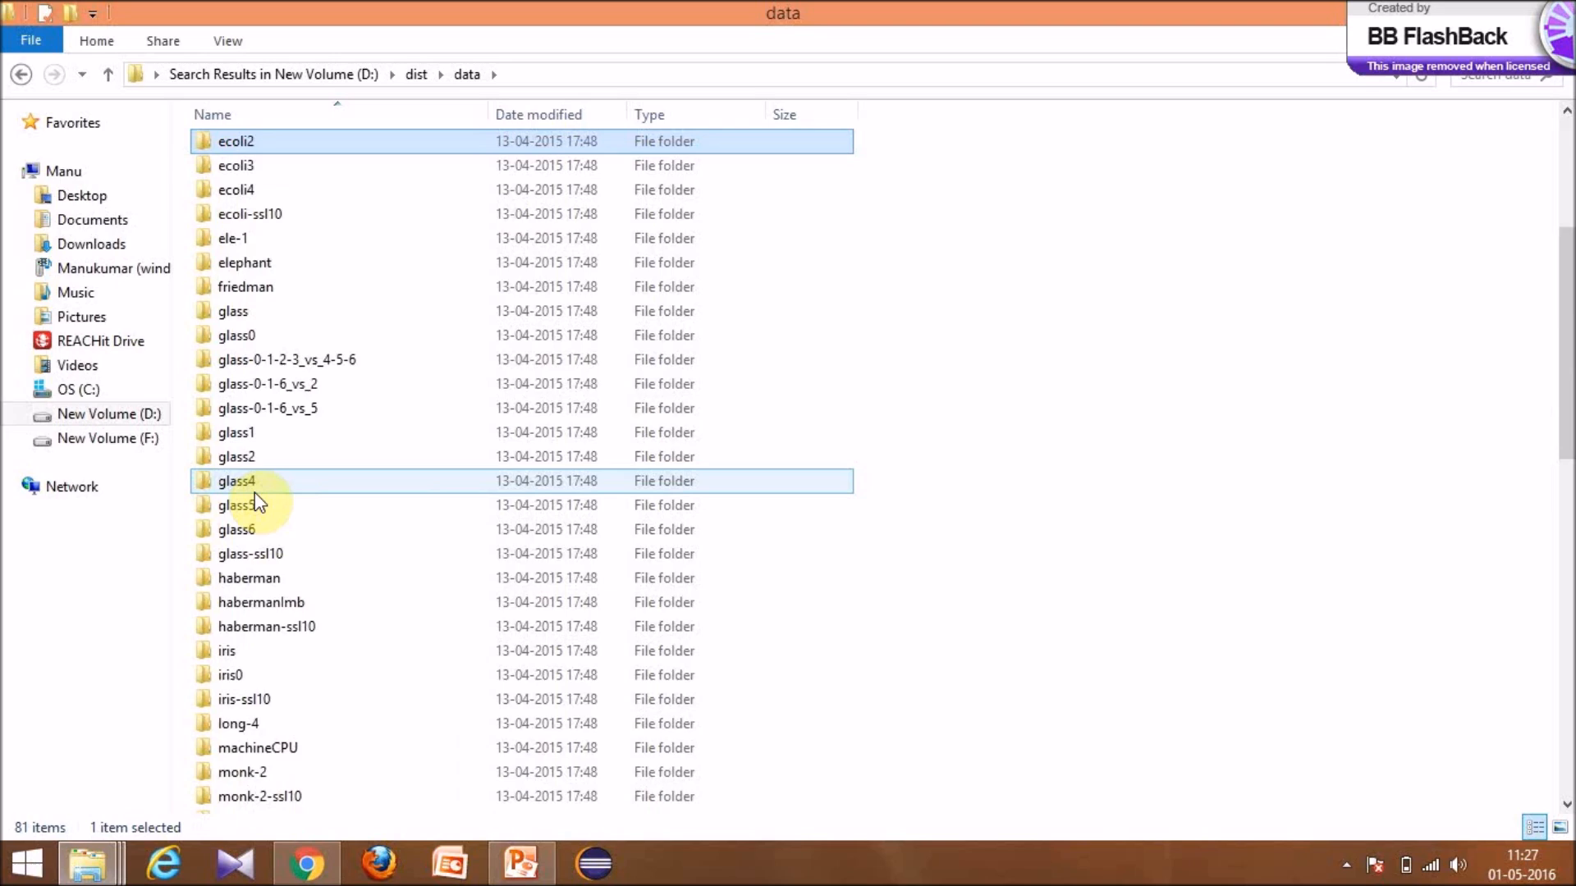
key(BackSpace)
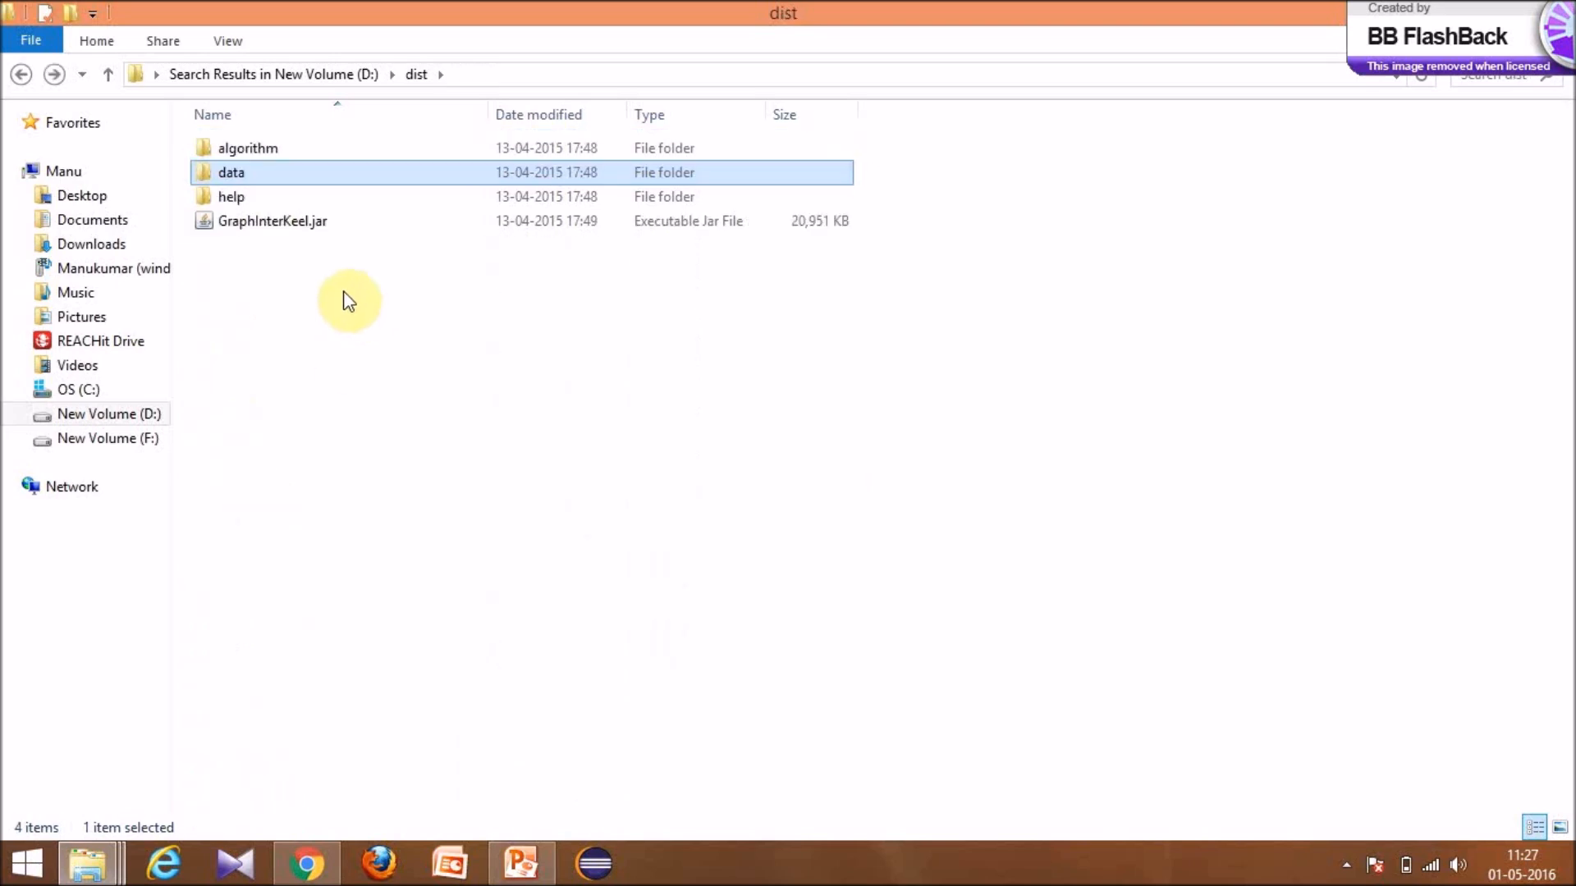
- Launch GraphInterKeel.jar and open KEEL's Data Management module at its start page, closing the Export page
double_click(261, 223)
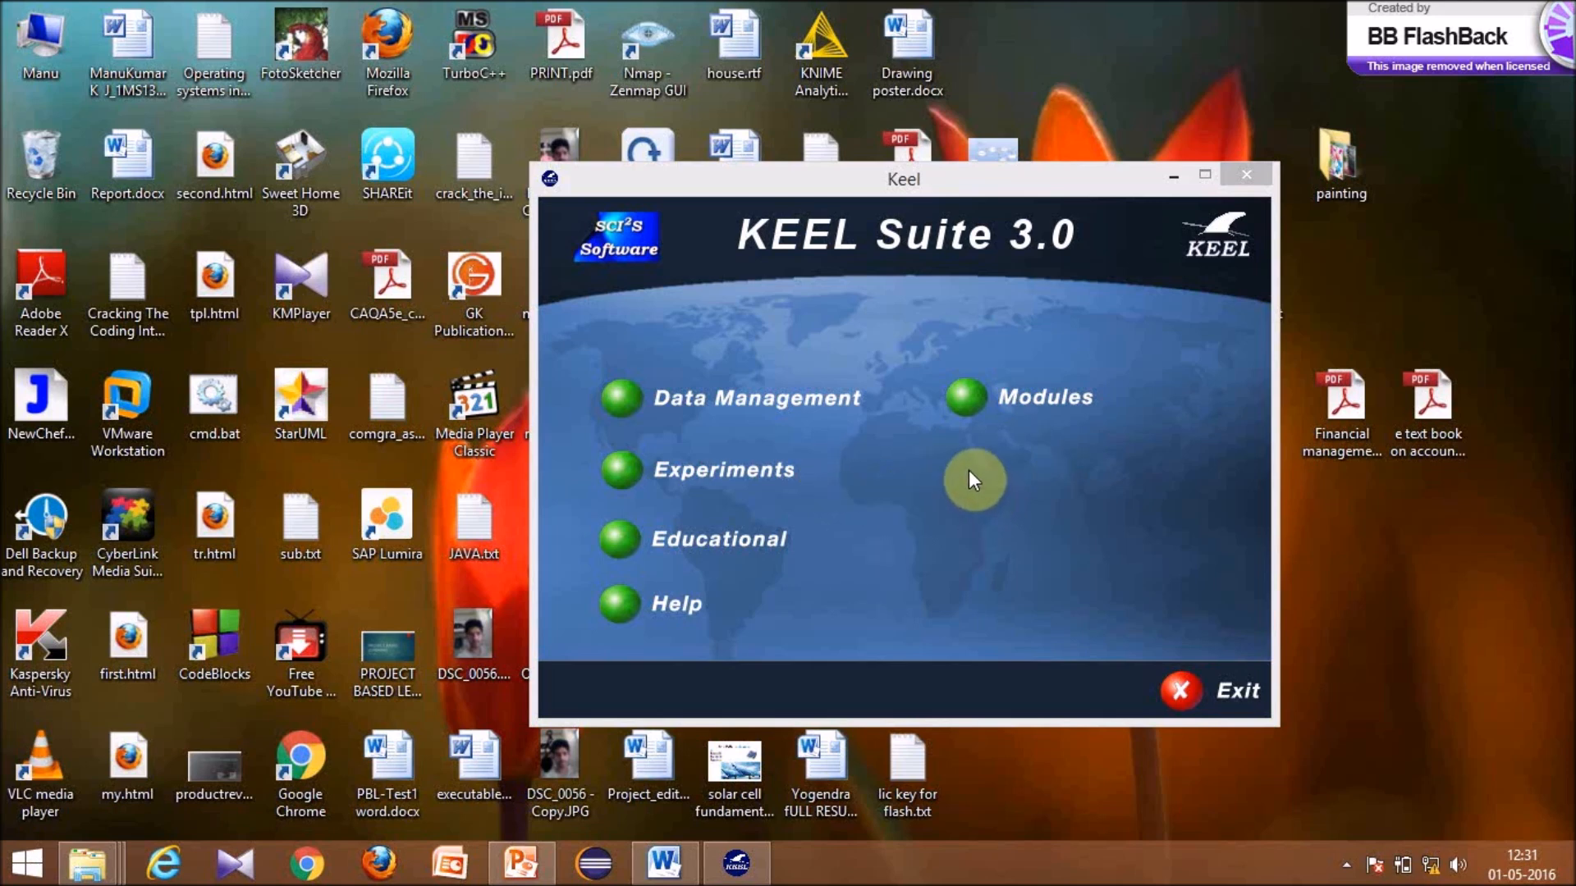
click(741, 402)
click(743, 396)
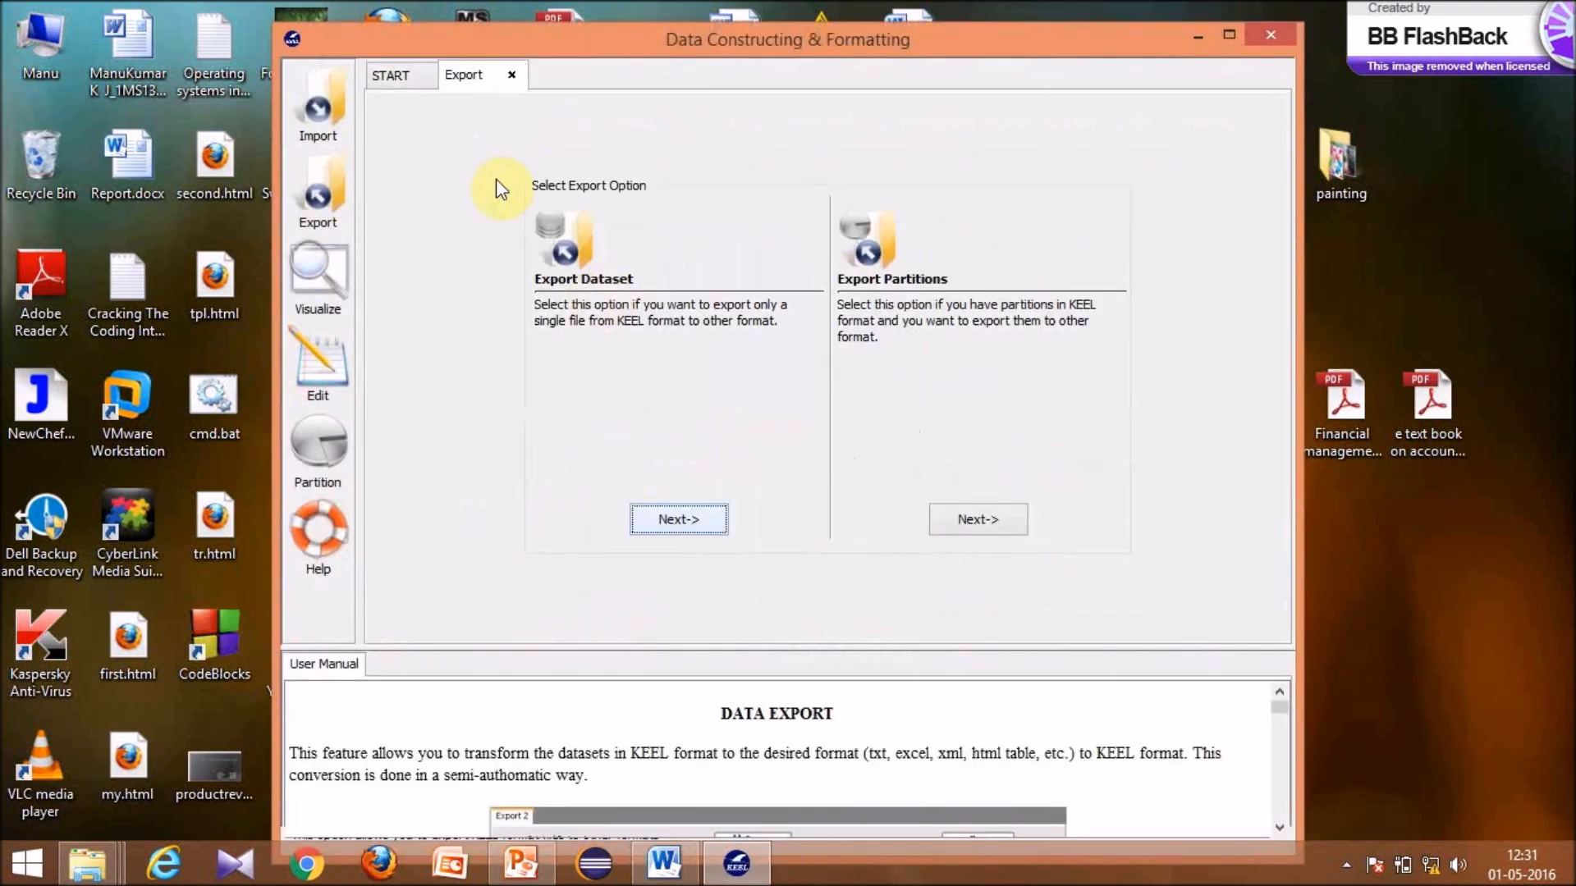
click(376, 76)
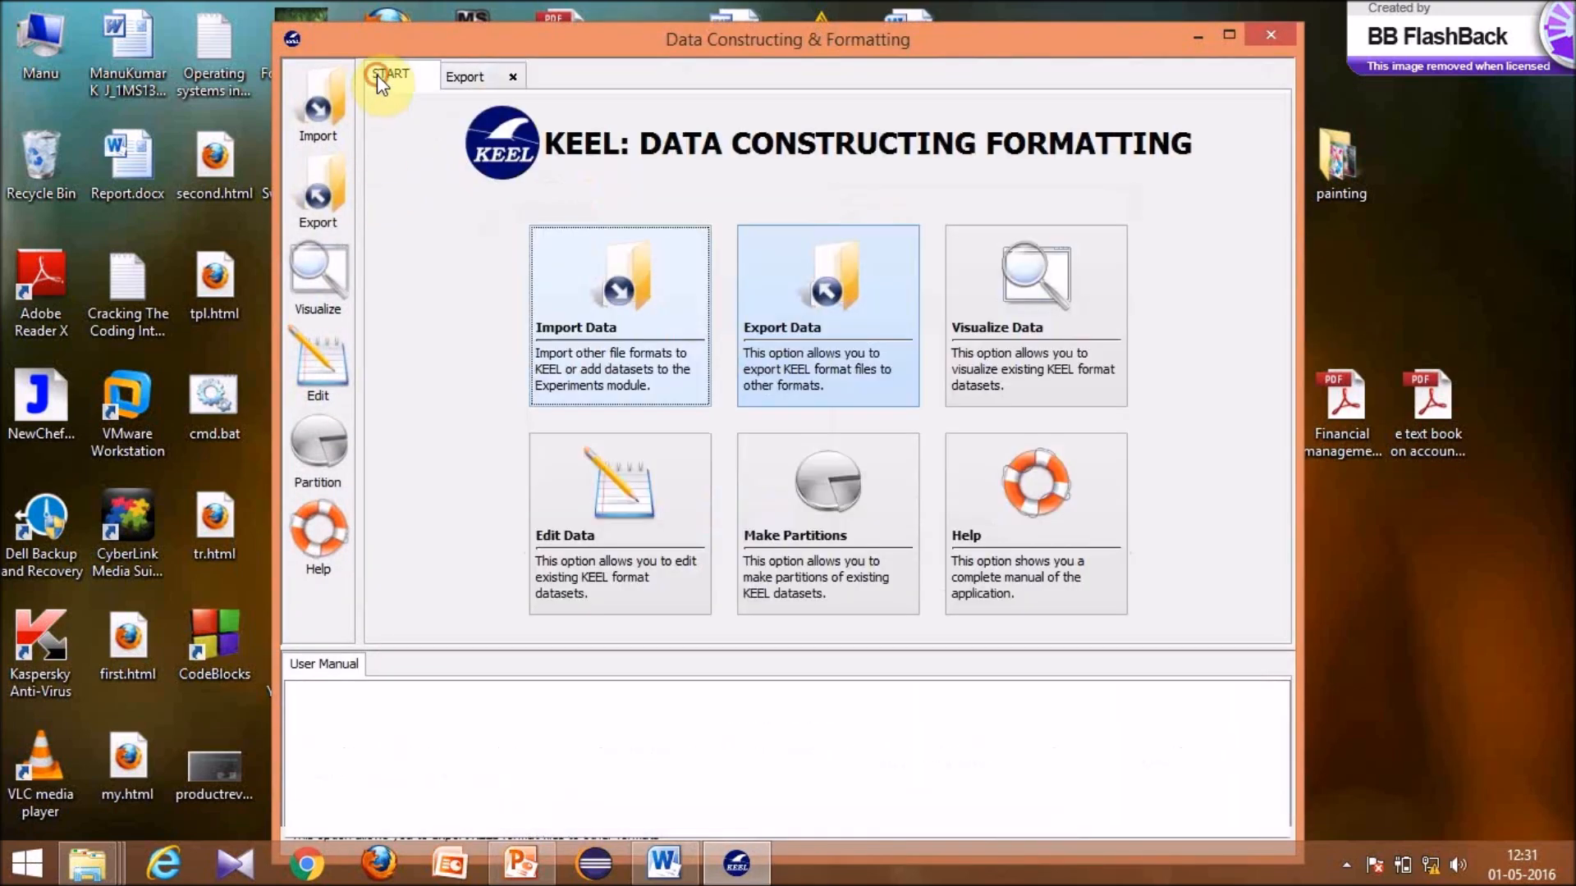
click(513, 78)
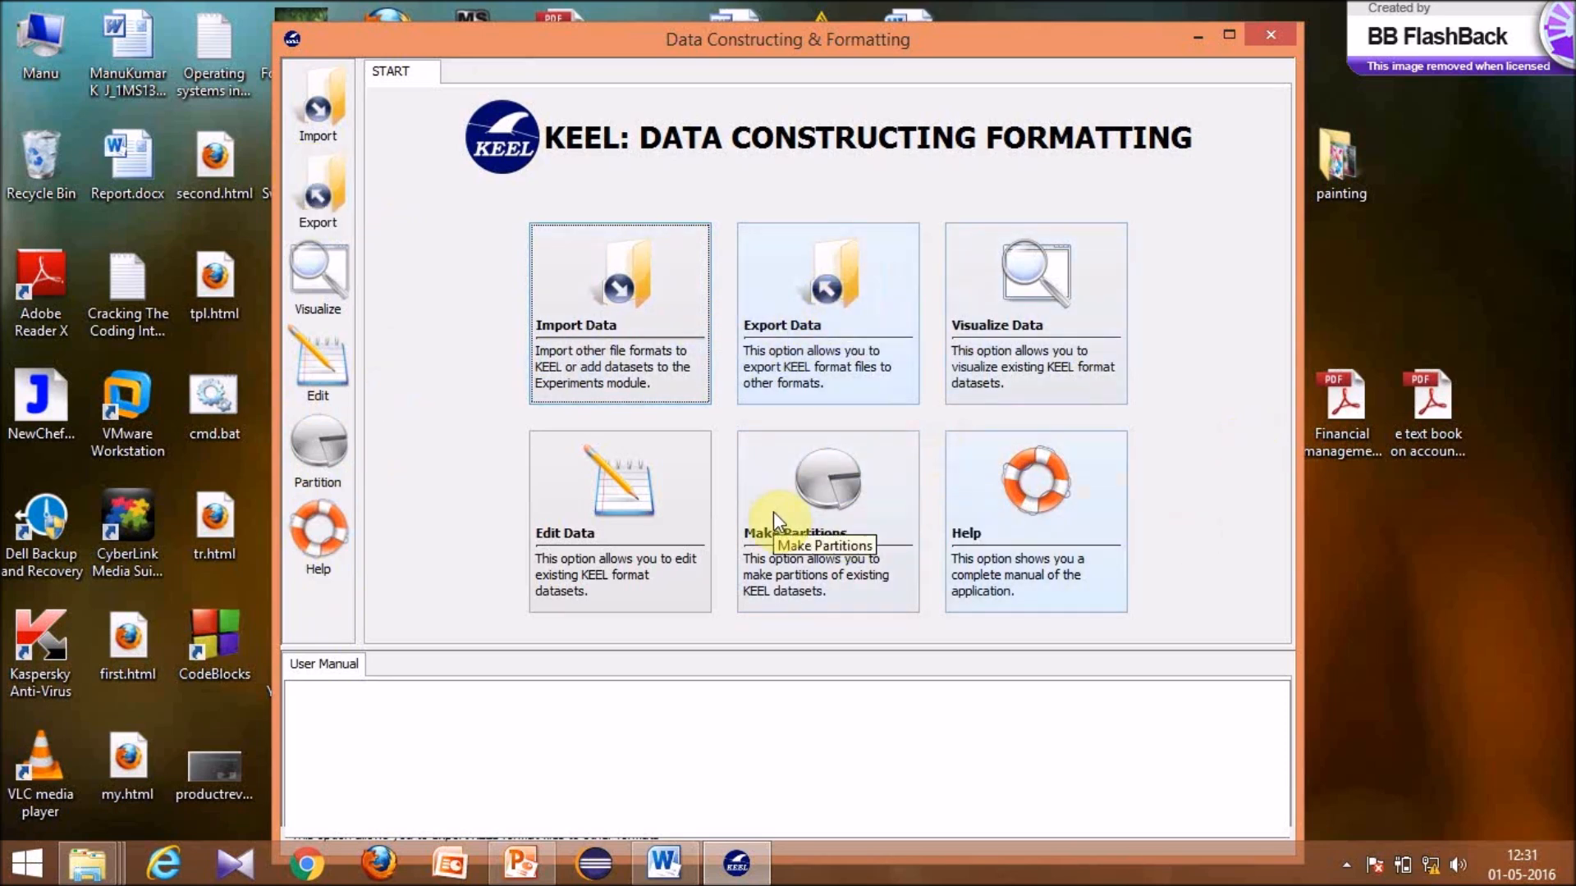
- Open Import Data and choose to import a single dataset
click(588, 307)
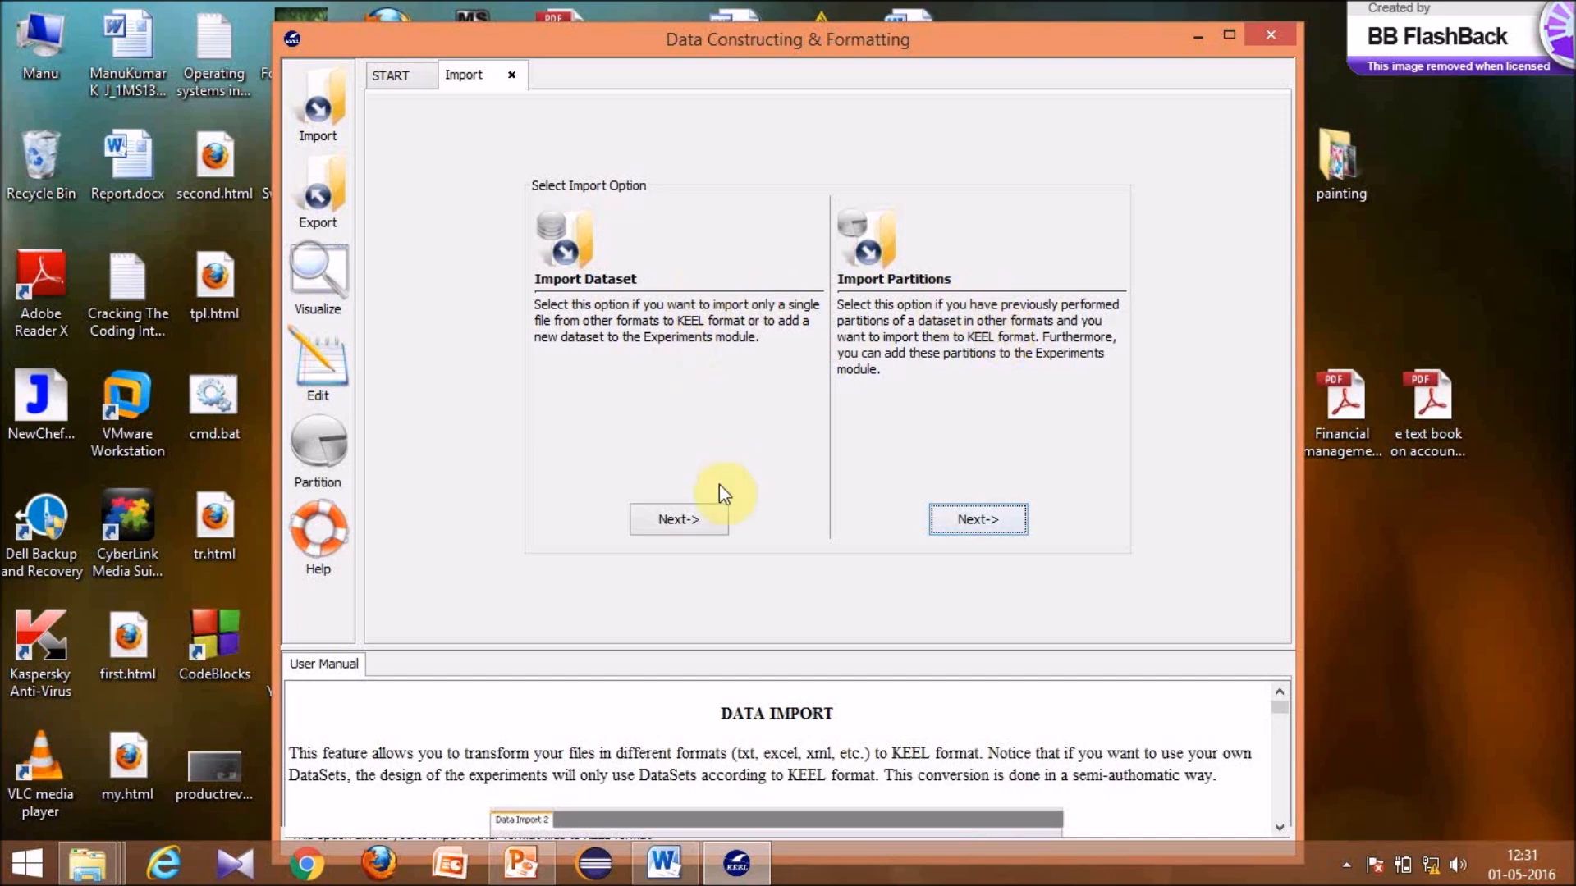
click(683, 519)
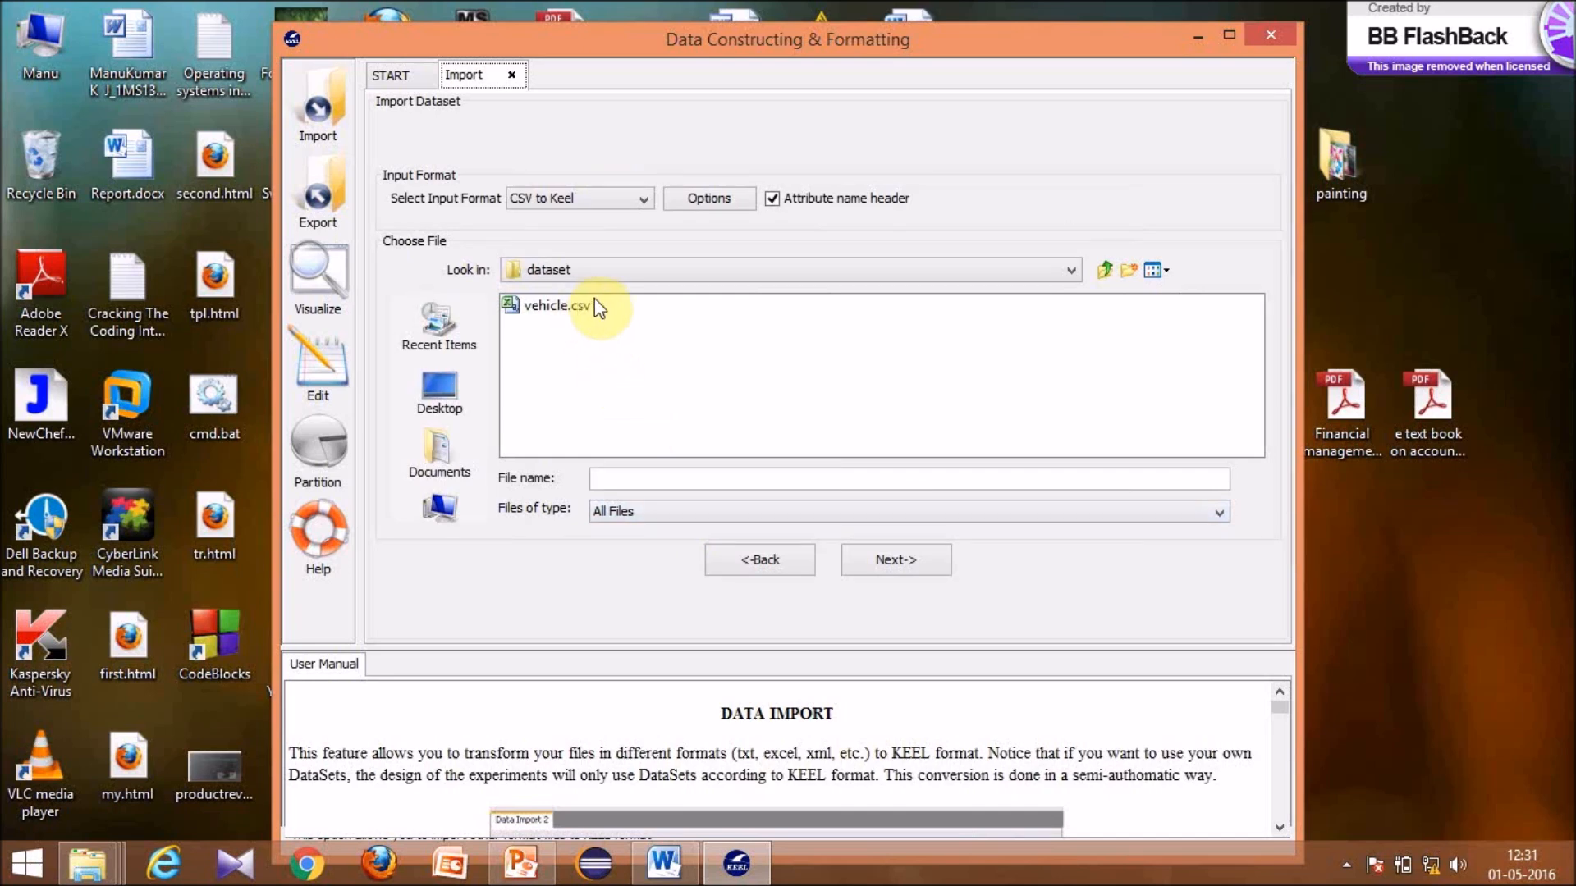
- Review the folder locations, file types and input formats offered for the dataset import, keeping CSV to Keel as the format
click(1073, 267)
click(1073, 266)
click(1204, 517)
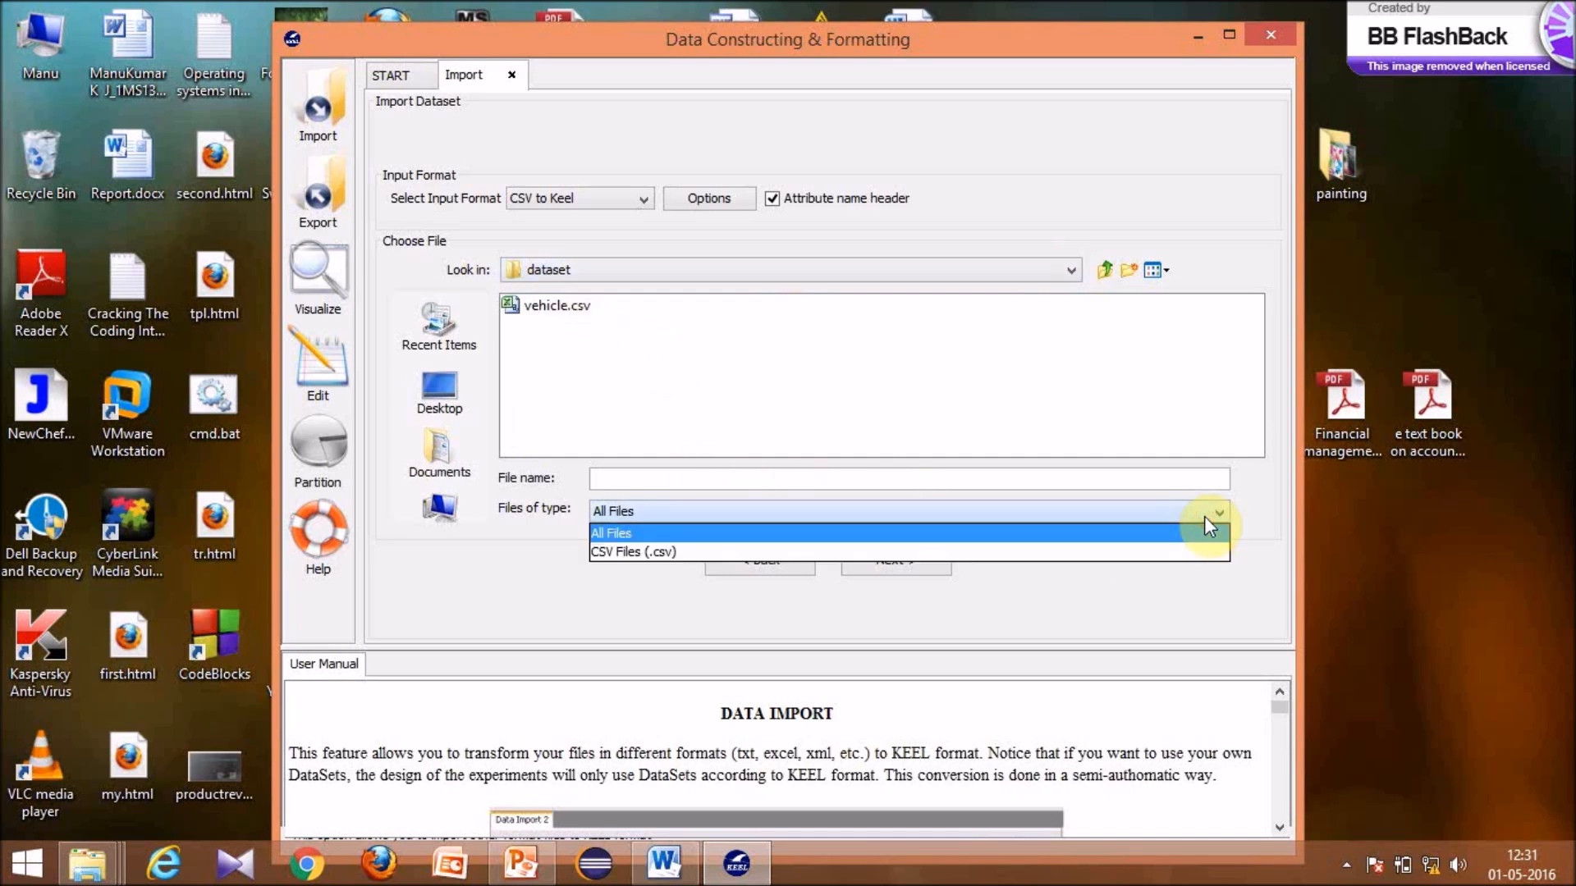
click(1204, 517)
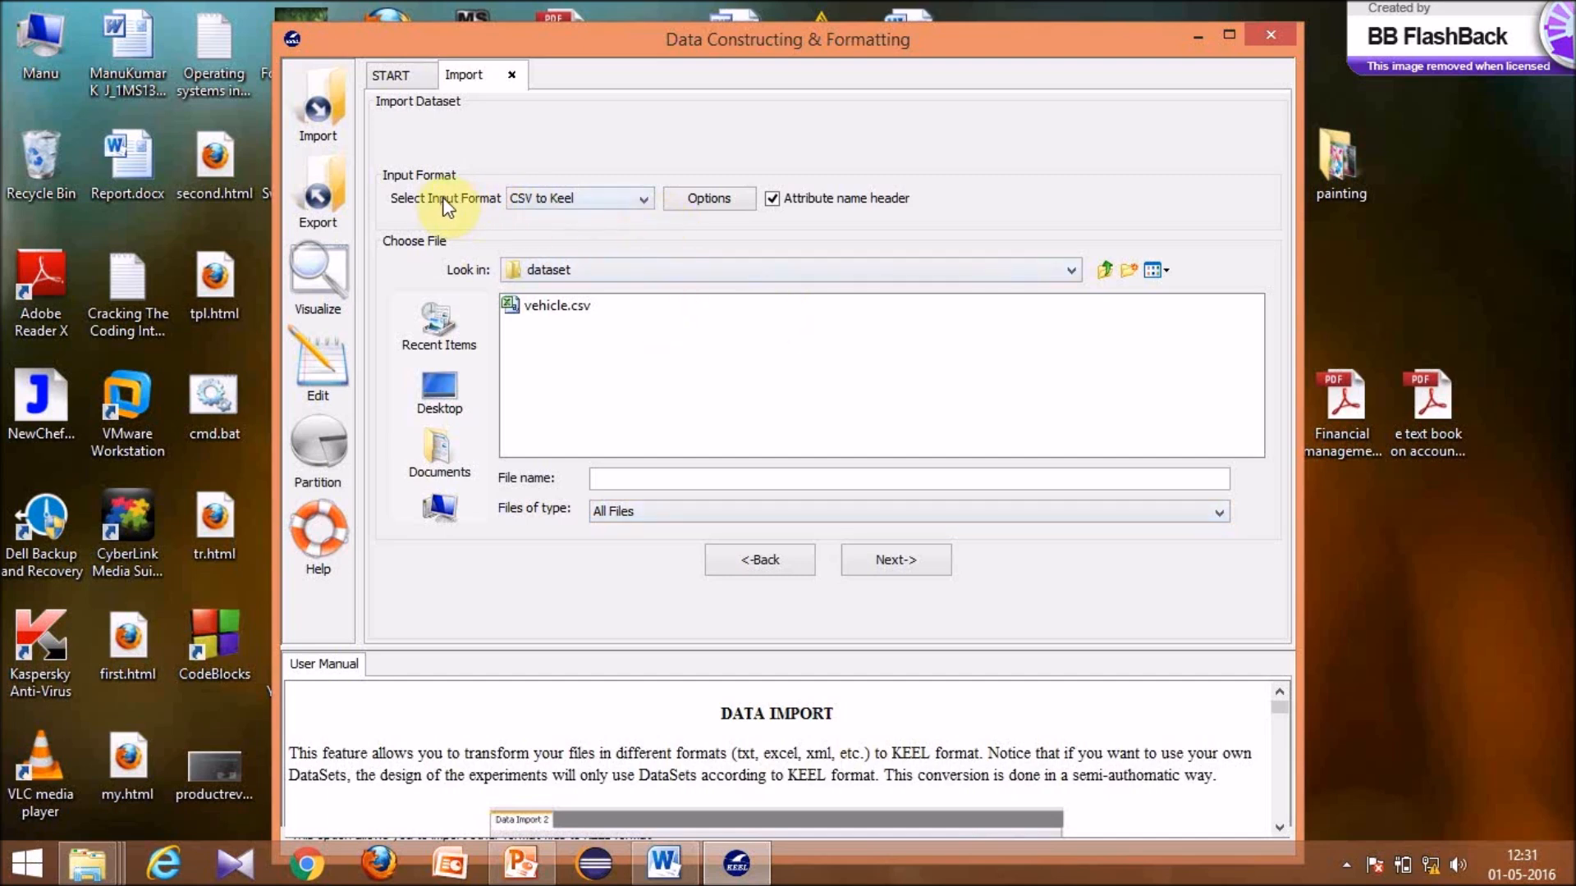
click(639, 201)
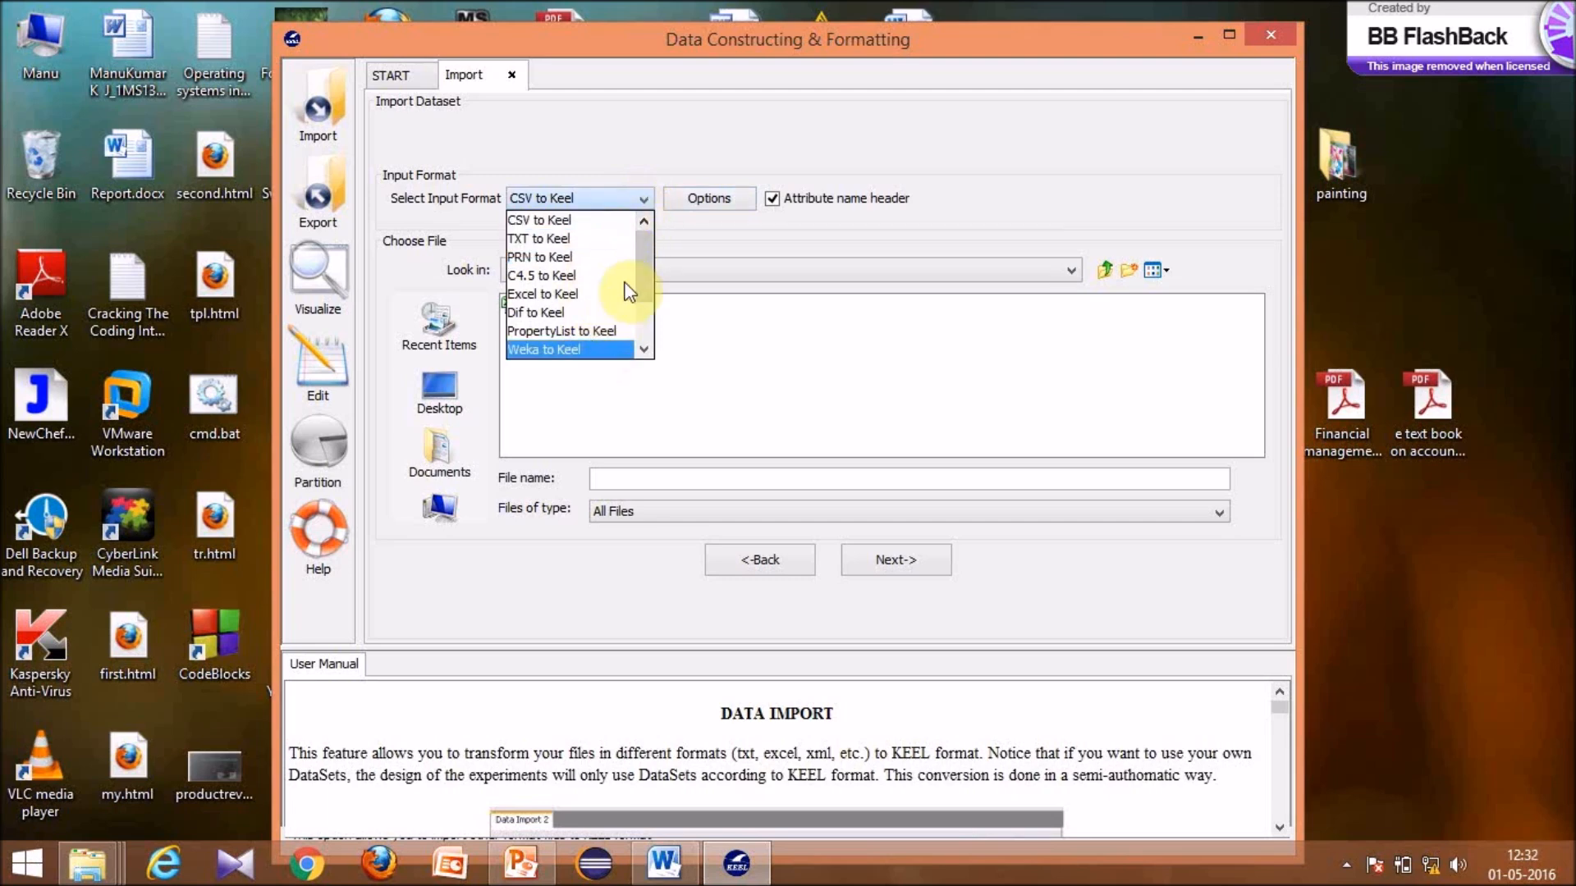
click(614, 199)
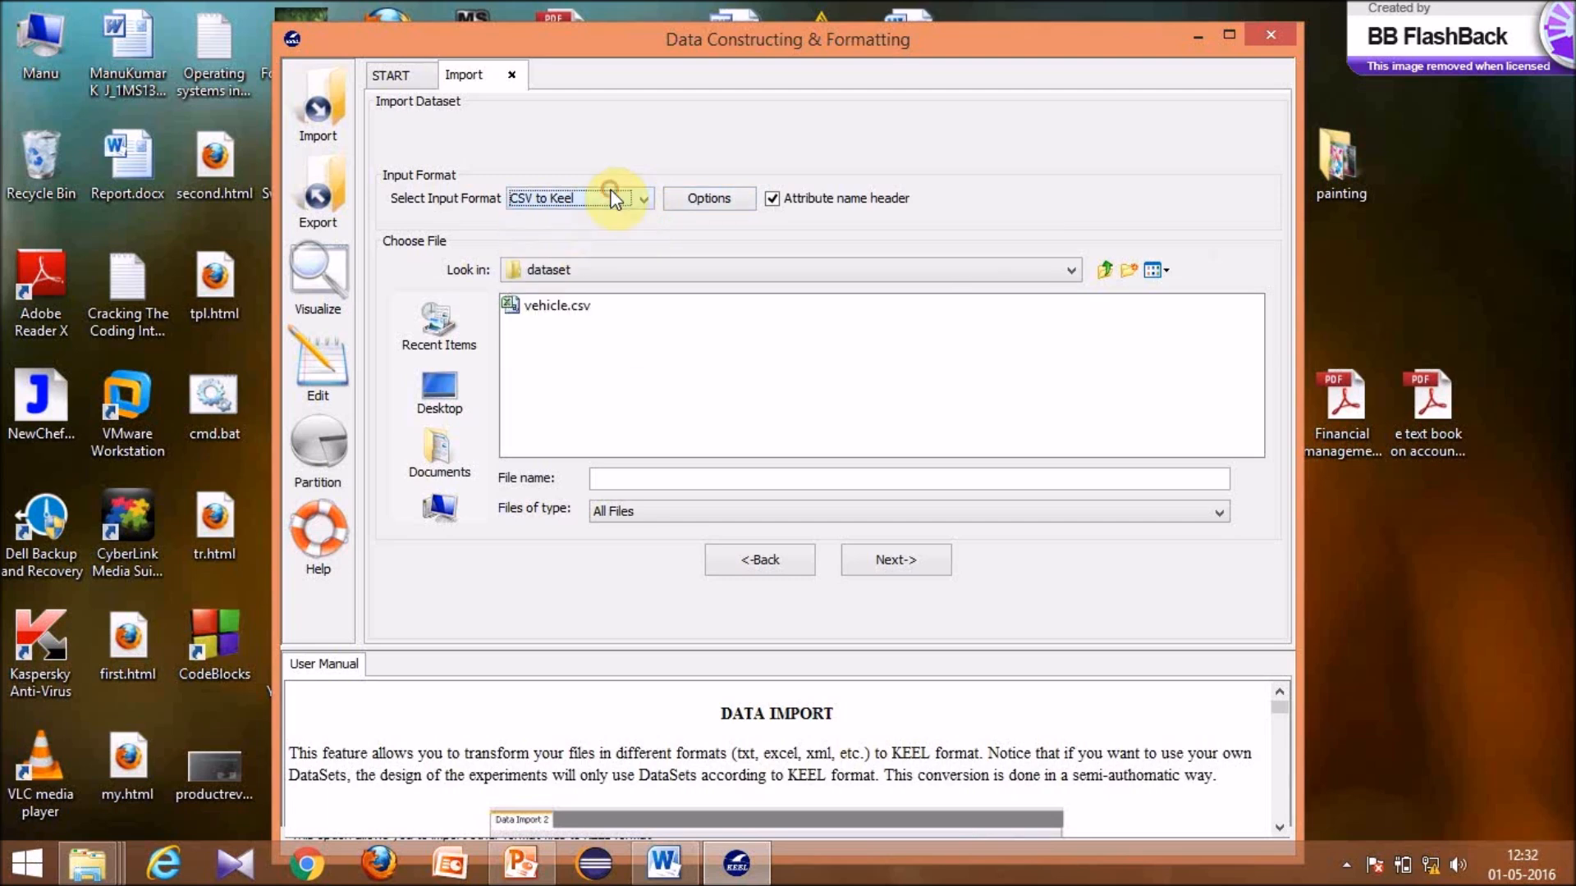
- Select vehicle.csv for the CSV to Keel import and preview the converted file in KEEL format
click(552, 310)
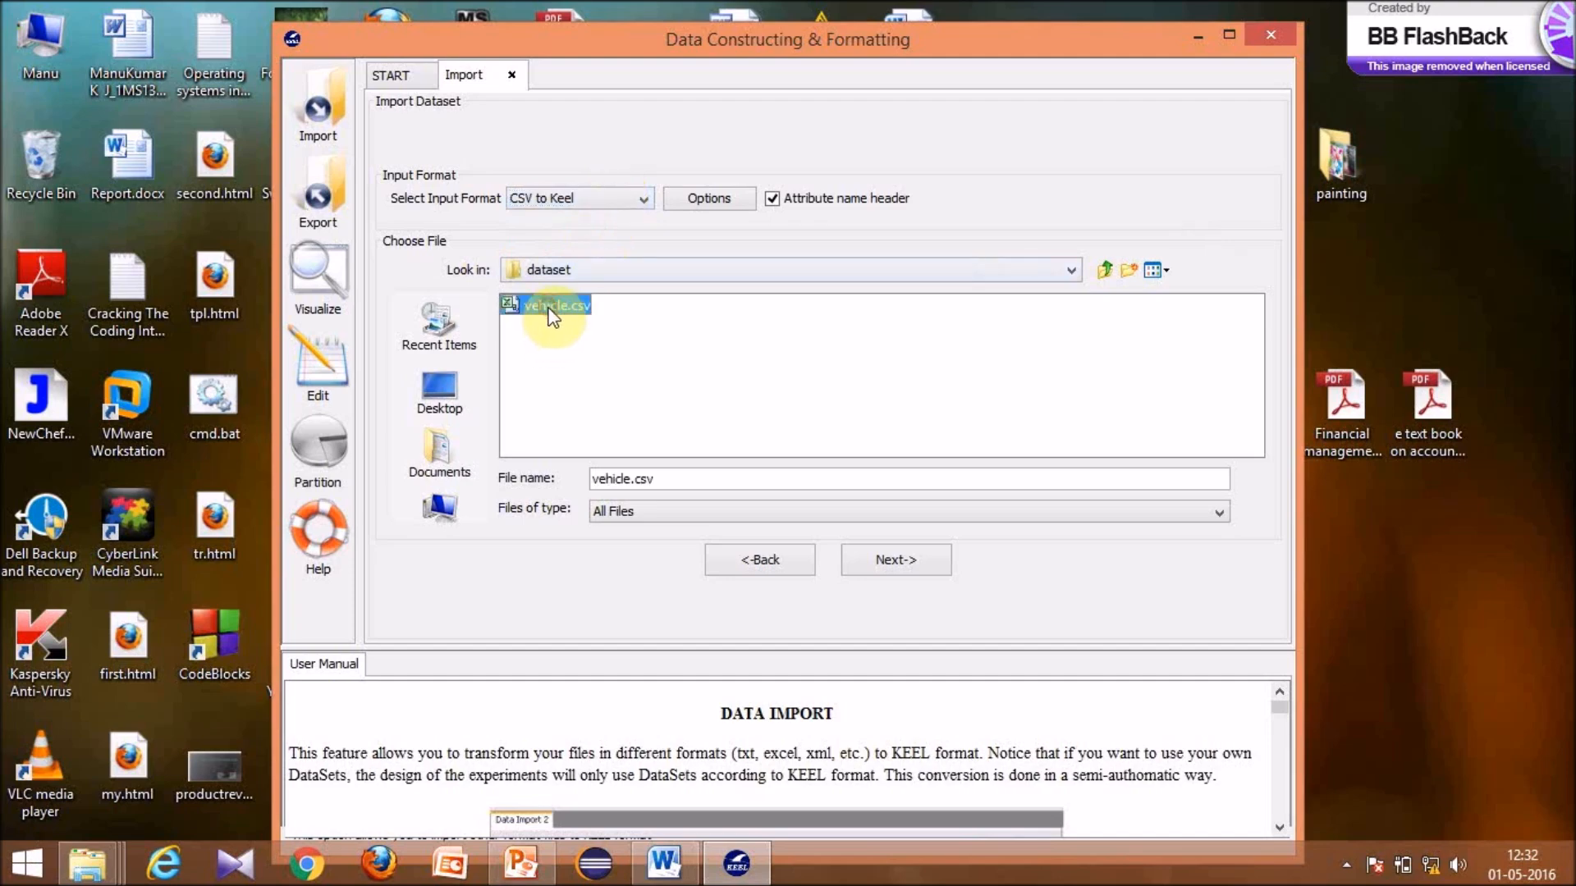
click(919, 563)
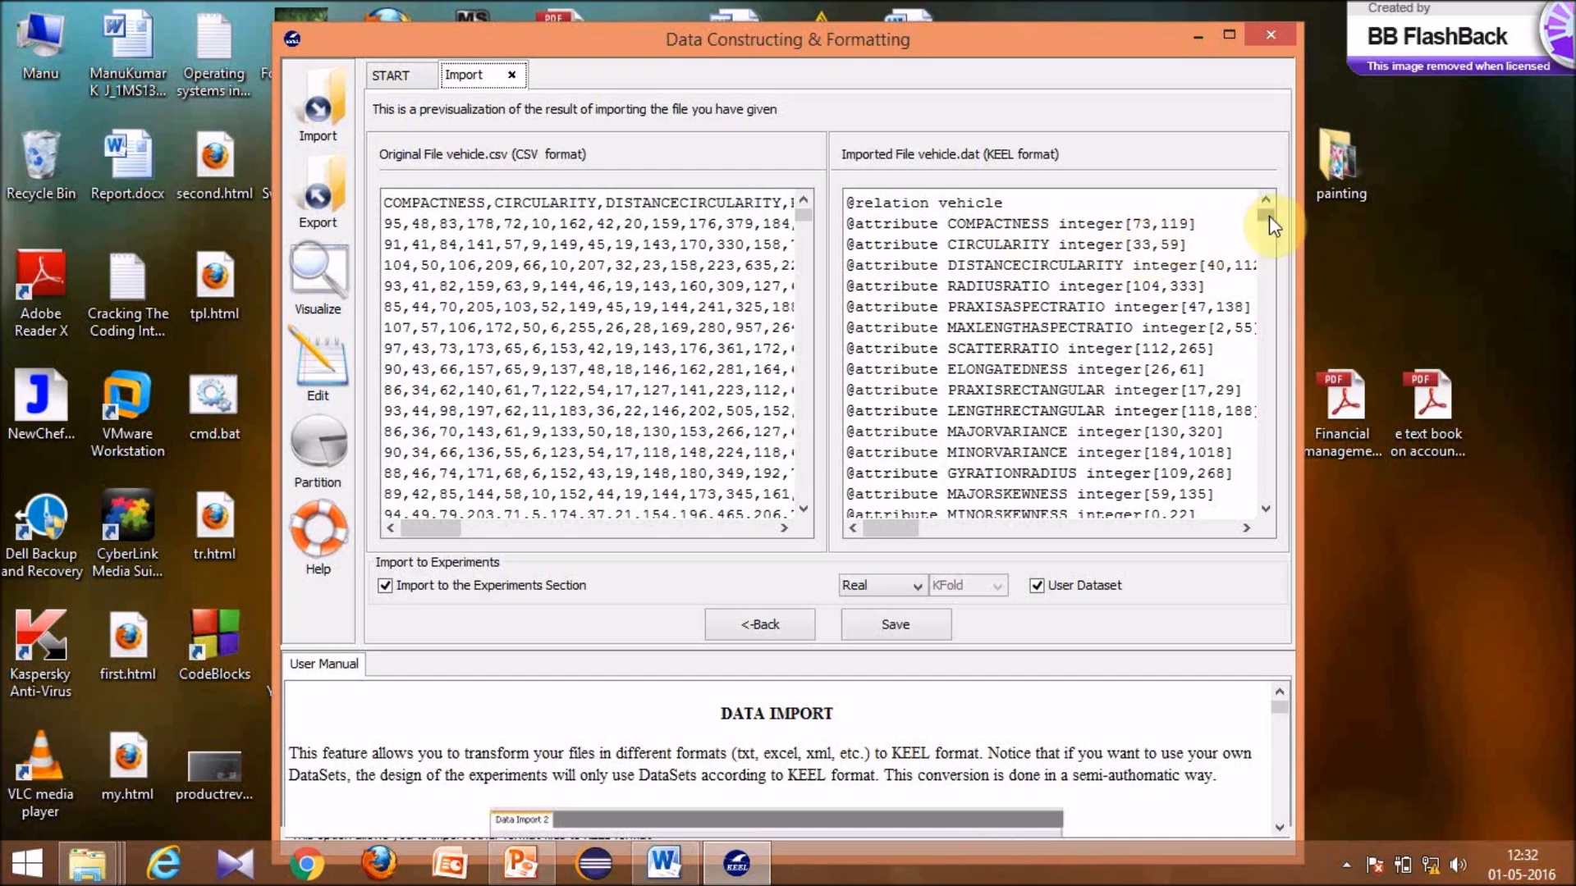
drag(1268, 217, 1274, 233)
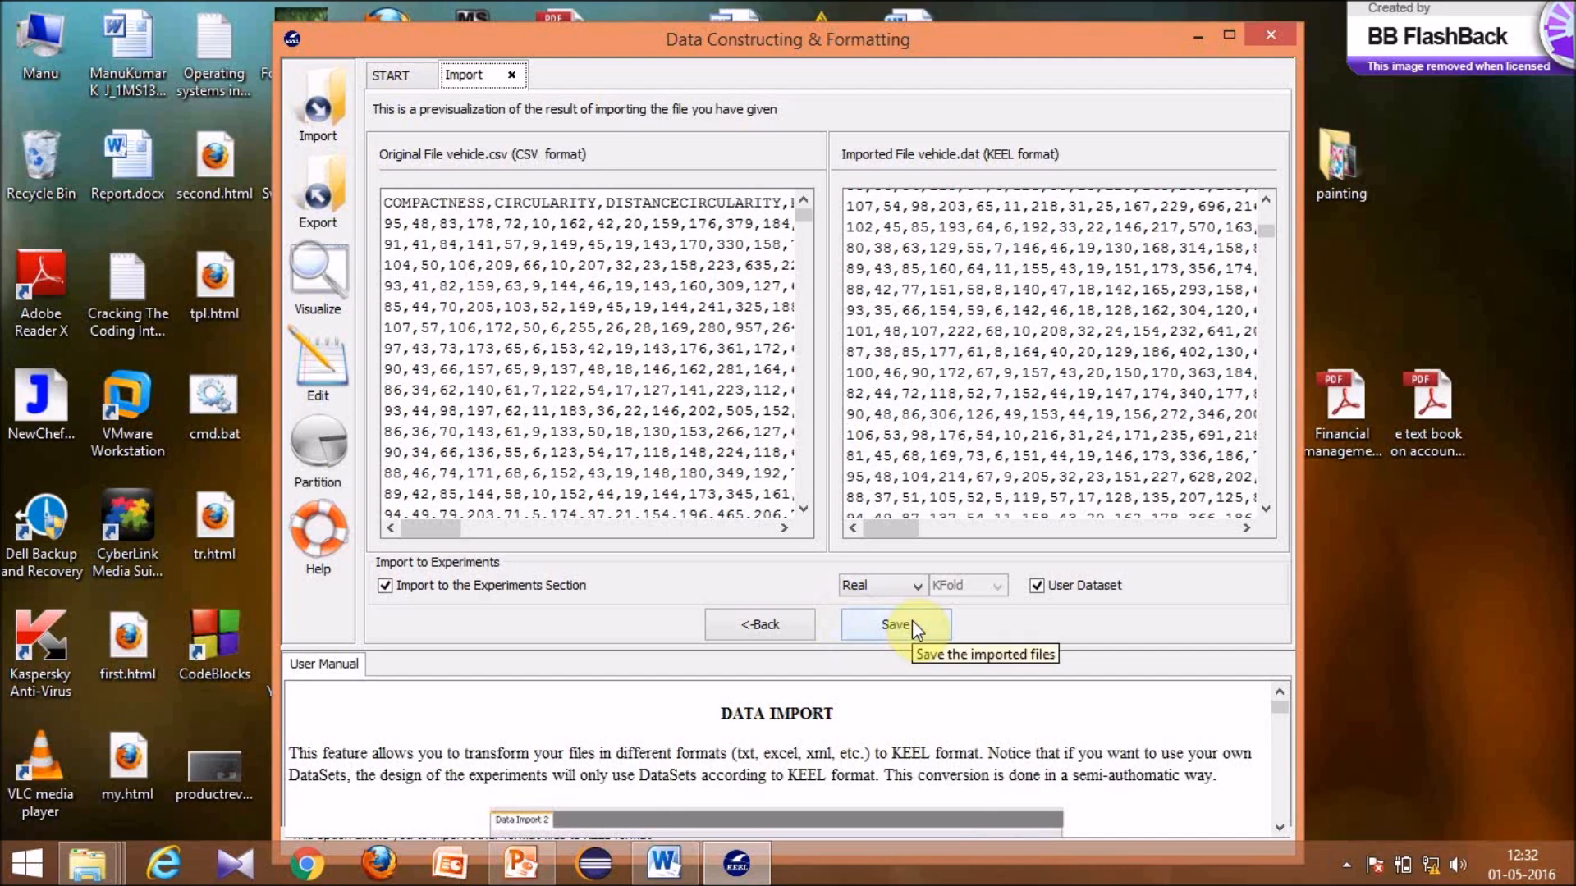
- Save the imported dataset under the name vehicle26 as a classification problem, and open it for editing
click(887, 624)
click(648, 452)
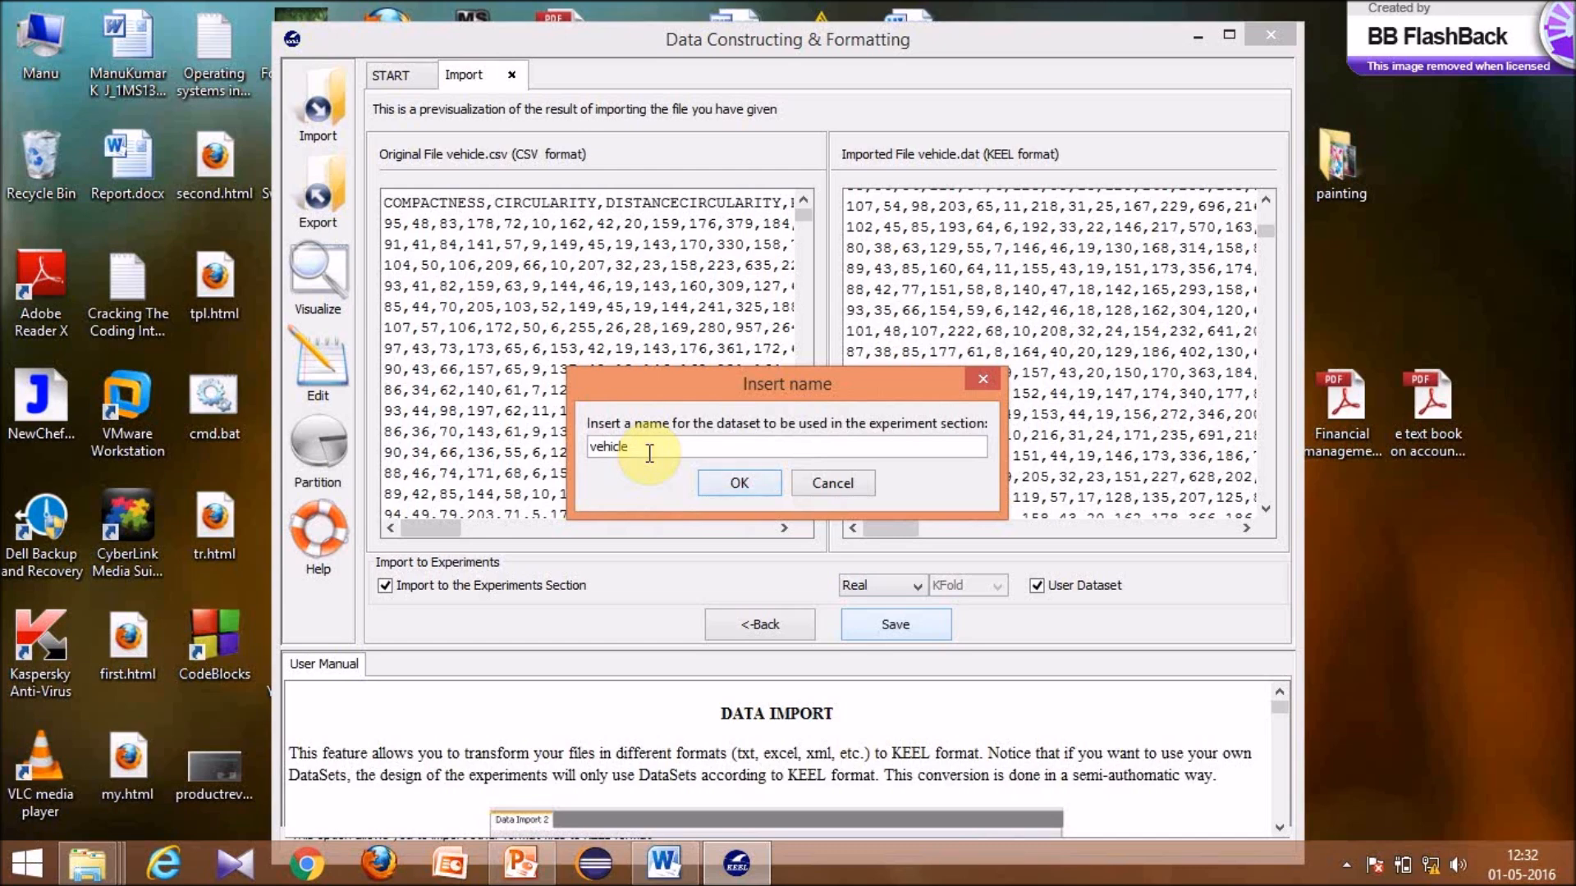
text(26)
click(712, 484)
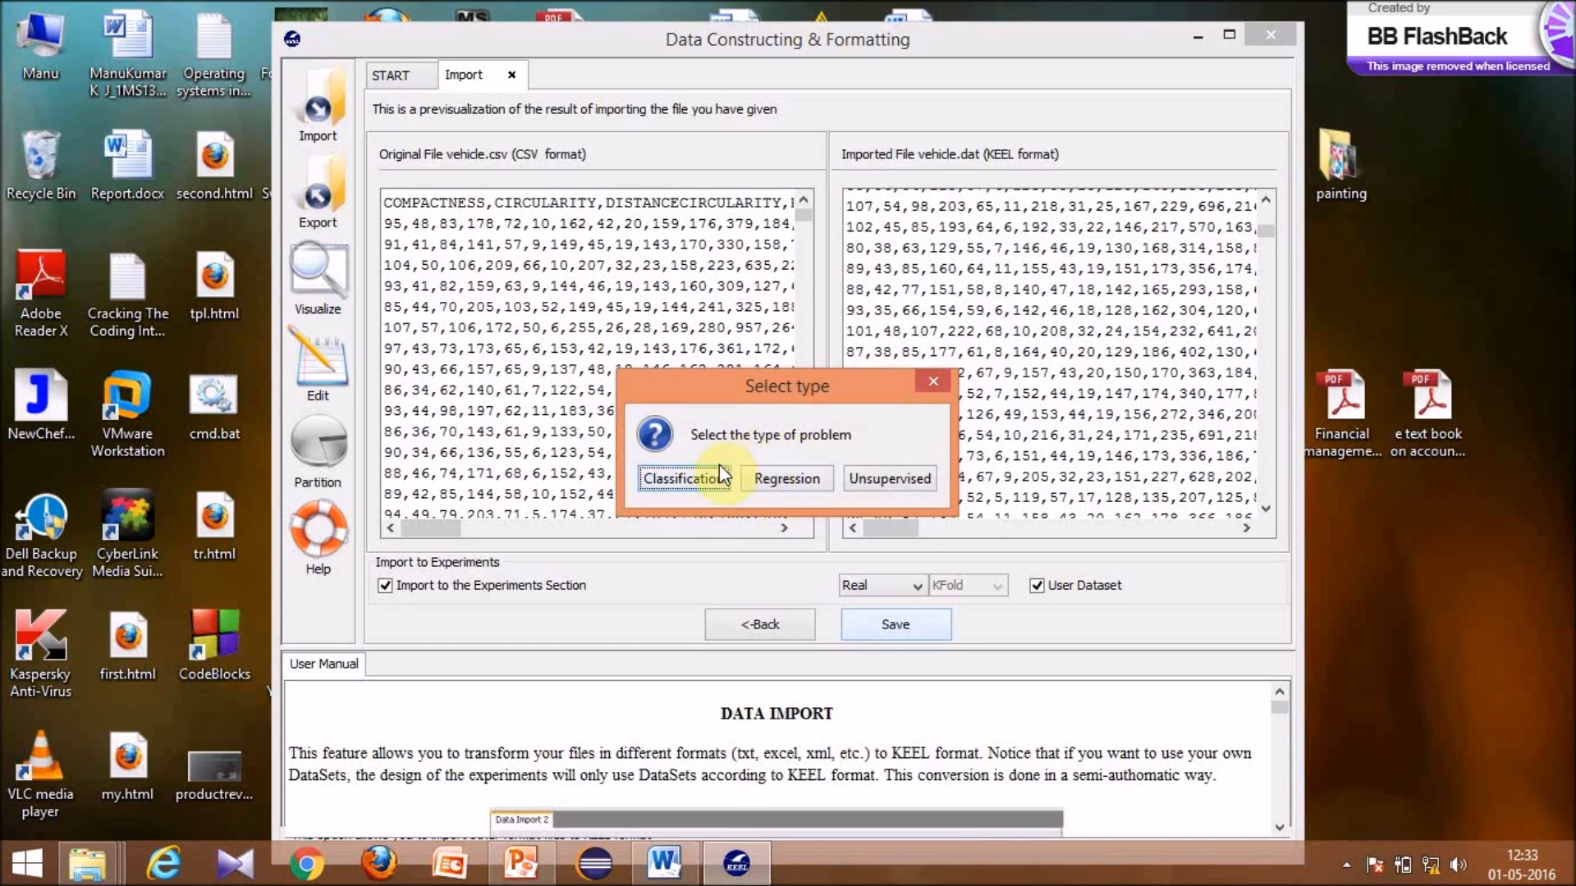
click(684, 478)
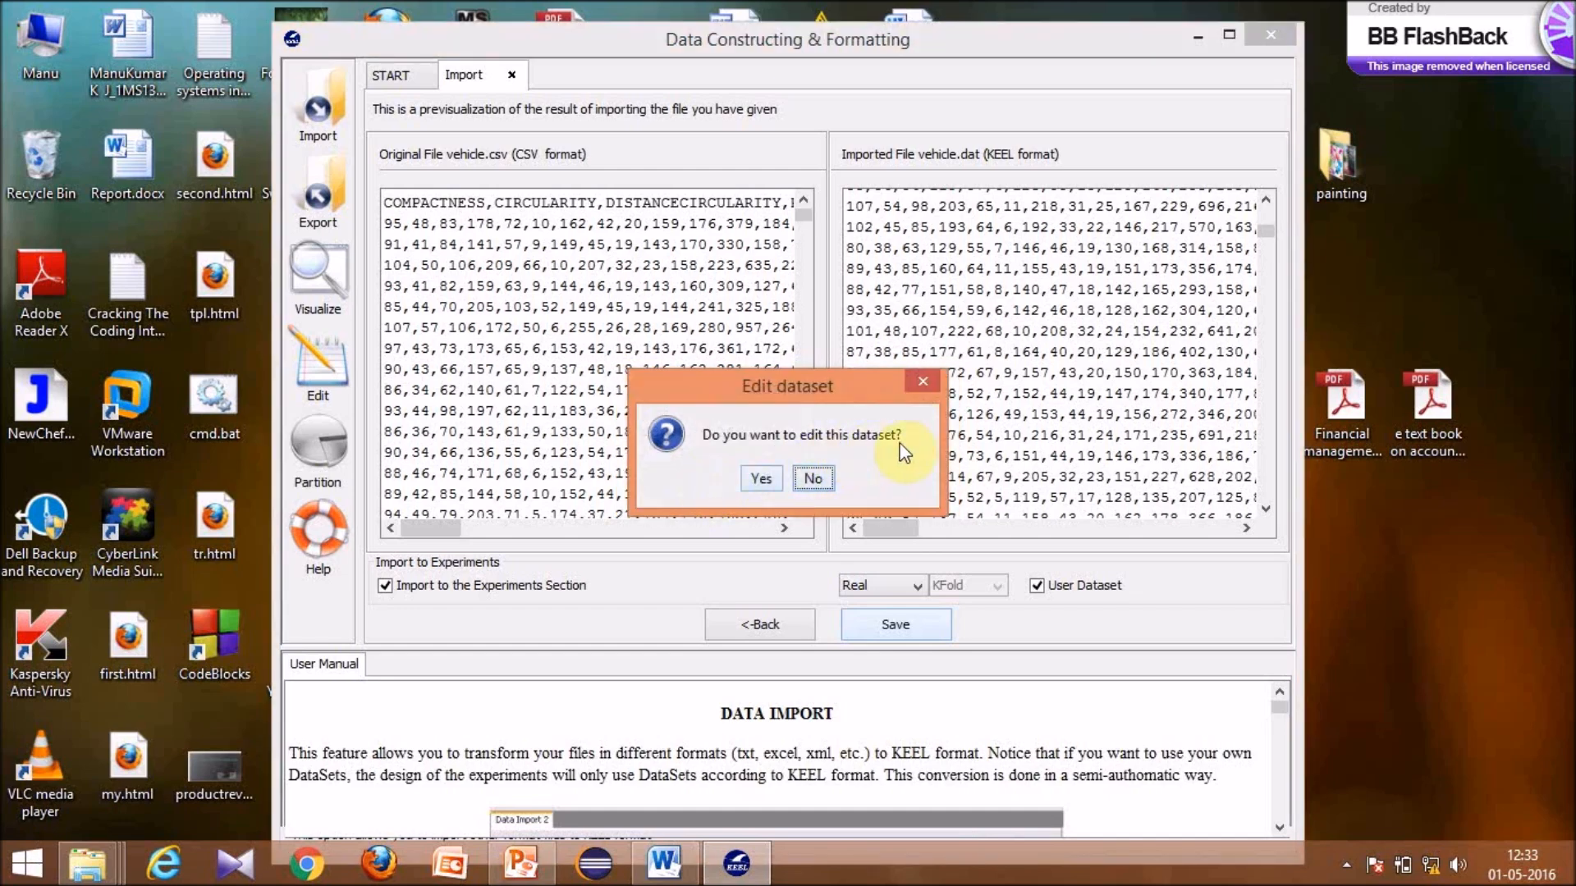
click(765, 479)
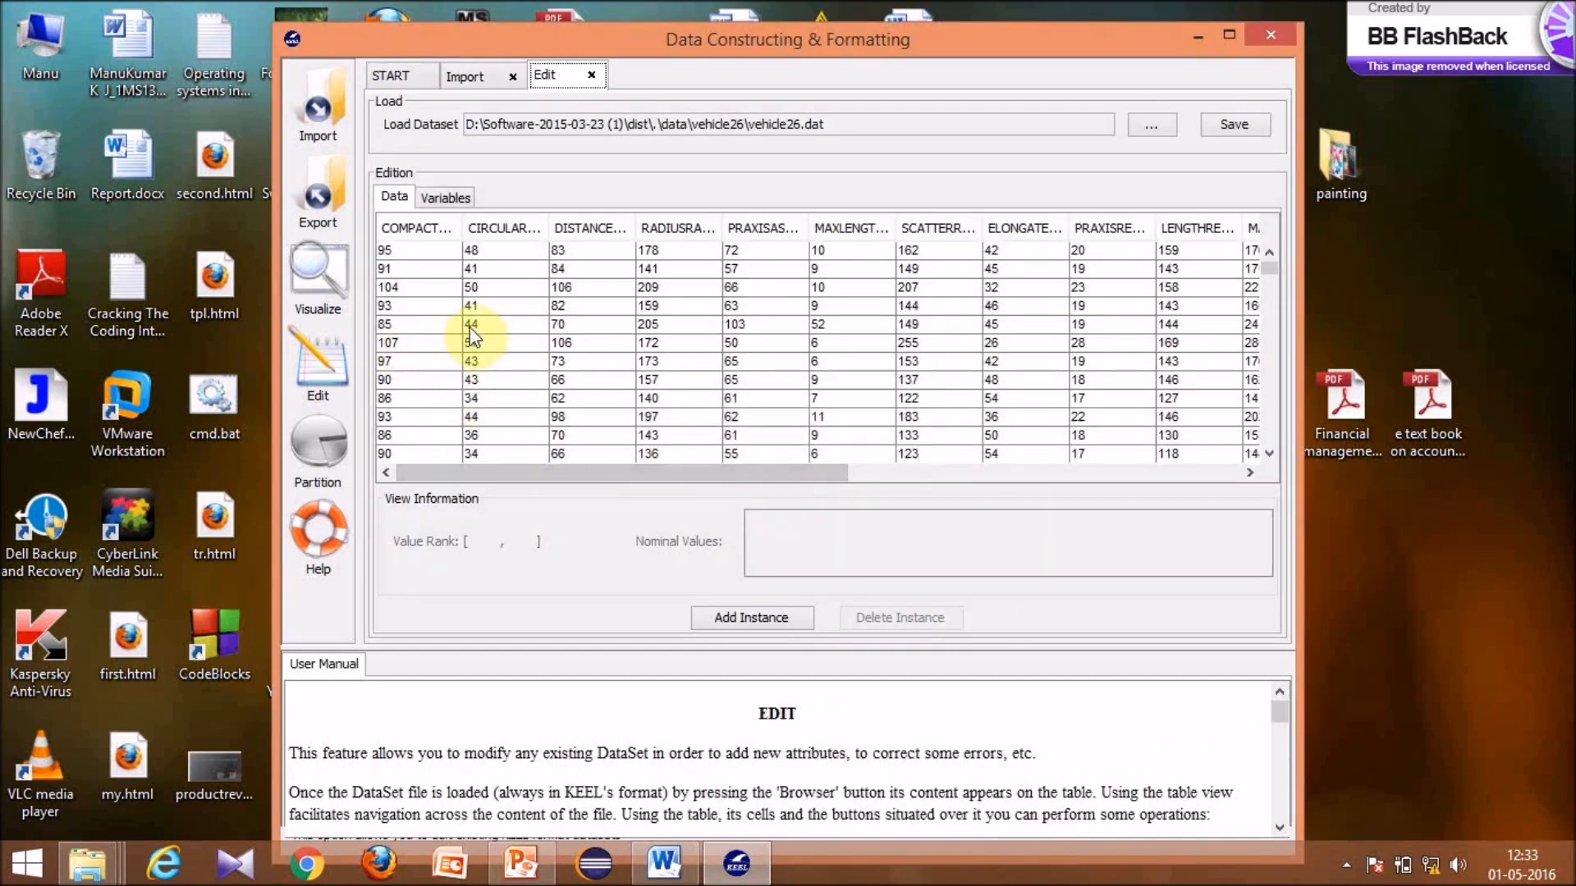
- Set the CIRCULARITY value in the fifth data row to 45
click(520, 329)
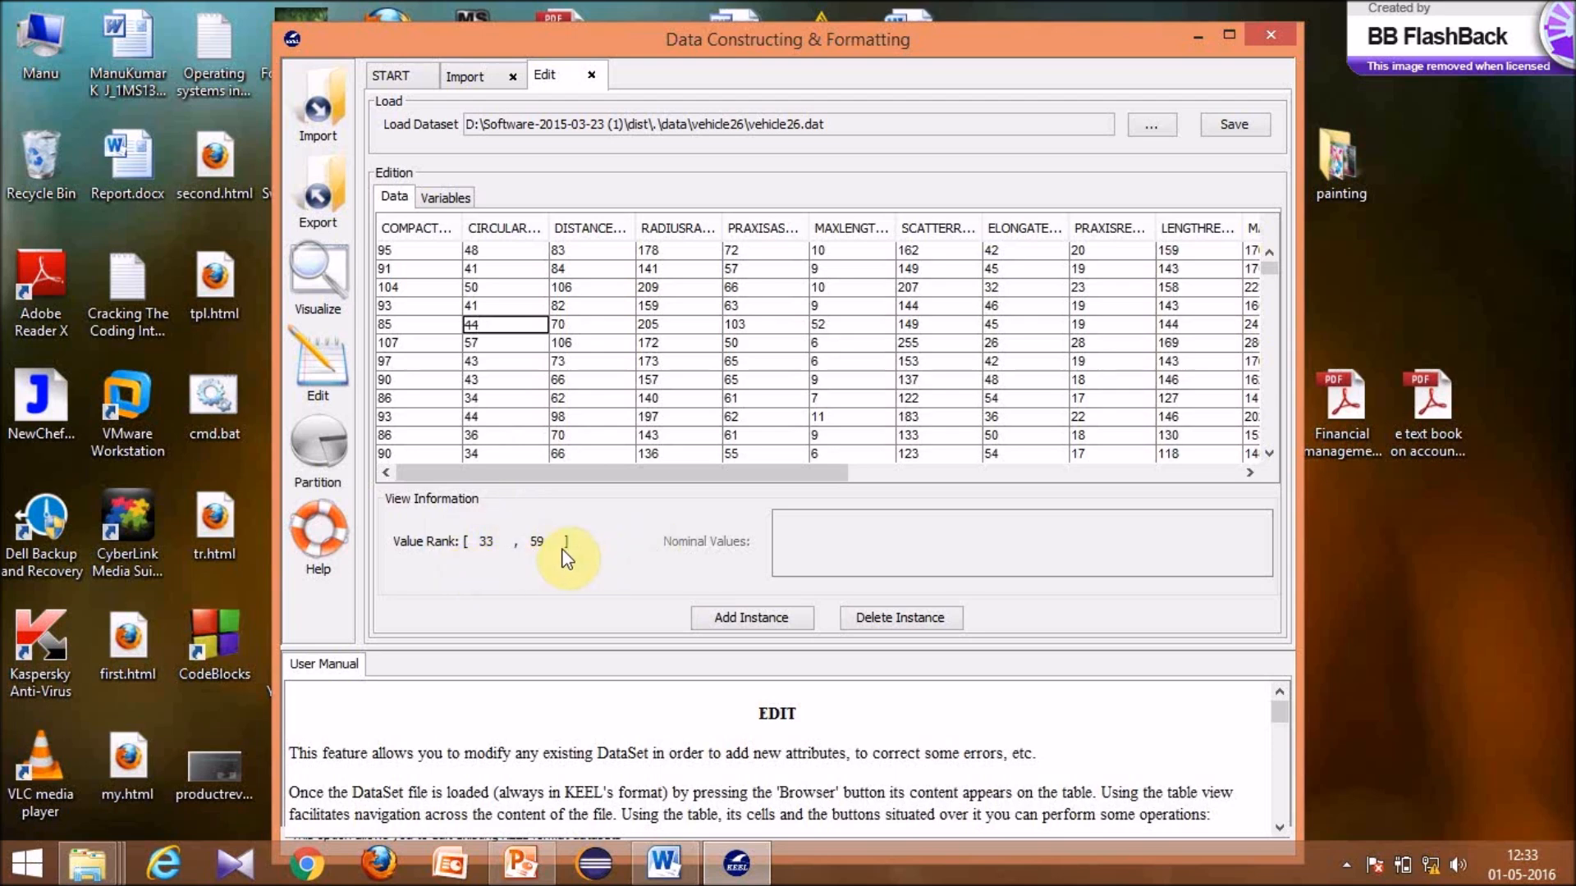
key(BackSpace)
text(5)
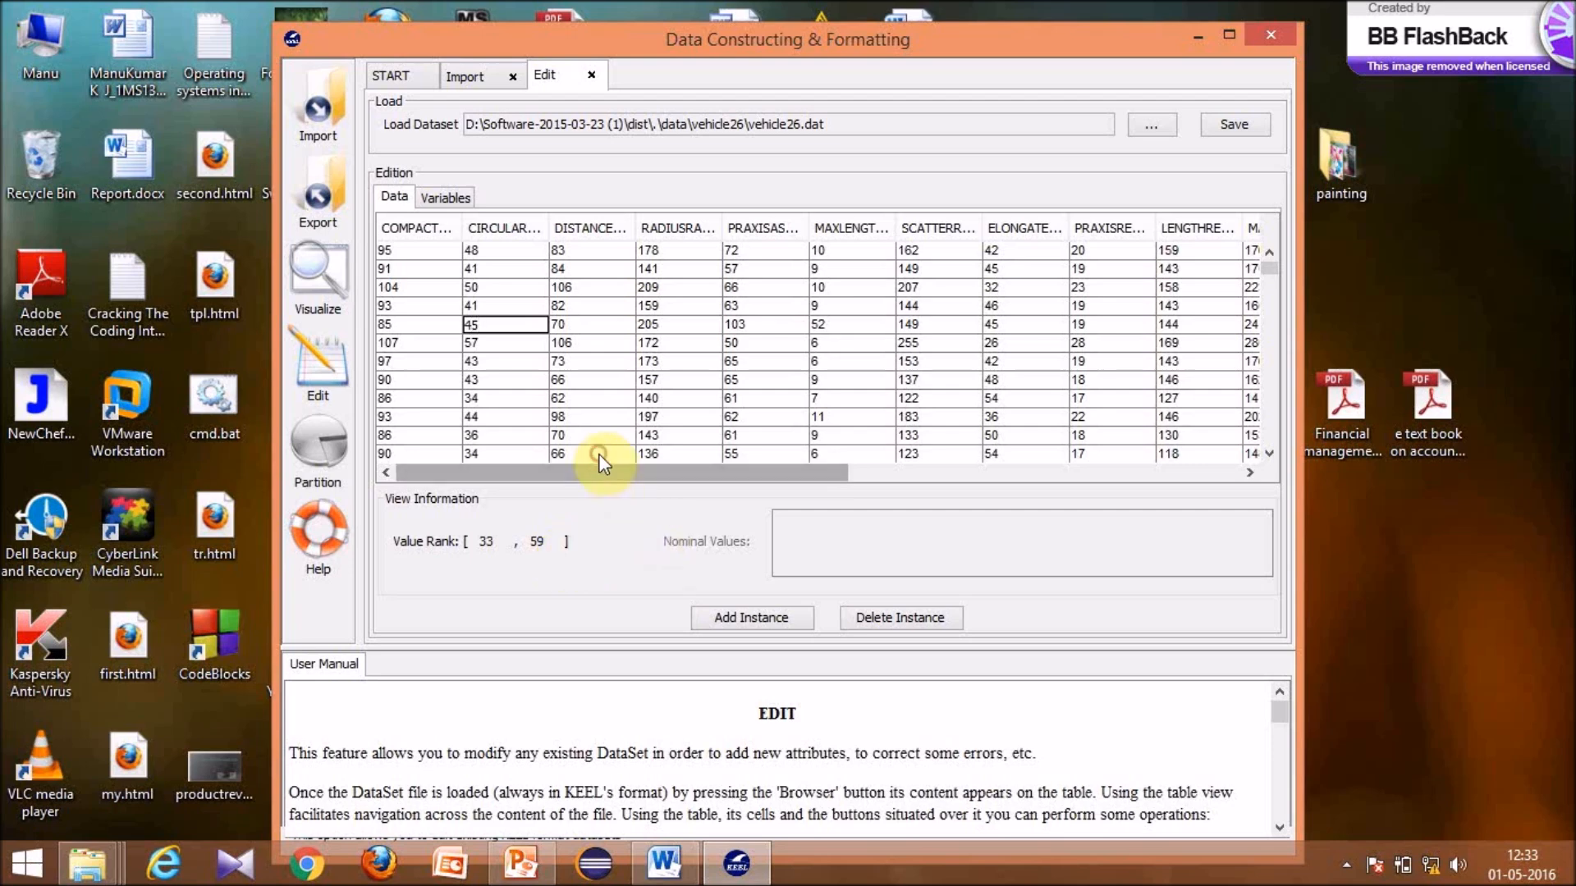
- Add a blank instance after the sixth row of the data table and delete it again
click(529, 358)
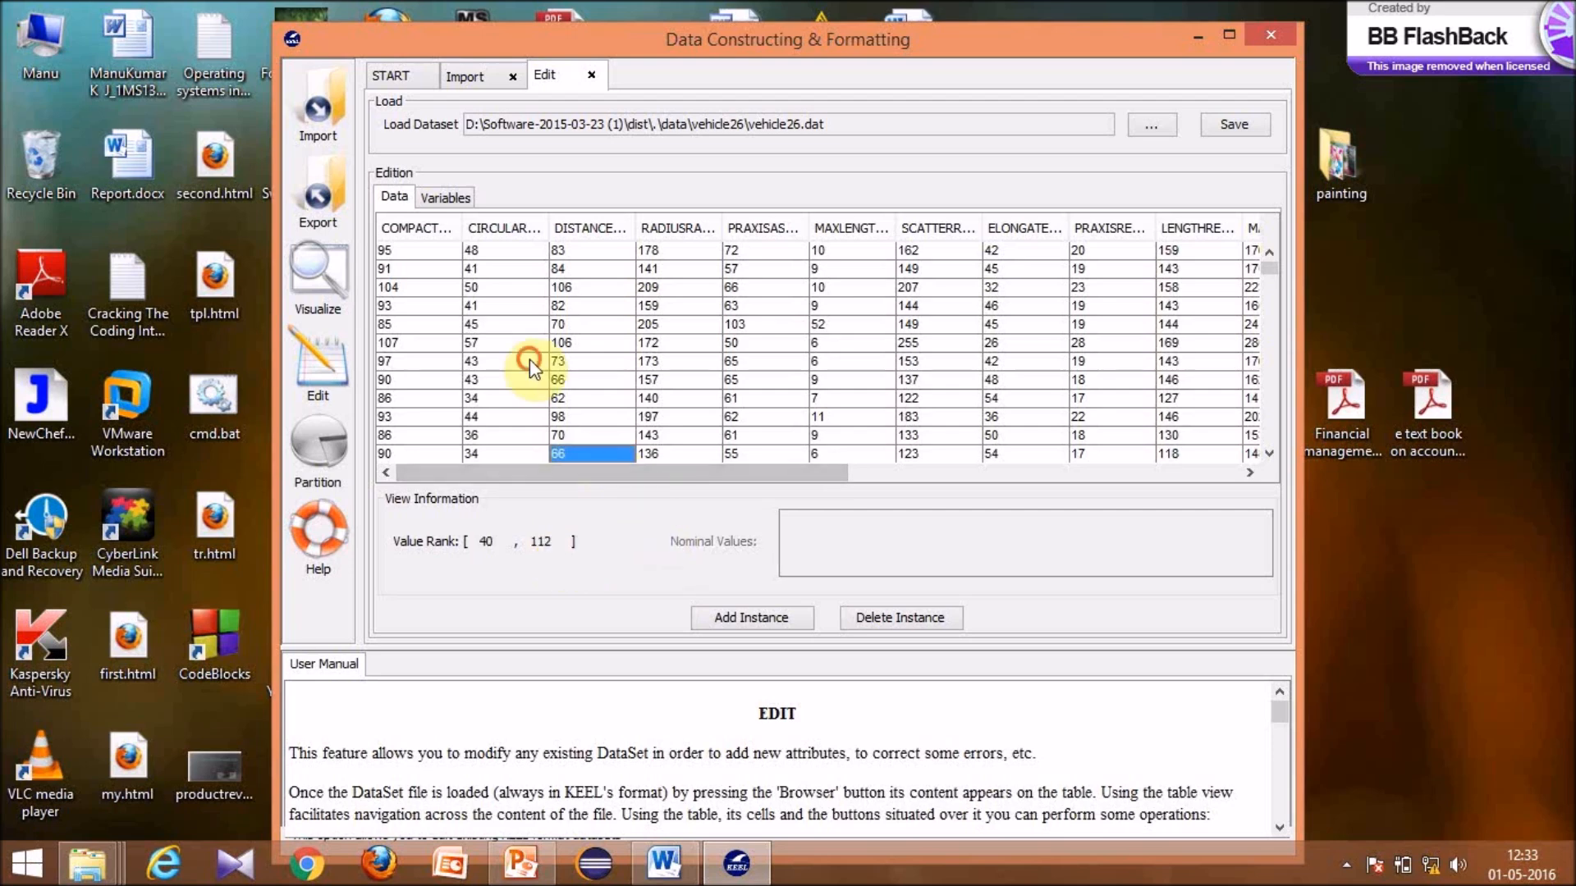
click(750, 617)
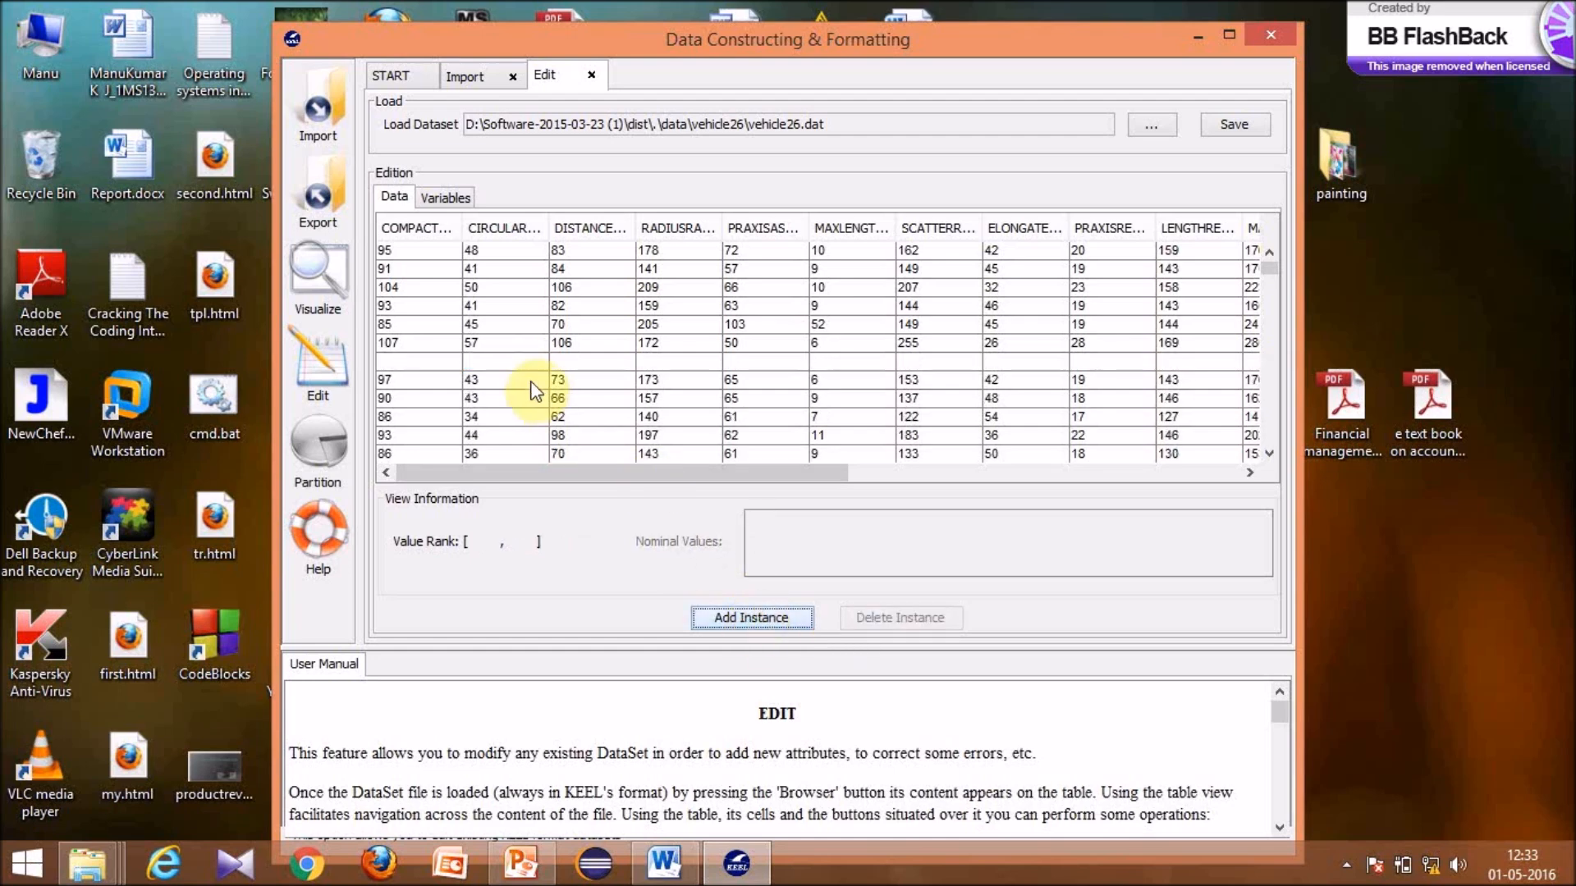
click(461, 362)
click(913, 617)
- View the variables of the vehicle26 dataset, and return to the start page
click(453, 197)
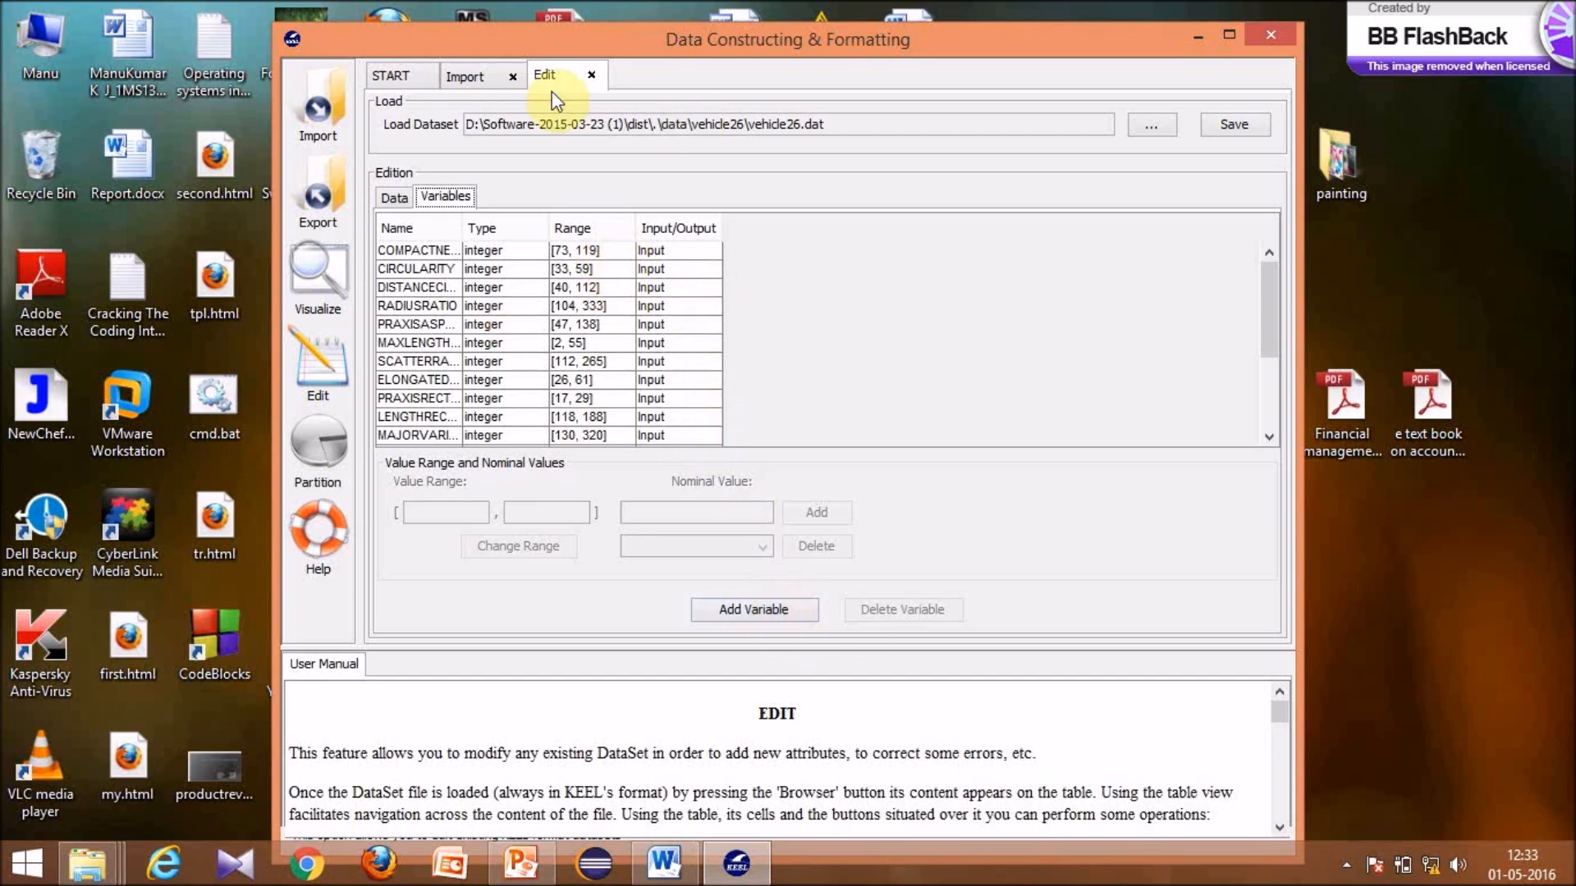
click(391, 76)
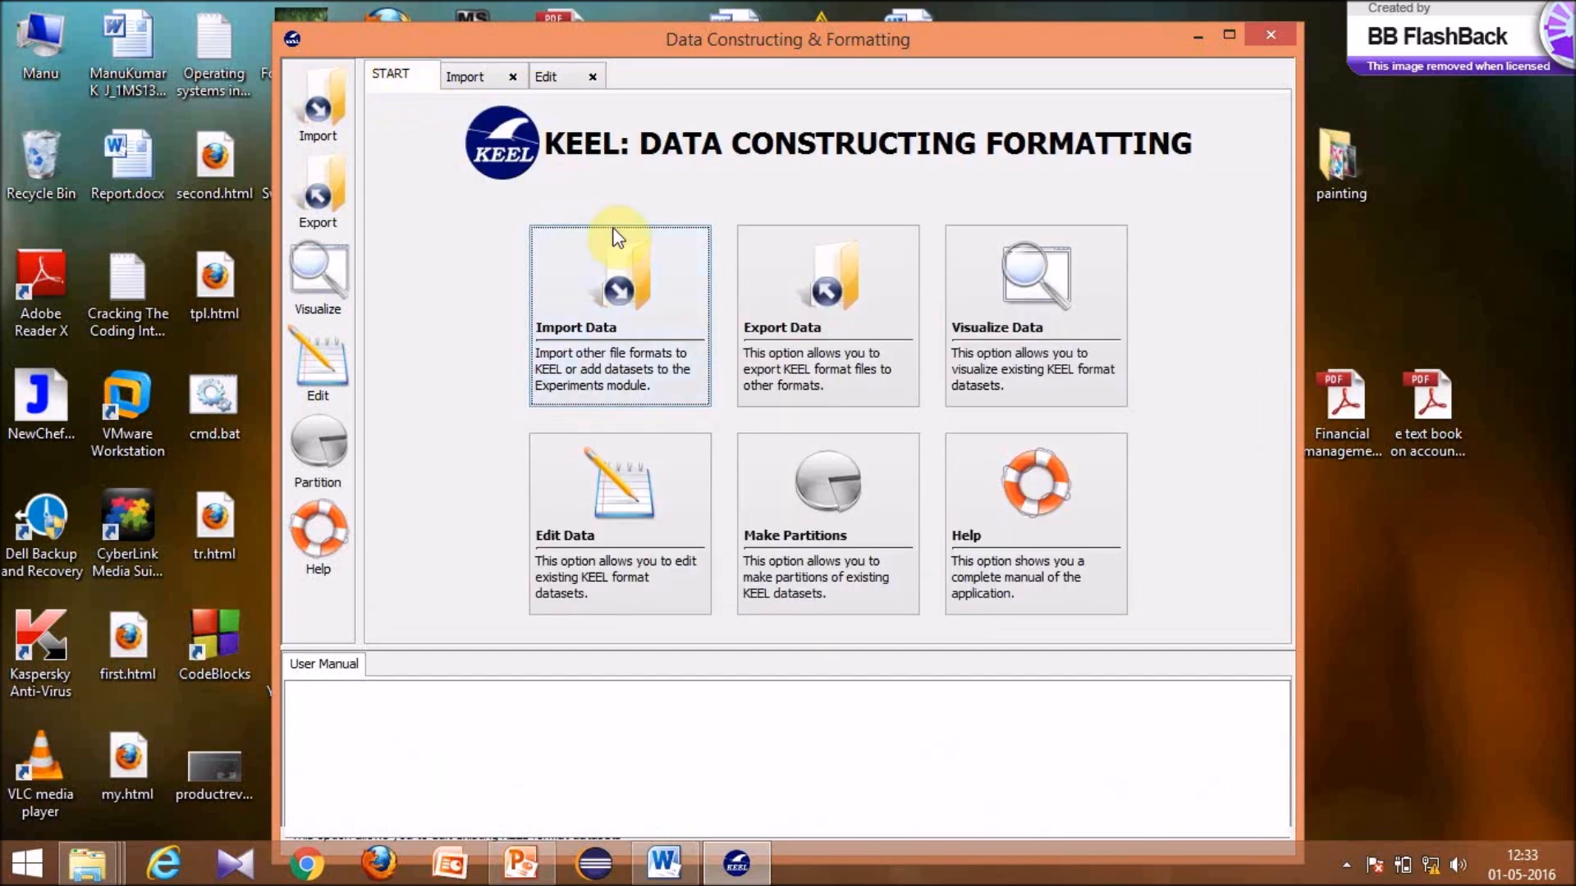
- Open Export Data and choose to export a single dataset
click(814, 320)
click(812, 318)
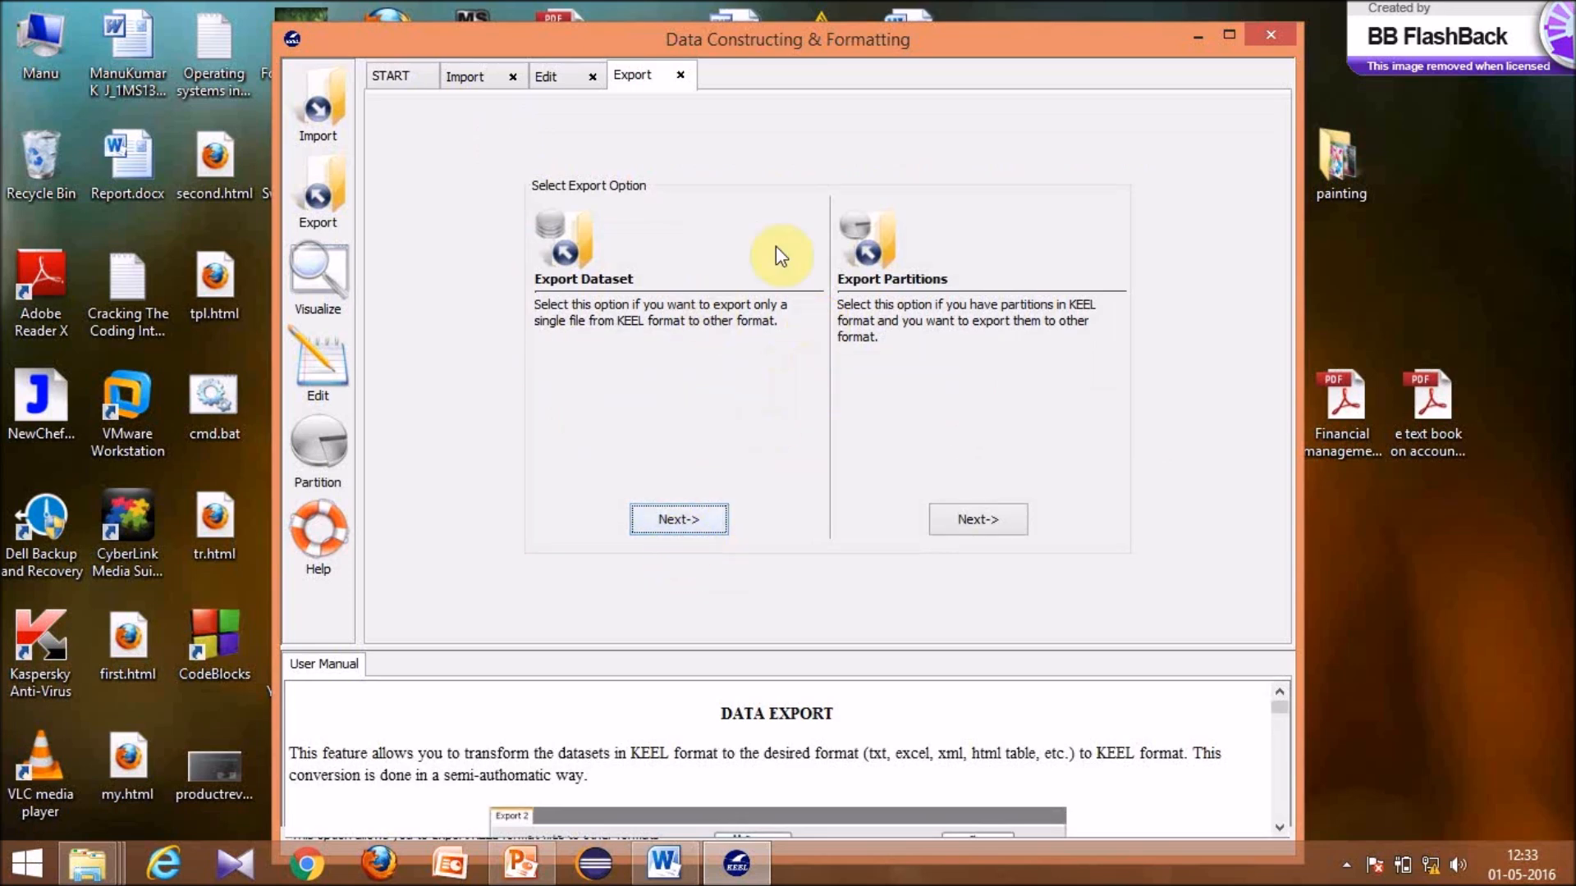
click(713, 522)
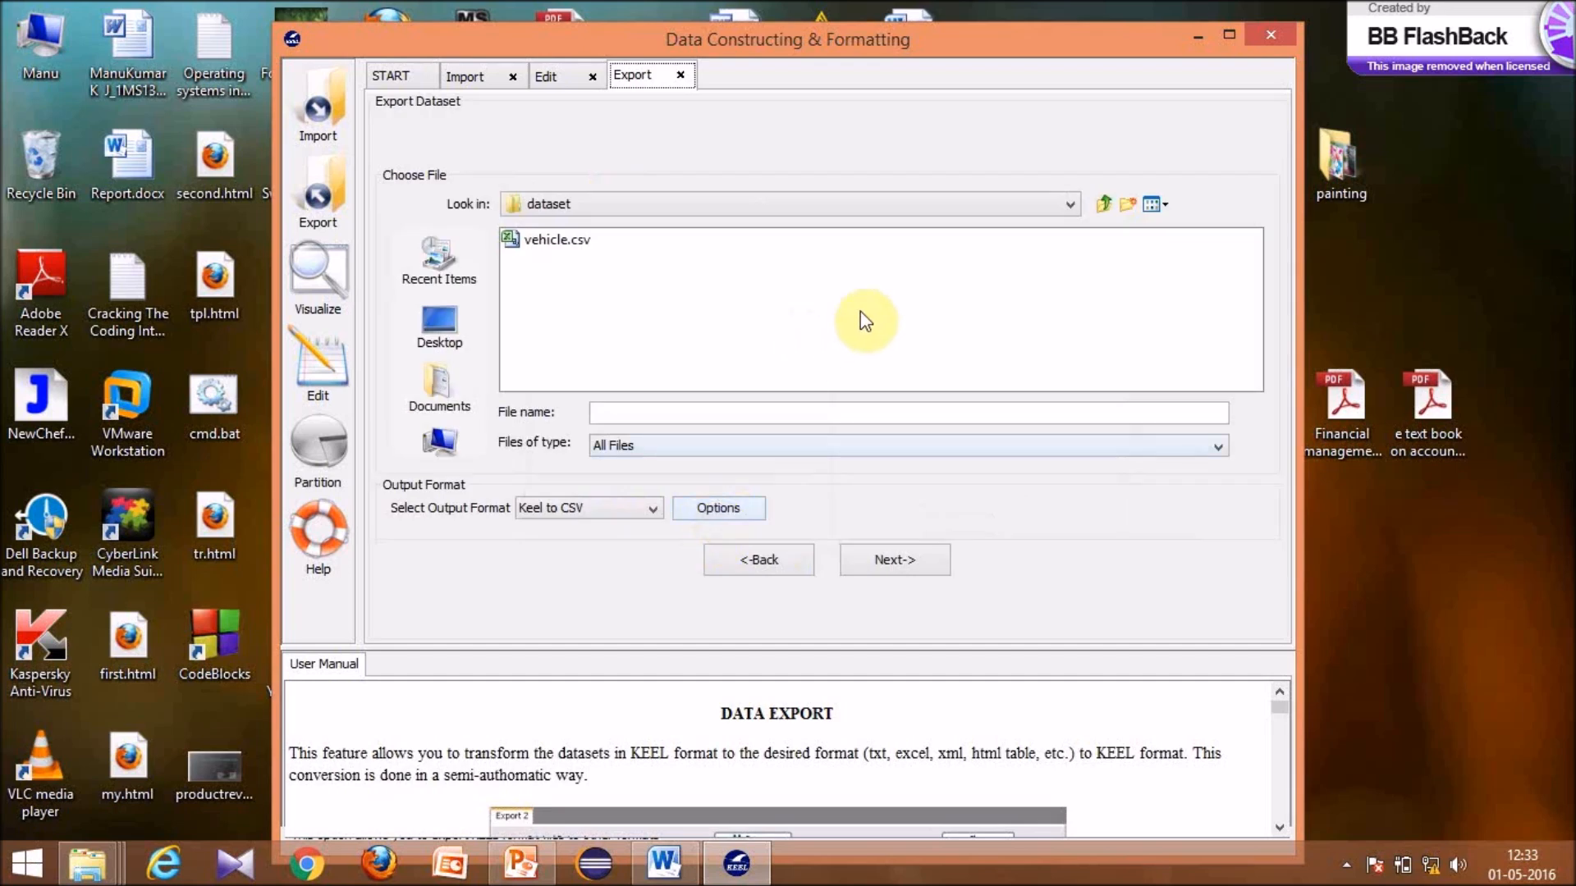
- Select vehicle.dat in the keel folder on drive D: as the file for the Keel to CSV export
click(1103, 205)
click(994, 325)
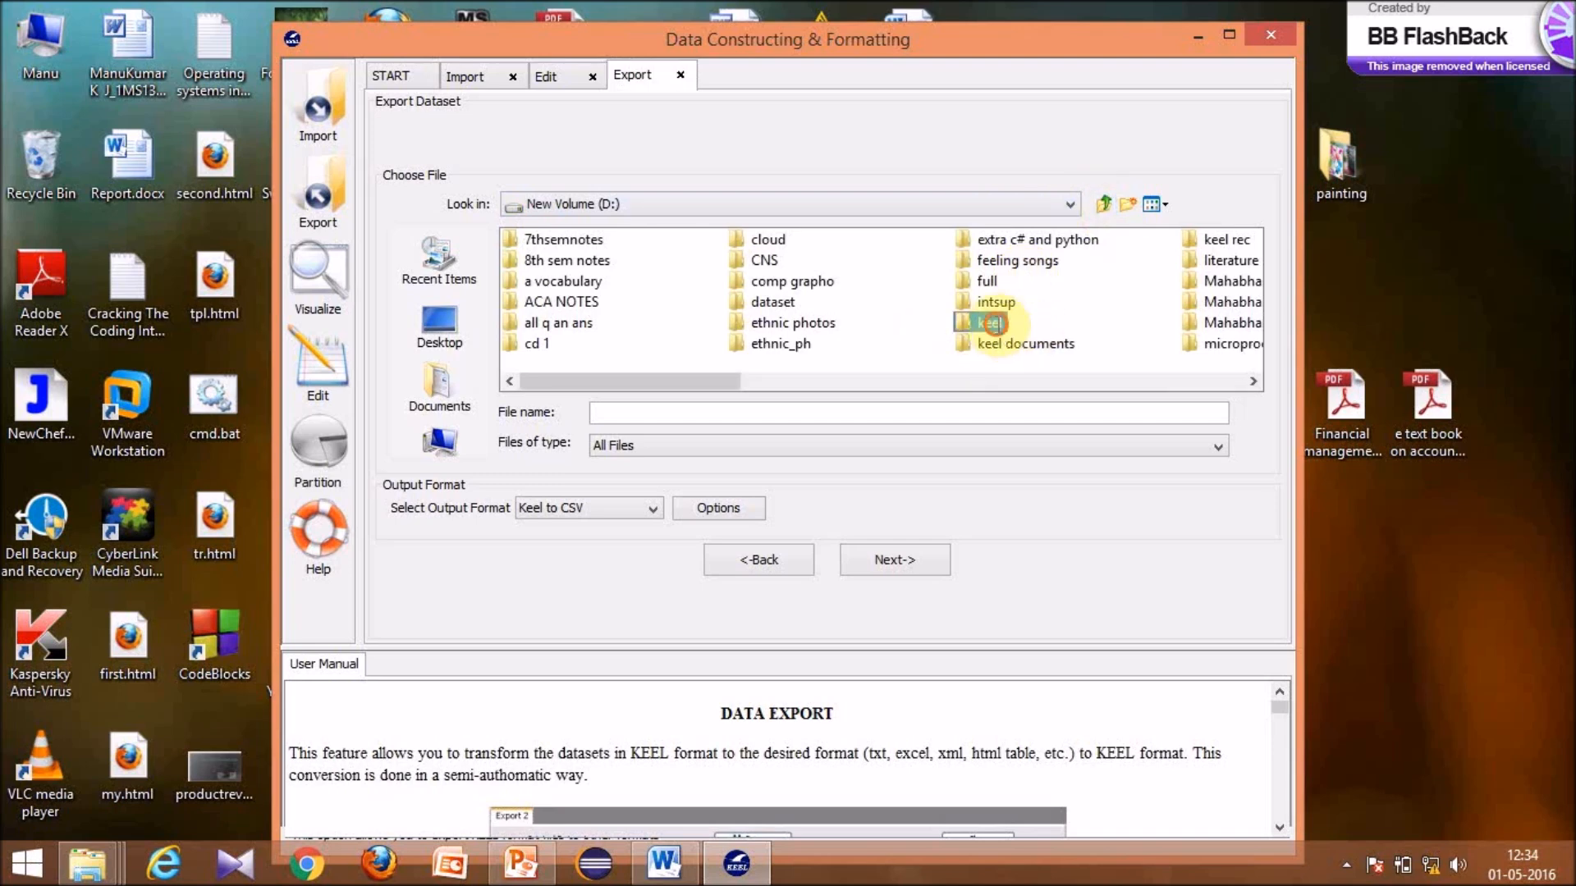
click(963, 324)
double_click(962, 323)
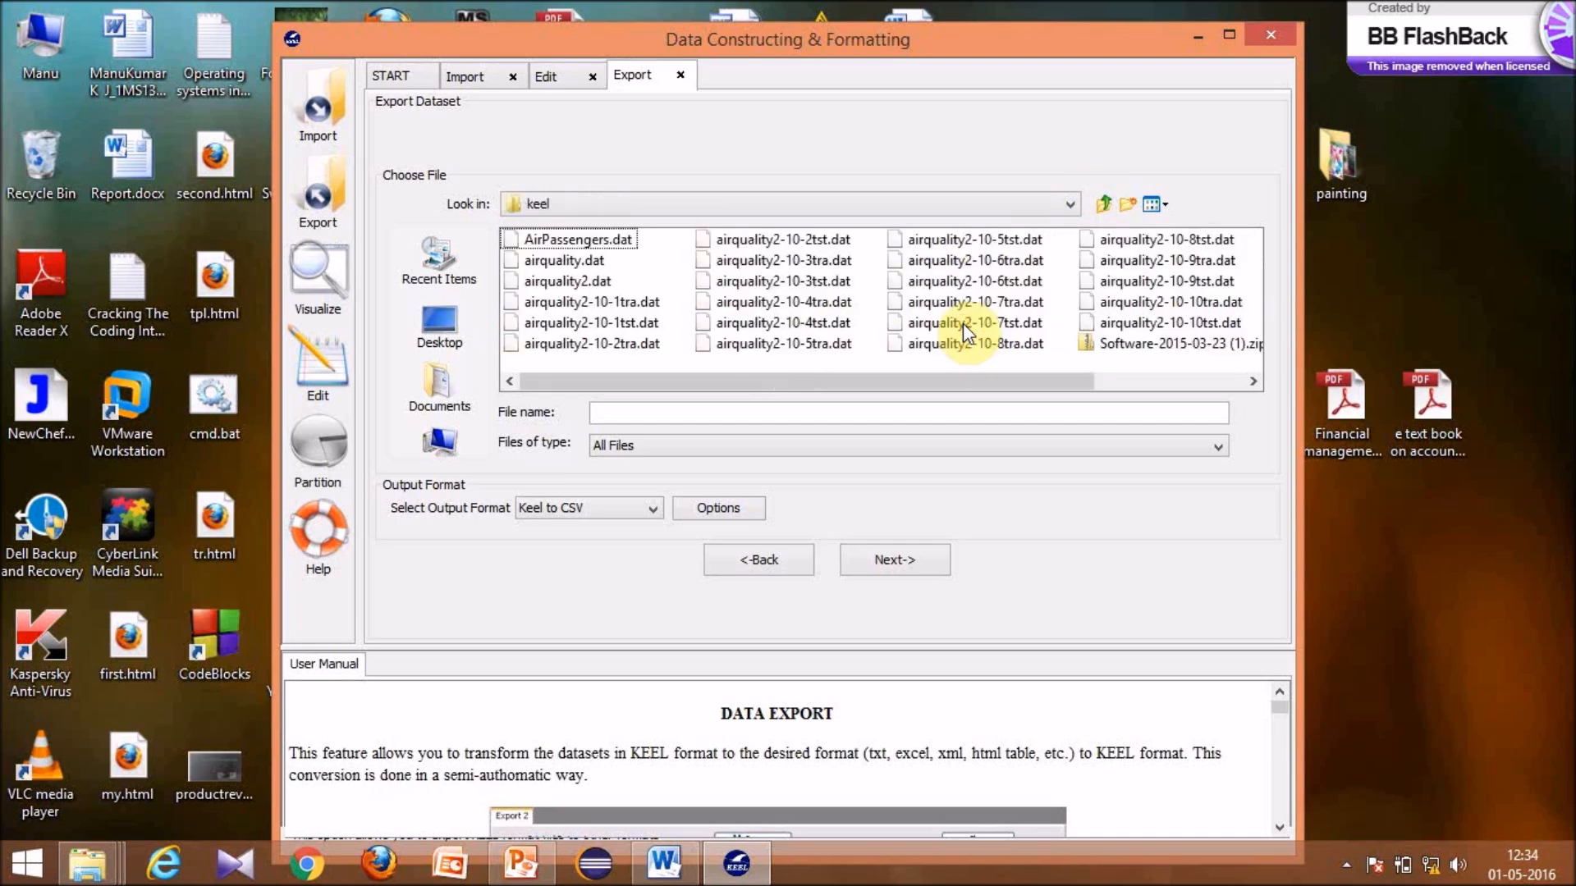
drag(951, 384, 1135, 374)
click(1113, 262)
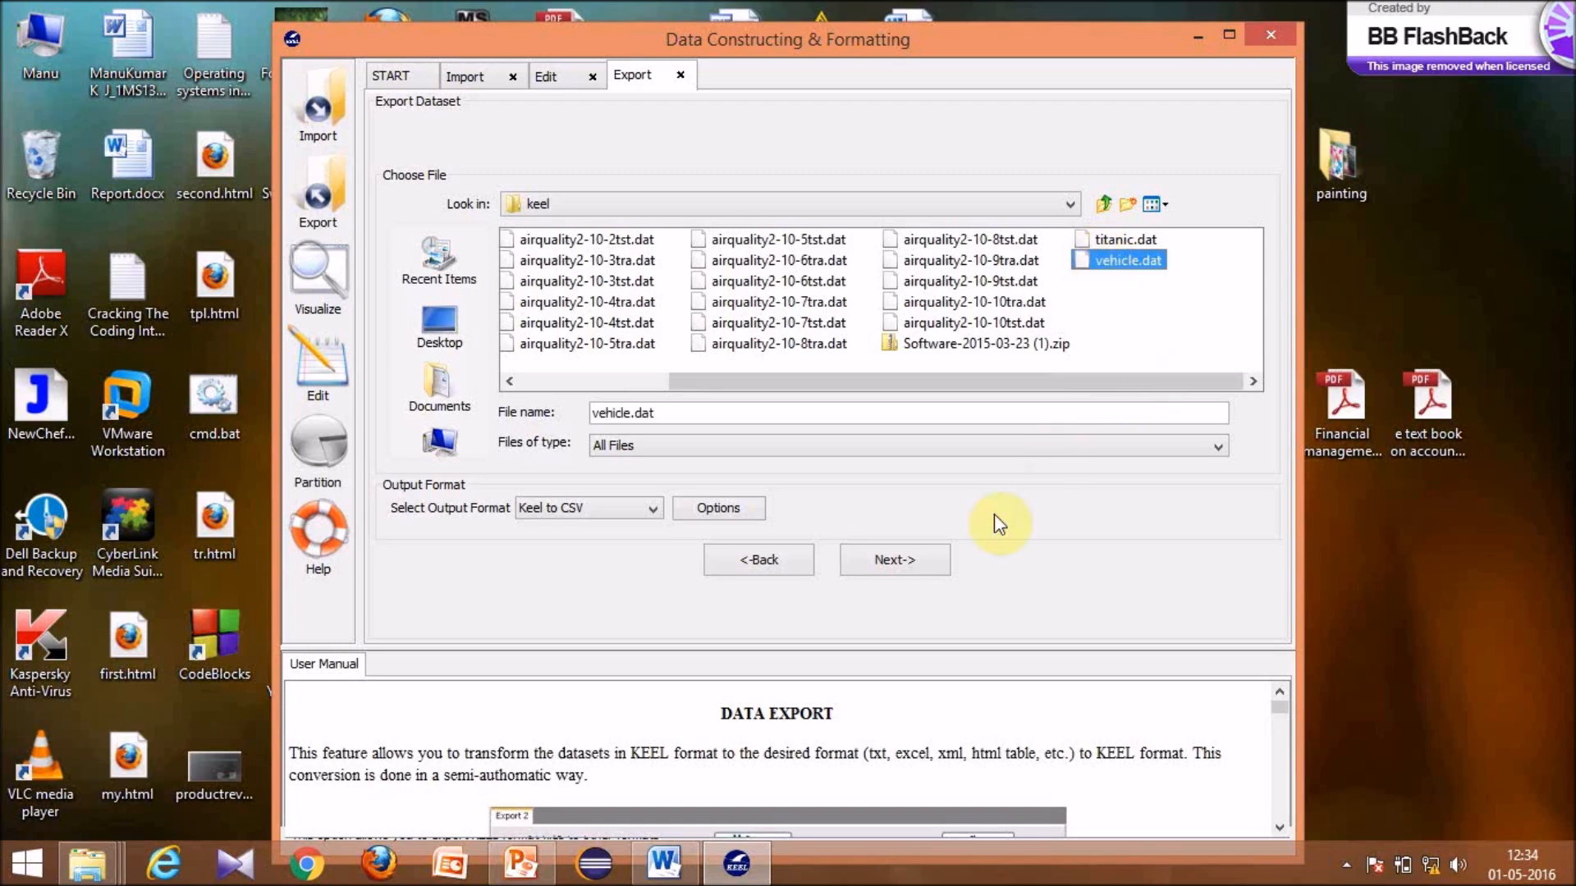
- Preview the CSV conversion and save the exported file as vehicle.csv in the keel folder
click(935, 563)
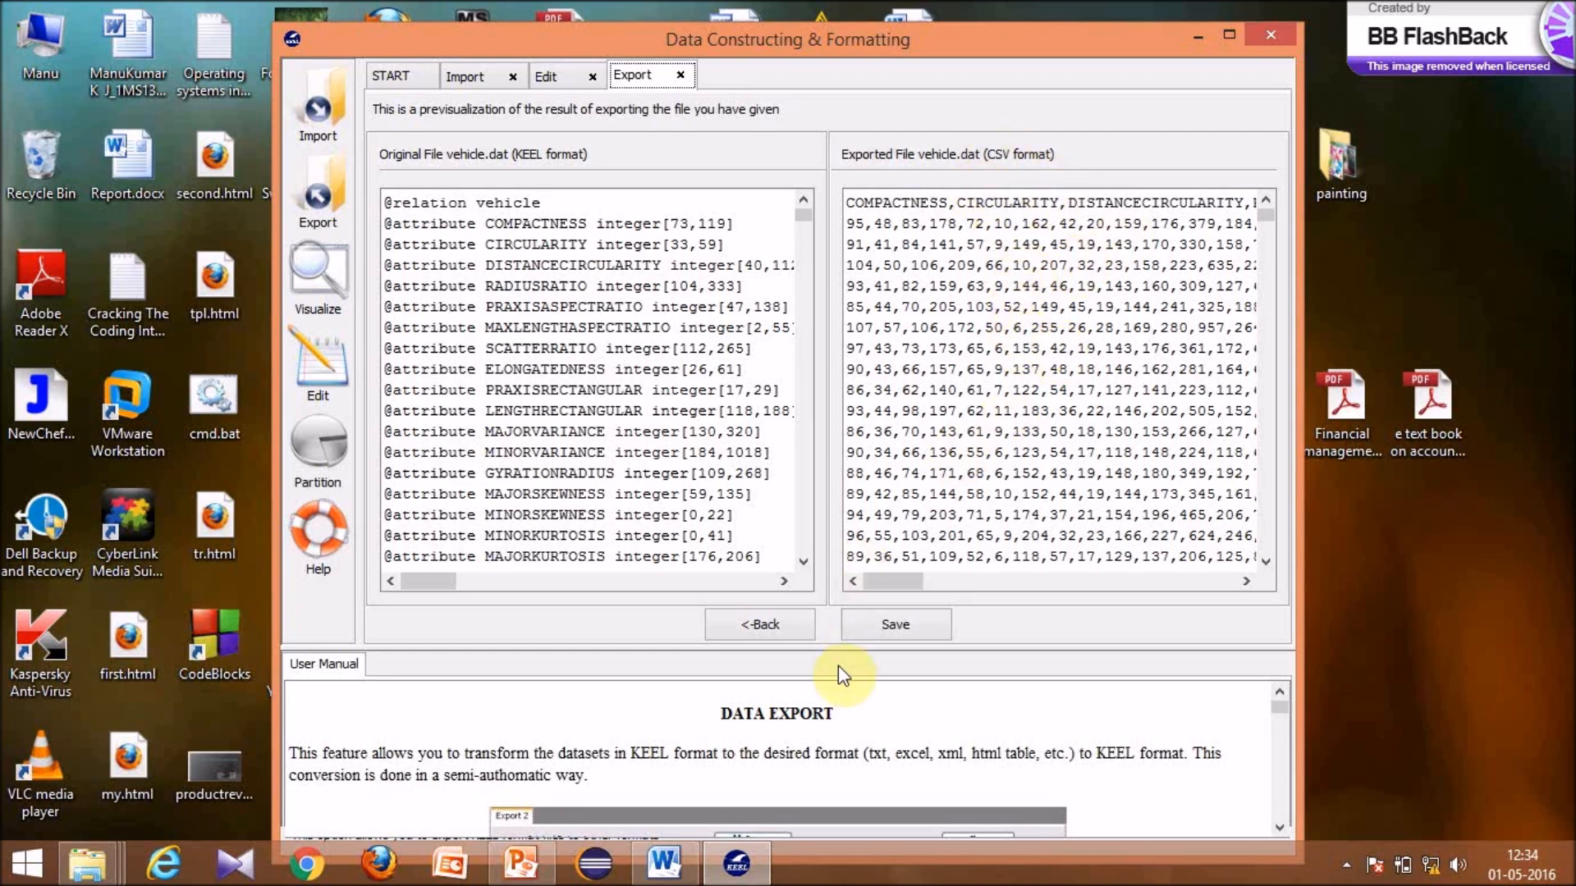
click(904, 621)
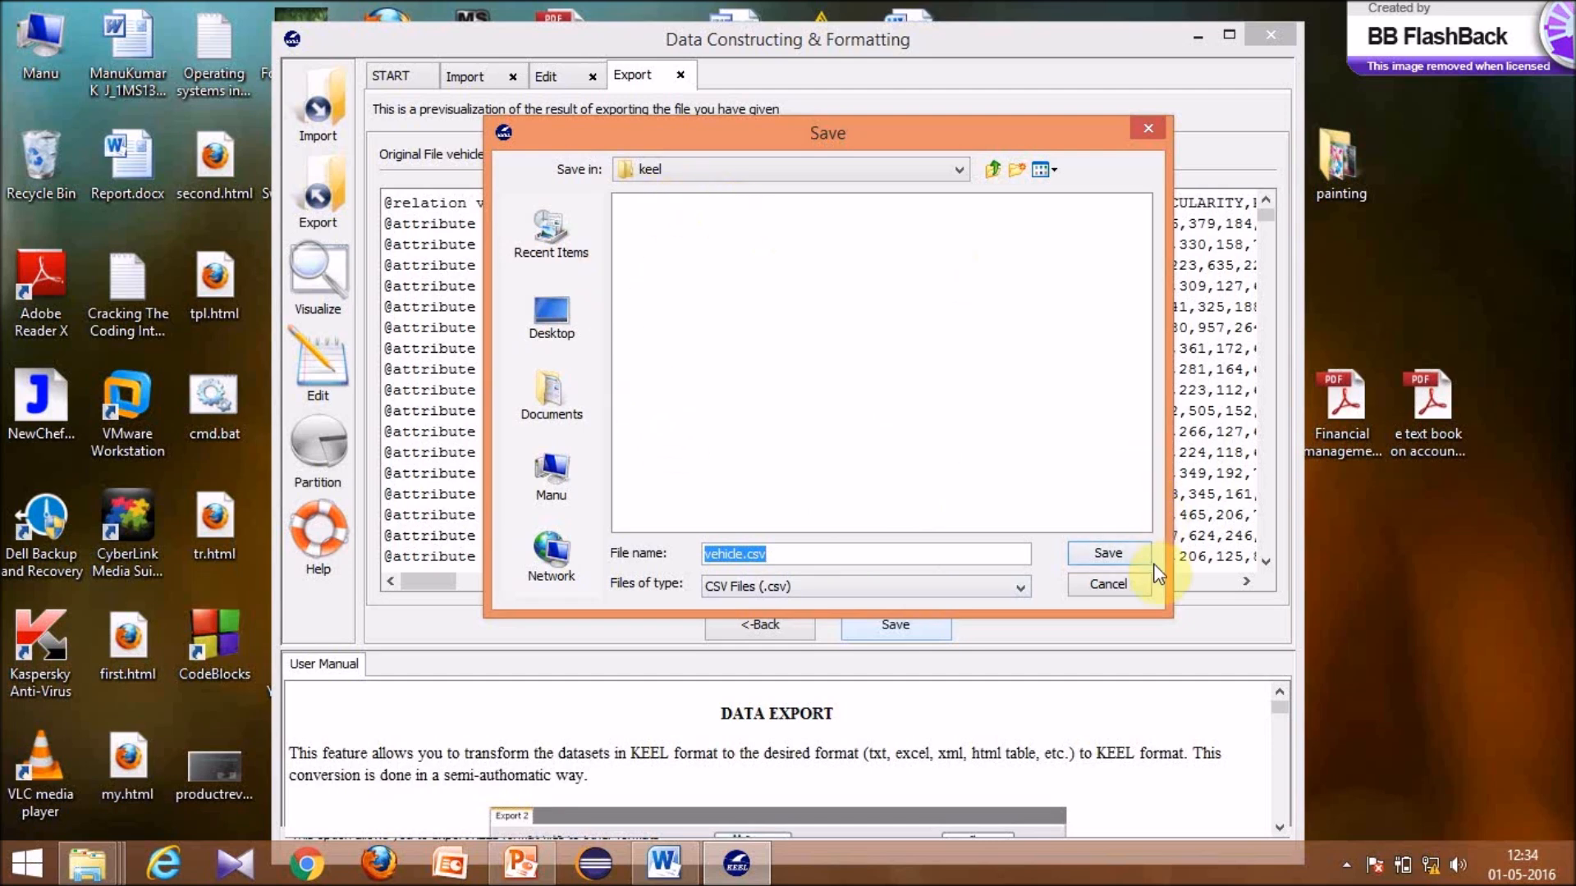
click(1133, 552)
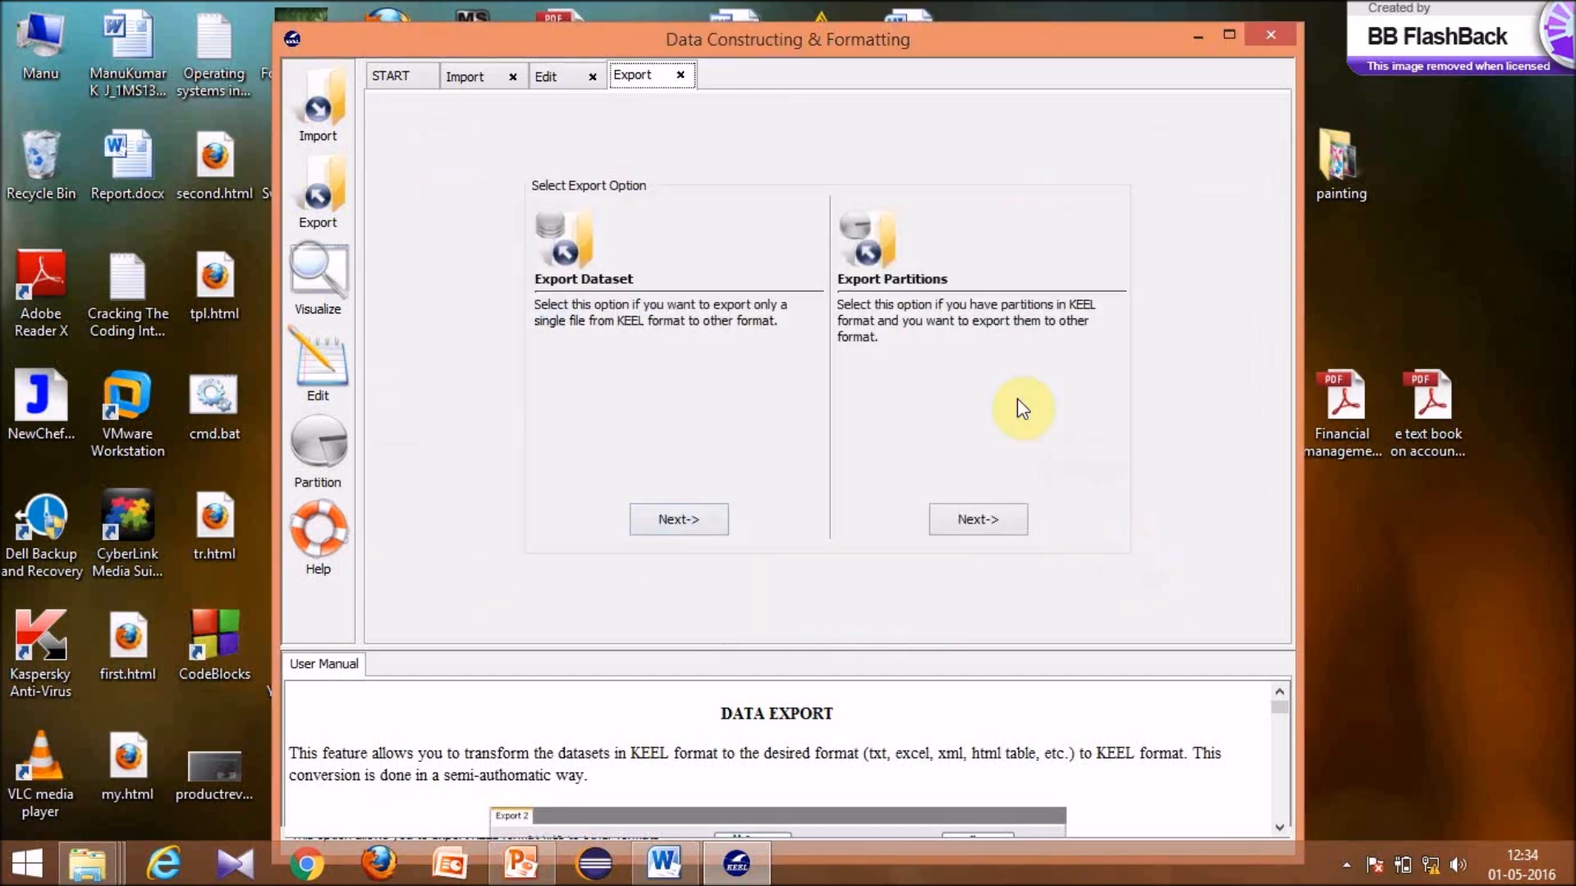
- Open Visualize Data from the start page and load vehicle.dat from the keel folder
click(404, 76)
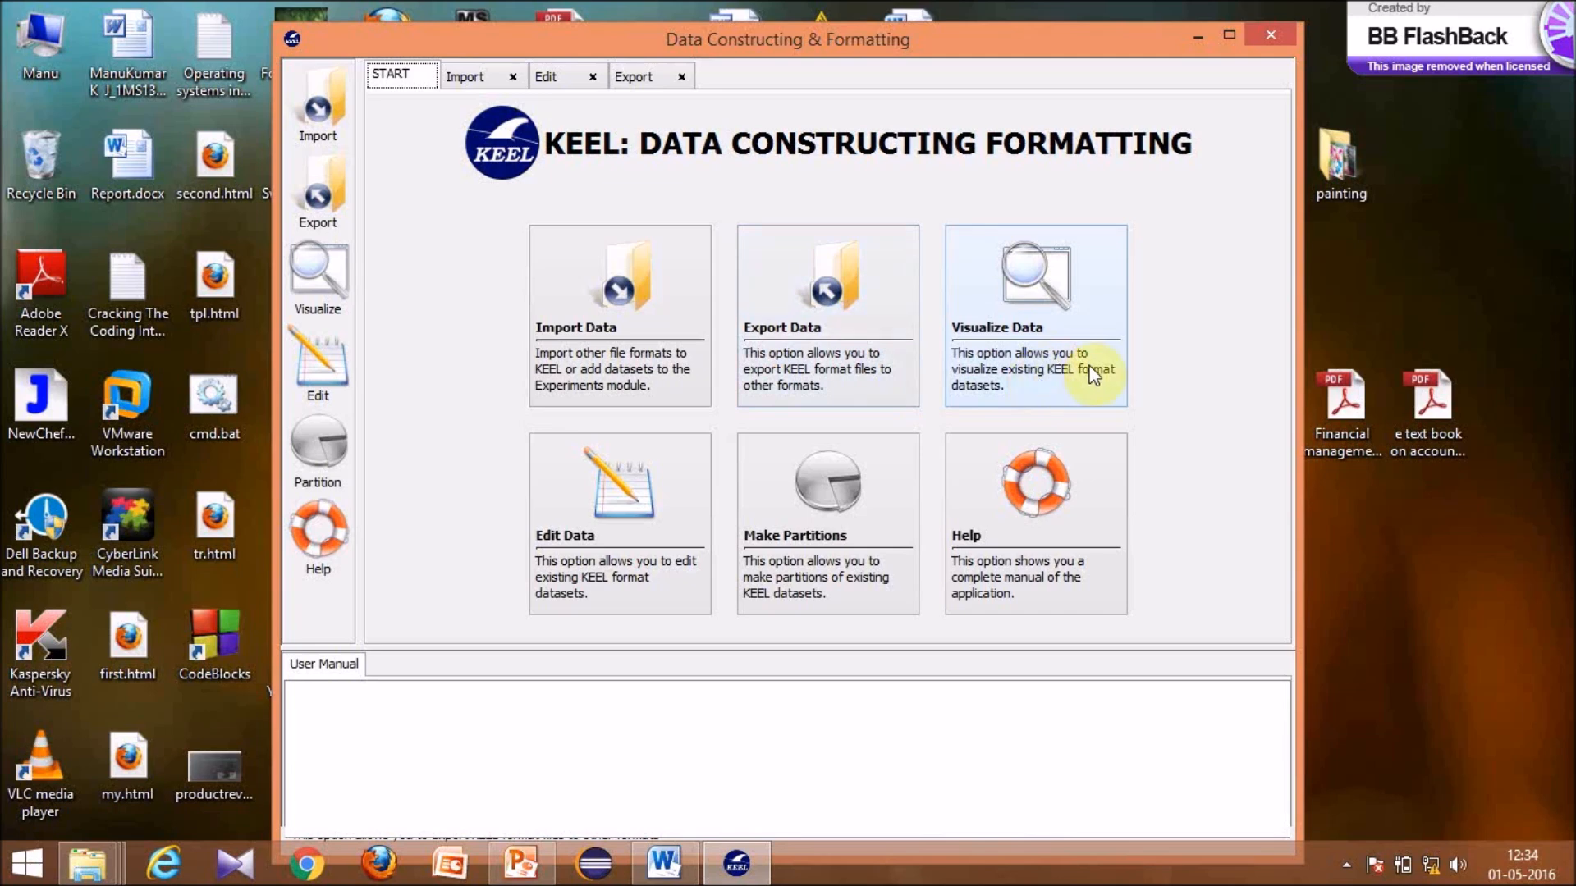
click(1061, 300)
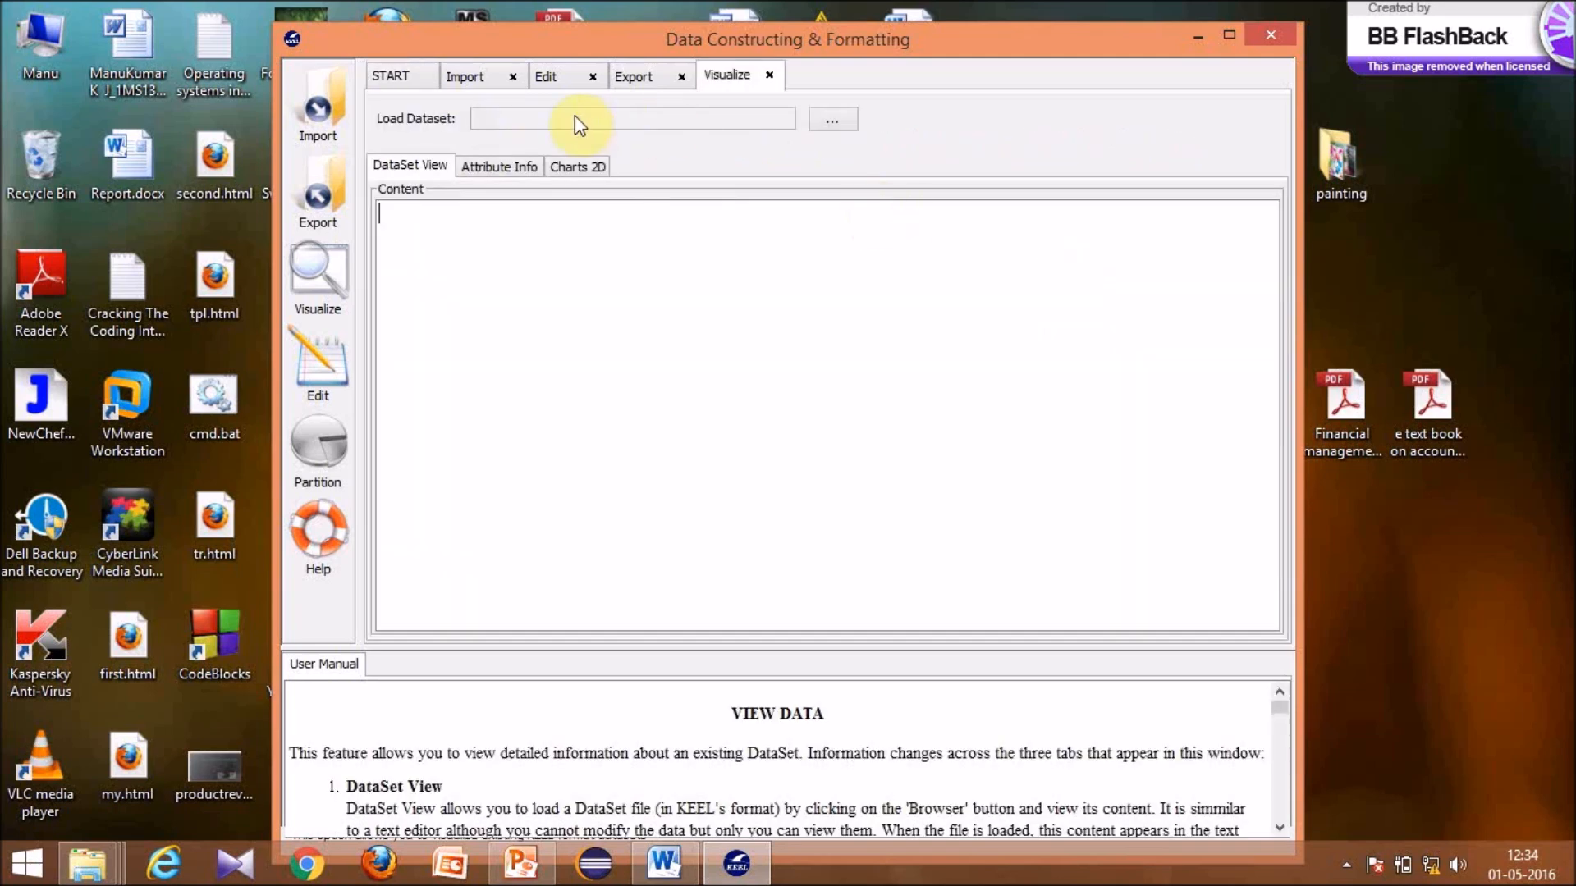
click(829, 121)
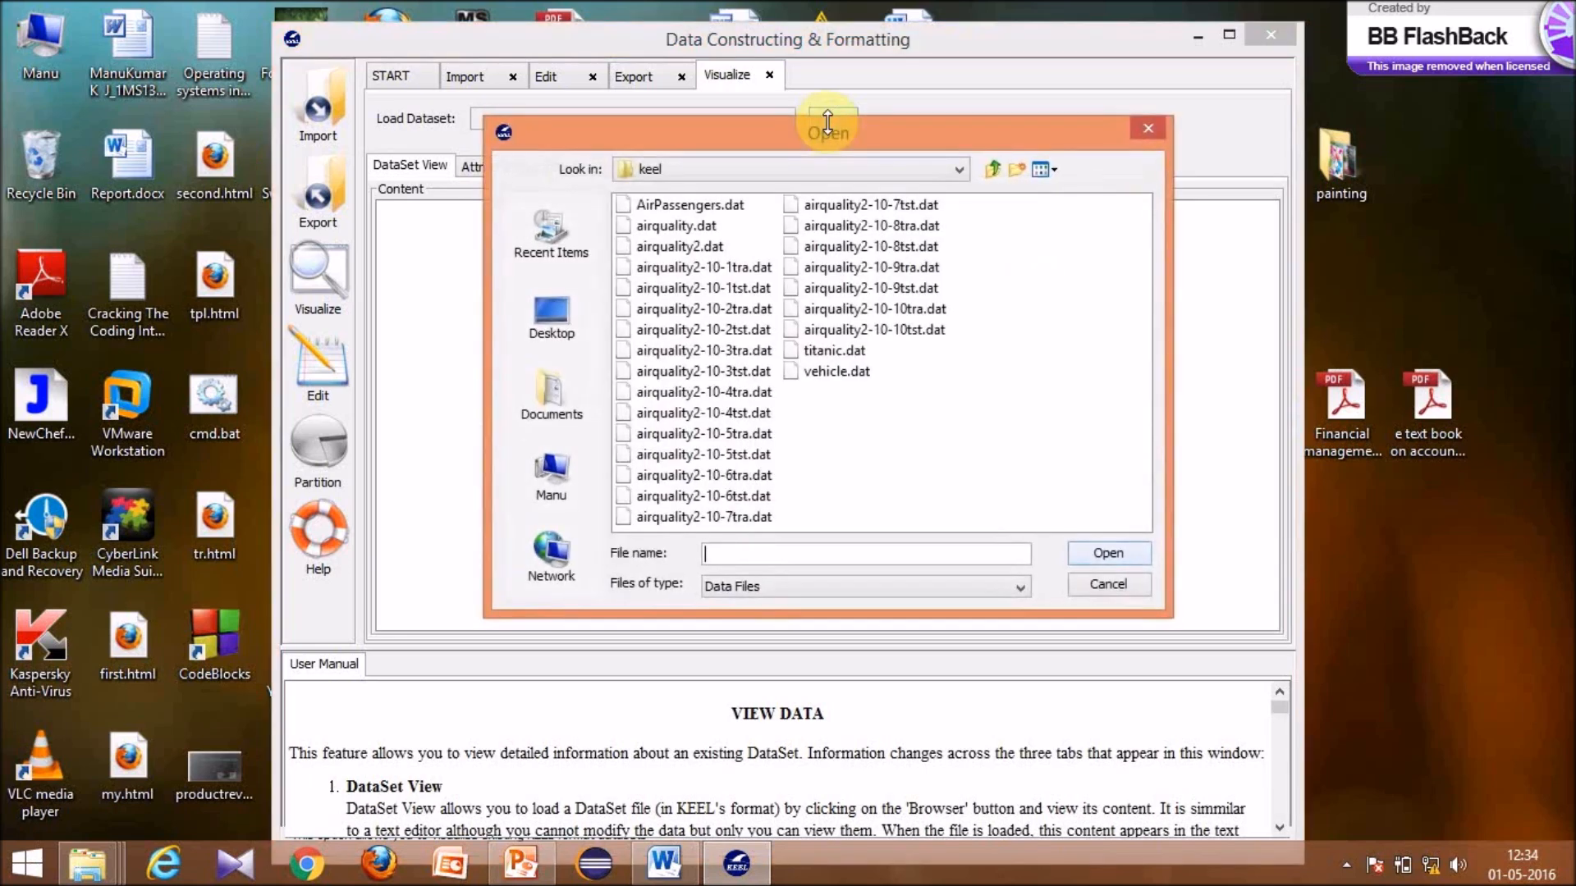
click(835, 371)
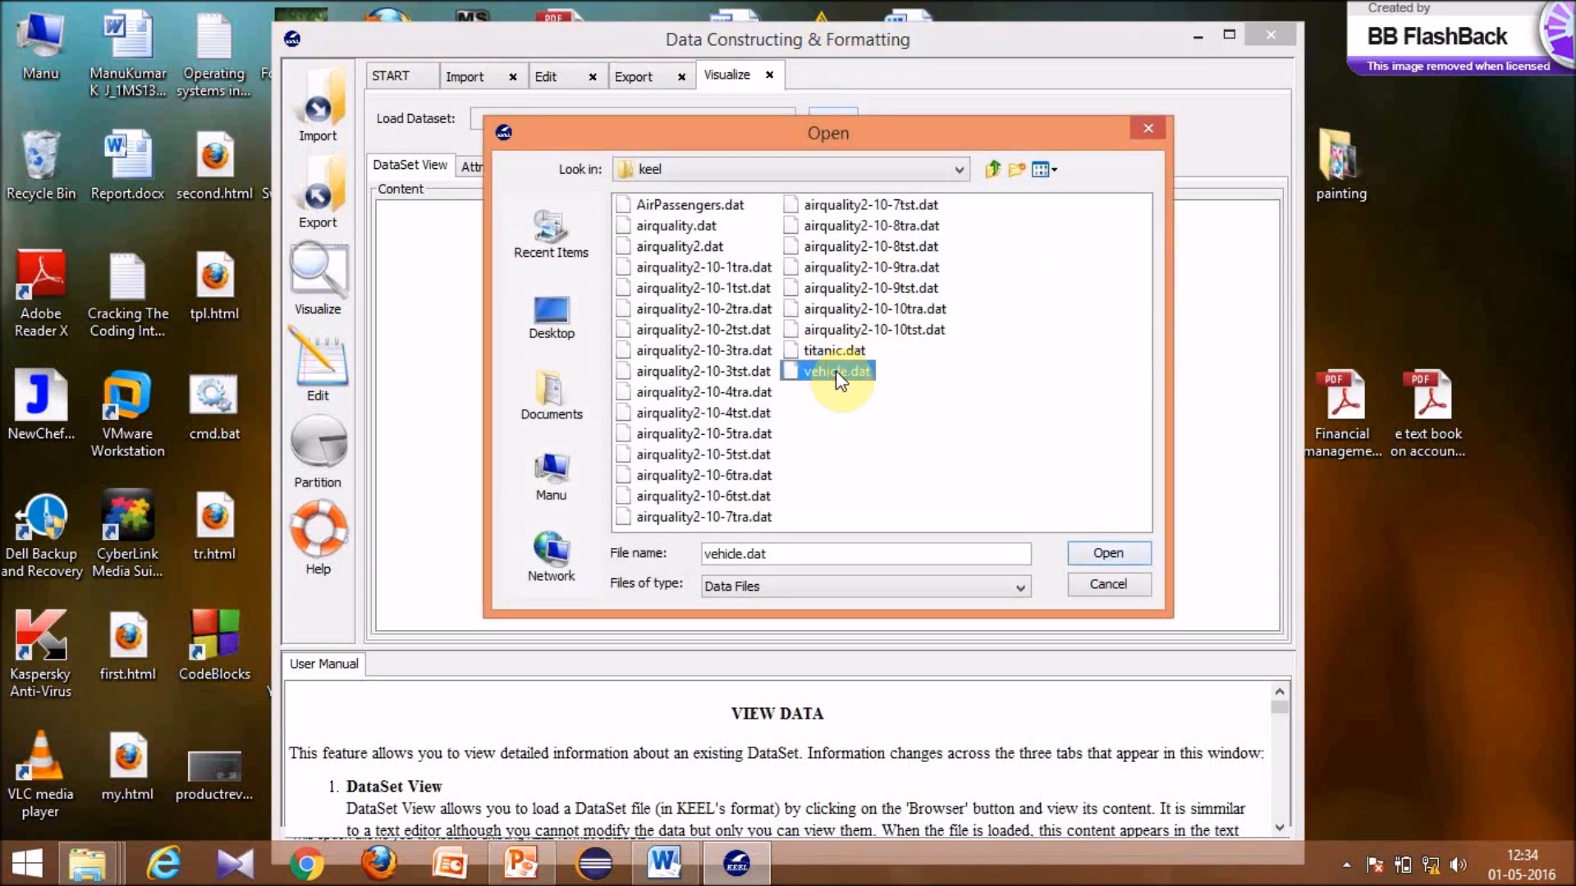
click(1118, 554)
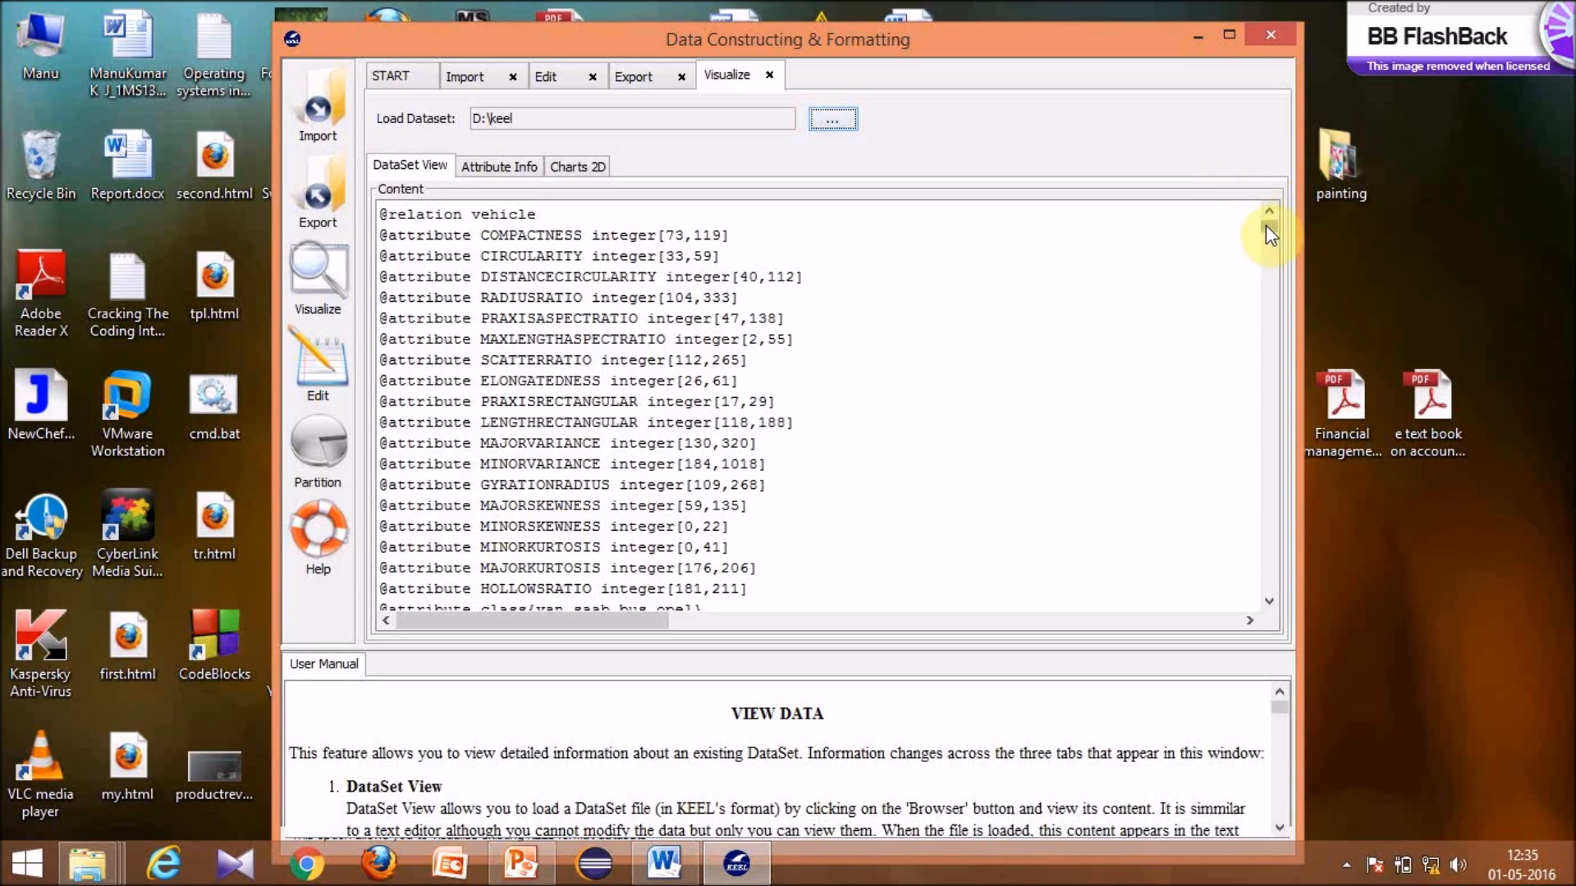
- Examine the dataset's content and the attribute information and graphs for CIRCULARITY, RADIUSRATIO and PRAXISASPECTRATIO
mouse_move(1265, 231)
mouse_down()
mouse_move(1273, 251)
mouse_move(1273, 217)
mouse_up()
click(512, 169)
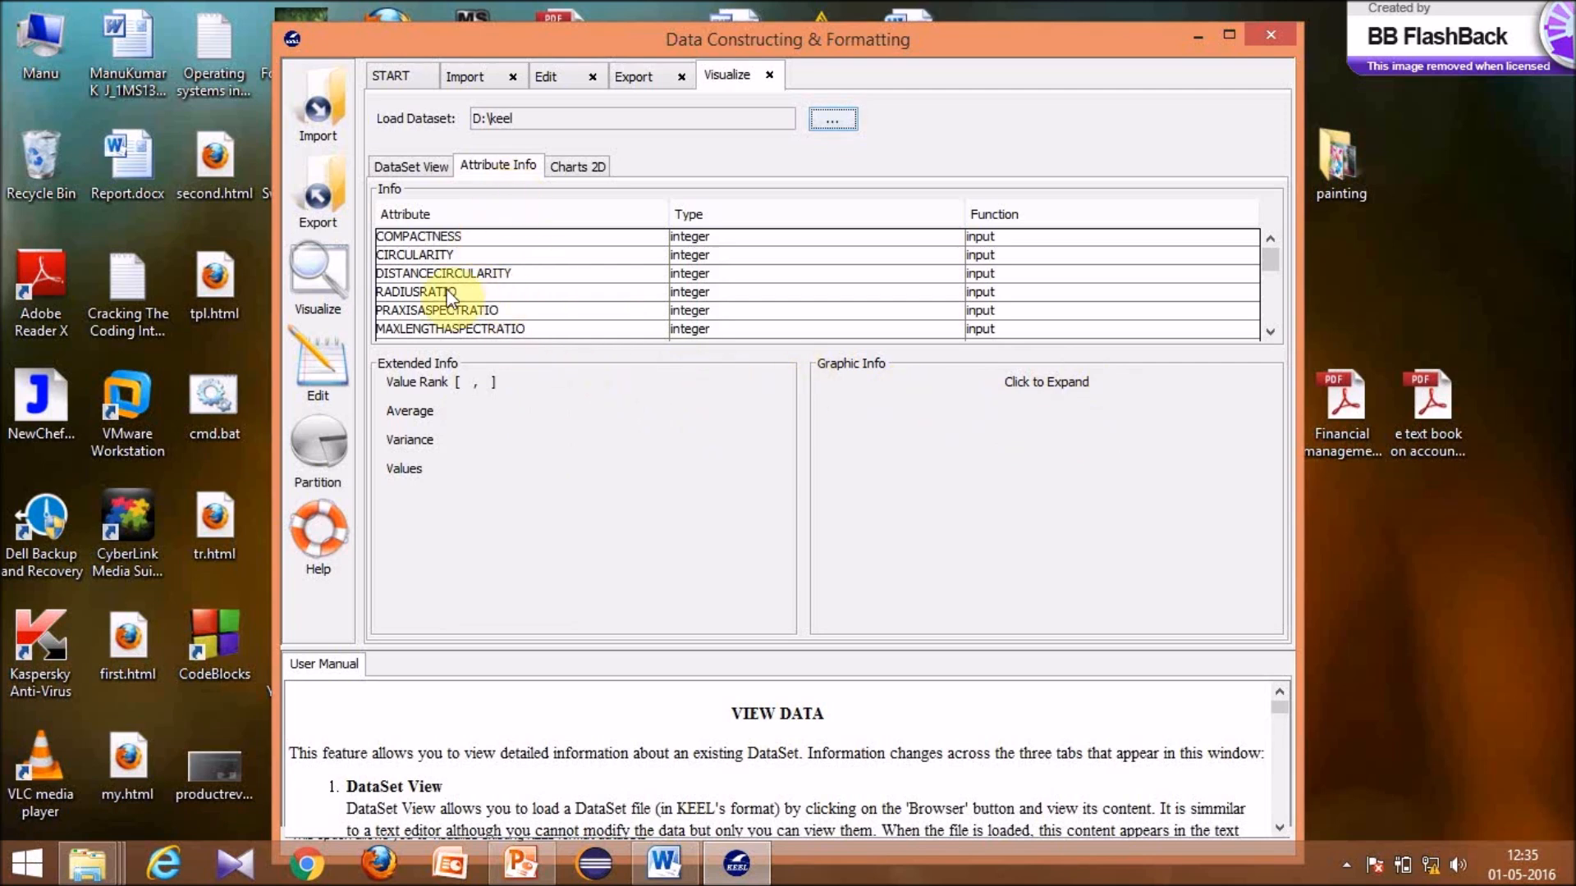
click(414, 257)
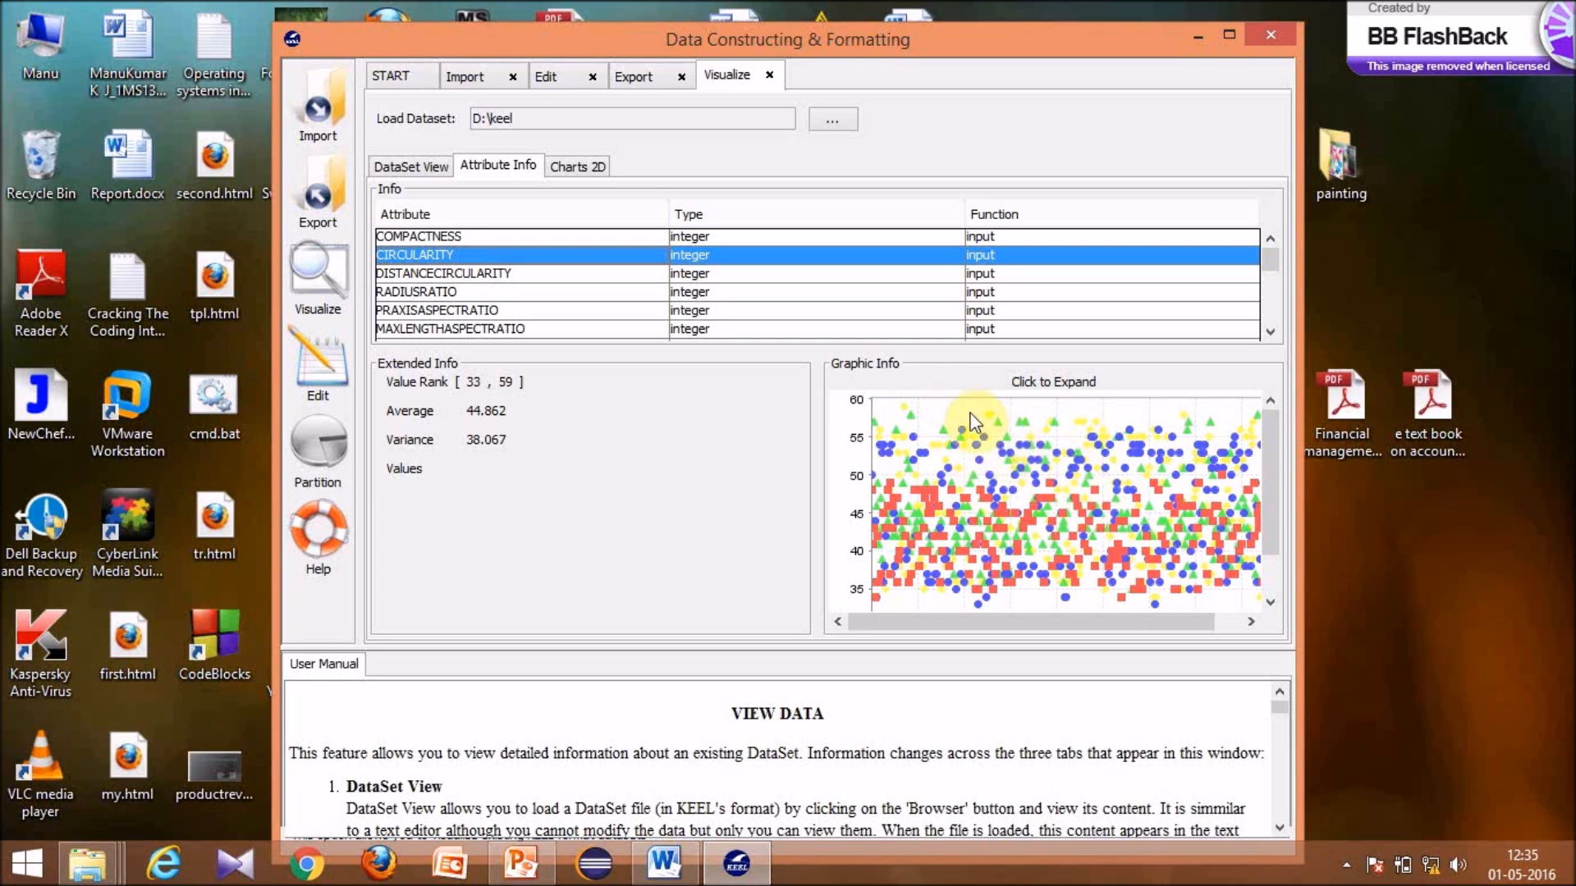
click(437, 294)
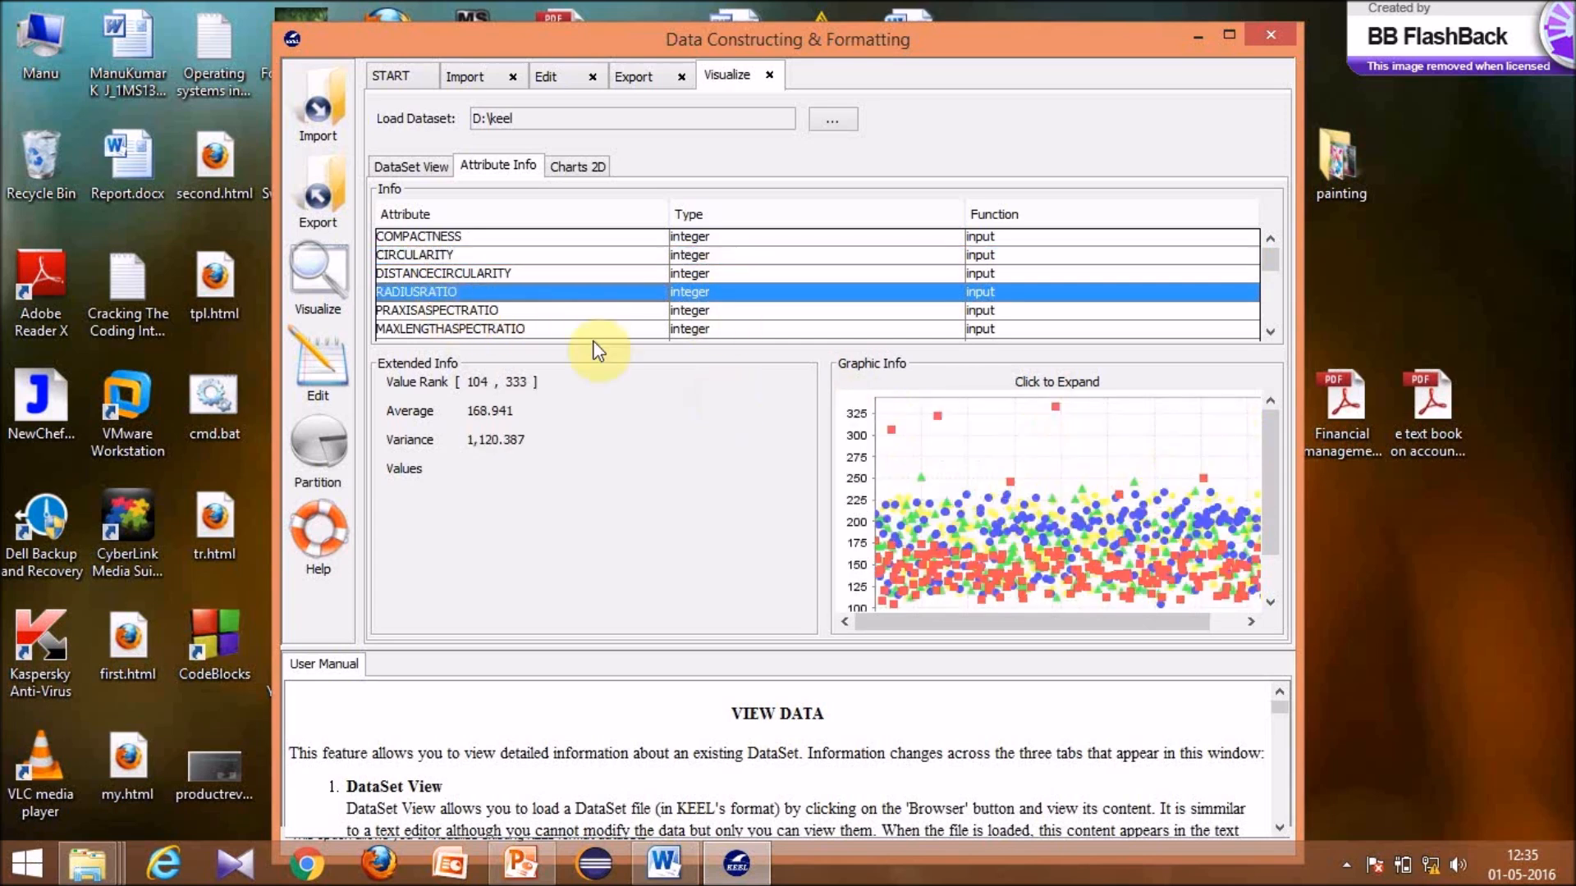
click(500, 314)
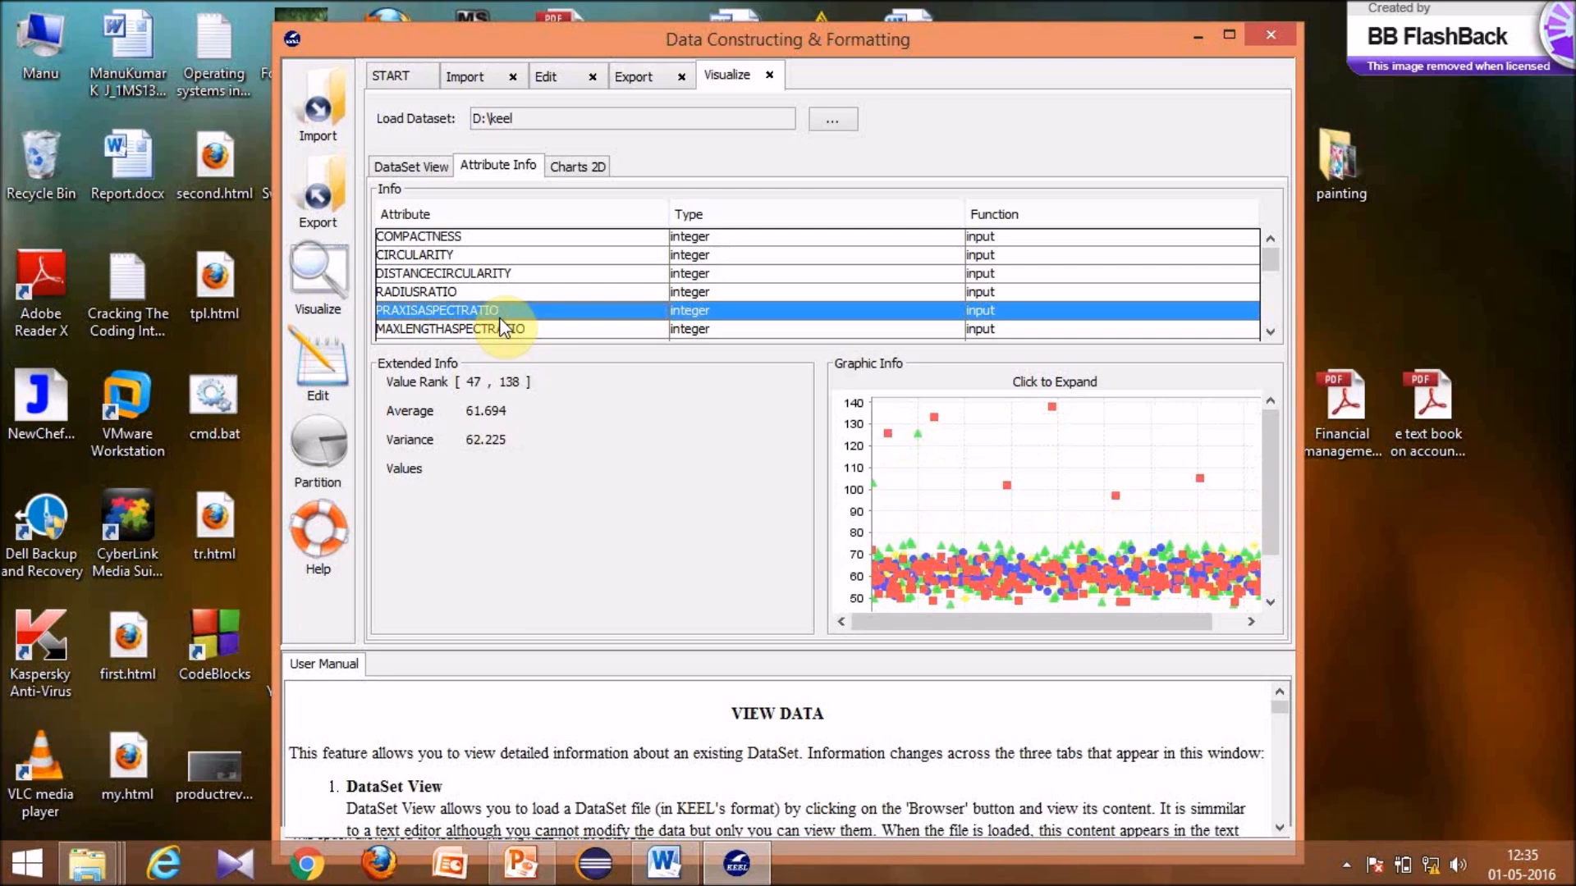
- Plot a 2D chart of COMPACTNESS against RADIUSRATIO, look it over, and return to the start page
click(588, 168)
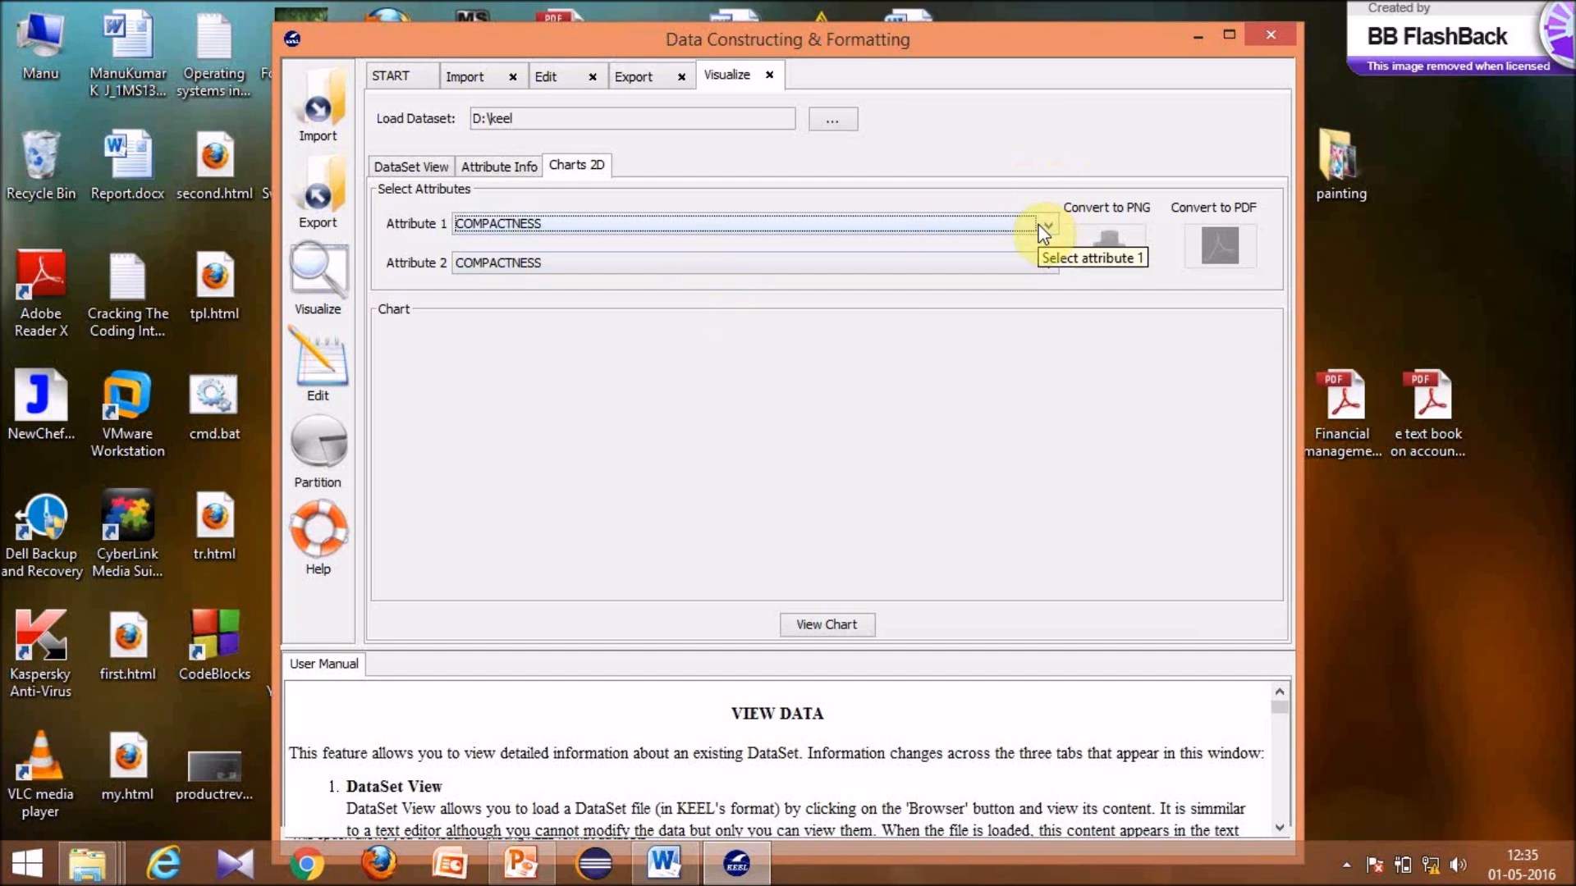
click(1042, 264)
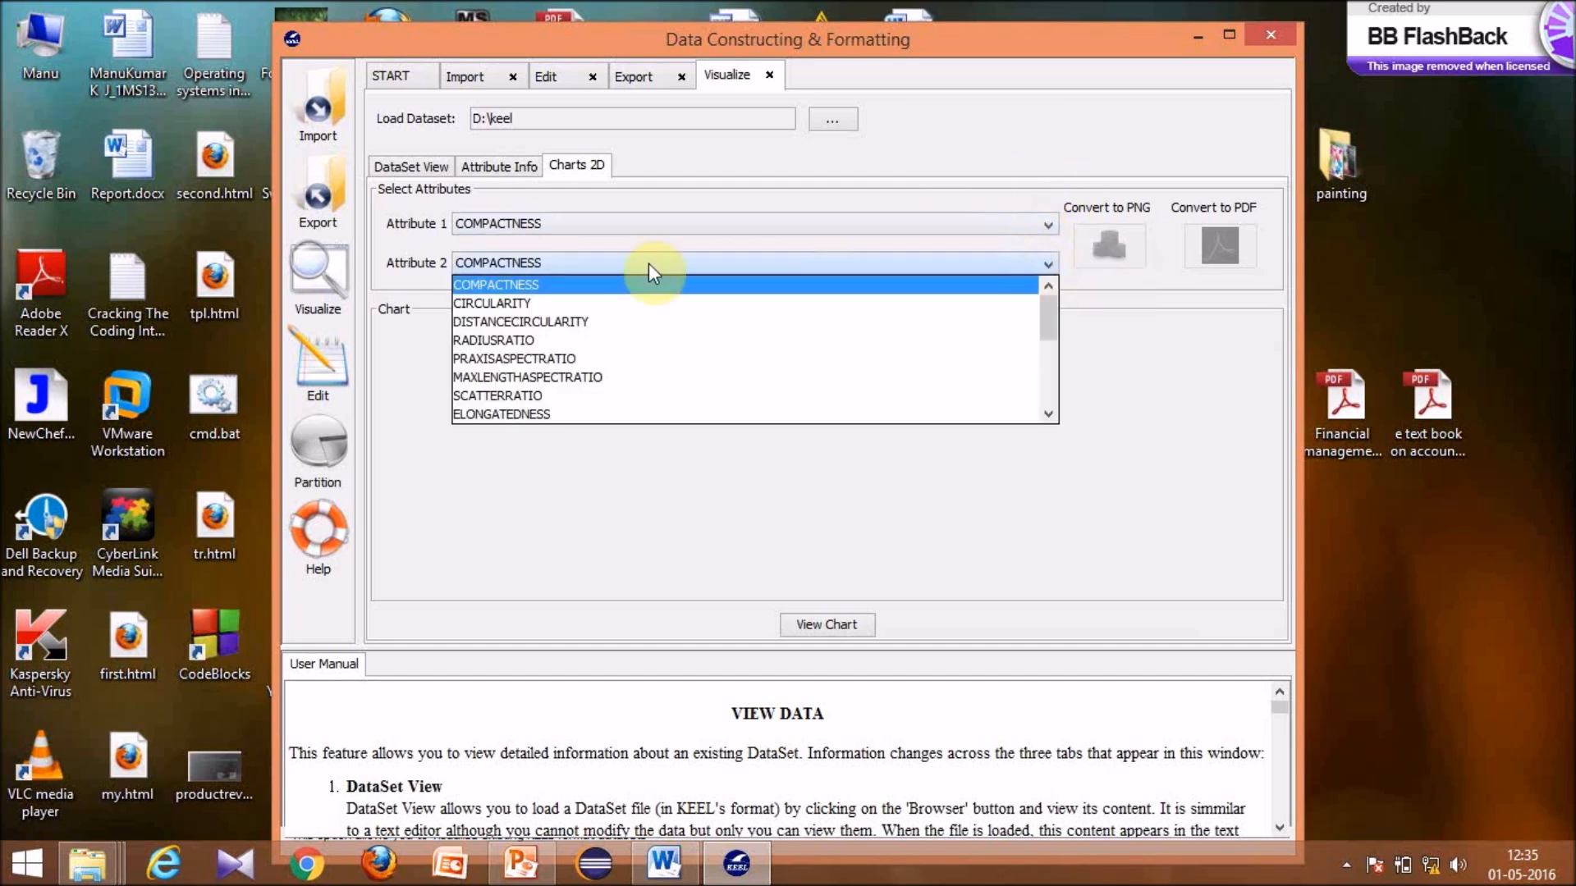
click(562, 339)
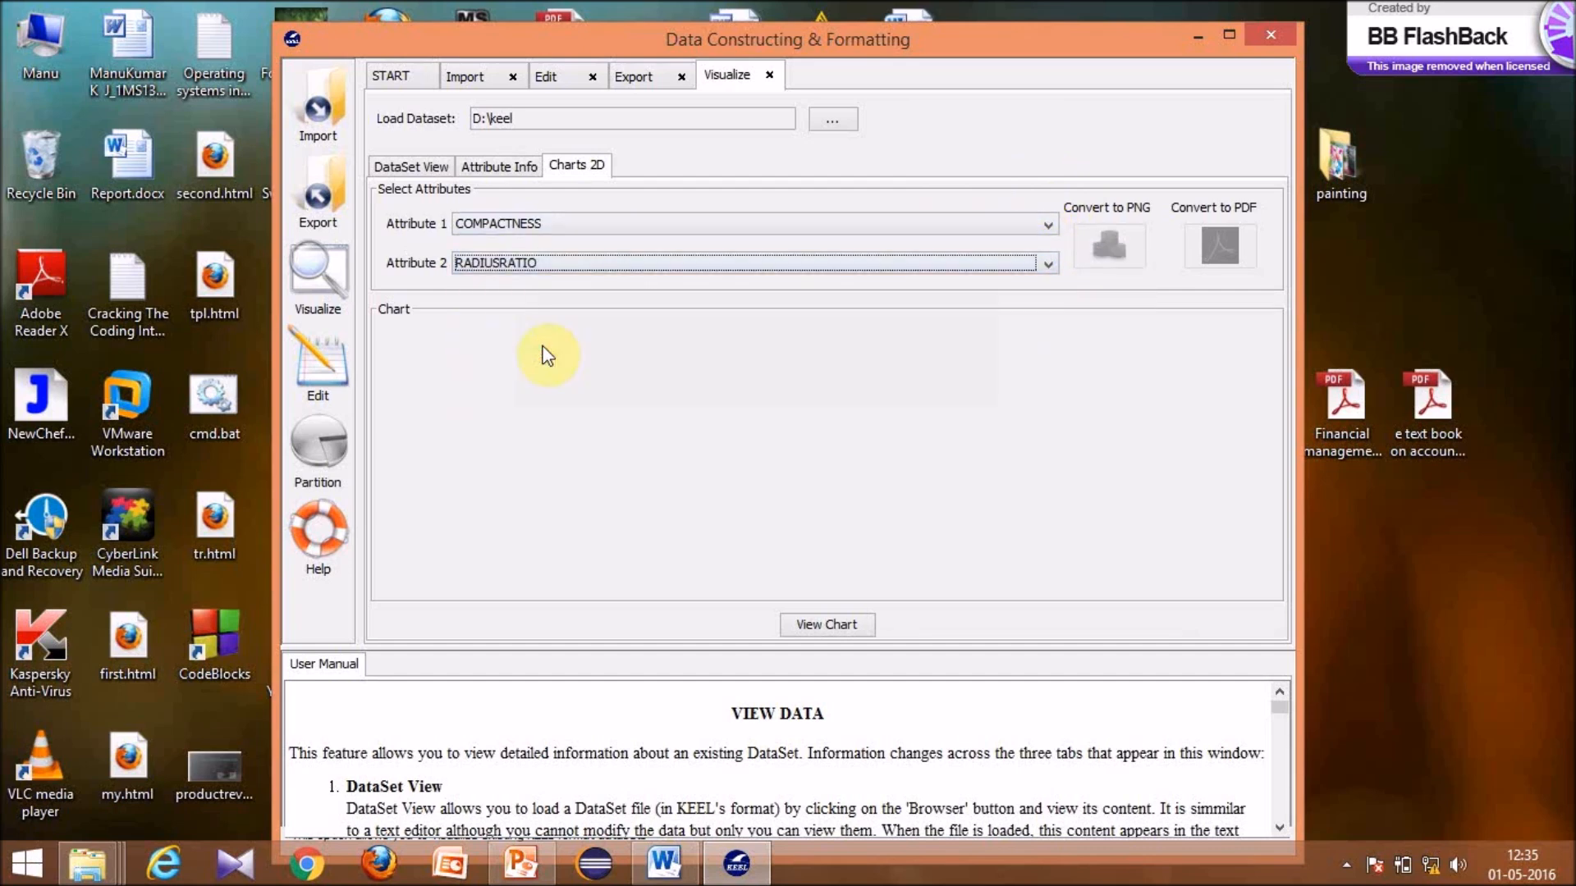
click(818, 631)
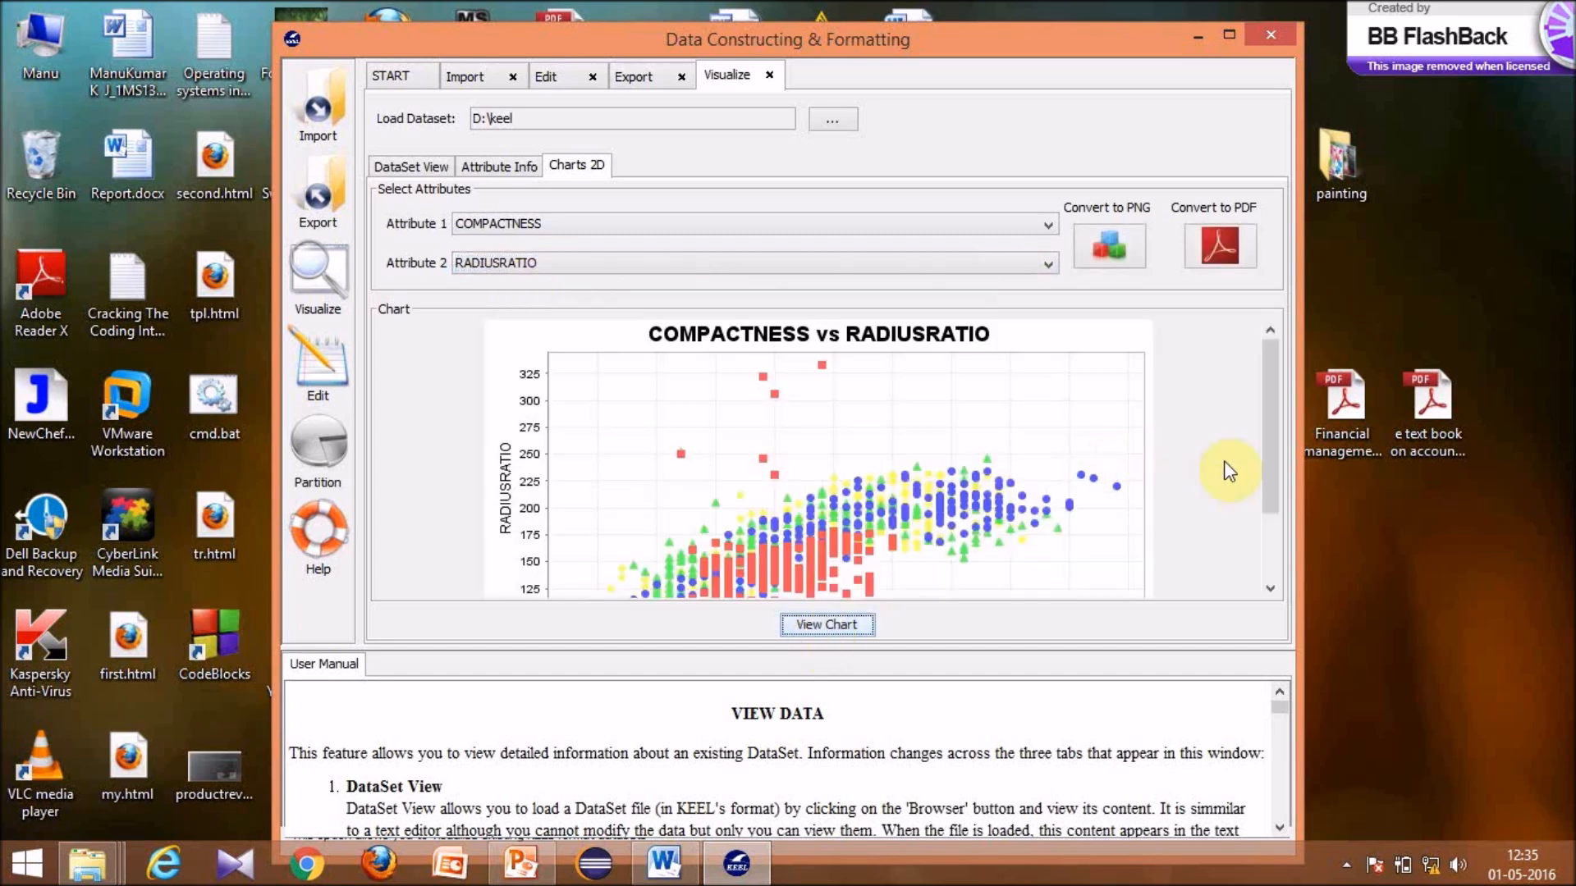
mouse_move(1274, 466)
mouse_down()
mouse_move(1282, 550)
mouse_move(1285, 460)
mouse_up()
click(382, 72)
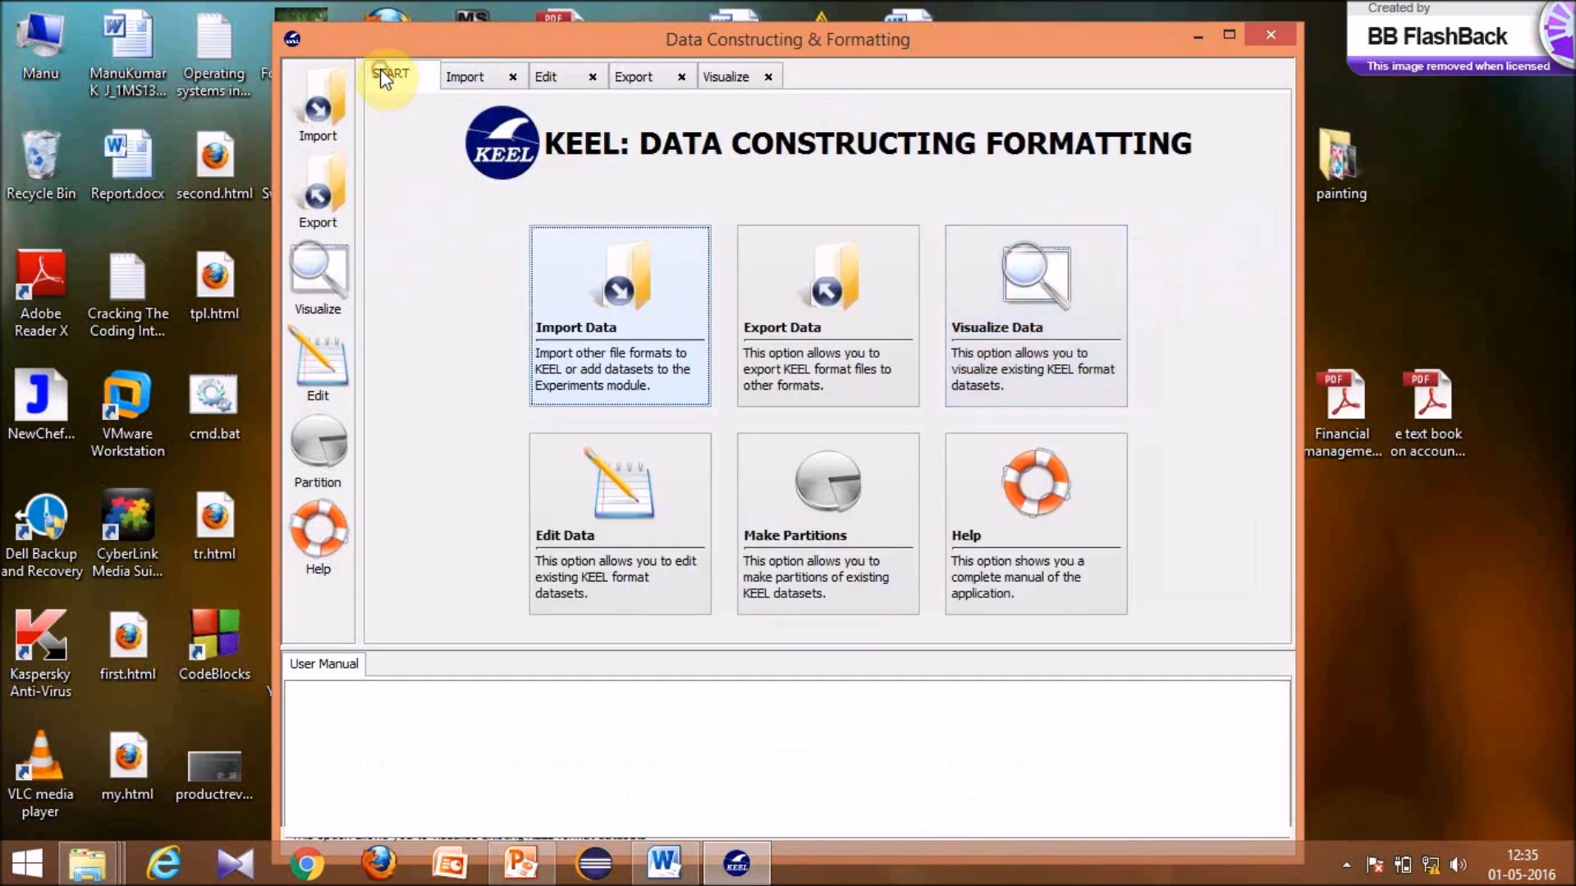
- Open Edit Data from the start page and load airquality.dat from the keel folder
click(691, 534)
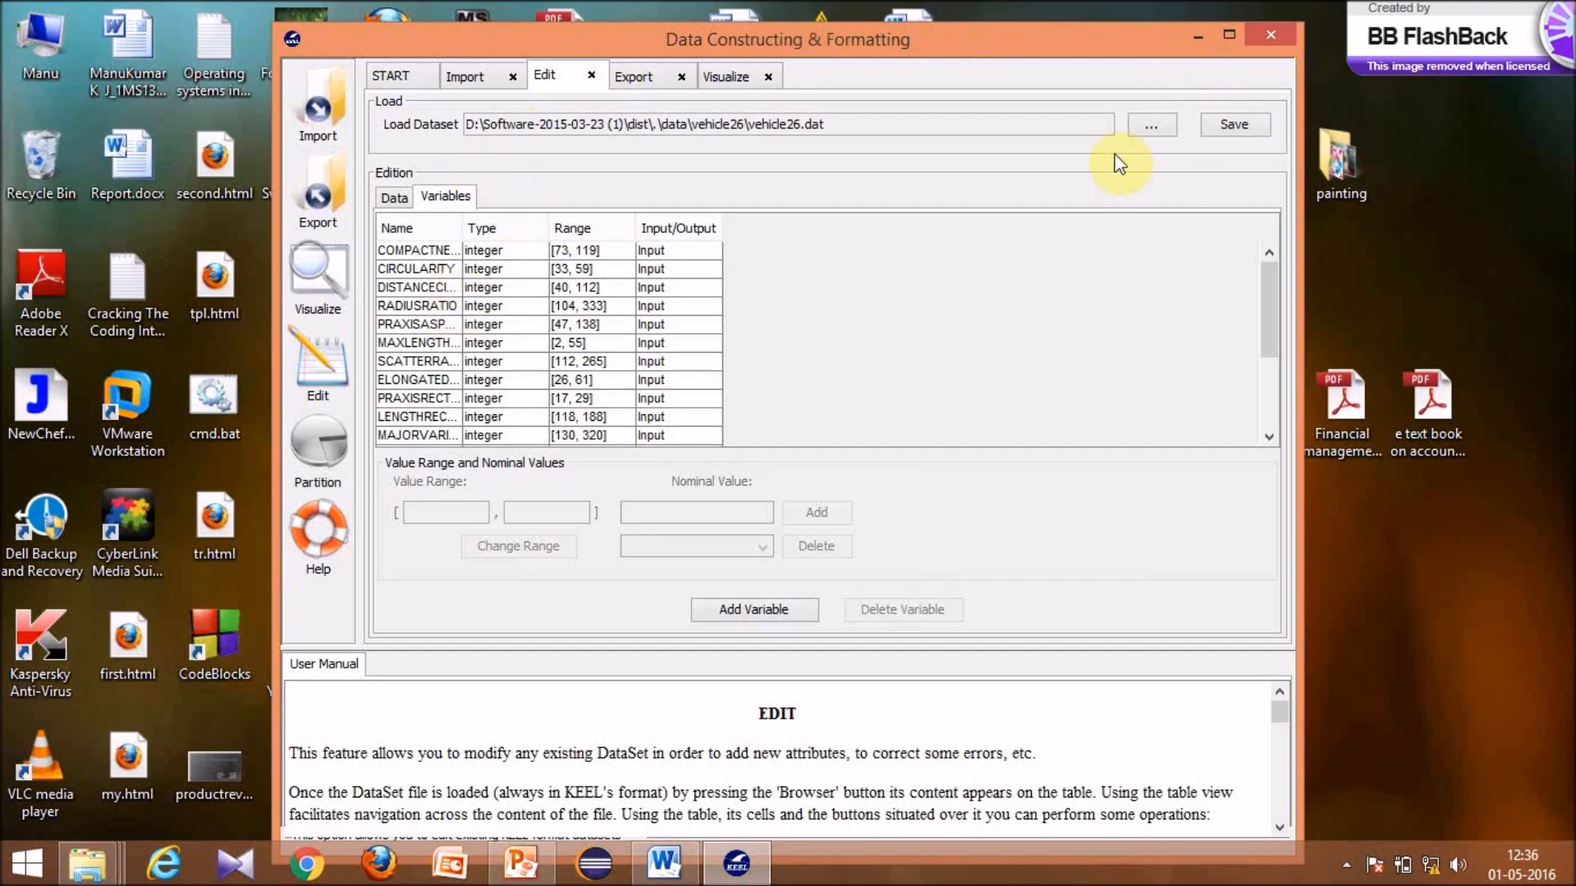
click(1153, 129)
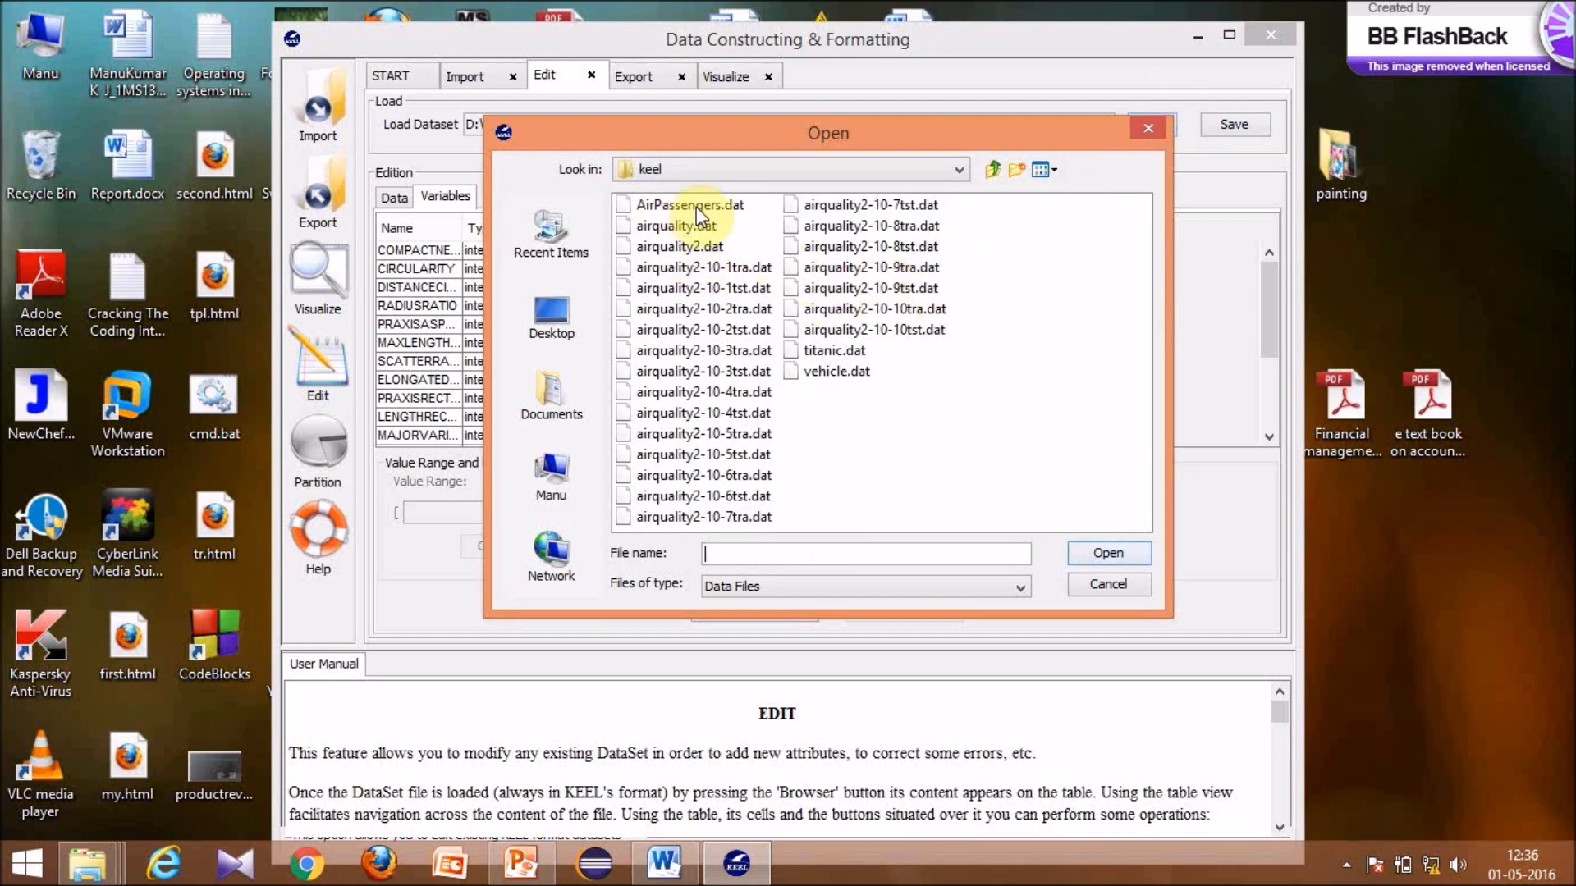
click(669, 226)
click(1106, 552)
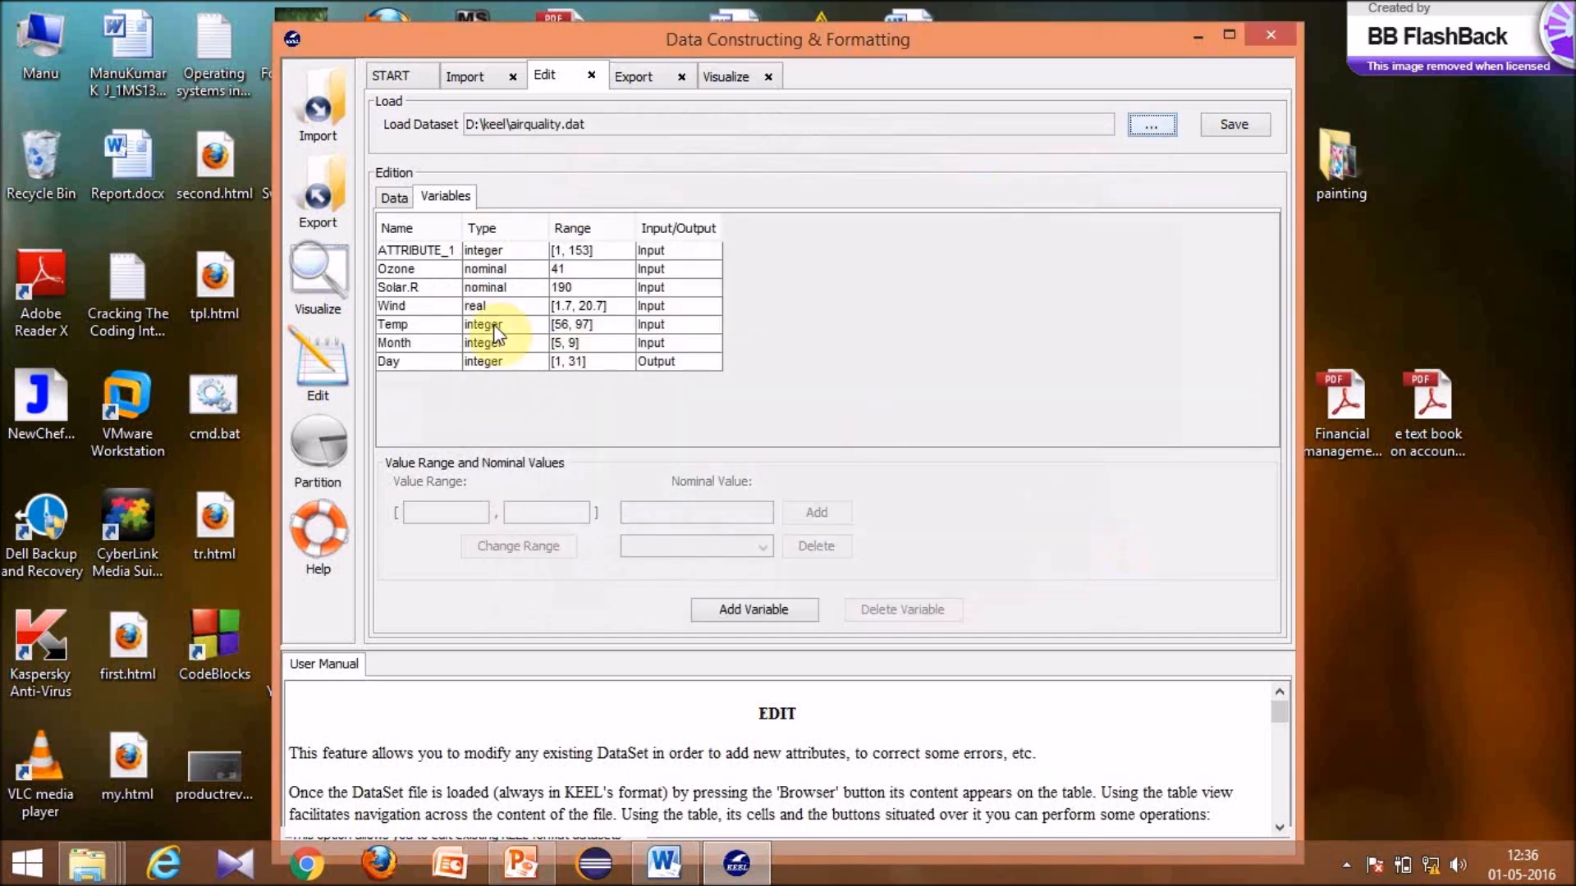
- Examine the airquality instances, the selectable Ozone values, the Wind value range and the variable definitions, and return to the start page
click(394, 199)
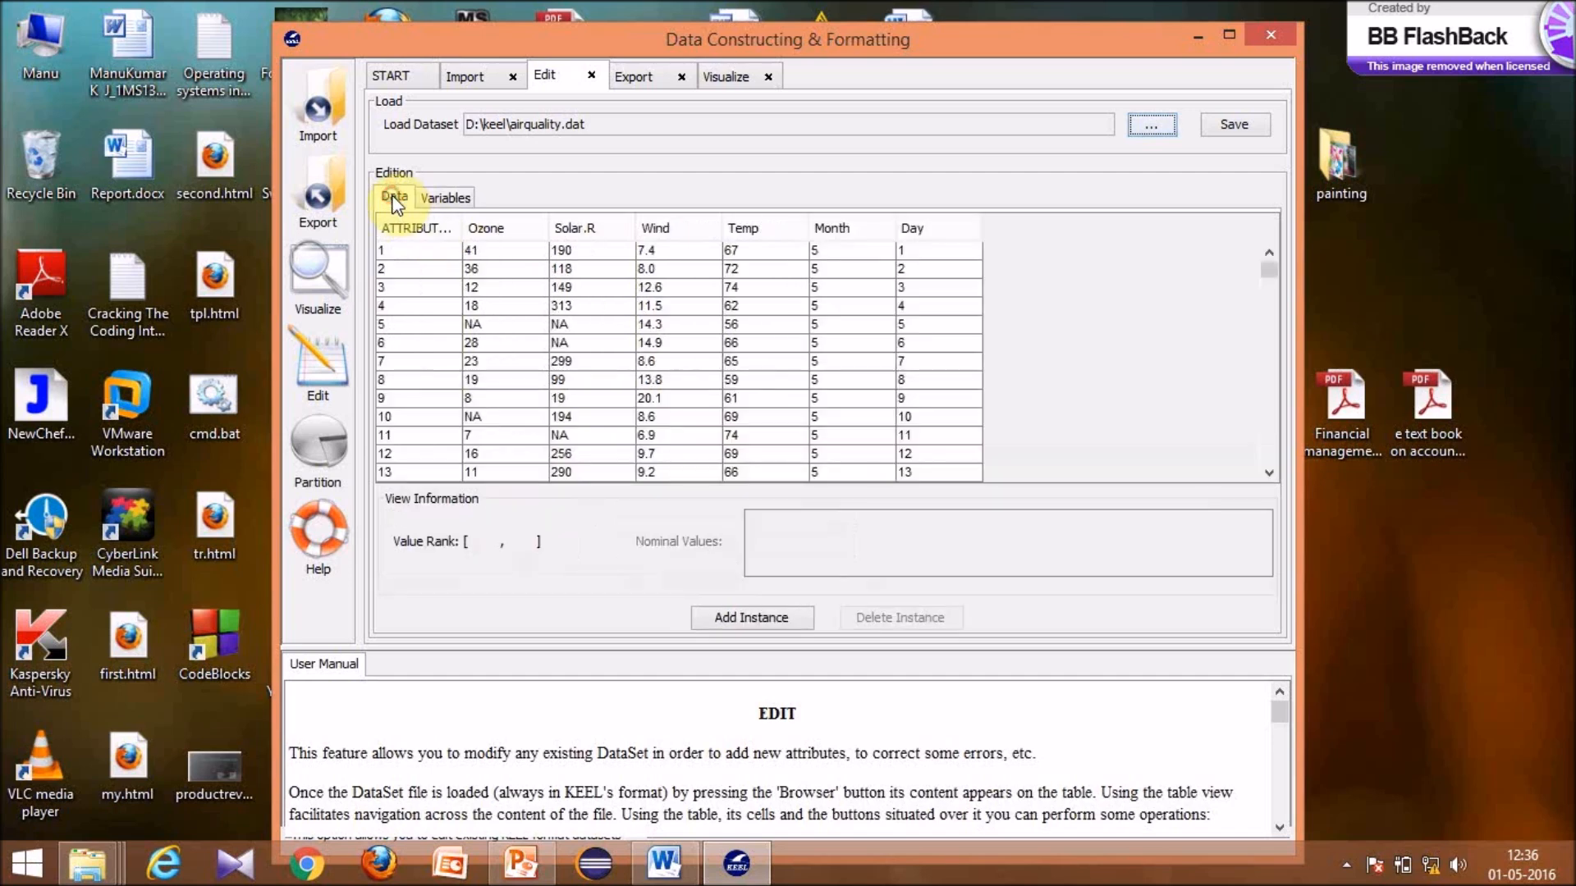
click(461, 327)
click(456, 327)
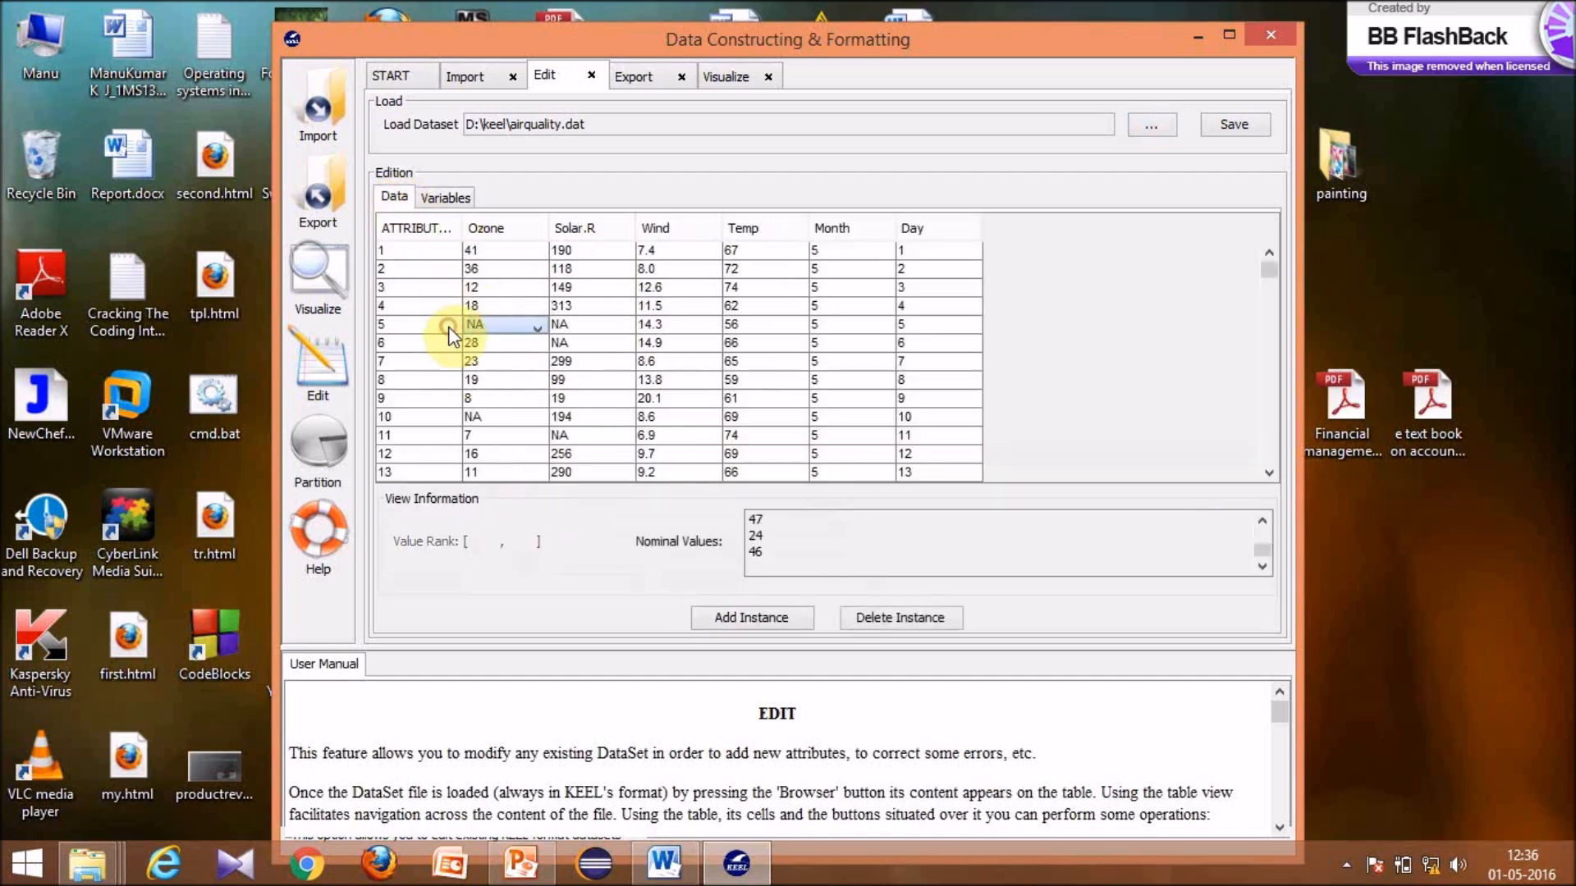
click(532, 328)
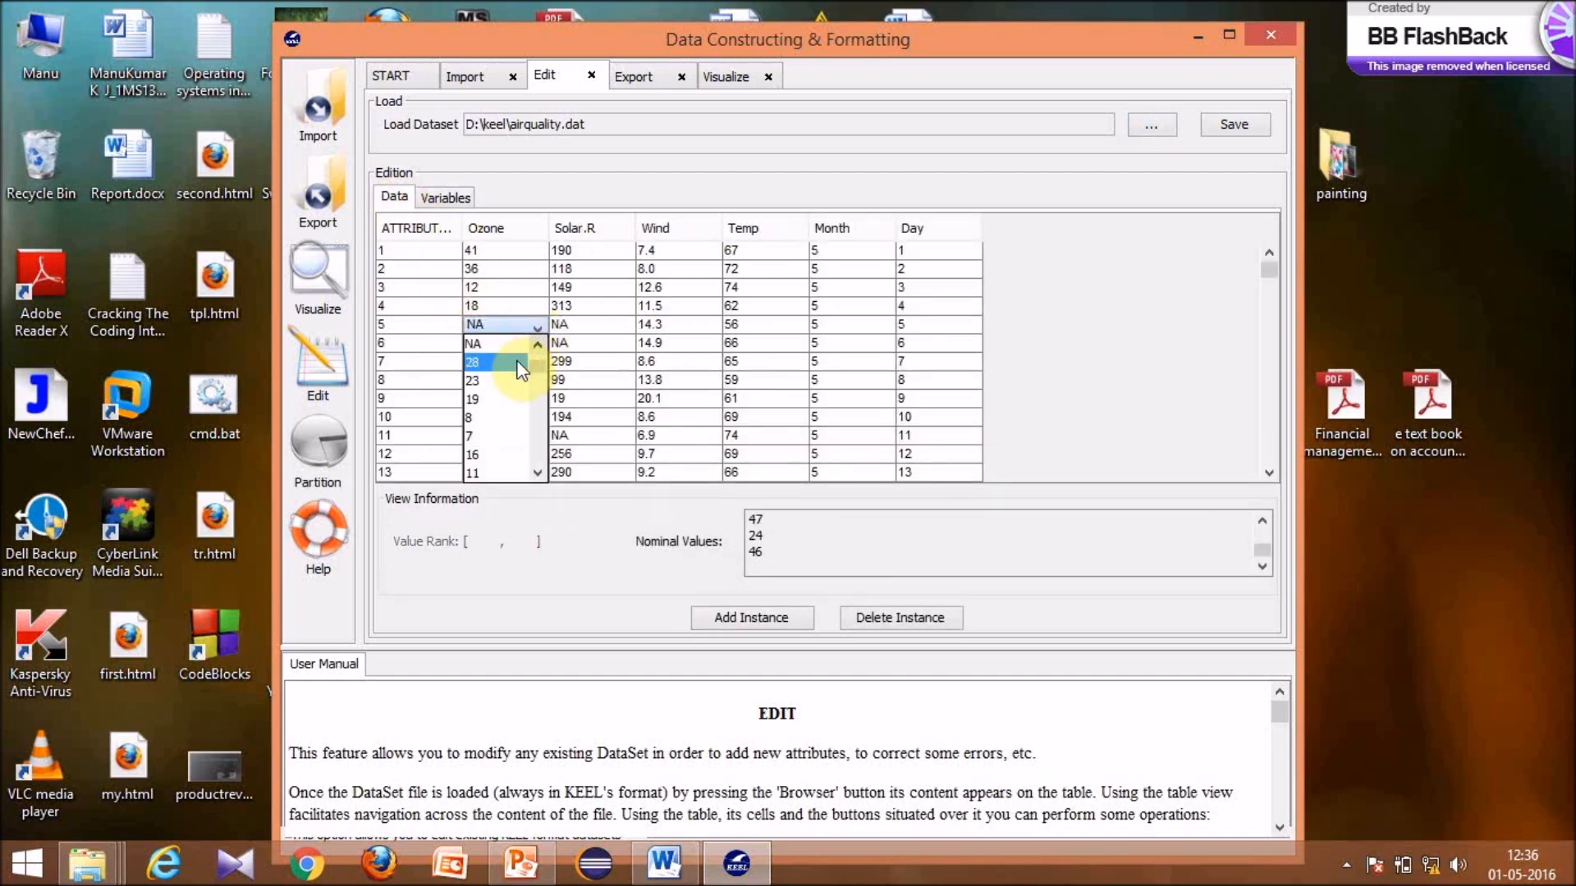
click(535, 637)
click(492, 539)
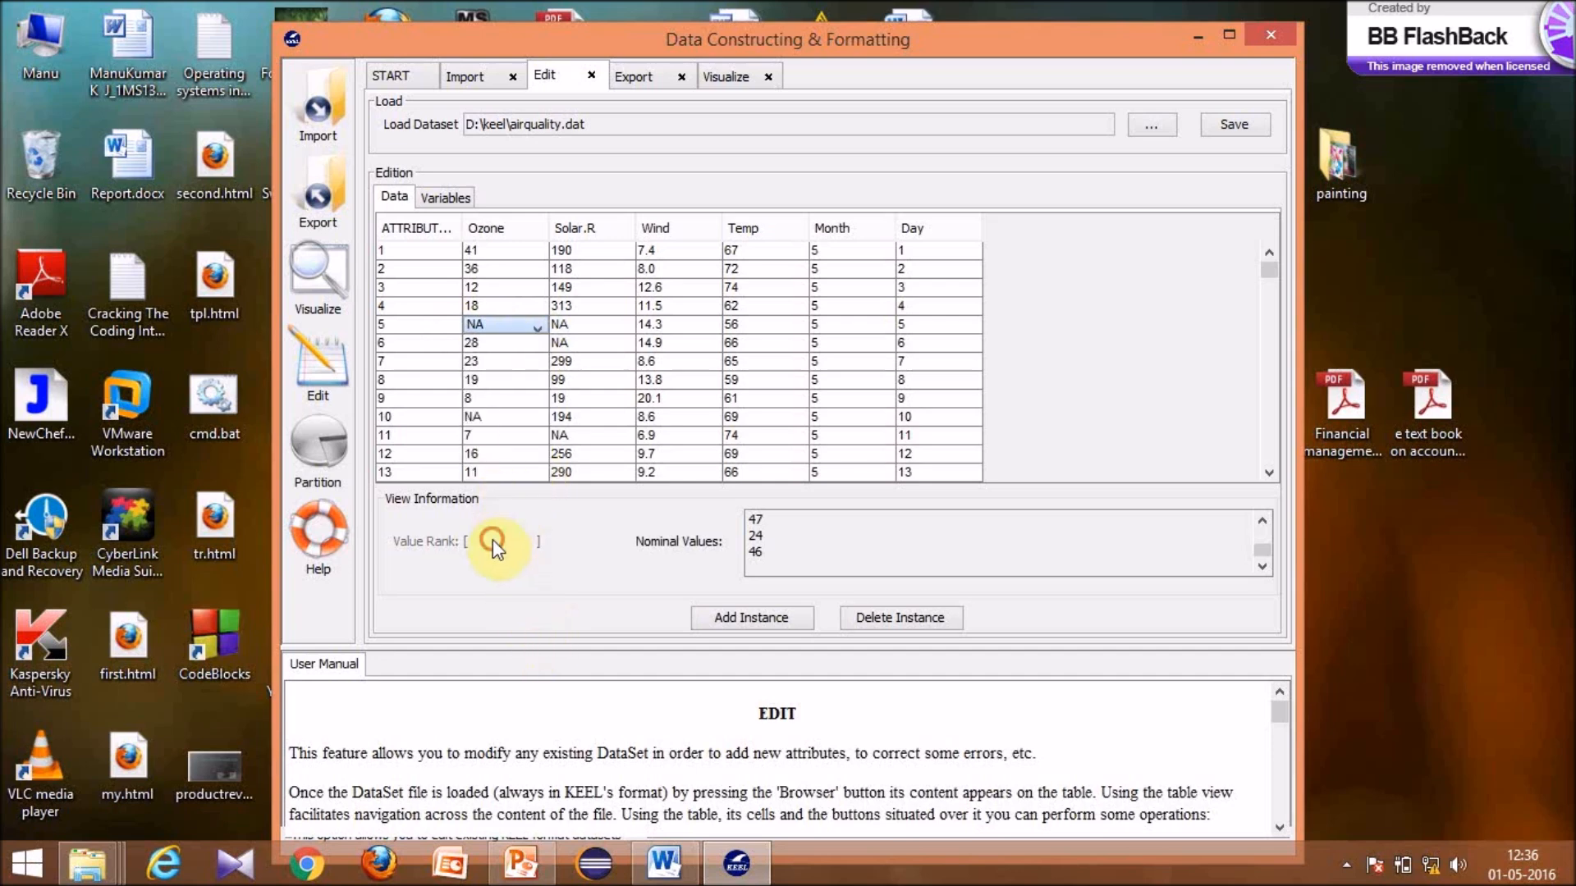
click(405, 380)
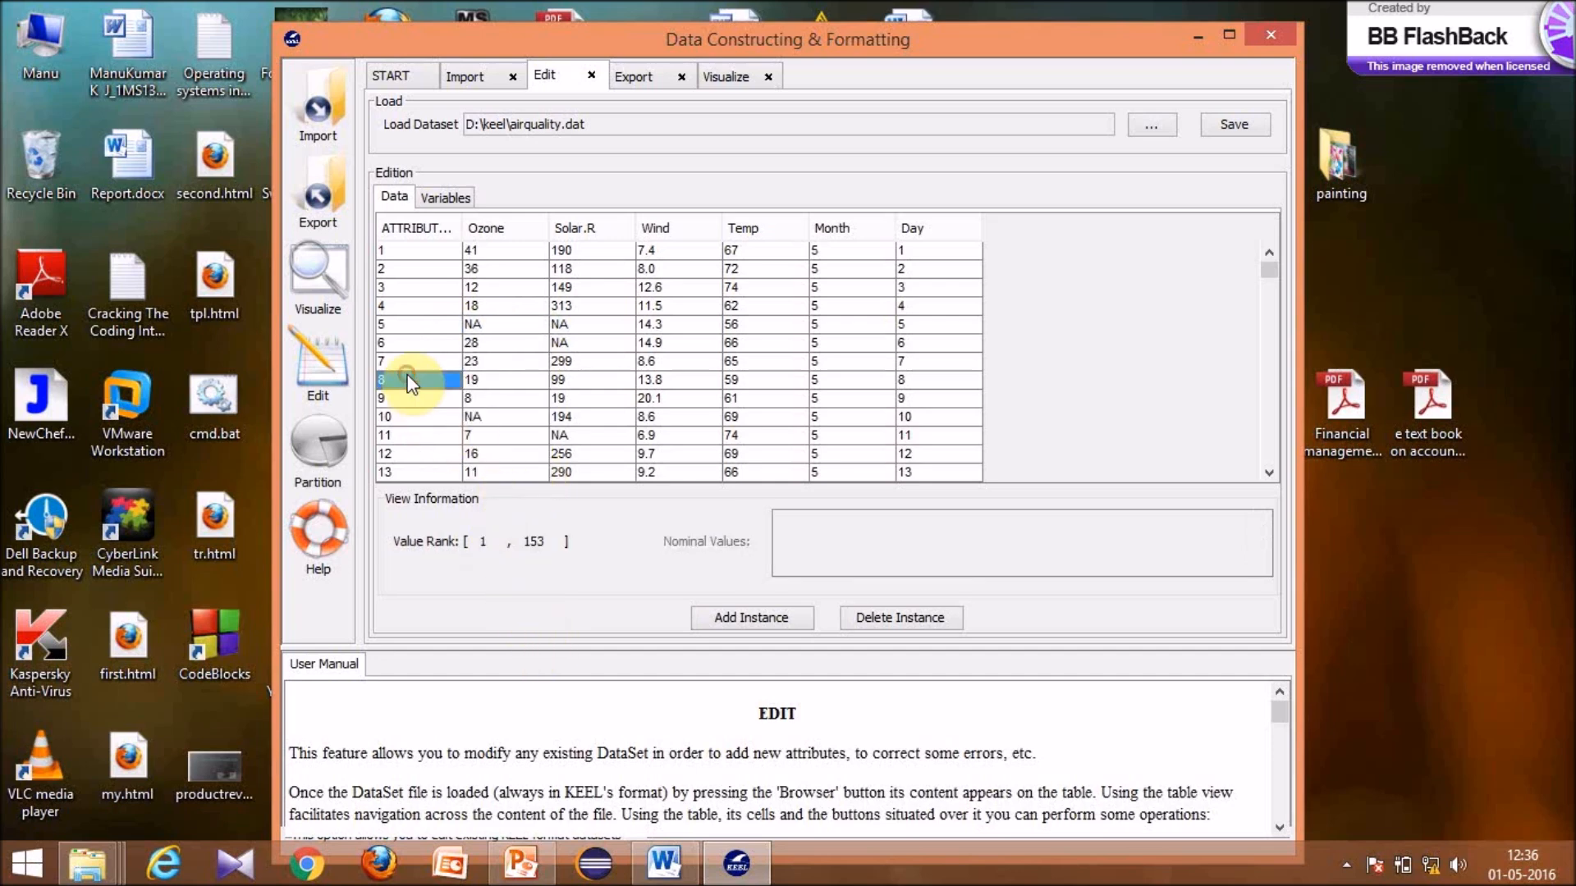
click(468, 416)
click(691, 391)
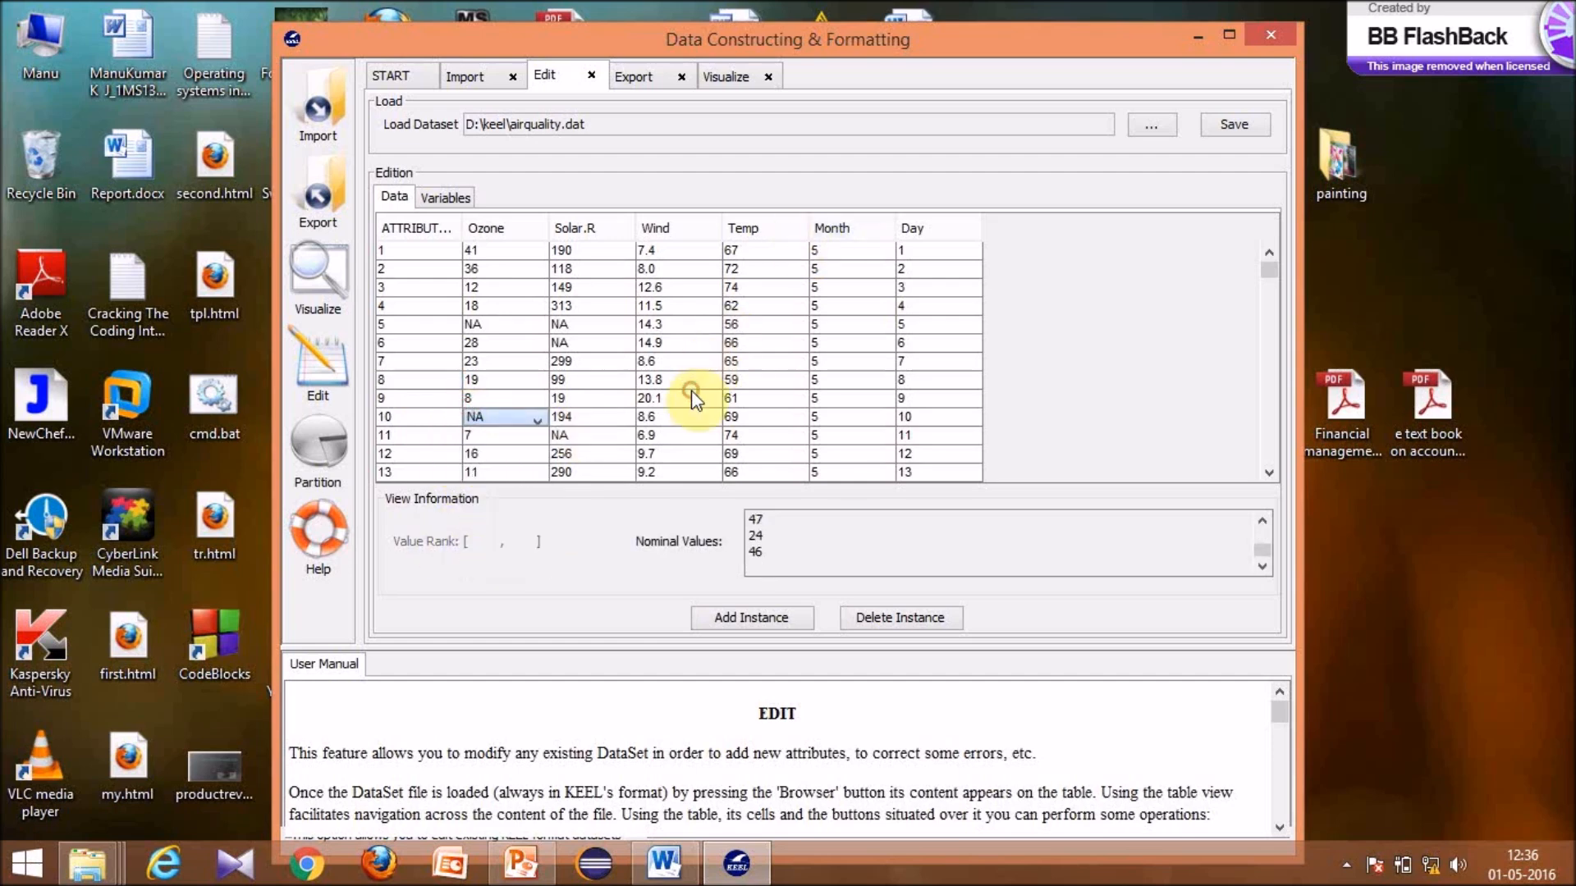
click(691, 390)
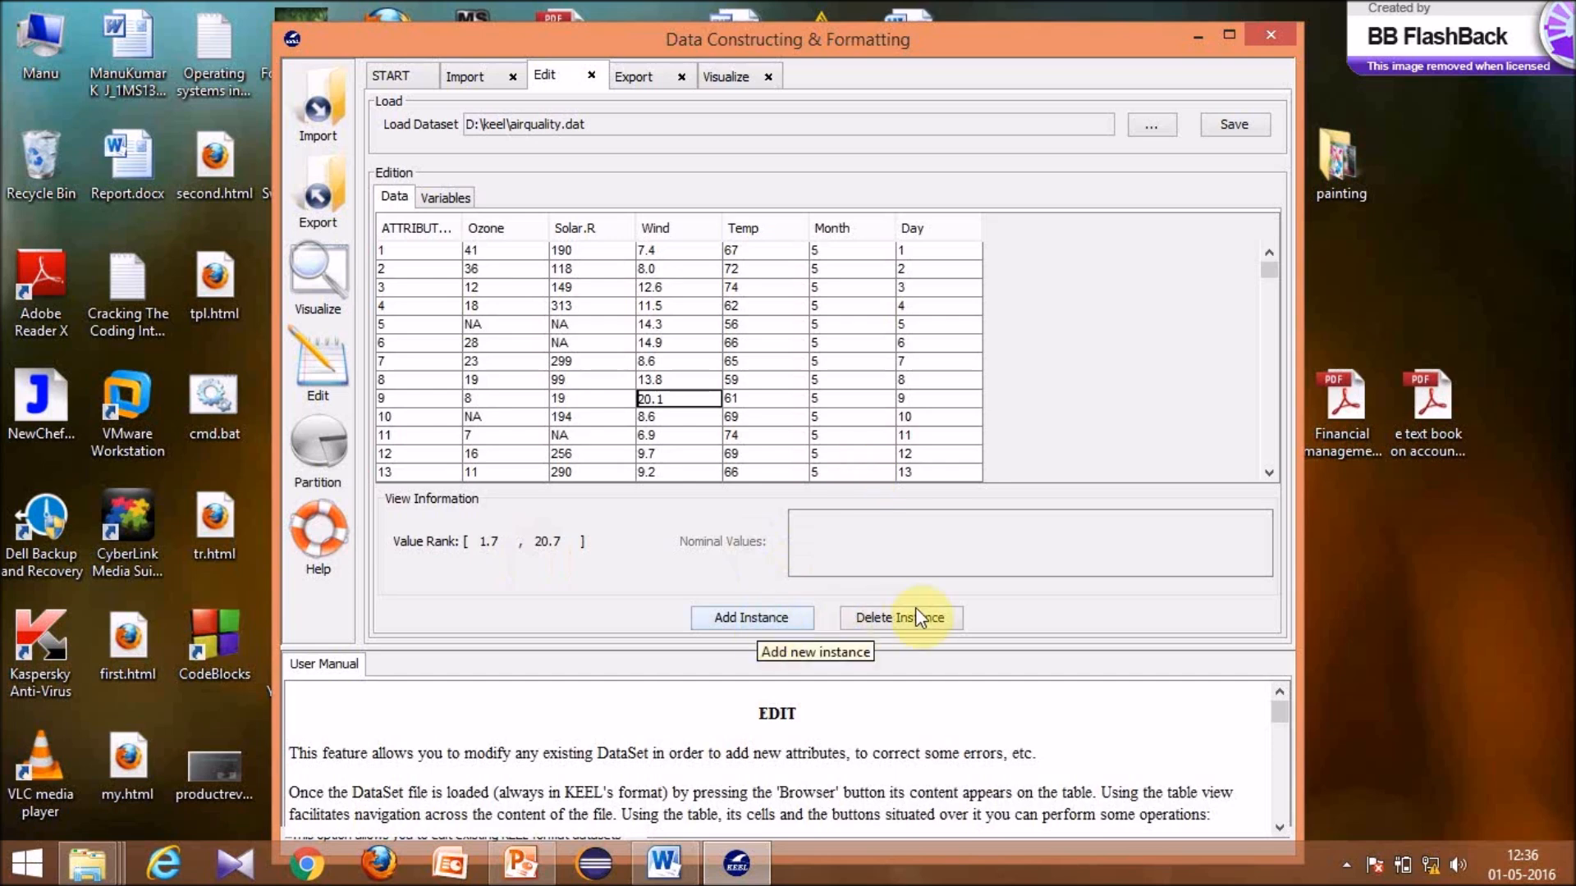
click(445, 198)
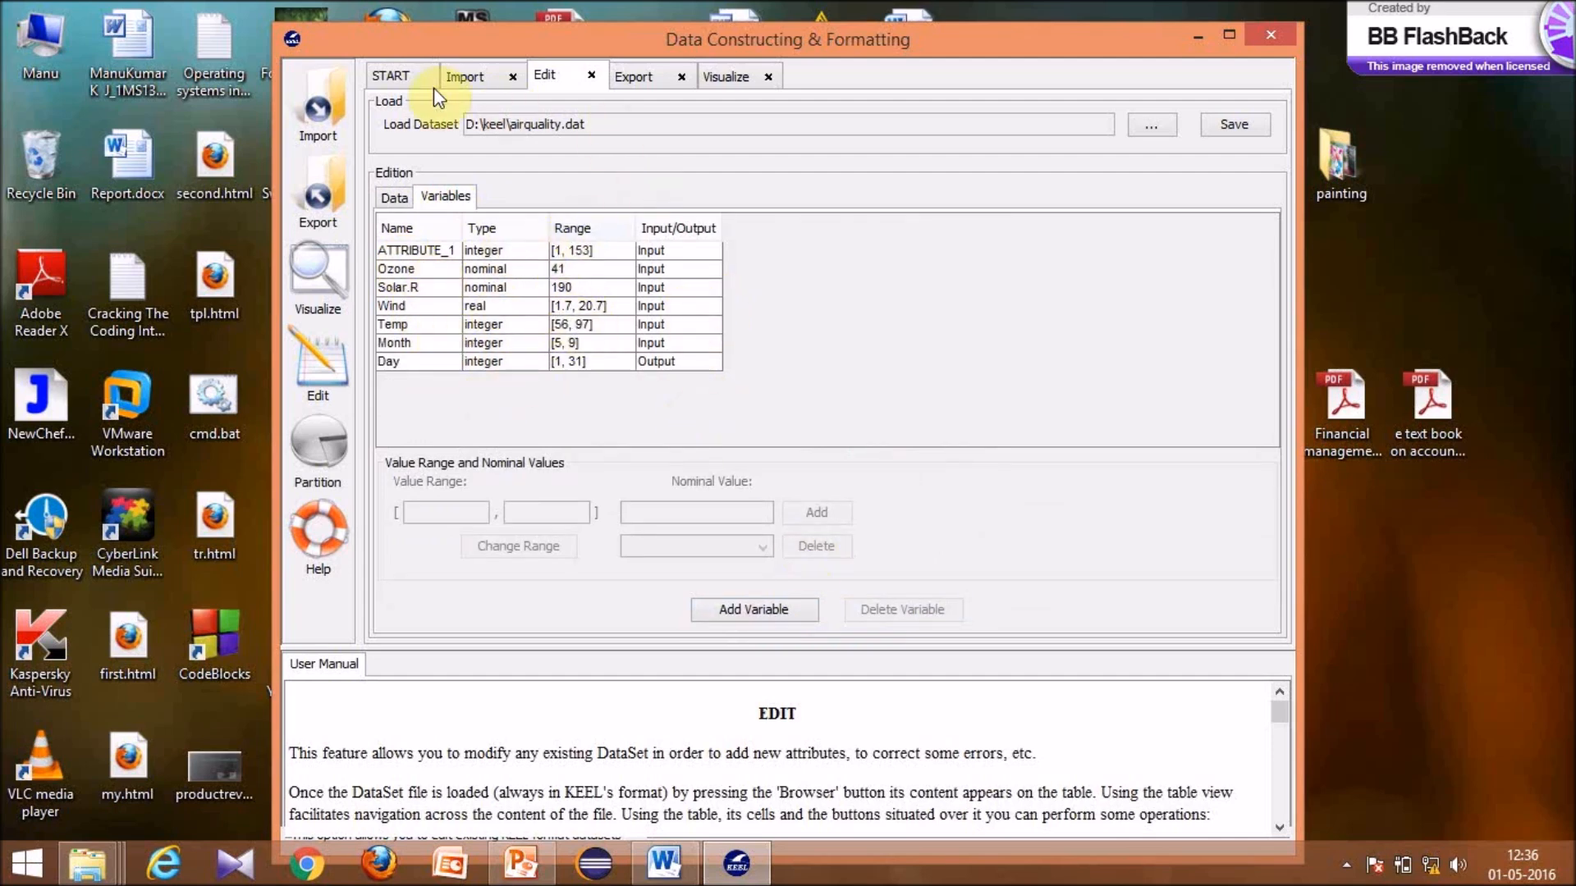
click(391, 77)
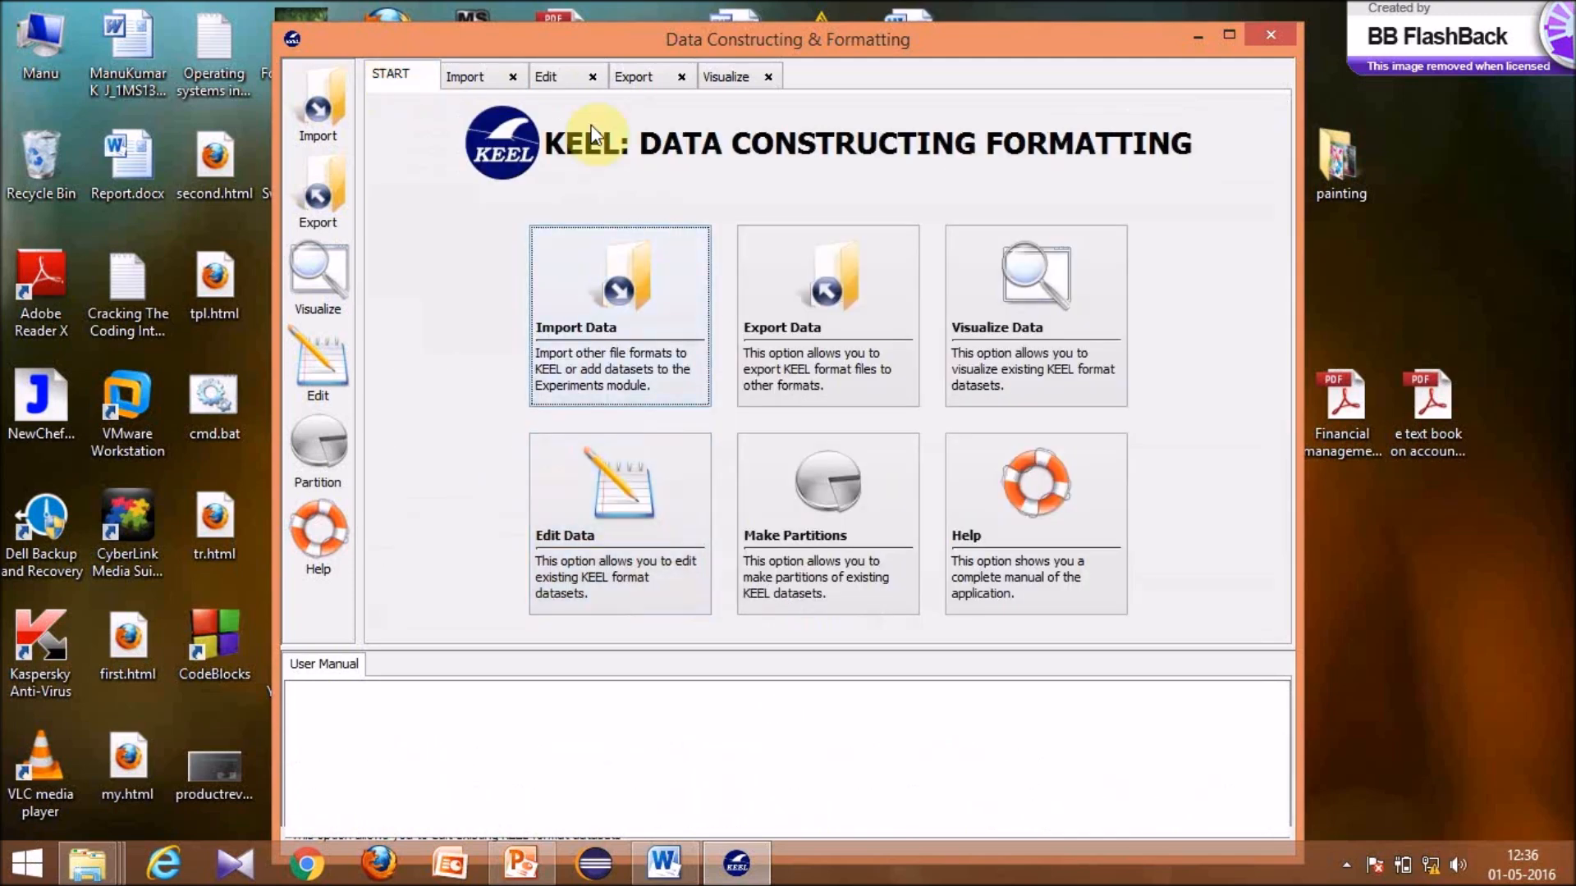
- Open Make Partitions and choose vehicle.dat with K-Fold Cross Validation as the type of partition
click(819, 535)
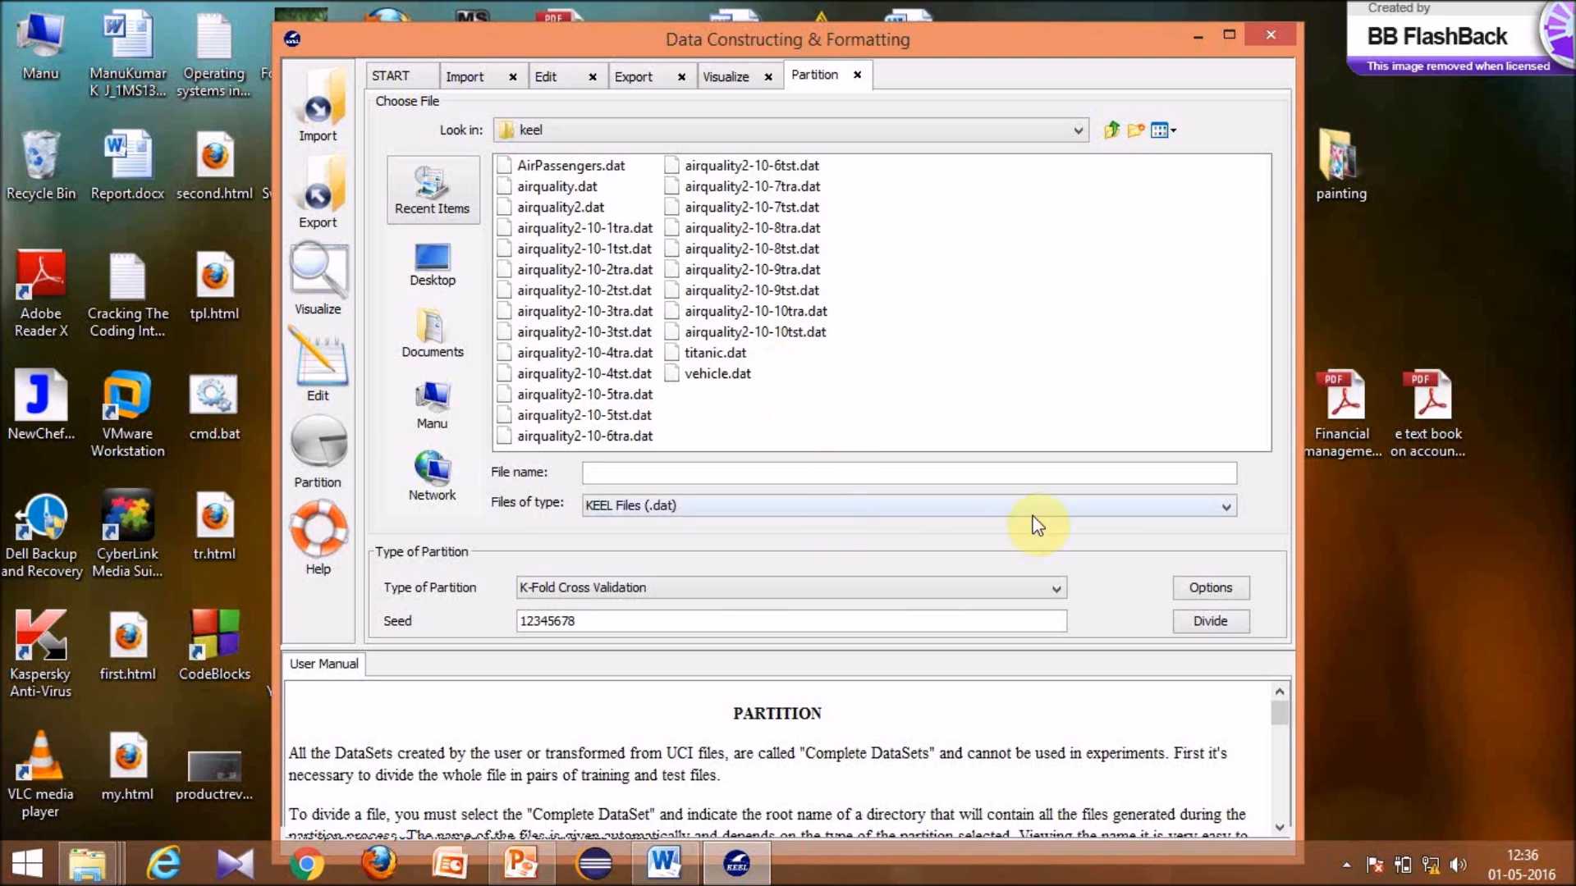
click(715, 376)
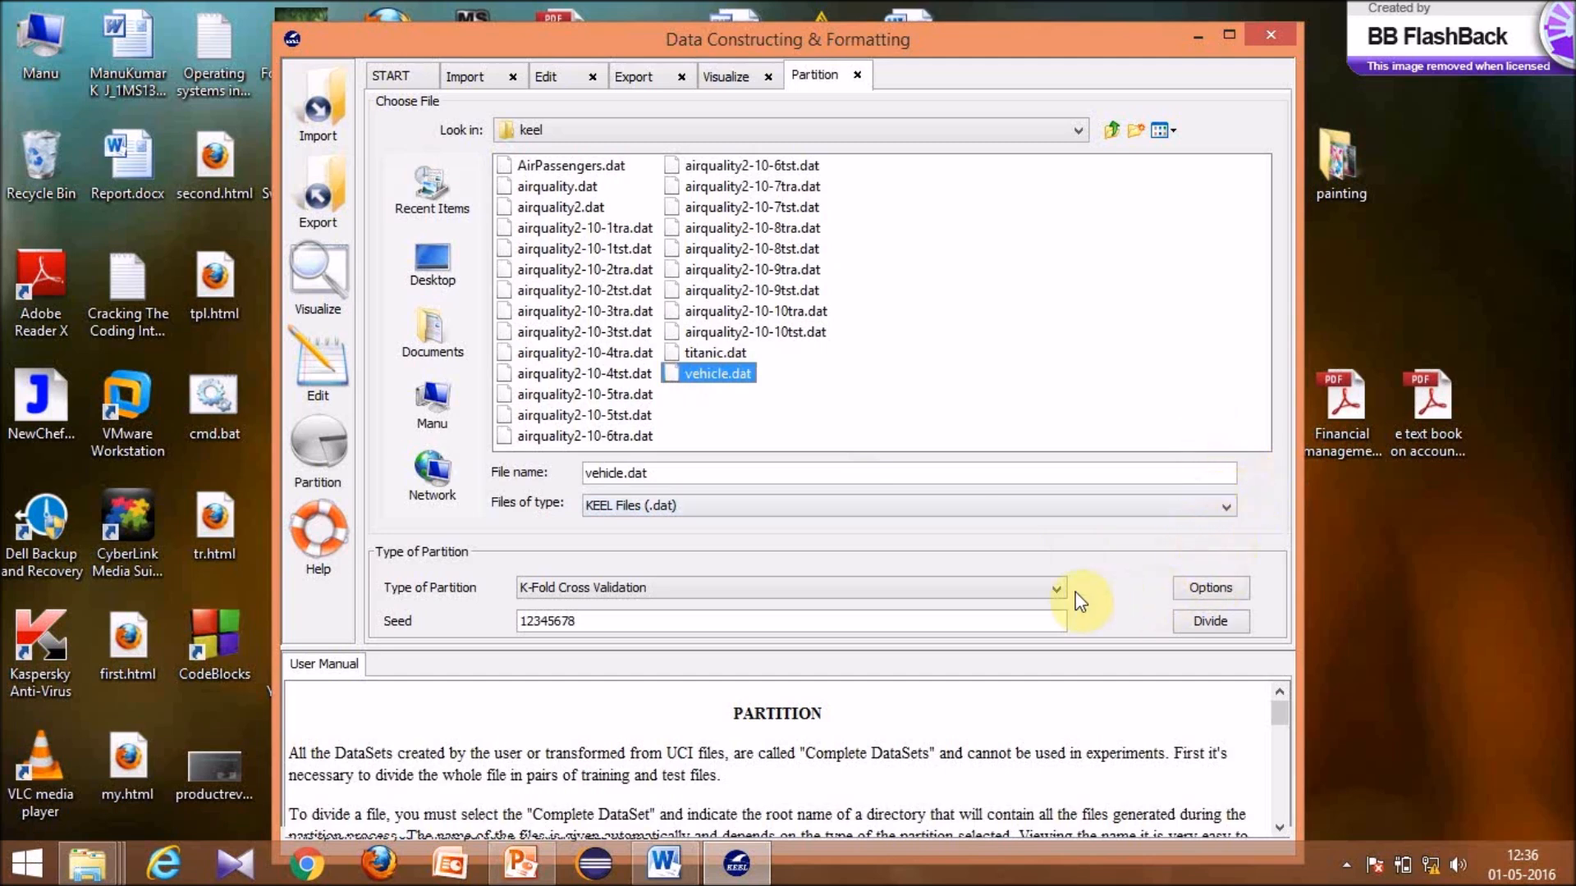
click(1053, 594)
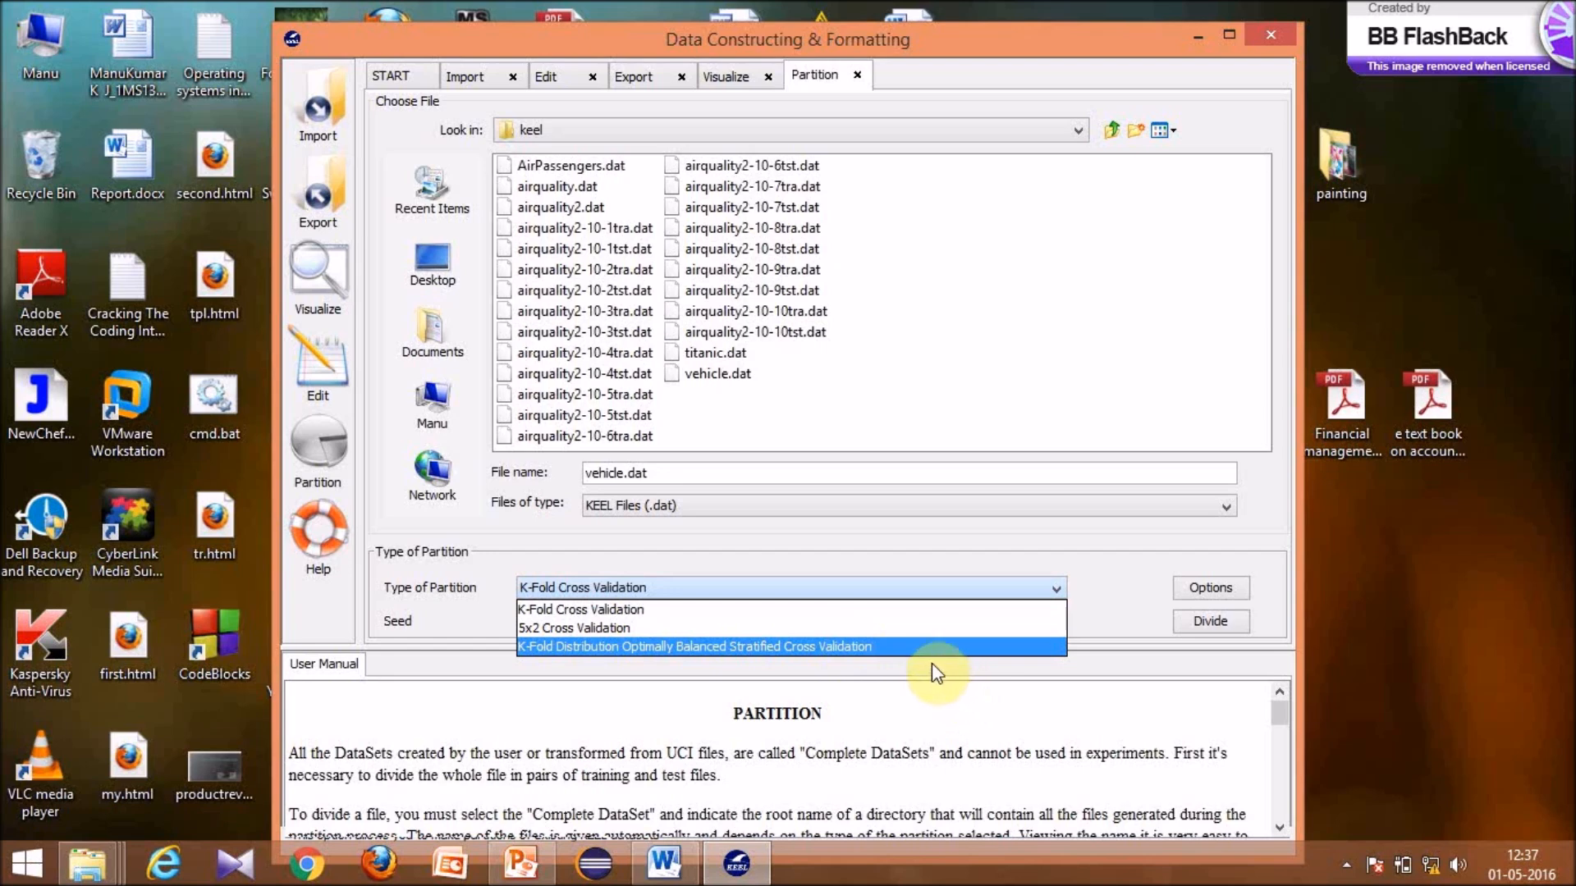
click(788, 585)
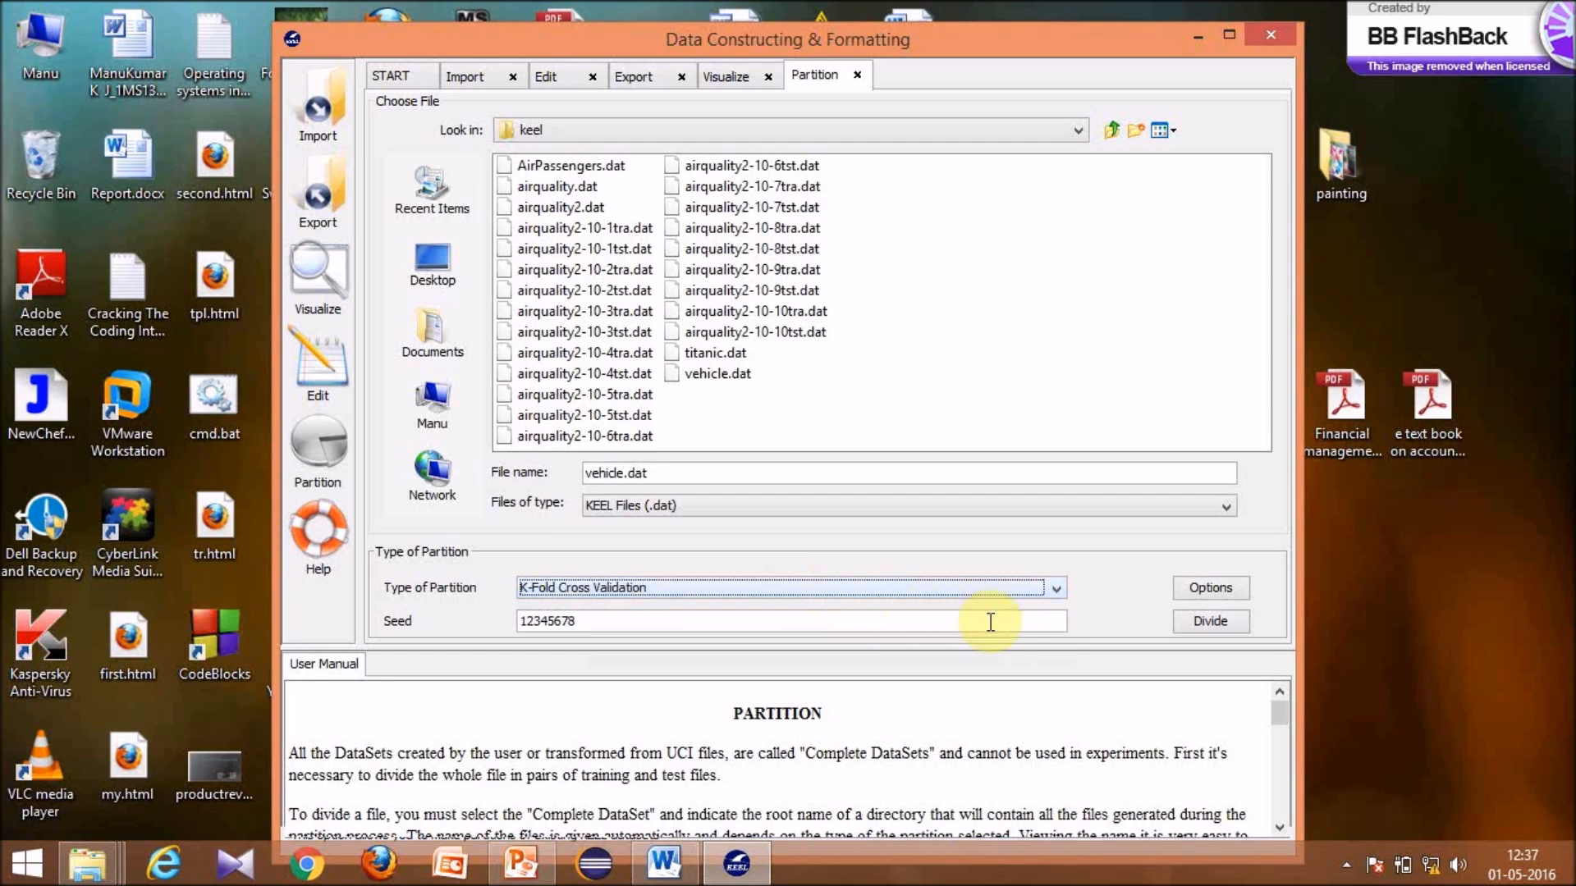
click(869, 623)
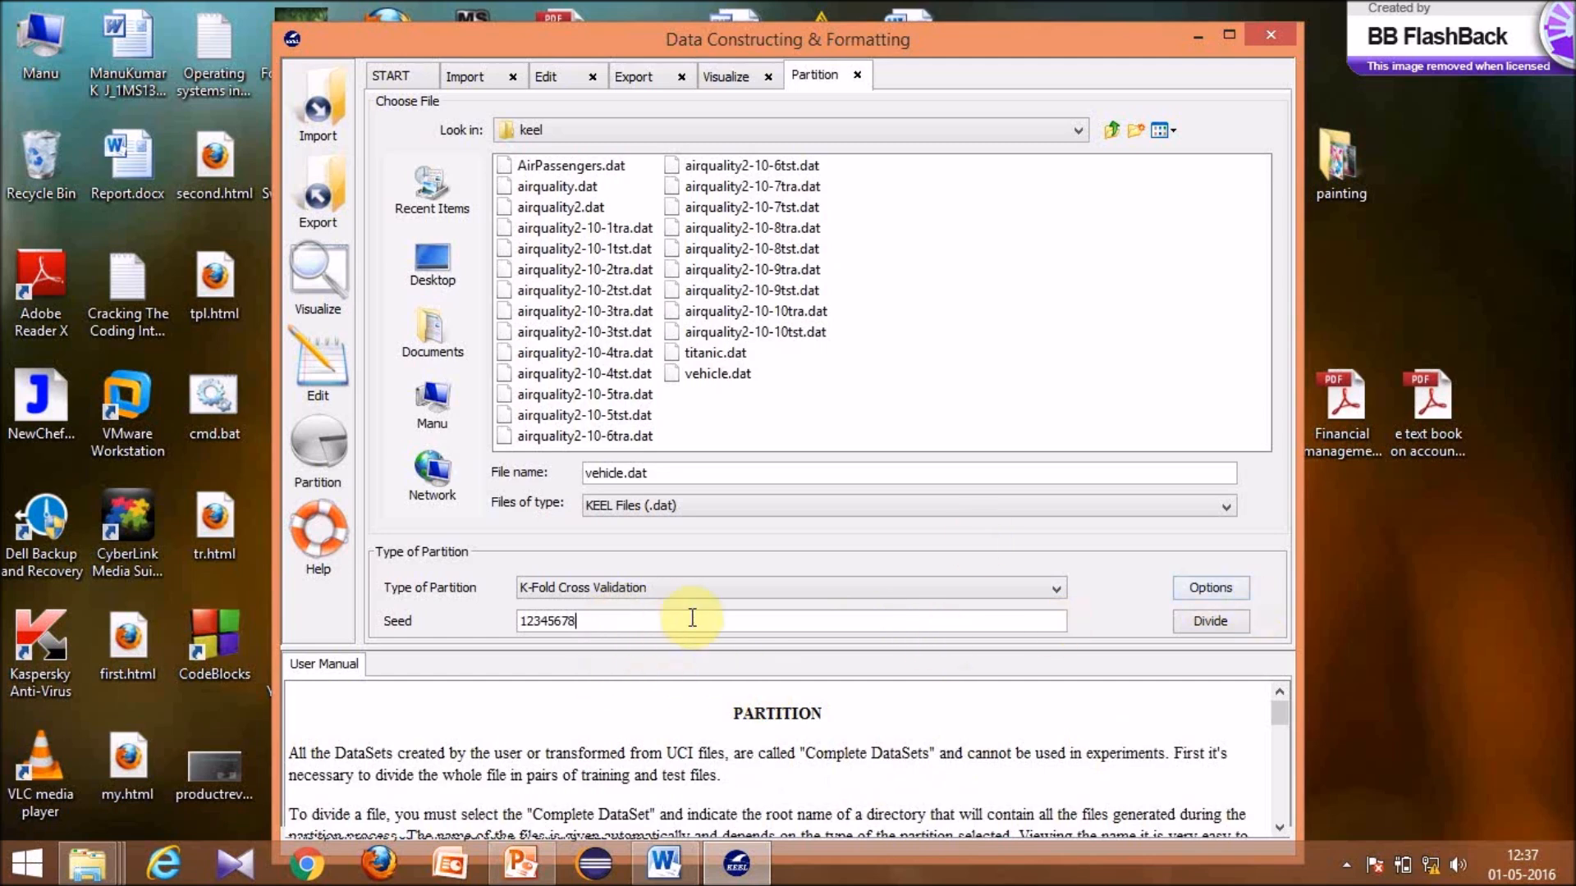
- Divide the vehicle dataset and generate its partition files in the D:\keel folder
click(1209, 621)
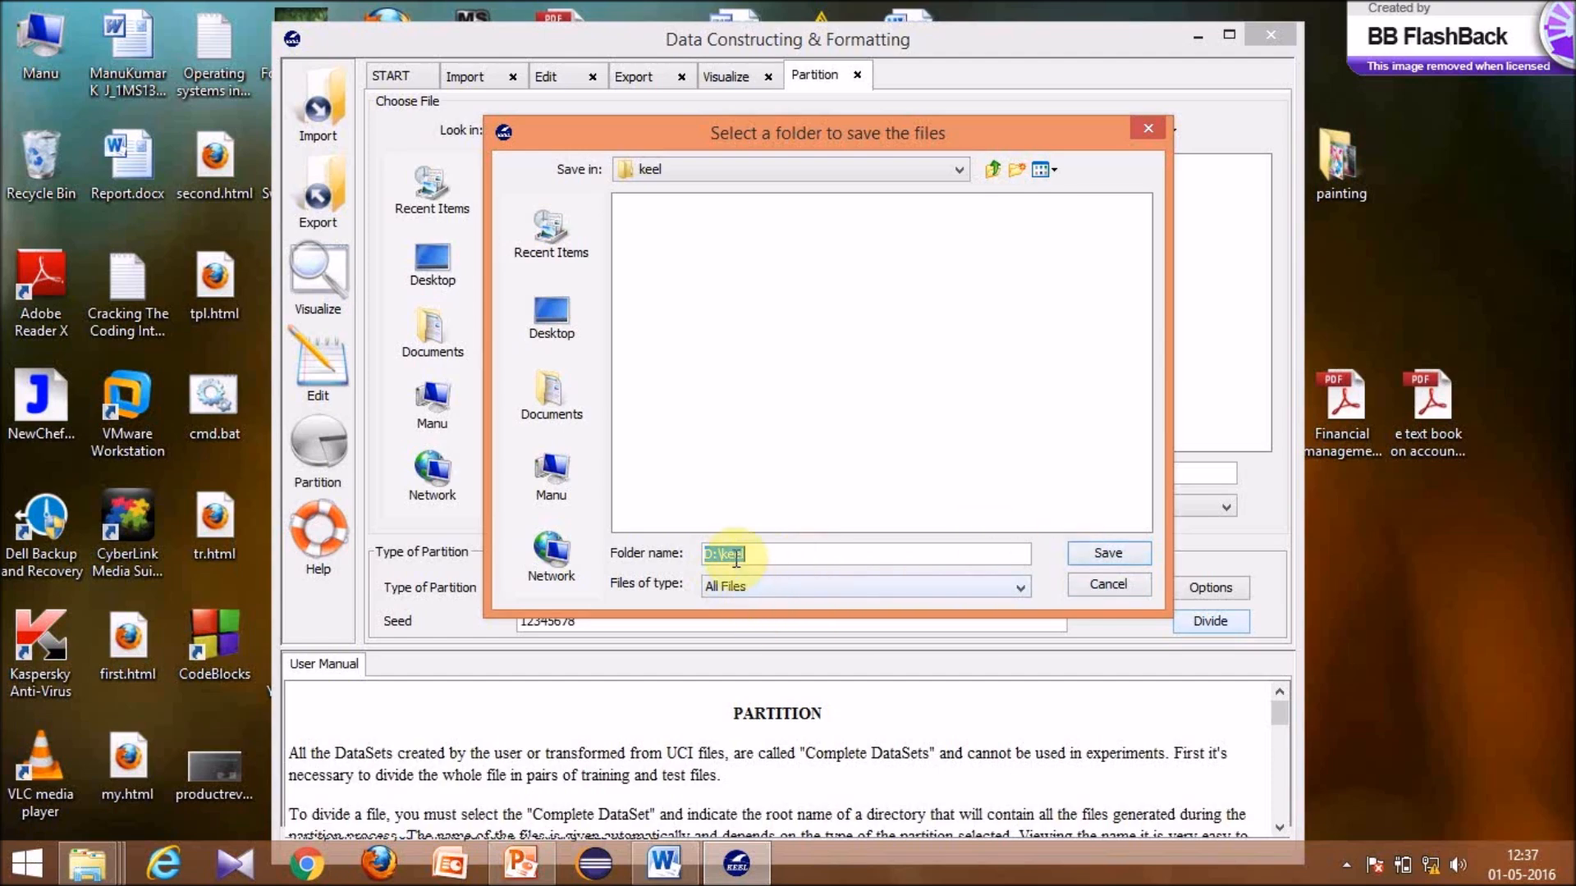
click(1104, 553)
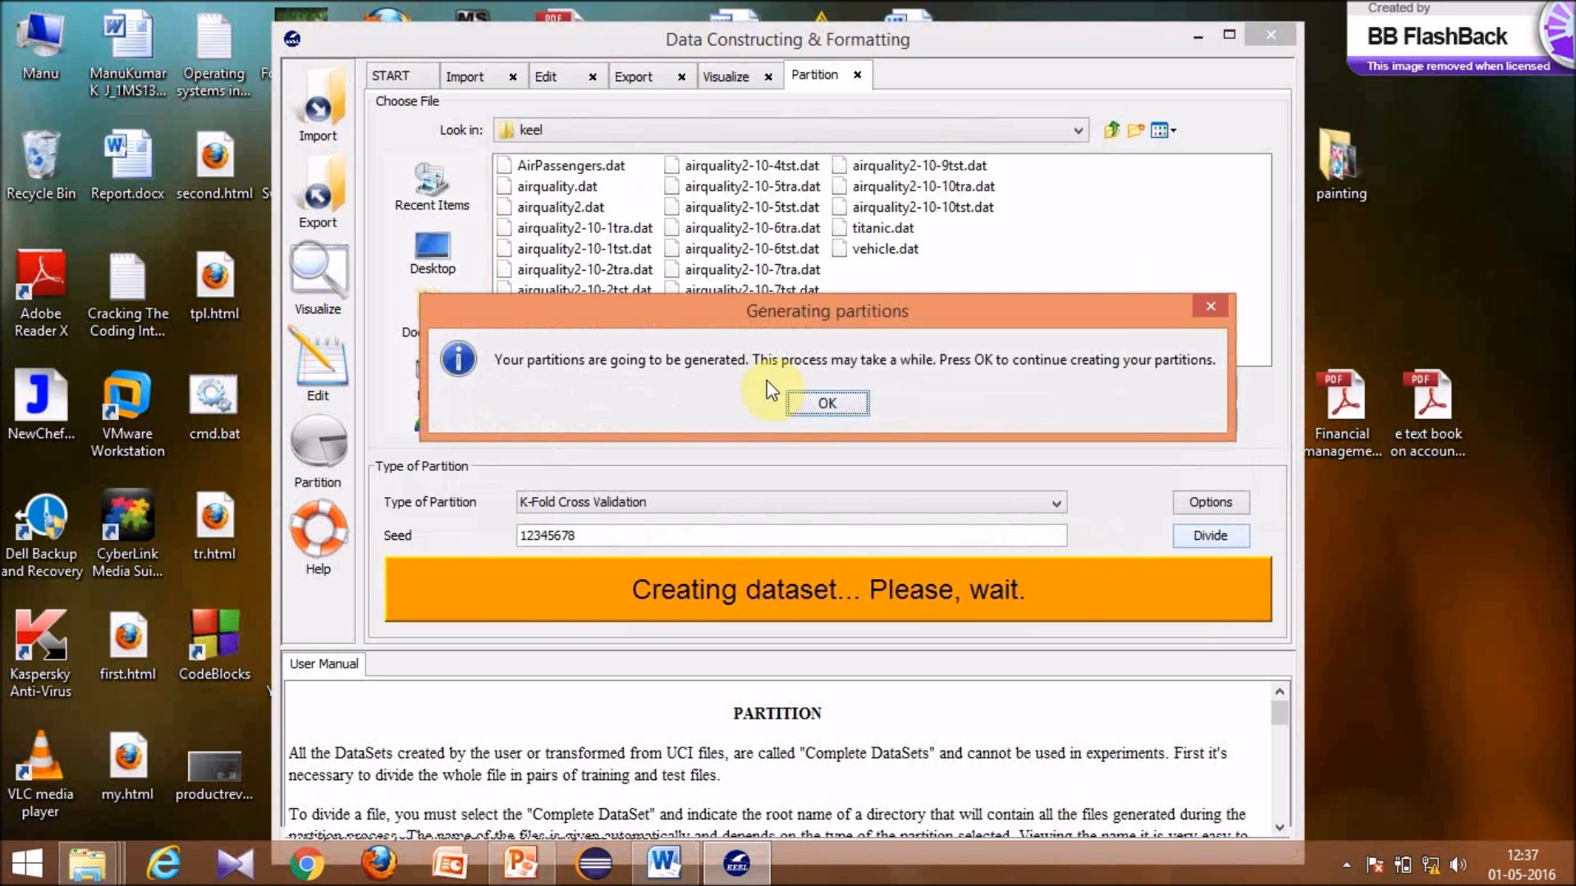
click(846, 407)
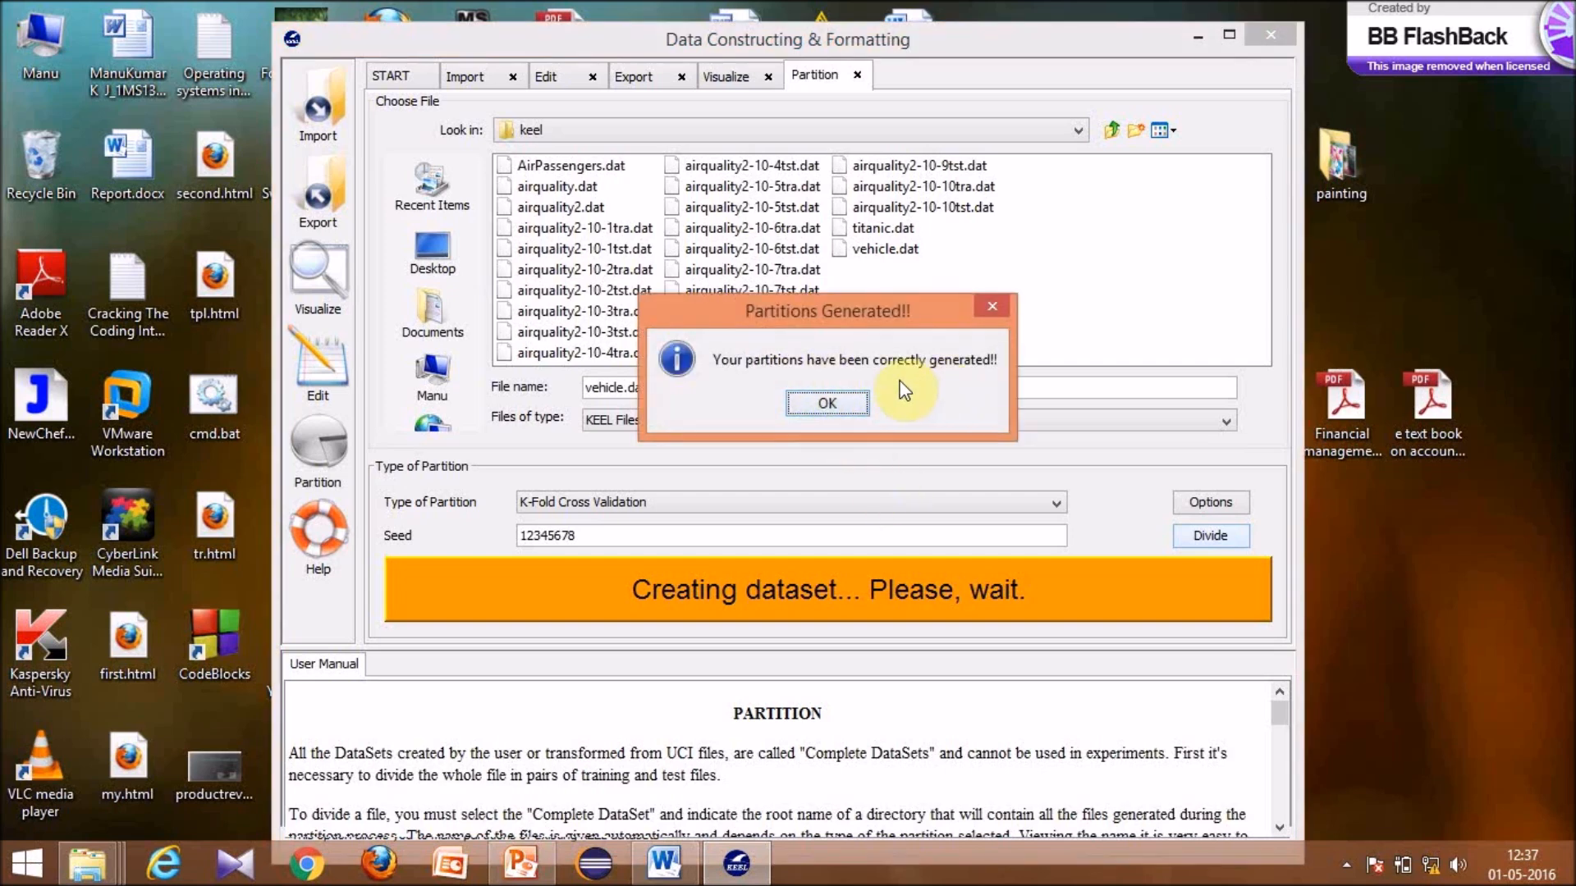
click(824, 401)
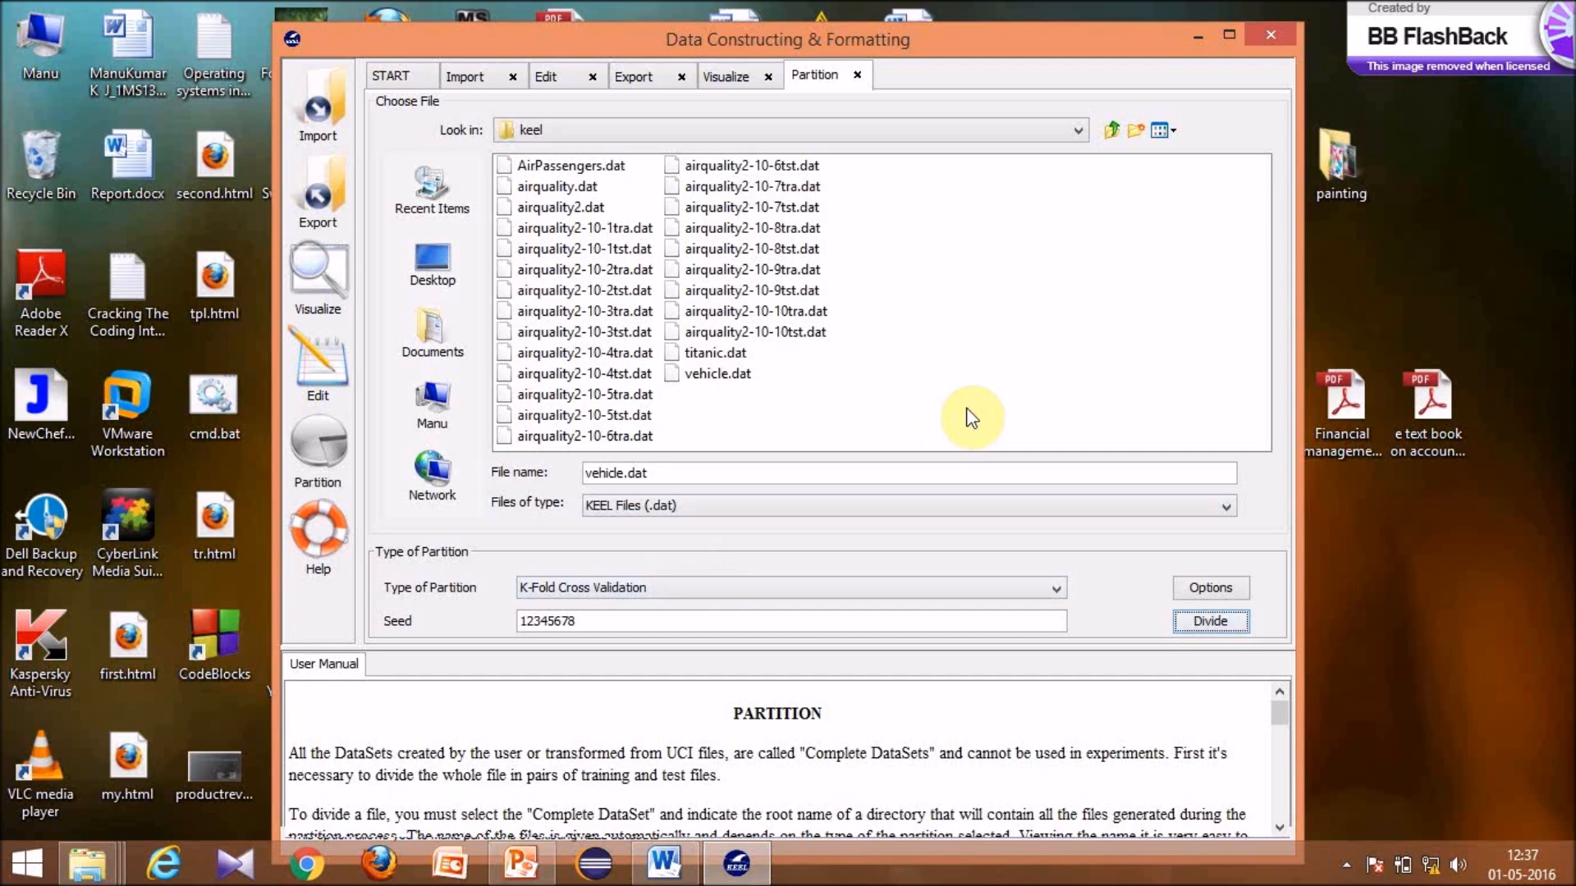
click(950, 347)
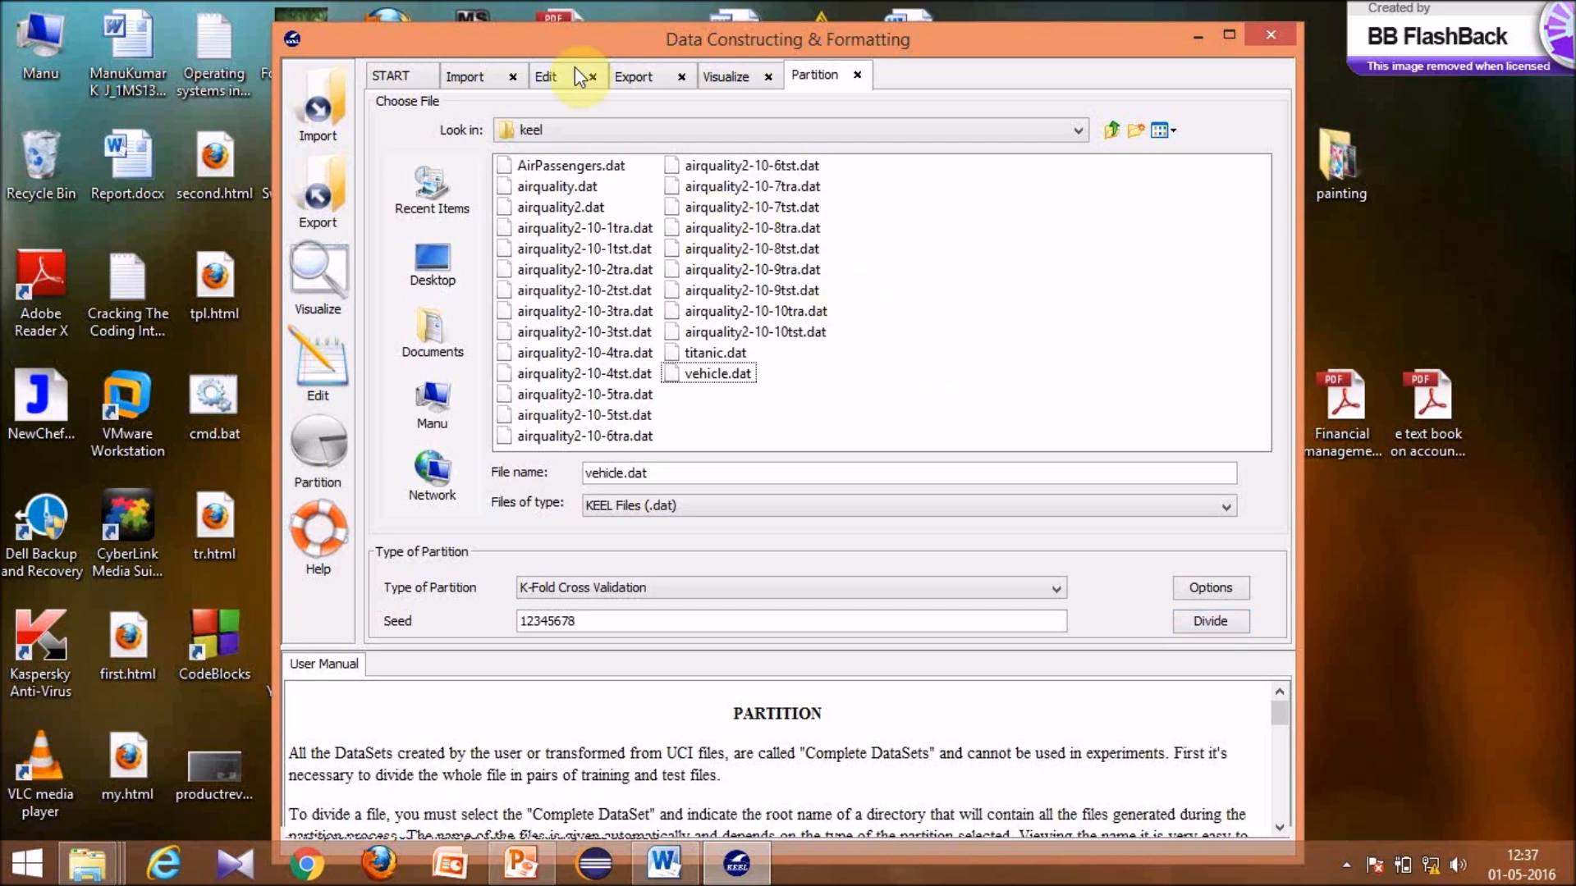
- Return to the start page, view the introduction in the Help manual and close it
click(386, 74)
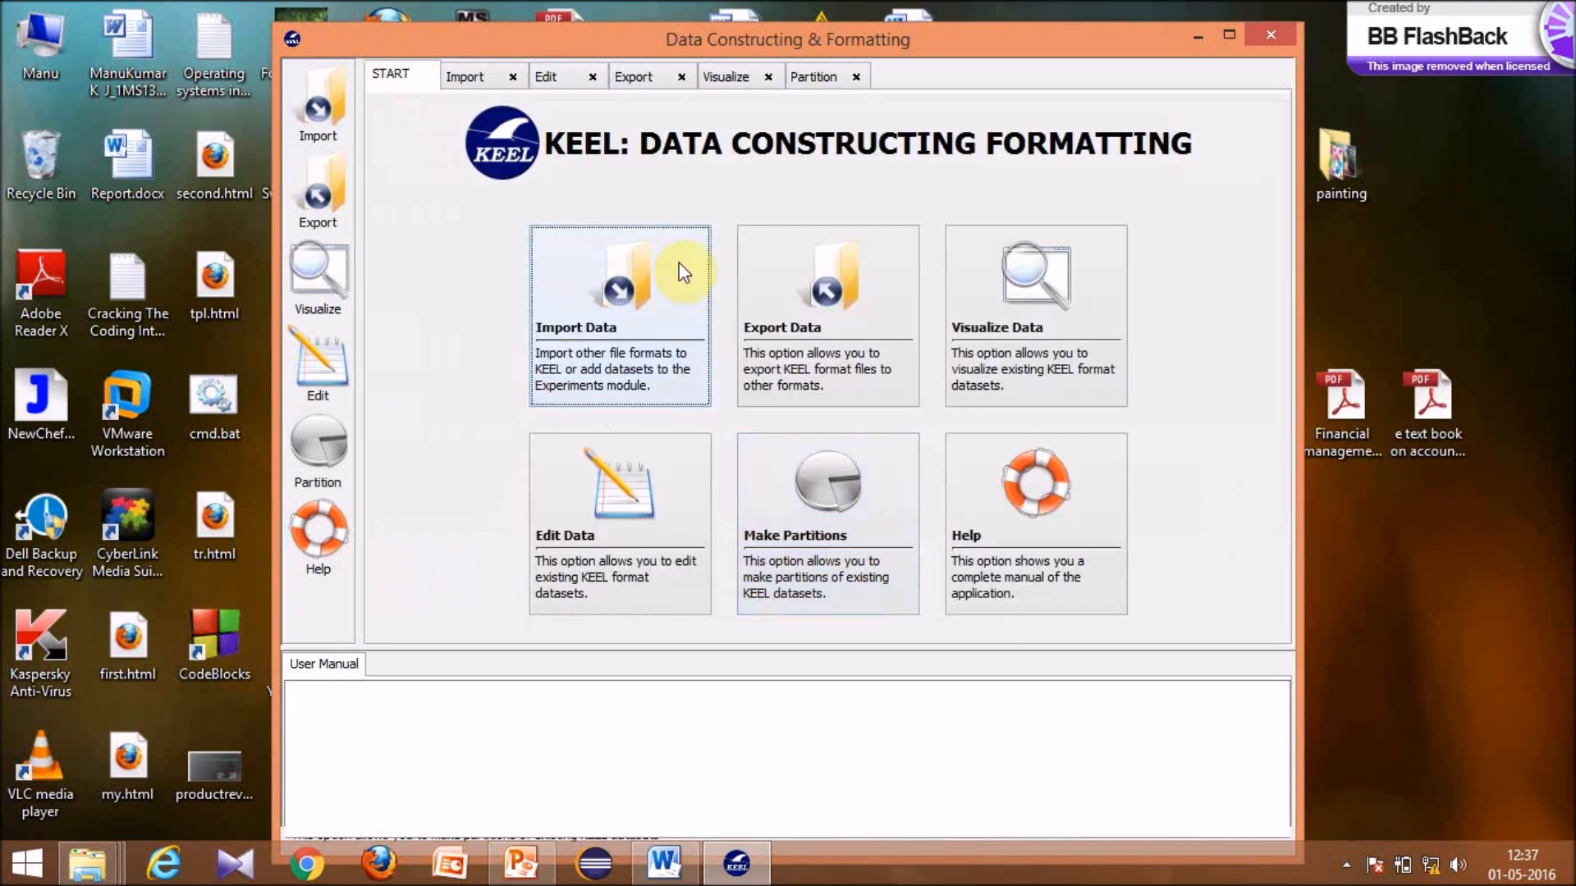
click(1016, 496)
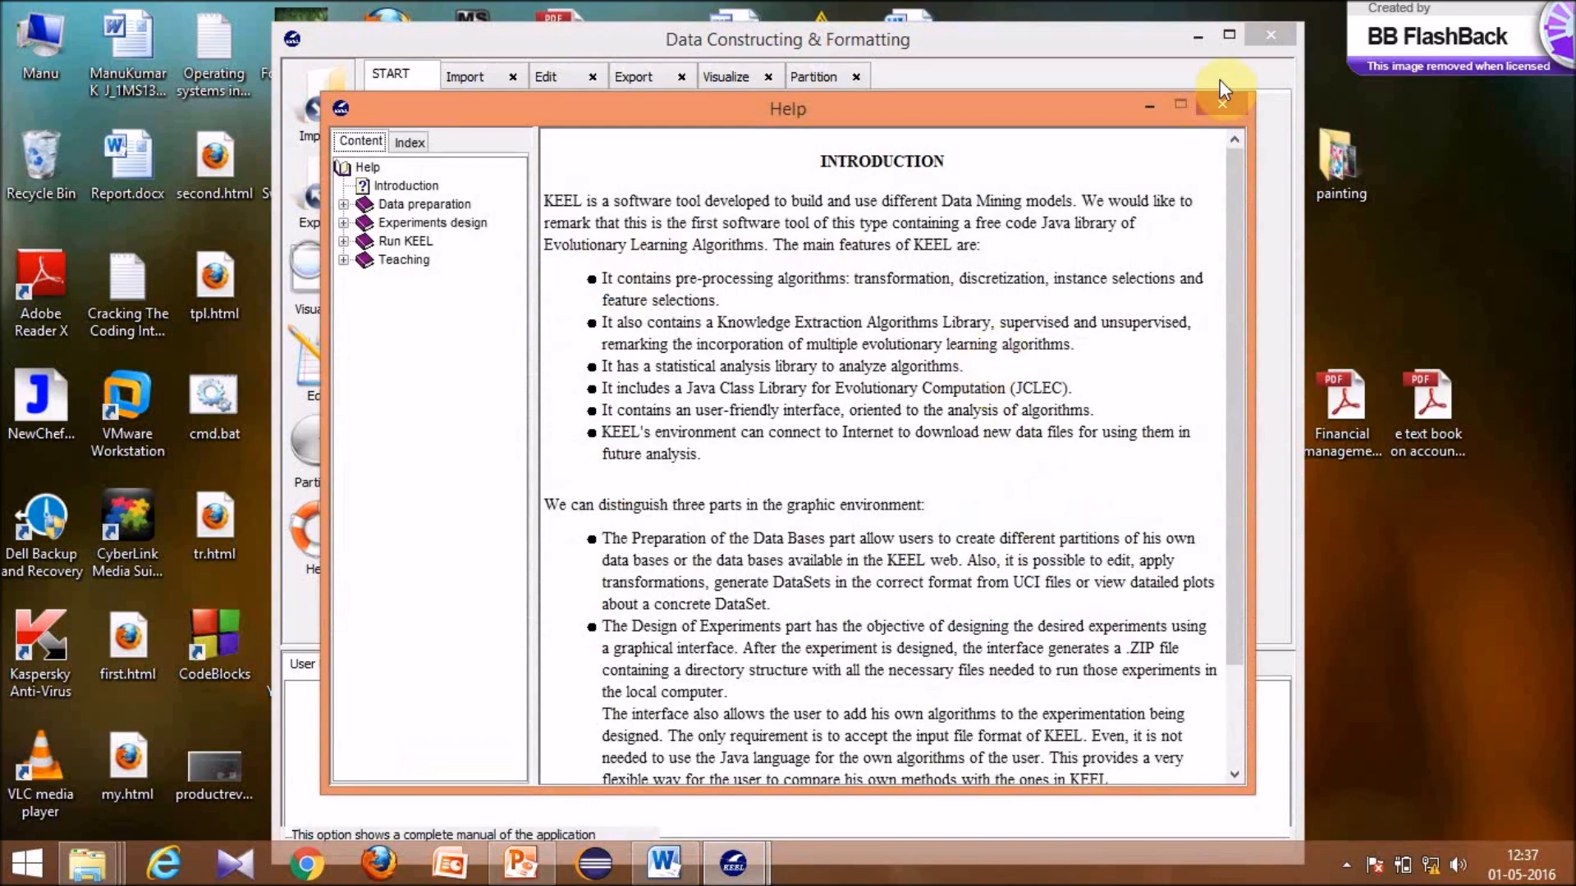
click(1222, 104)
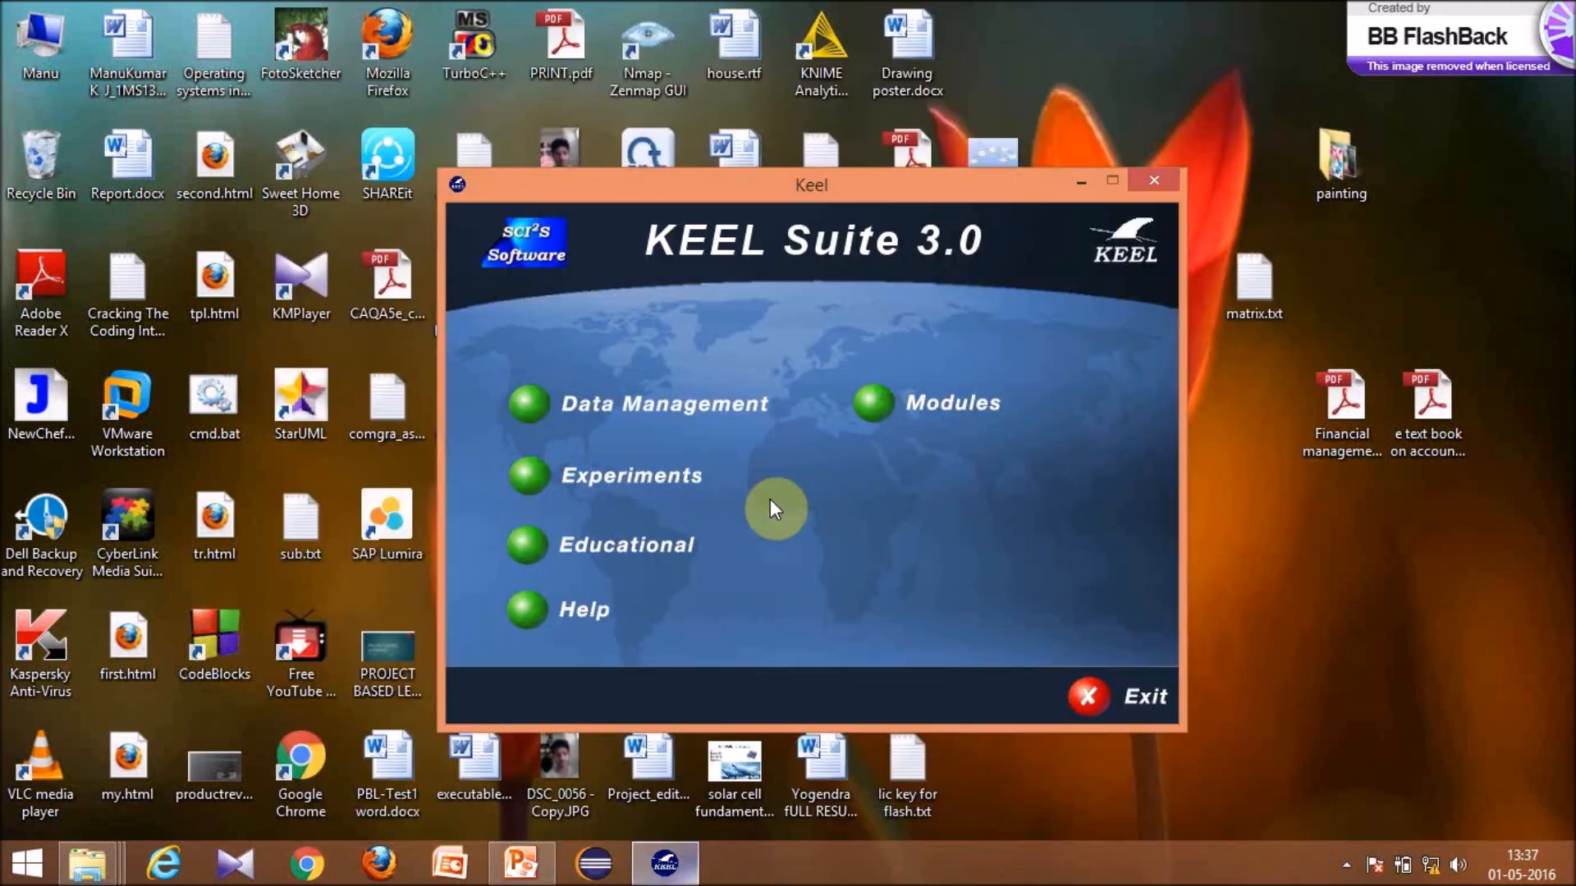
- Open the Experiments module and start a Classification experiment with 10-fold cross validation
click(671, 482)
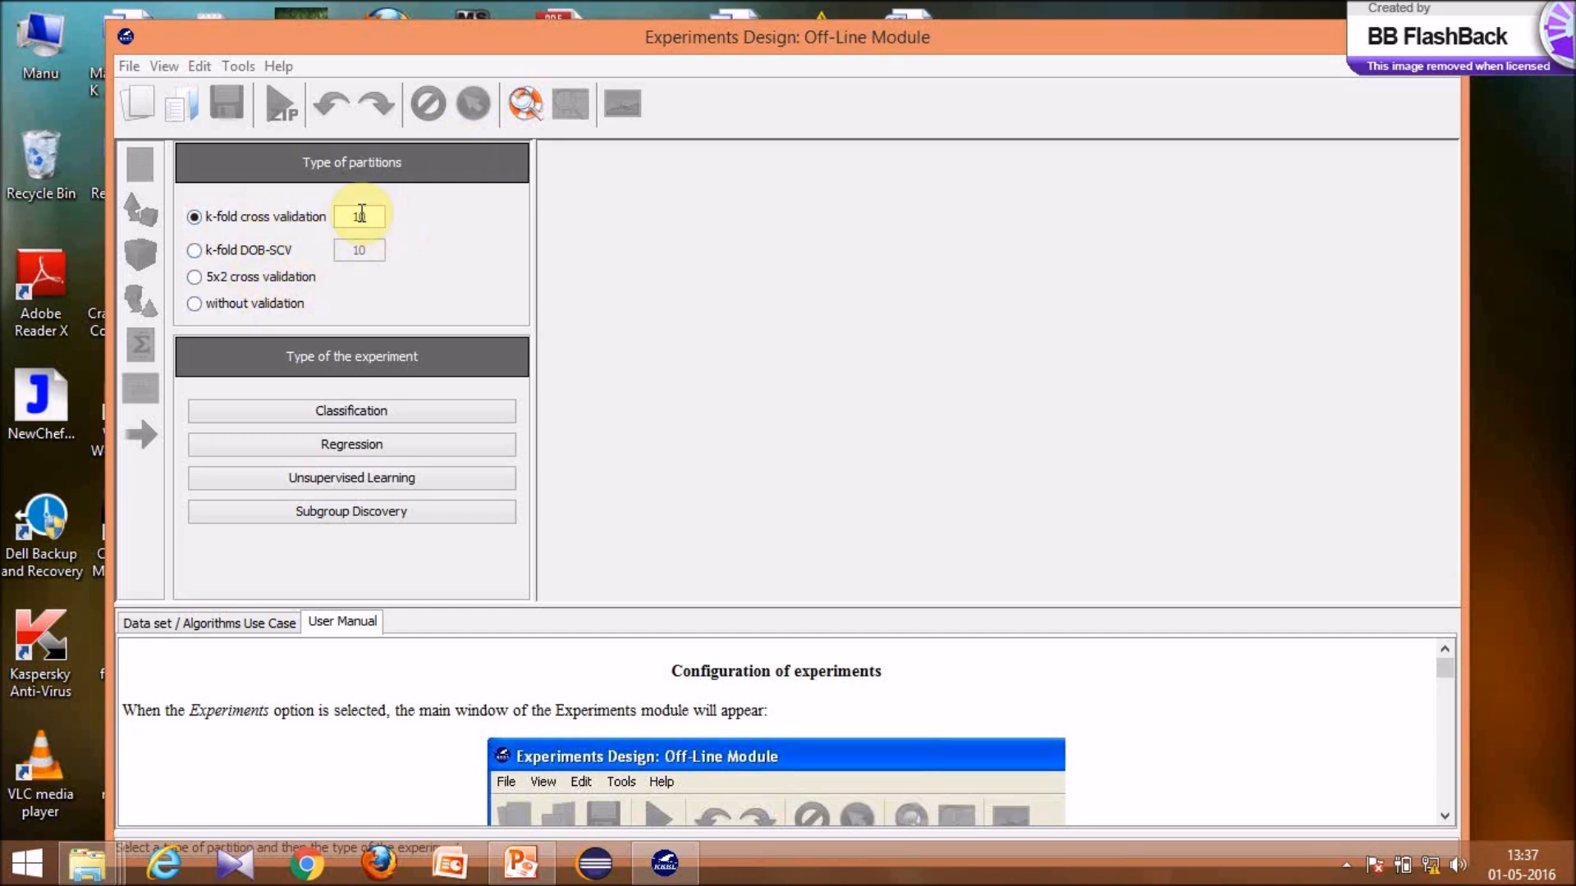
click(378, 214)
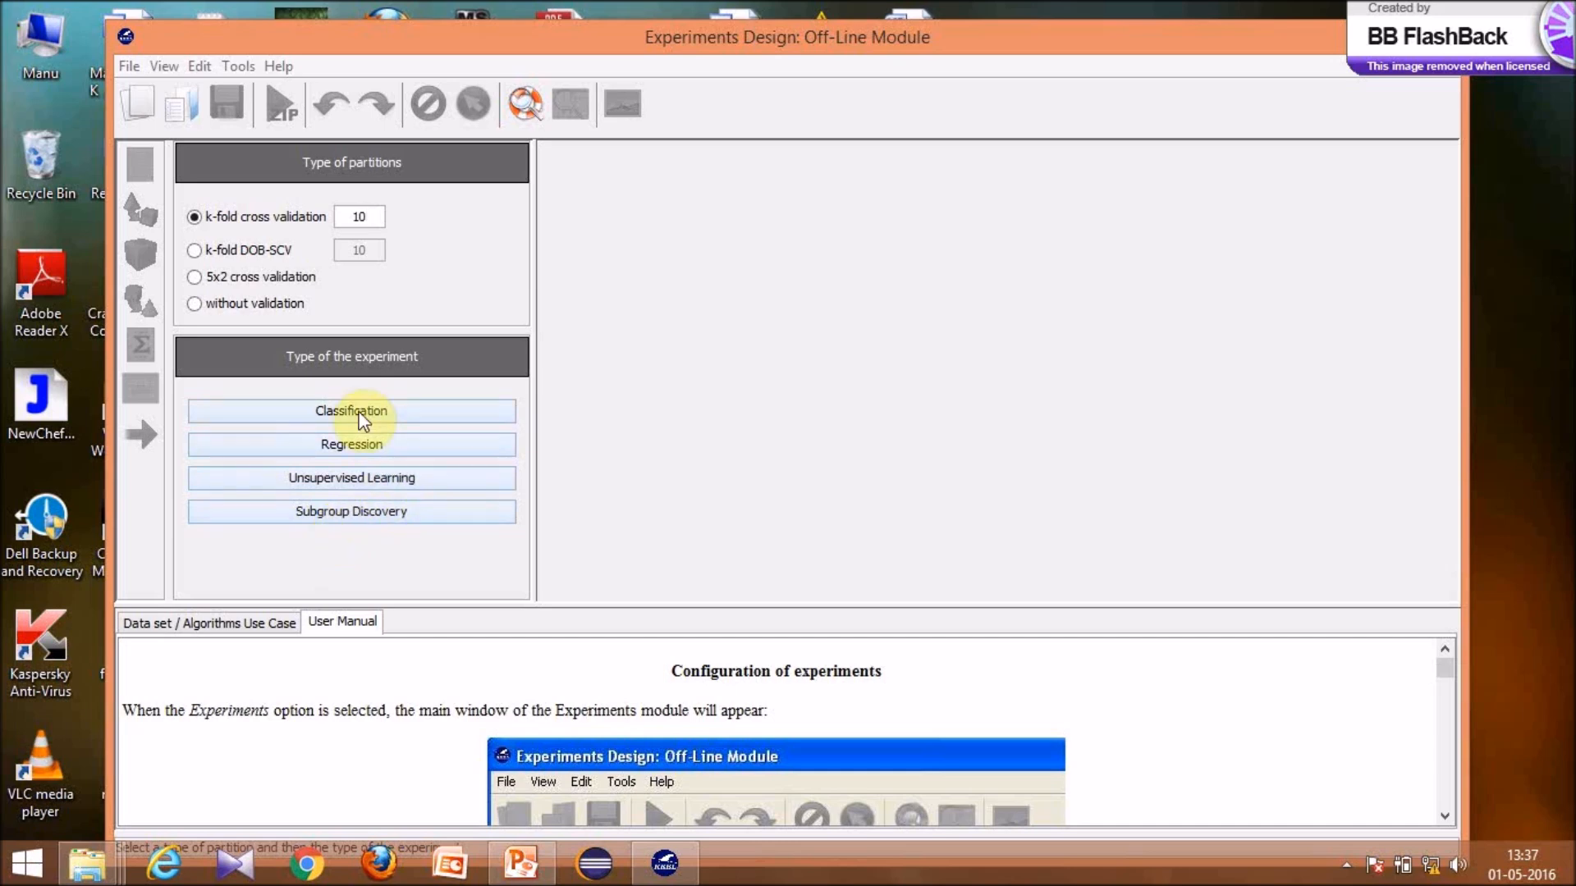
click(358, 414)
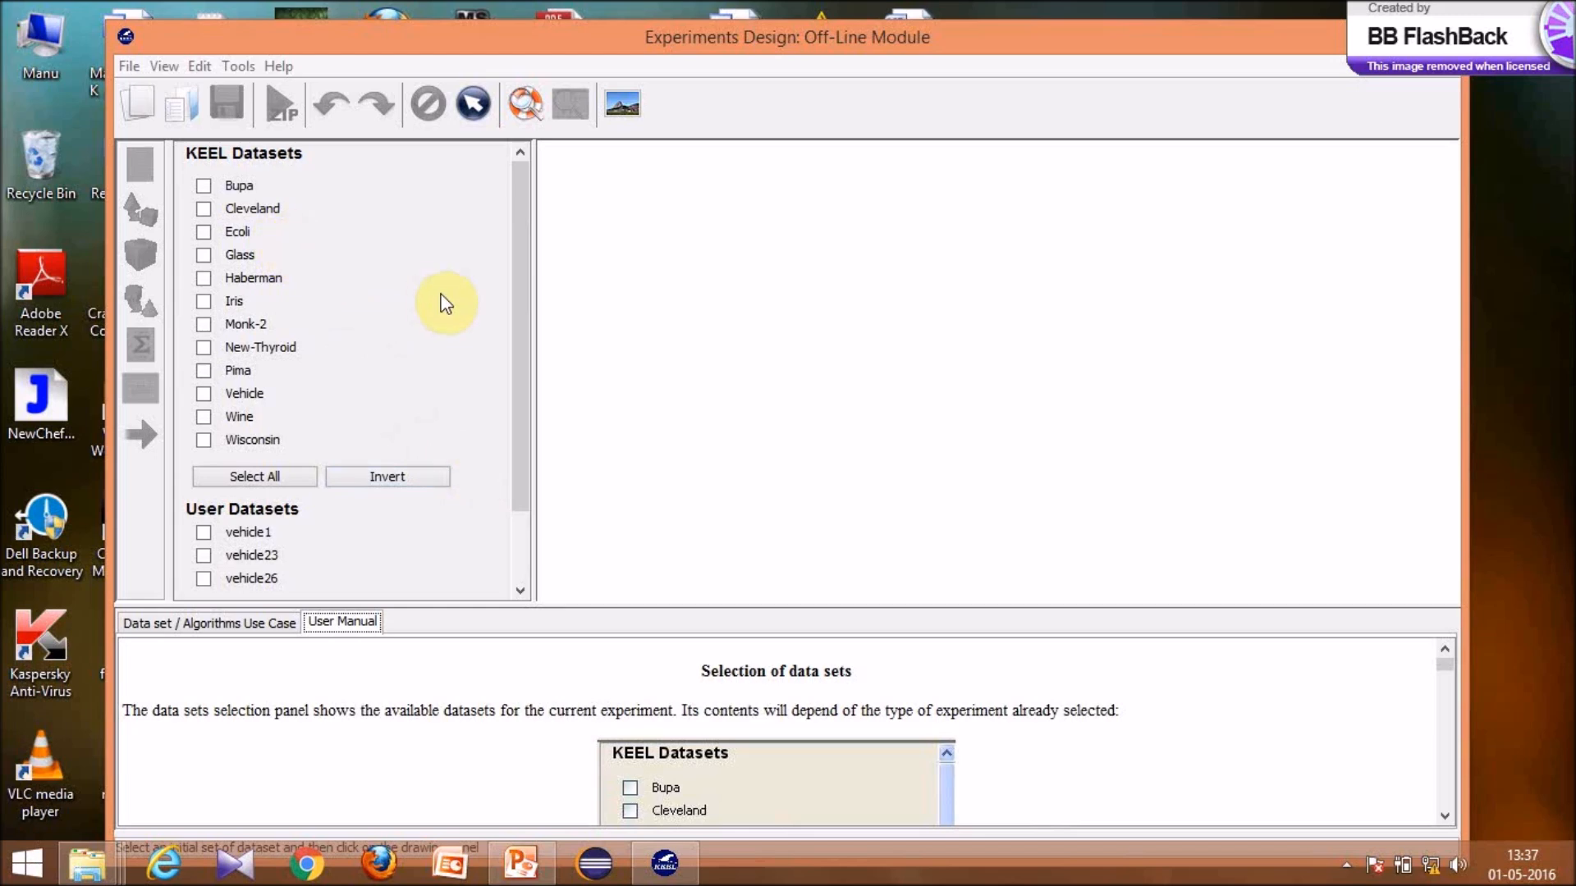
- Select the Glass and Iris KEEL datasets and place their data node on the experiment canvas
click(519, 312)
mouse_move(519, 312)
mouse_down()
mouse_move(528, 407)
mouse_move(520, 281)
mouse_up()
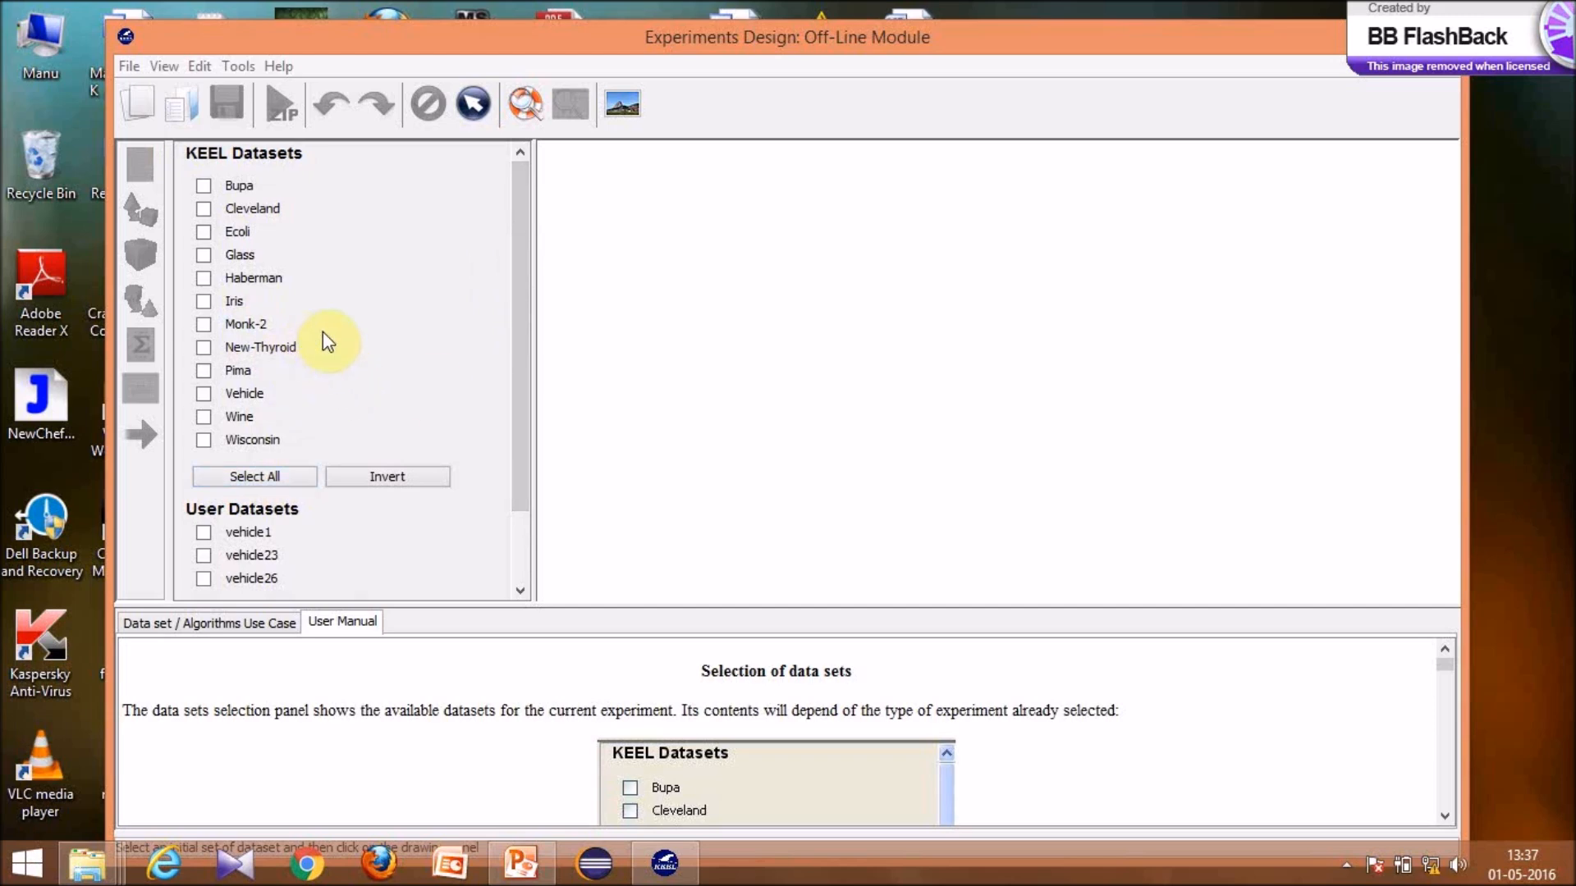
drag(518, 348, 528, 429)
click(246, 533)
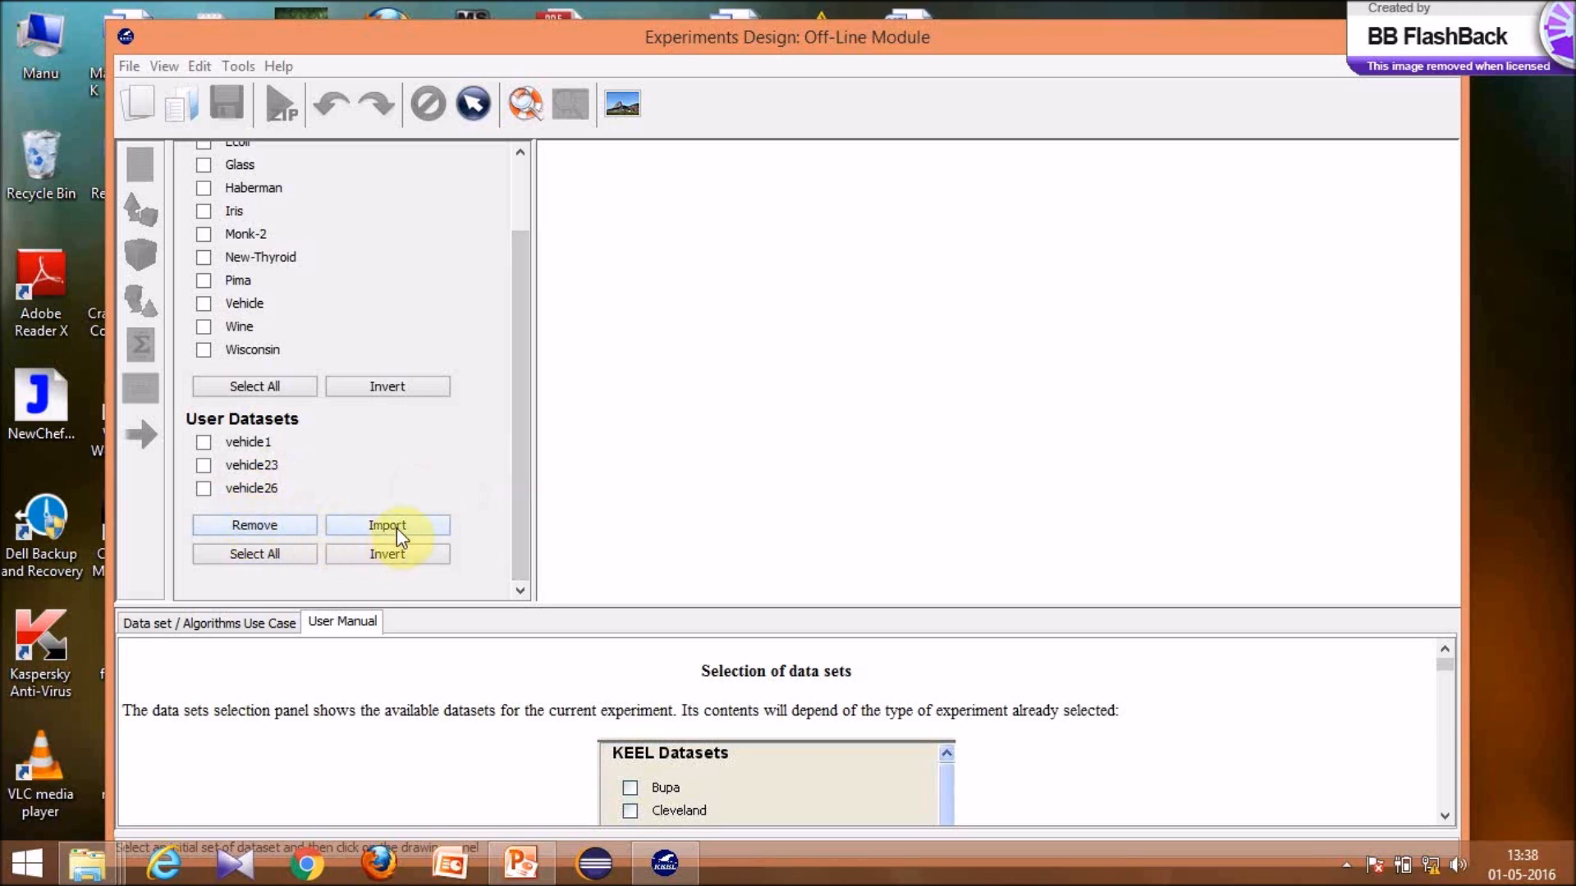
click(523, 498)
drag(525, 505, 512, 376)
click(204, 256)
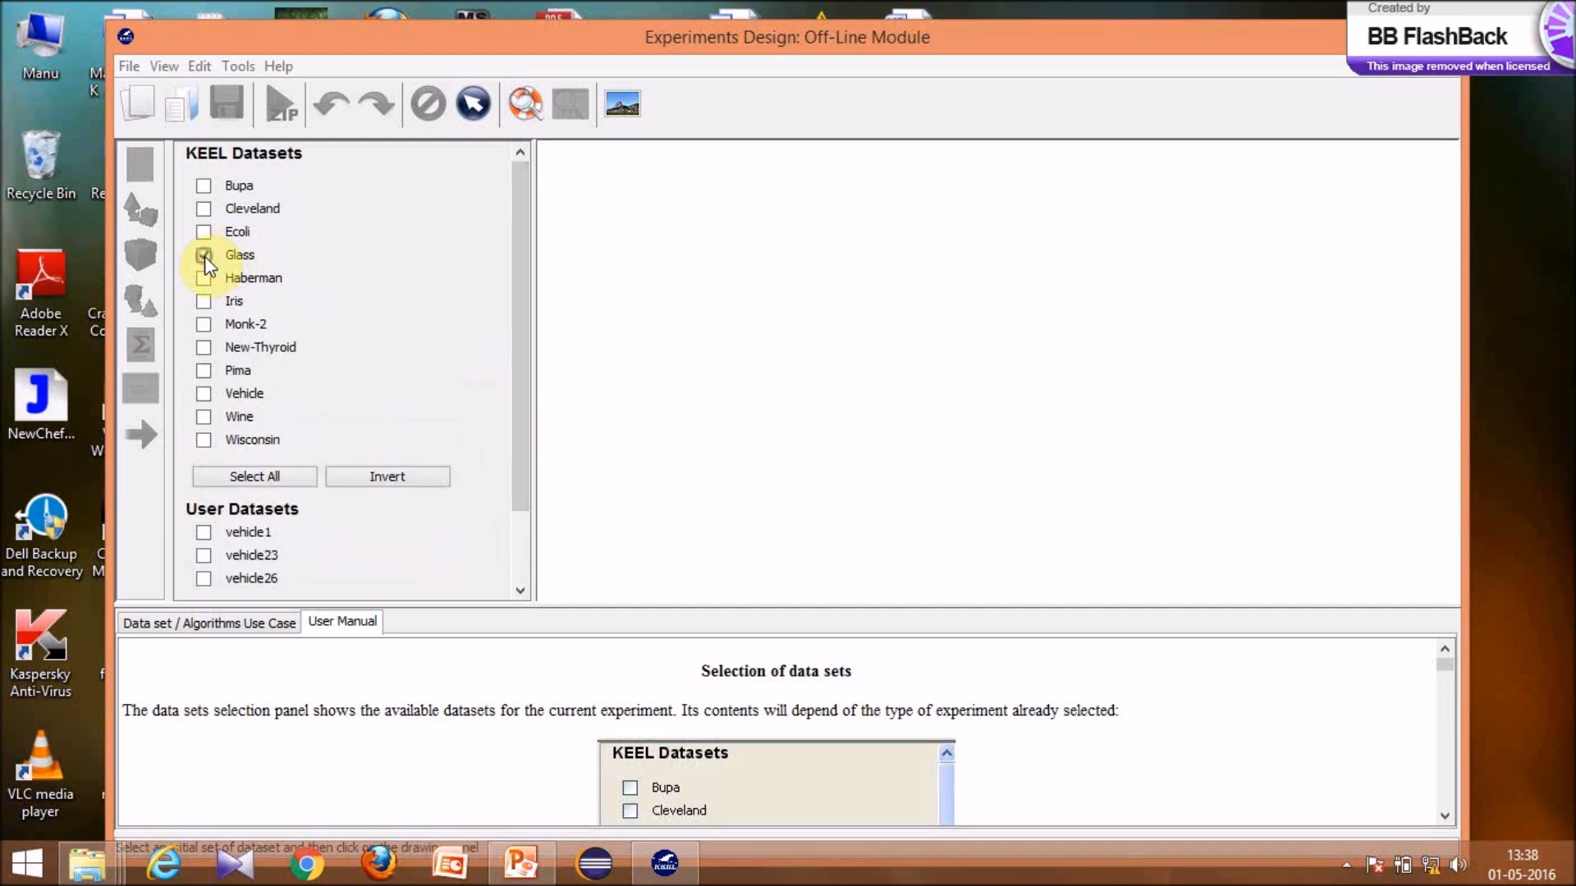
click(204, 303)
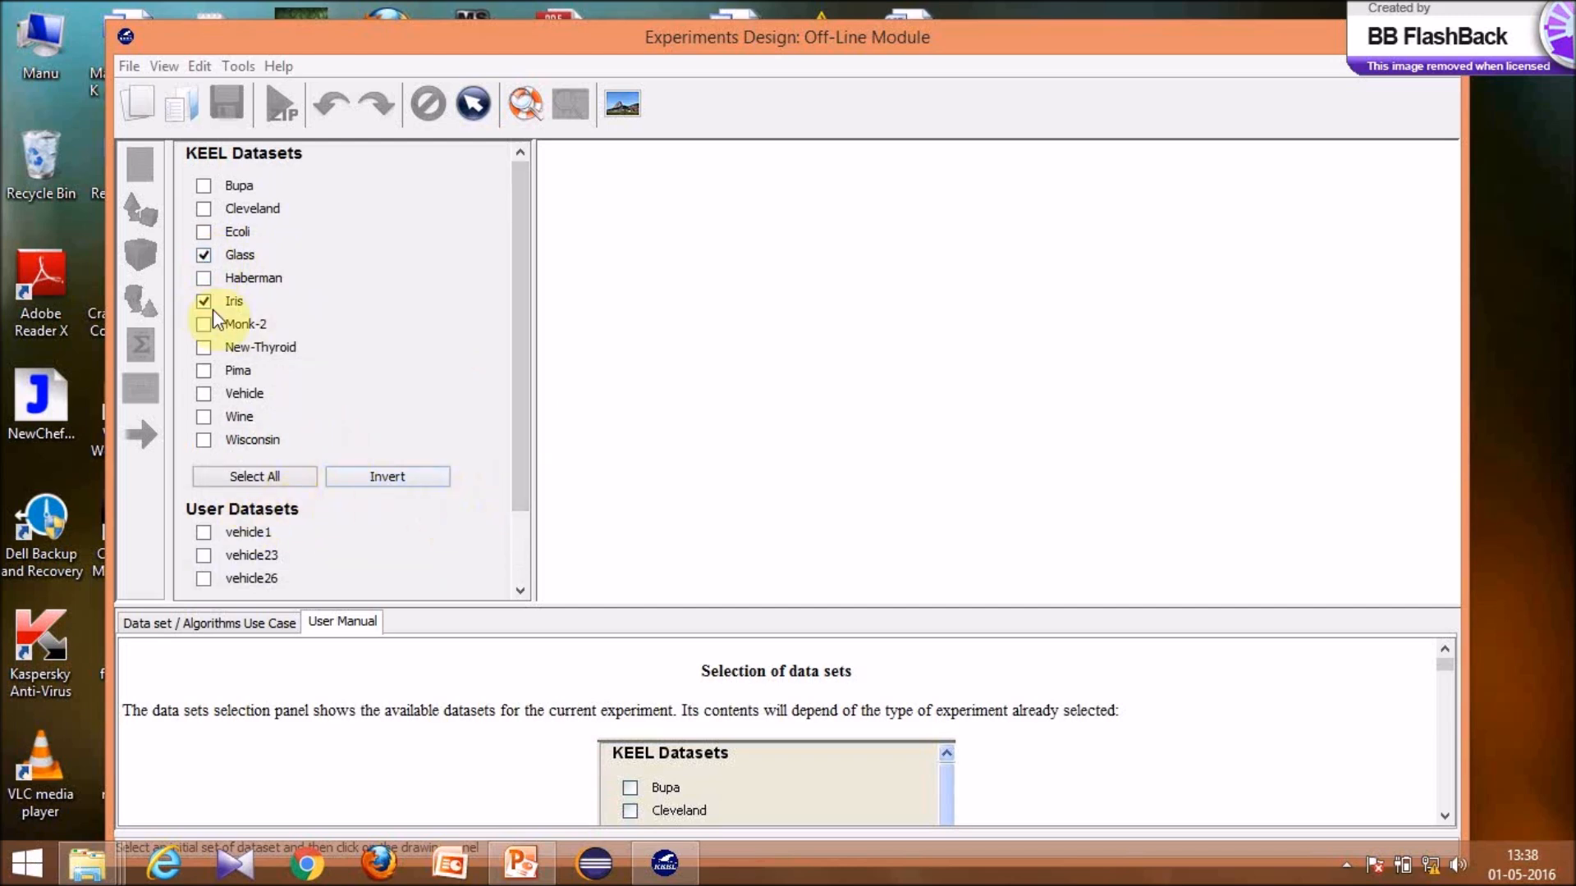
click(606, 291)
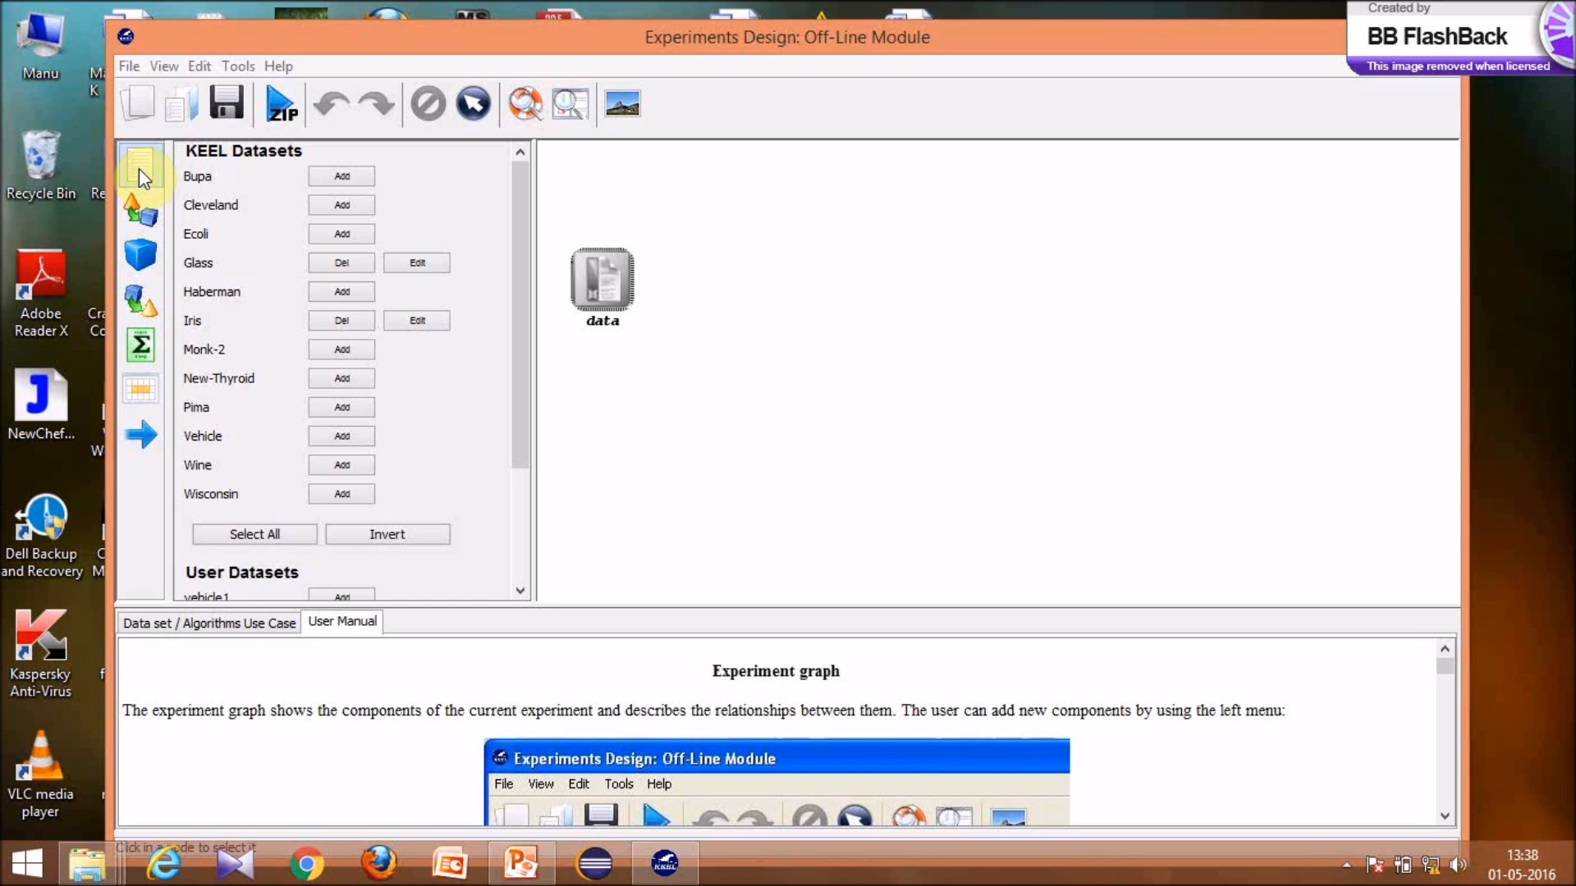
- Place the CHC-TSS preprocessing method from Evolutionary Training Set Selection on the canvas beside the data node
click(141, 214)
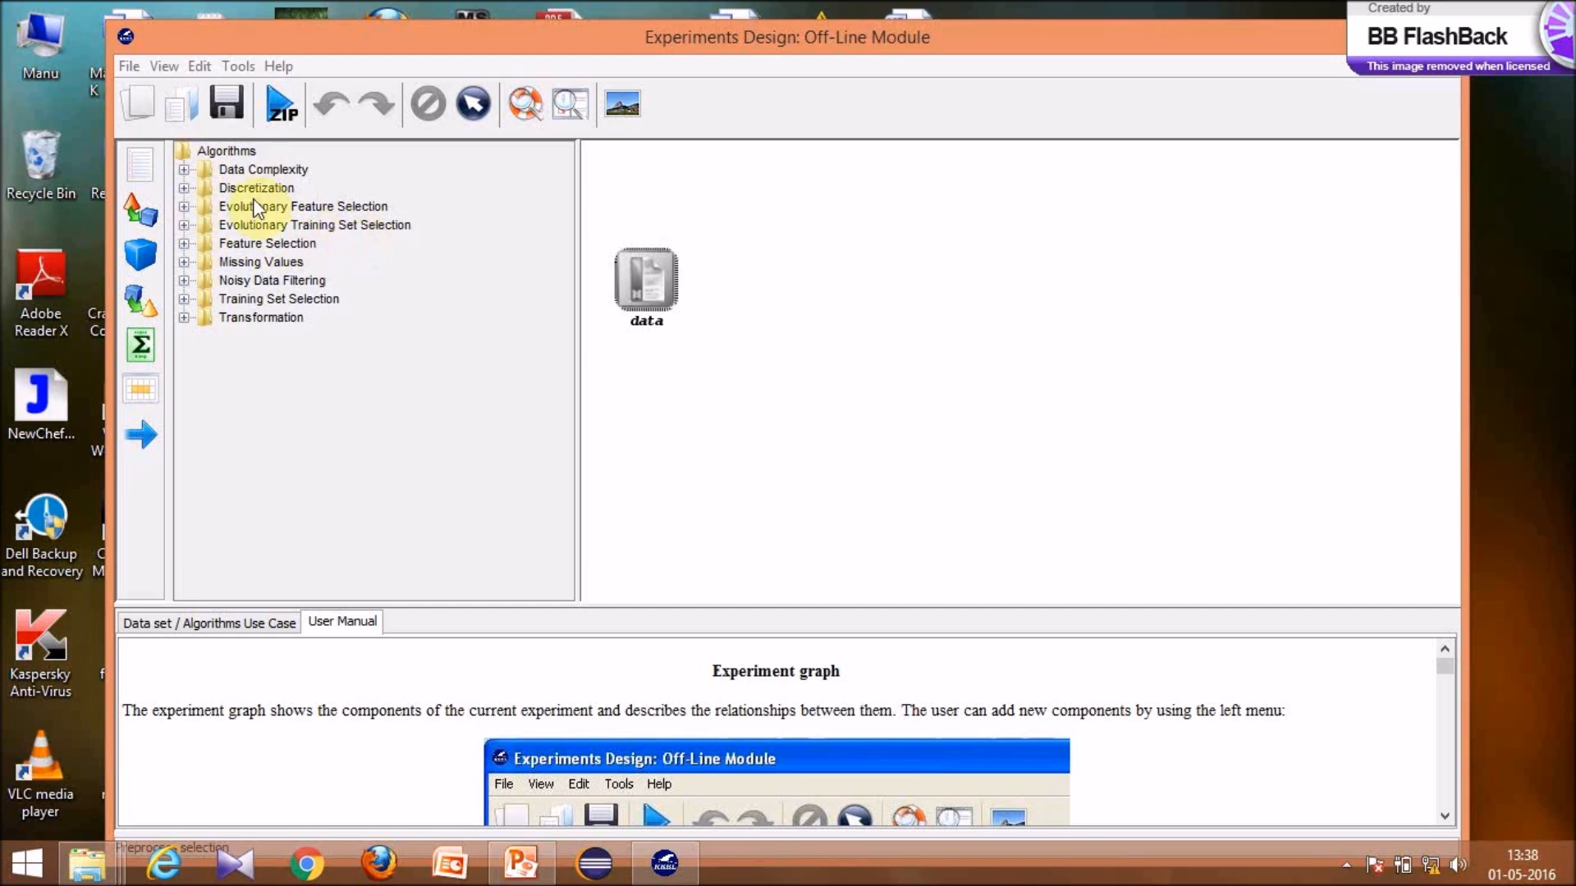
click(184, 169)
click(184, 169)
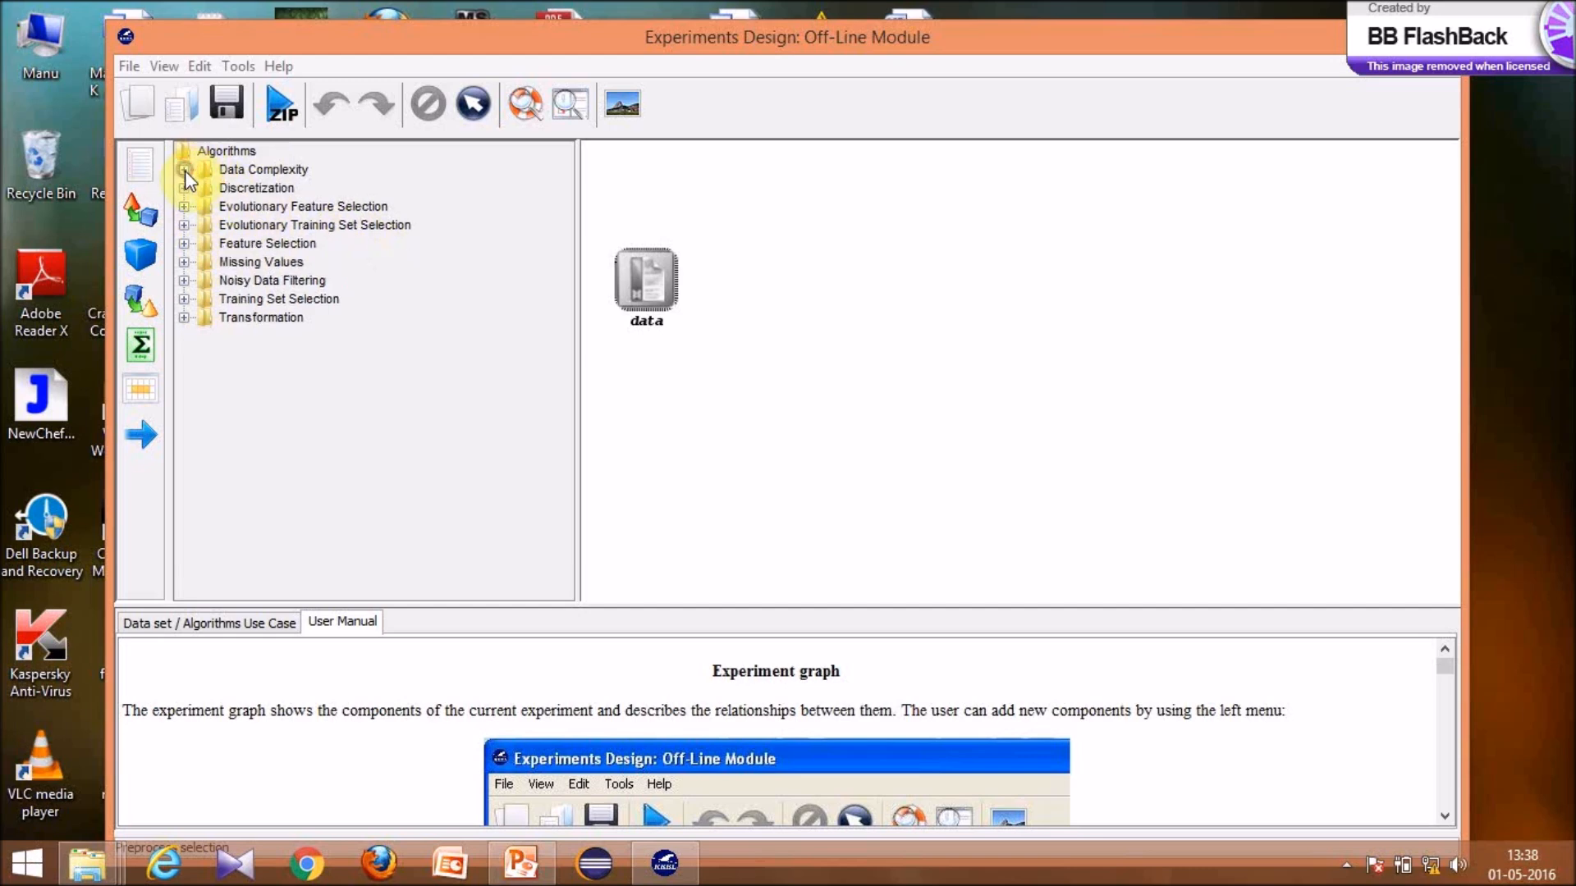
click(184, 187)
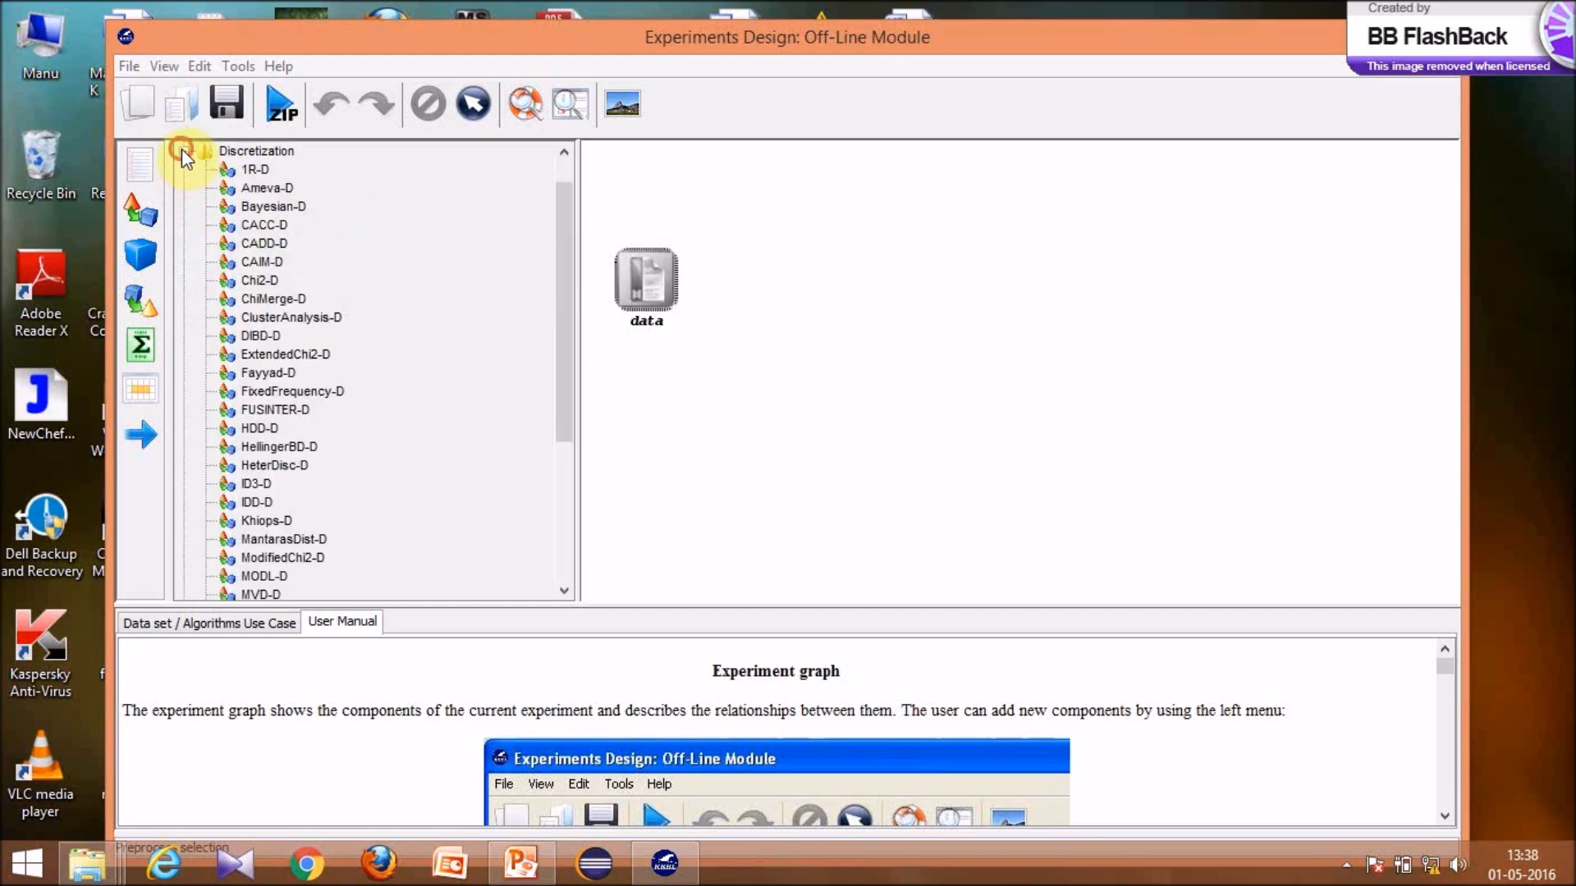
click(181, 150)
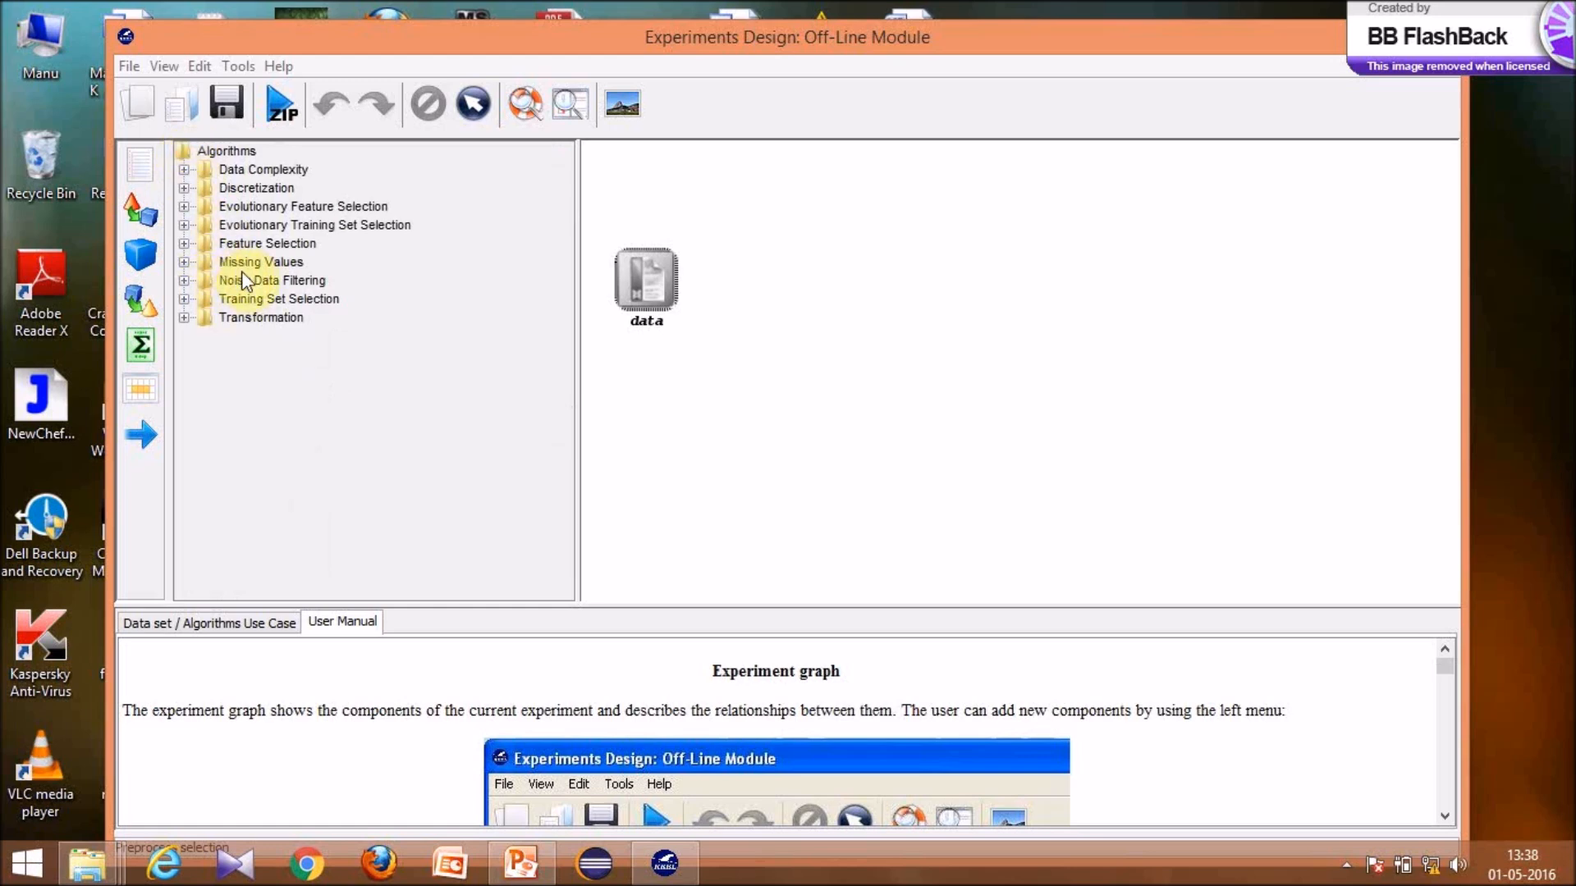
click(184, 224)
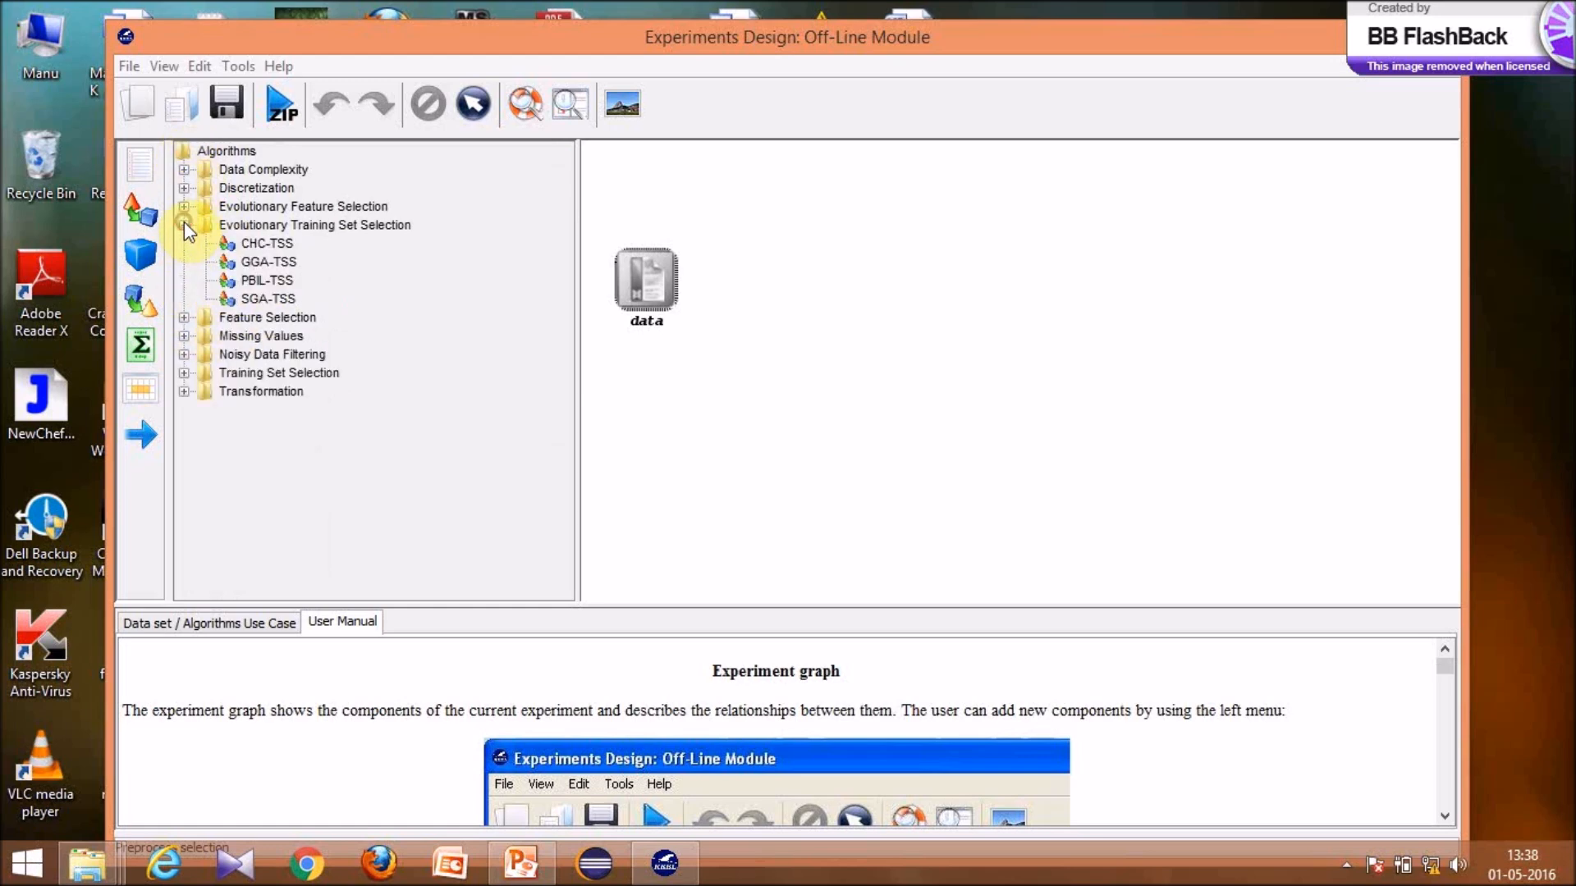
click(279, 244)
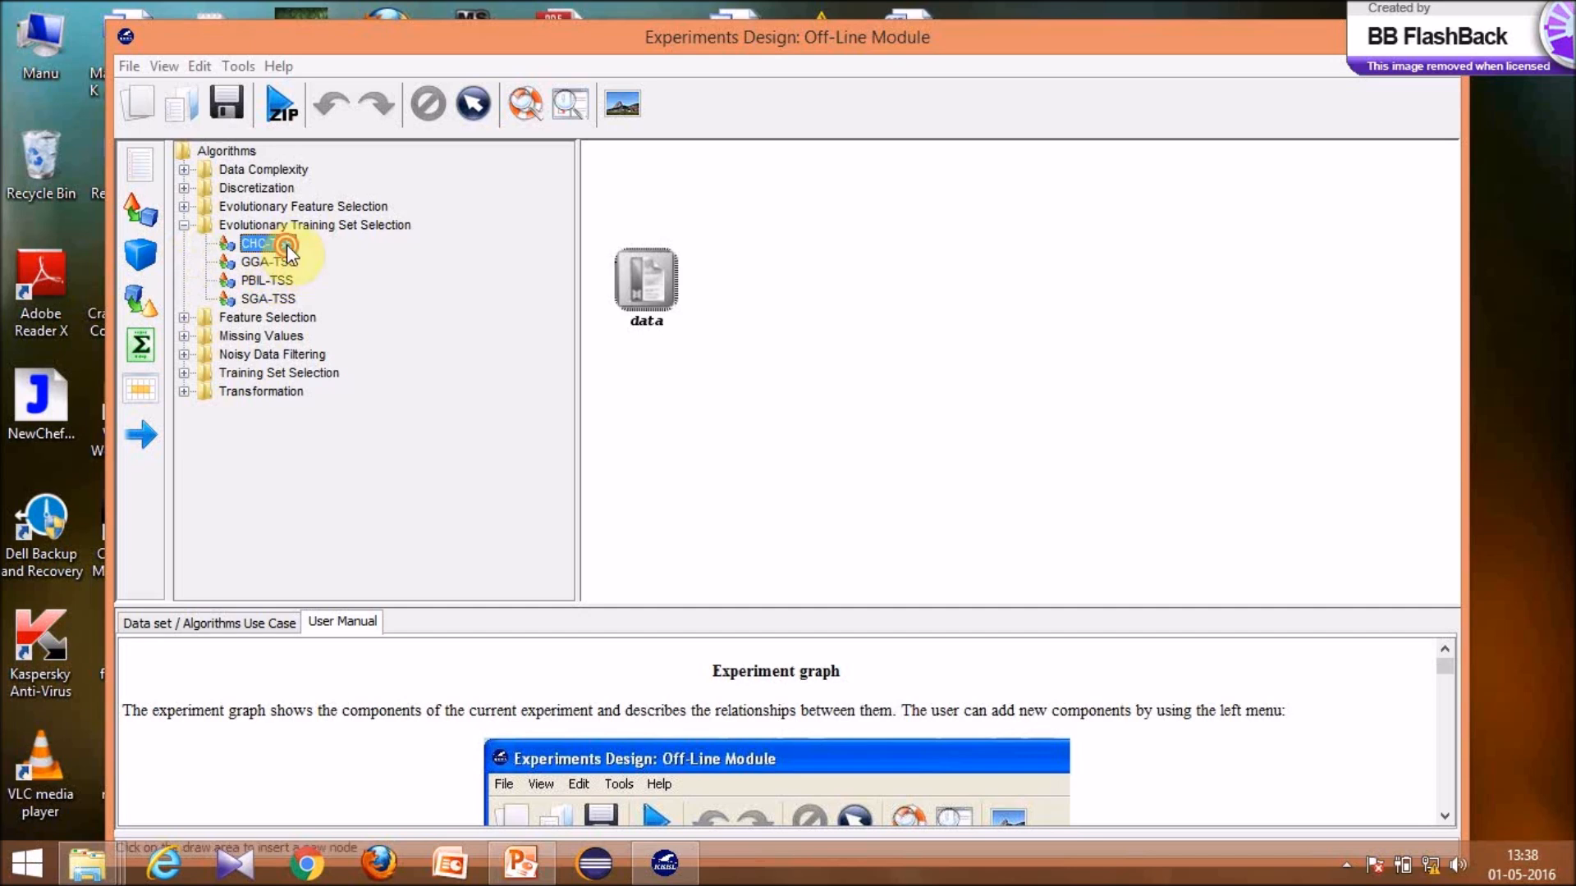
click(787, 275)
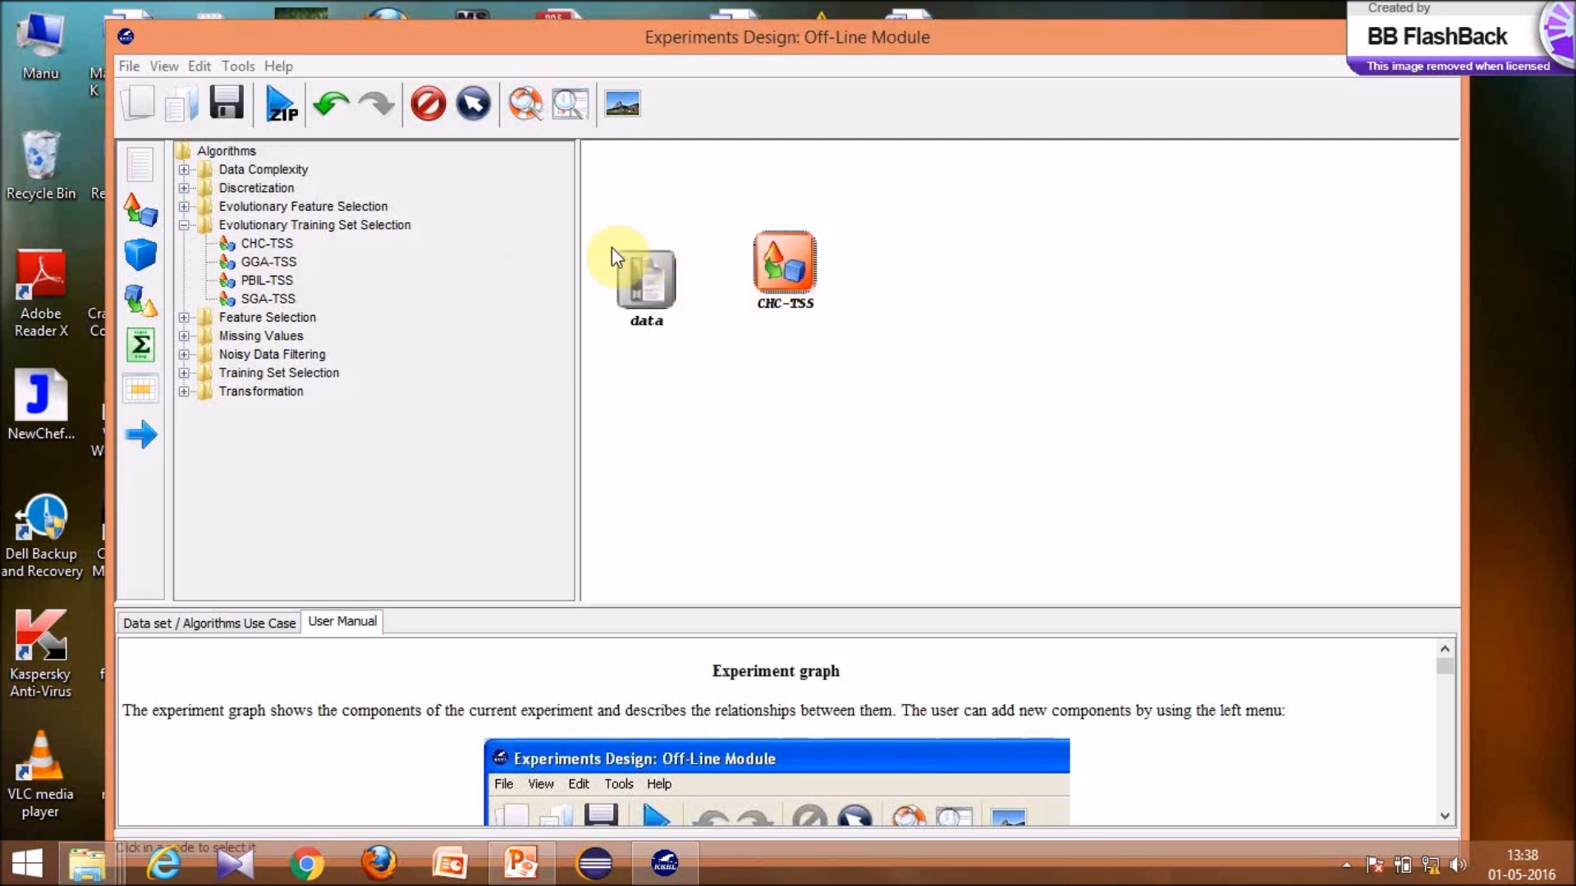
- Place the KNN-C method from the Lazy Learning algorithms on the canvas beside the CHC-TSS node
click(142, 256)
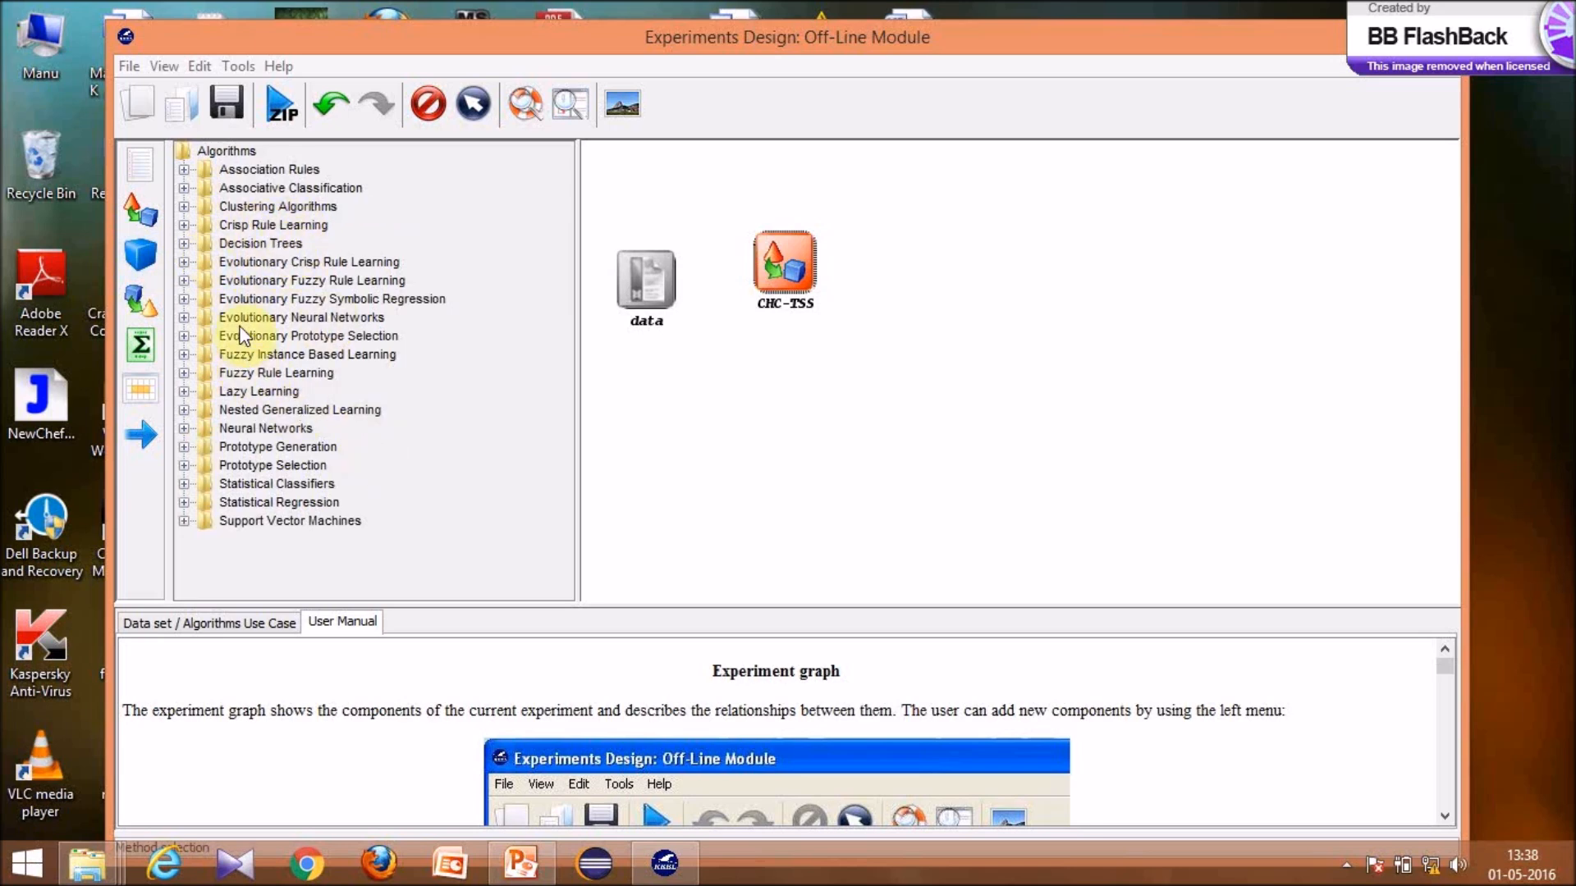
click(184, 391)
click(268, 461)
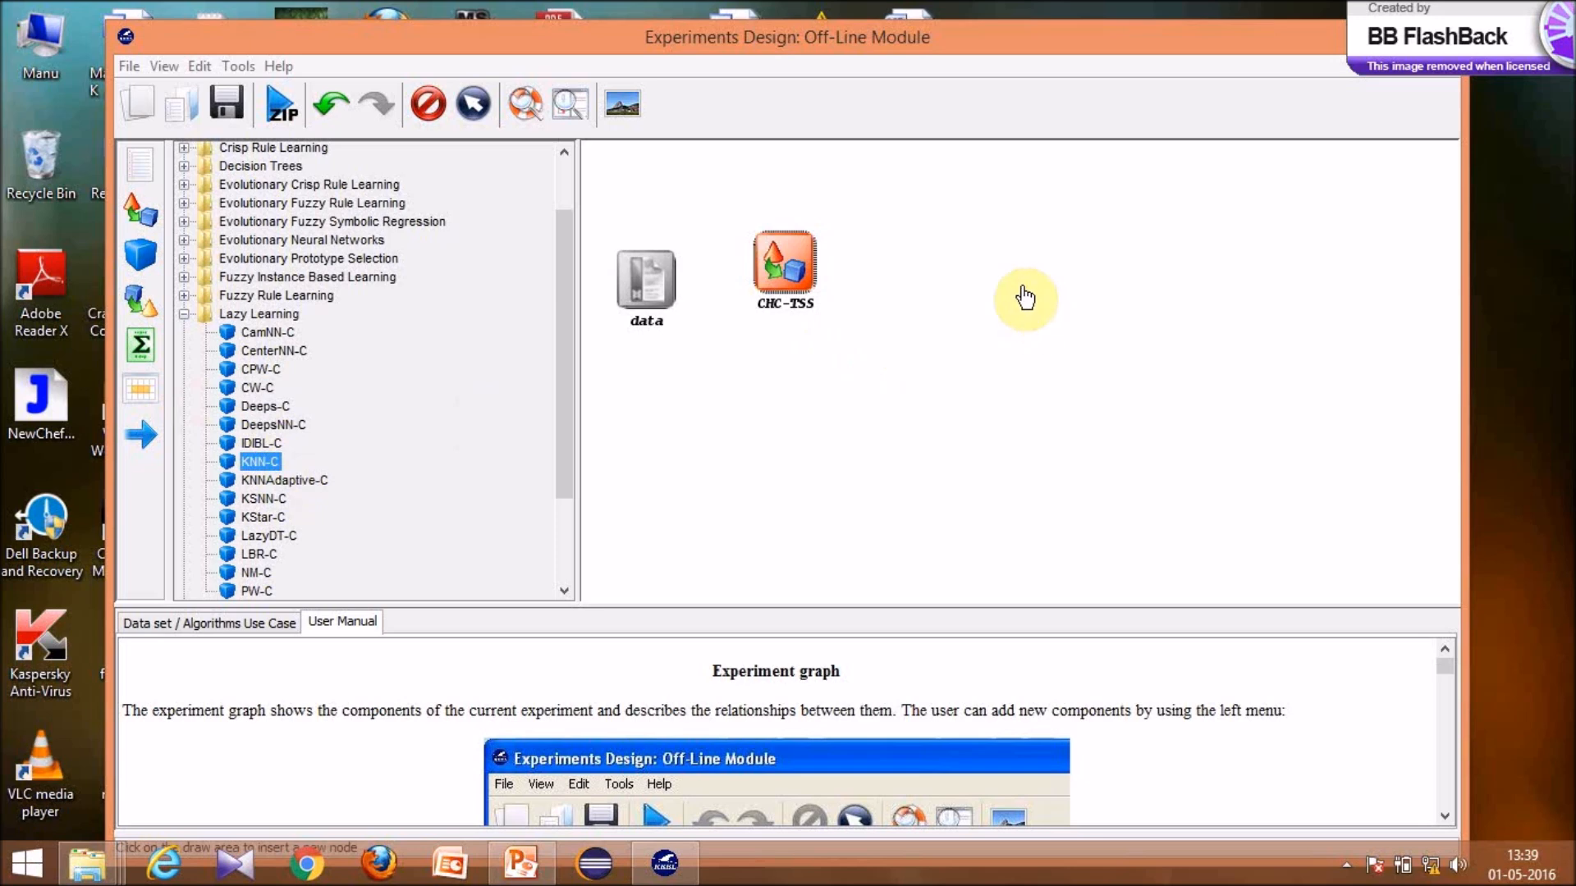
click(927, 267)
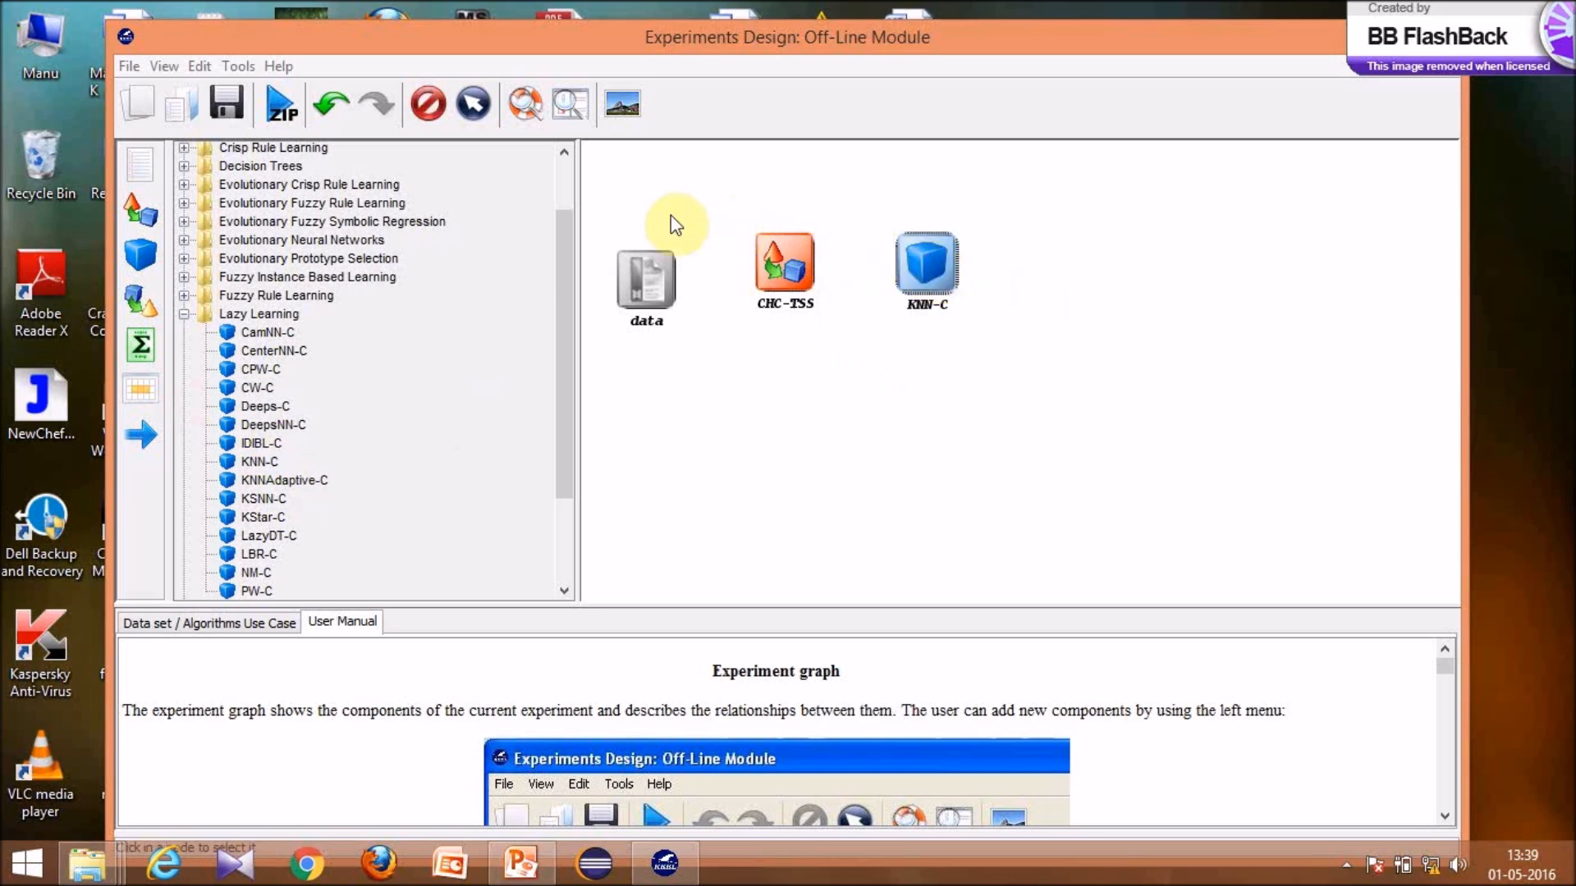
- Look through the Fuzzy Rule PostProcessing methods and place the Clas-FriedmanAligned-ST classification test below the KNN-C node
click(133, 302)
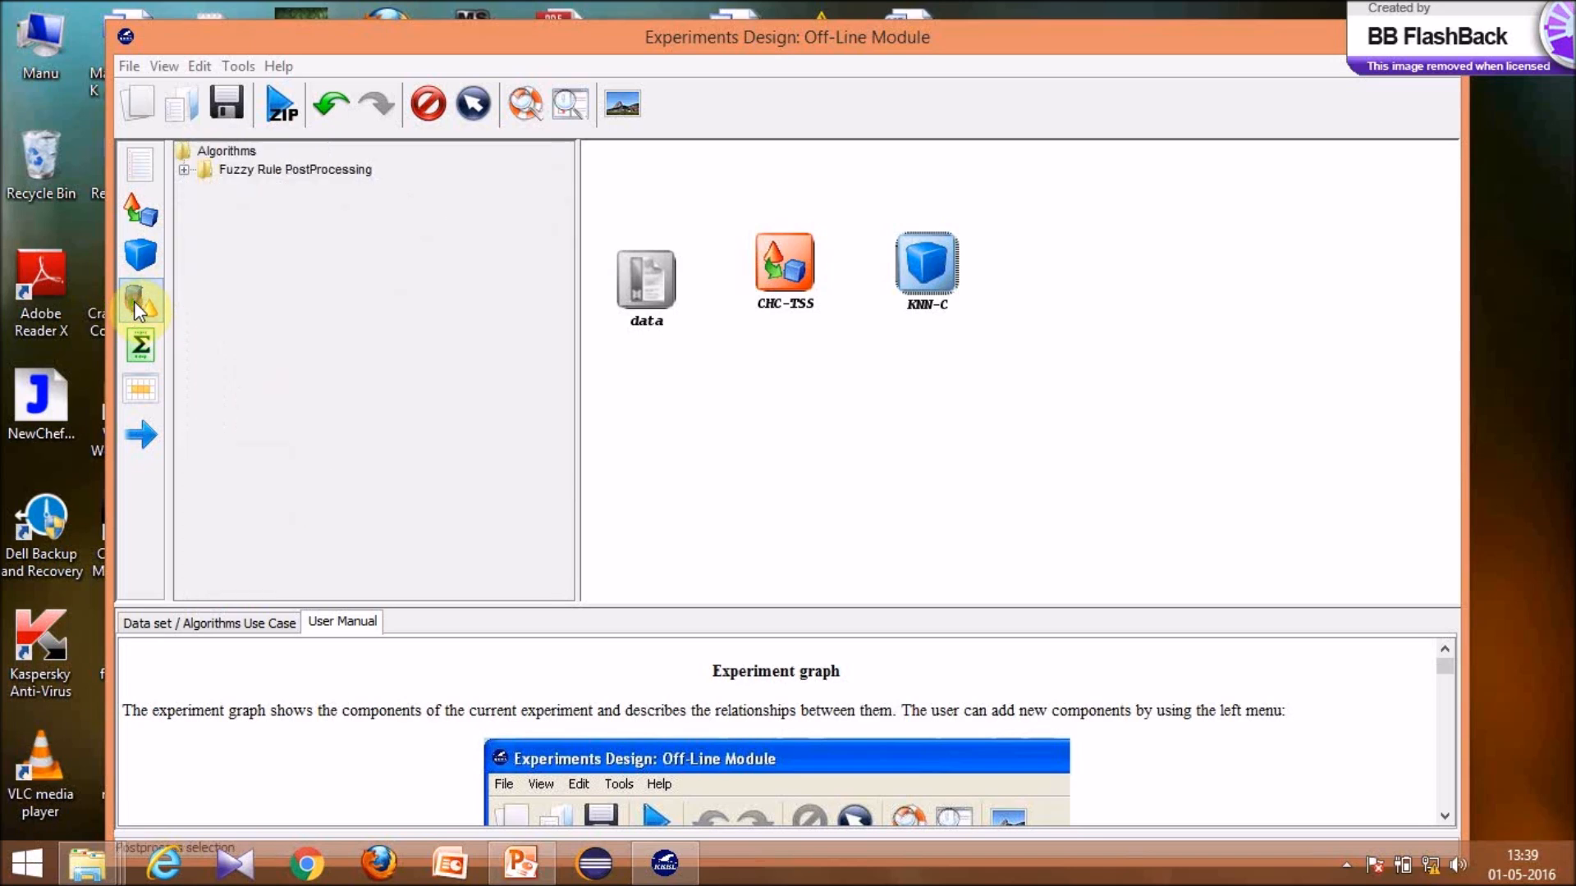
click(182, 171)
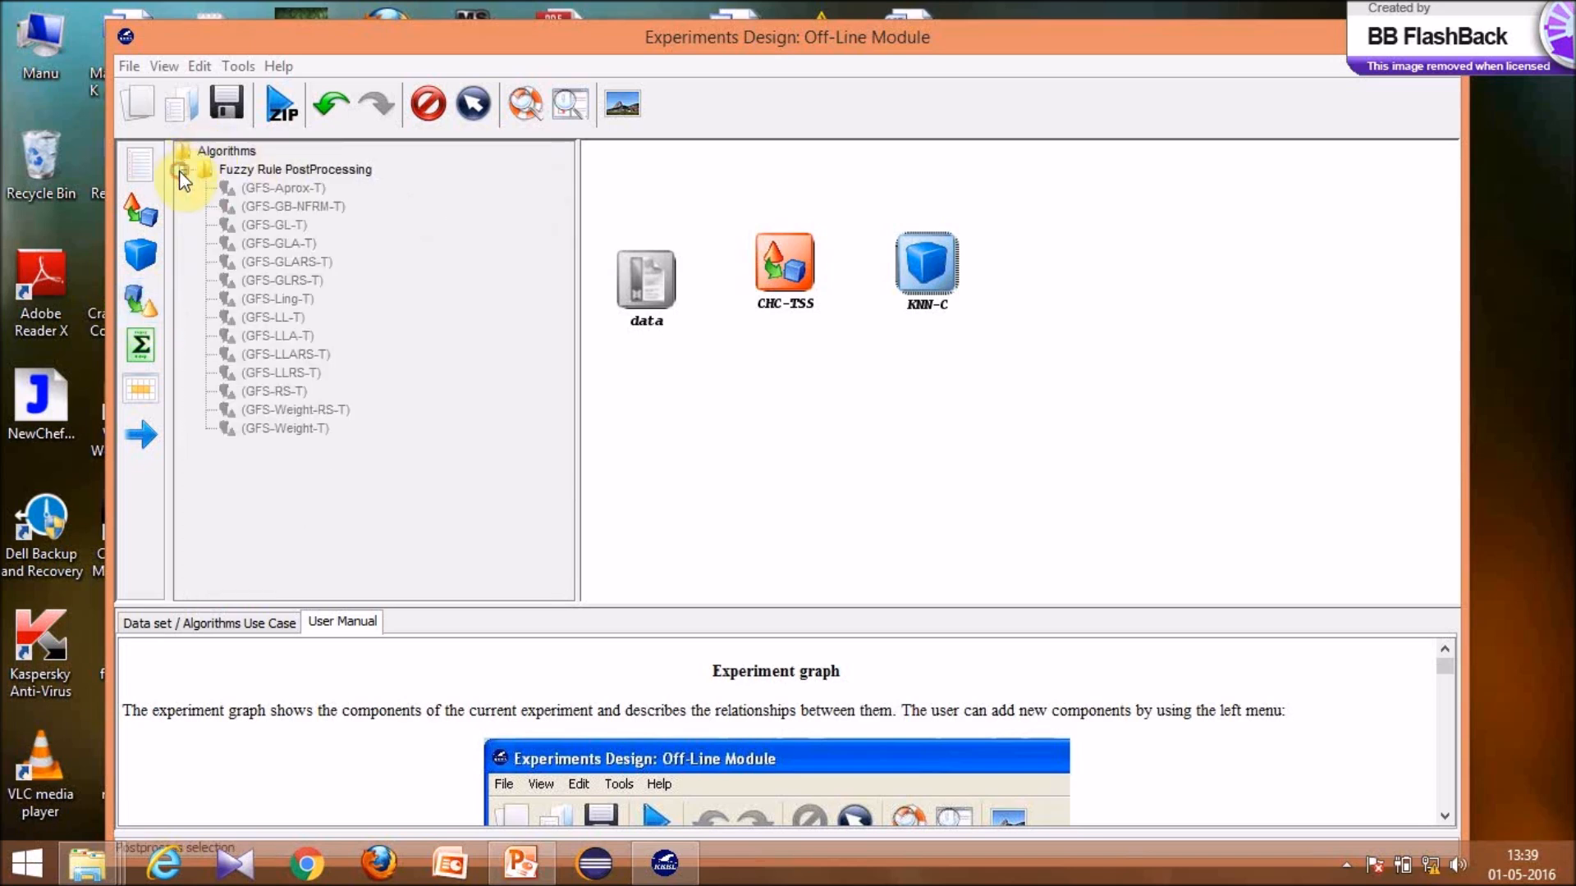
click(187, 171)
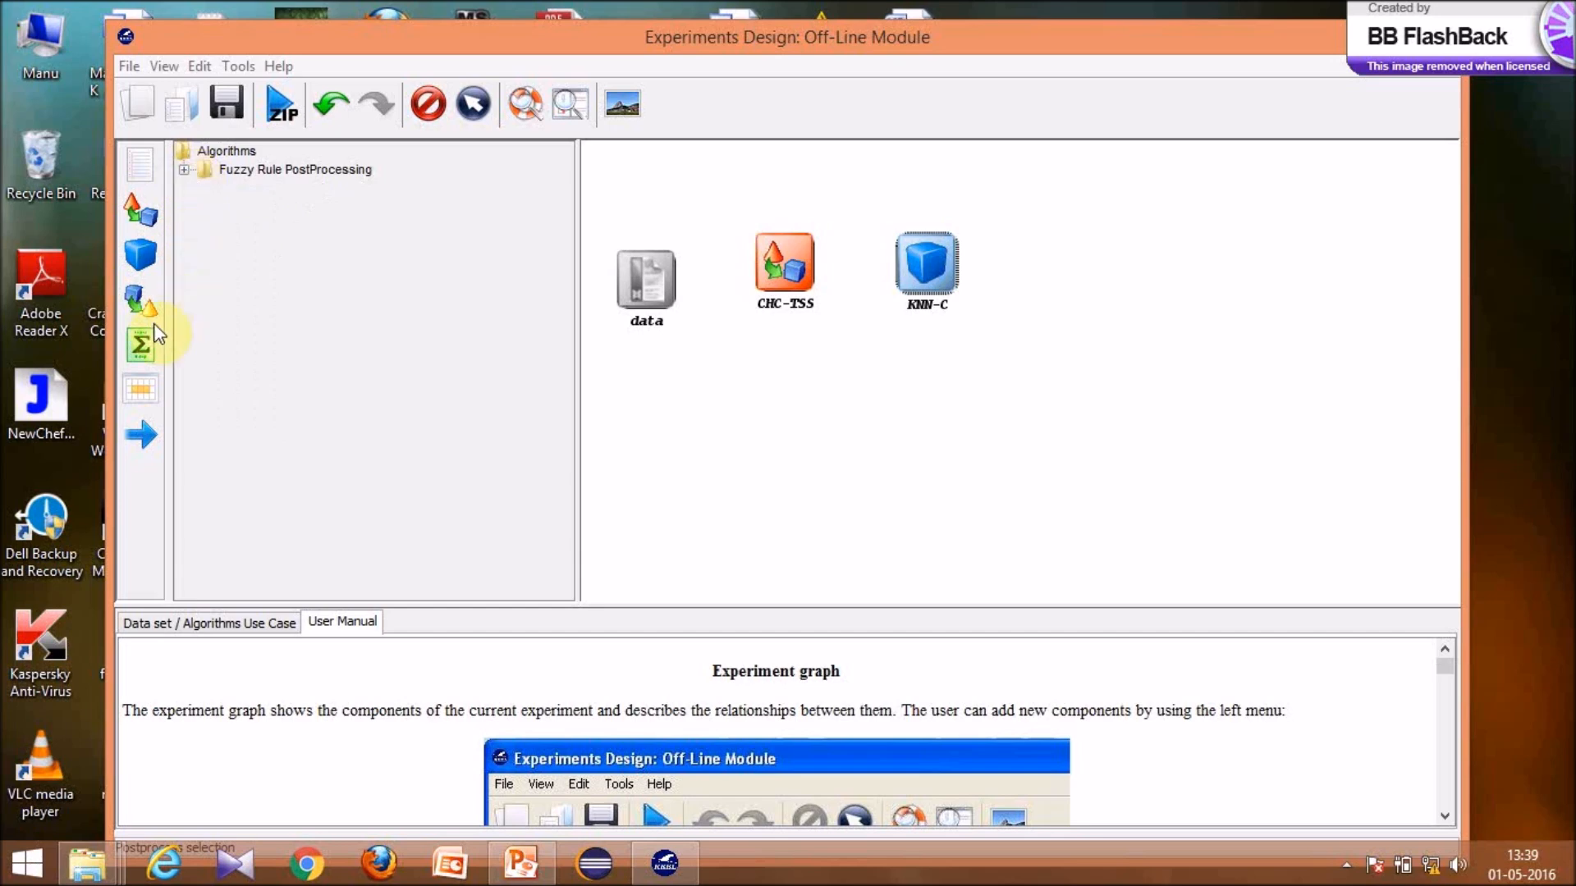
click(139, 348)
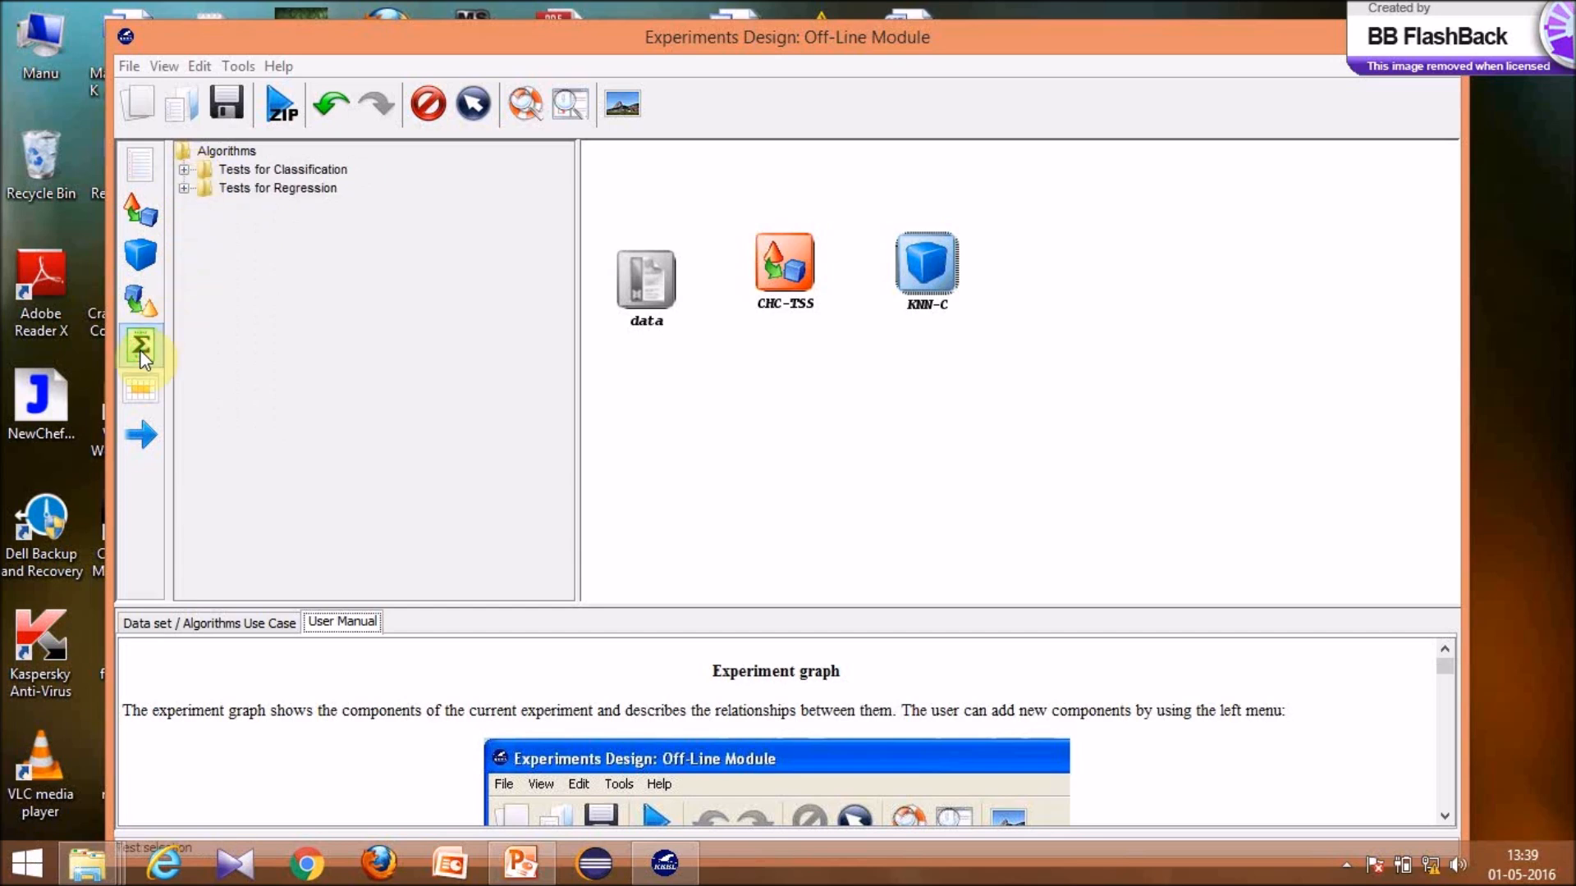
click(190, 170)
click(190, 171)
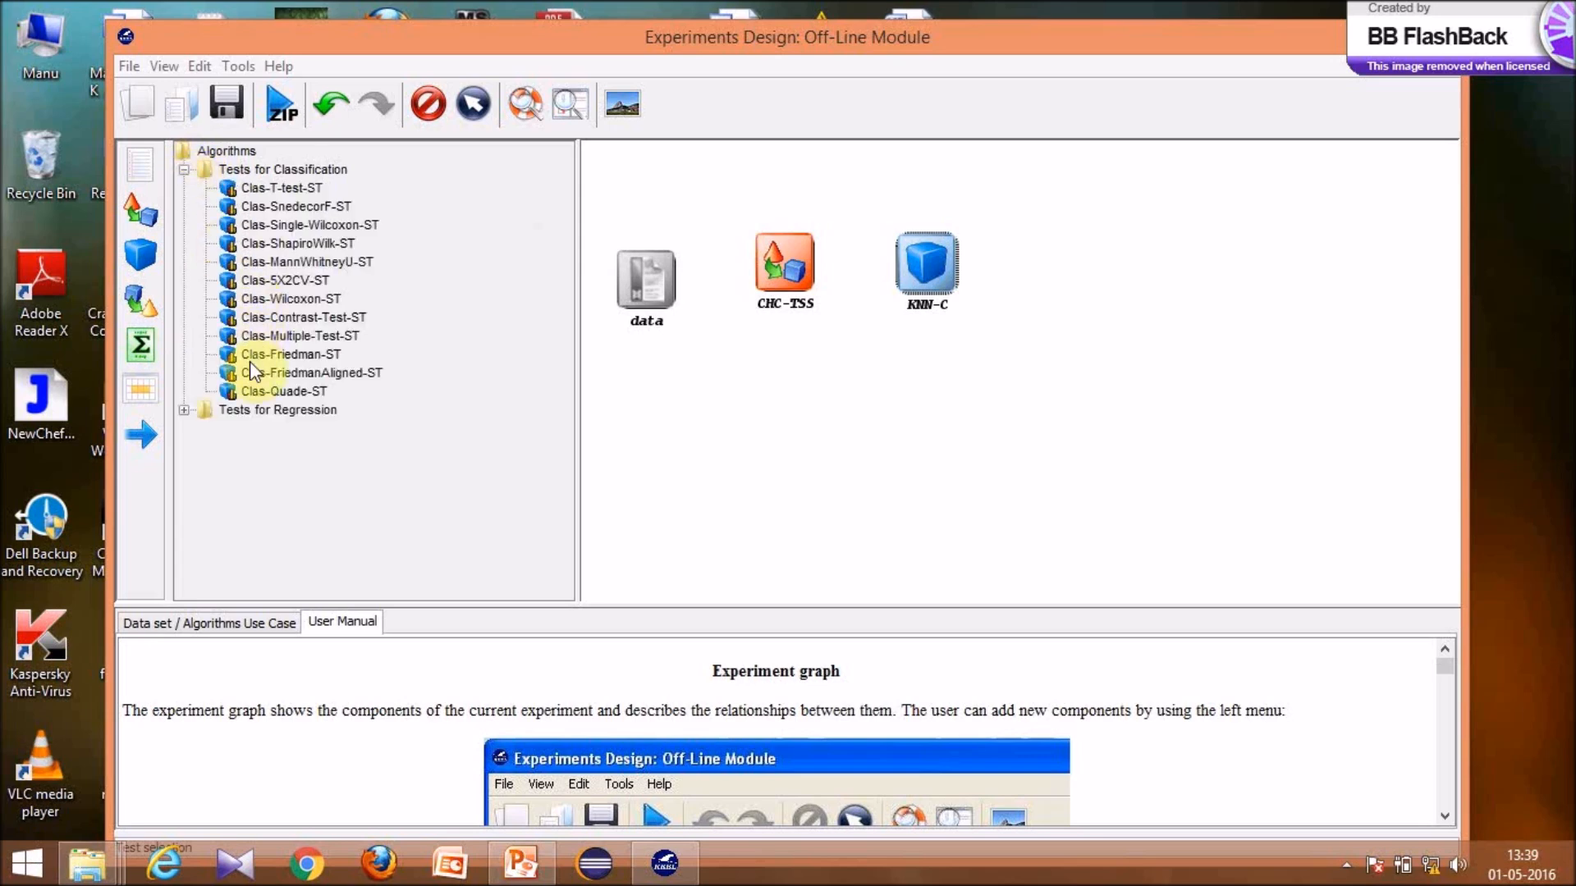
click(303, 372)
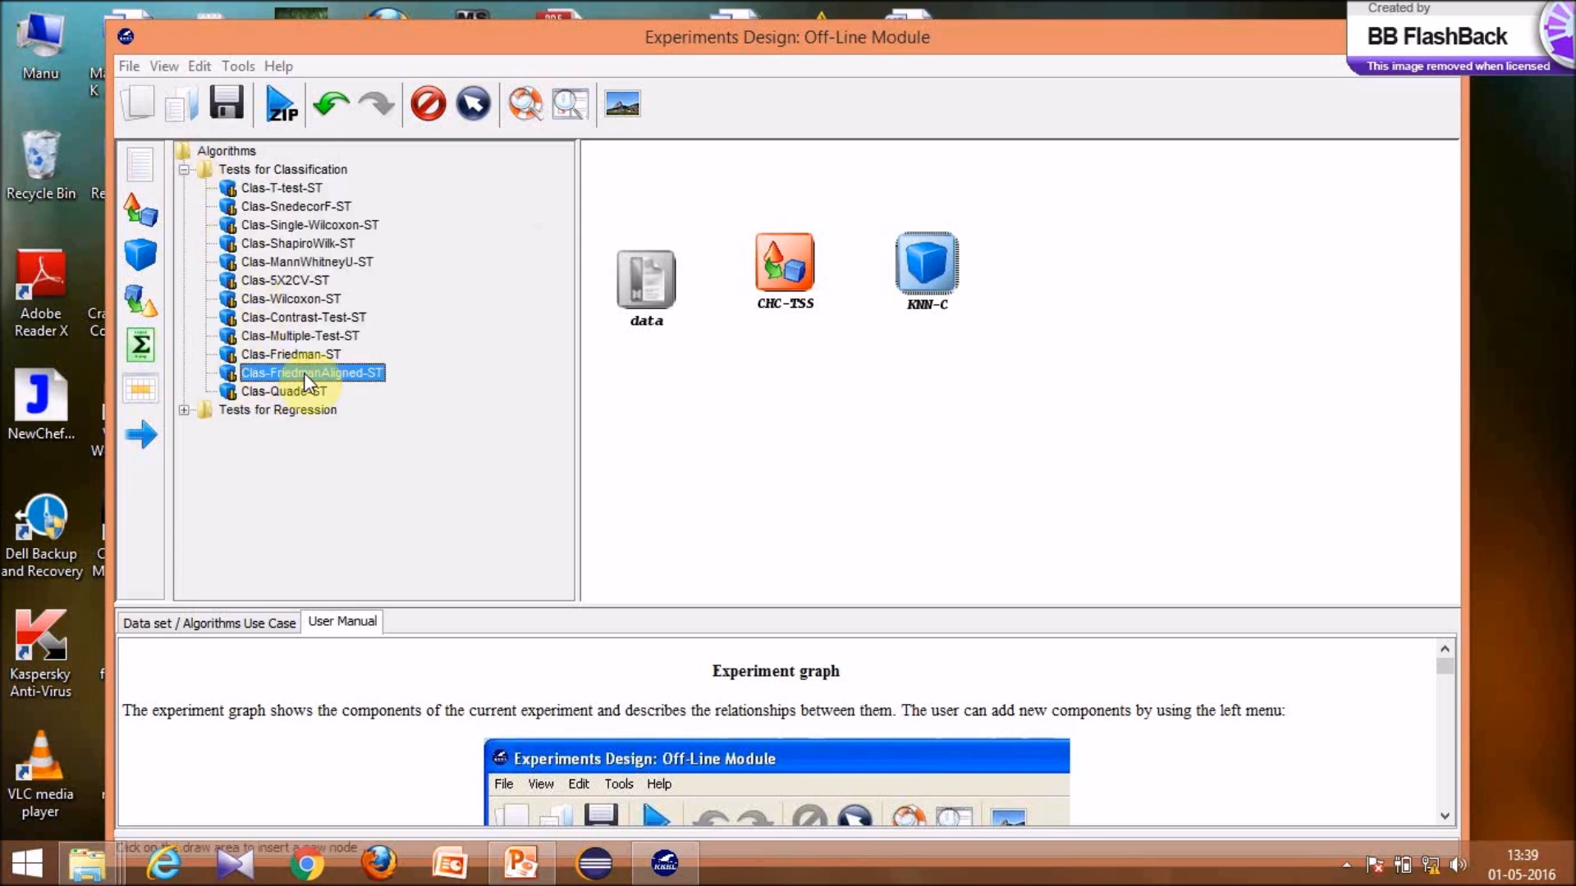
click(919, 397)
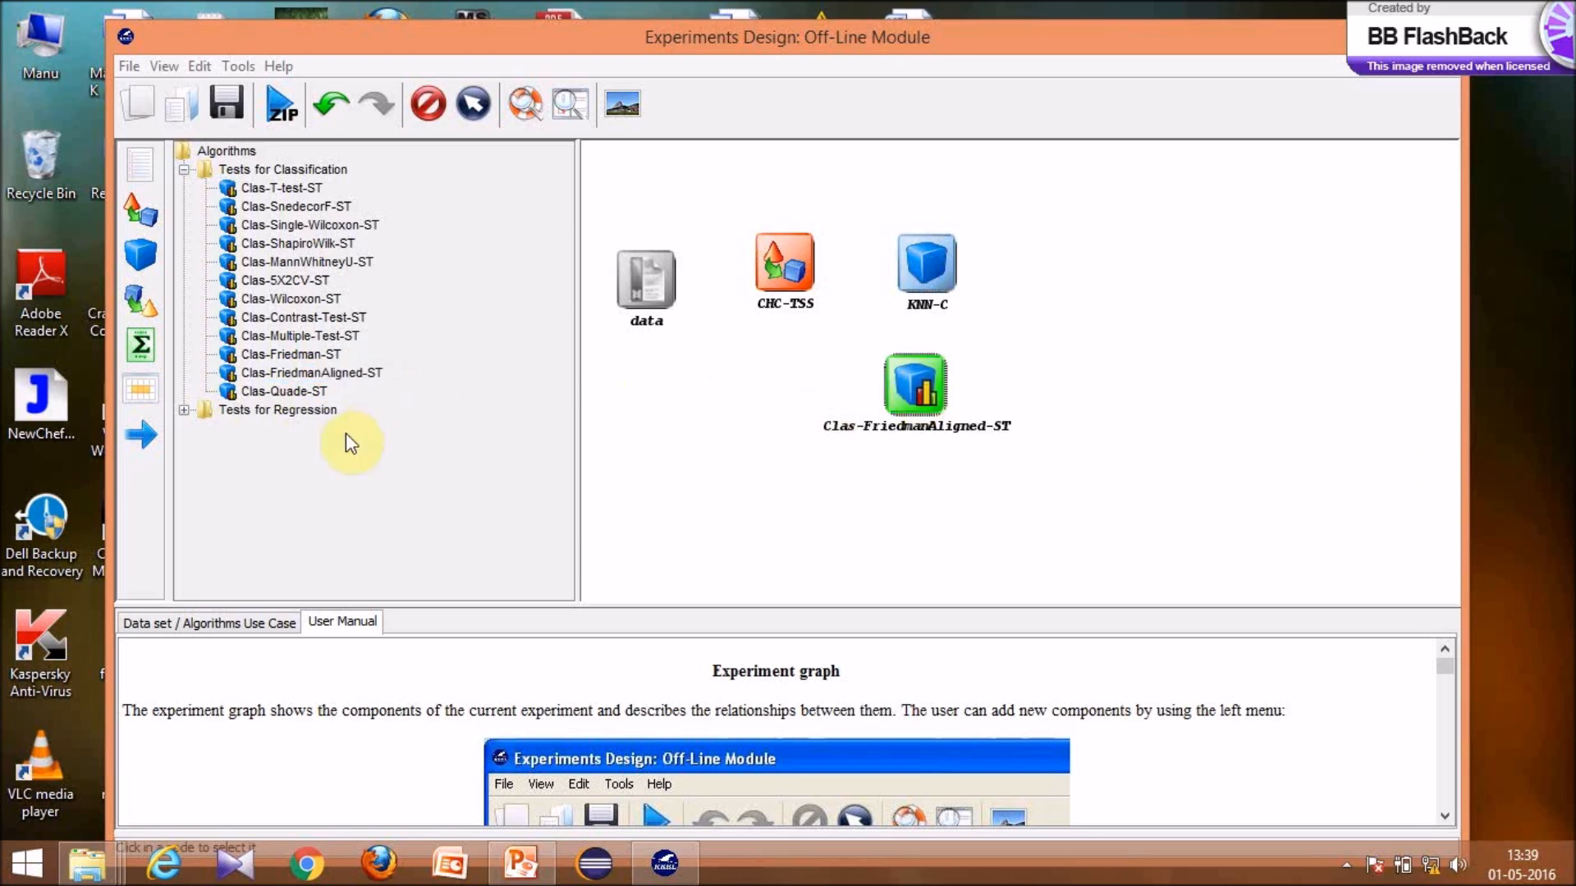
- Place the Vis-Clas-Check classification results visualizer on the canvas beside the KNN-C node
click(141, 392)
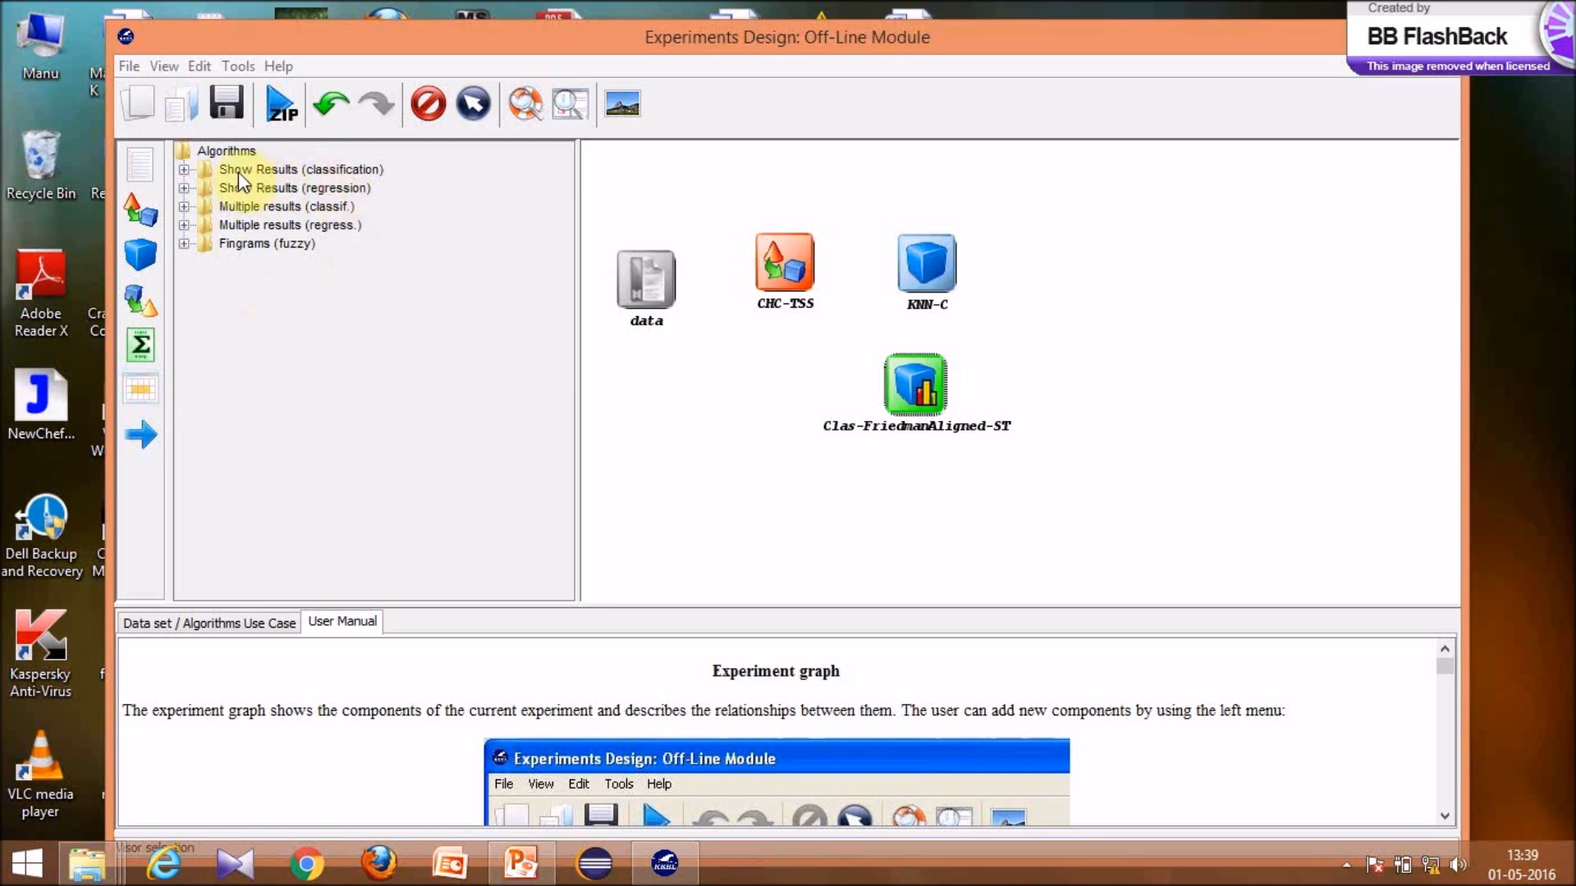
click(183, 170)
click(283, 188)
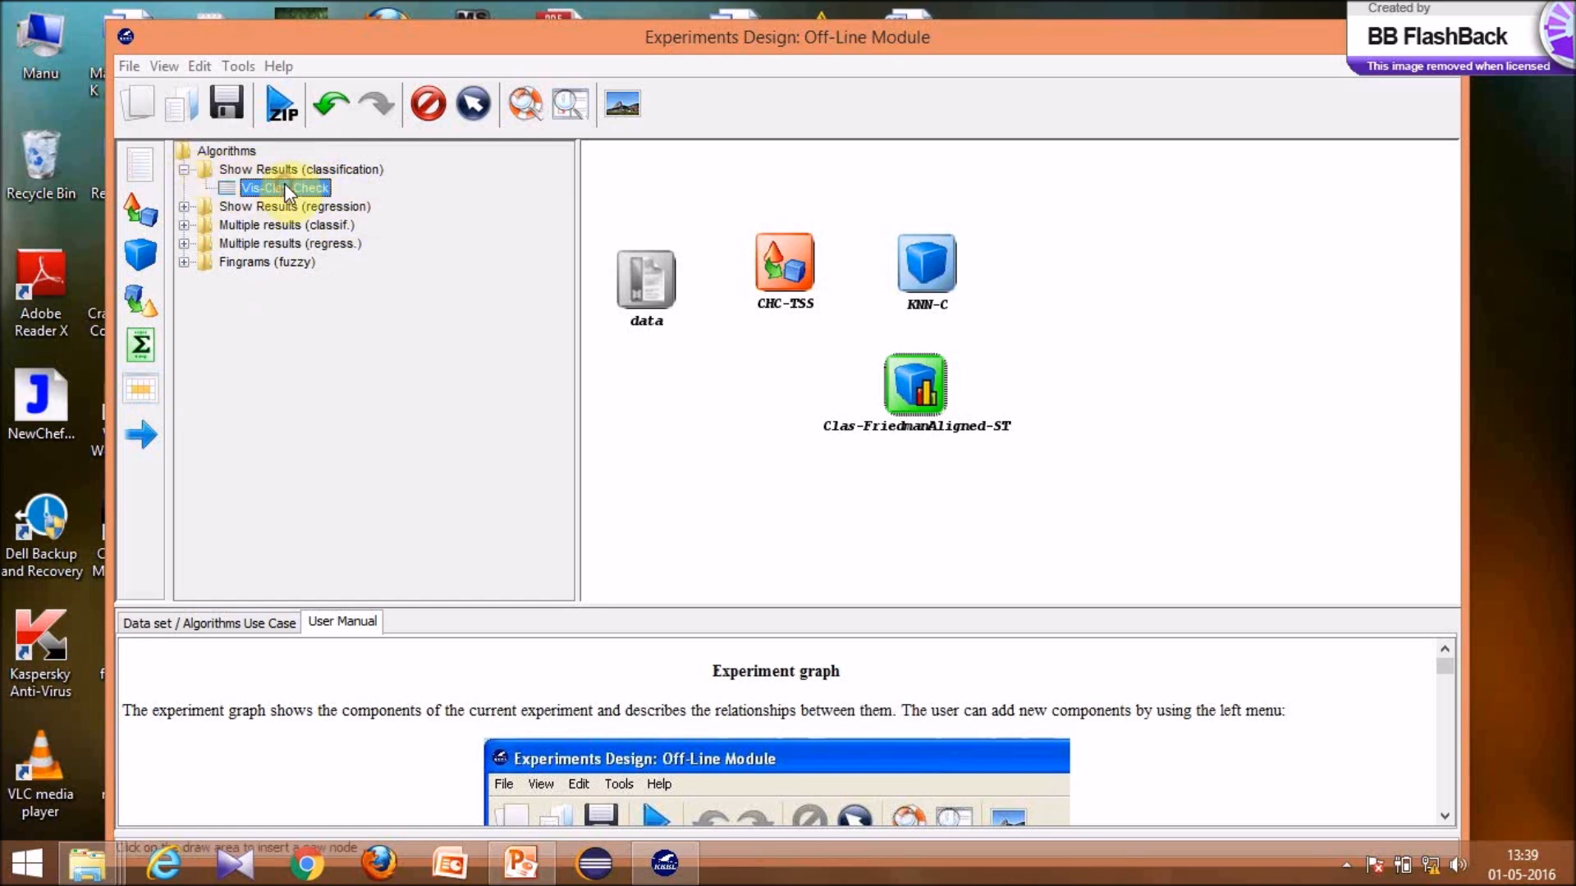
click(1088, 283)
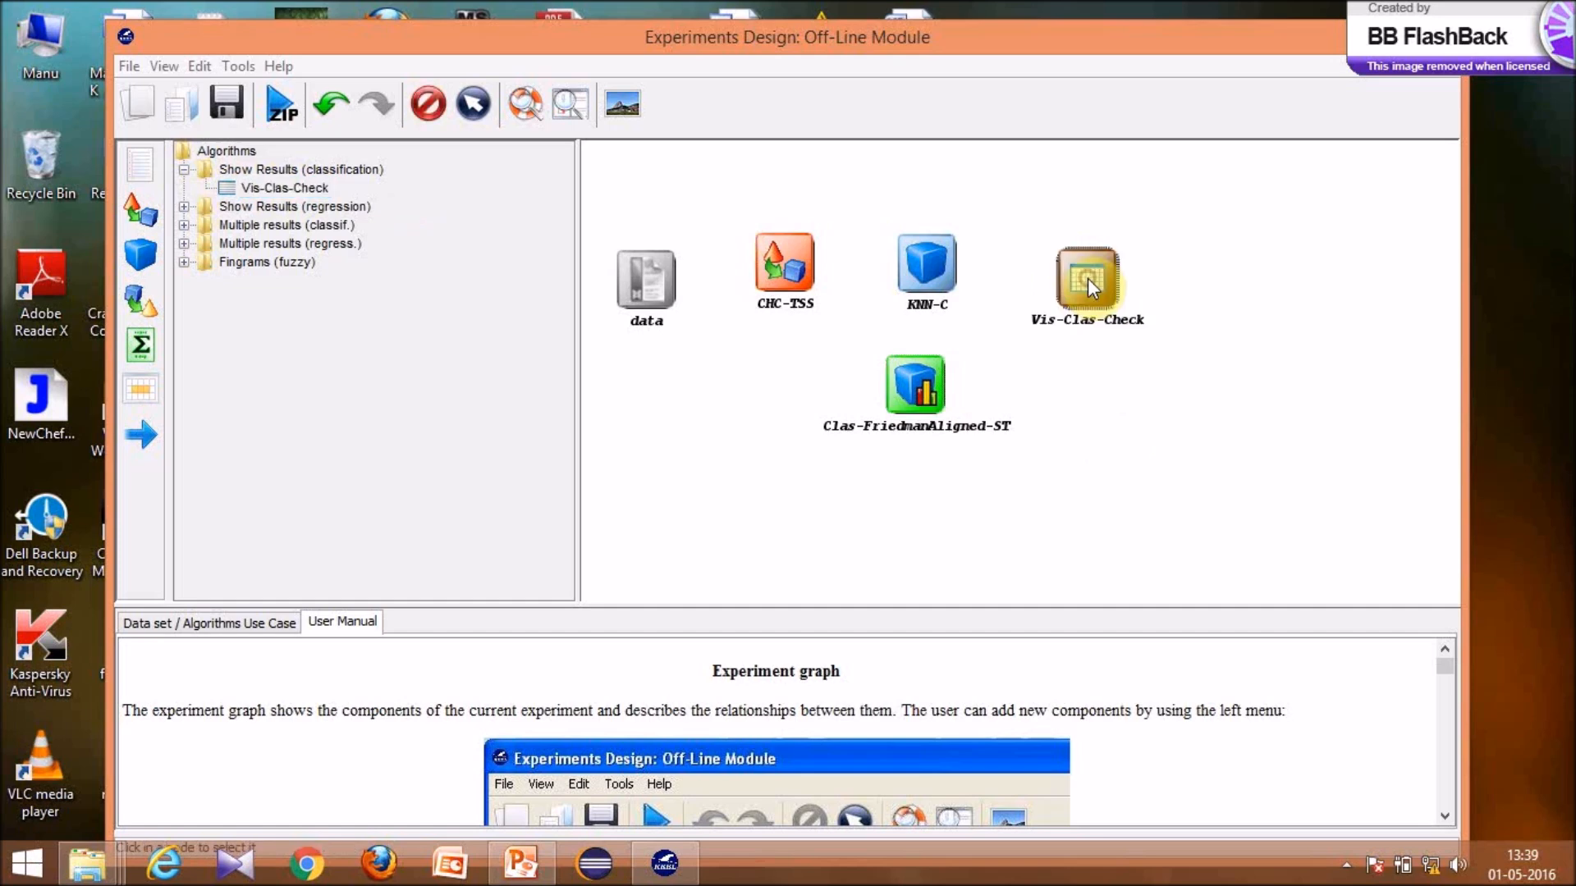
- Connect data flows from data to CHC-TSS, from CHC-TSS to KNN-C, and from KNN-C to both Clas-FriedmanAligned-ST and Vis-Clas-Check
click(142, 434)
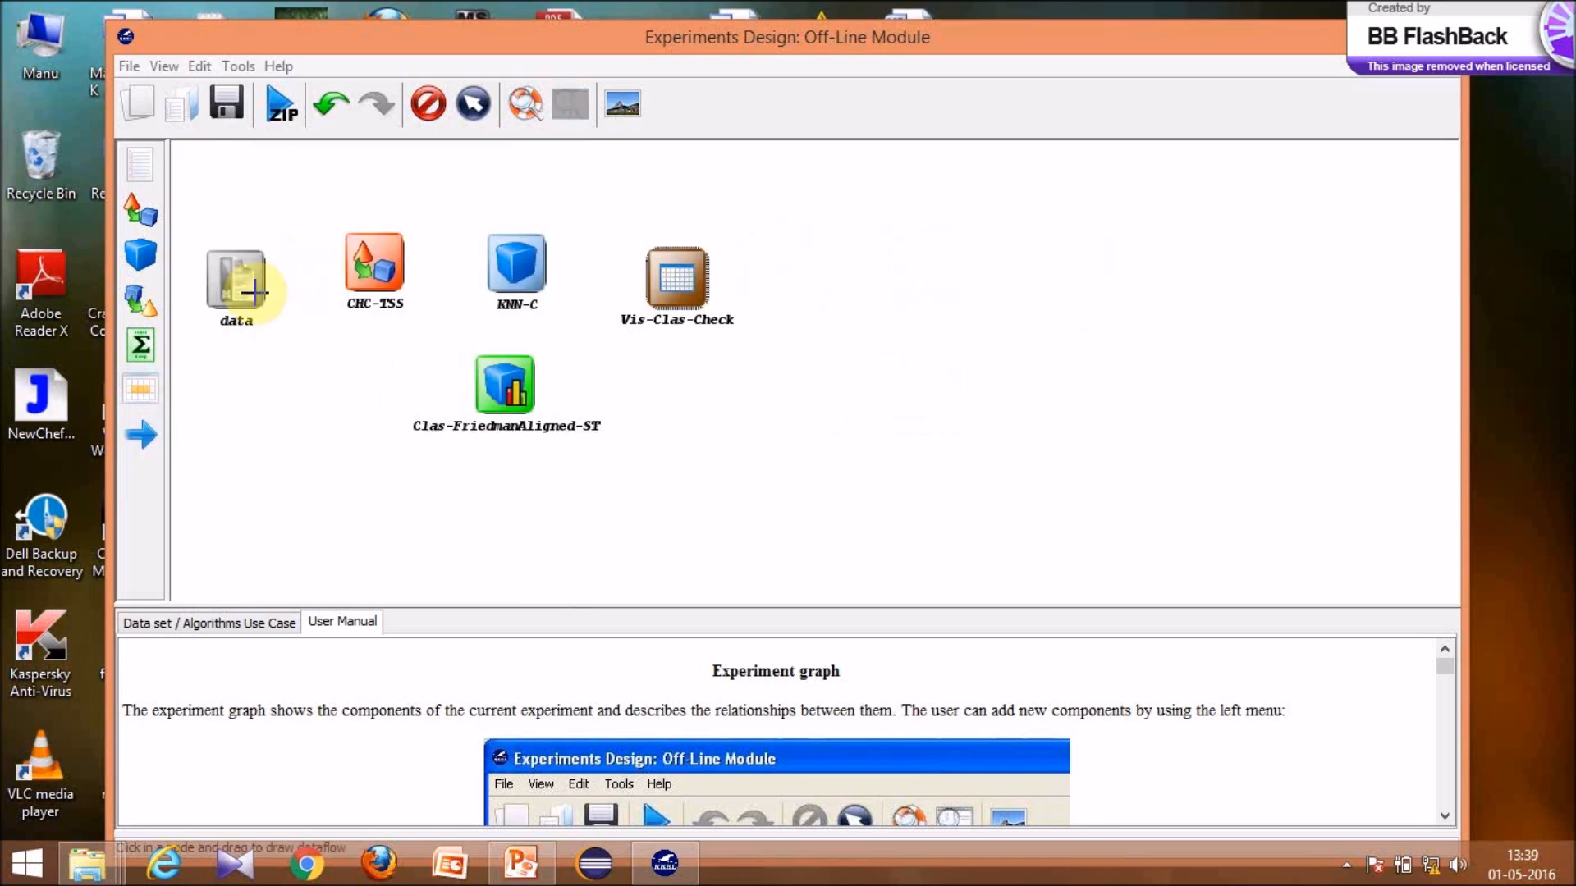
drag(246, 281, 362, 271)
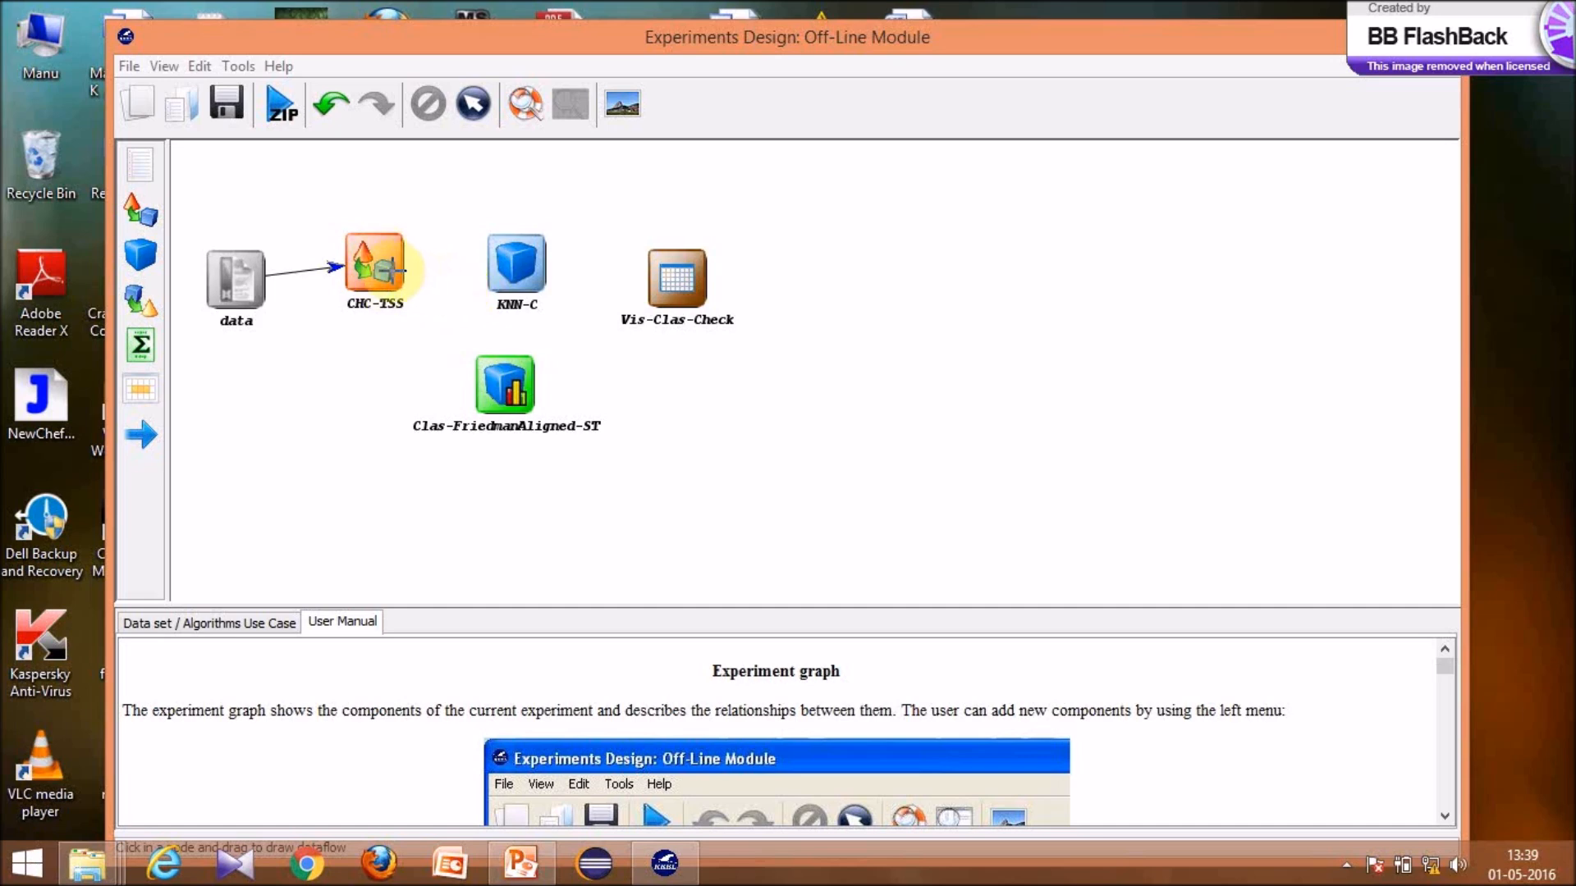
drag(394, 265, 509, 271)
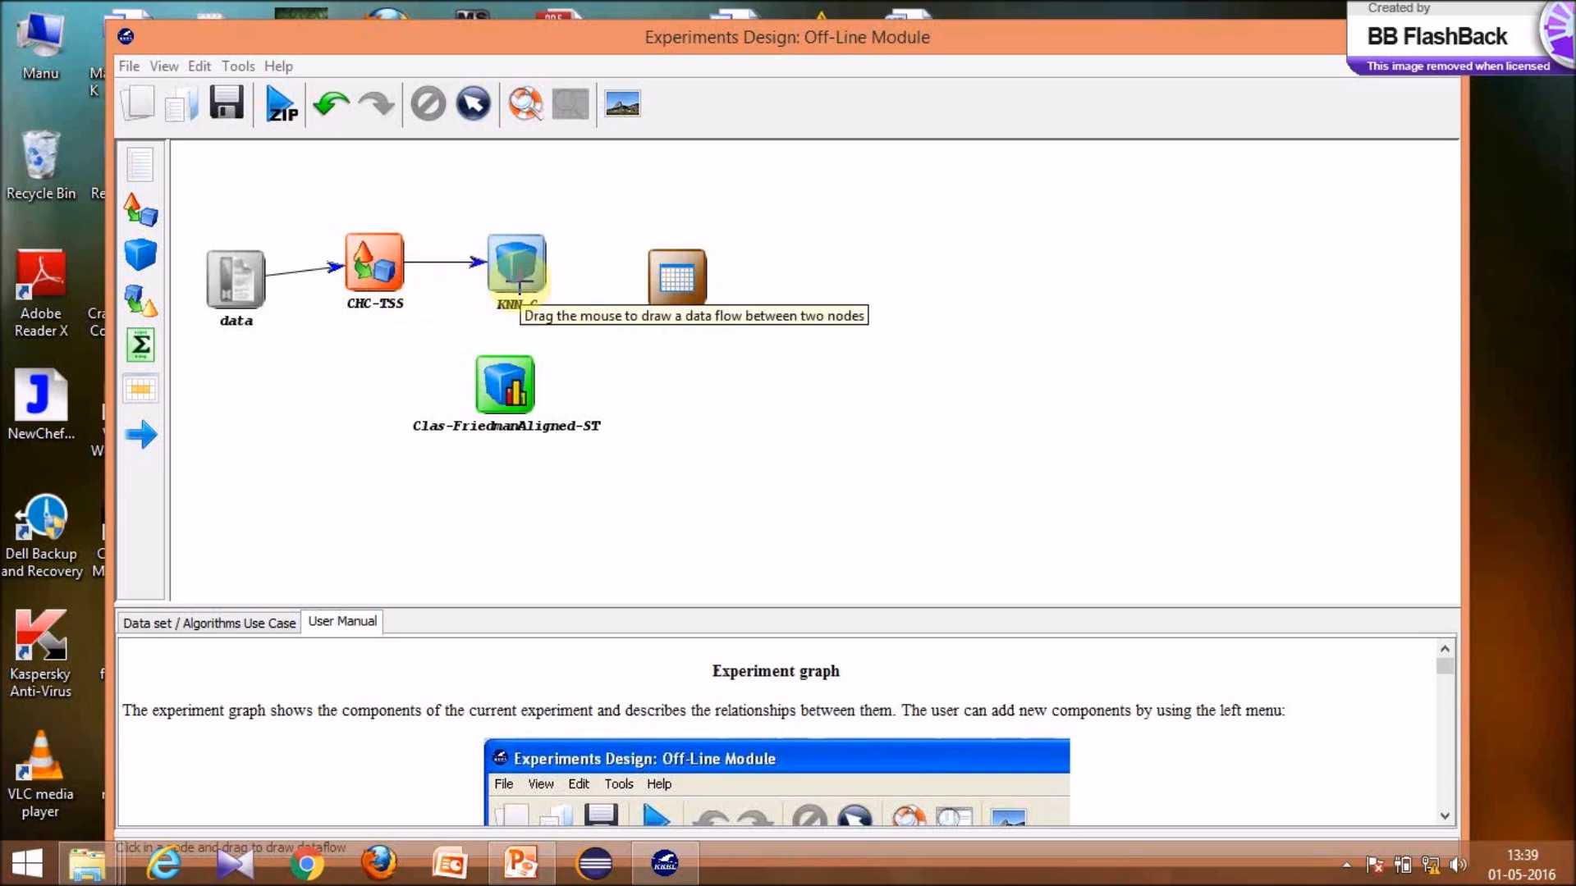
mouse_move(519, 282)
mouse_down()
mouse_move(503, 377)
mouse_move(517, 371)
mouse_up()
drag(537, 273, 675, 285)
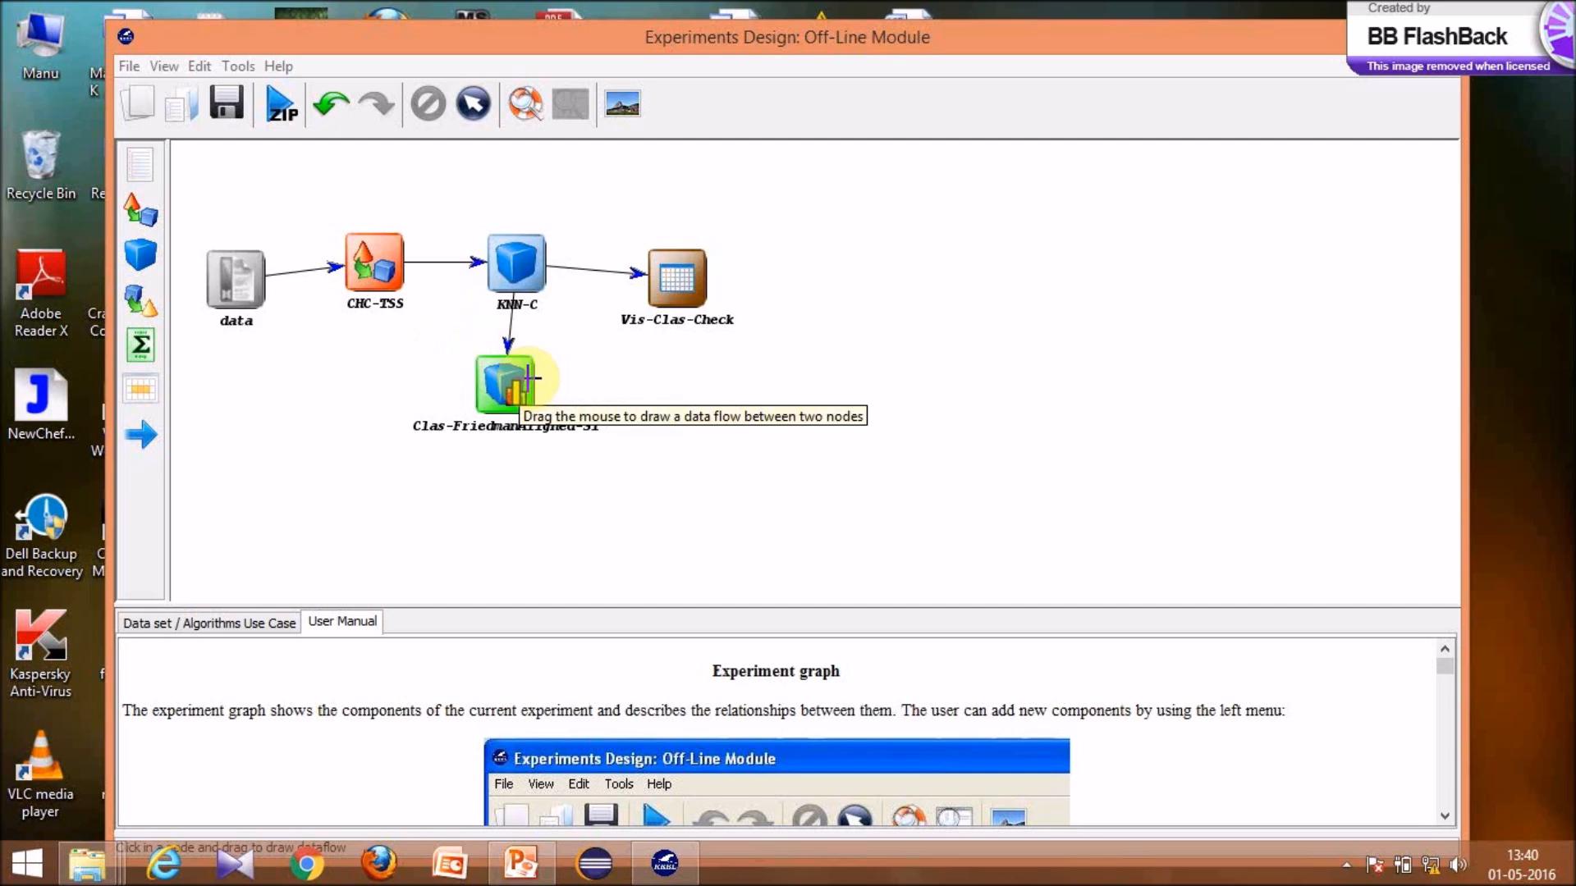
- Try to connect a data flow from Clas-FriedmanAligned-ST to Vis-Clas-Check
drag(517, 382, 655, 299)
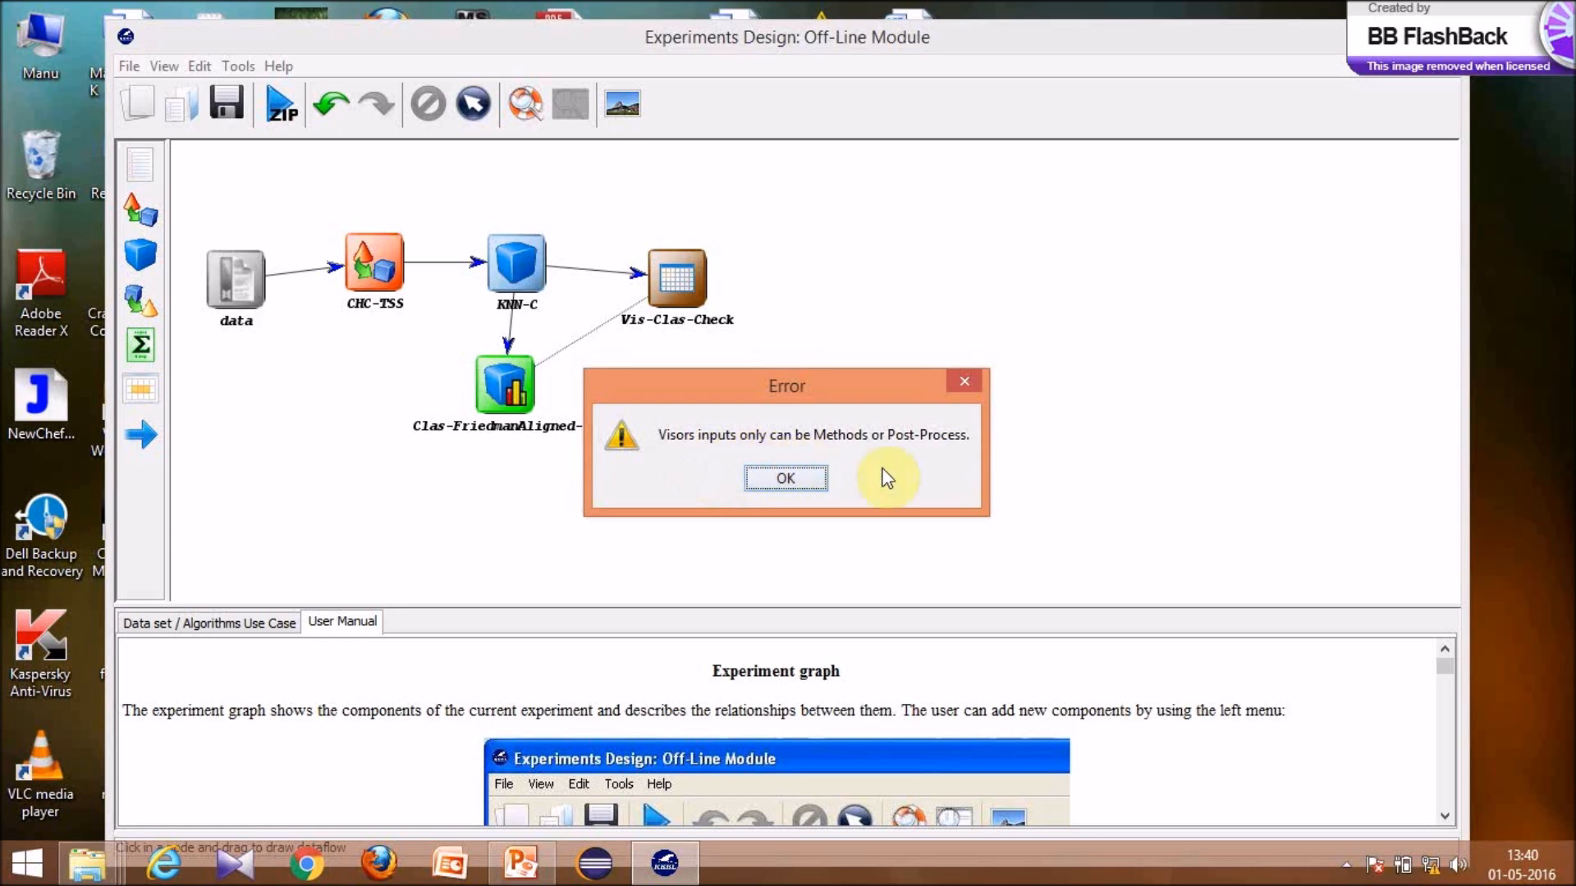
click(810, 474)
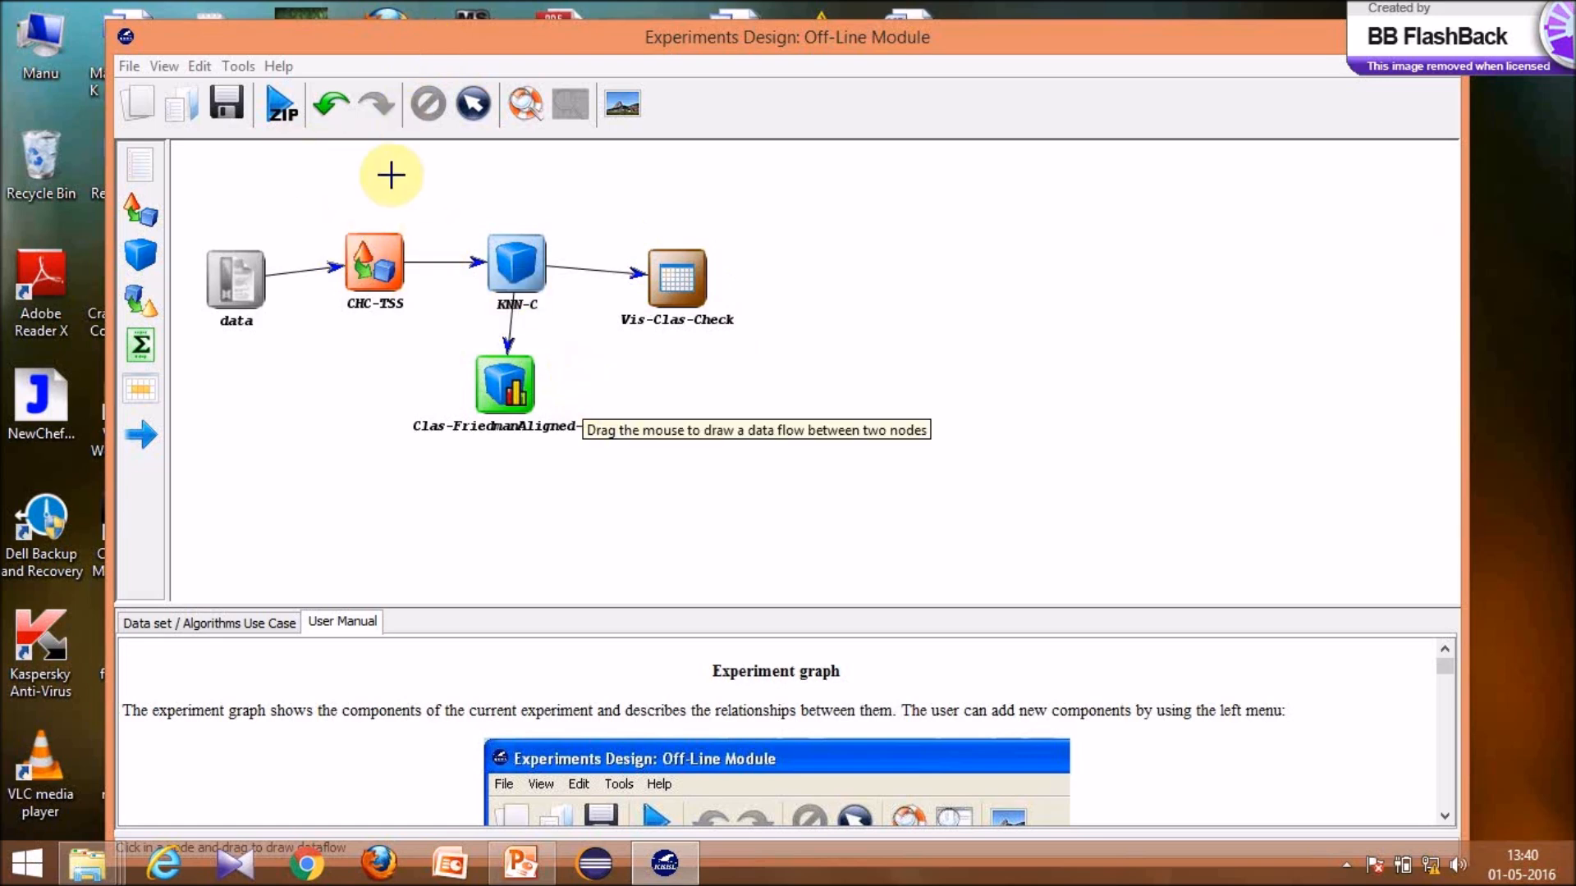
- Save the experiment in the Documents folder as desgn1
click(140, 65)
click(212, 192)
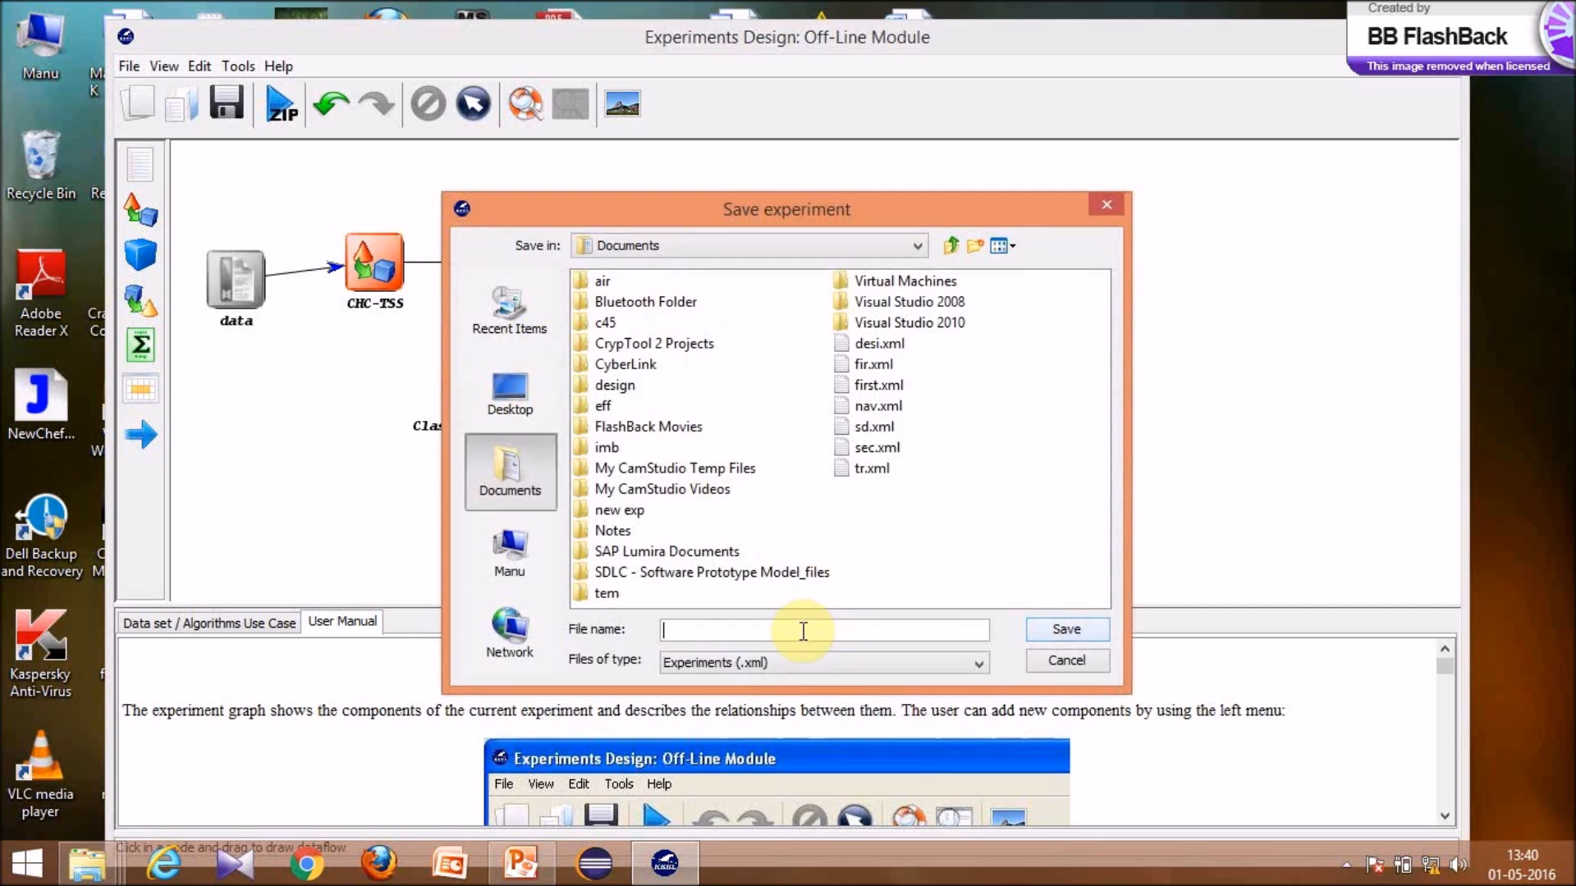
text(desgn1)
click(1057, 629)
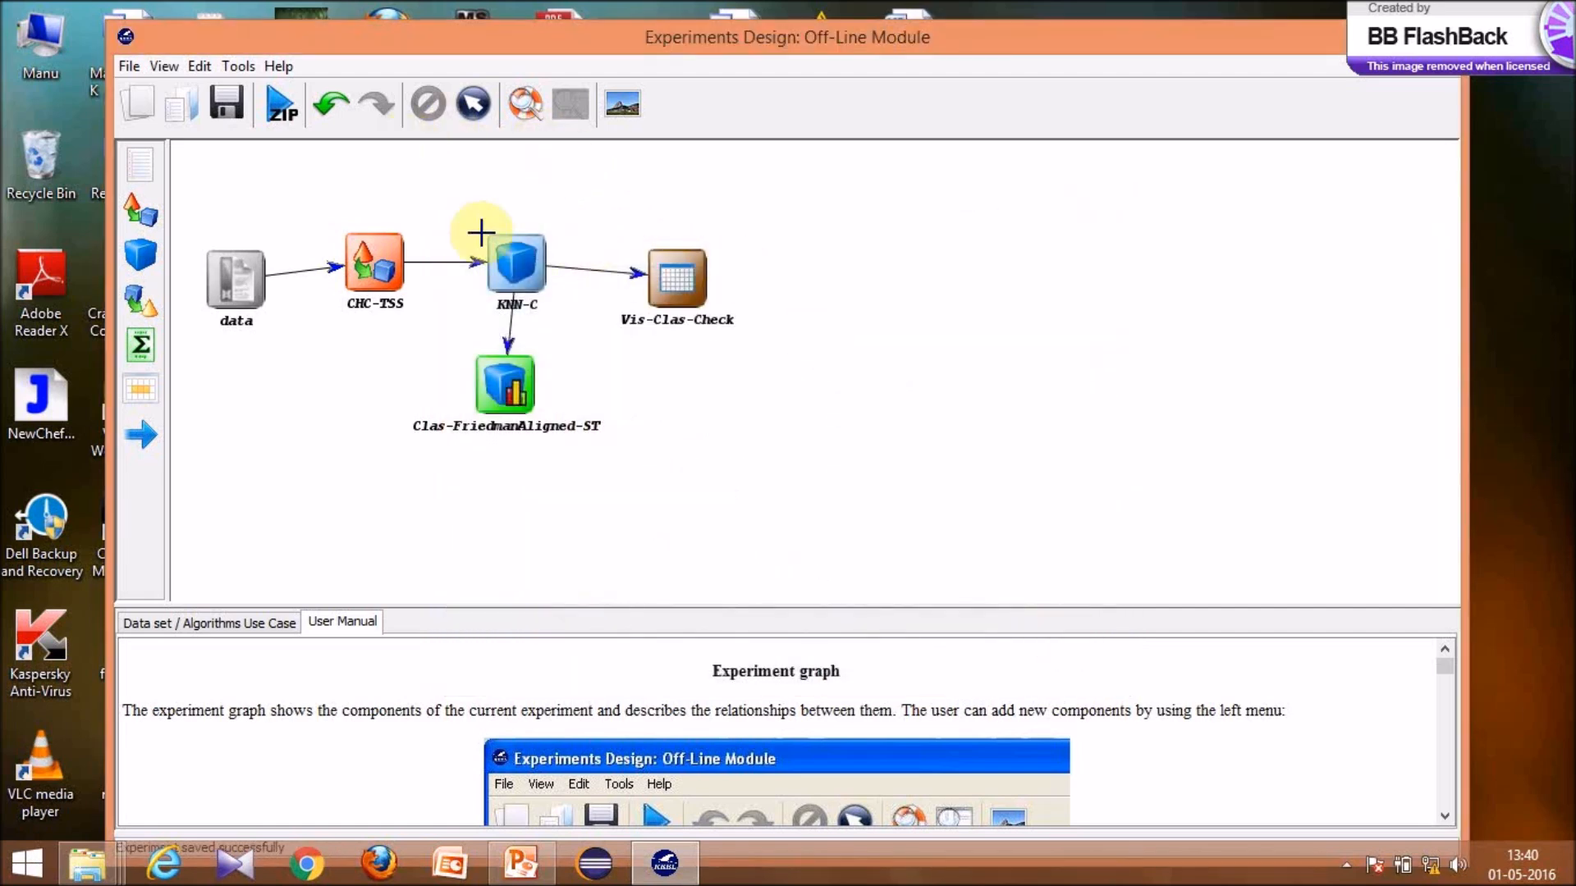
- Generate the runnable experiment ZIP package in the Documents folder under the name desi
click(289, 112)
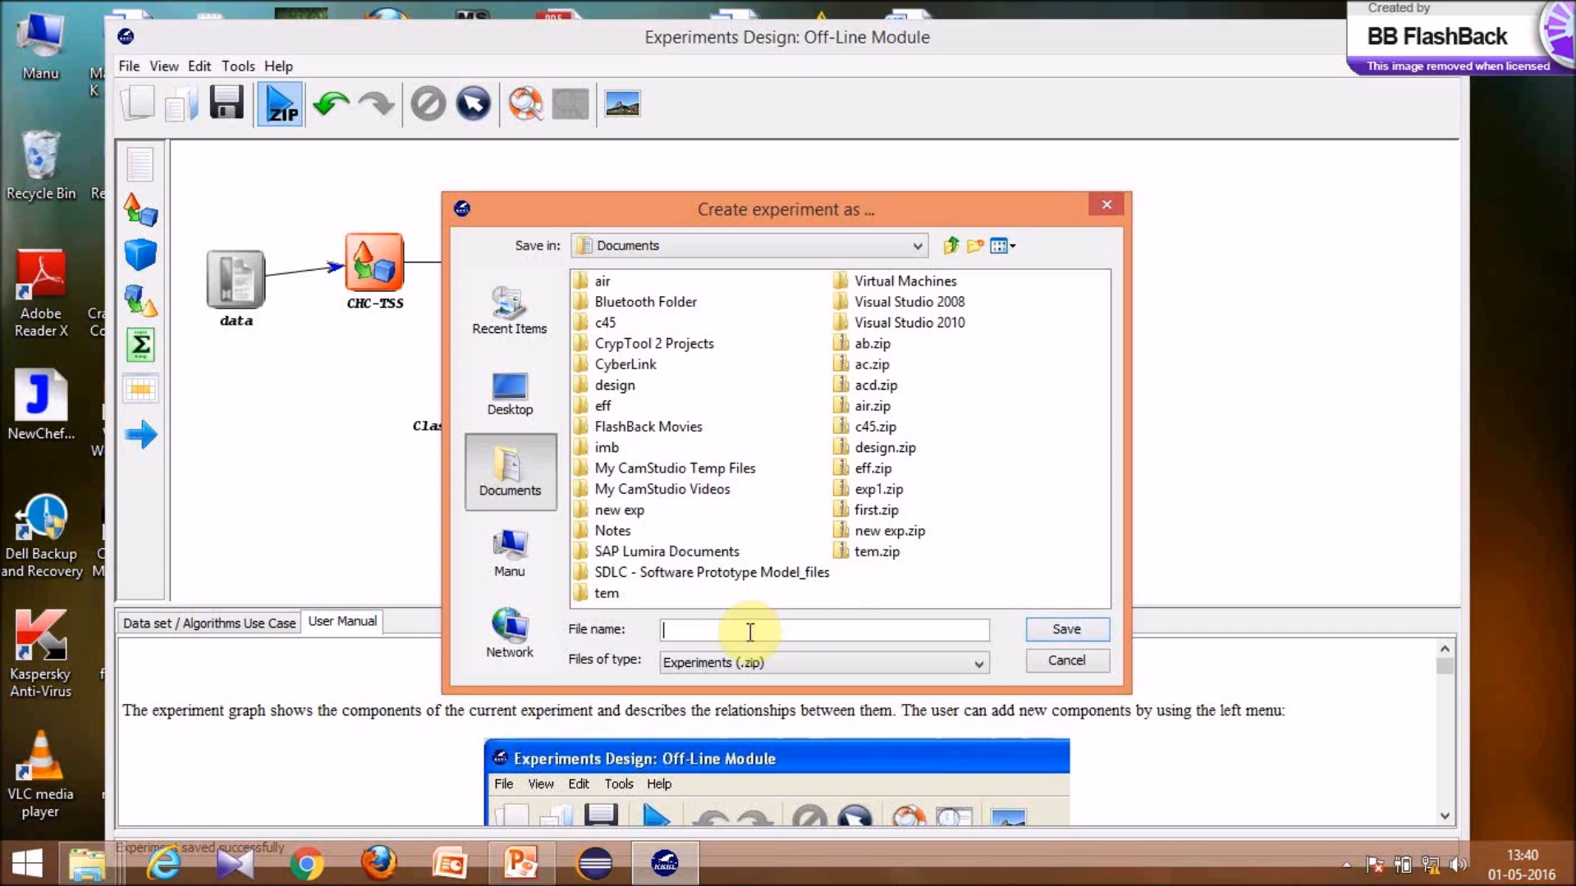
text(desi)
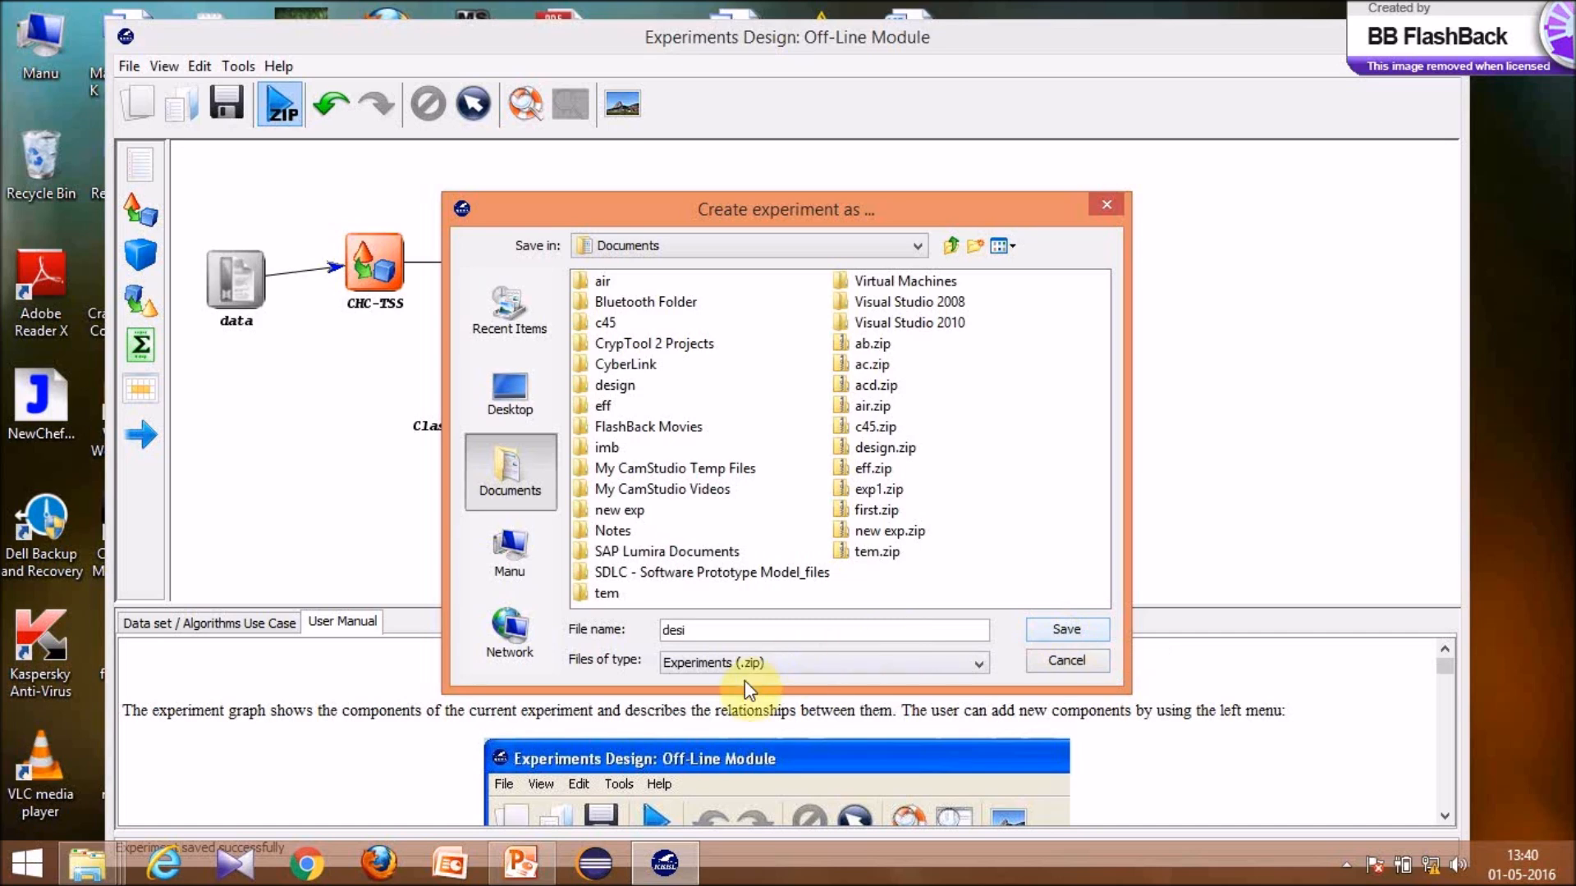
click(1092, 635)
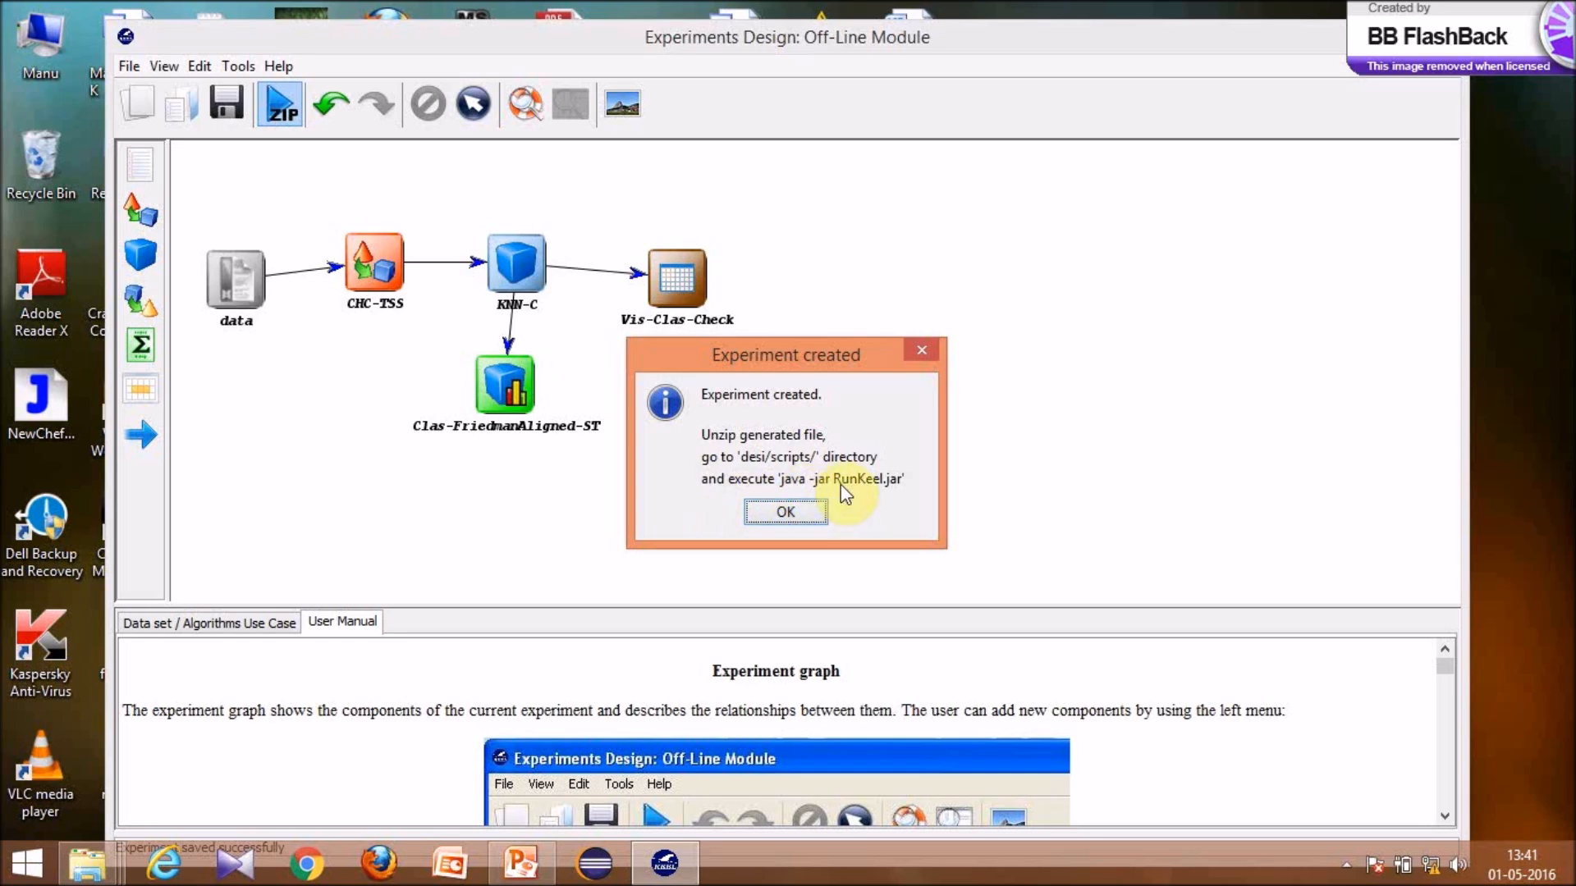
click(788, 514)
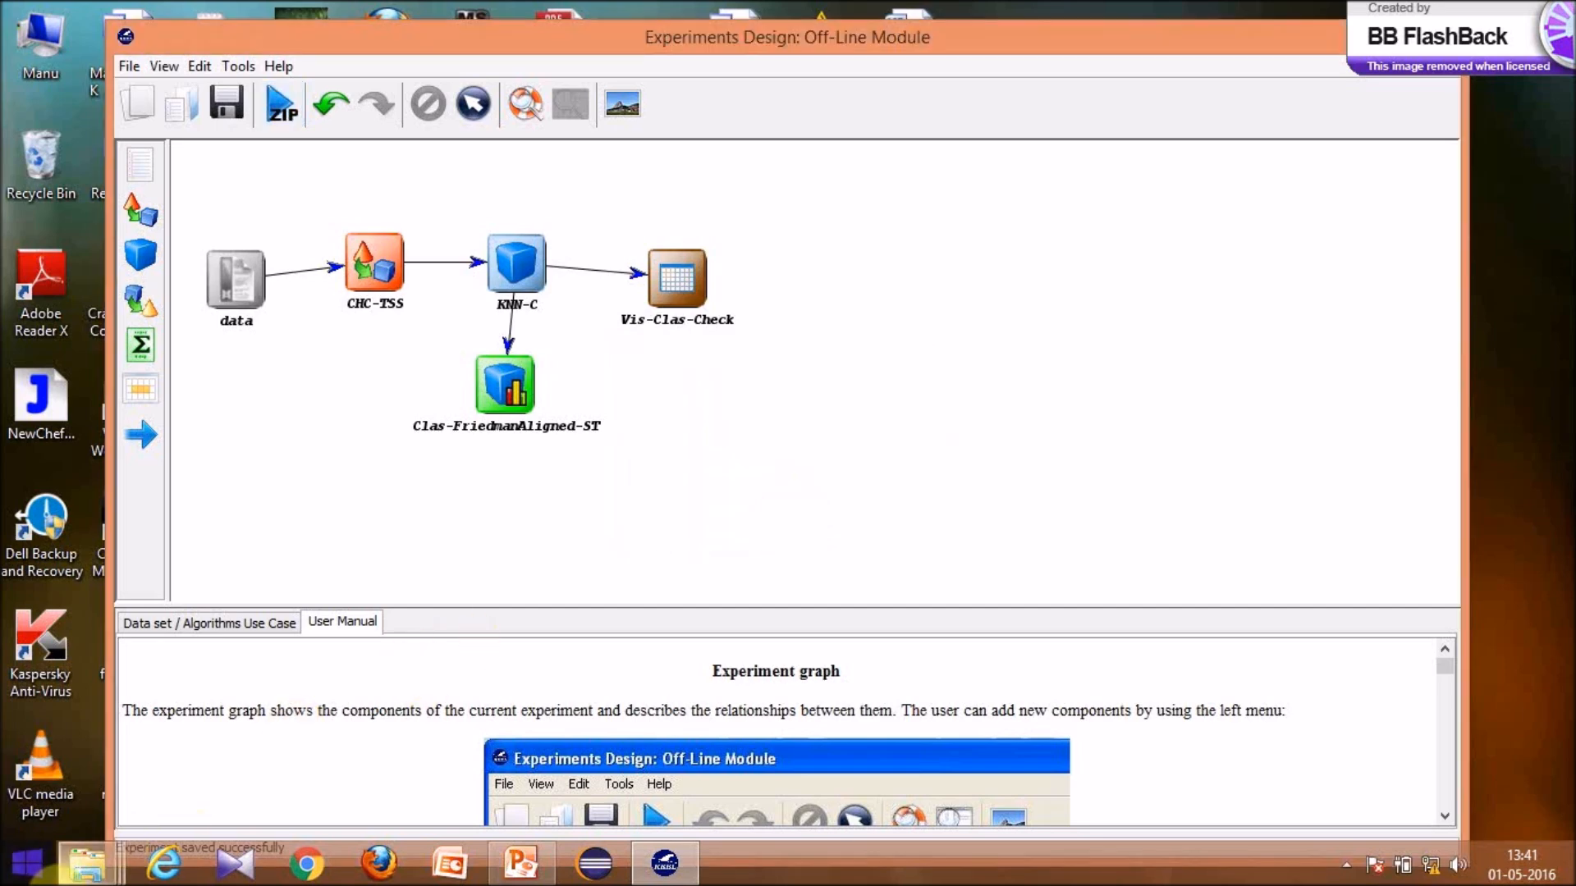
- Switch to the open scripts window in File Explorer and go to the Documents folder
mouse_move(87, 862)
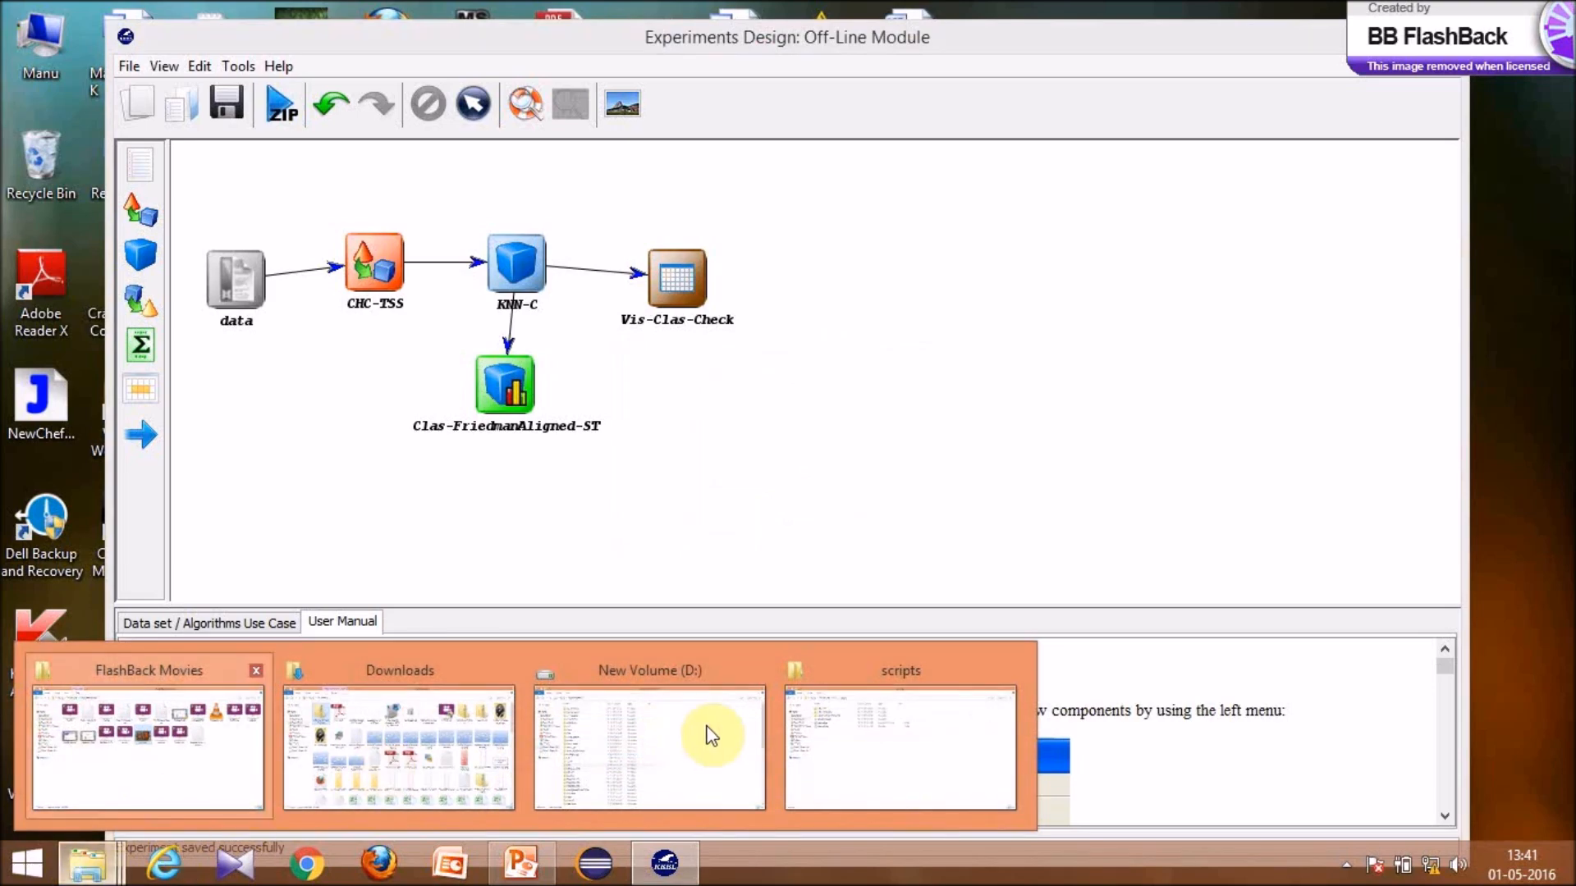
mouse_move(359, 681)
mouse_move(213, 693)
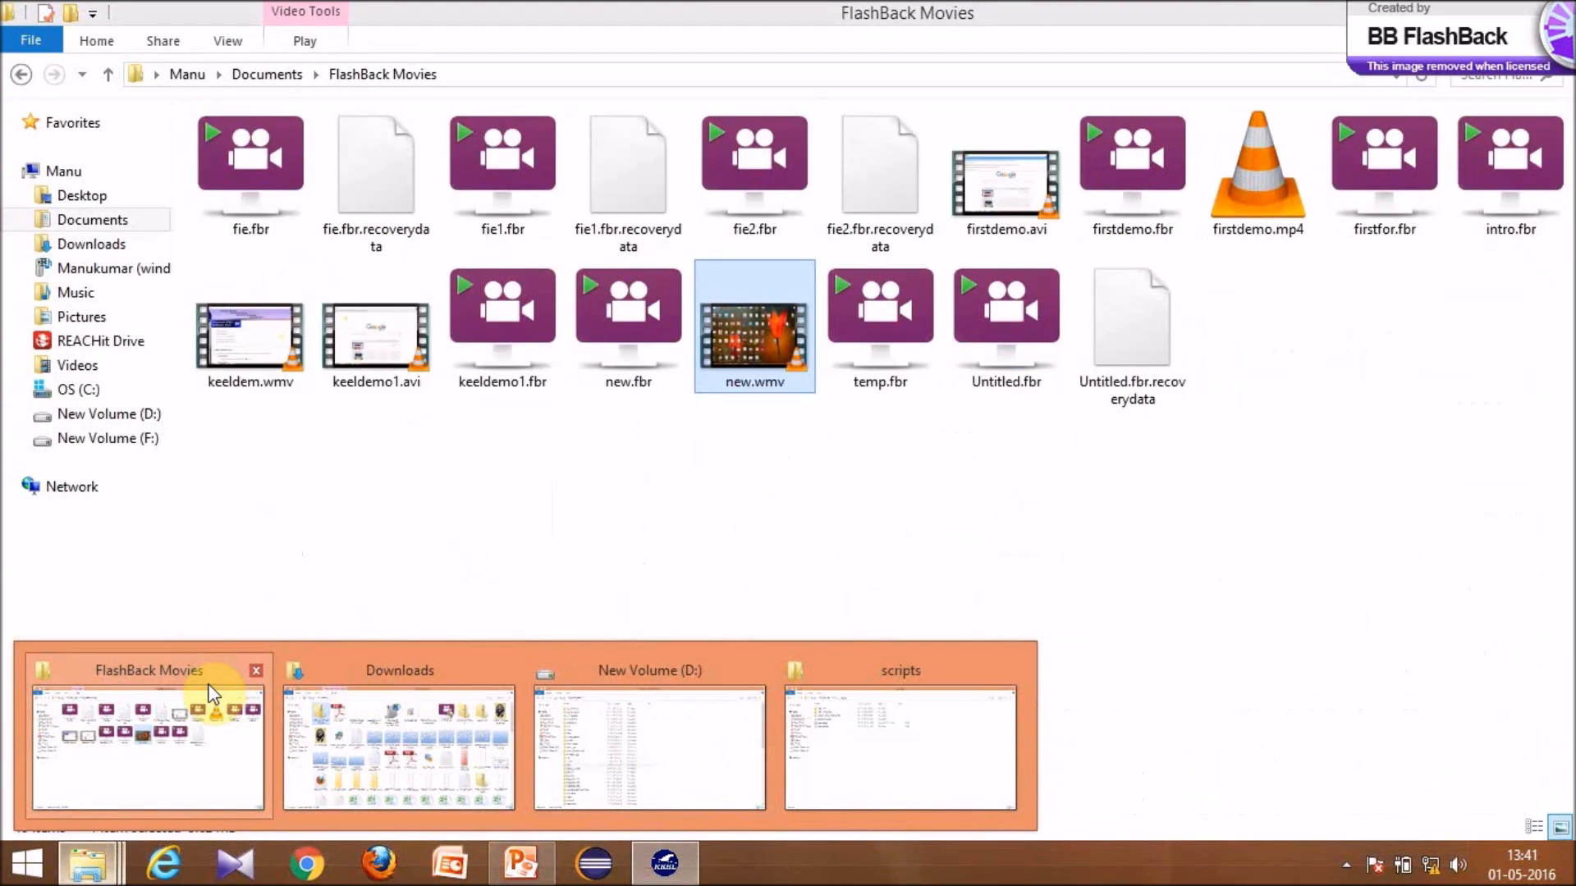
click(839, 747)
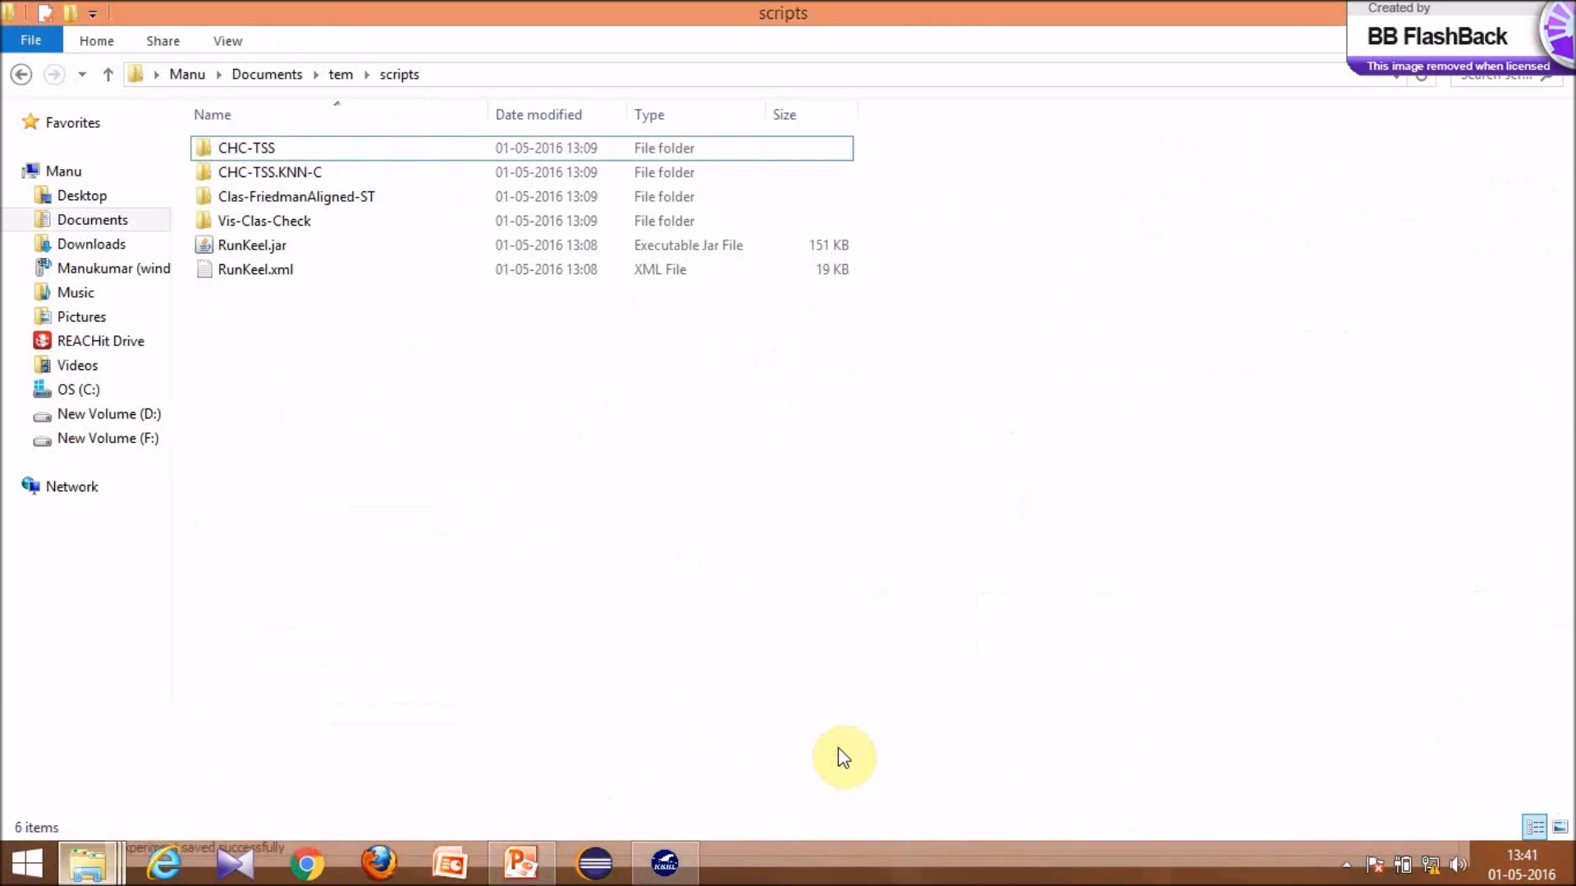
click(63, 217)
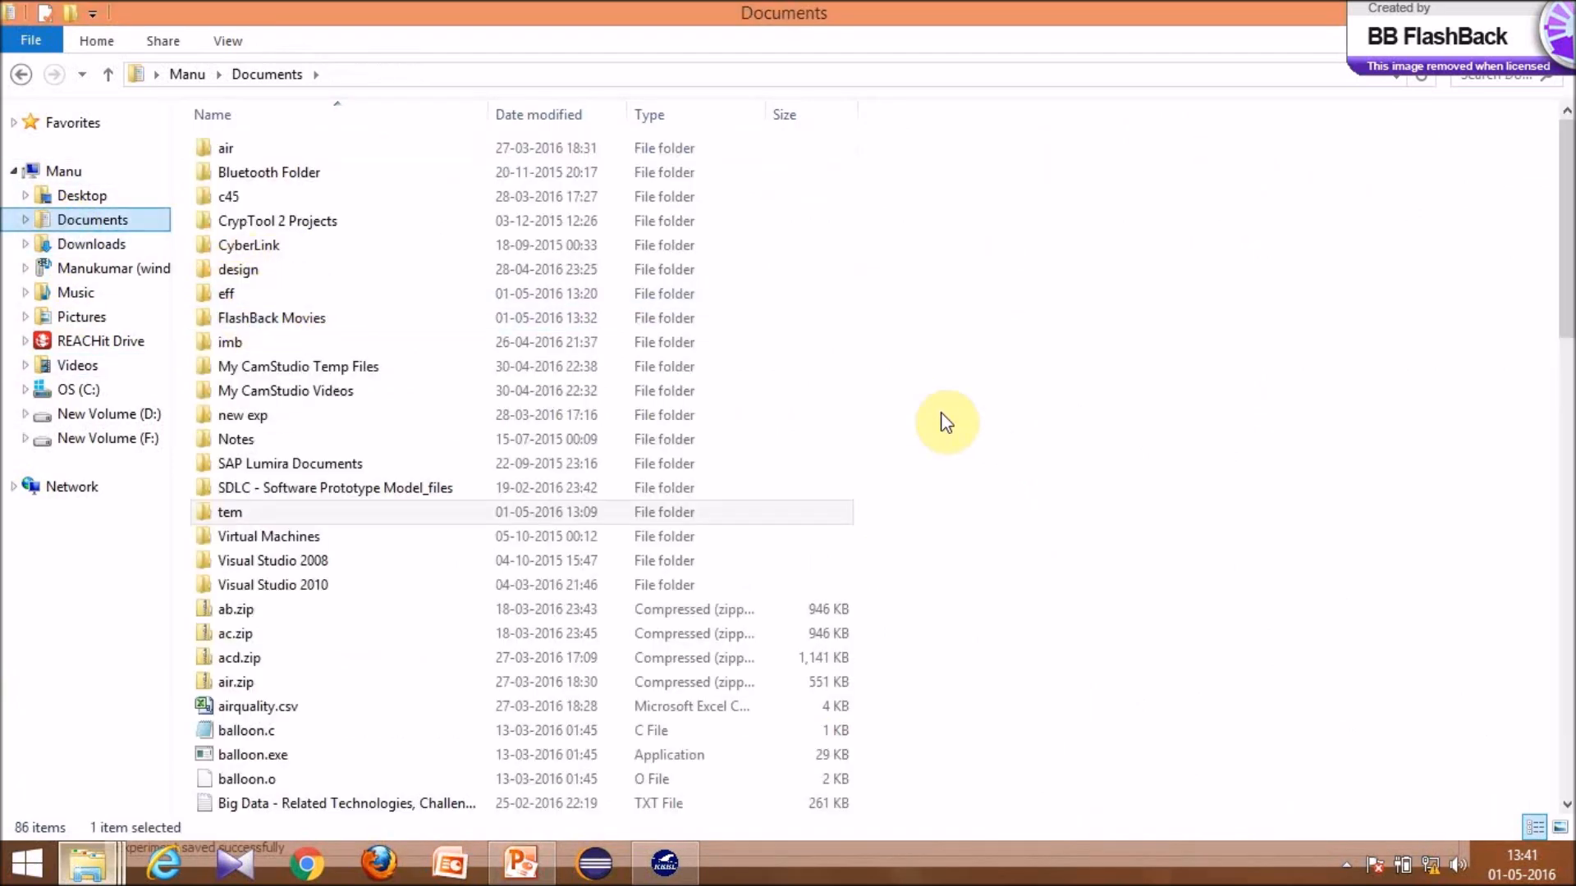
- Extract desi.zip directly into the Documents folder with 7-Zip
drag(1568, 291, 1564, 536)
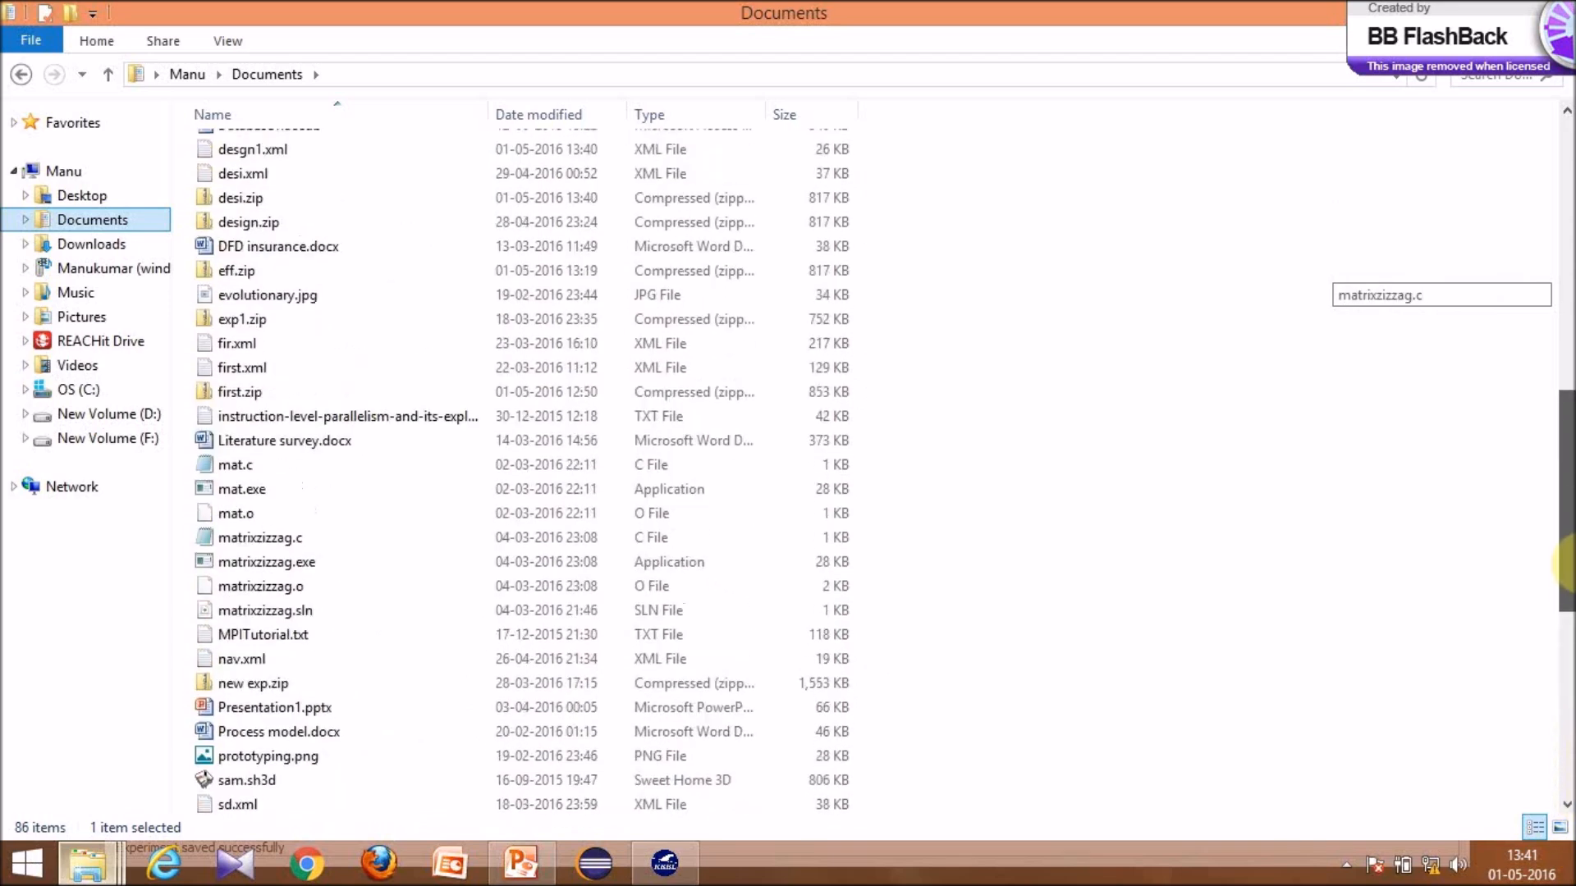
click(232, 204)
right_click(230, 199)
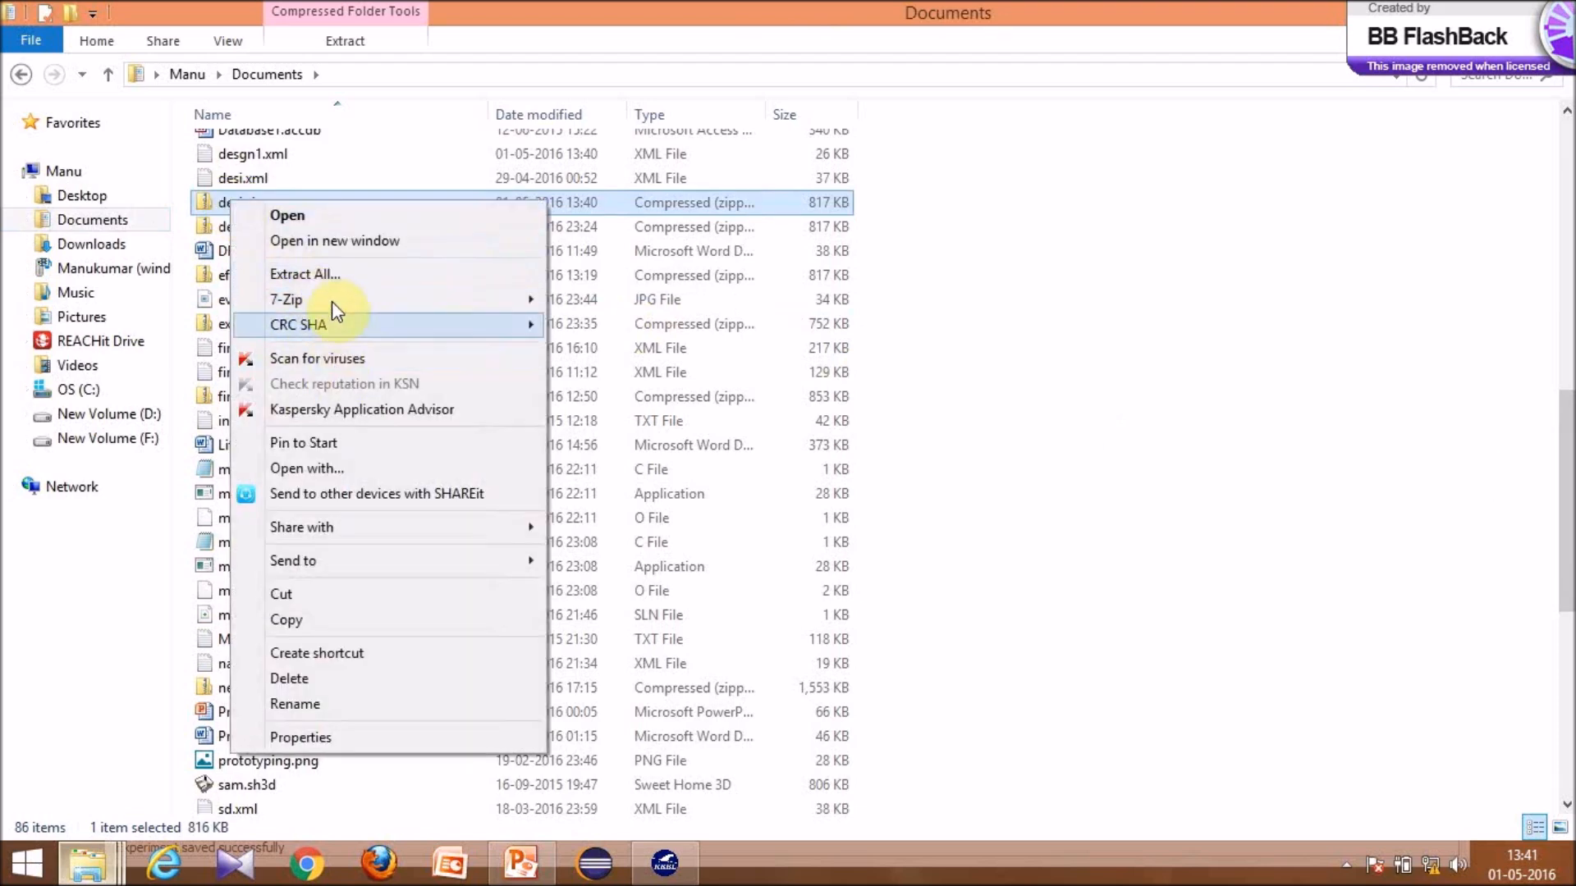
mouse_move(333, 299)
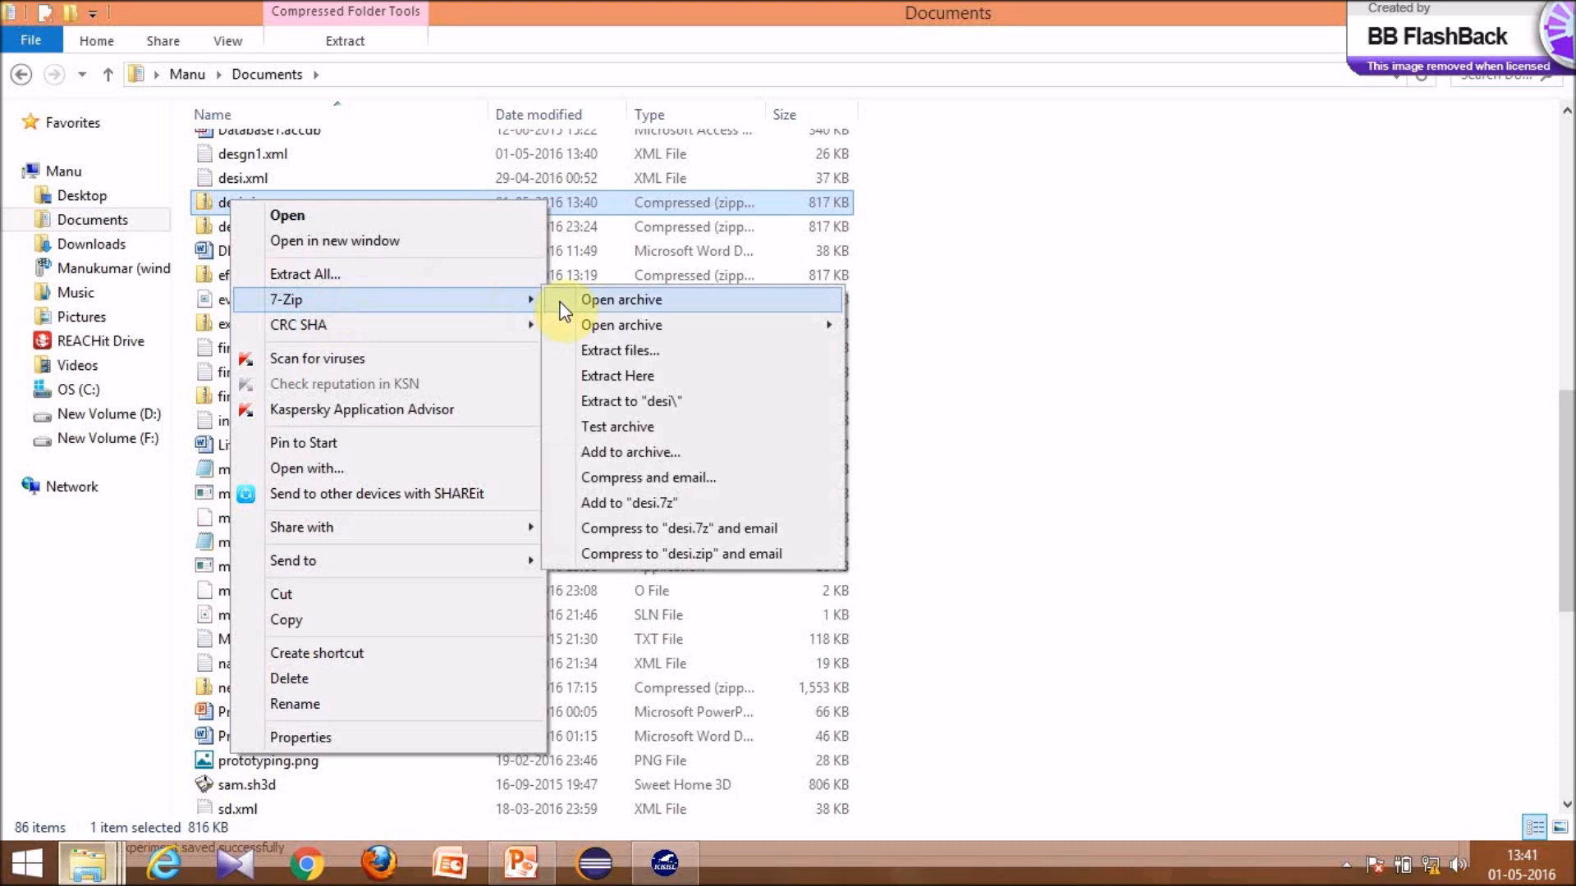
click(612, 381)
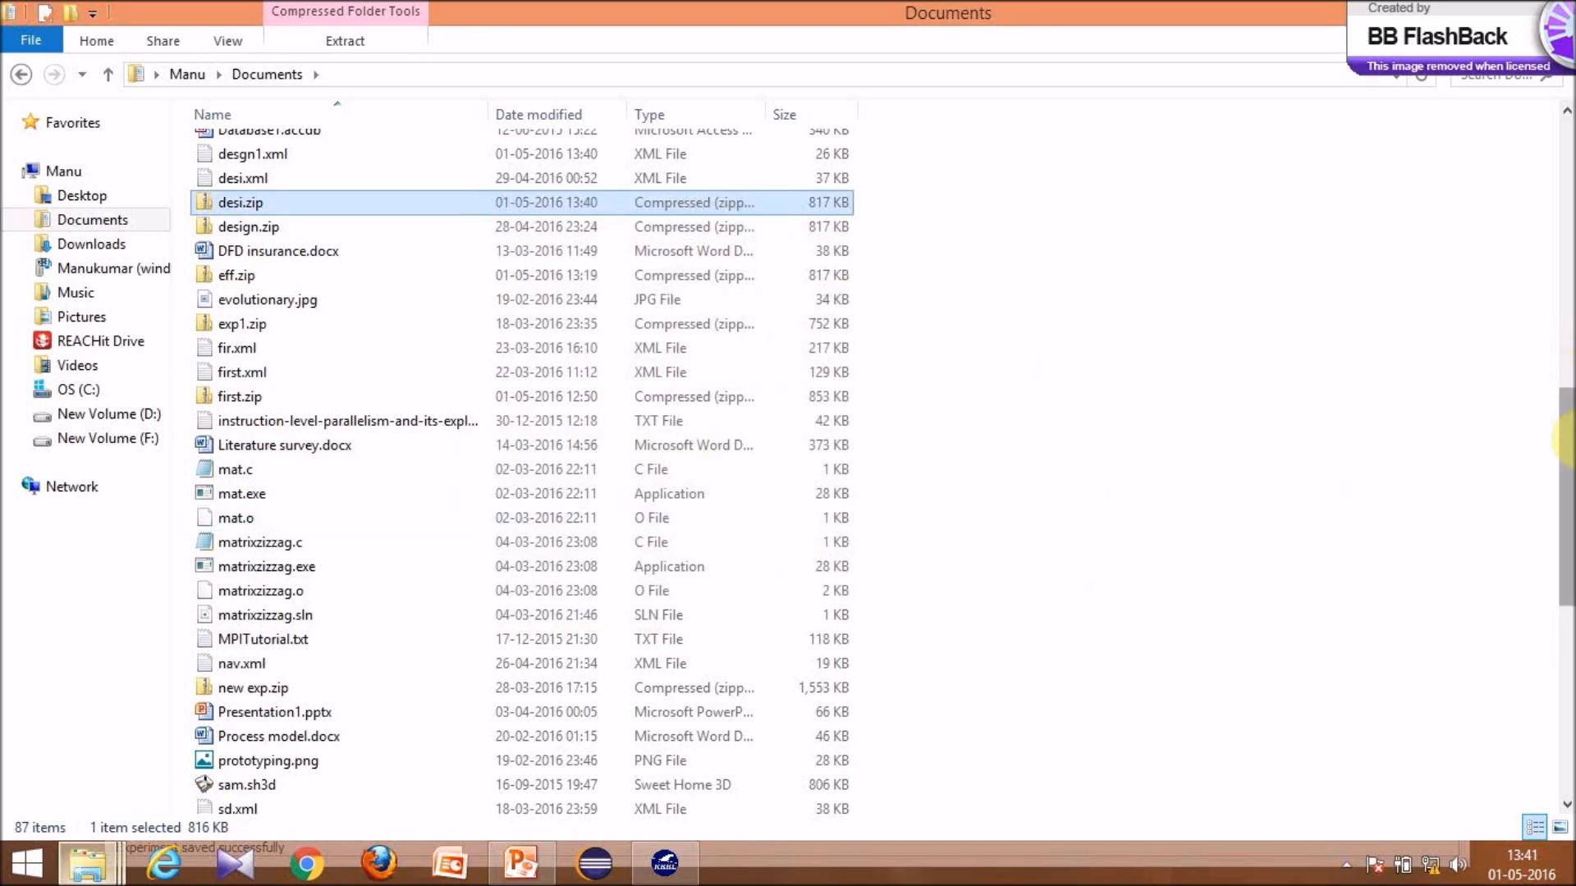
- Open the extracted desi folder at the end of the Documents list
drag(1565, 439, 1565, 681)
click(643, 801)
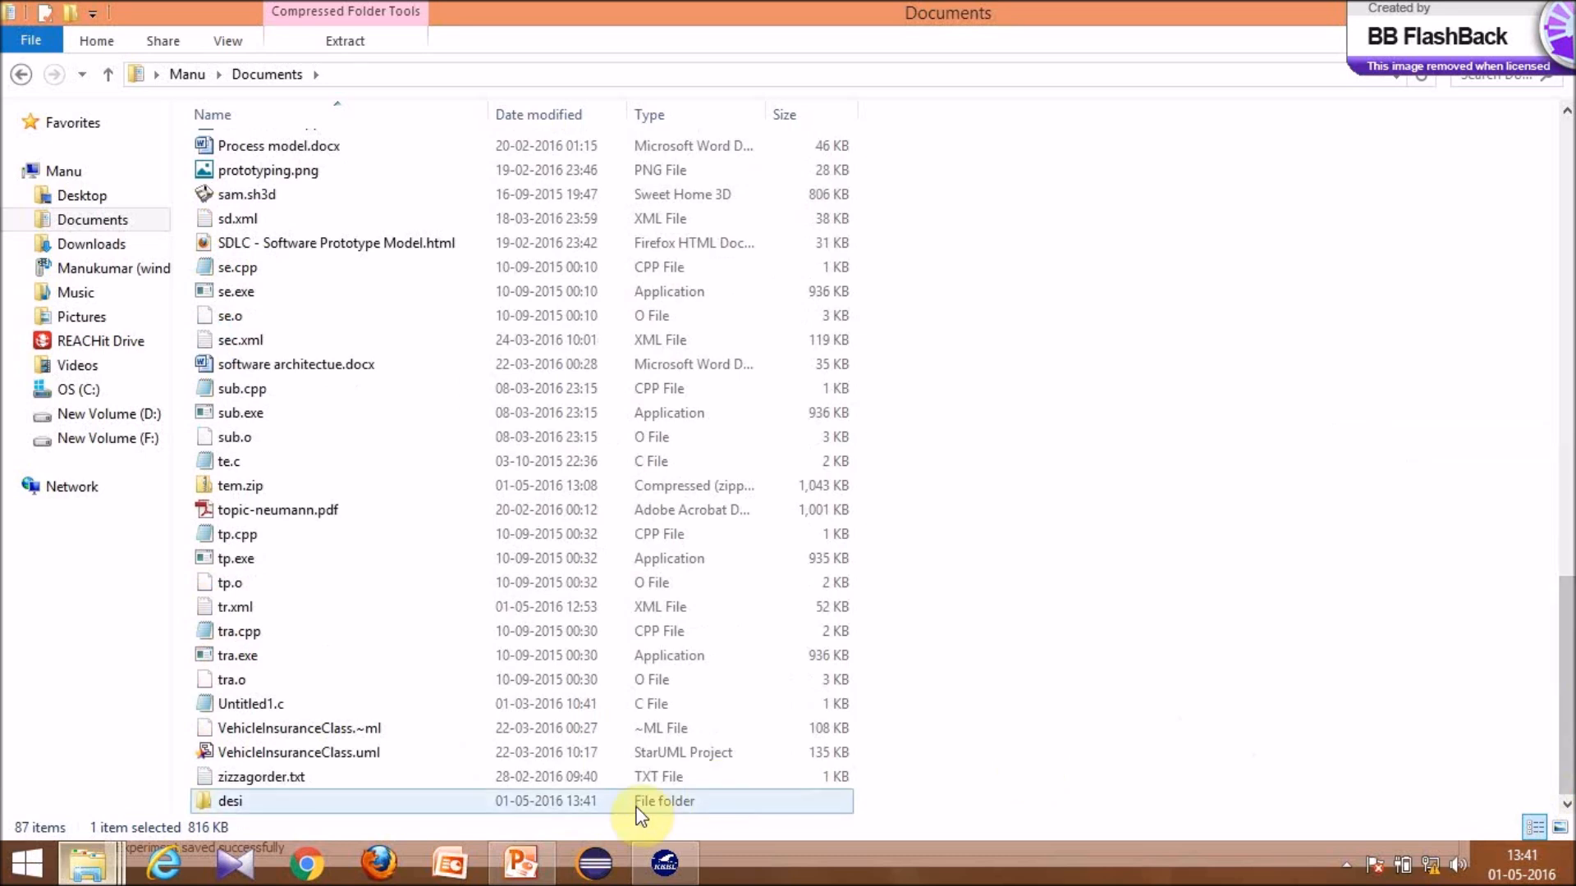
double_click(230, 801)
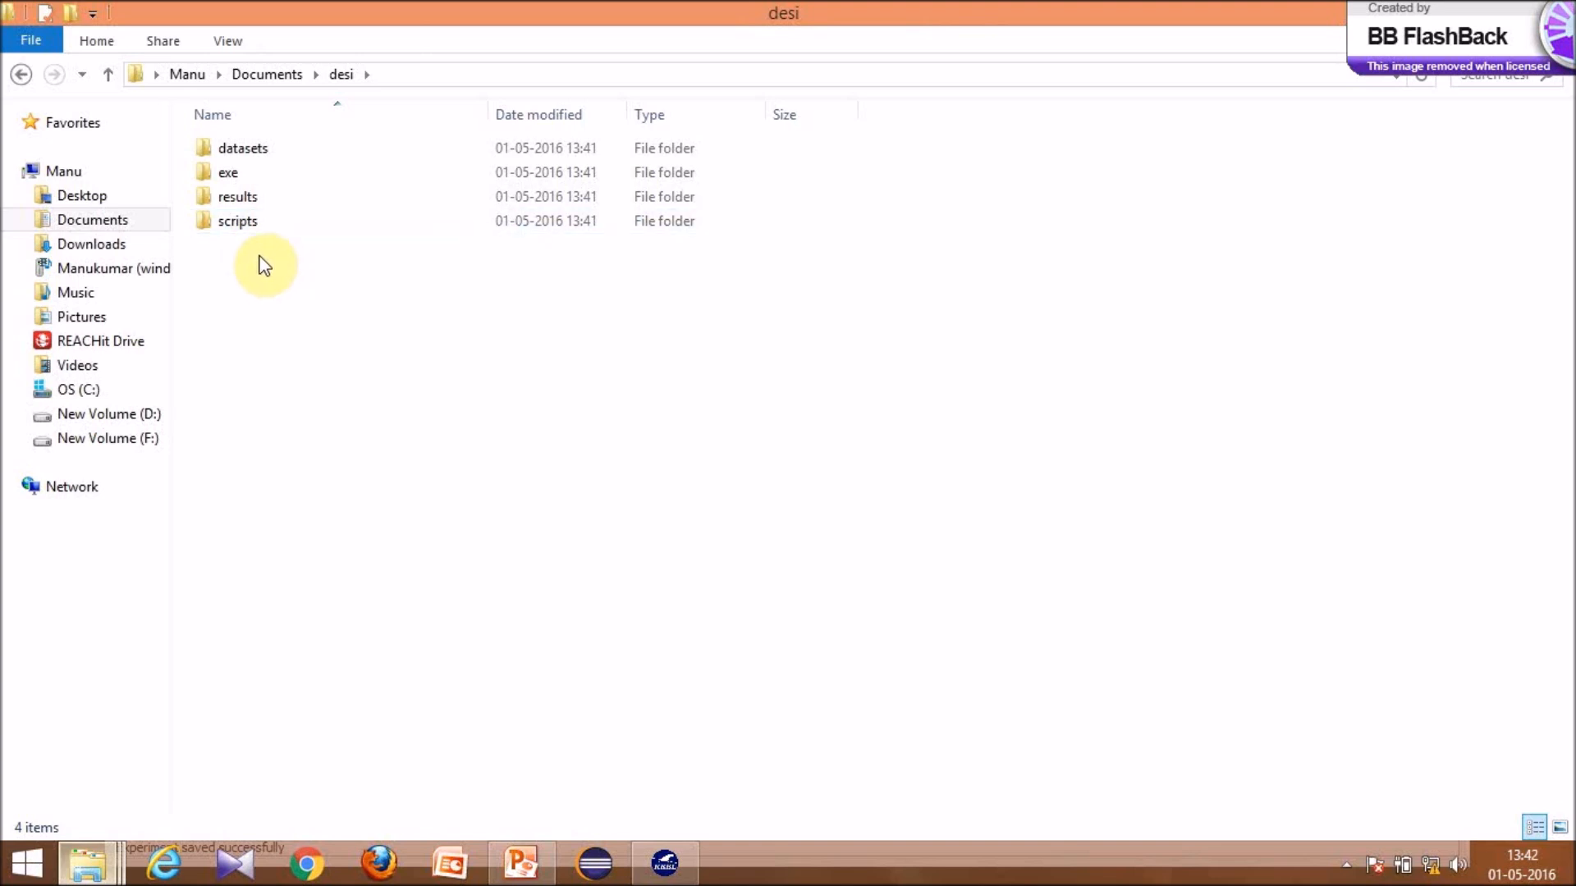
- Examine the contents of the datasets folder inside desi, and return to the desi folder
double_click(250, 159)
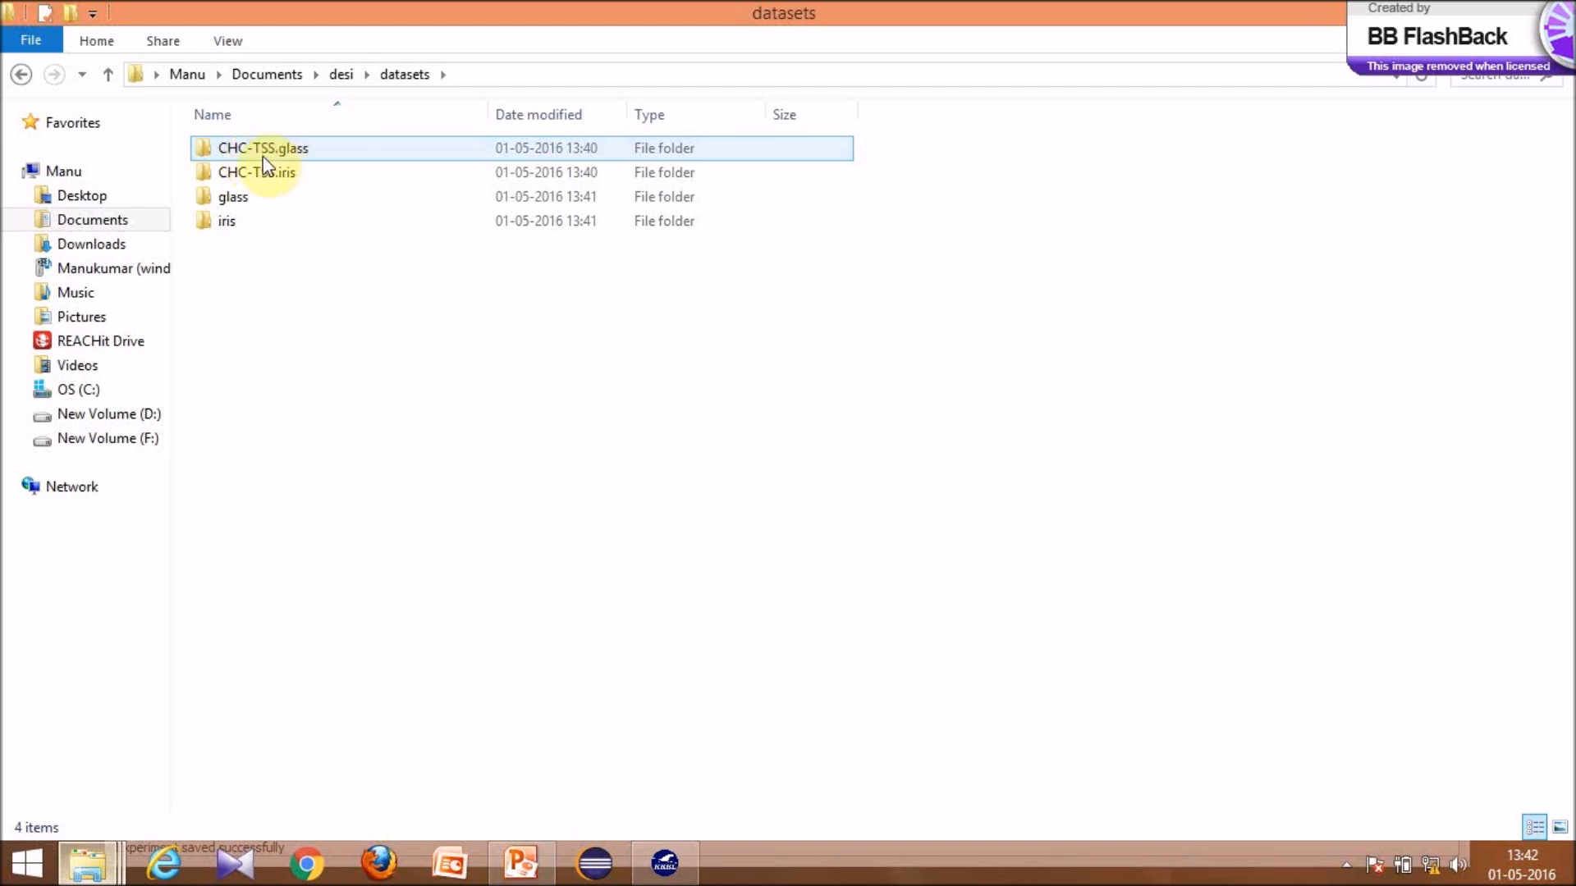
key(BackSpace)
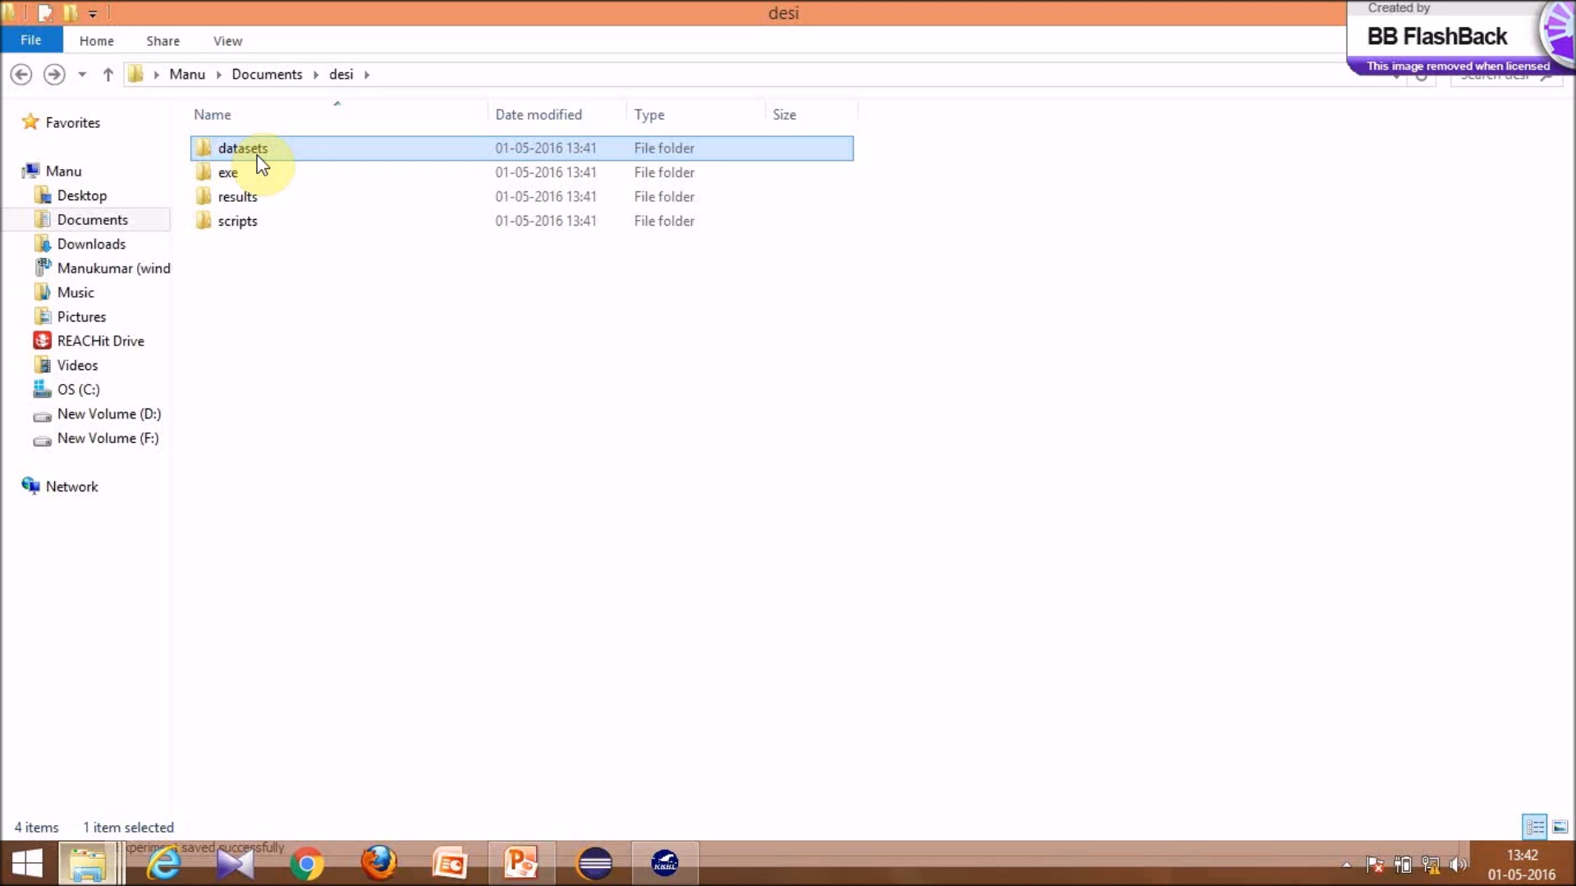
double_click(256, 152)
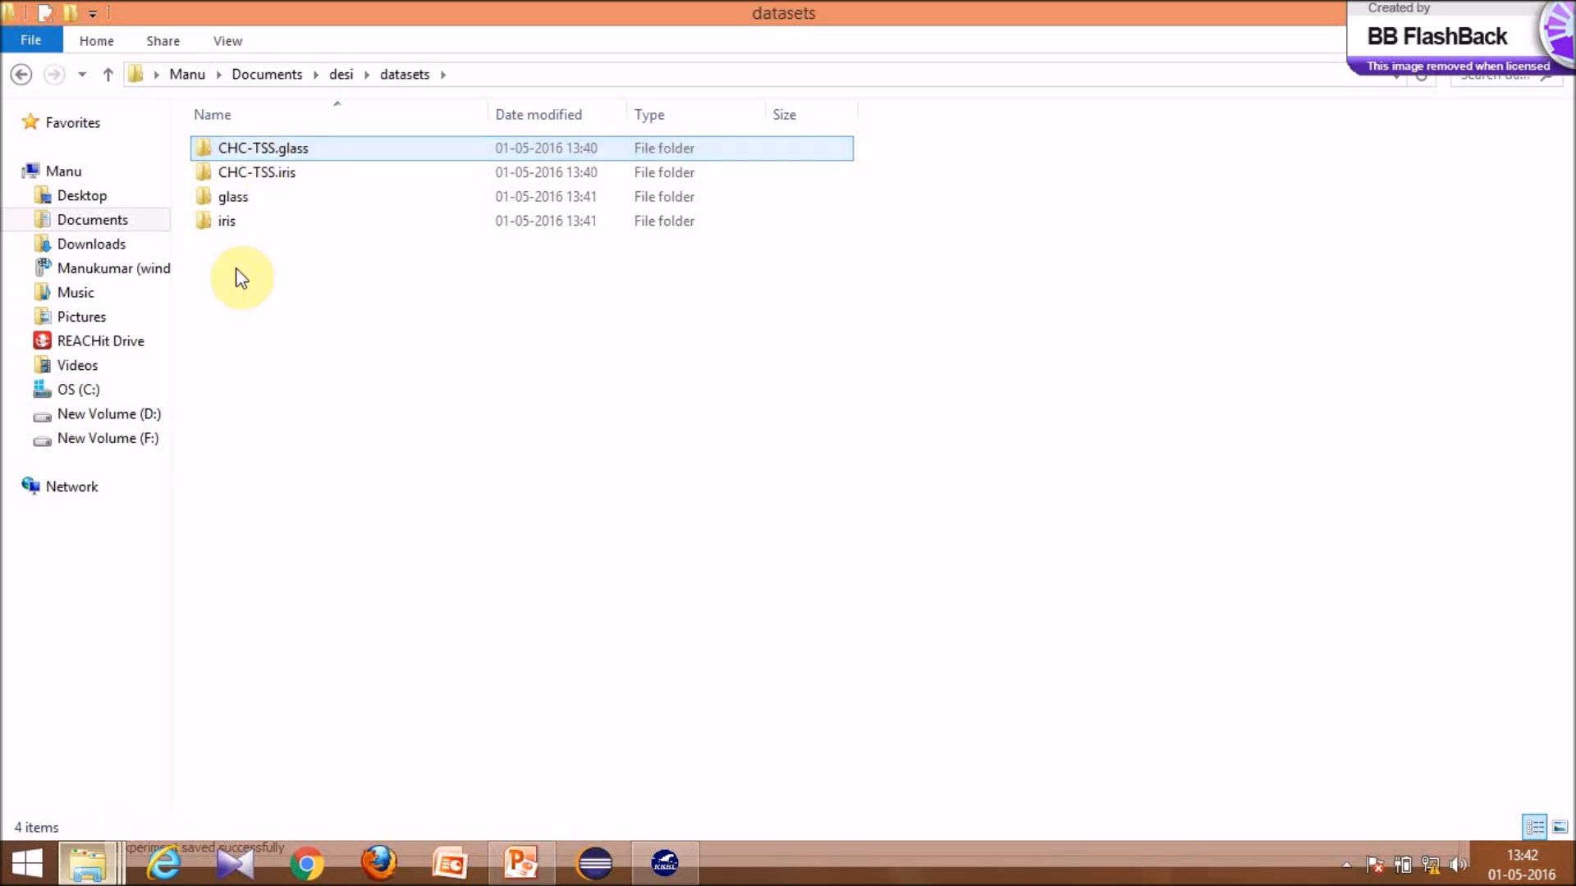
click(224, 230)
click(257, 175)
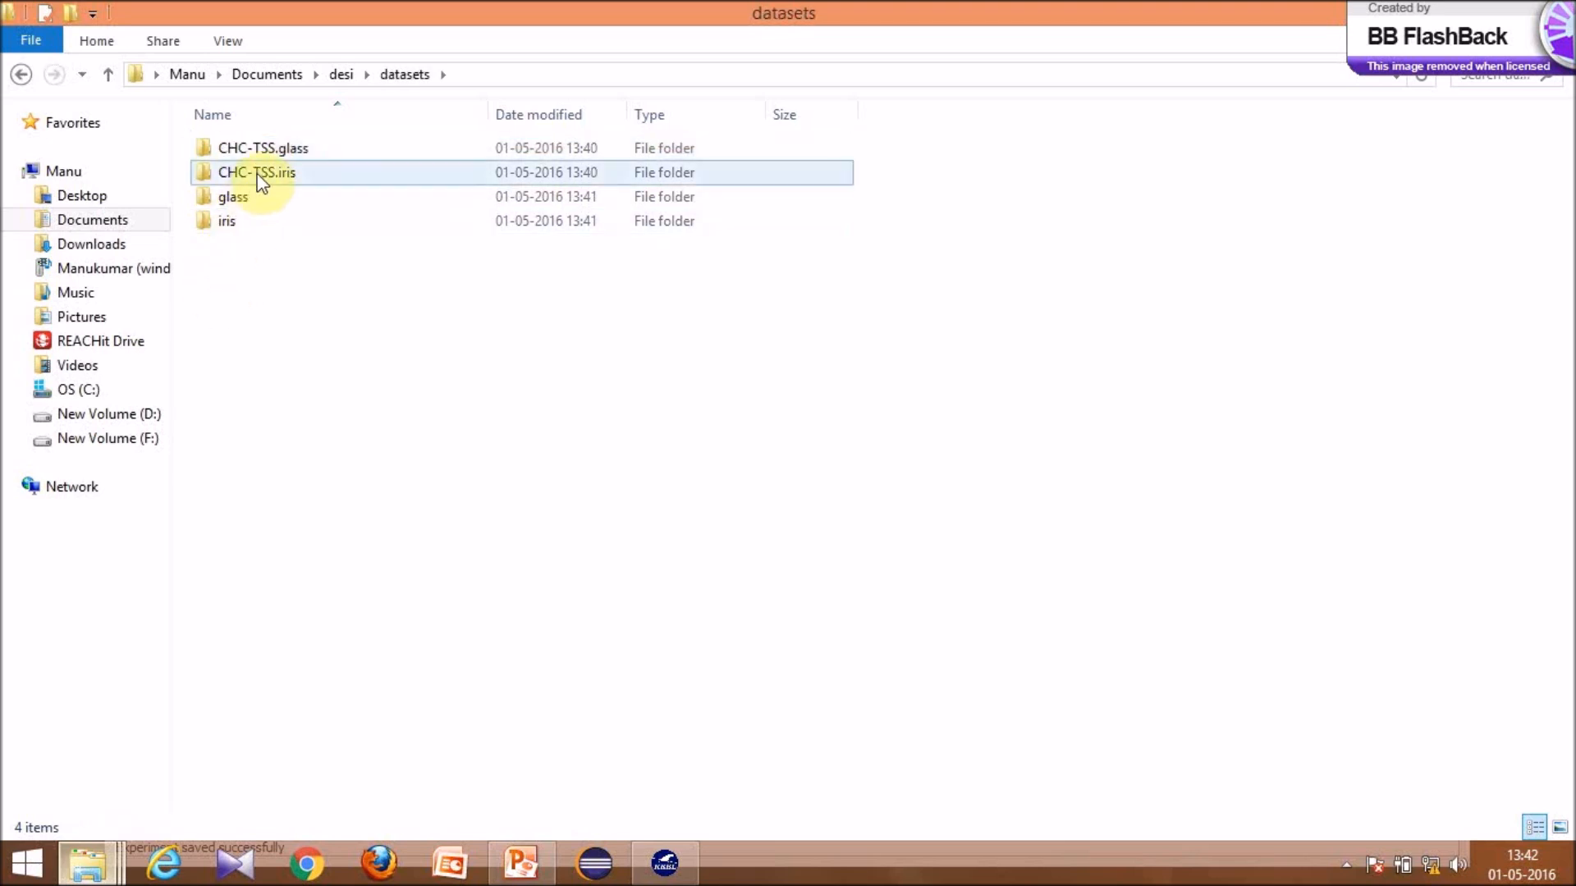
key(BackSpace)
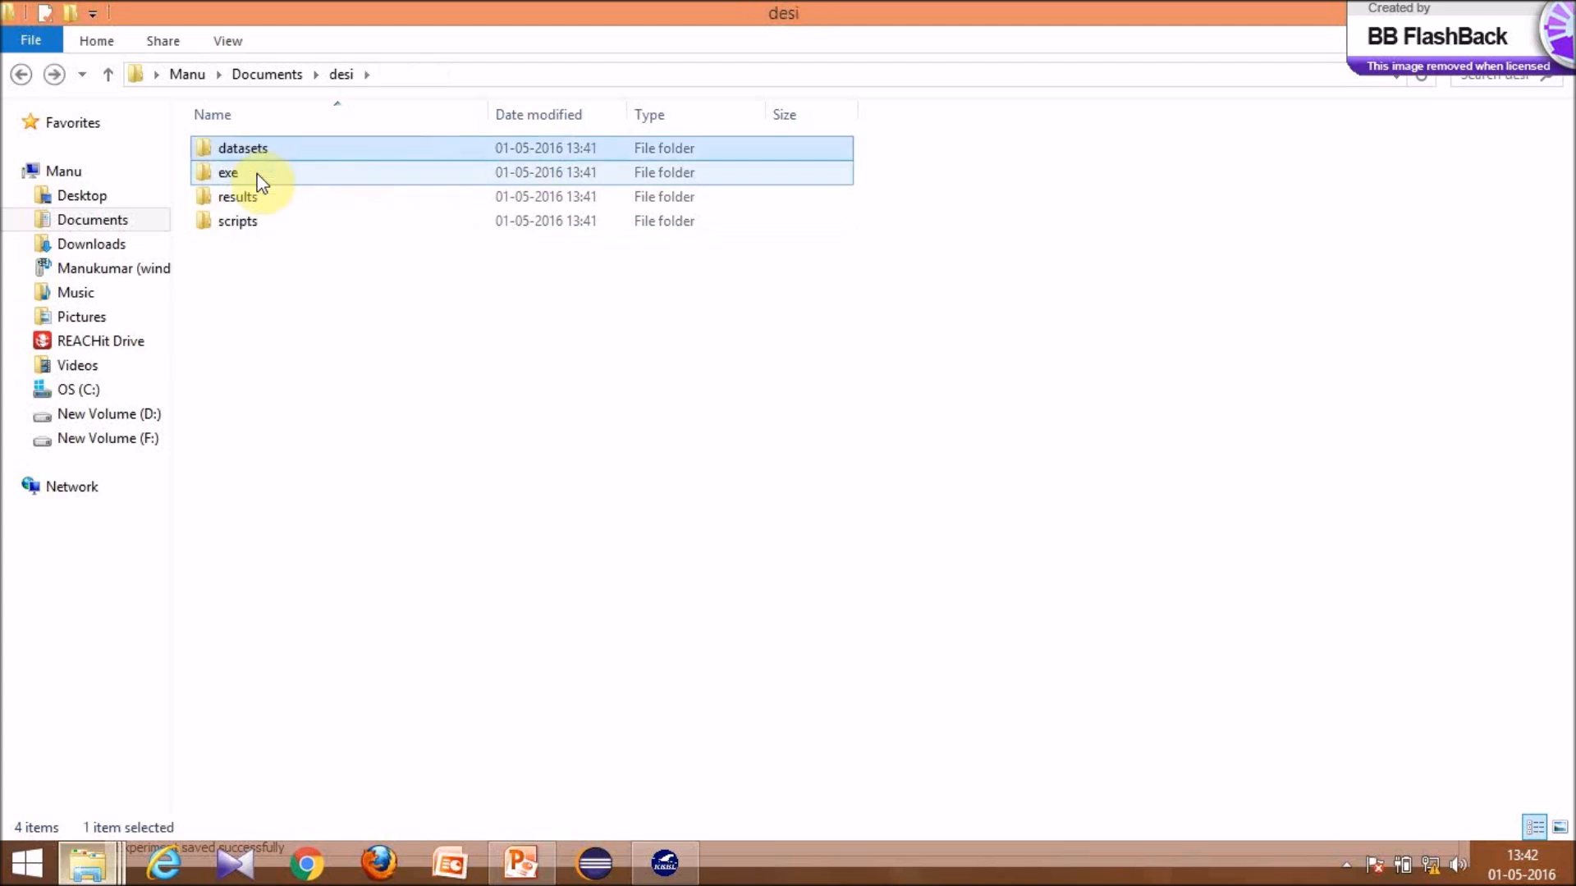
- Examine the JAR files in the exe folder of desi, and return to the desi folder
double_click(245, 175)
click(249, 230)
click(263, 256)
click(256, 154)
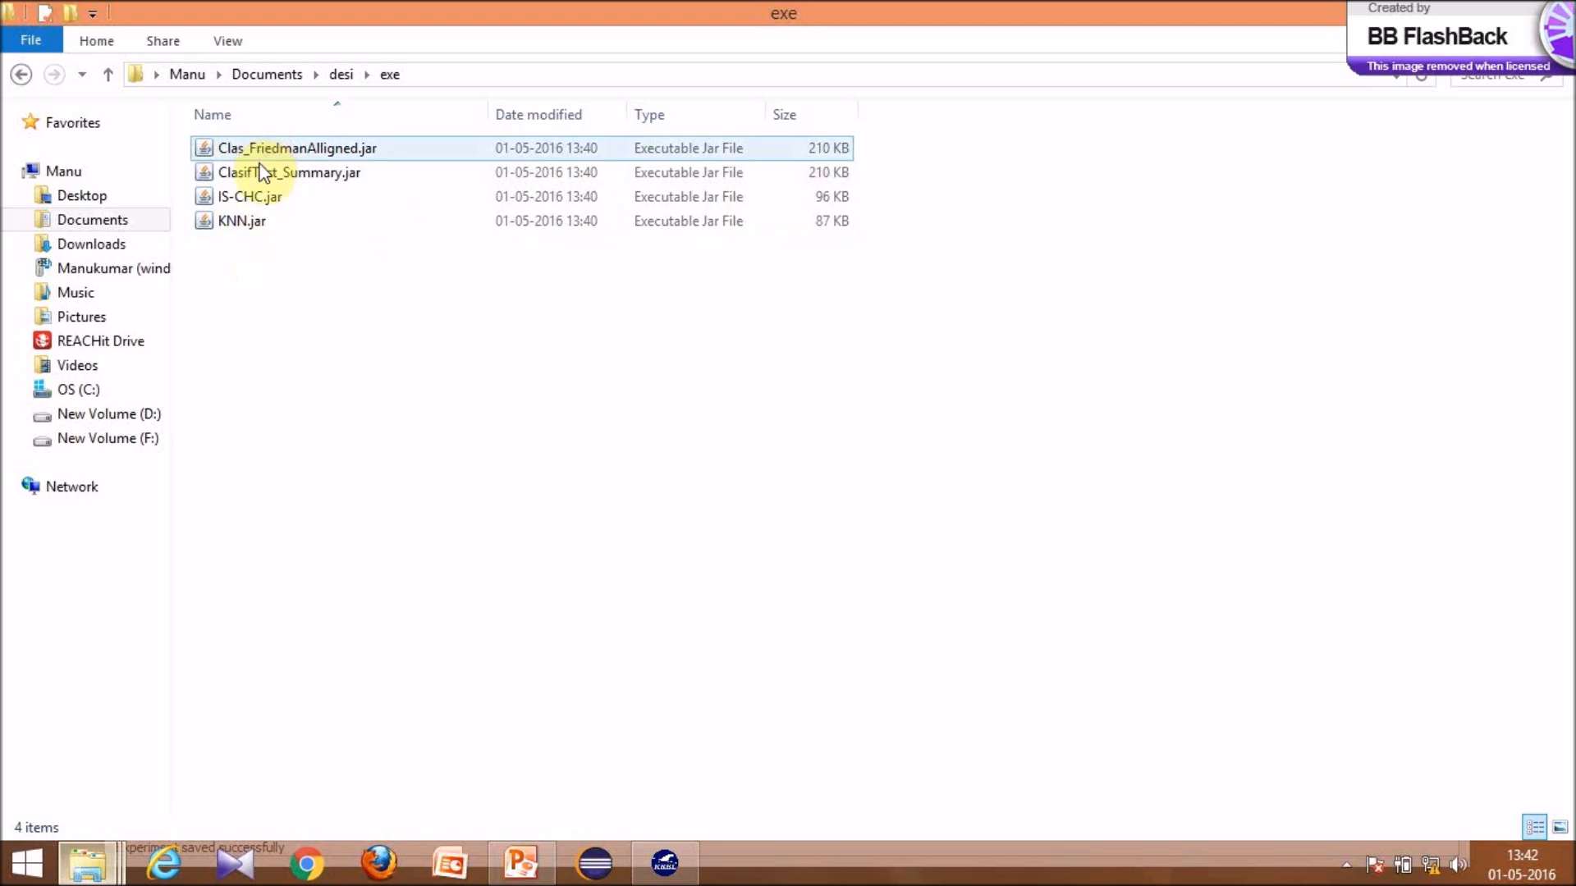
click(246, 263)
click(255, 234)
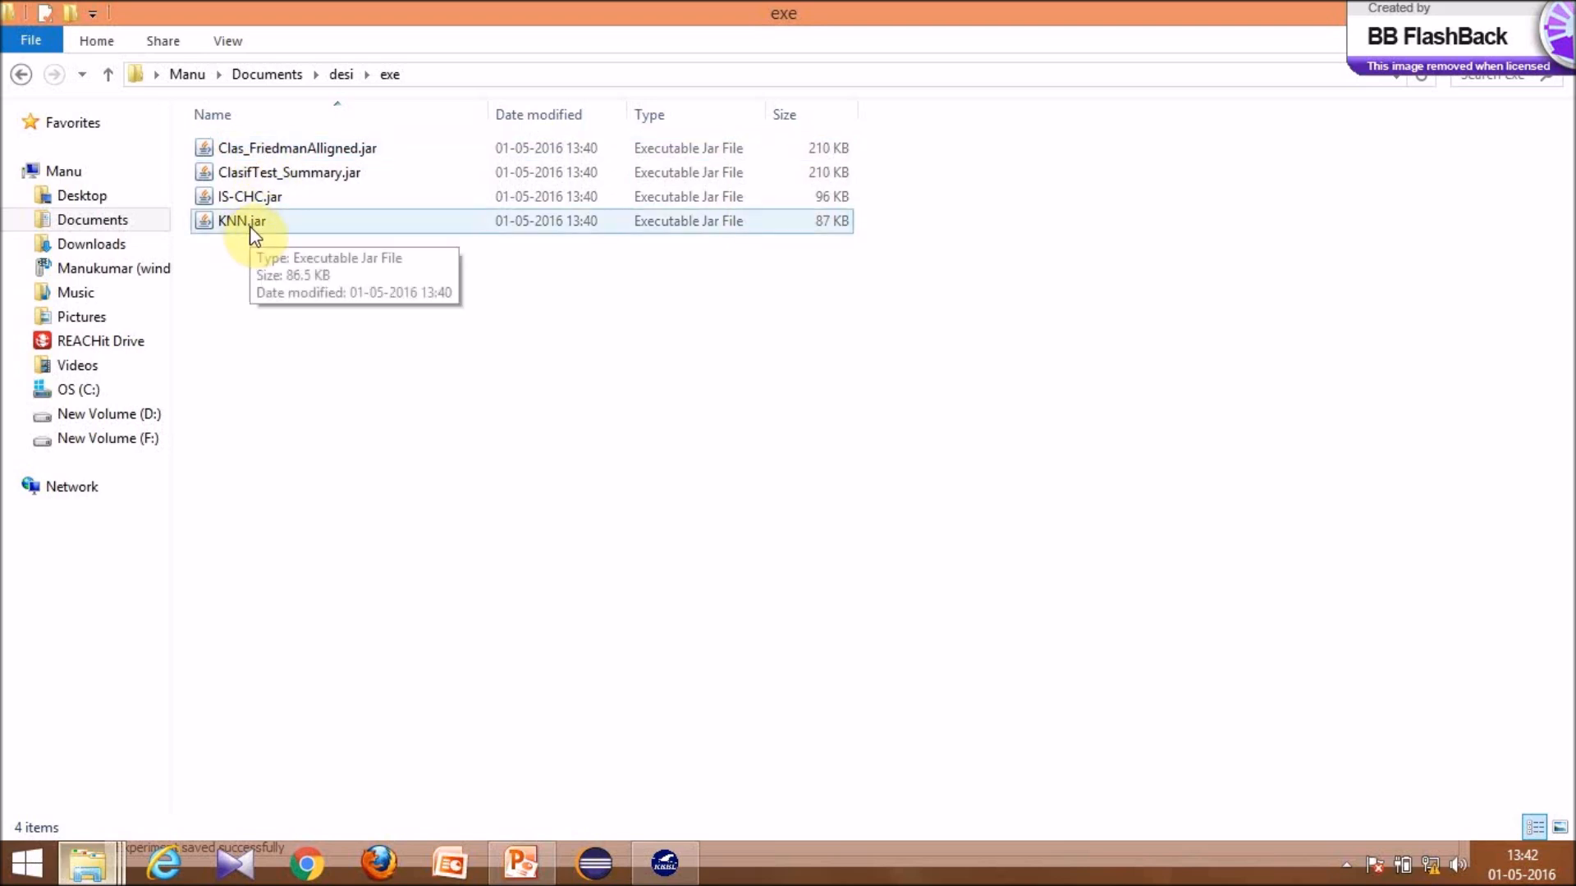
key(BackSpace)
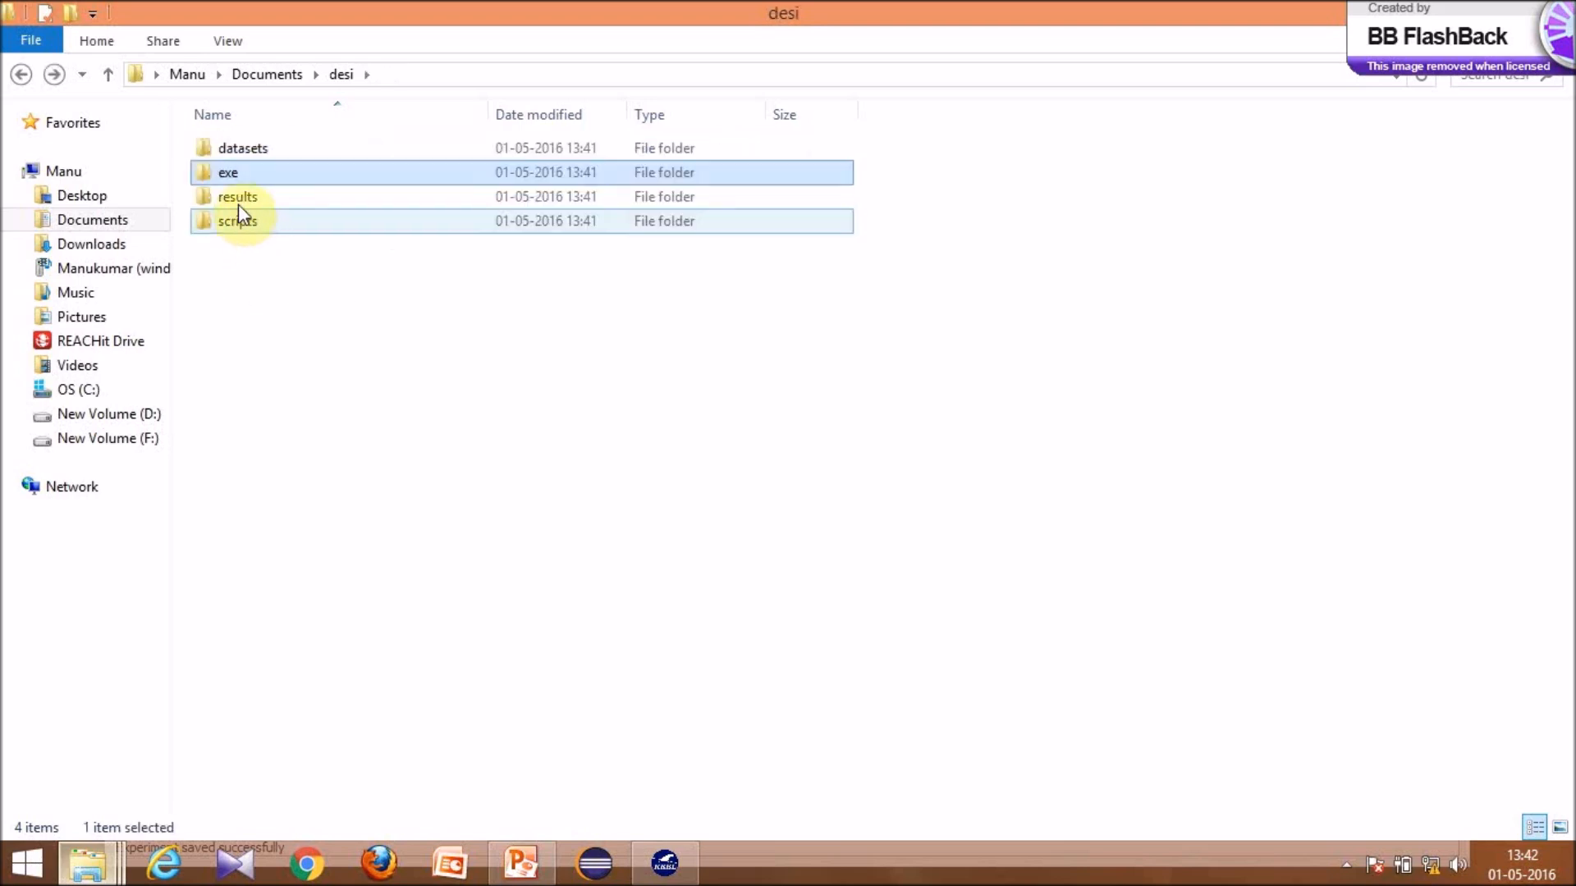
- Examine the contents of the scripts folder of desi, and return to the desi folder
click(238, 204)
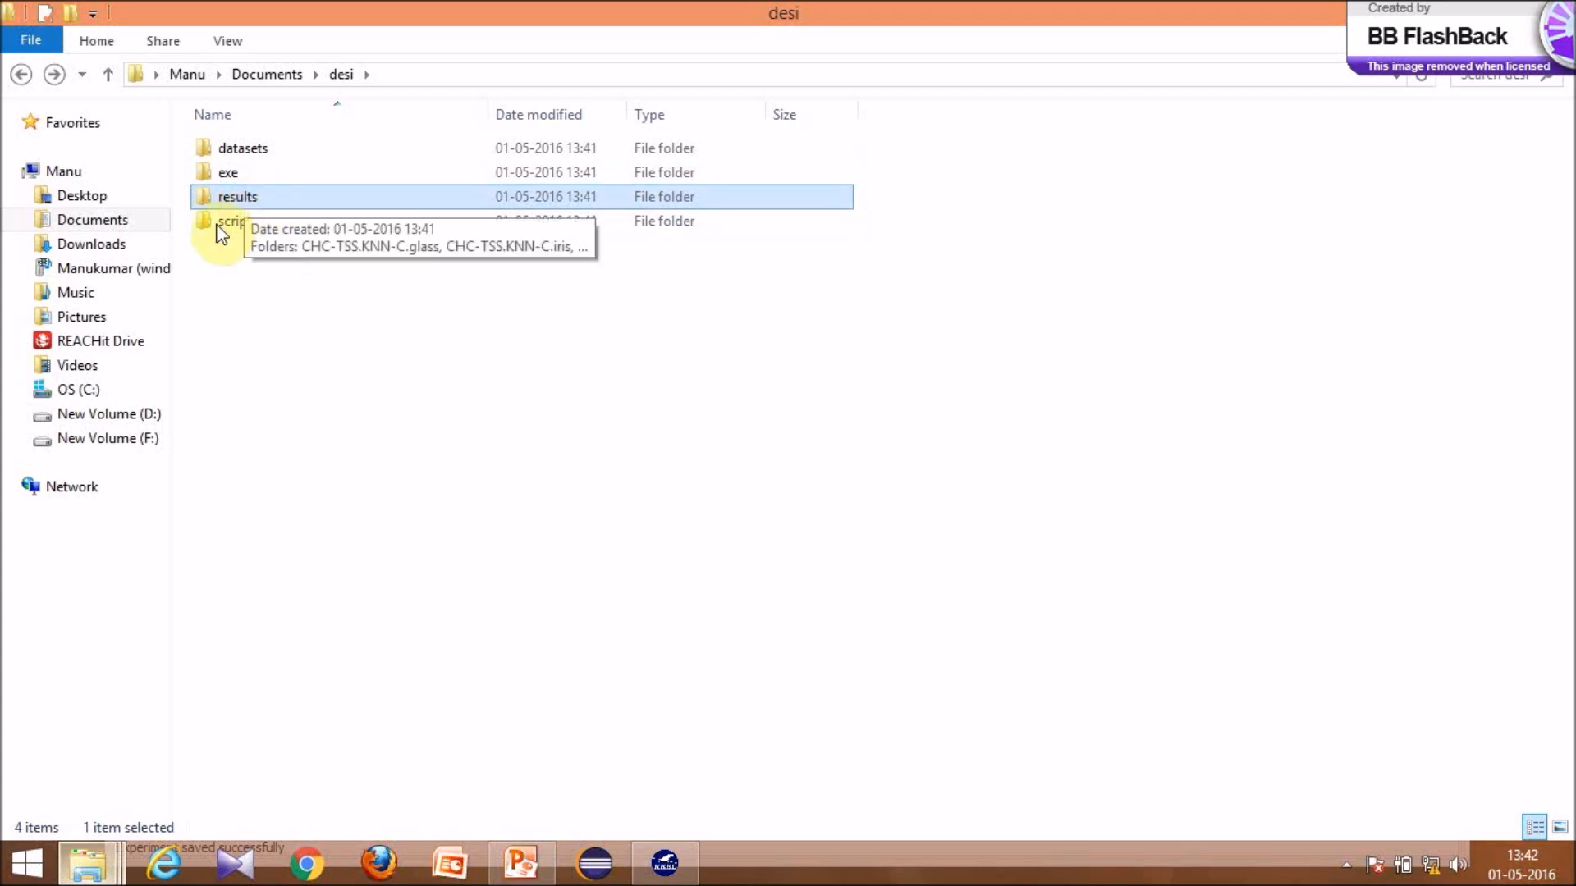
double_click(220, 224)
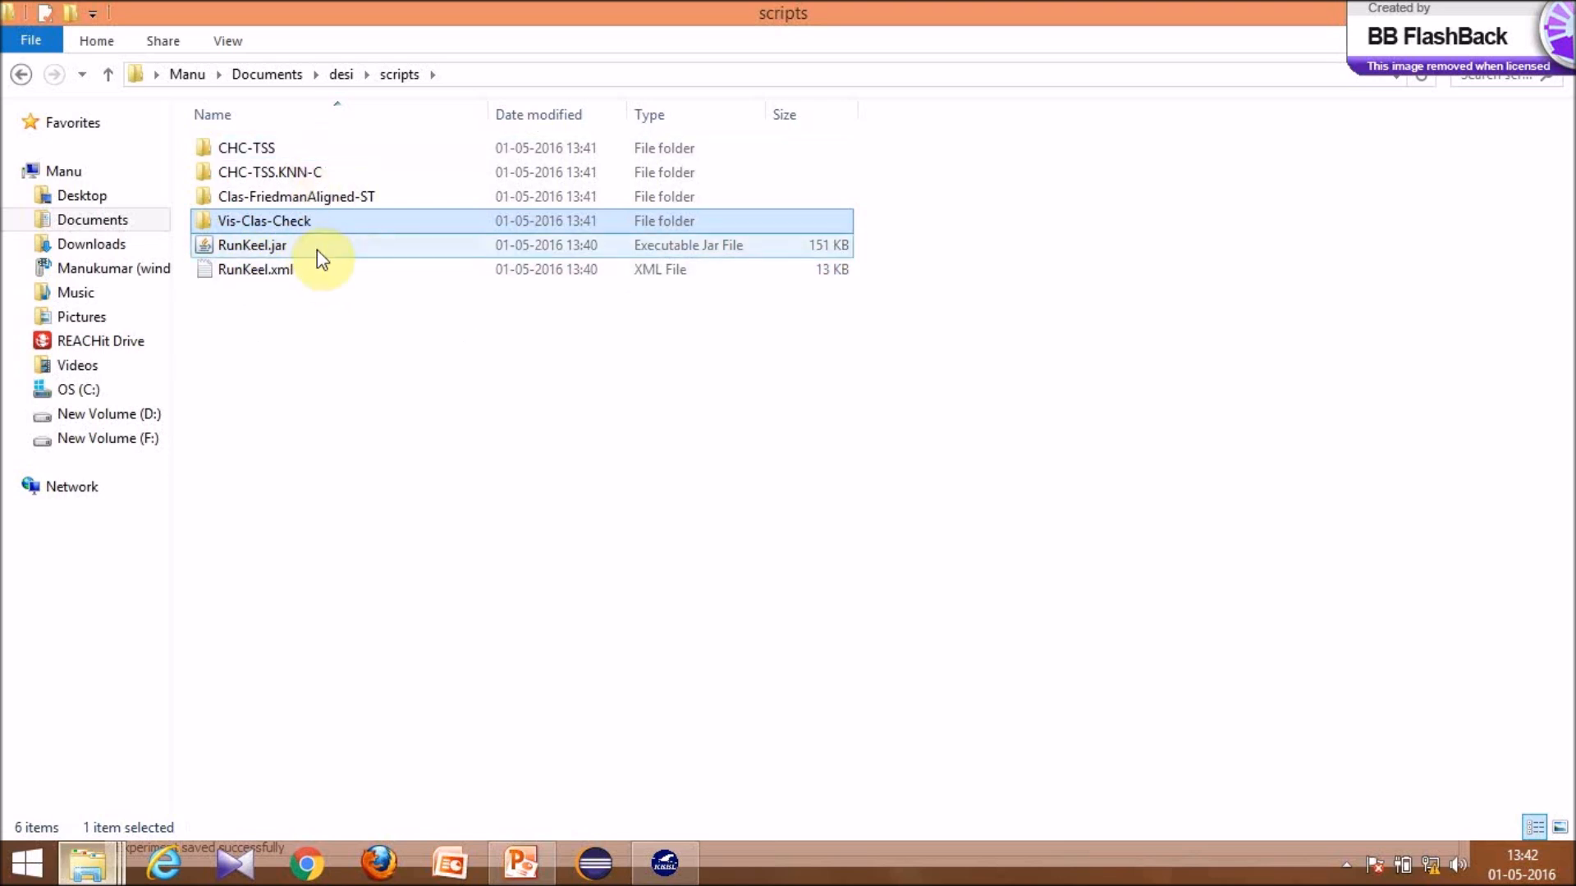
key(BackSpace)
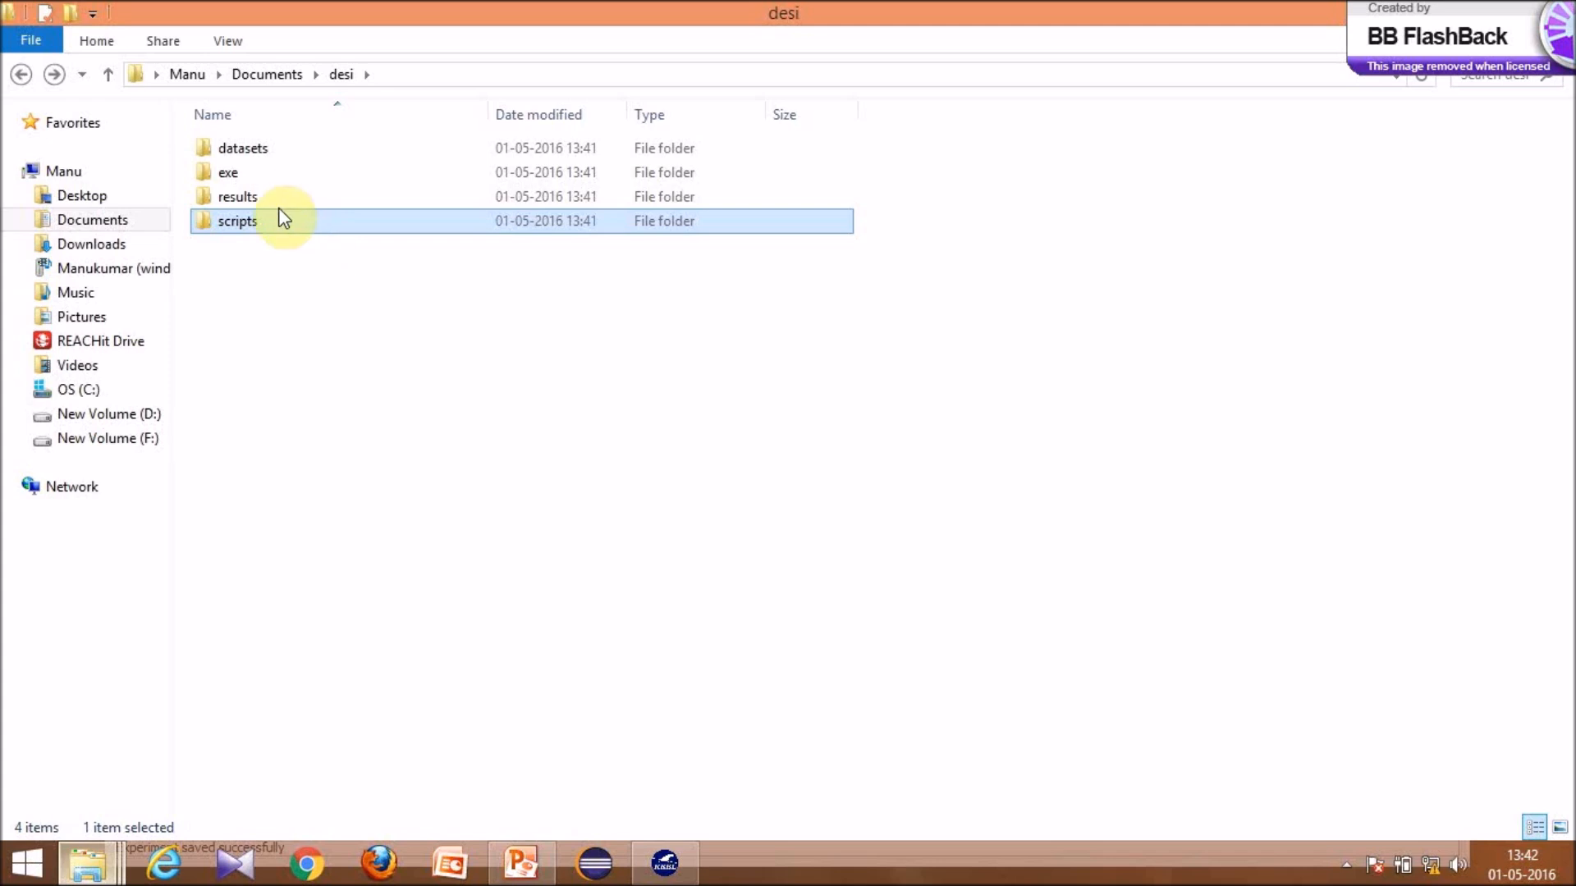
- Open the results folder of desi and check the TSTKNN-C folder under Vis-Clas-Check for output
ctrl+click(260, 198)
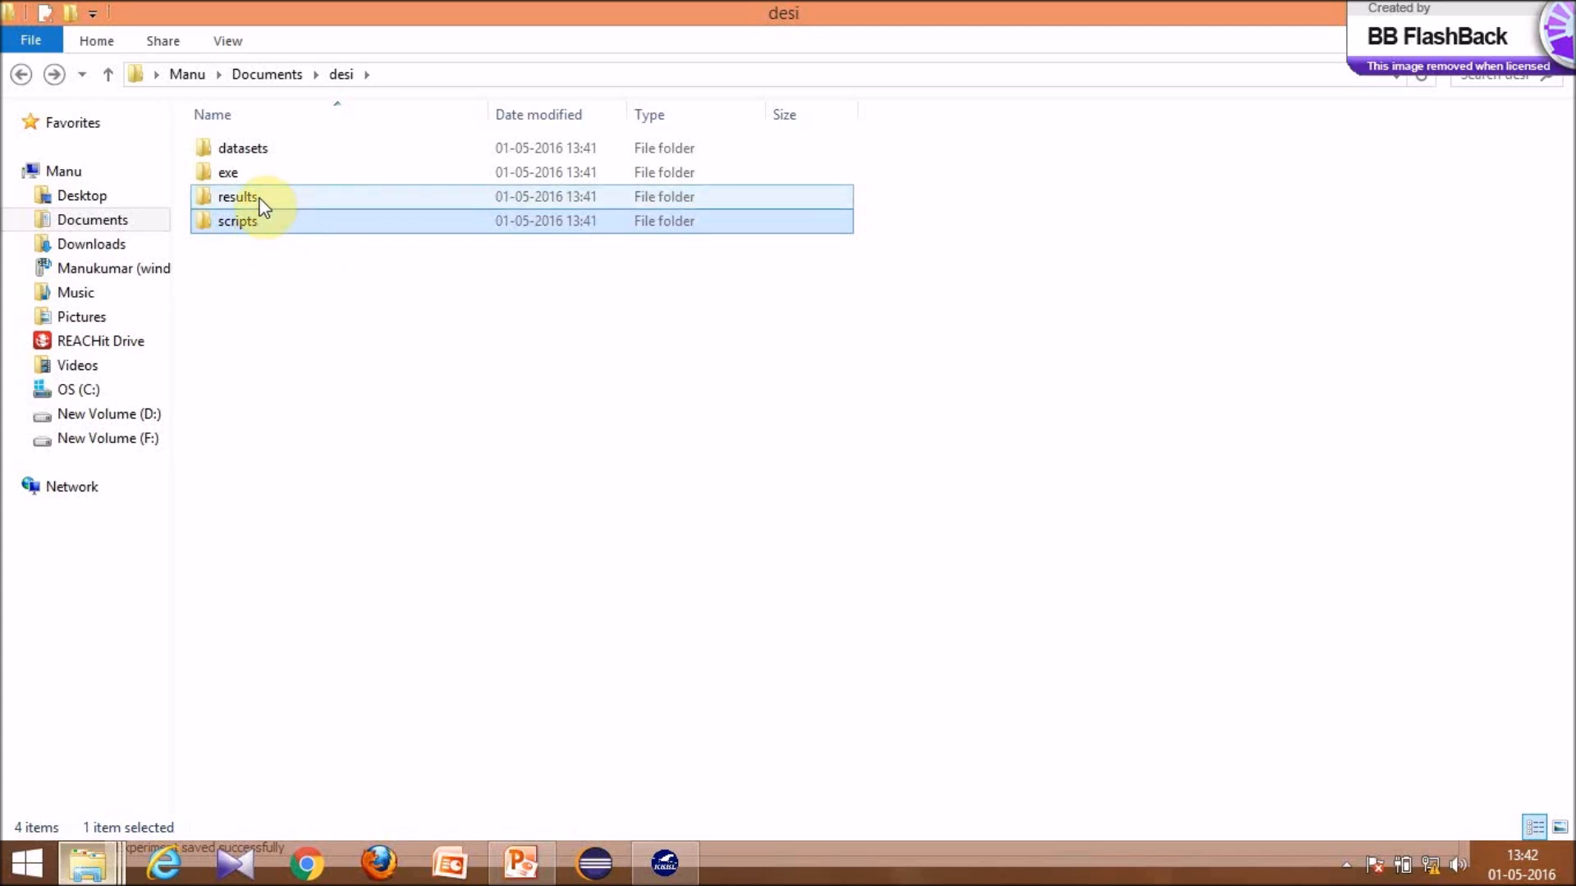
double_click(260, 199)
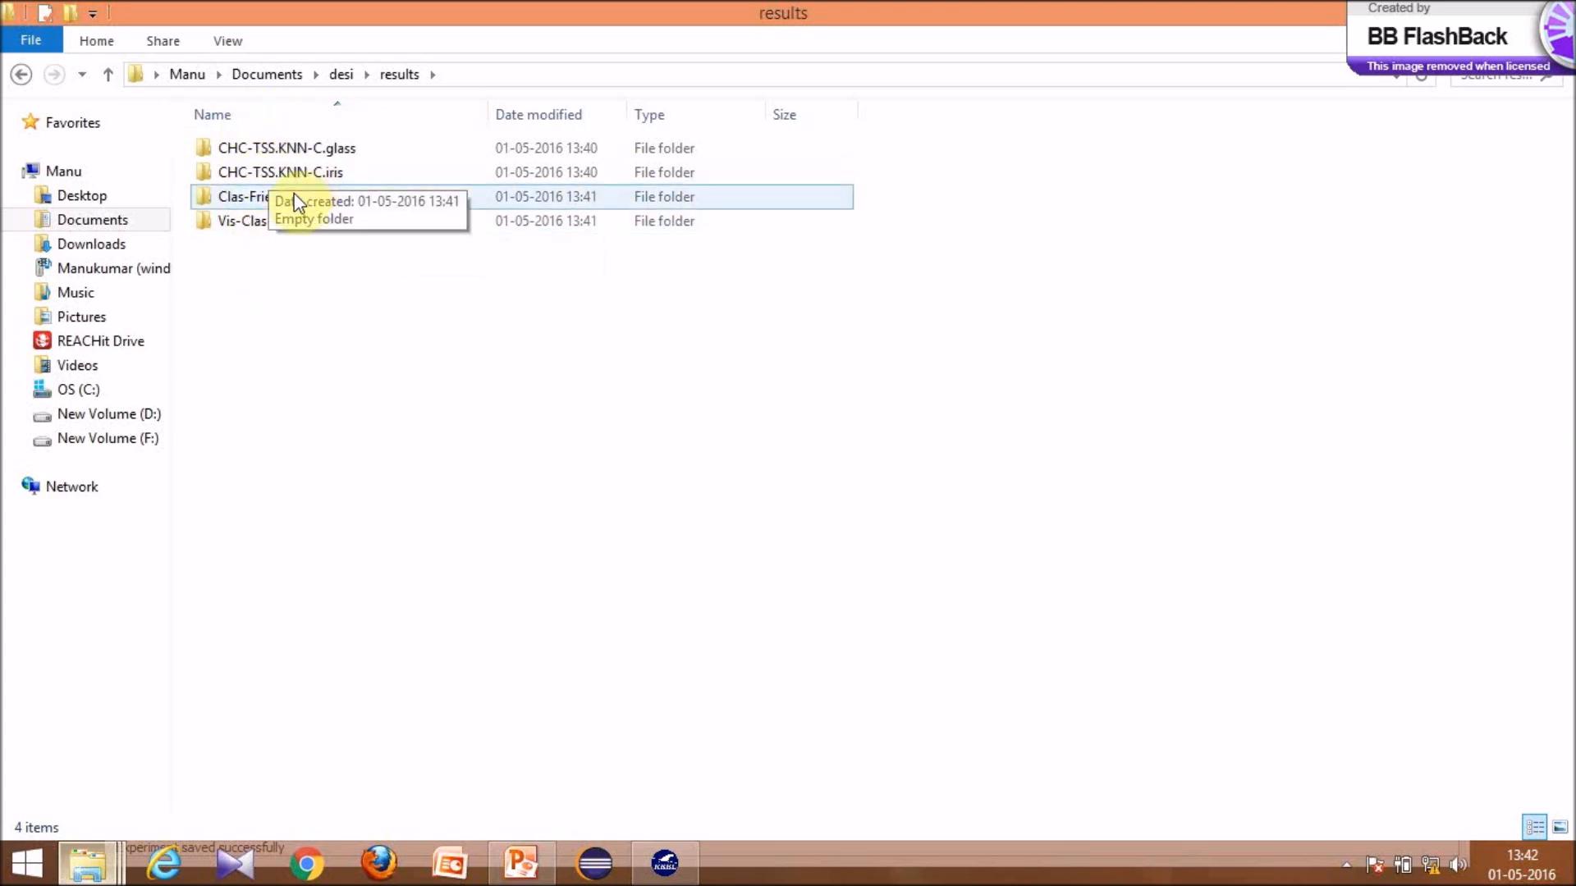
double_click(284, 220)
click(259, 158)
double_click(259, 158)
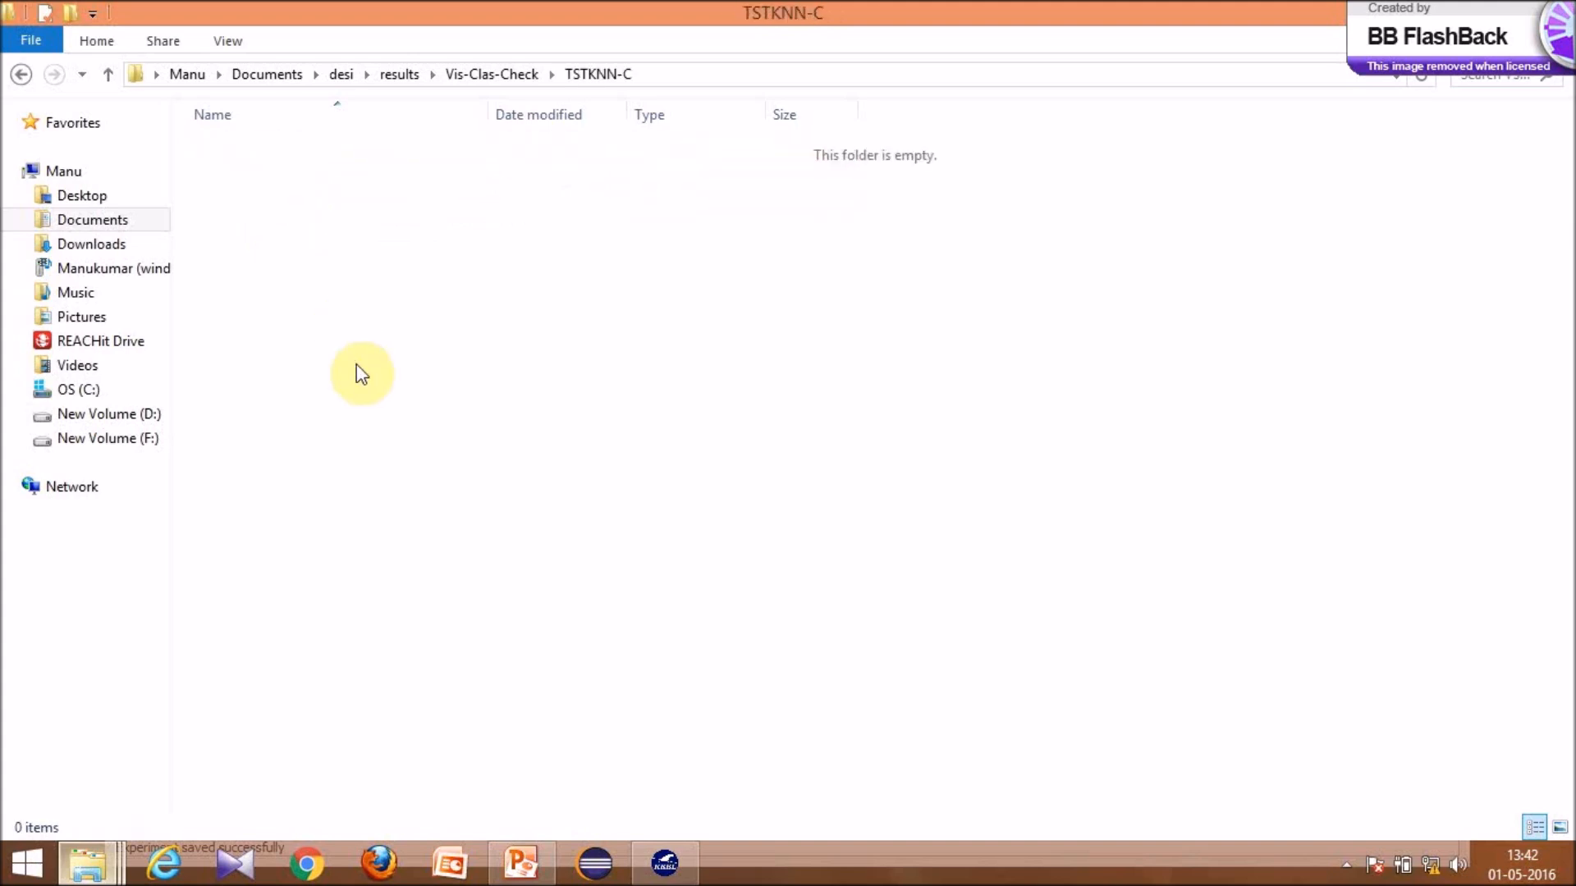
key(BackSpace)
key(BackSpace)
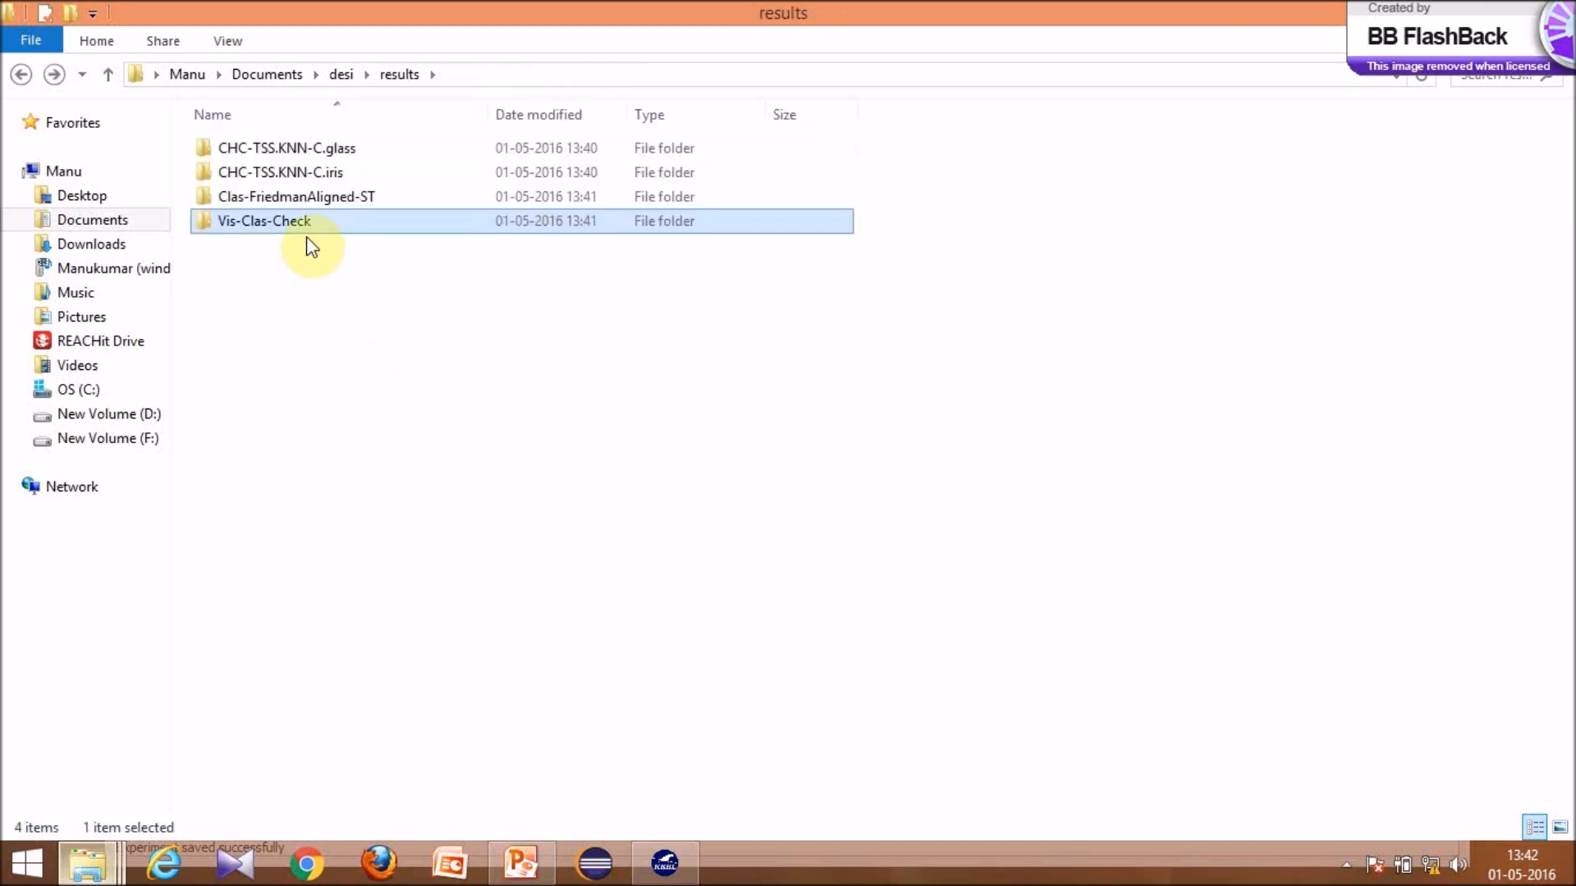
- Check the TSTKNN-C folder under Clas-FriedmanAligned-ST for output, and return to the desi folder
double_click(292, 198)
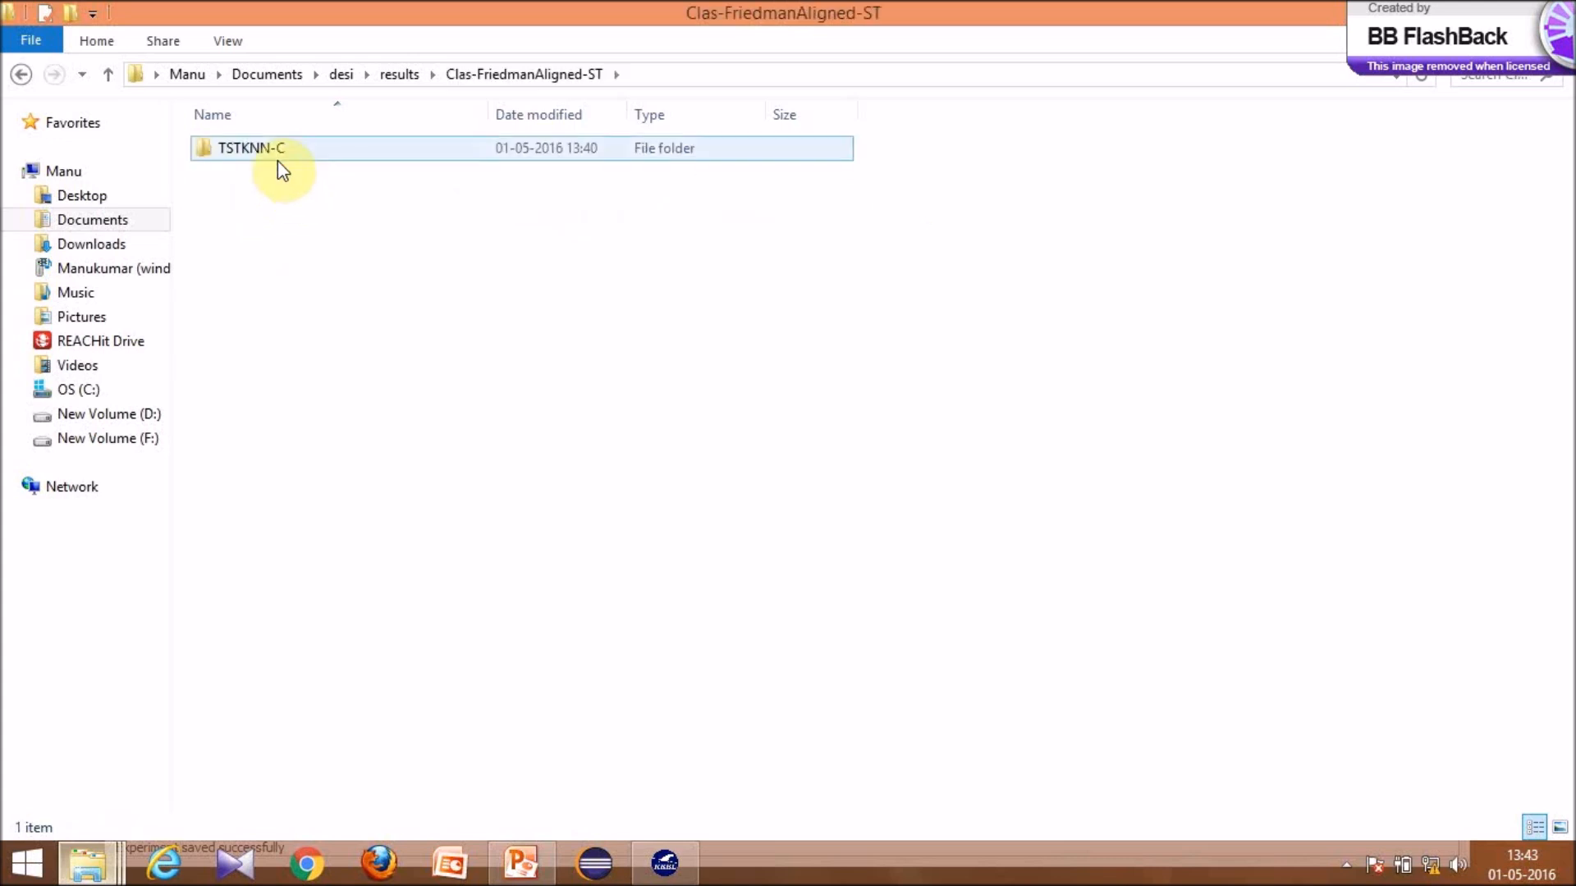
double_click(278, 160)
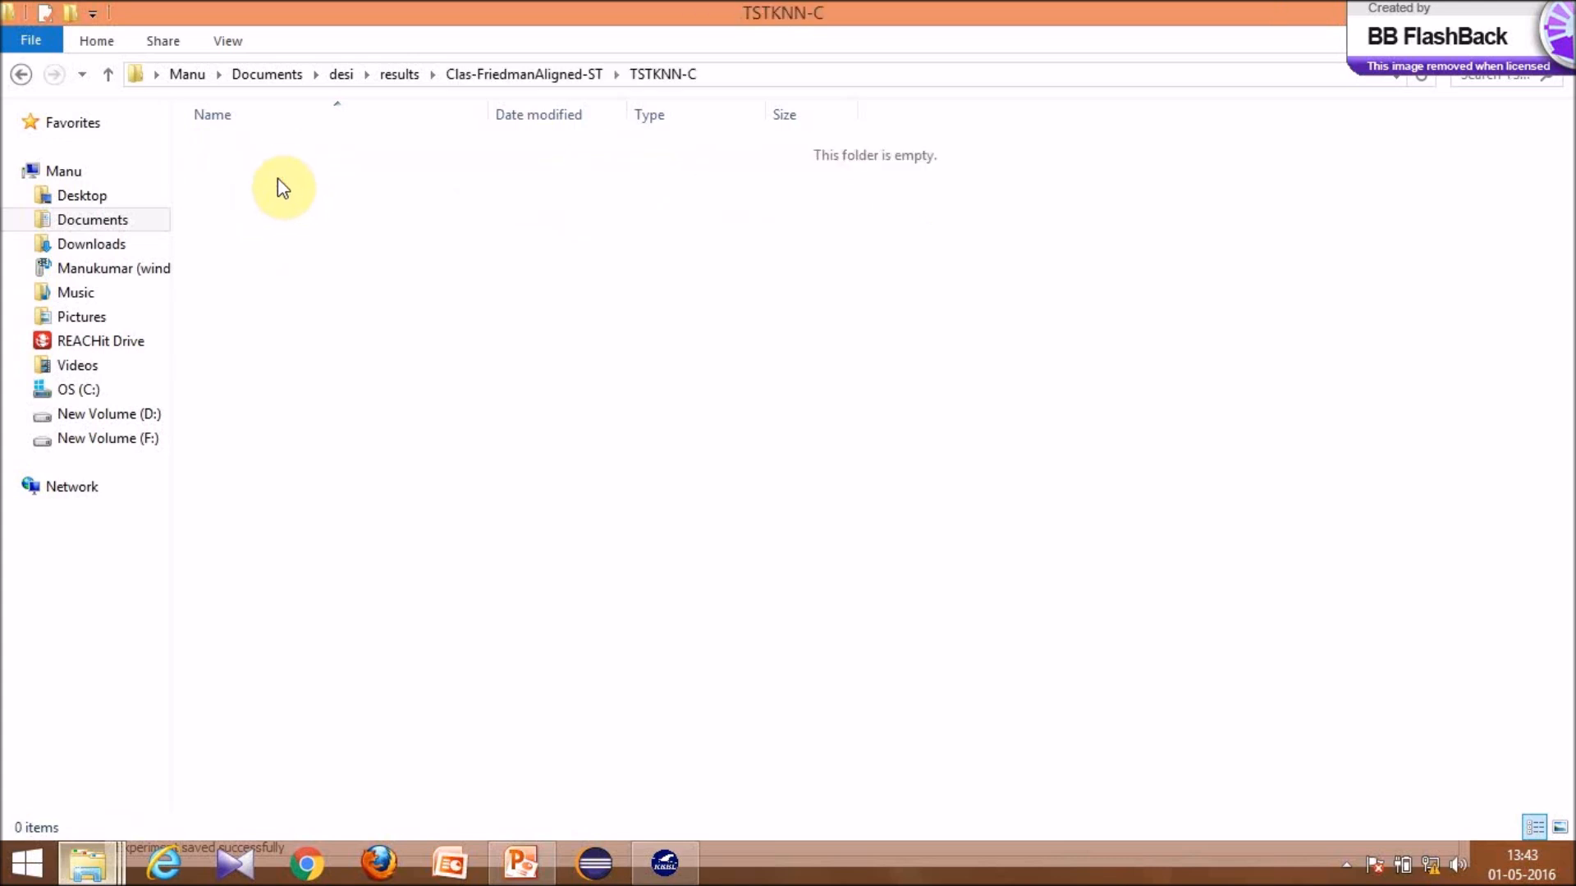
key(BackSpace)
key(BackSpace)
key(BackSpace)
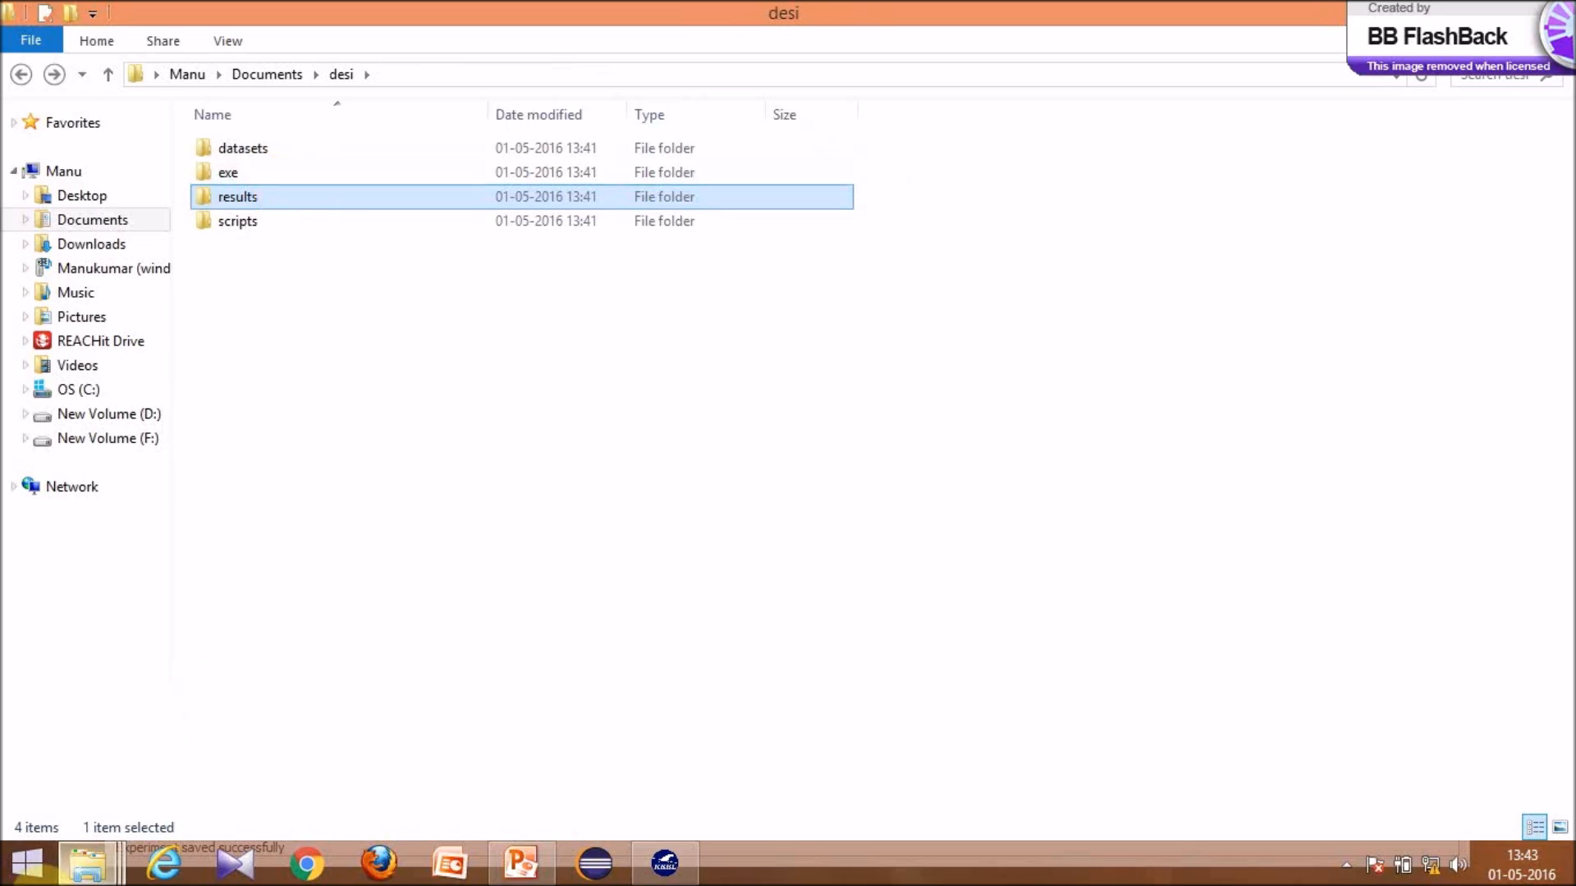
- Search for cmd, launch Command Prompt and minimize its window
click(28, 877)
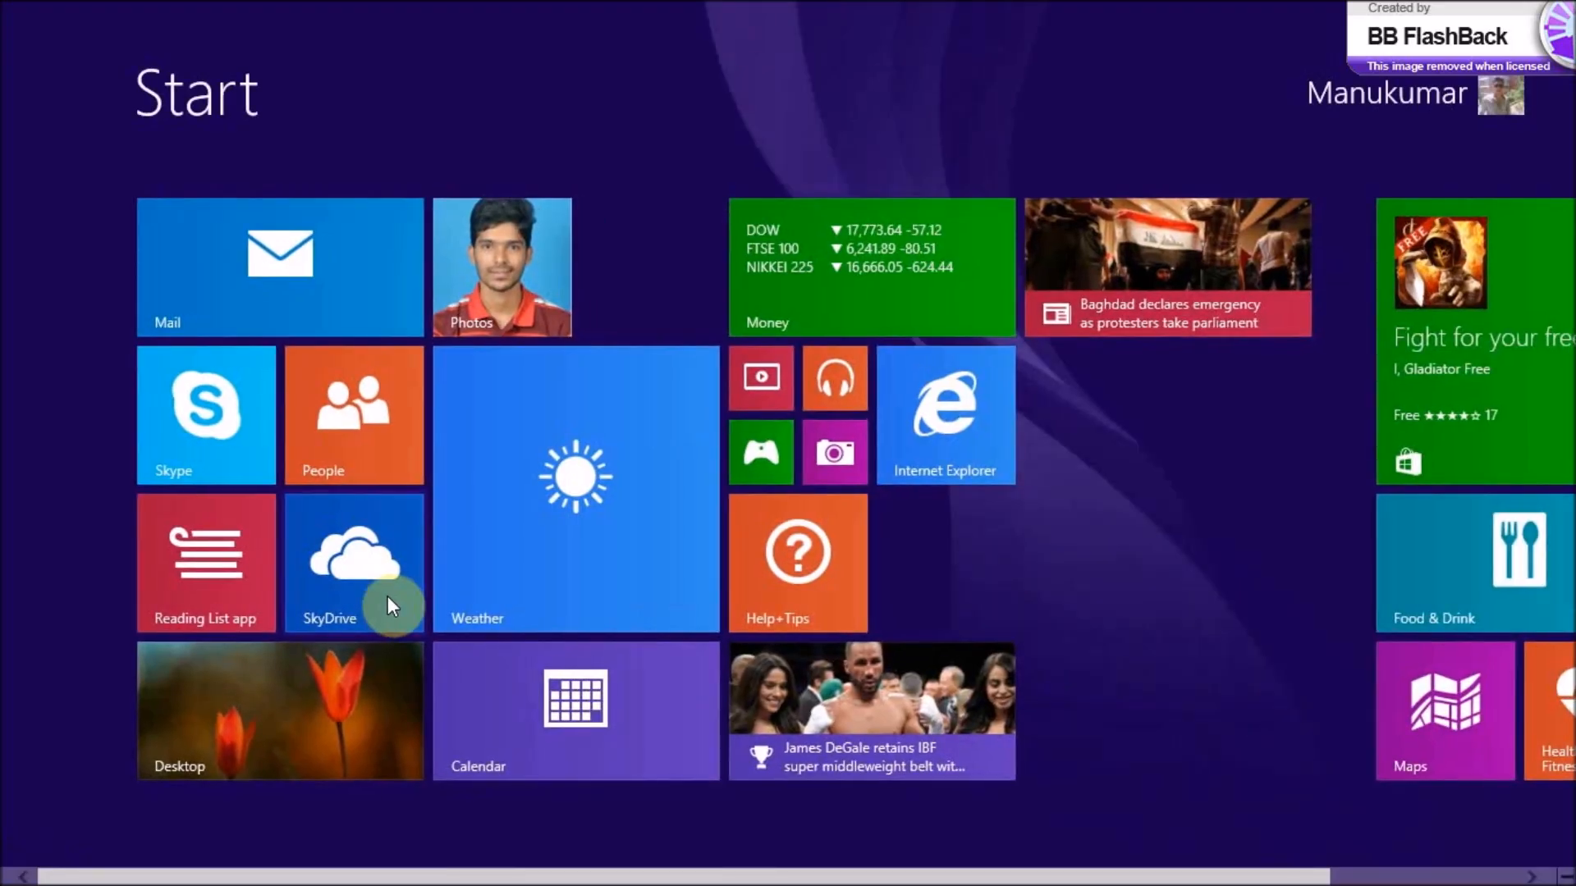
text(cmd)
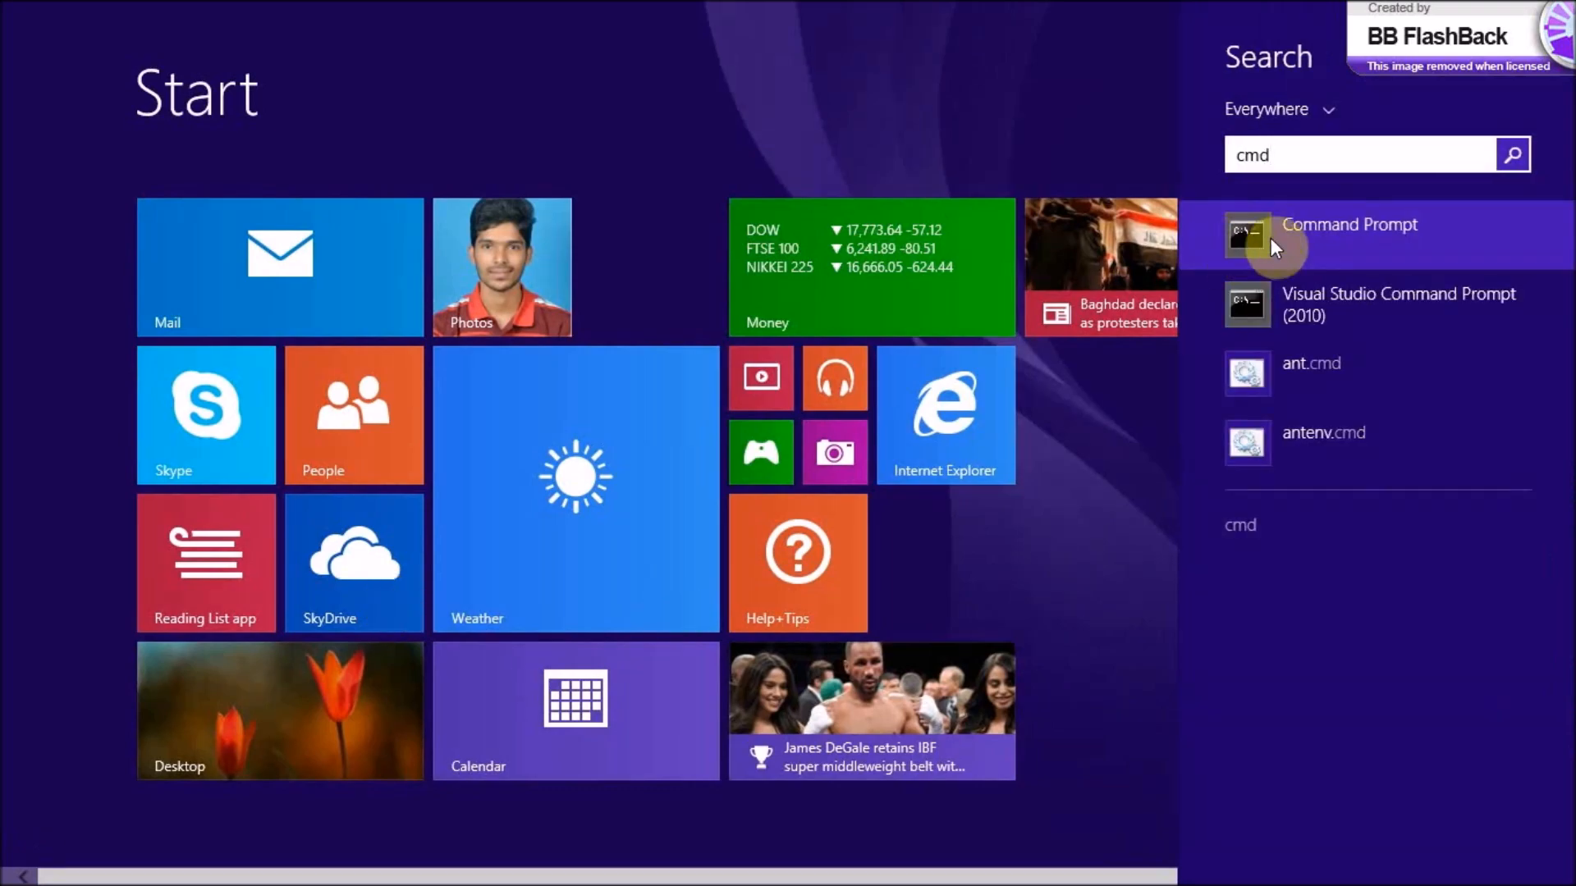
click(1269, 238)
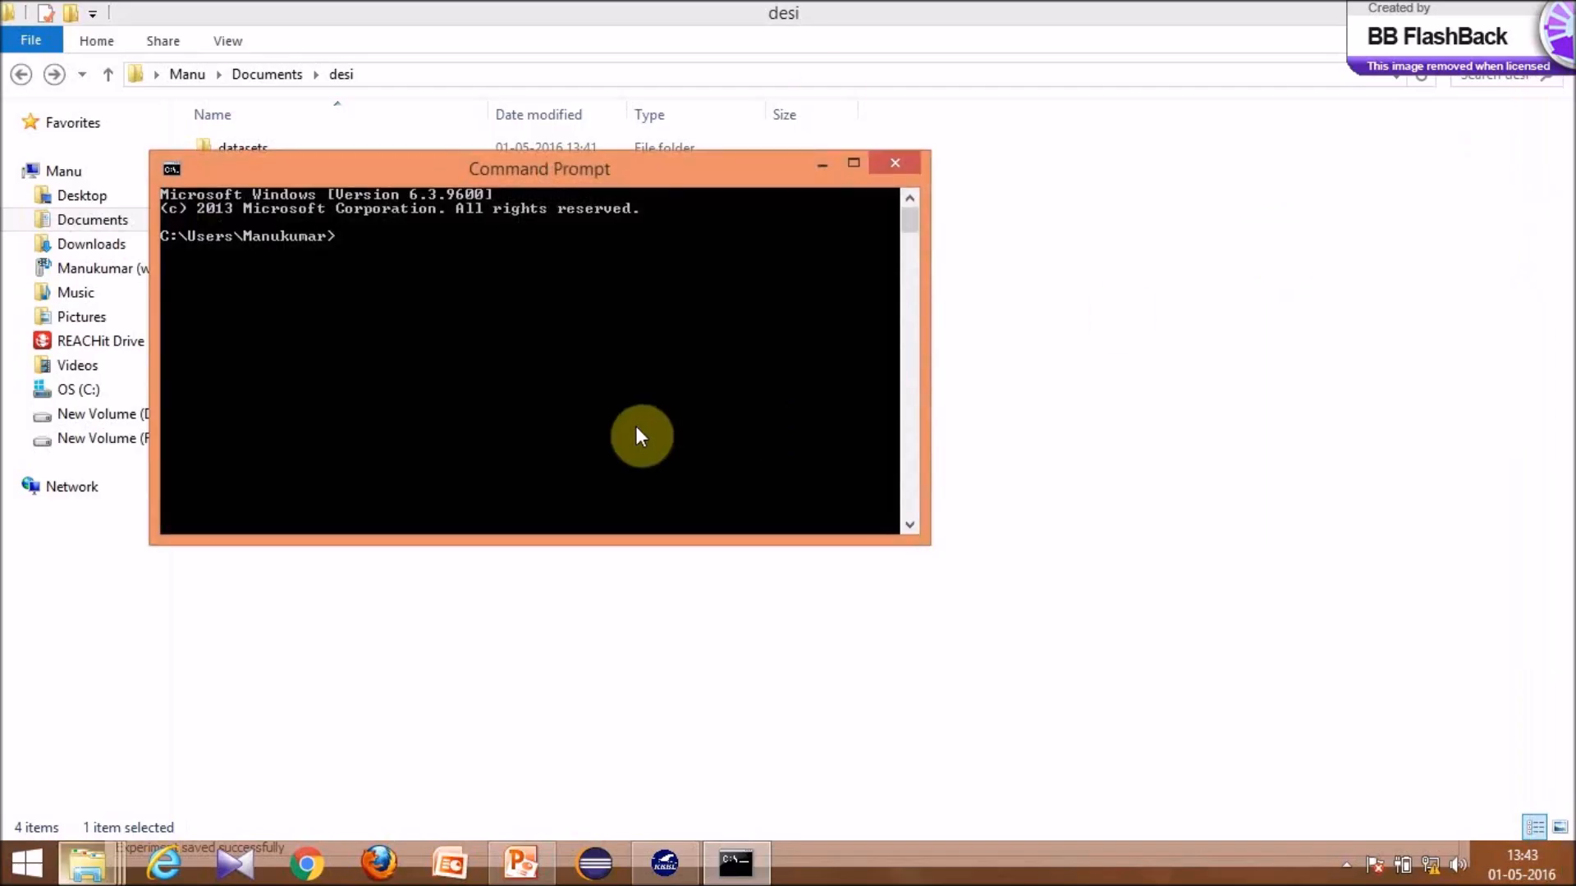
click(824, 168)
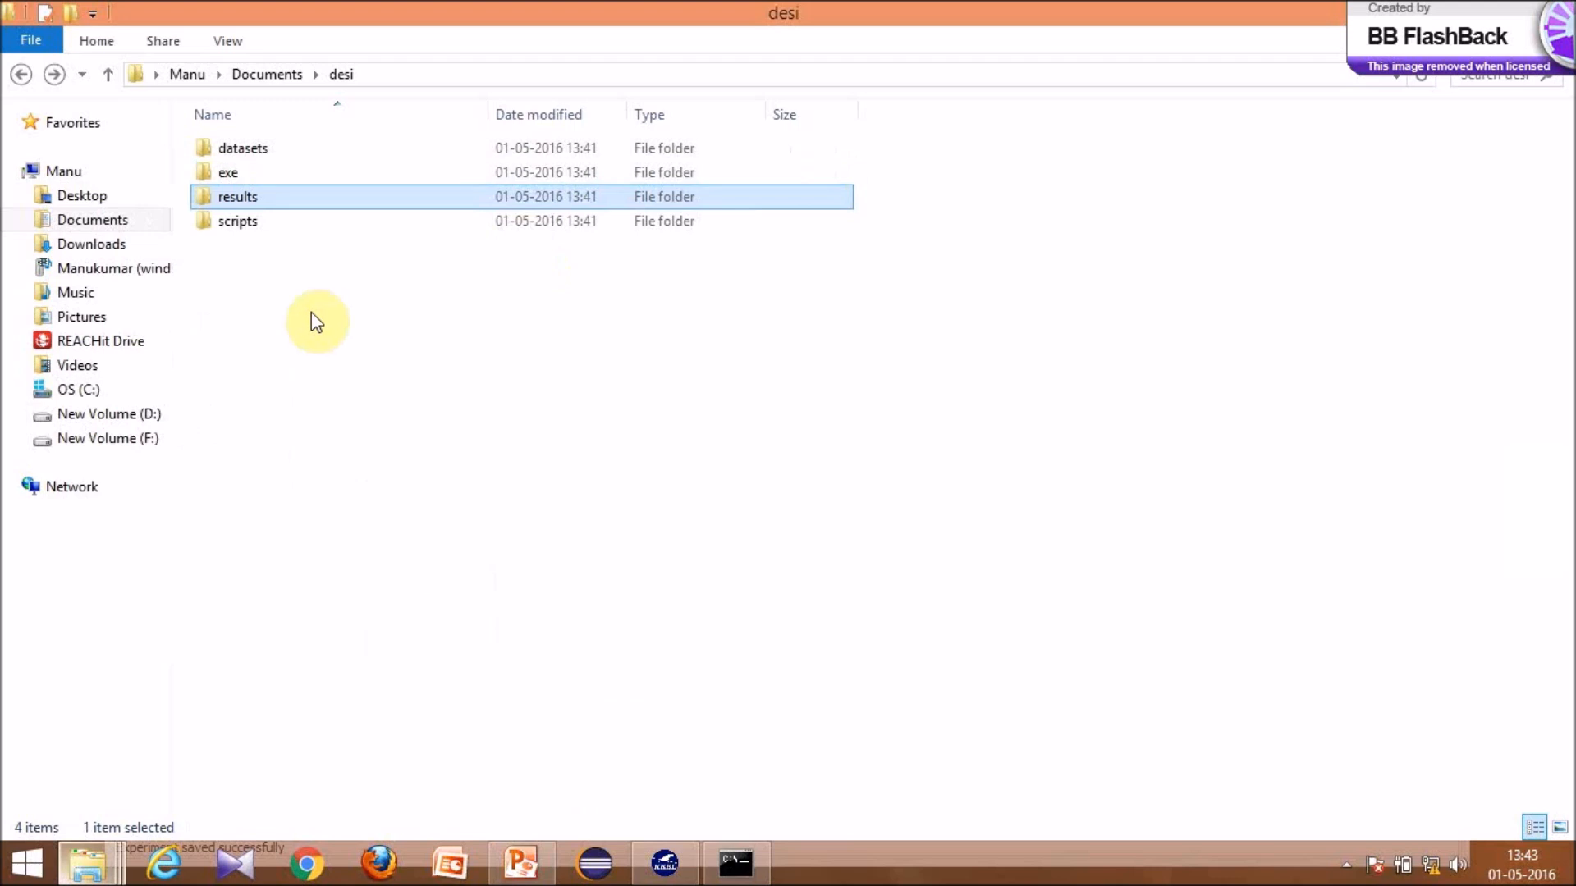
- Copy the full path of the scripts folder inside desi and switch back to Command Prompt
double_click(244, 223)
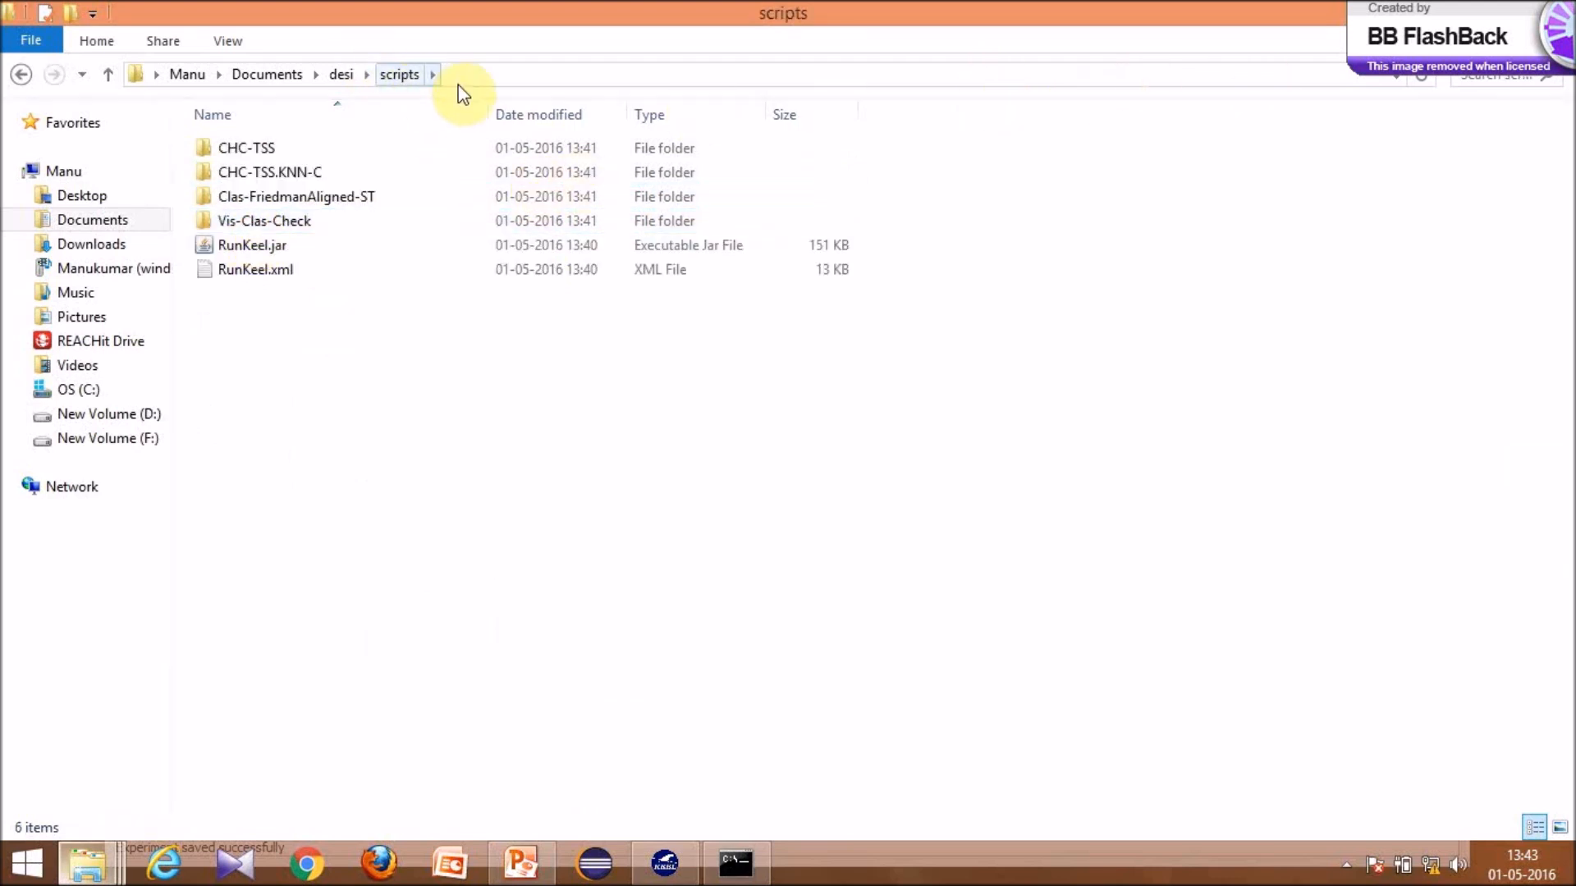
click(1394, 76)
key(super+c)
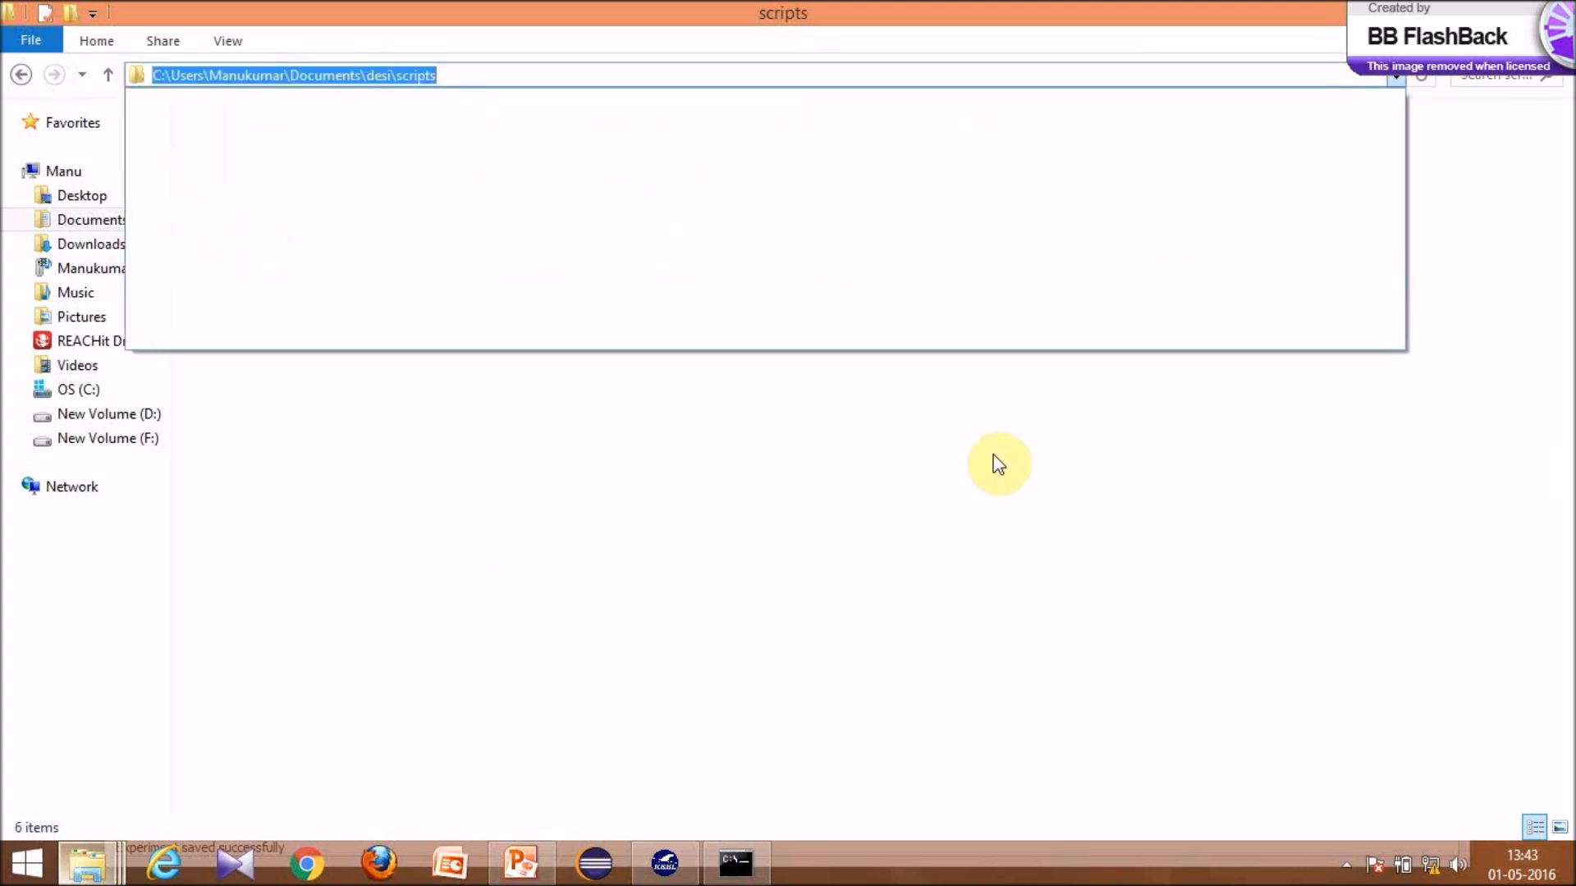
click(739, 868)
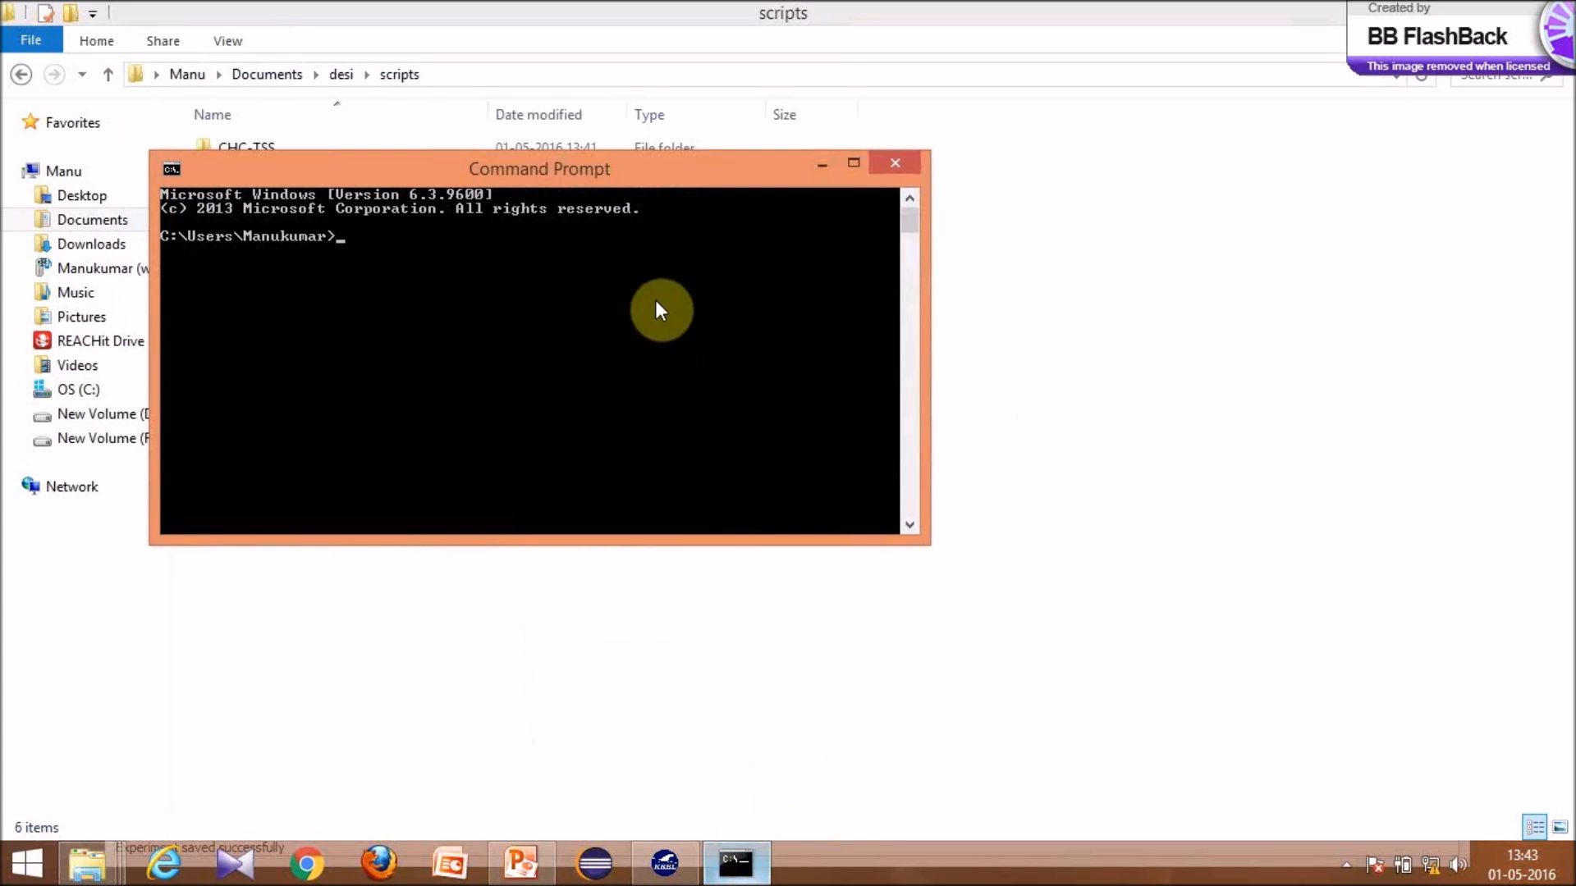
- Change the Command Prompt directory to the scripts folder inside desi, using the copied path
text(cd)
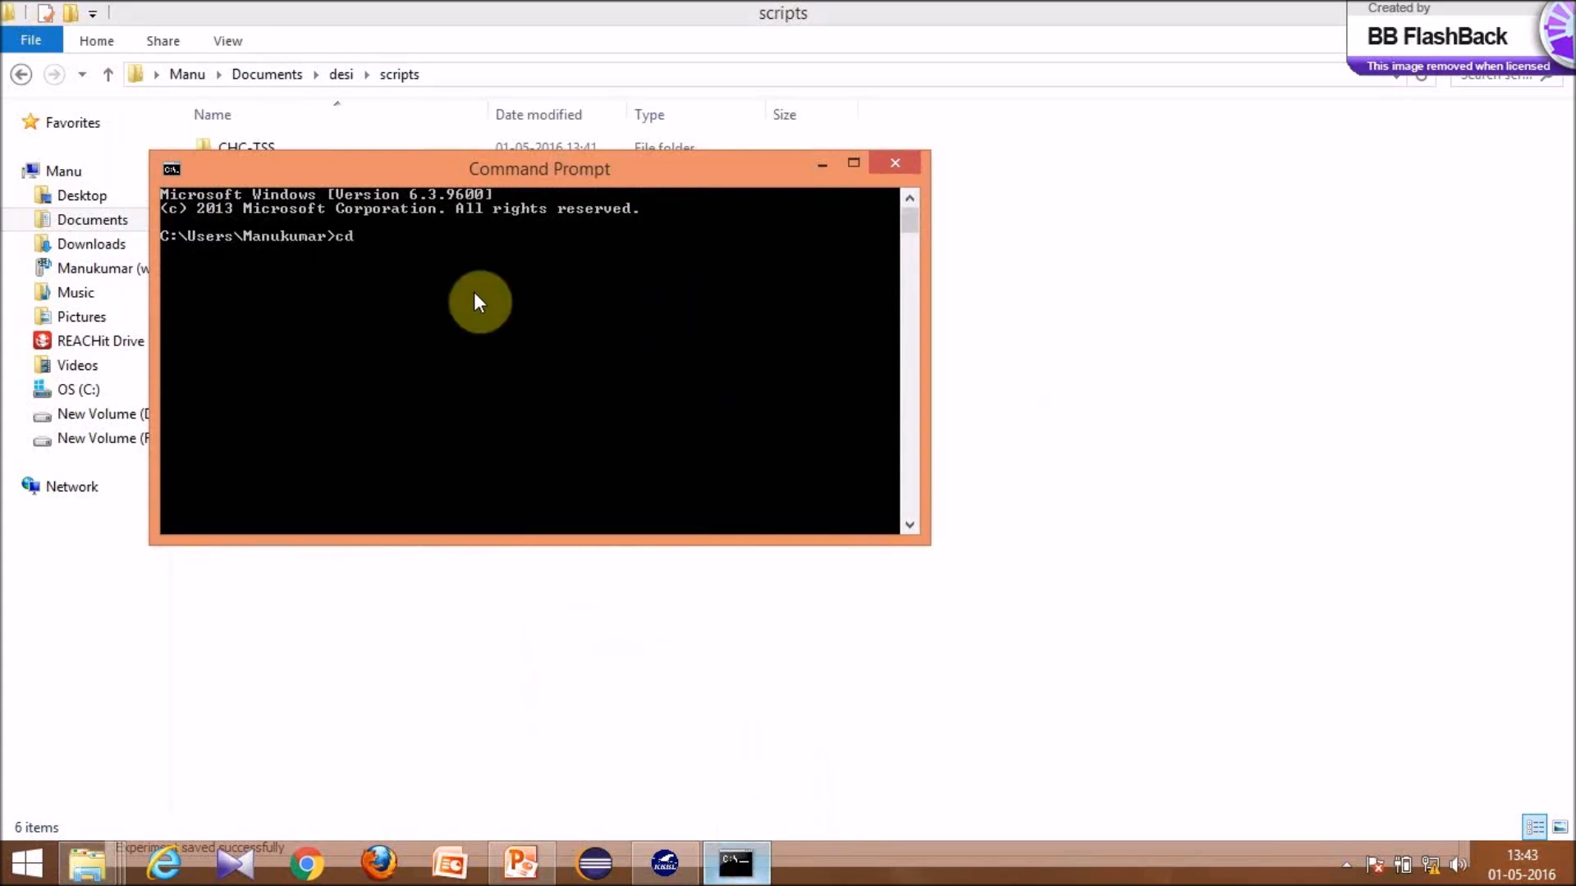
right_click(475, 294)
click(522, 361)
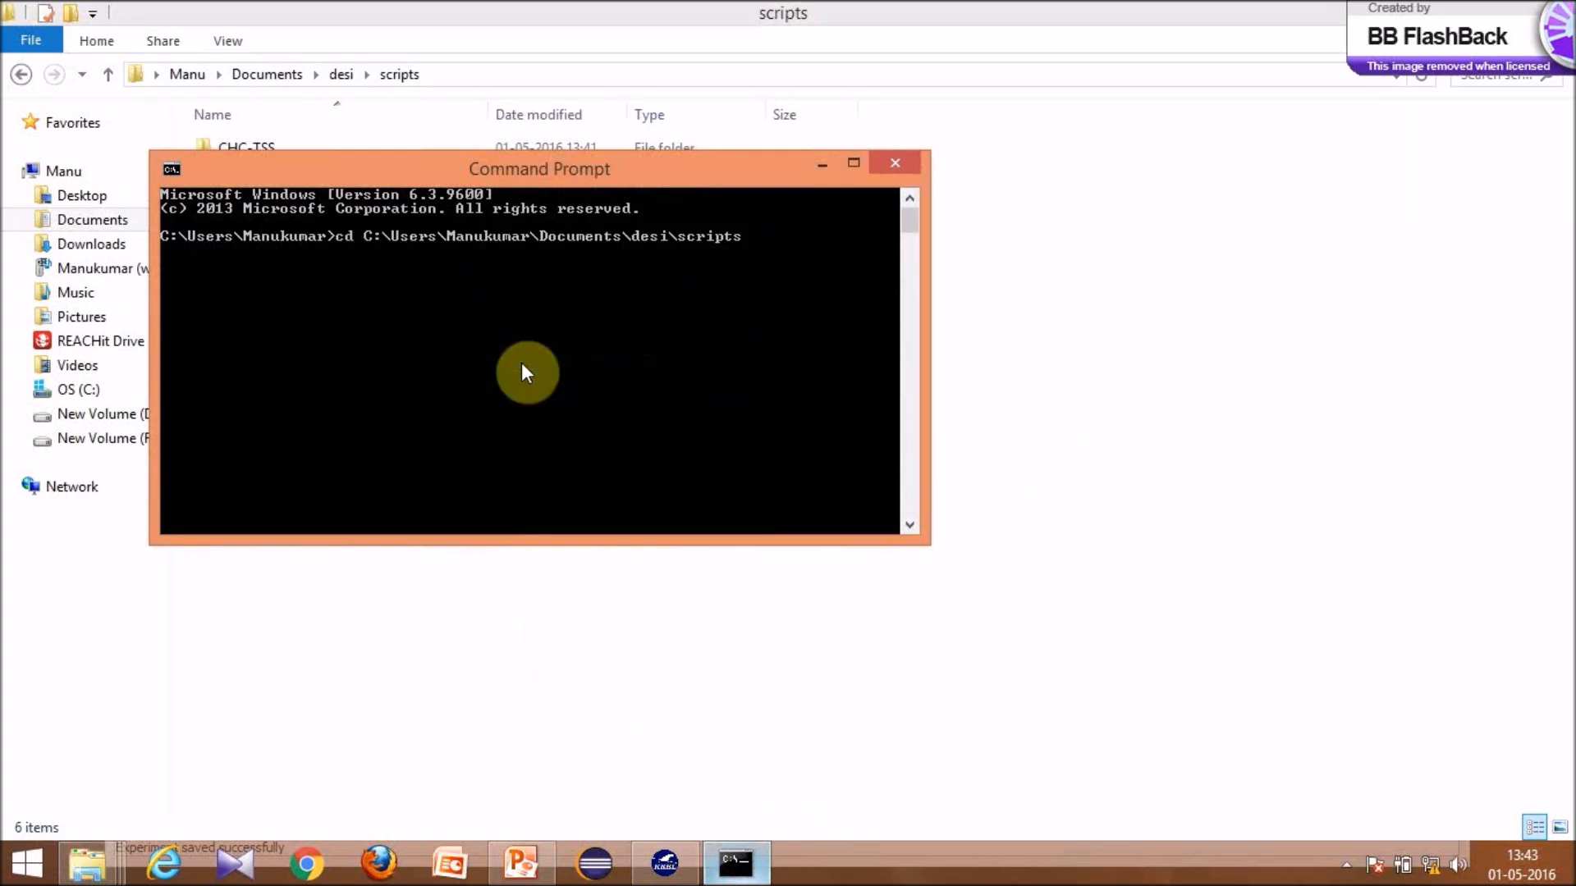
key(Return)
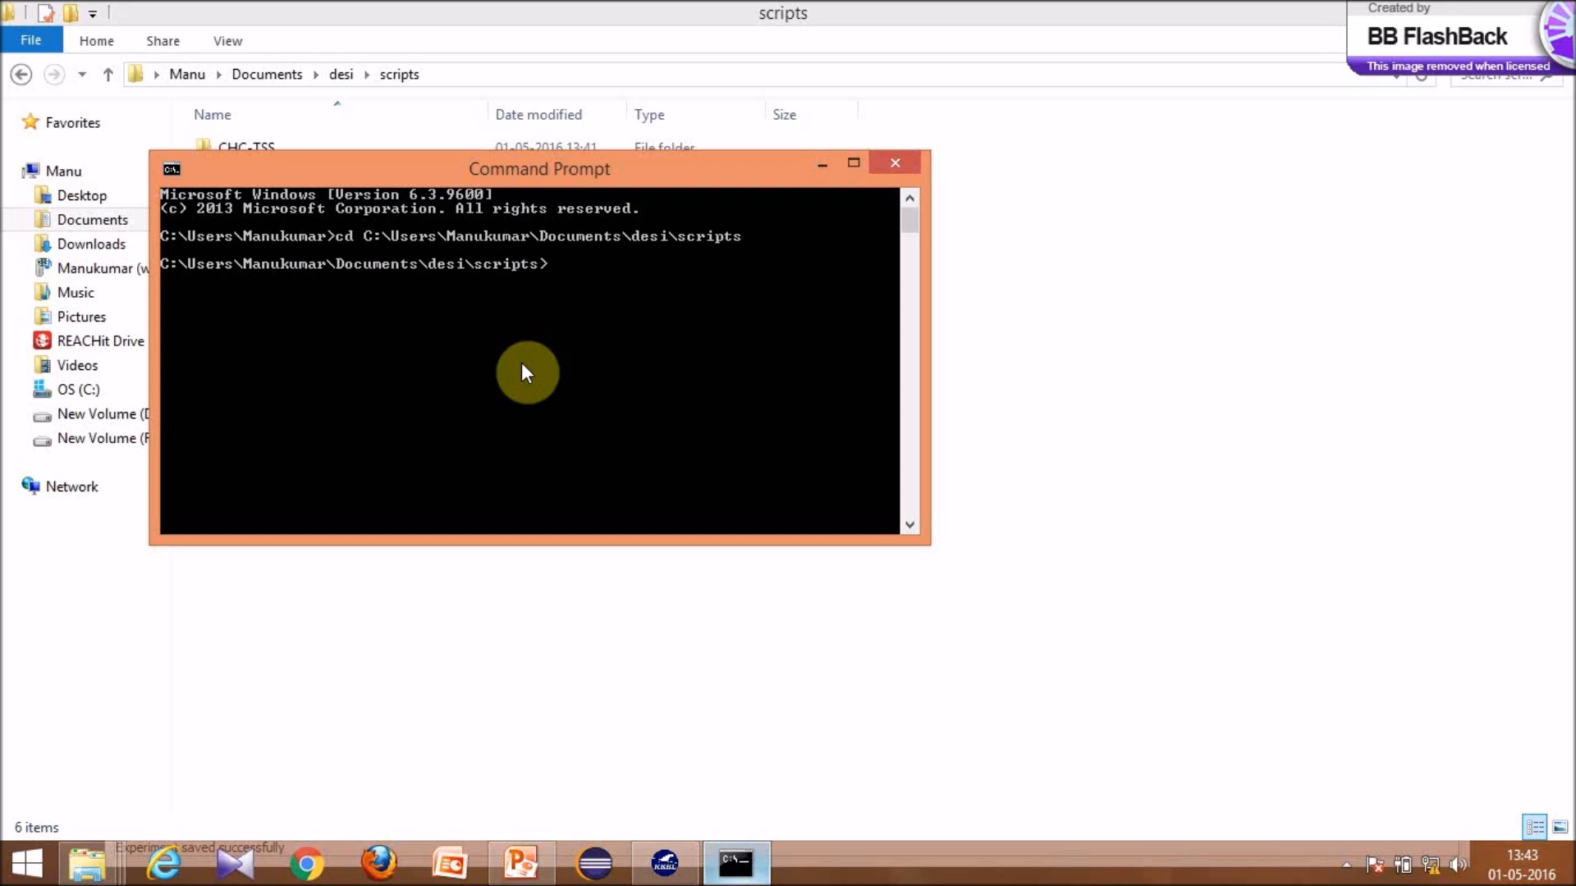
- Run the experiment with java -jar RunKeel.jar and minimize Command Prompt once the run ends
text(java -jar RunKeel.jar)
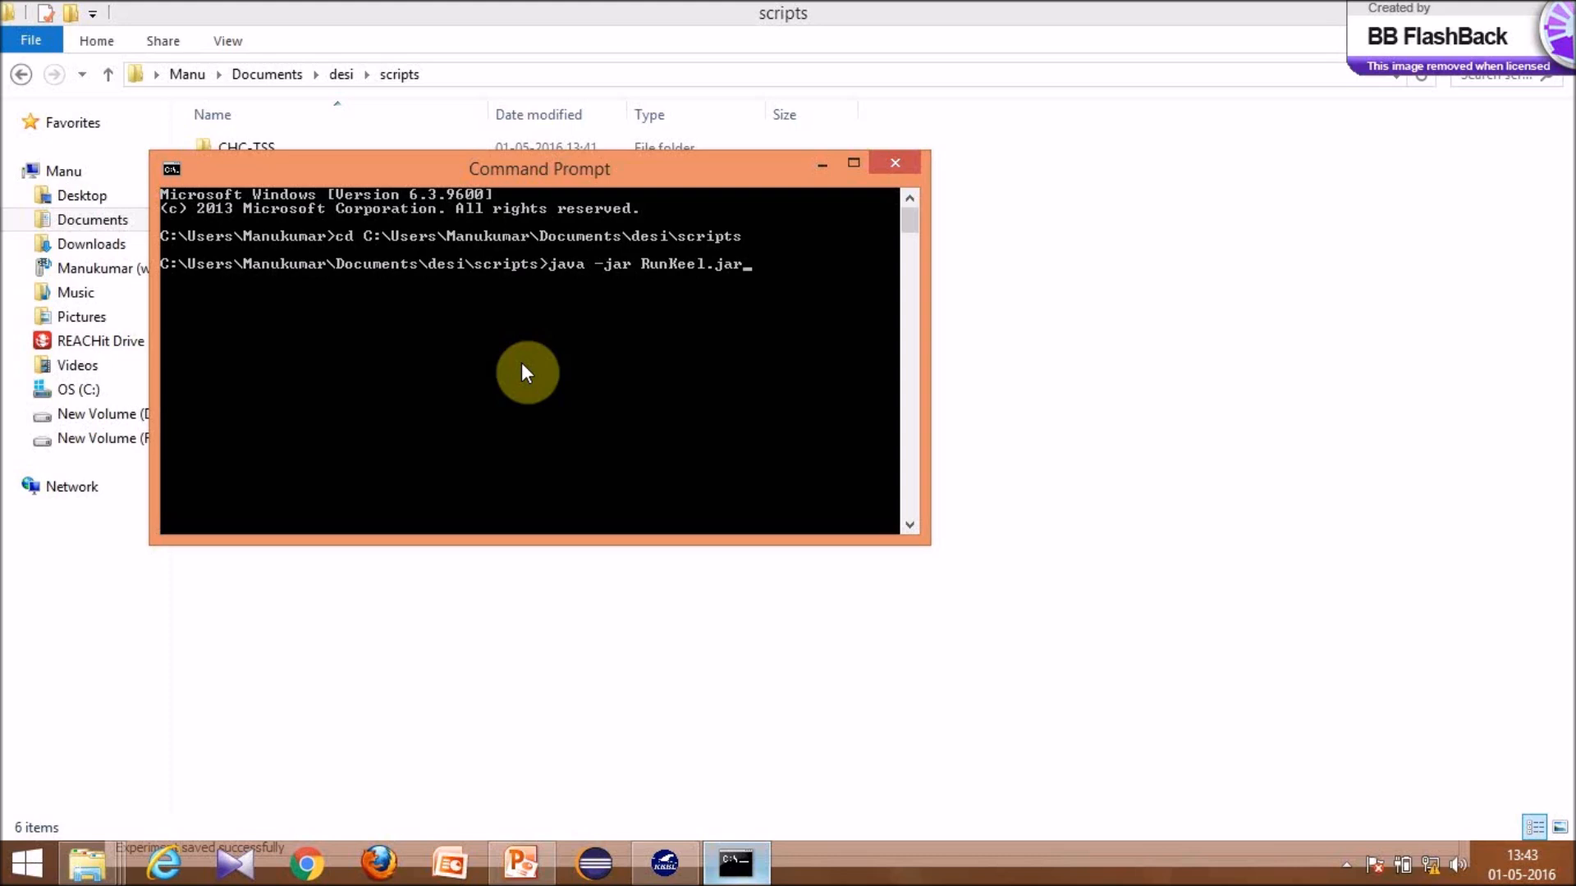
key(Return)
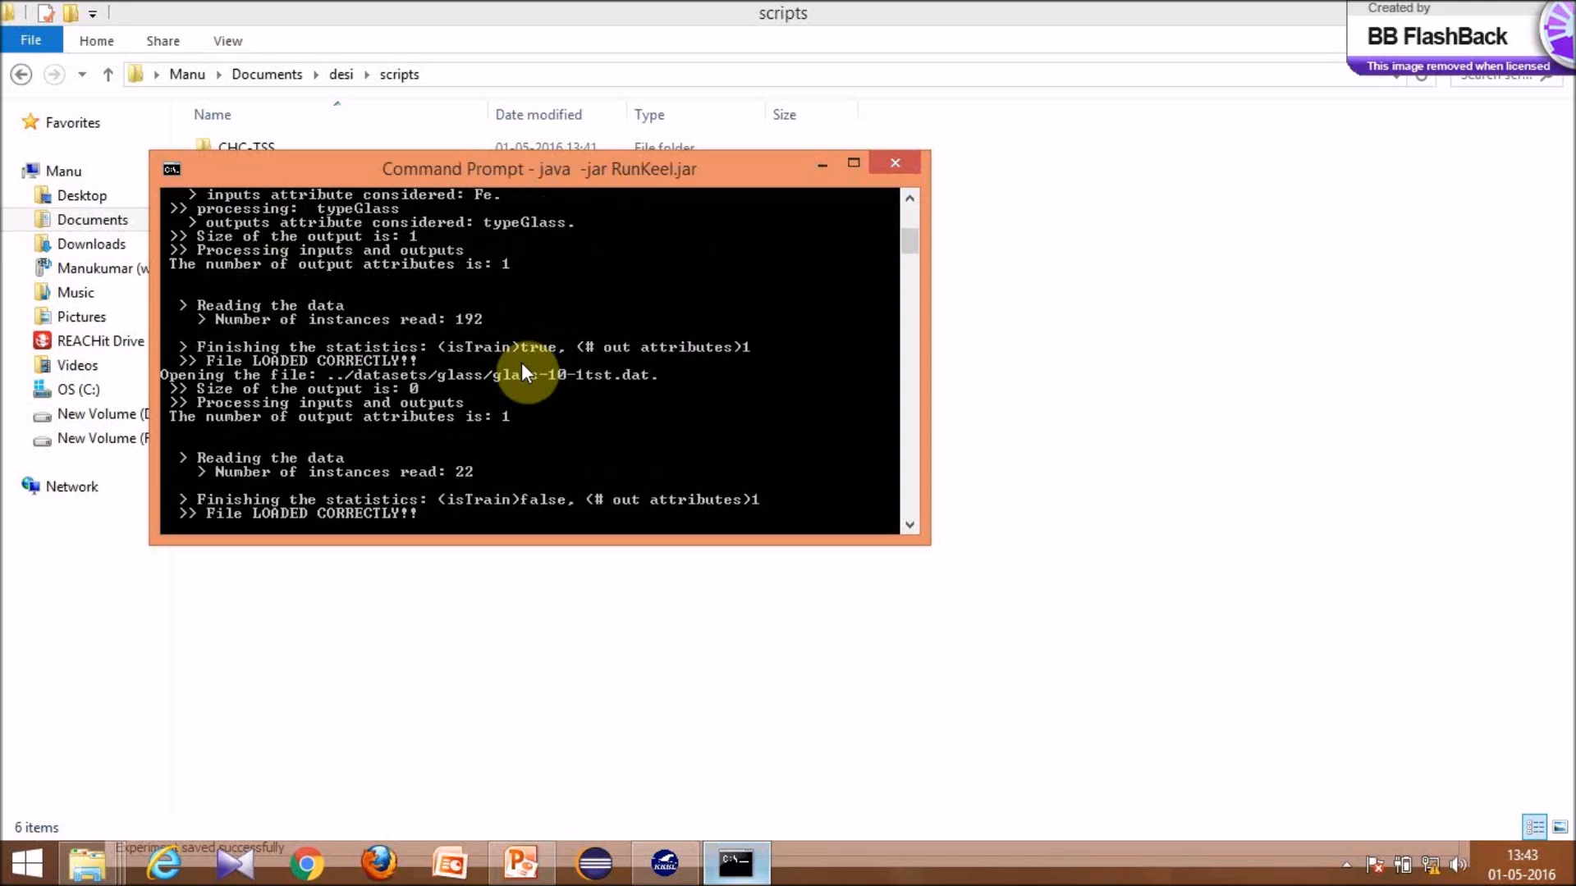
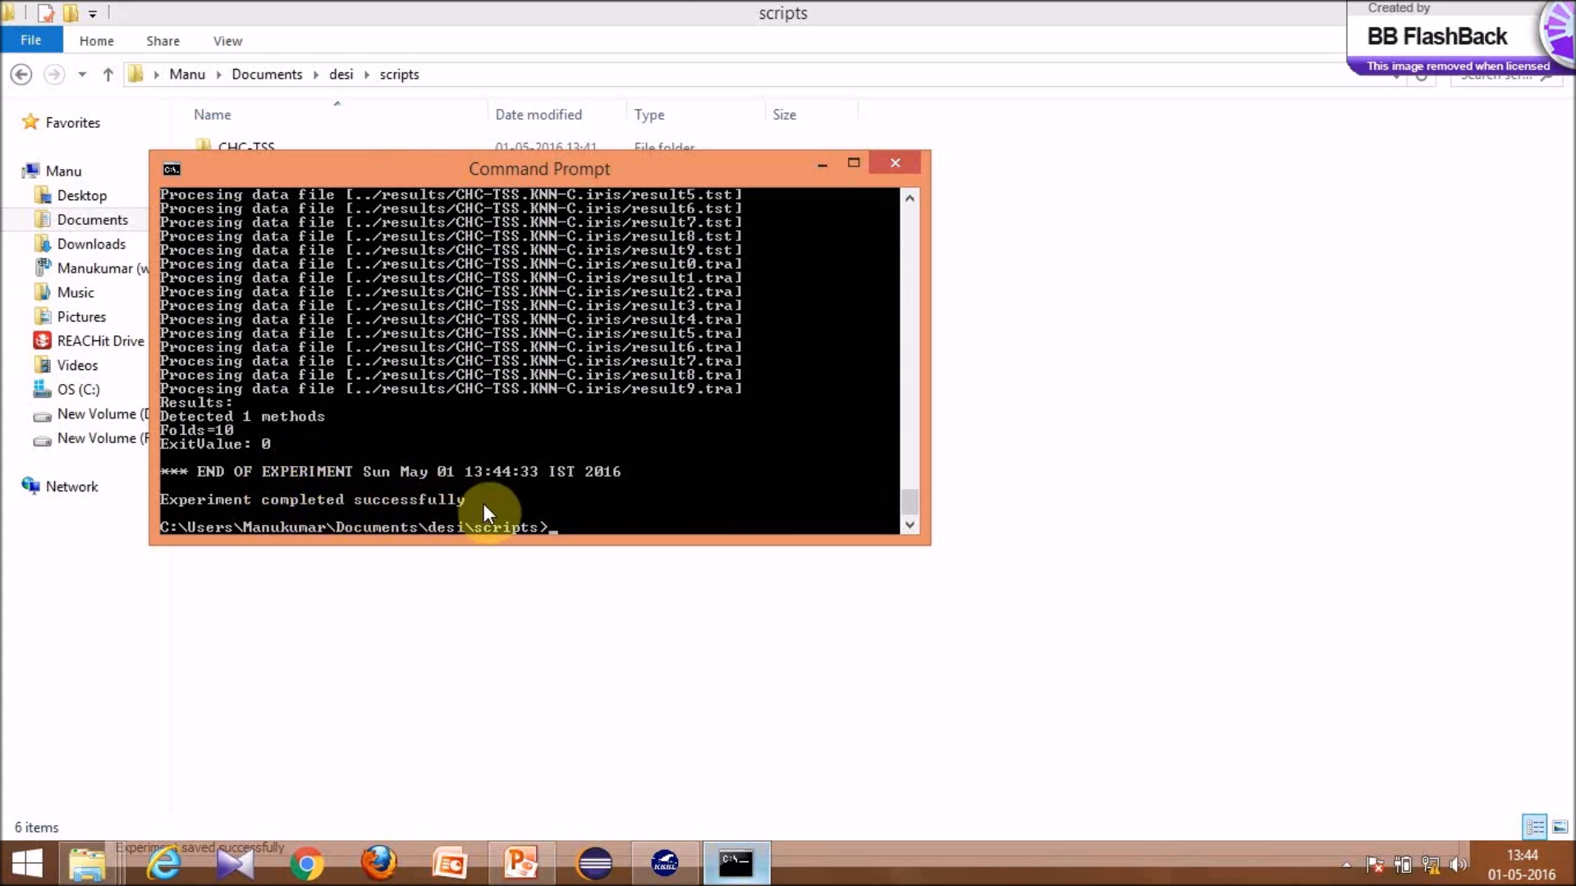
click(824, 160)
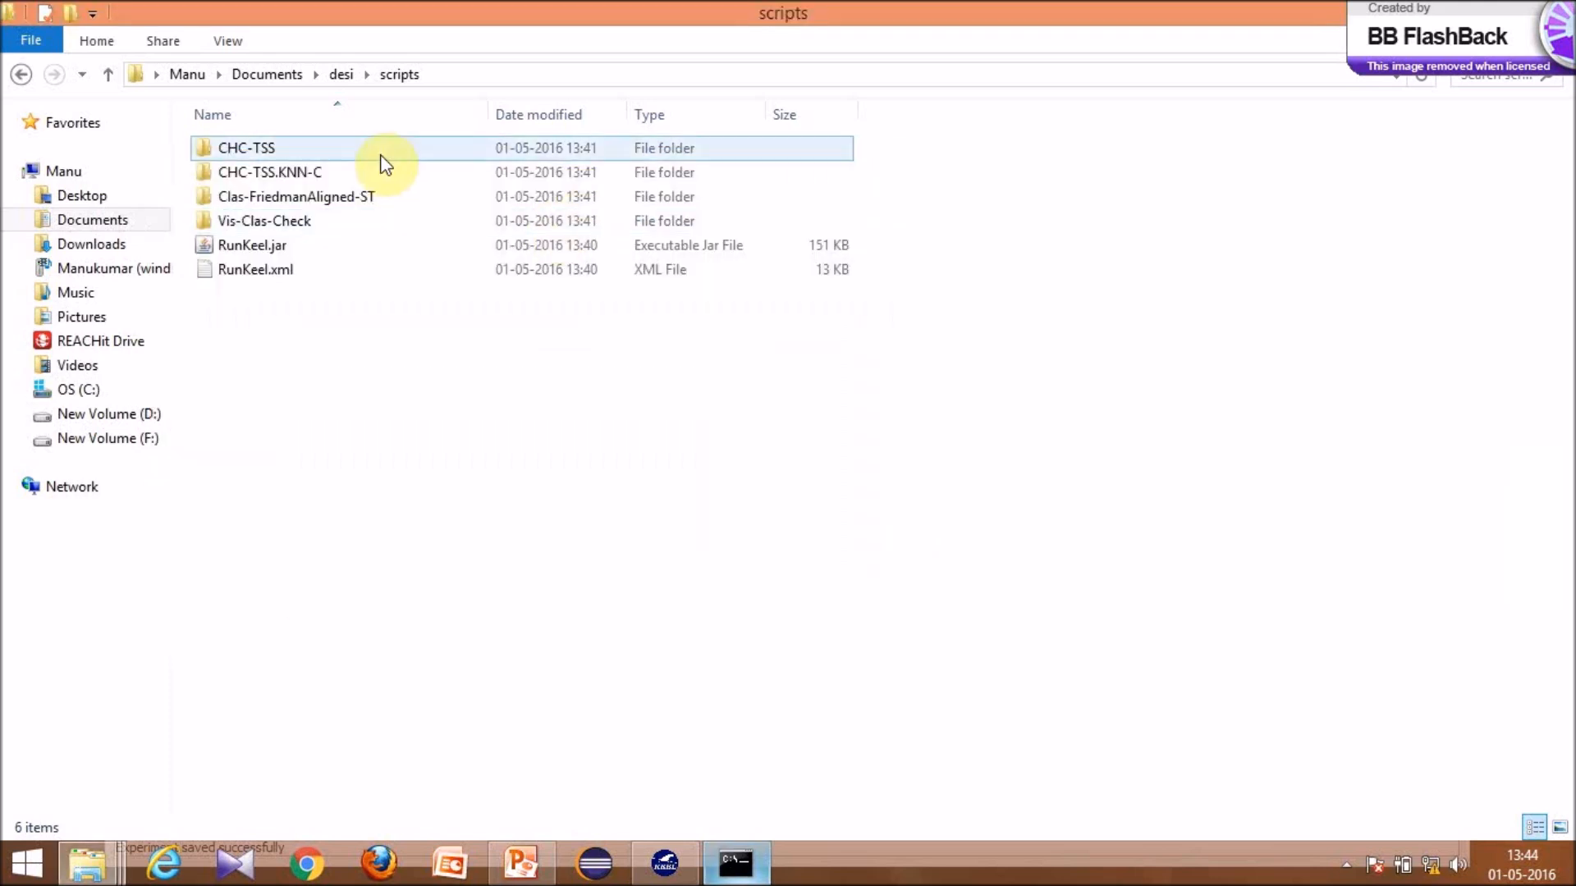
- Open the results folder of desi and look over the folders it contains
click(346, 77)
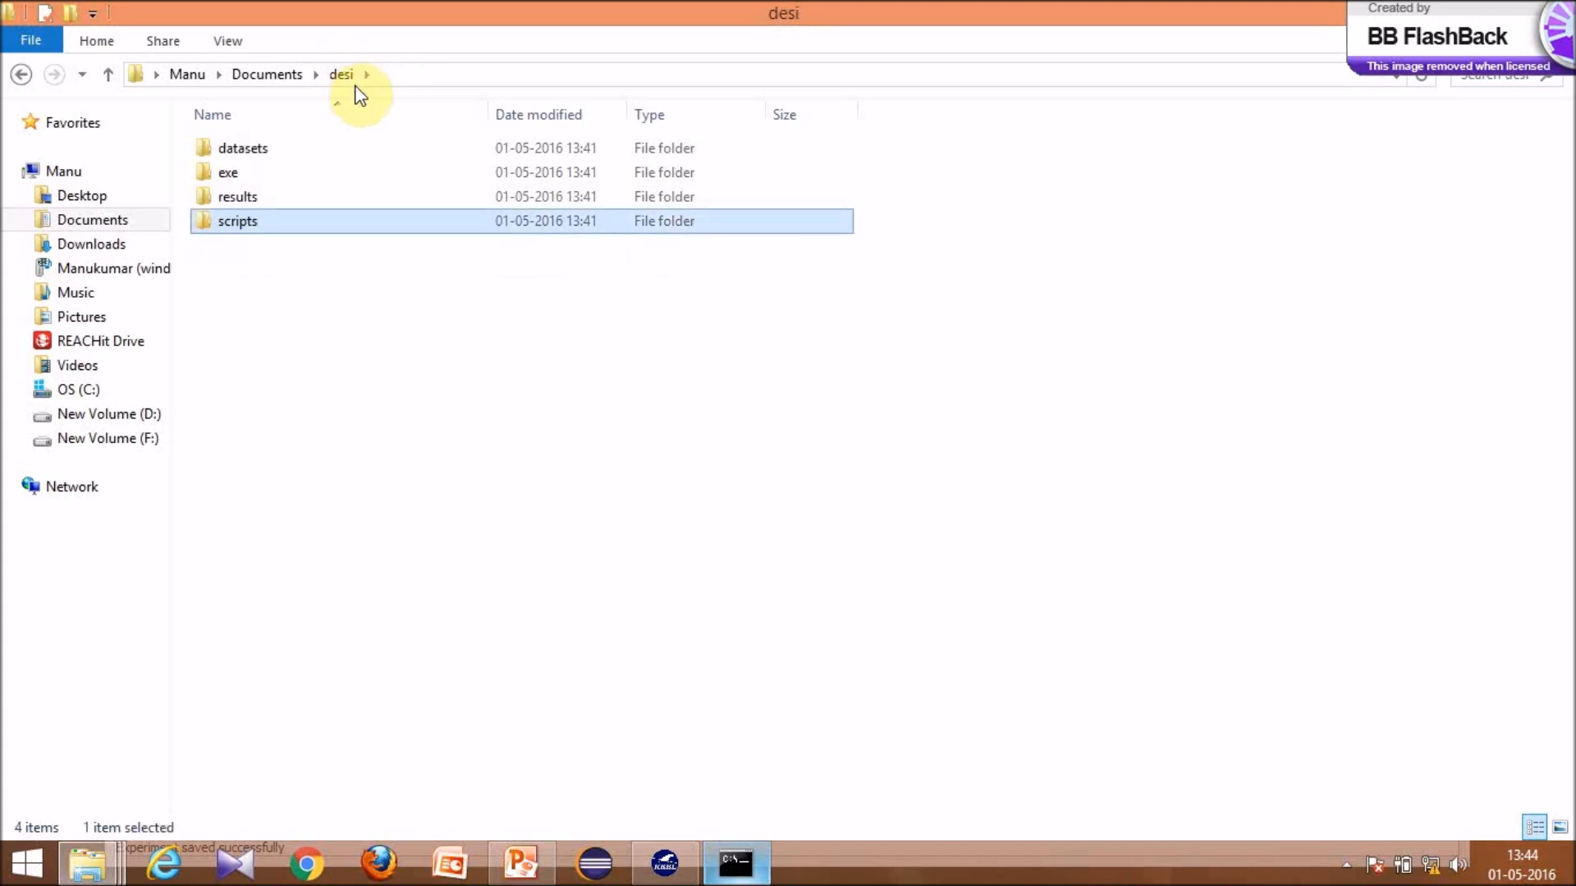
double_click(232, 197)
click(233, 197)
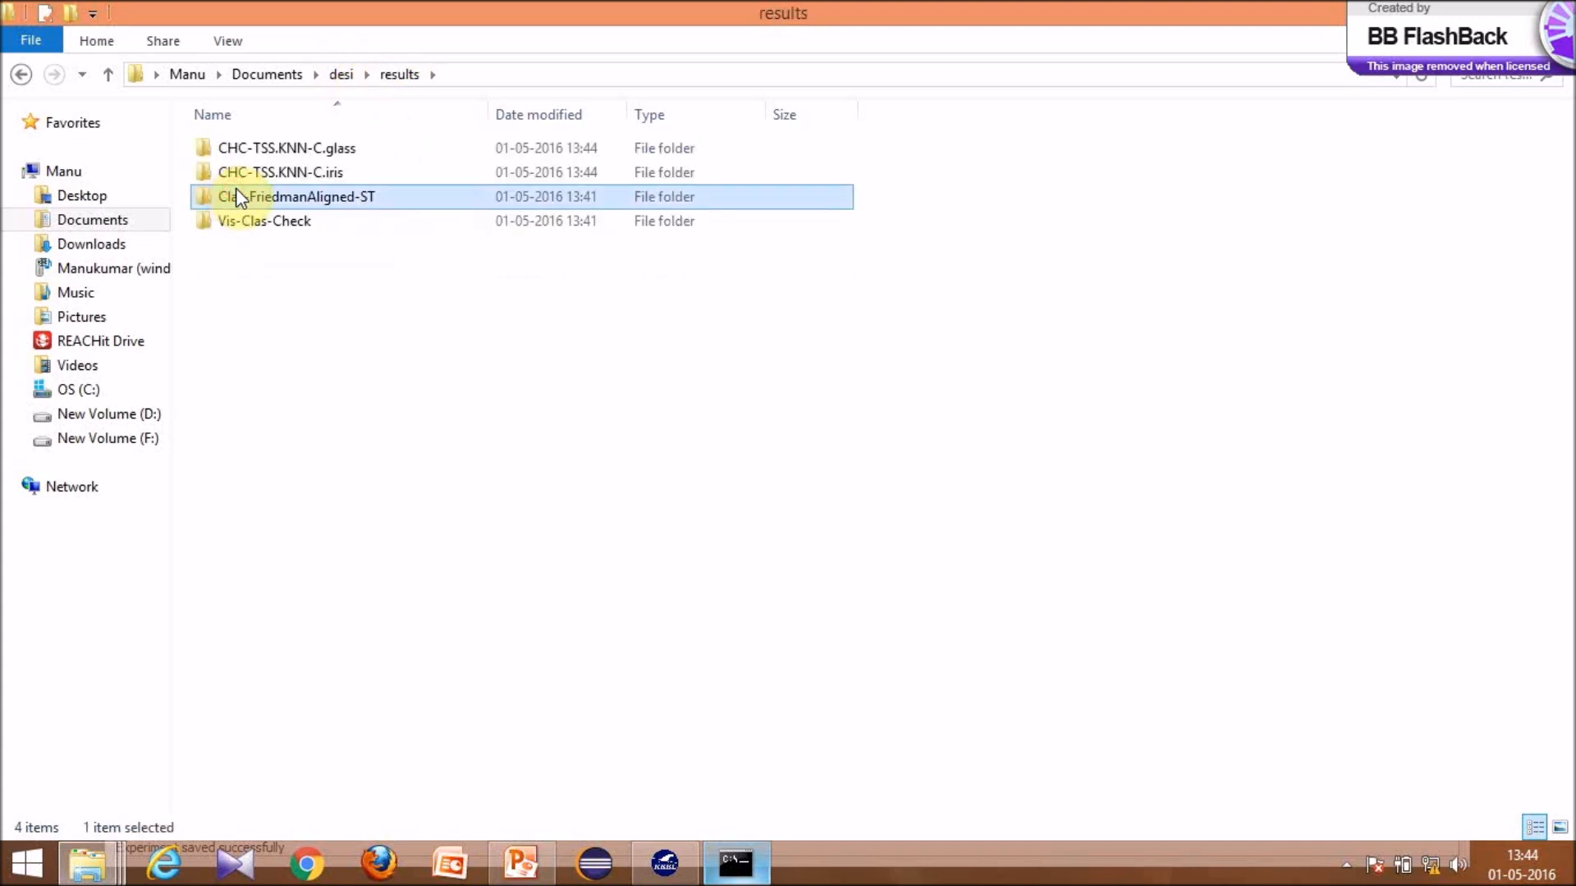
click(287, 154)
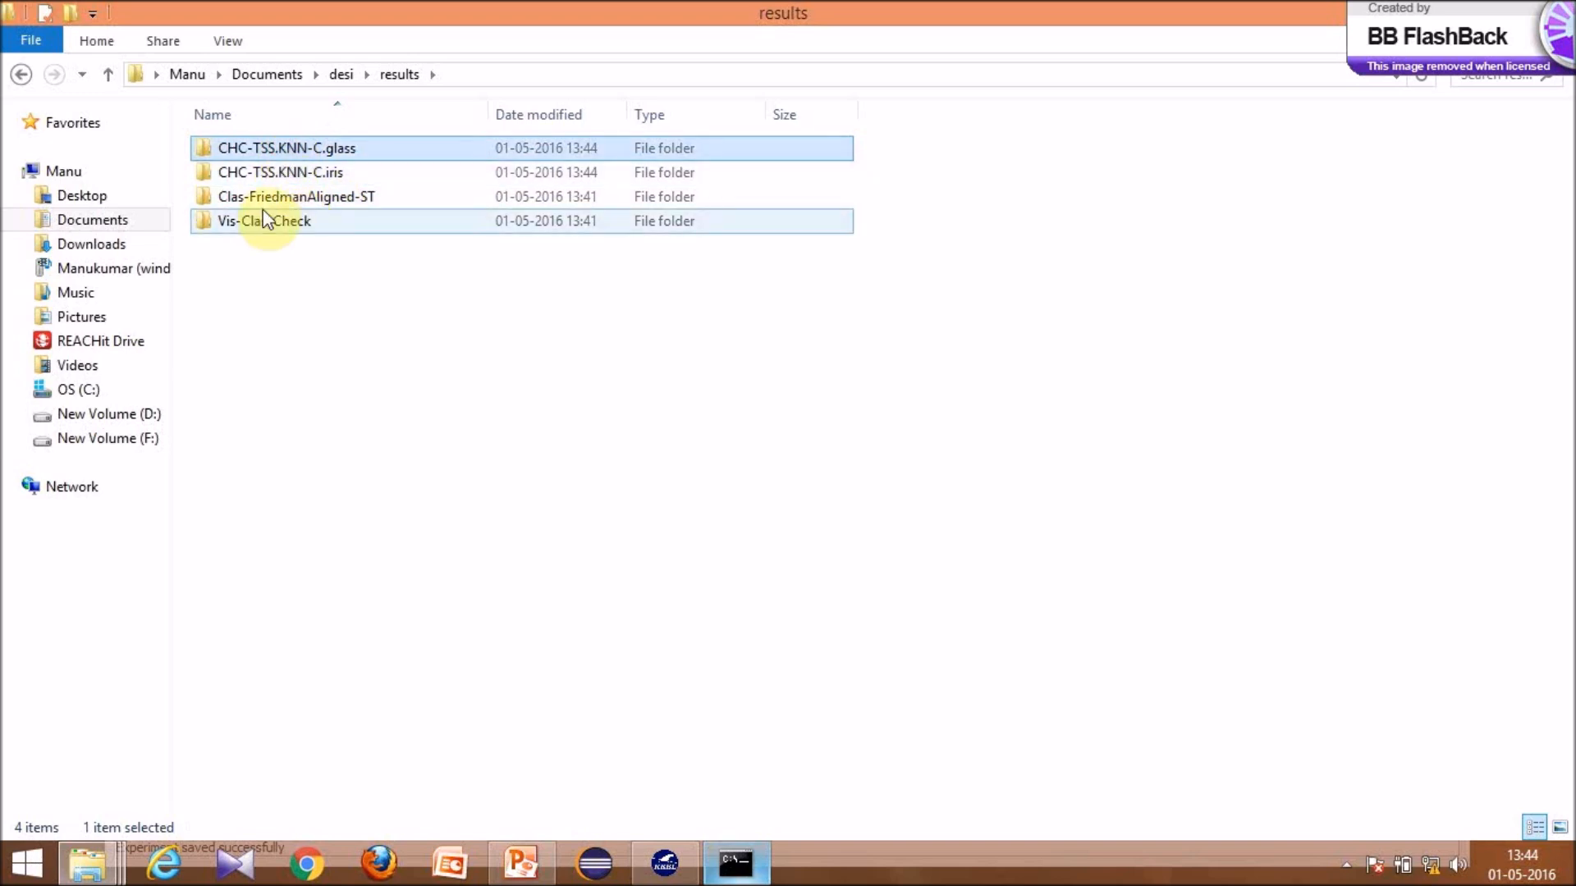
click(274, 197)
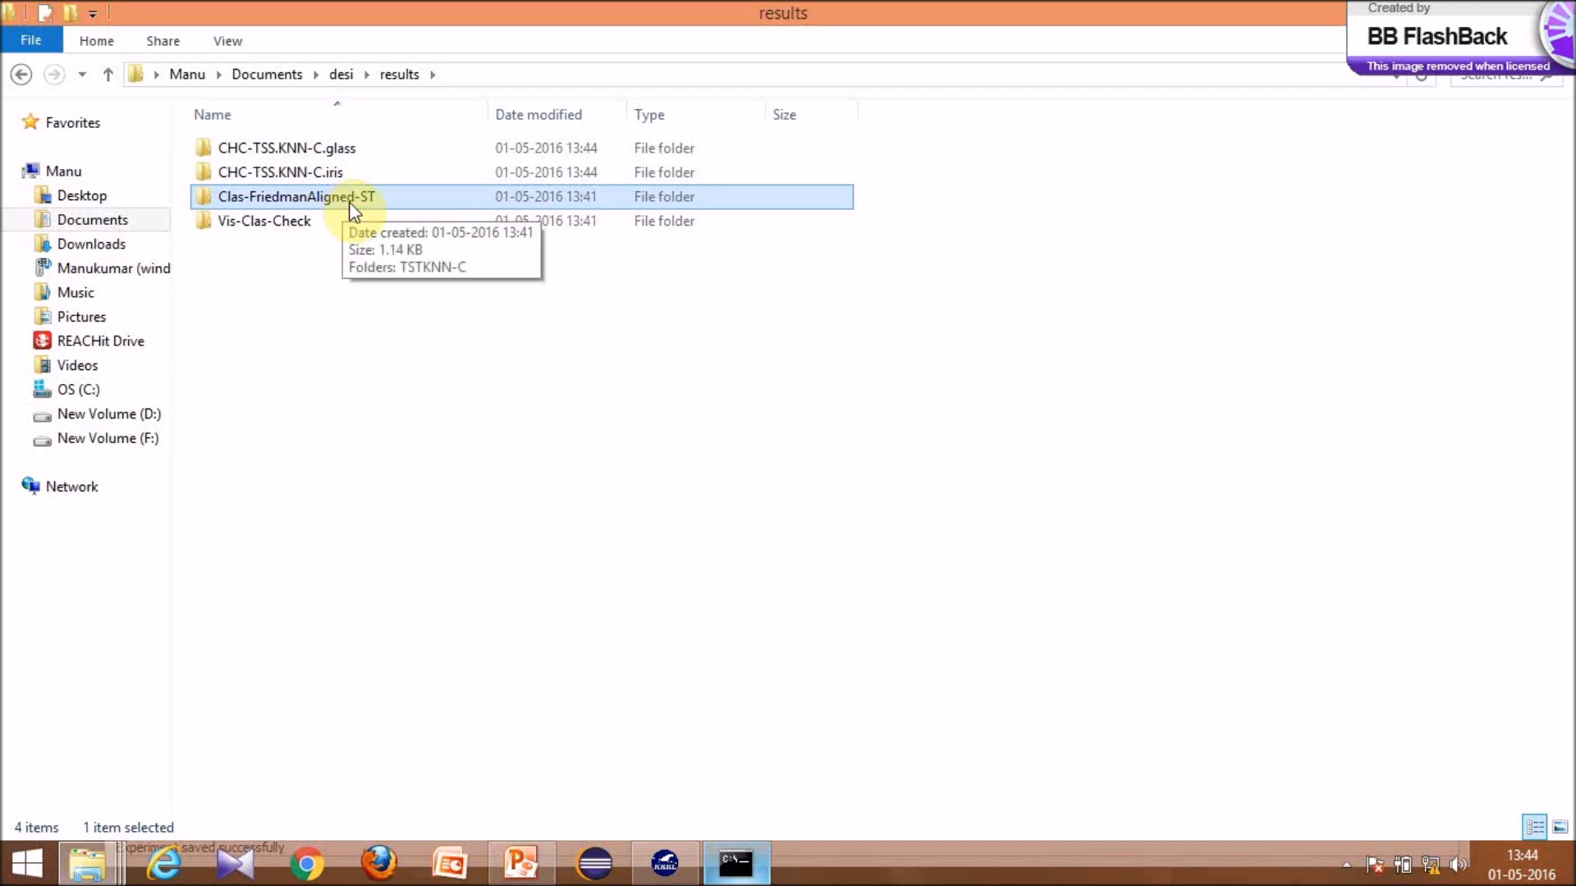
click(281, 220)
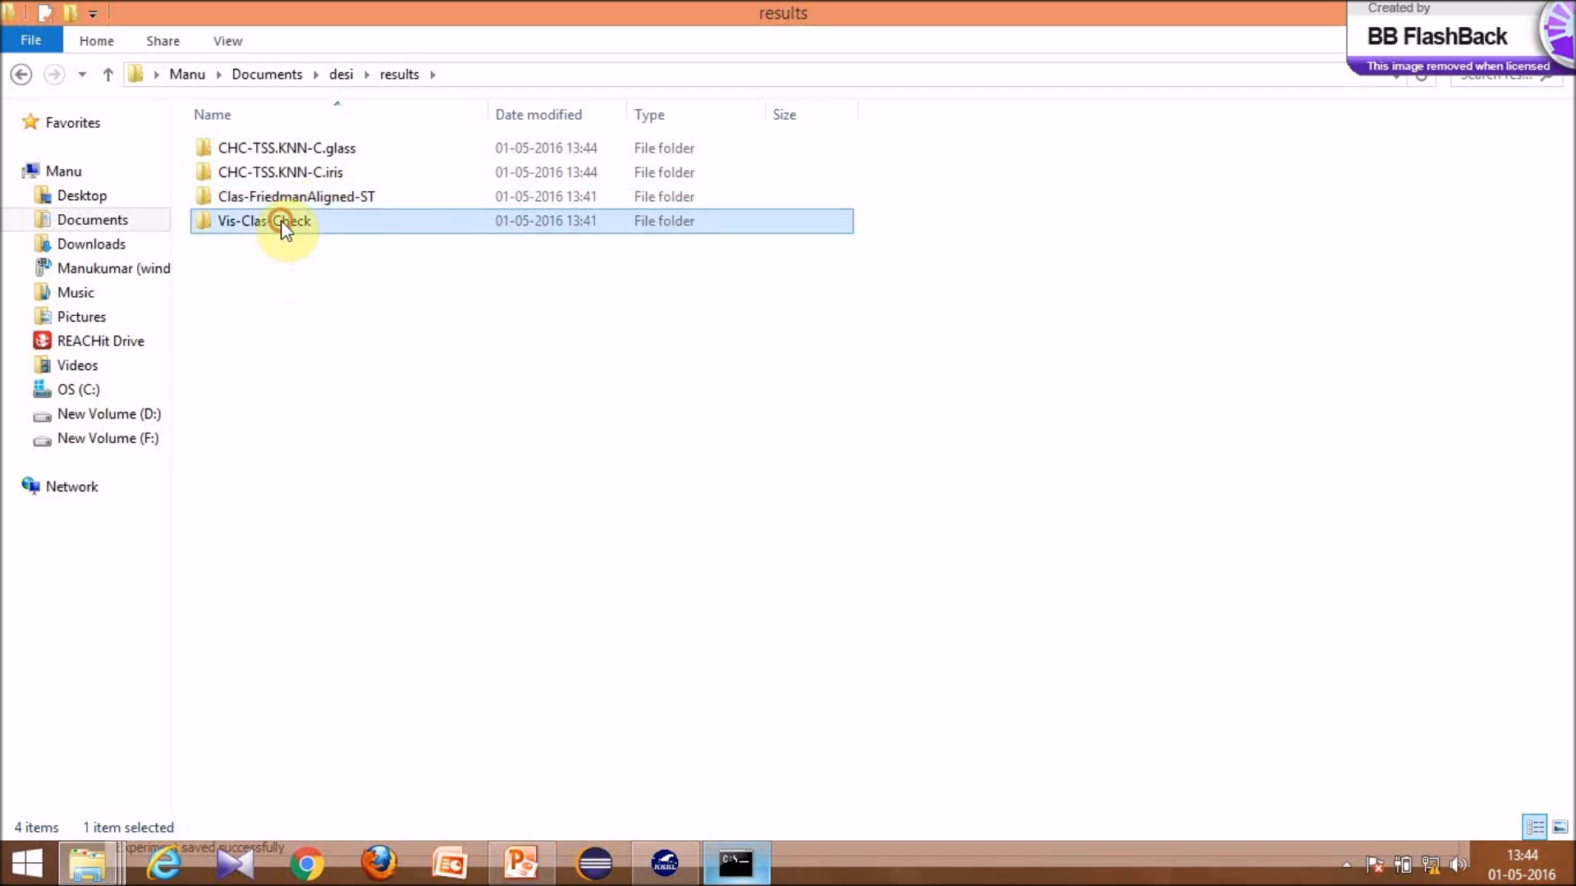
- Check the CHC-TSS.KNN-C.glass and CHC-TSS.KNN-C.iris folders for result files, returning to the results folder after each
double_click(286, 147)
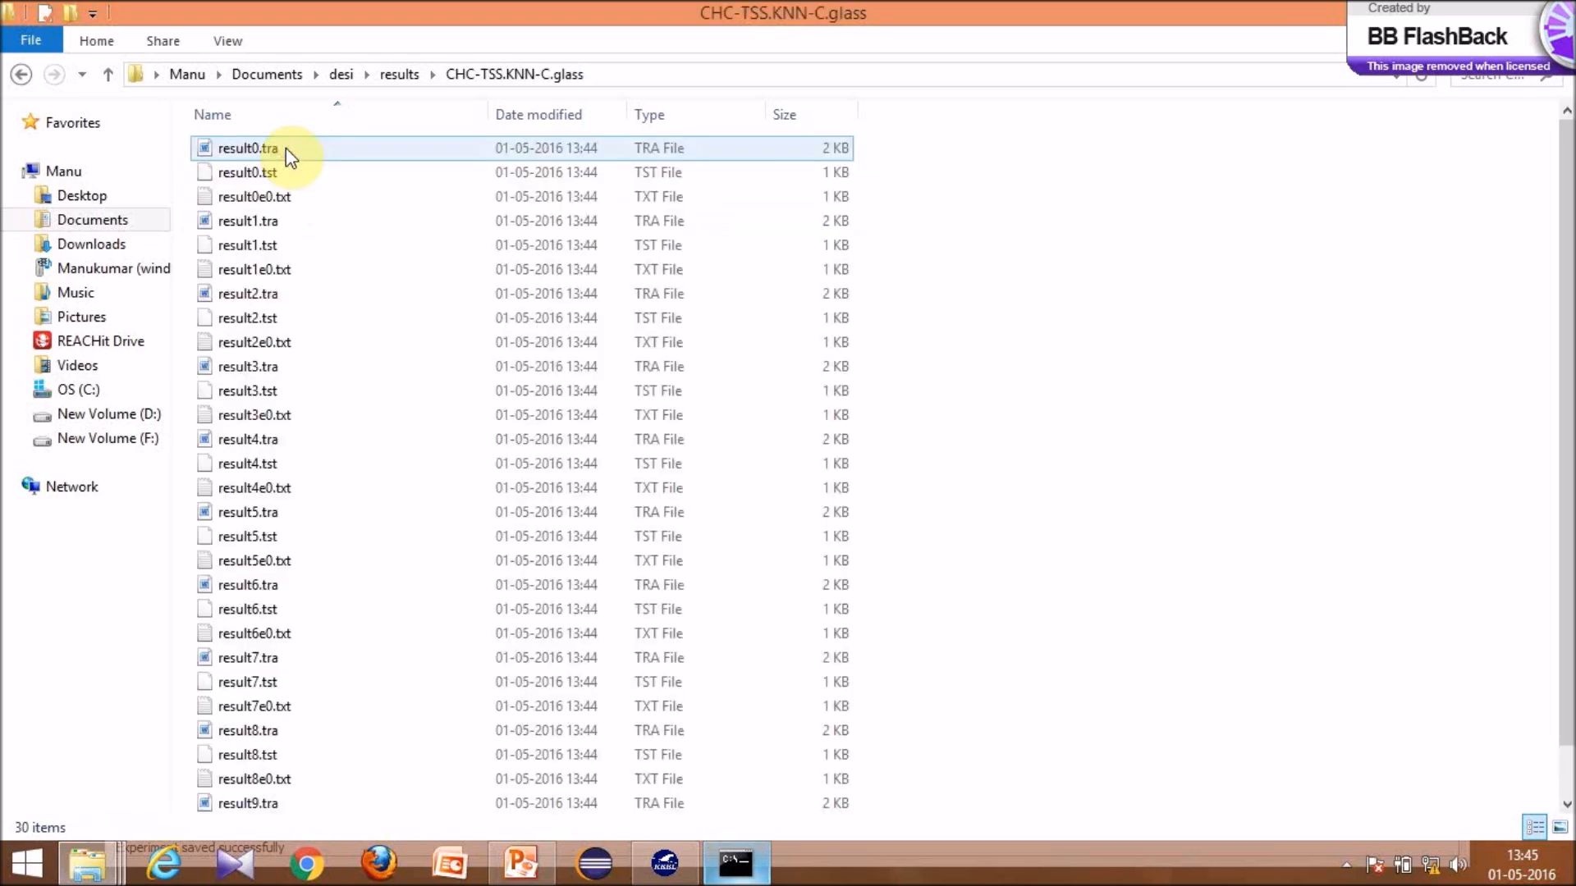
click(21, 75)
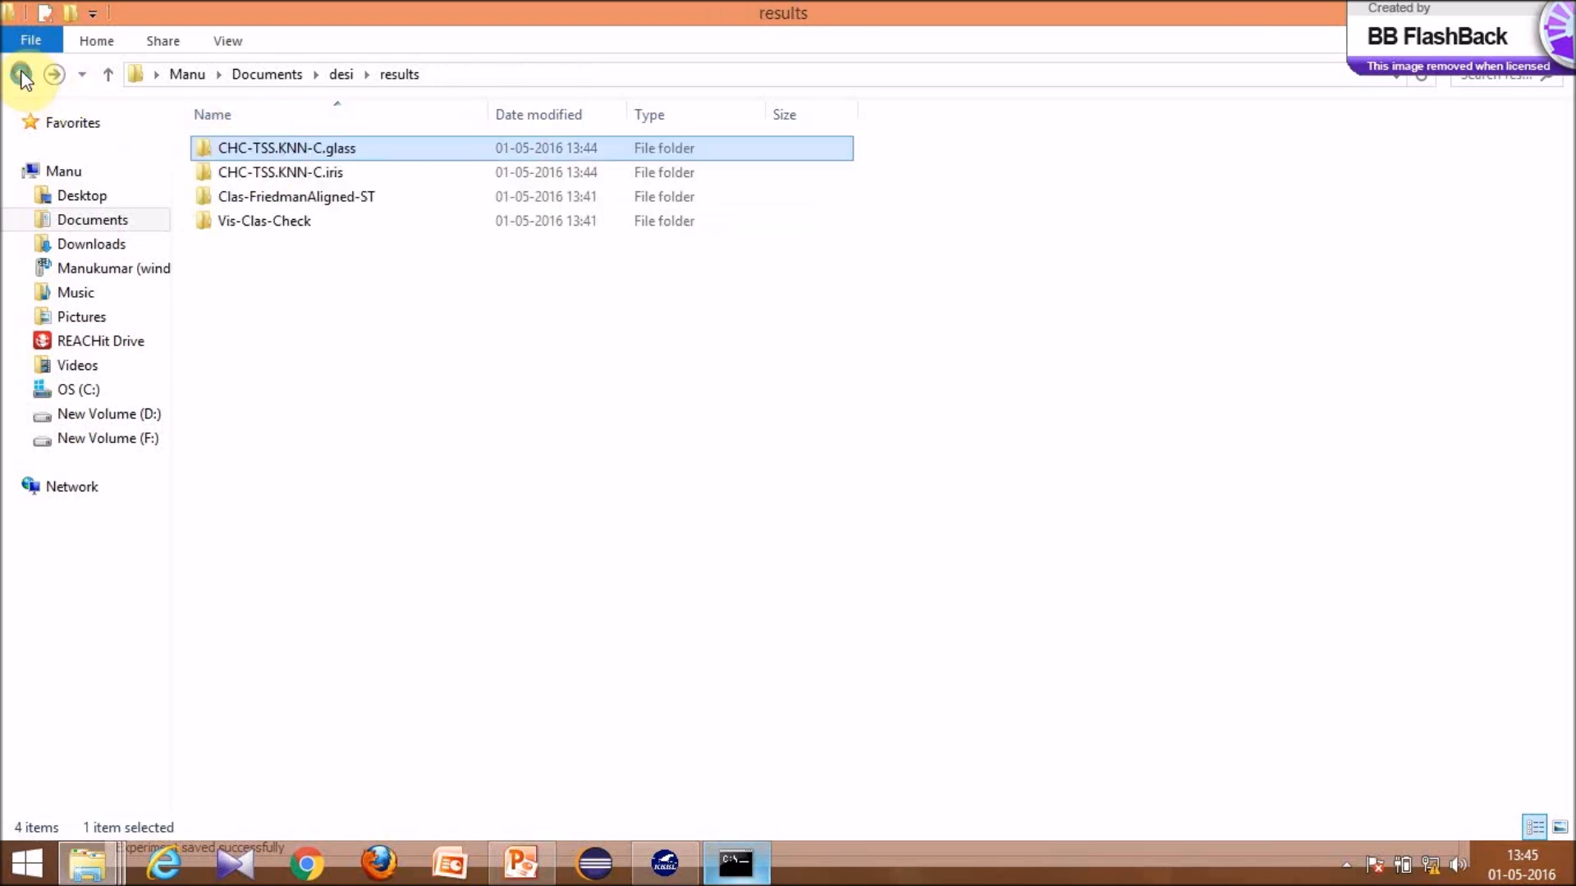
double_click(308, 175)
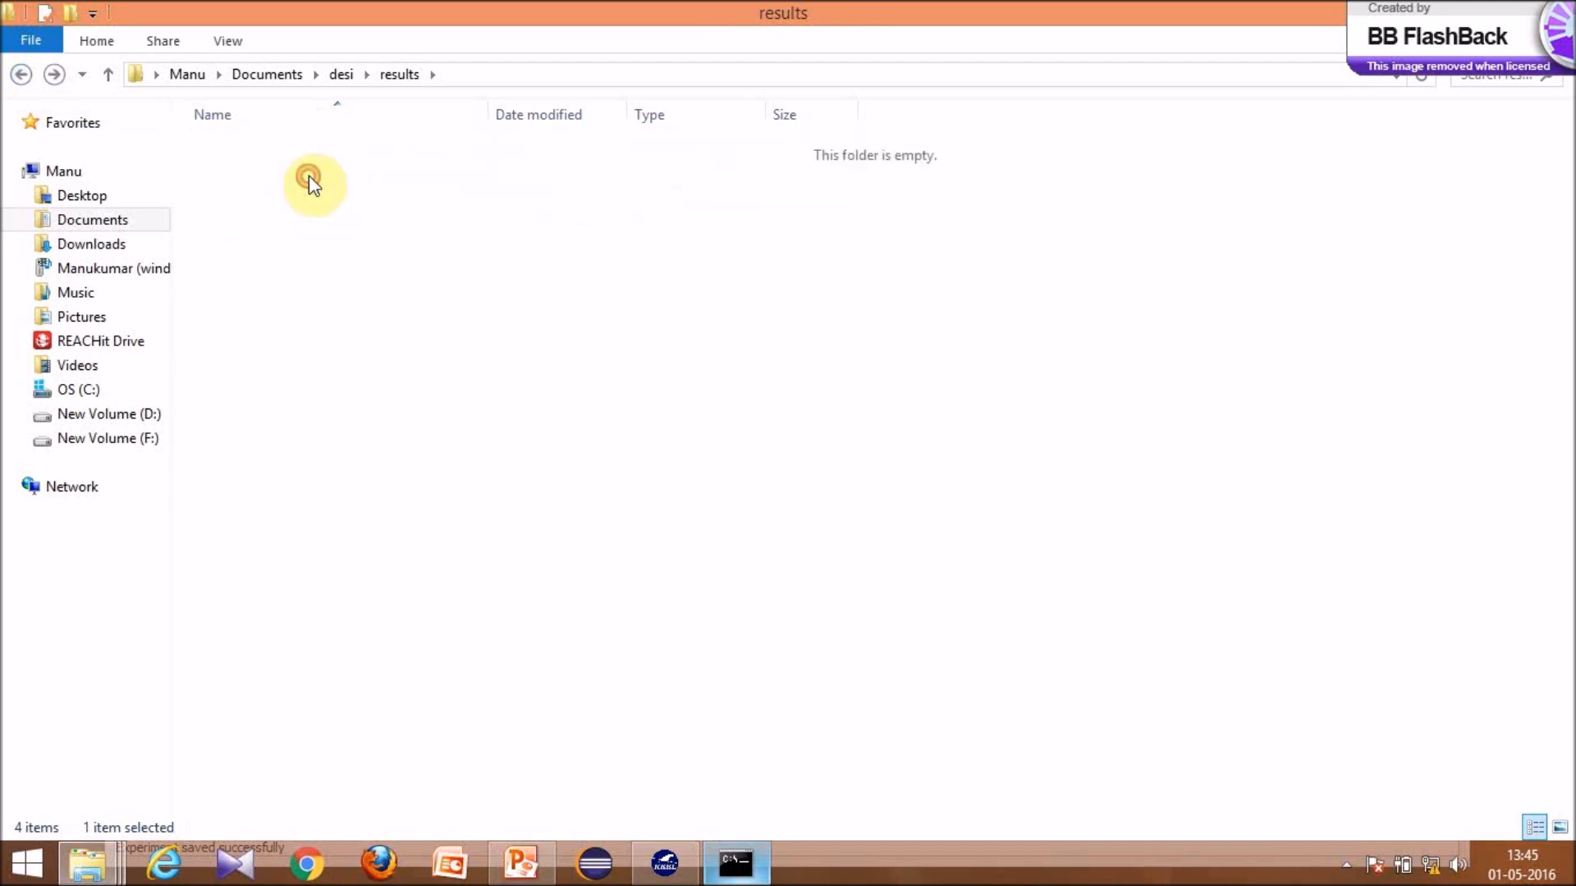
click(25, 75)
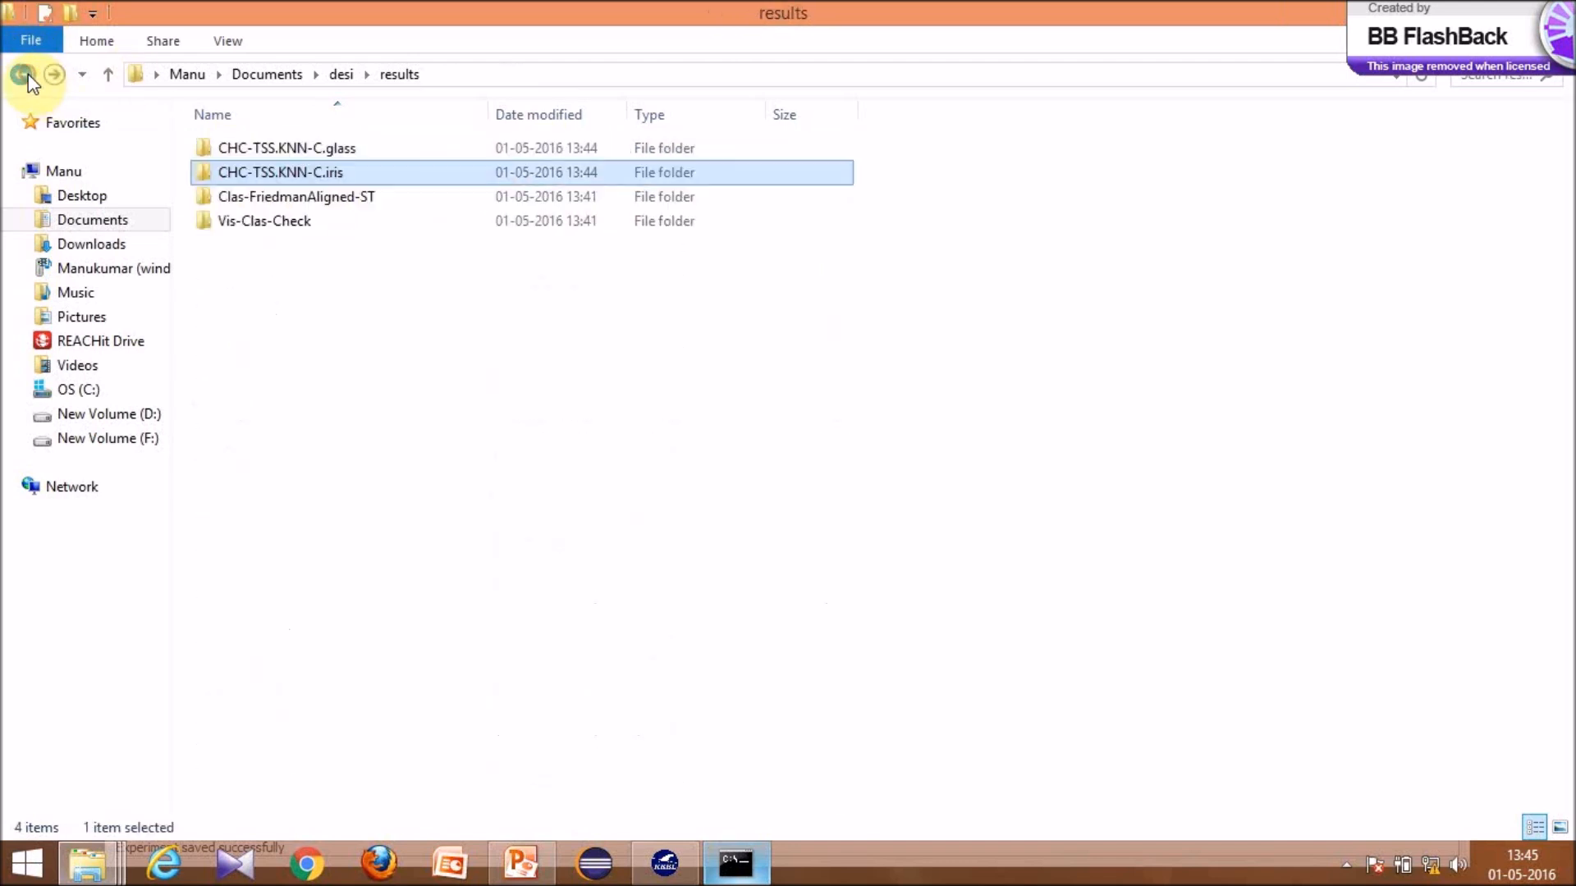
- Open the TSTKNN-C folder under Clas-FriedmanAligned-ST
click(338, 202)
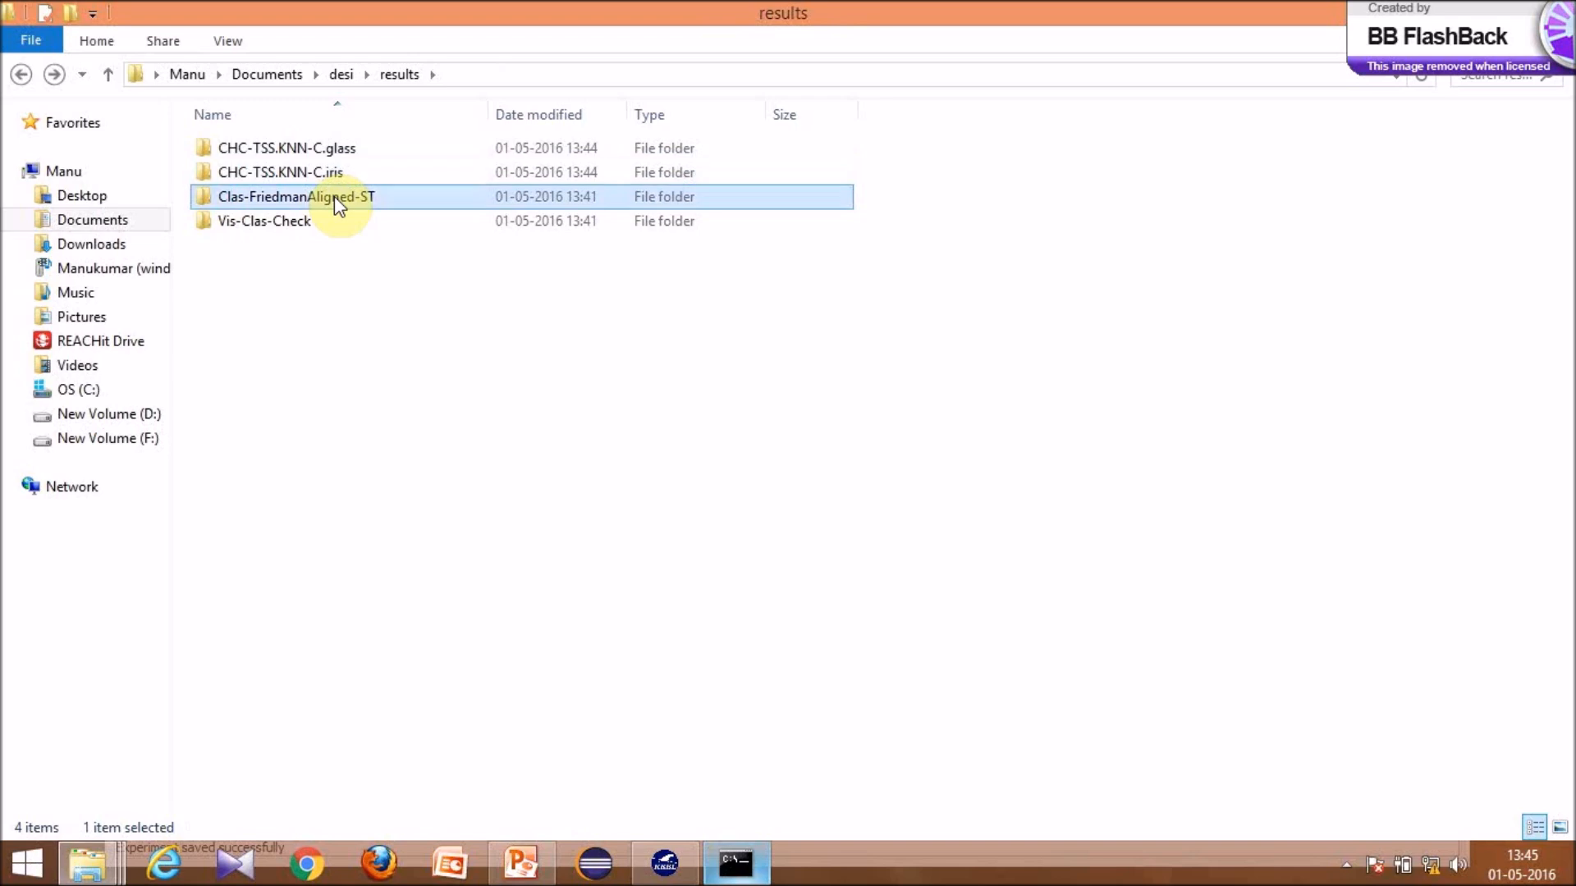
double_click(337, 200)
click(228, 160)
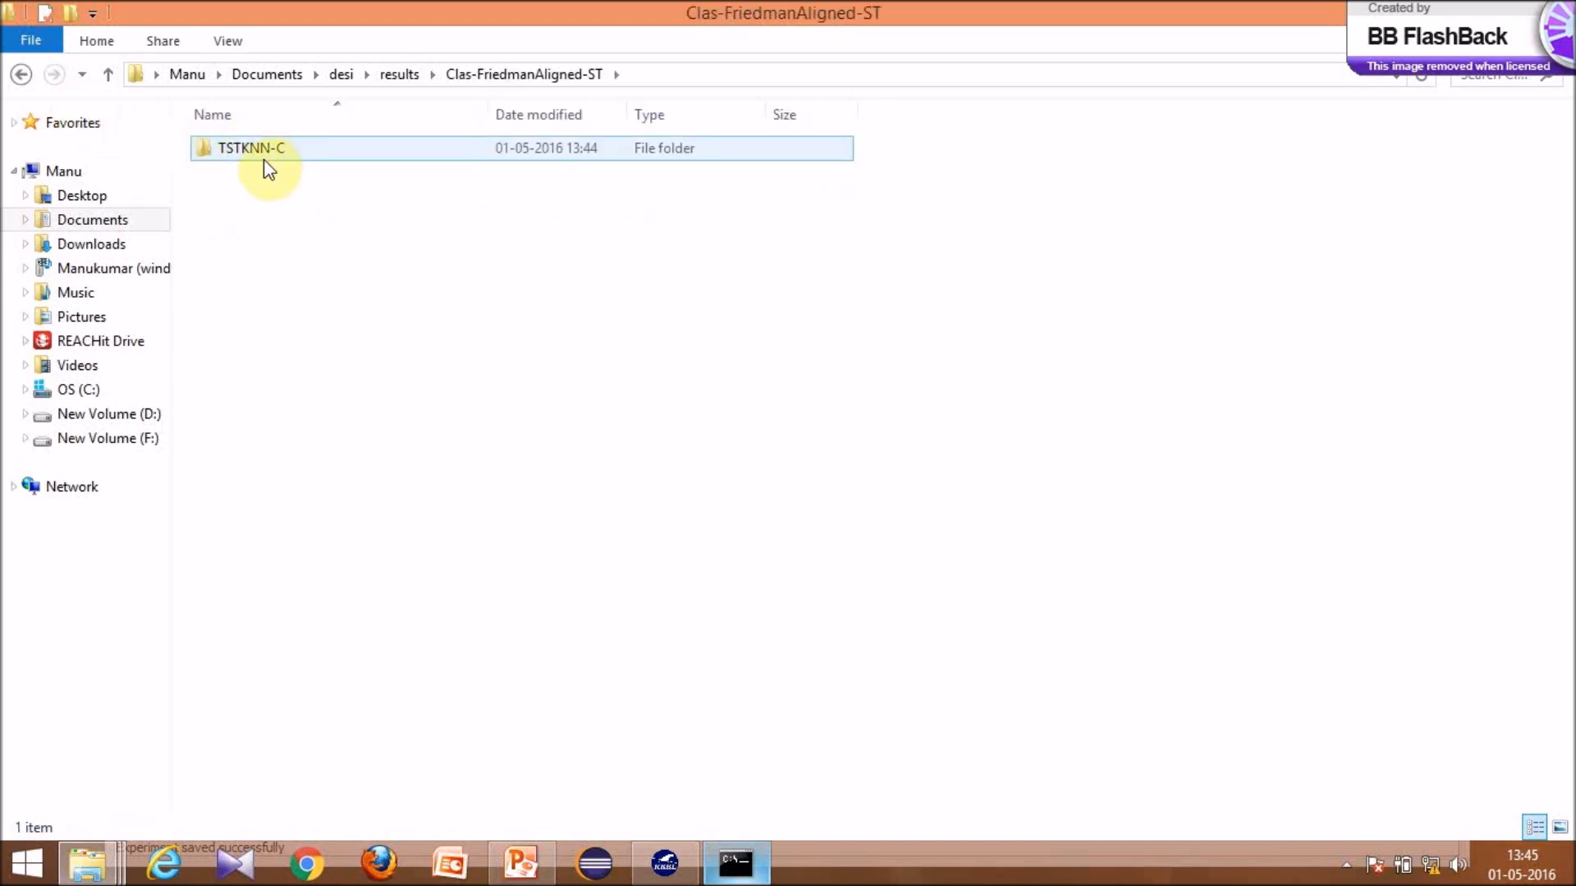
double_click(264, 159)
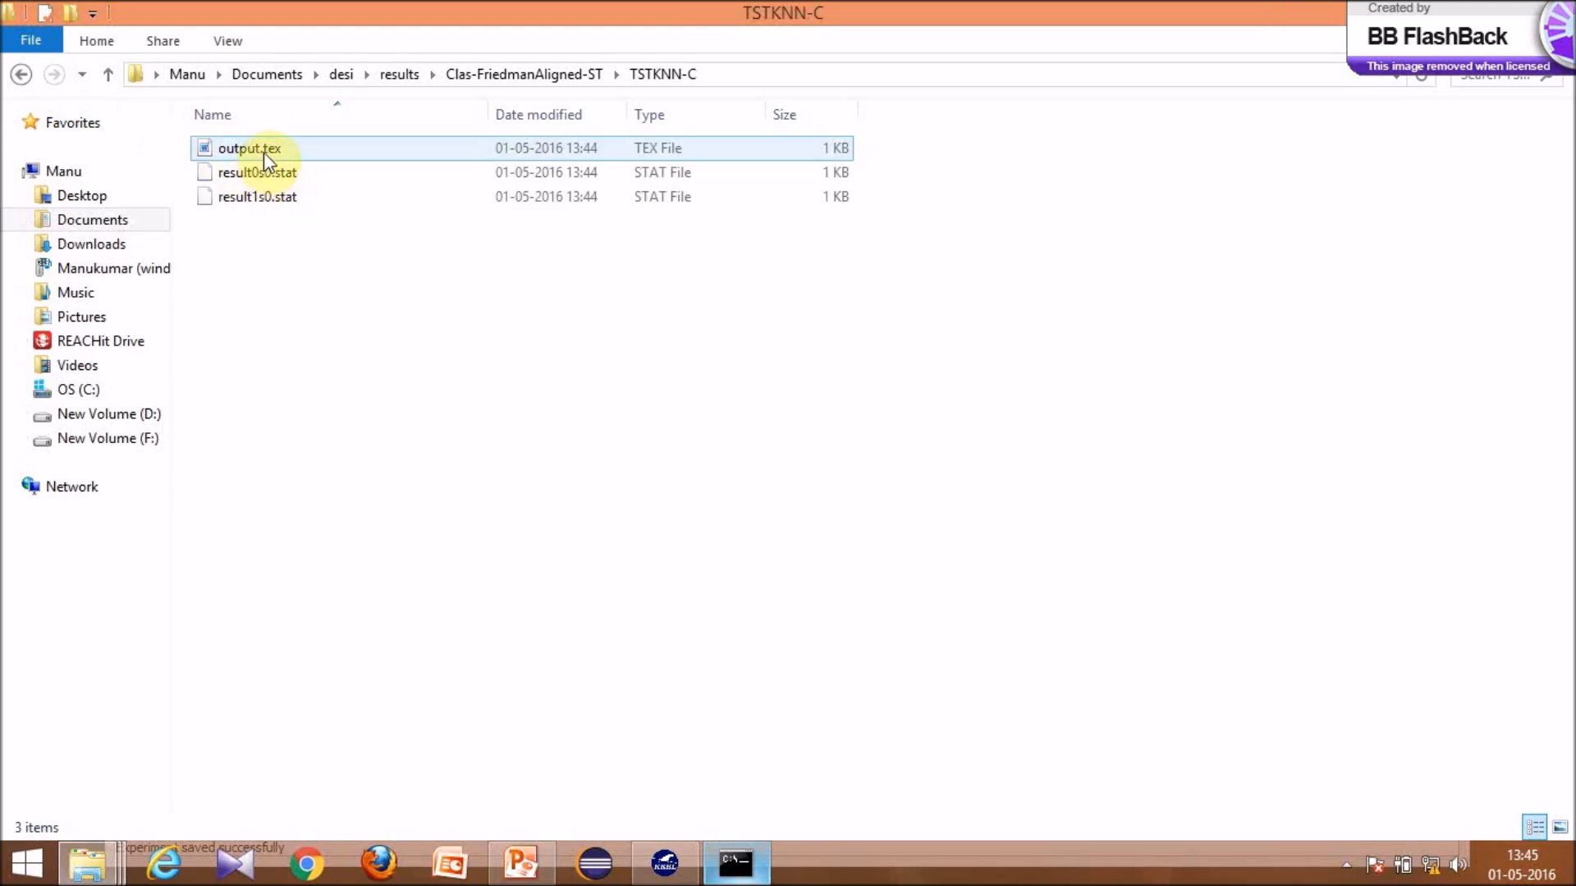
- Open result0s0.stat in Microsoft Word through the full list of apps, and dismiss the Office Activation Wizard
click(289, 174)
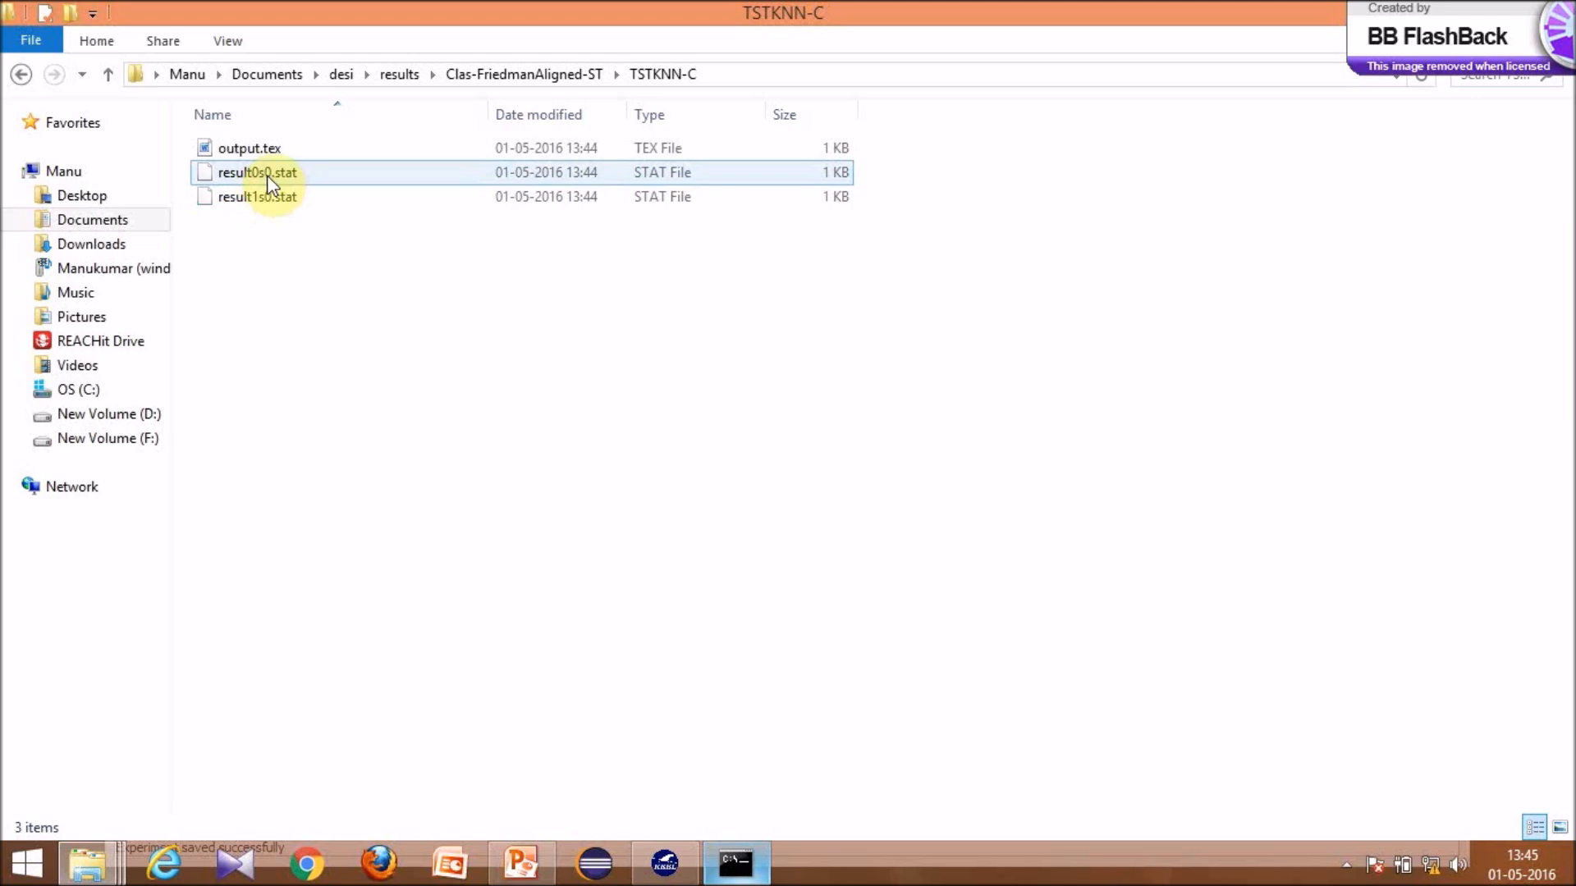
right_click(268, 175)
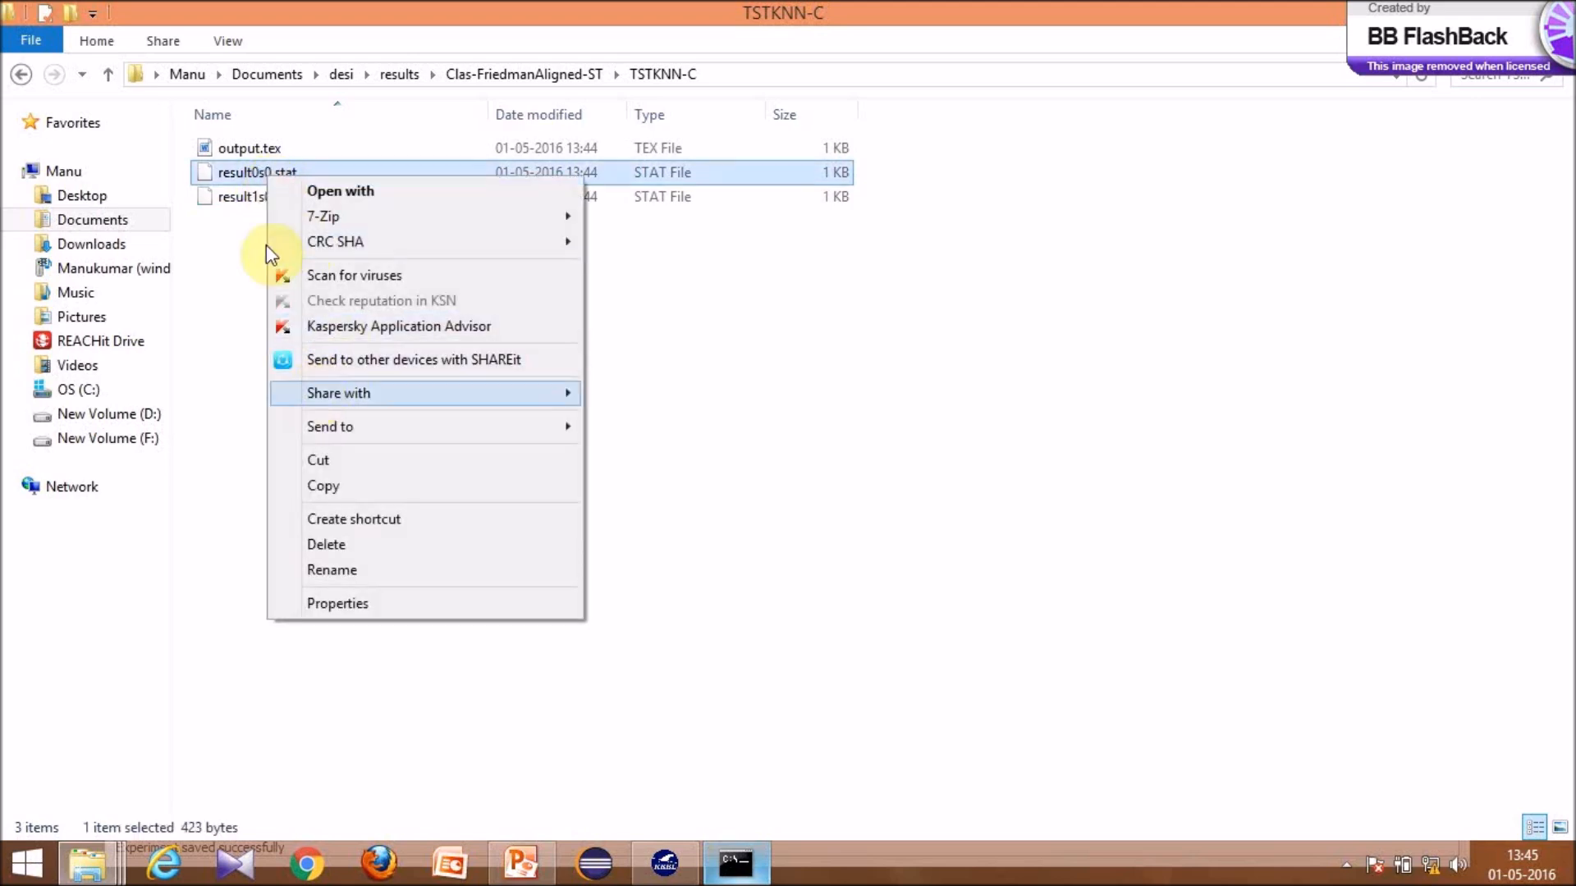
click(258, 251)
click(240, 174)
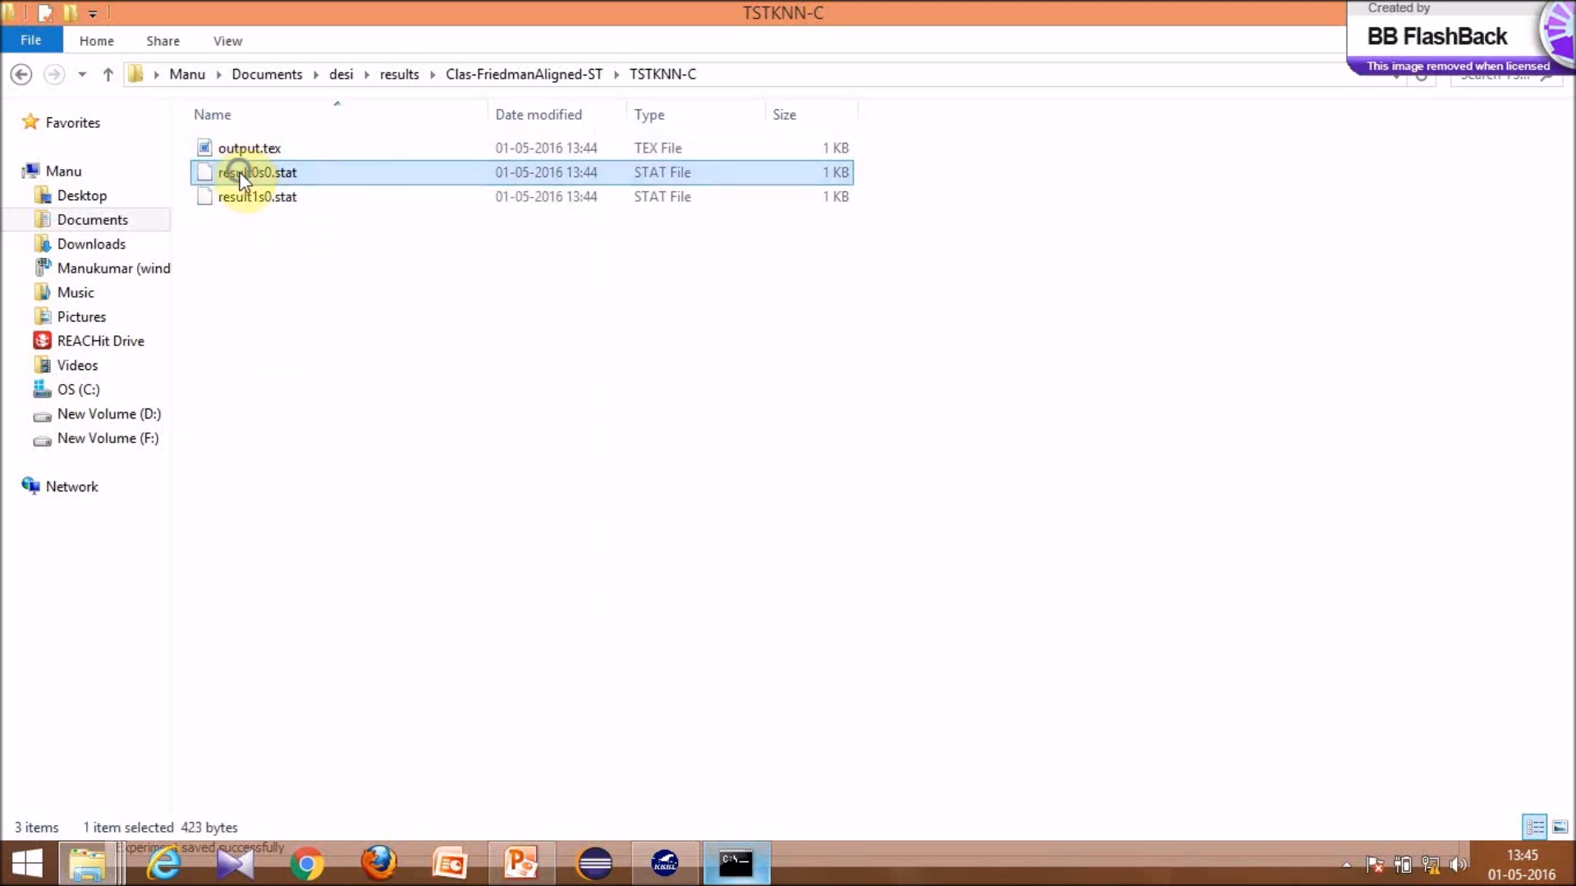
right_click(240, 174)
mouse_move(360, 397)
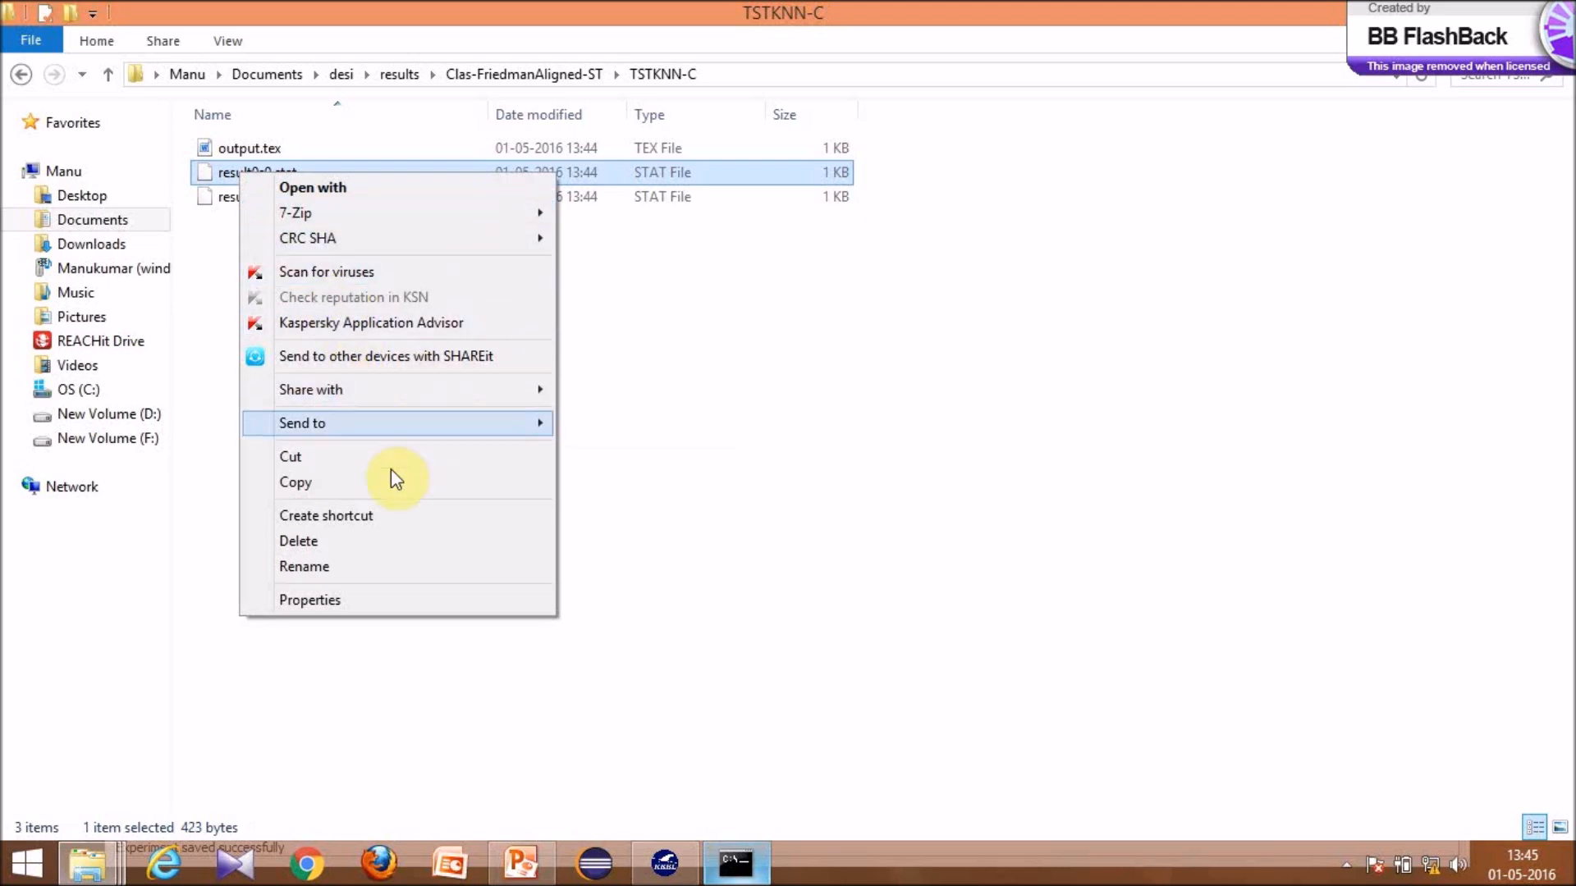
click(379, 189)
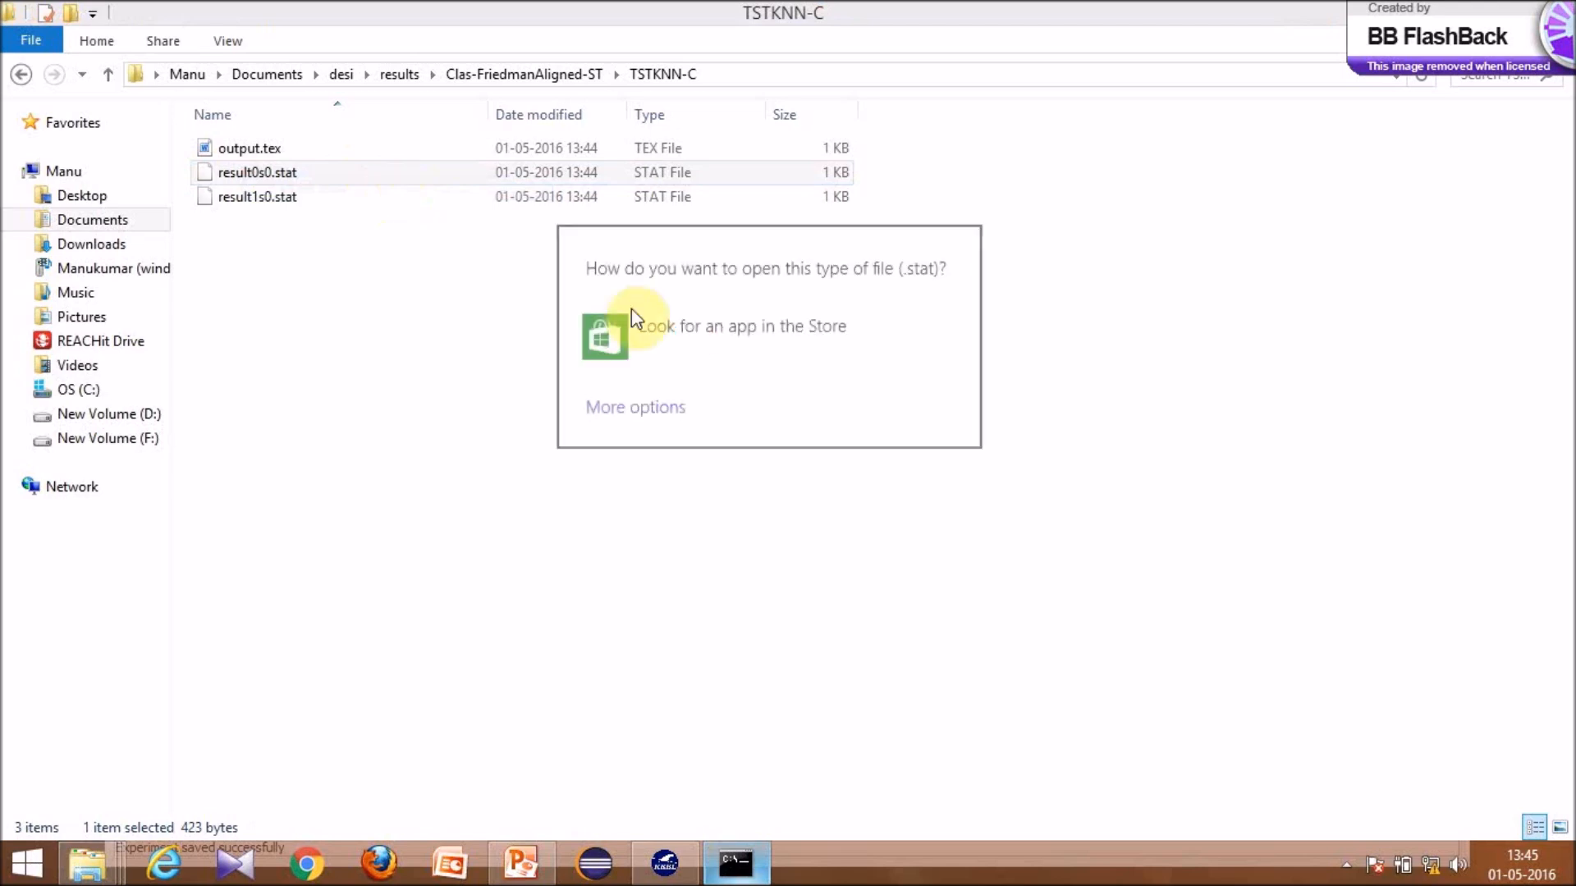
click(676, 407)
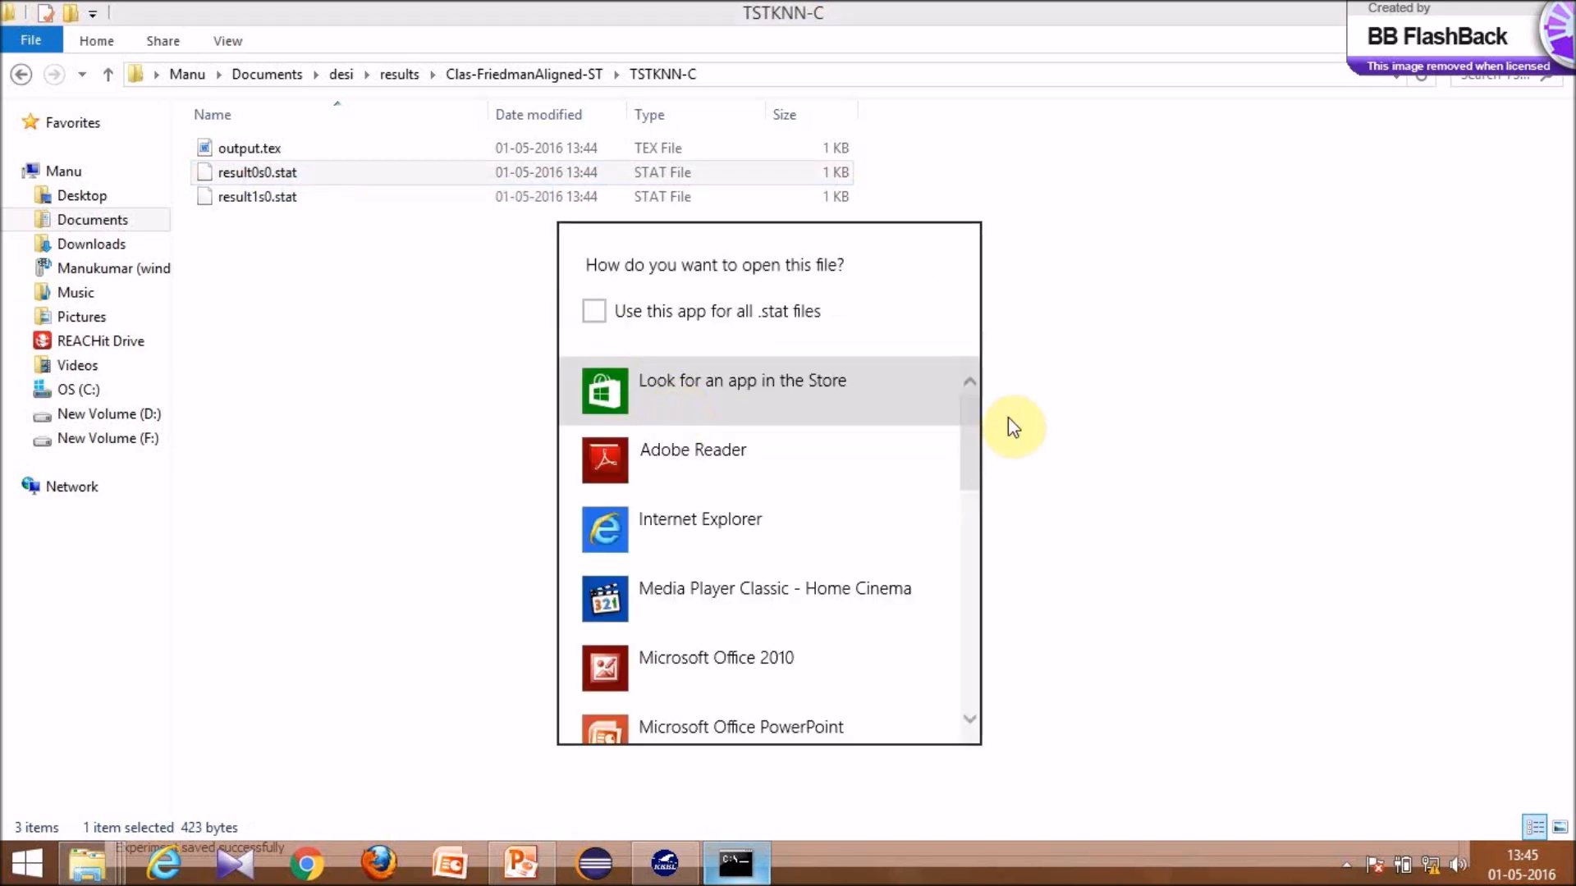
mouse_move(979, 446)
mouse_down()
mouse_move(988, 542)
mouse_move(933, 549)
mouse_up()
click(673, 395)
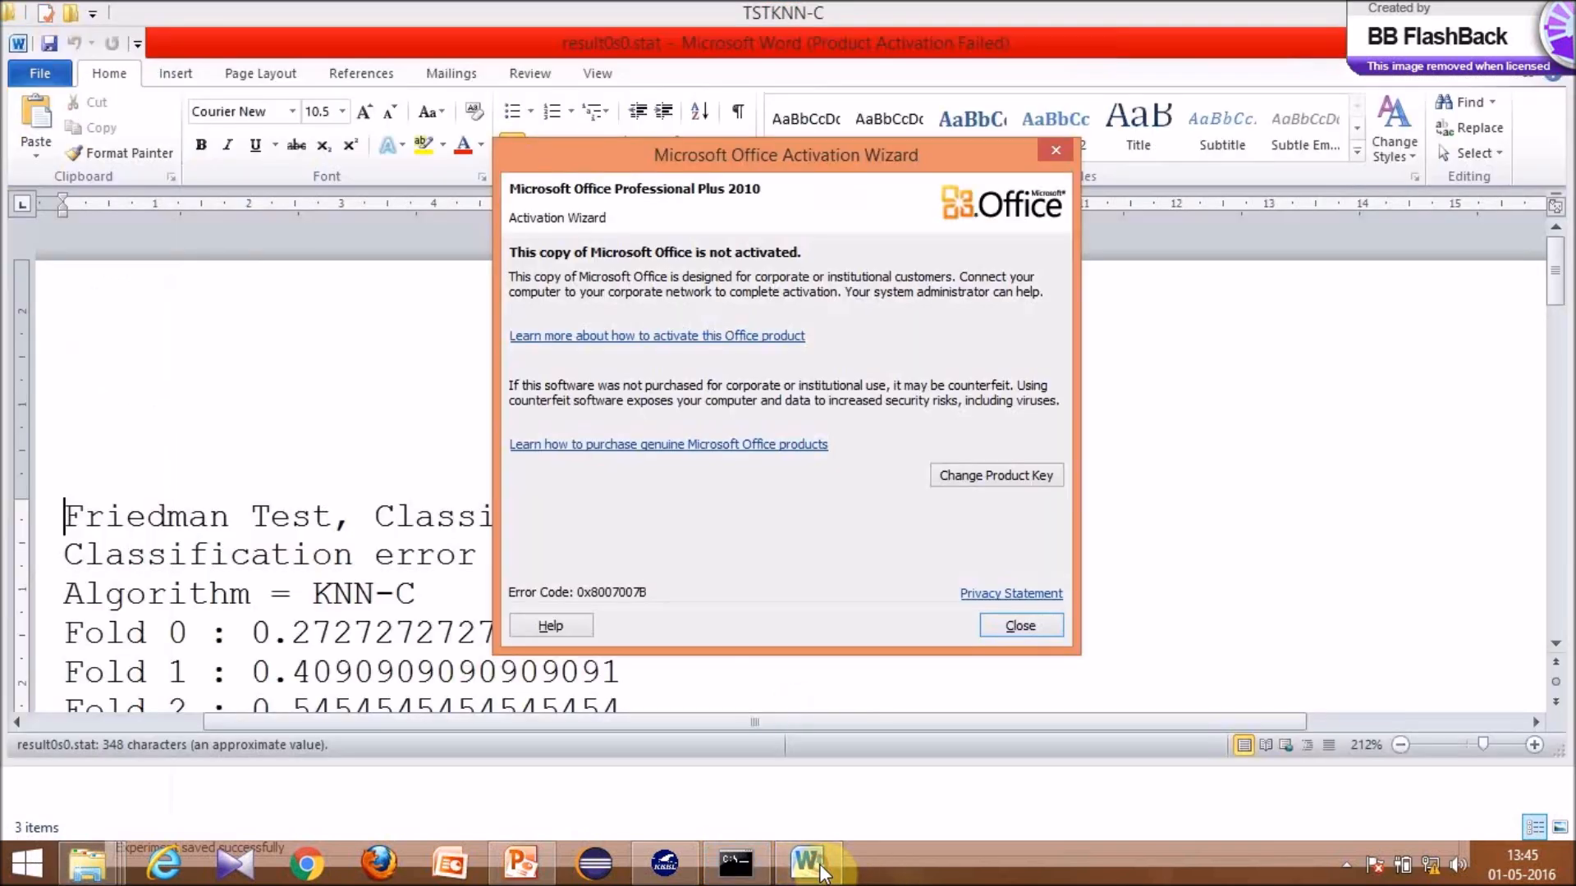
click(991, 626)
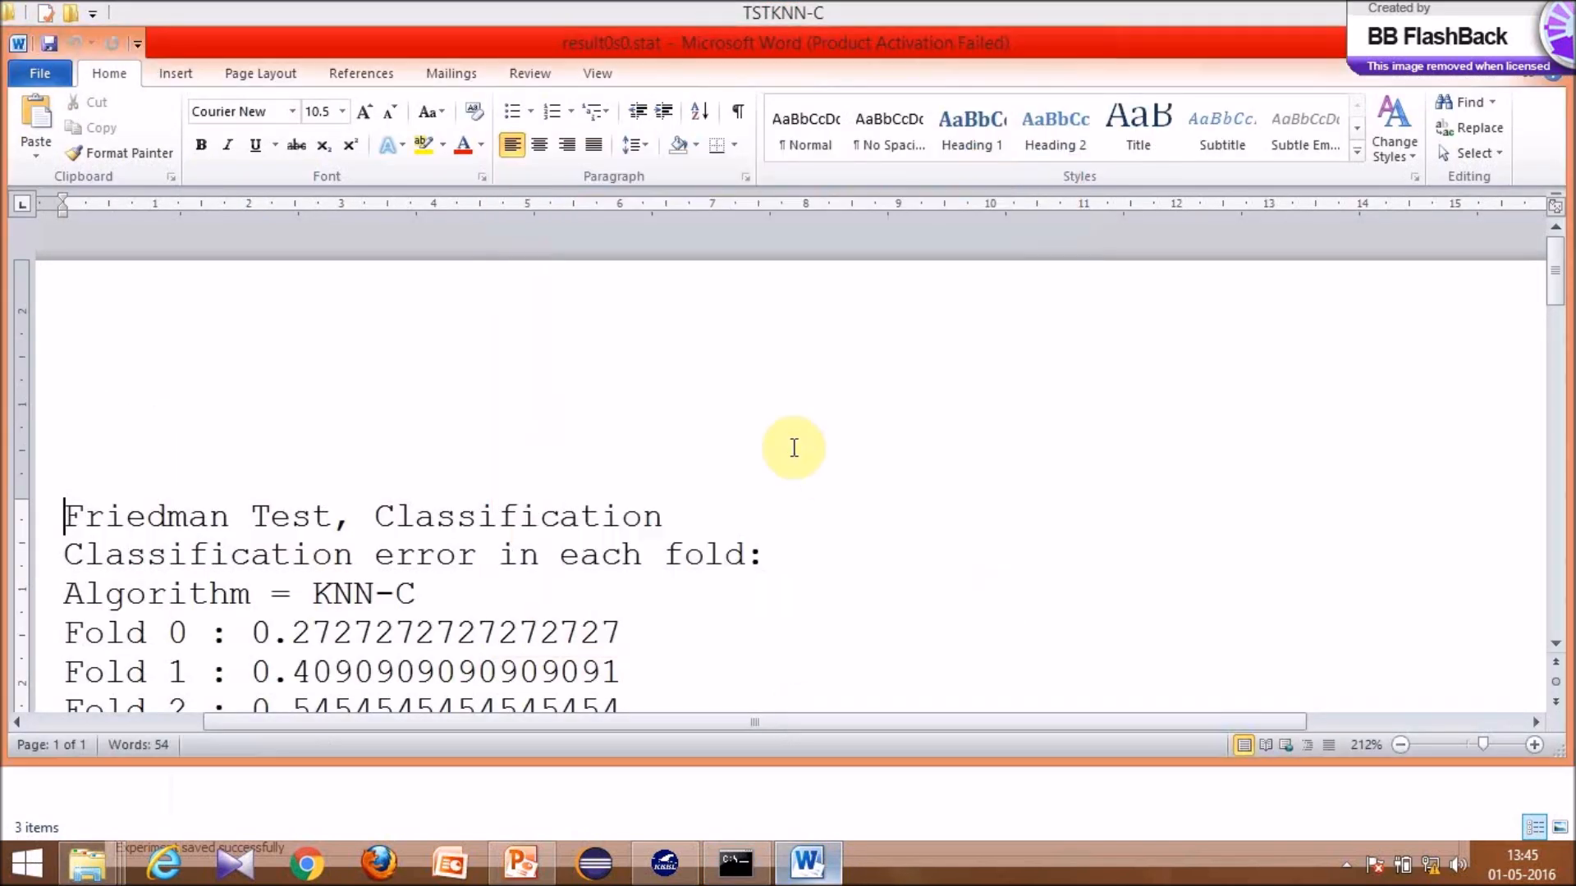
- Maximize the result0s0.stat document, read the classification error of each fold and the mean value, and close Word
key(Down)
key(Down)
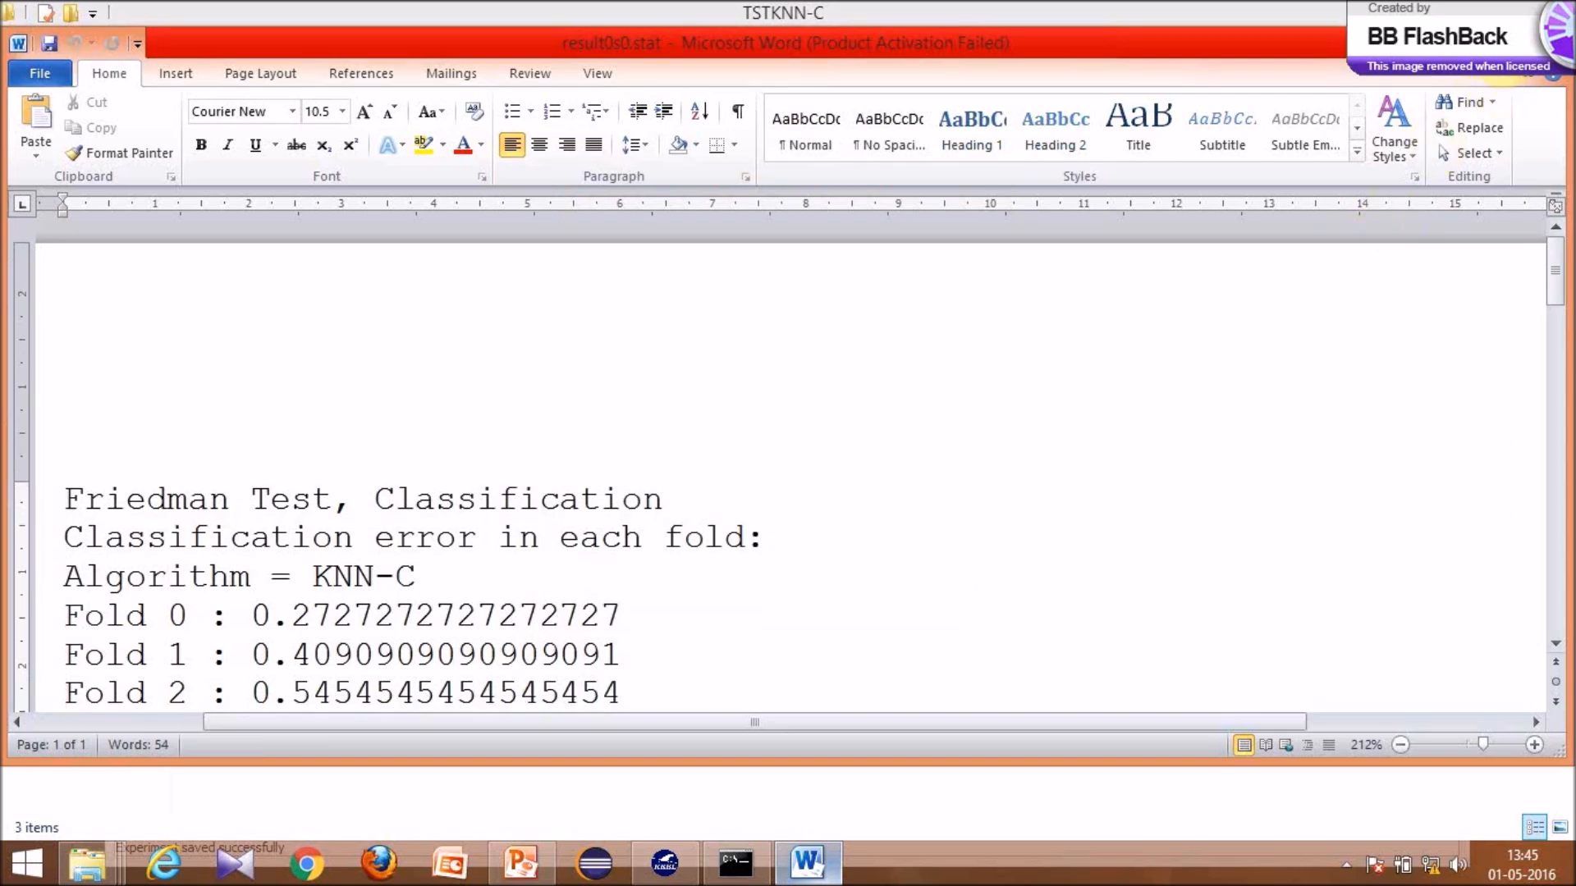
click(1506, 51)
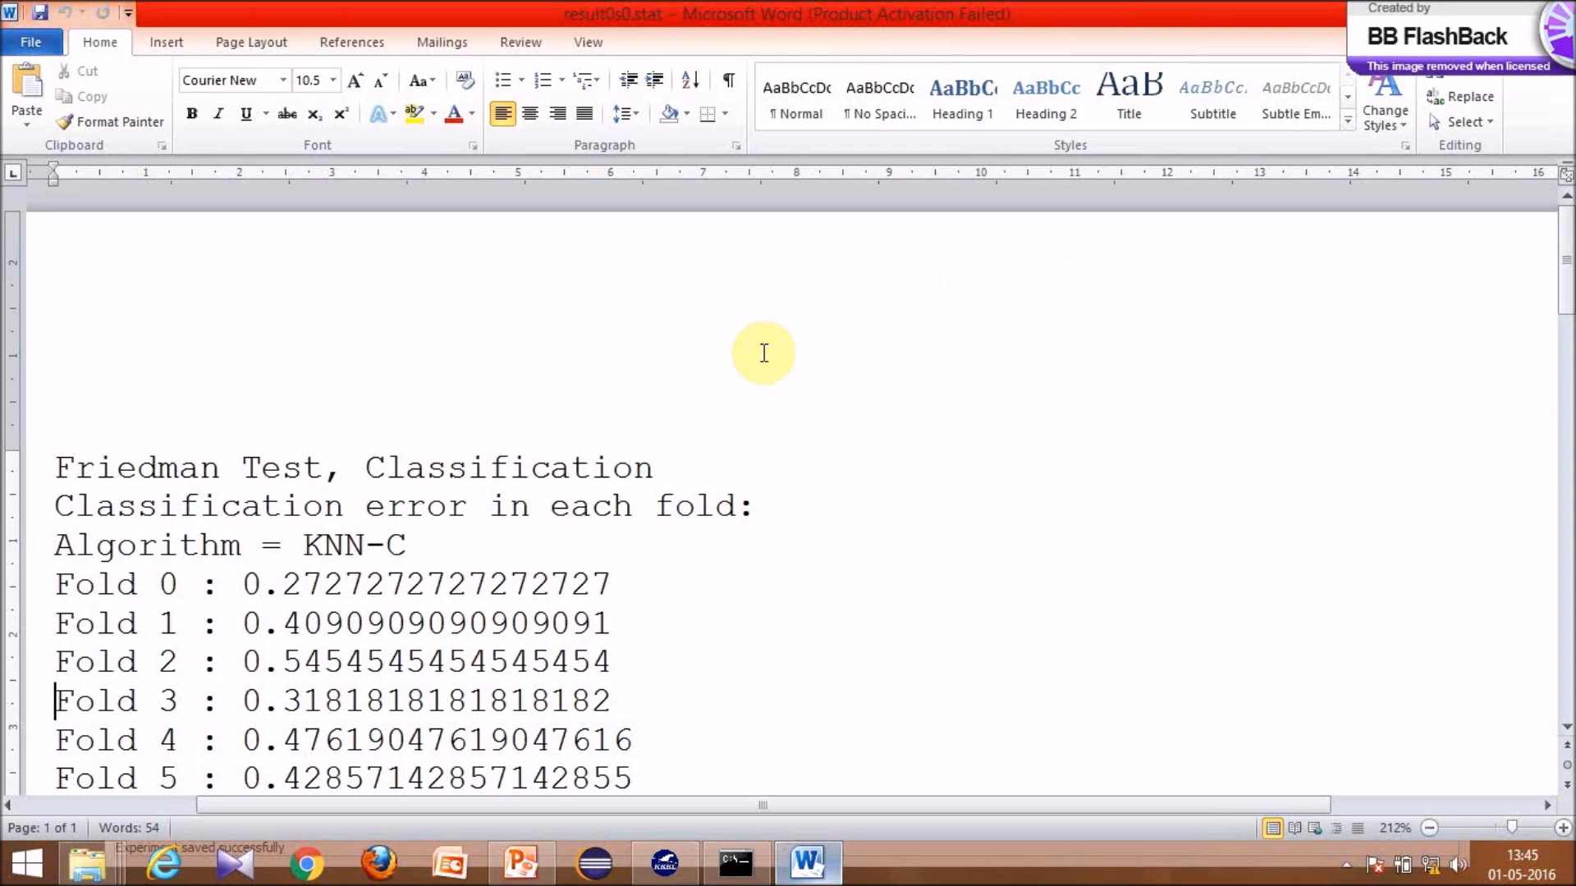
scroll(763, 353, down, 2)
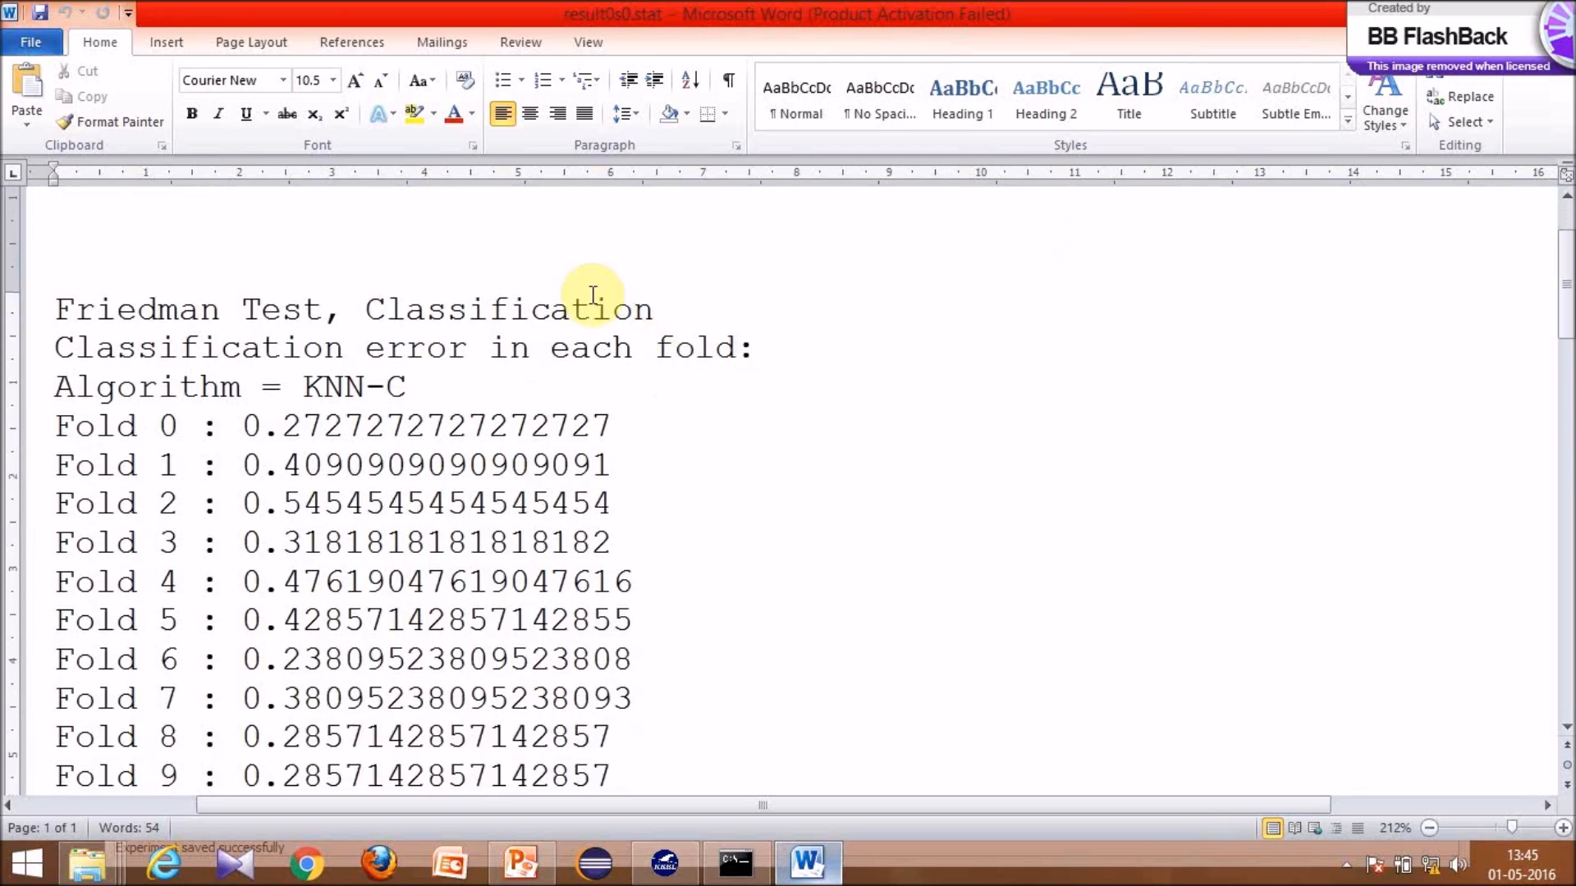
scroll(426, 402, down, 1)
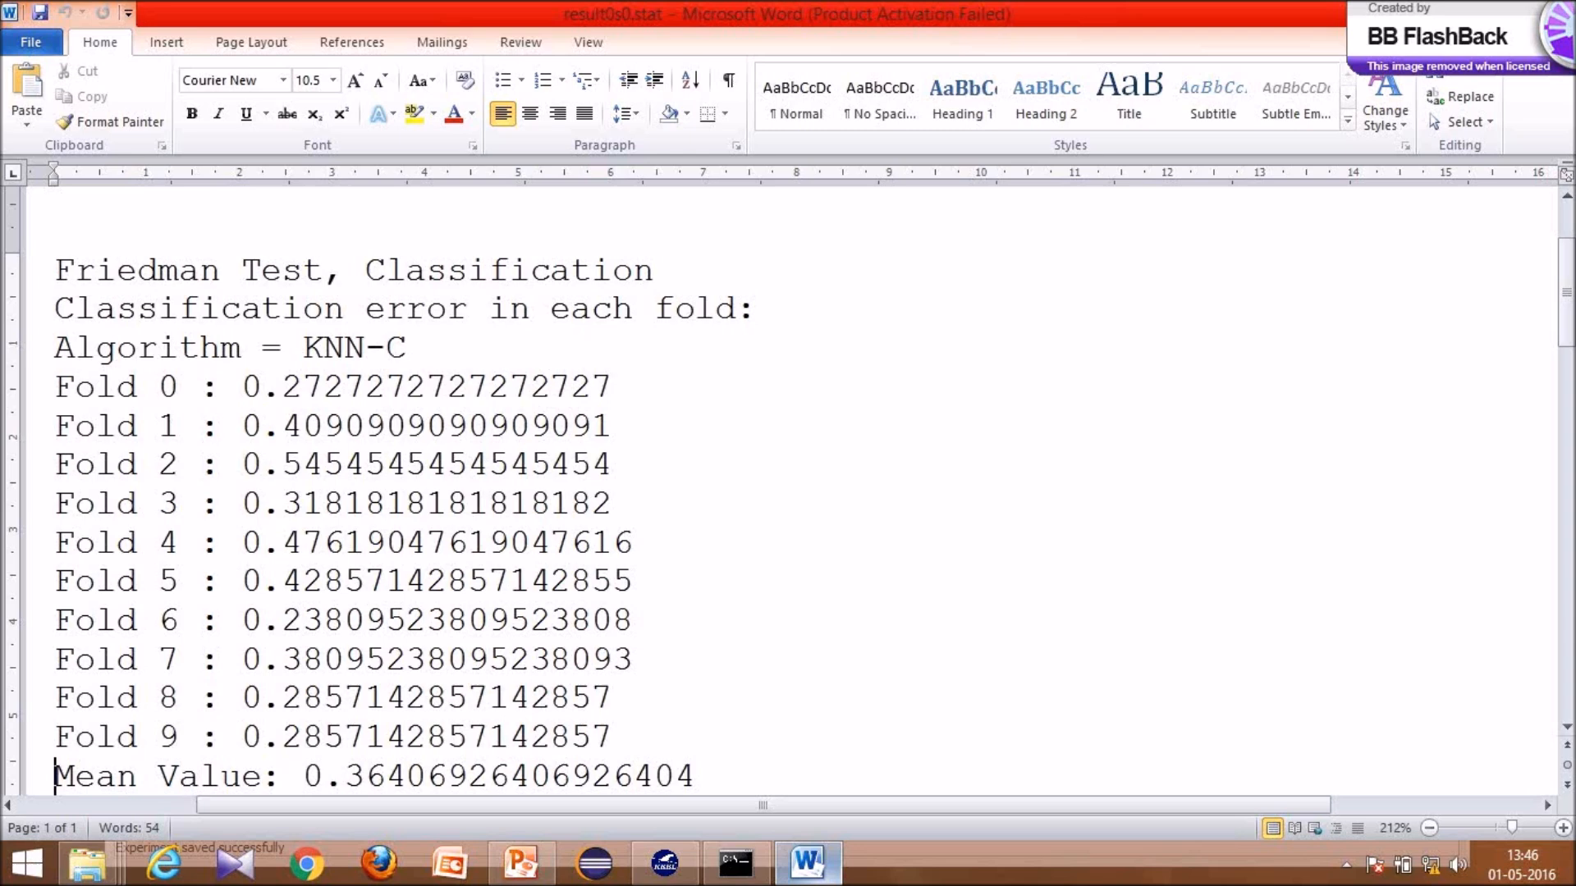
key(alt+F4)
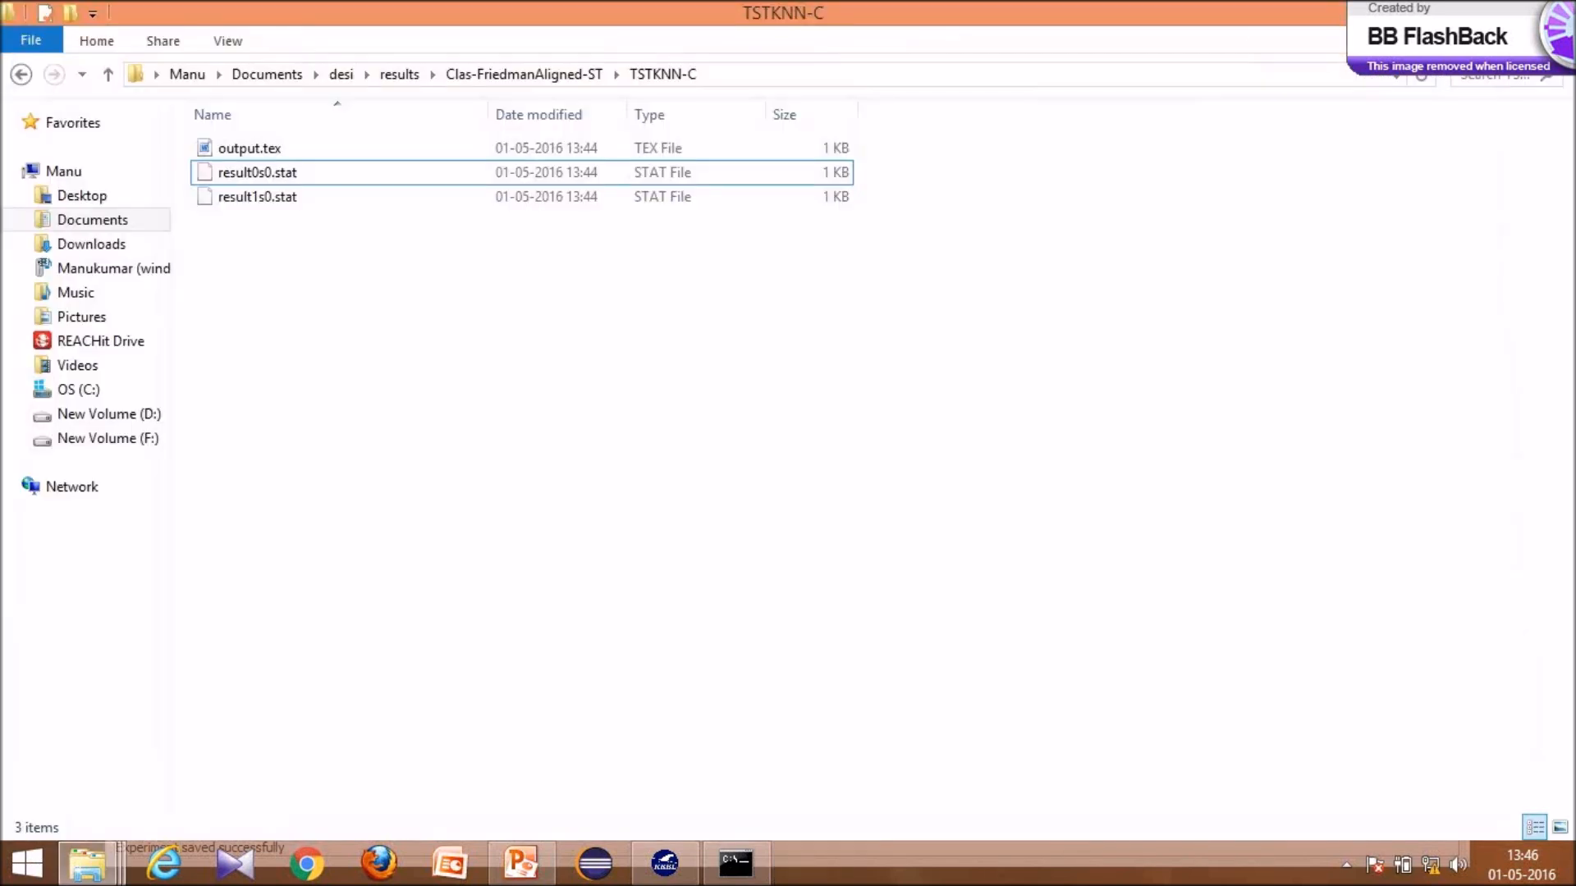
- Open output.tex from the TSTKNN-C folder in Notepad
click(274, 197)
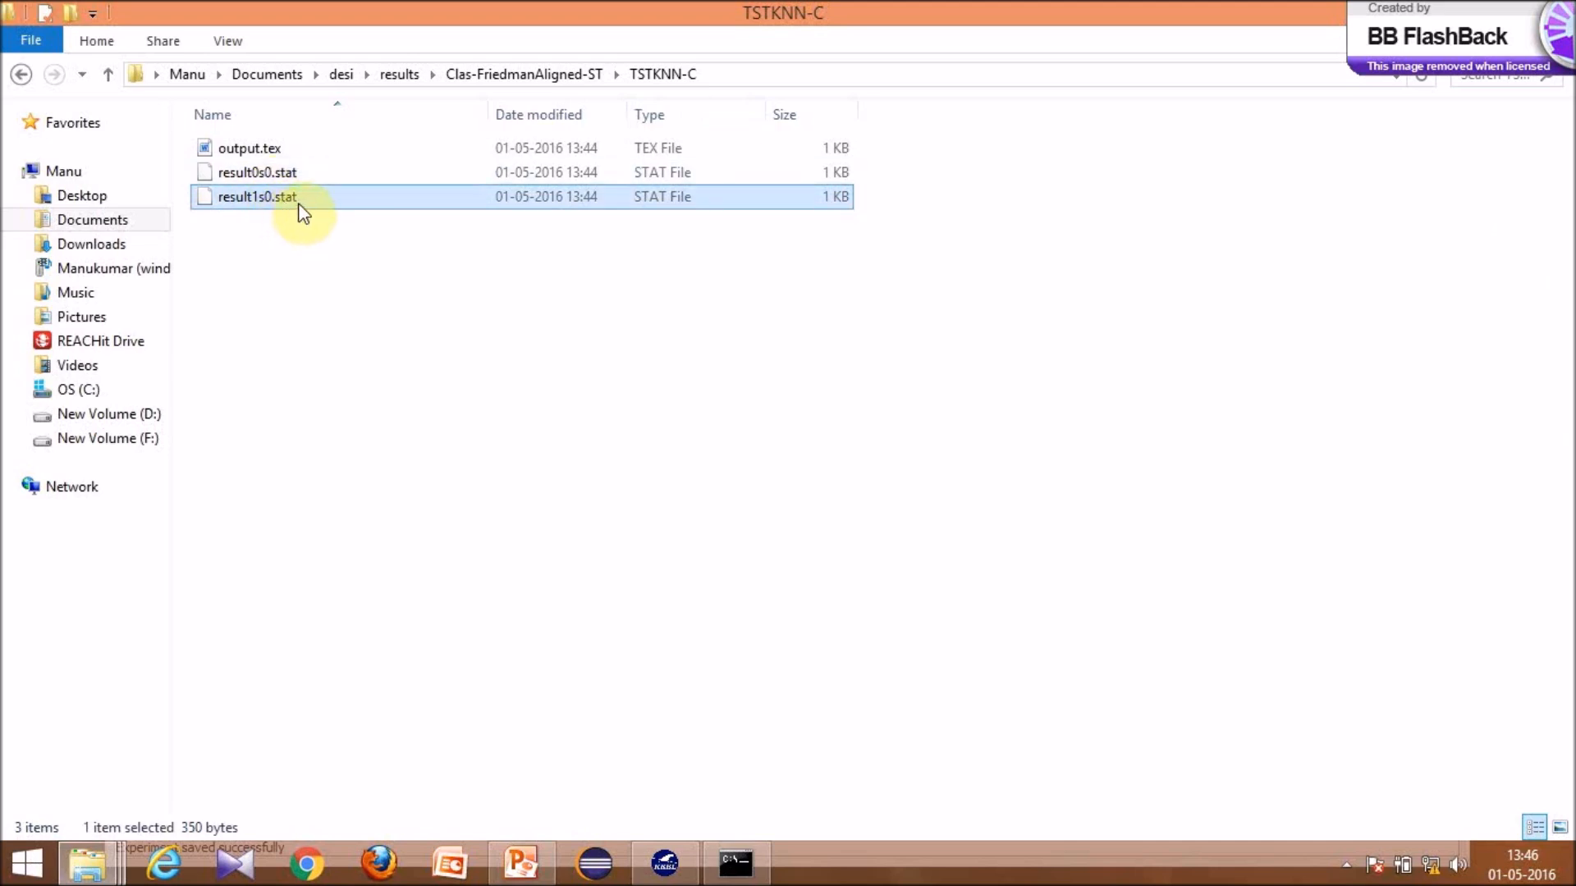
click(235, 148)
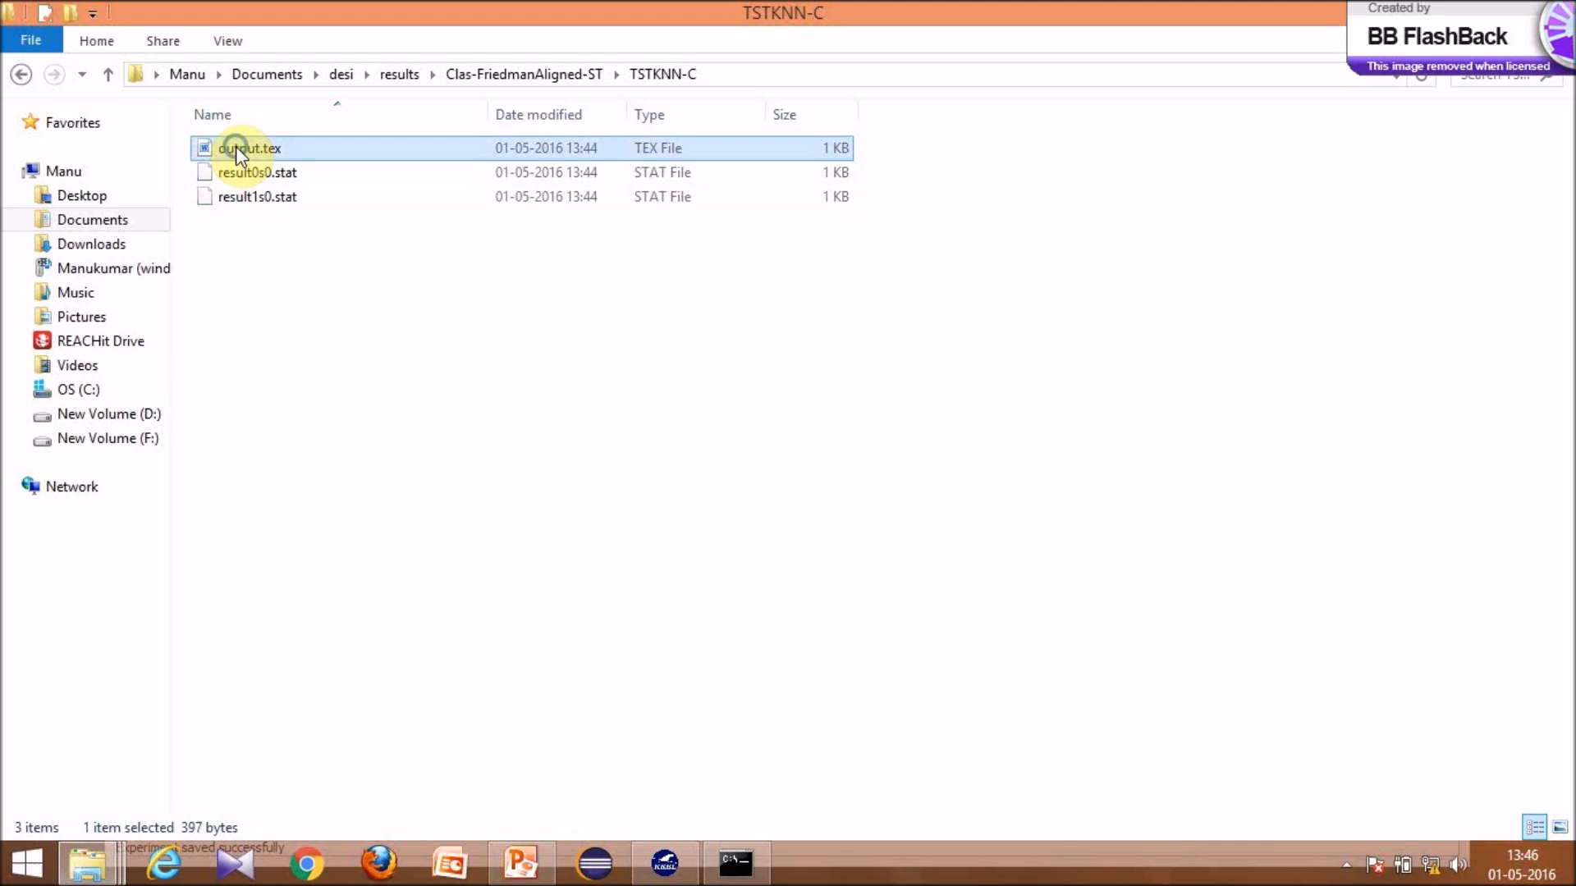
right_click(235, 147)
mouse_move(327, 333)
click(632, 356)
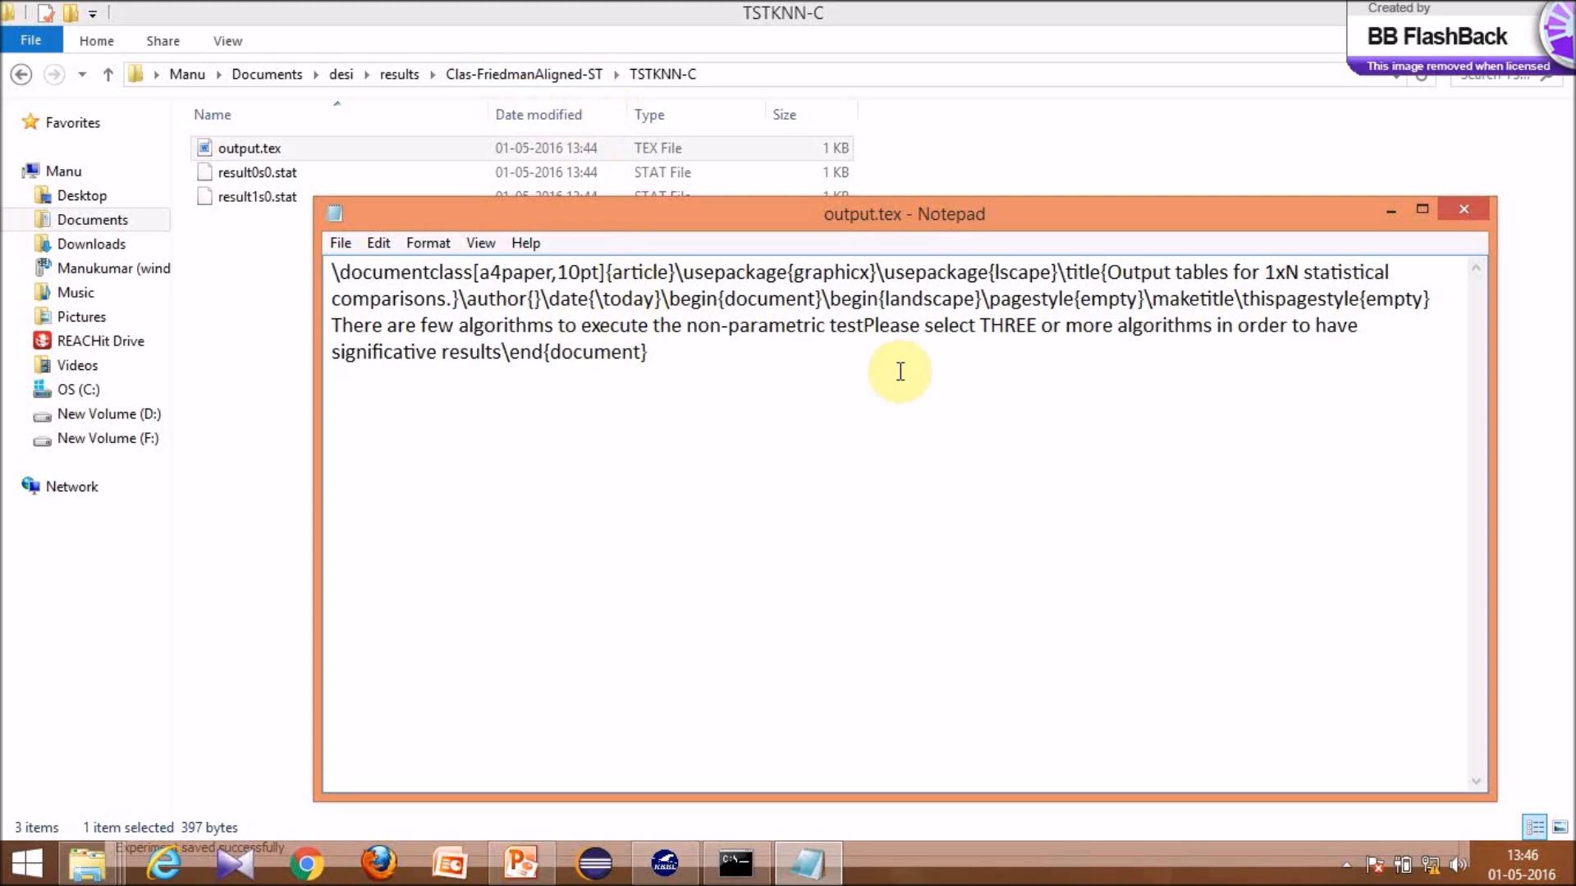
- Close output.tex and open the TSTKNN-C folder inside the Vis-Clas-Check results folder
click(1460, 211)
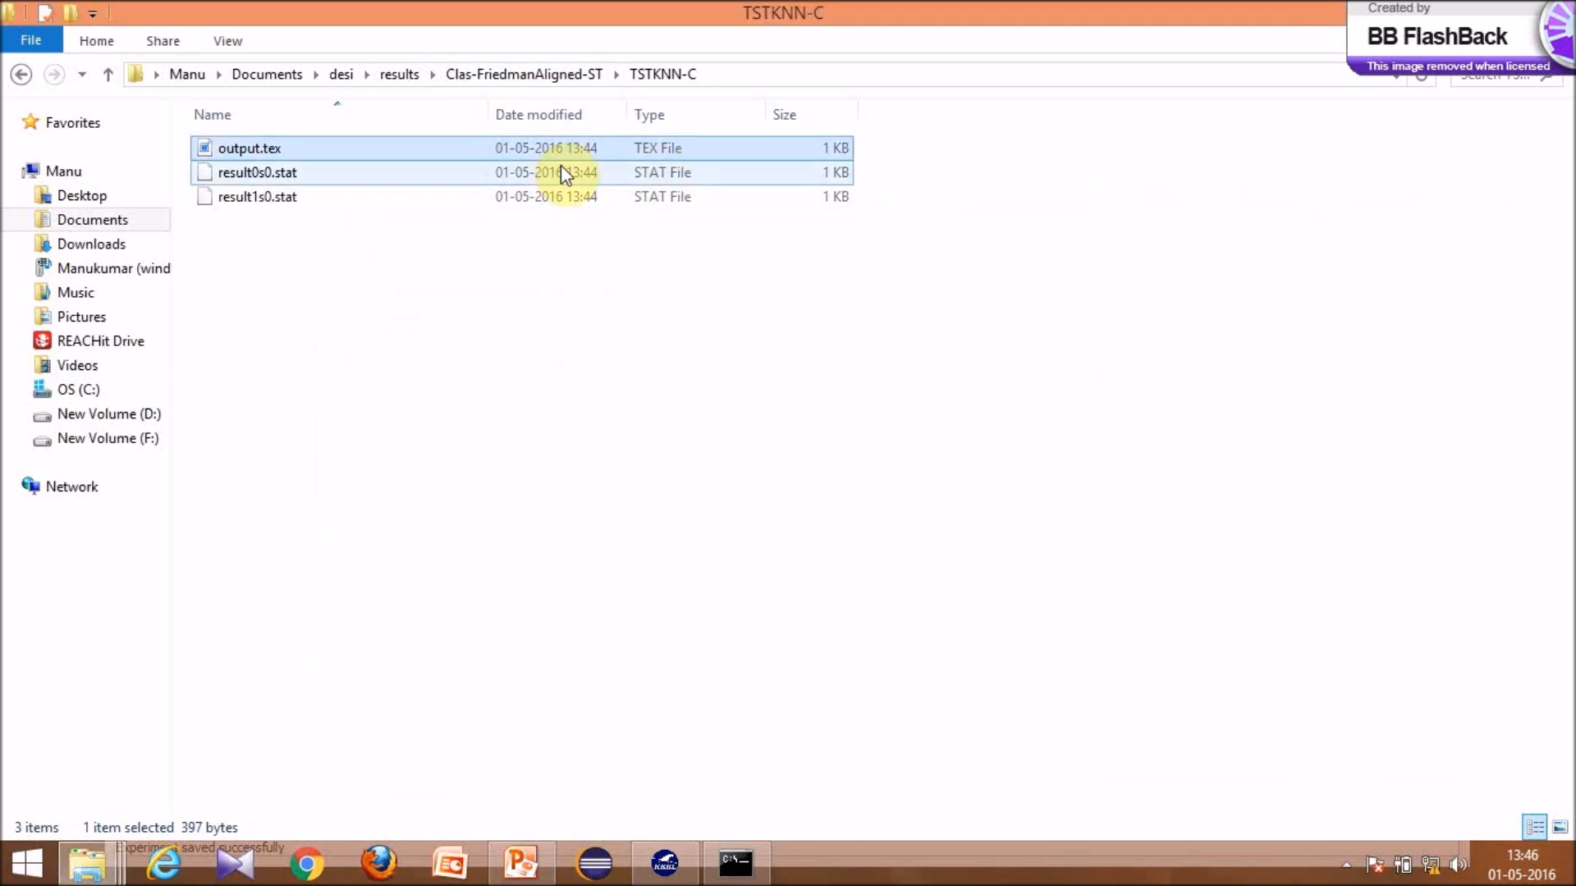
key(BackSpace)
key(BackSpace)
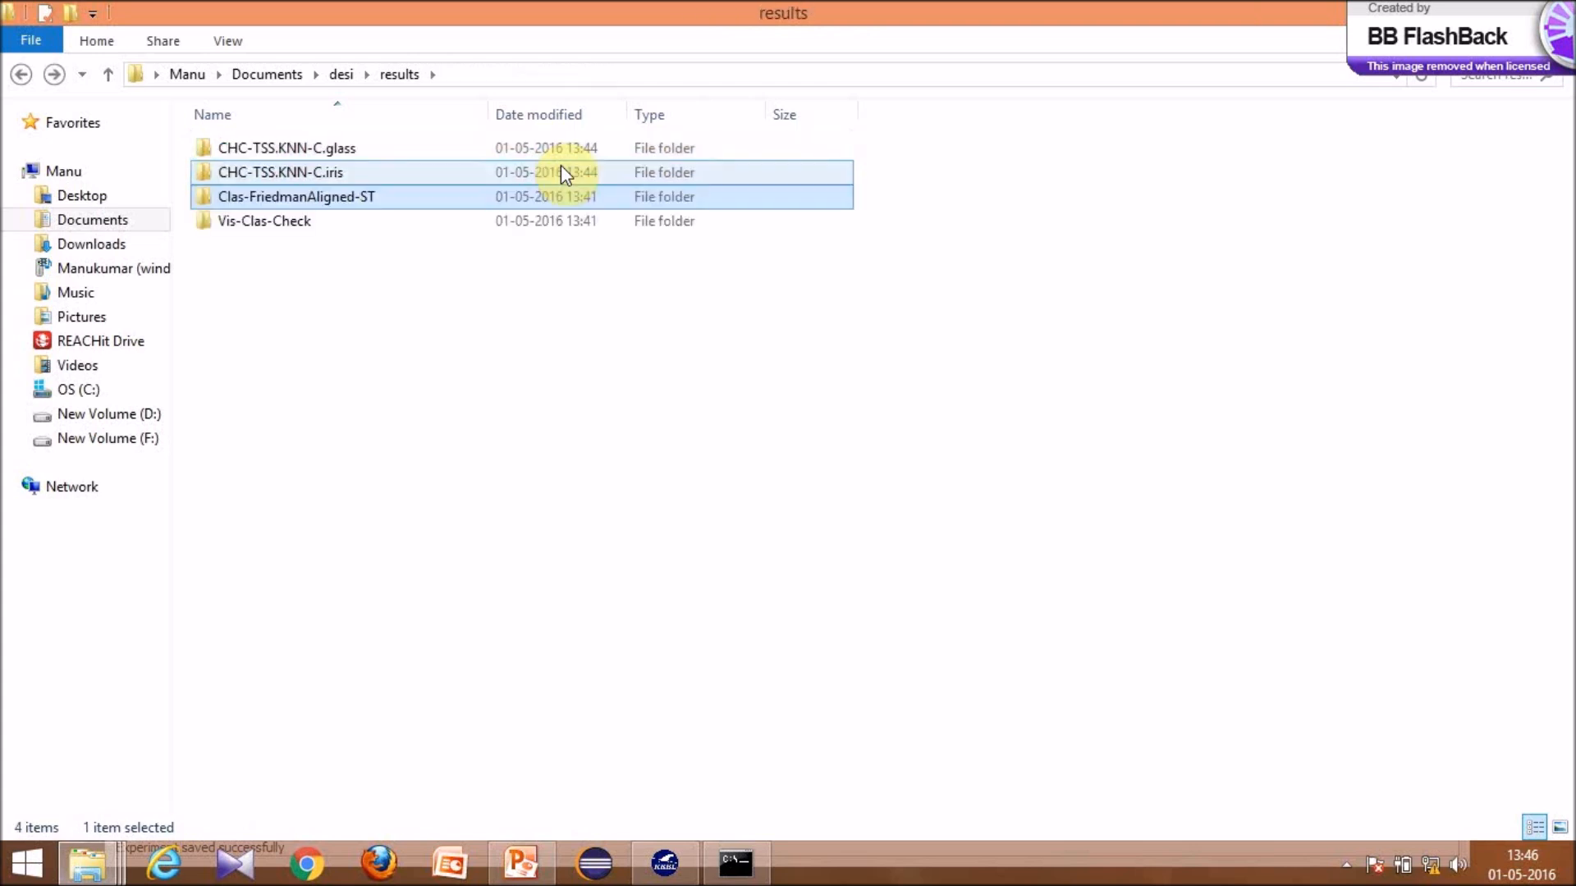
double_click(297, 226)
double_click(248, 148)
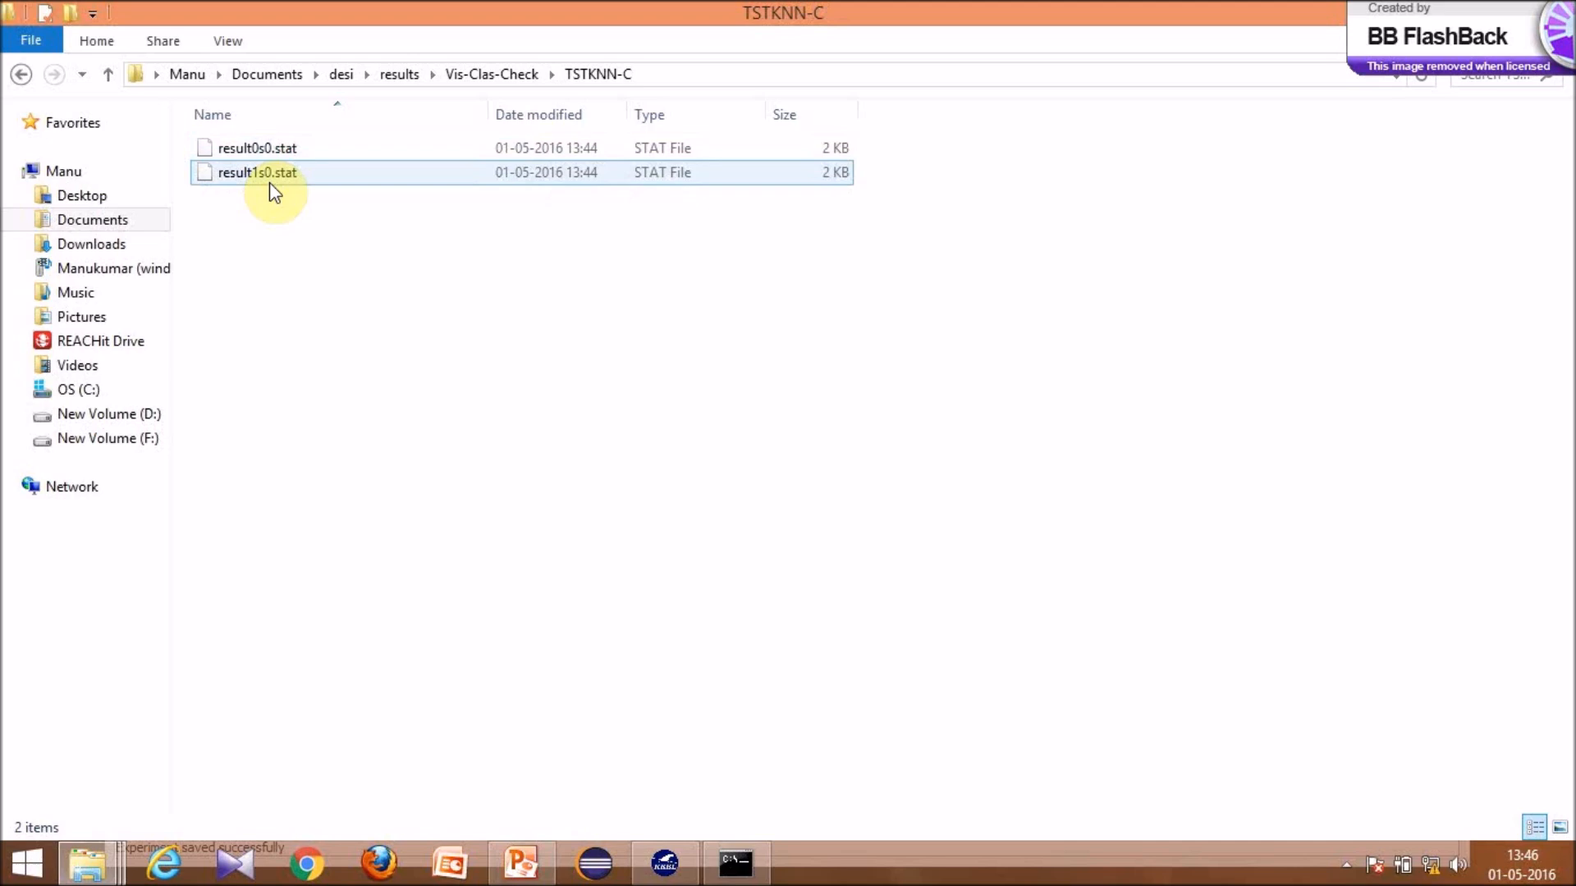
- Open the Vis-Clas-Check result0s0.stat file in Microsoft Word and dismiss the Office Activation Wizard
right_click(268, 155)
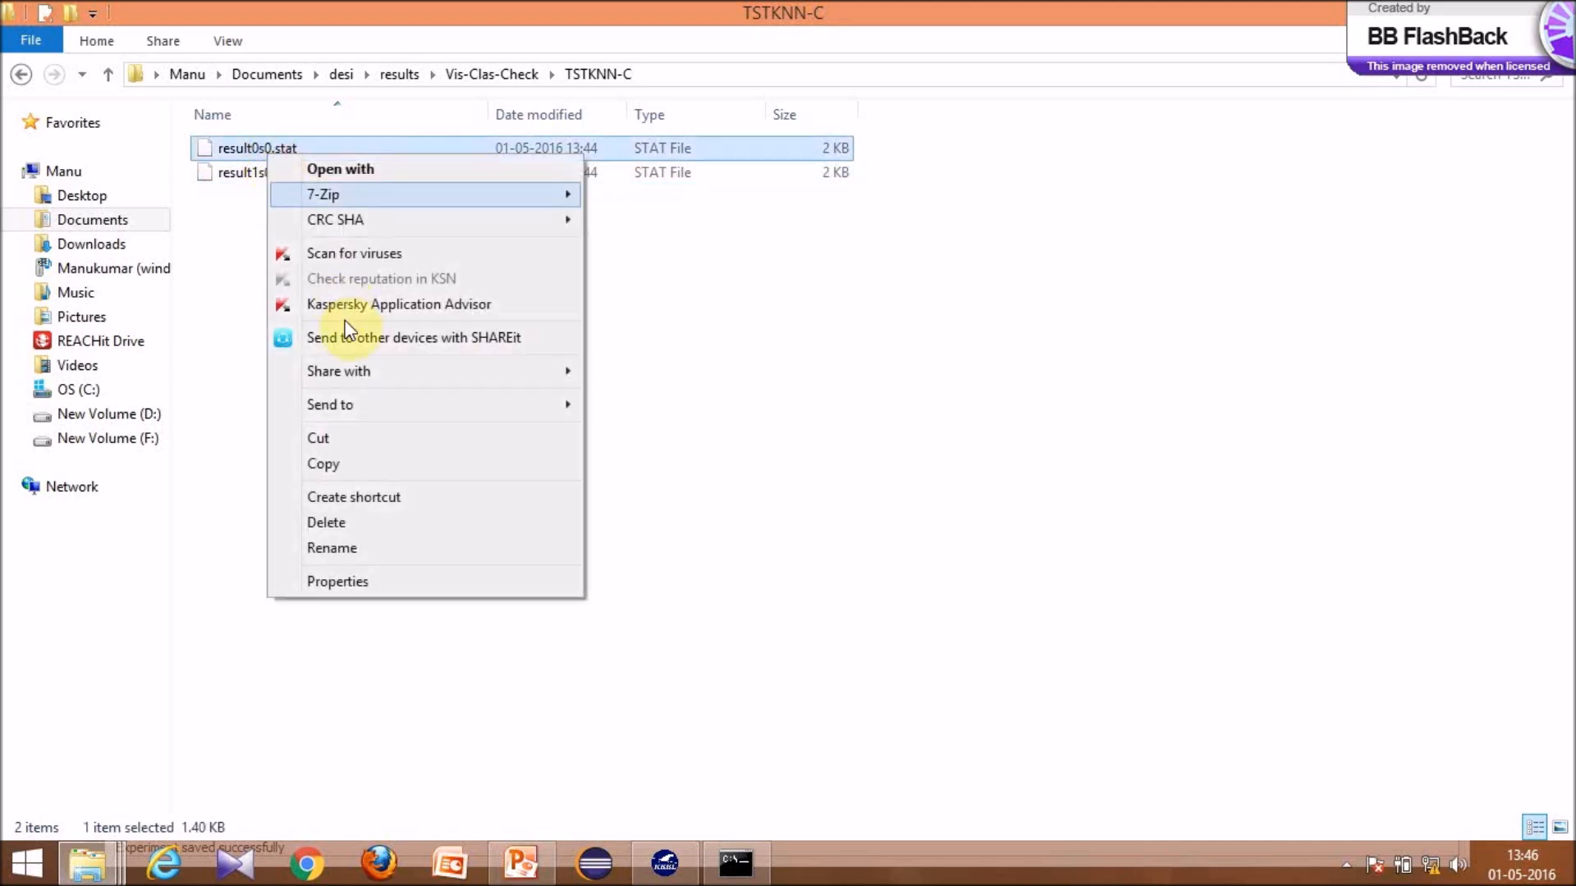
click(343, 172)
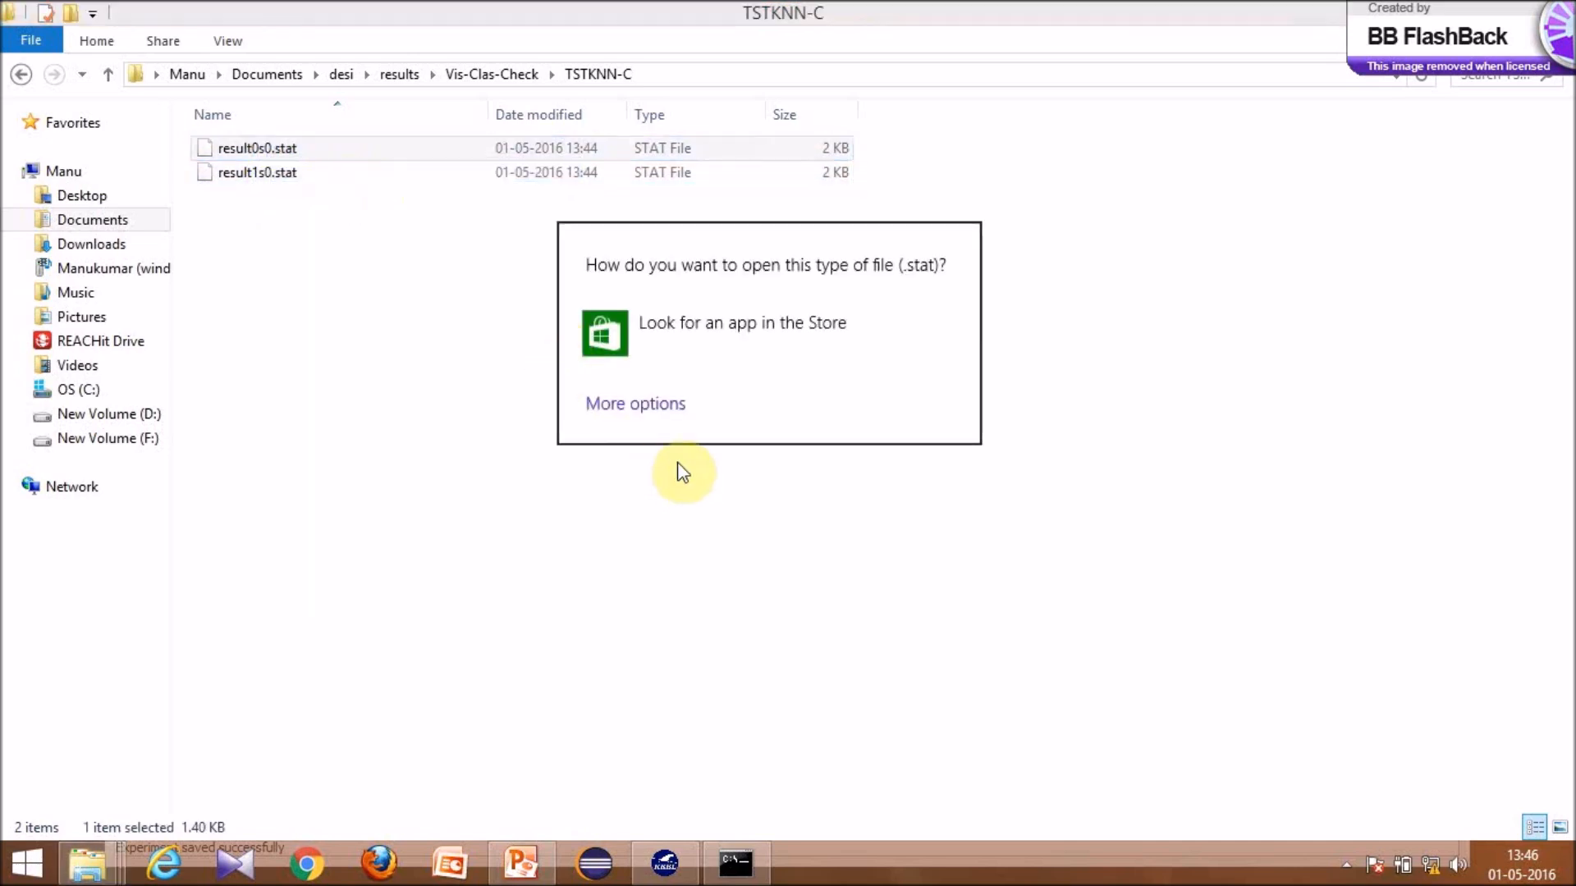
click(633, 405)
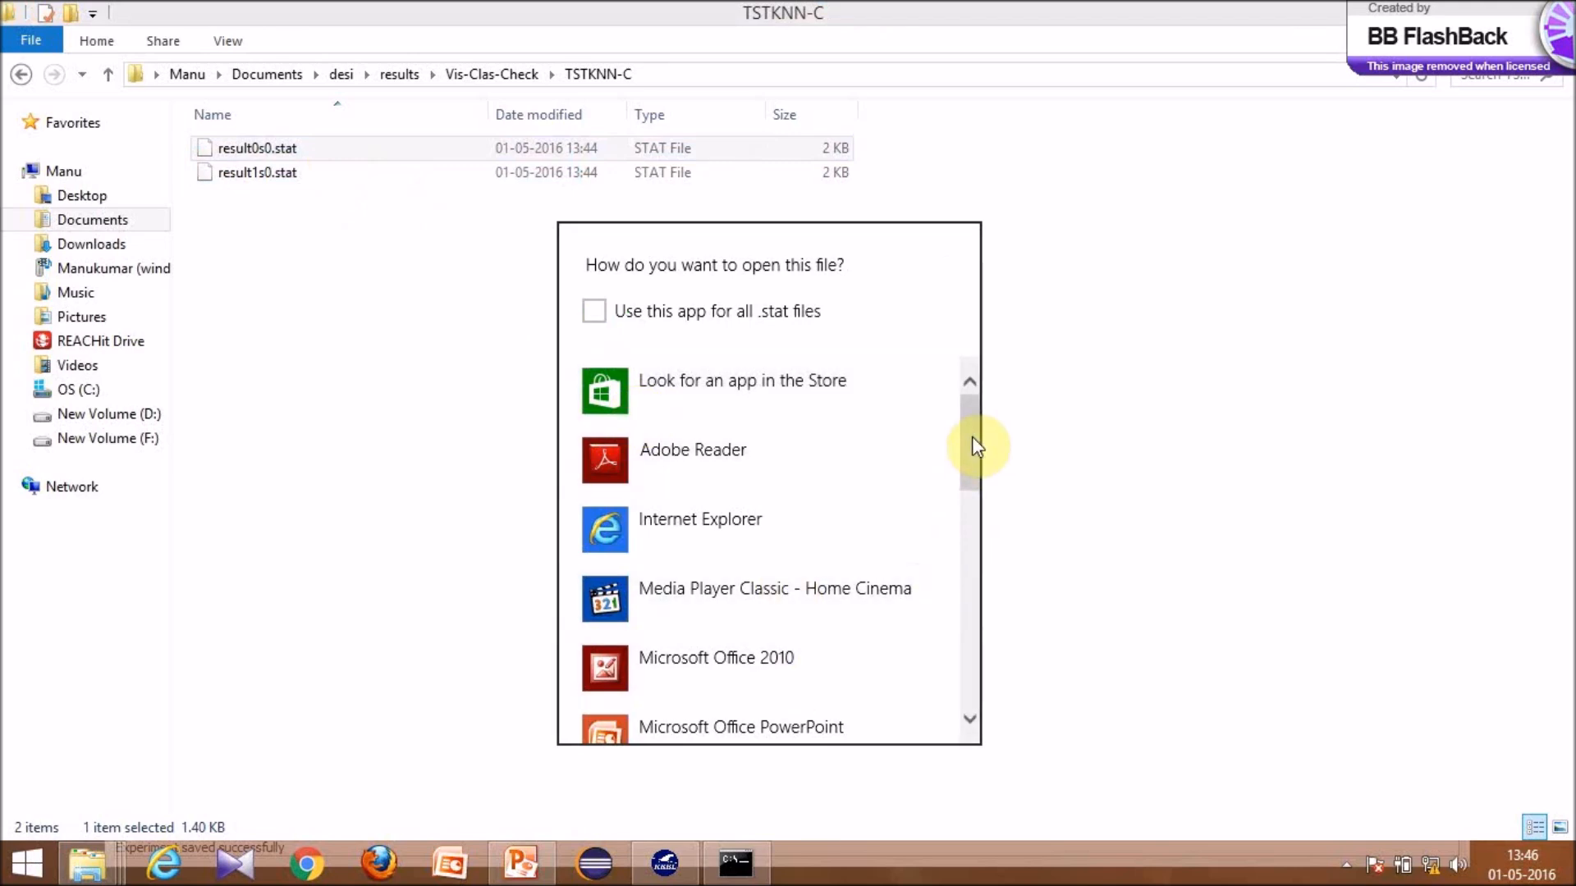
drag(977, 441, 992, 541)
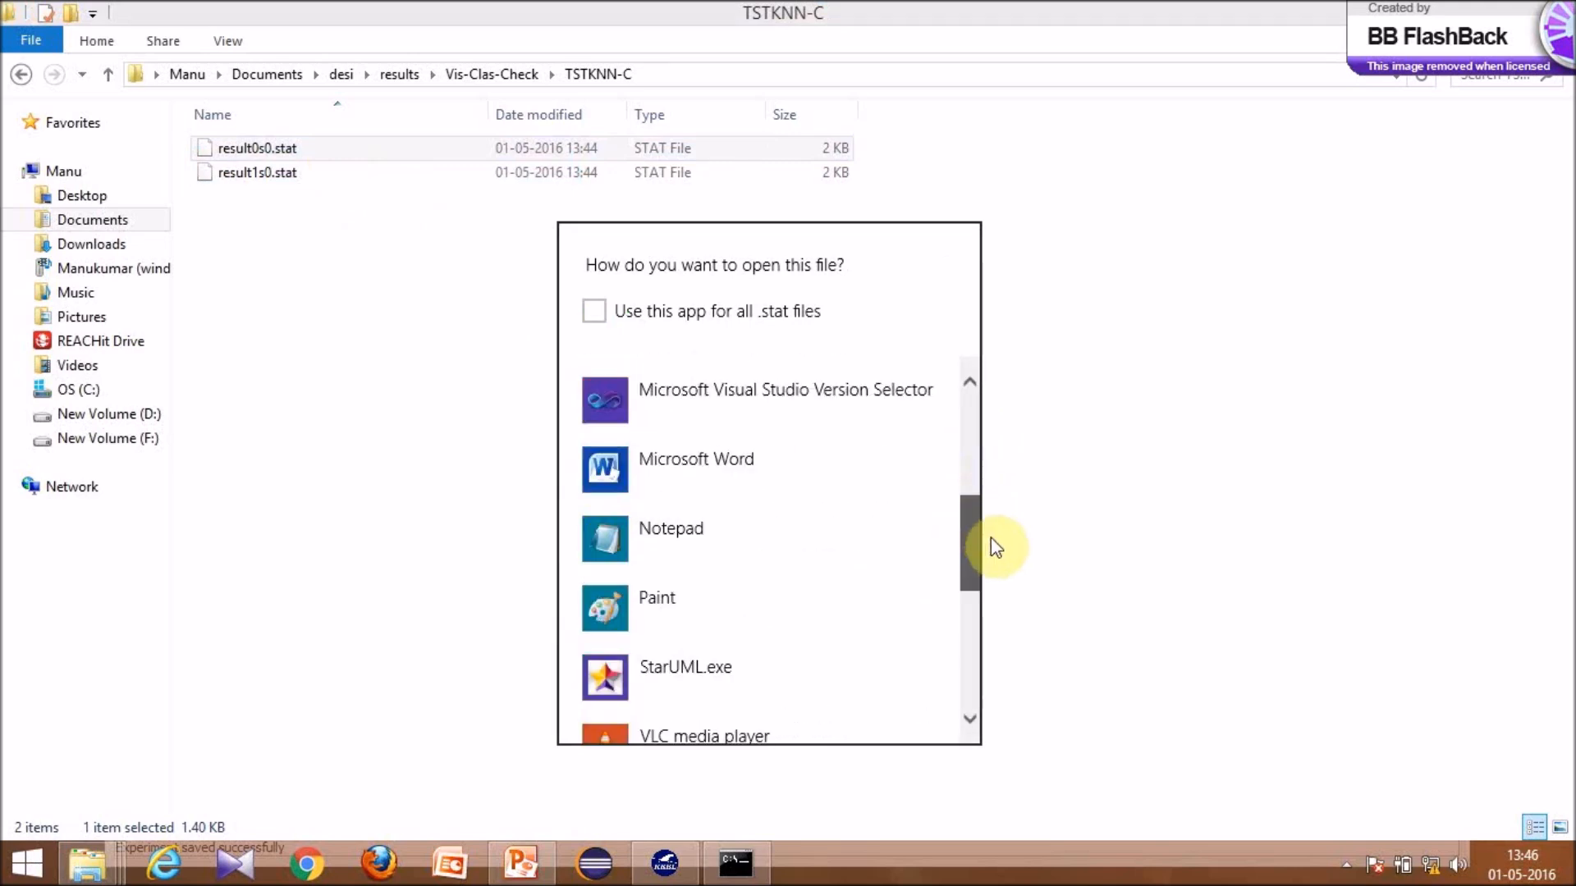
click(787, 489)
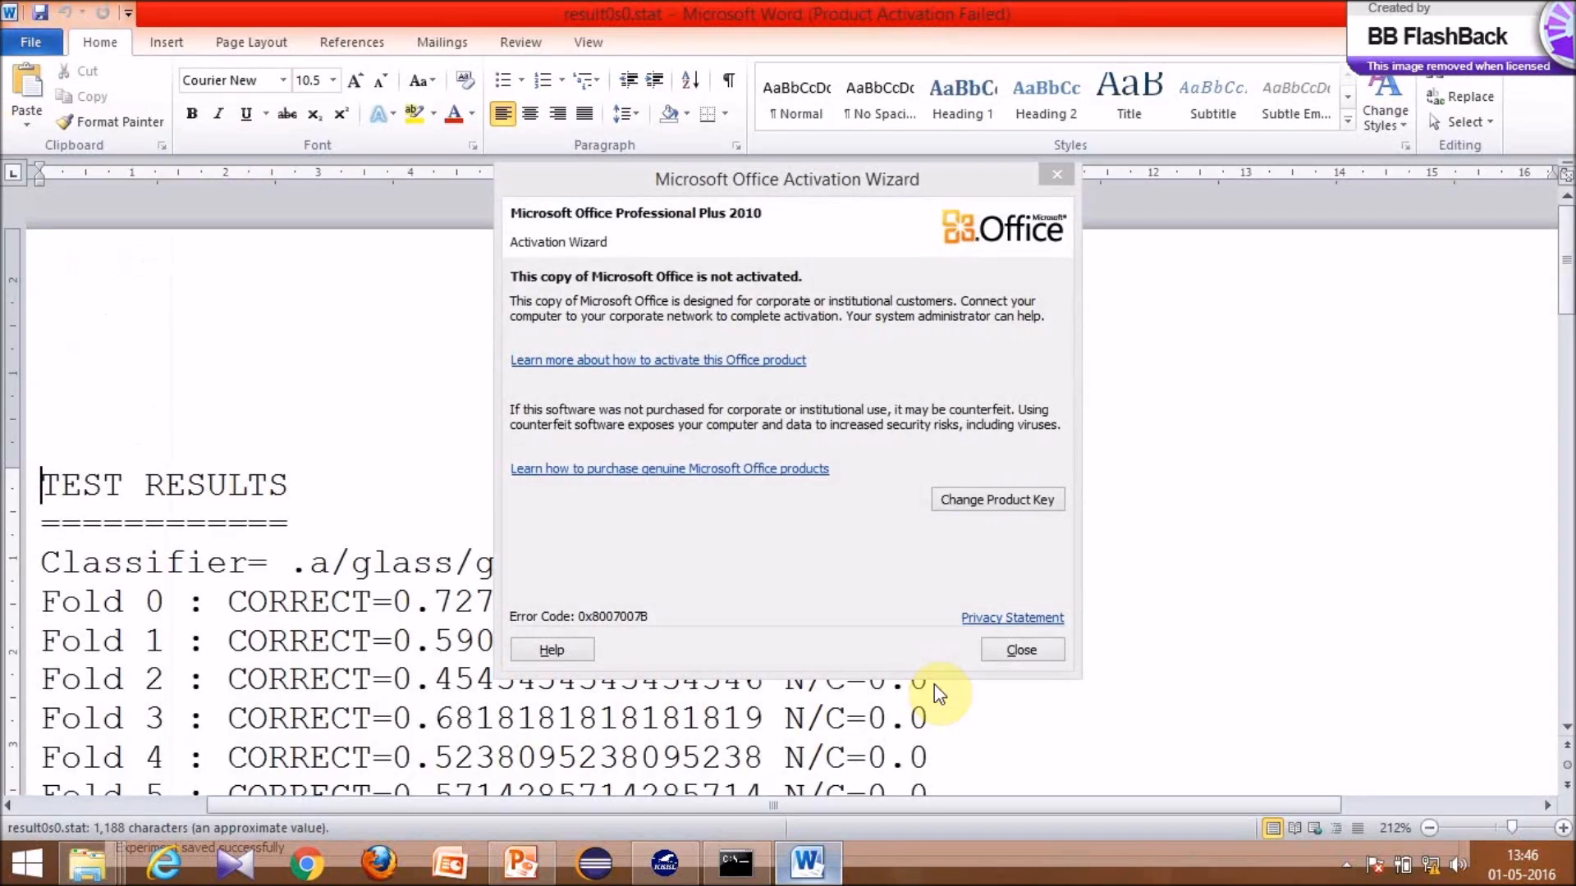
click(1009, 649)
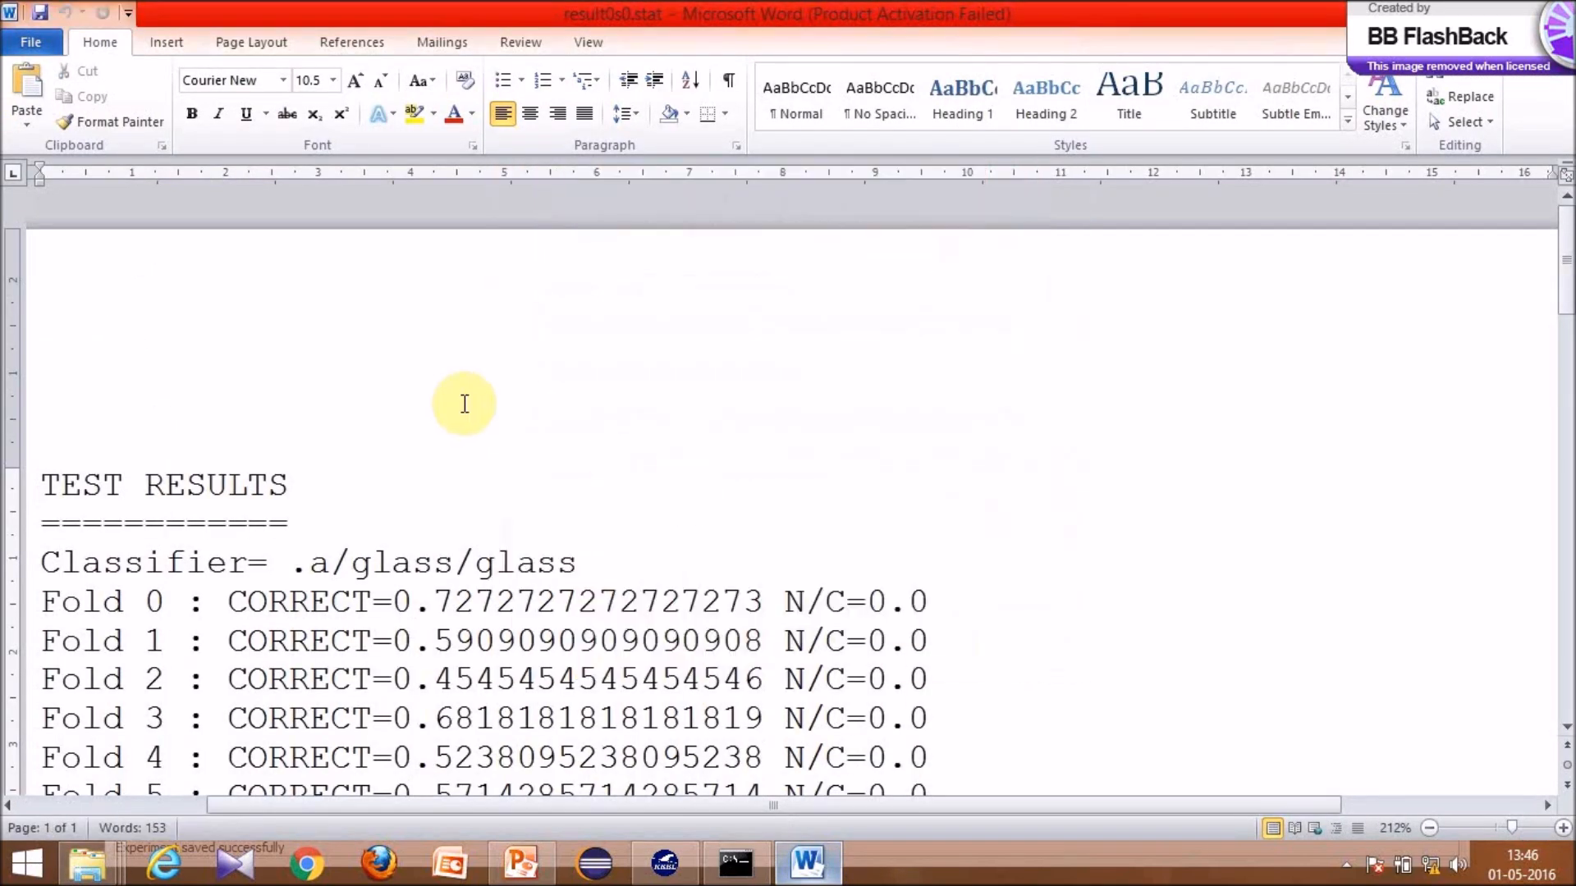
- Examine the test results for the glass data, including each fold's accuracy, the global classification error and its standard deviation
key(Down)
key(Down)
key(Down)
key(Down)
key(Down)
key(Down)
key(Down)
key(Down)
key(Down)
key(Down)
key(Down)
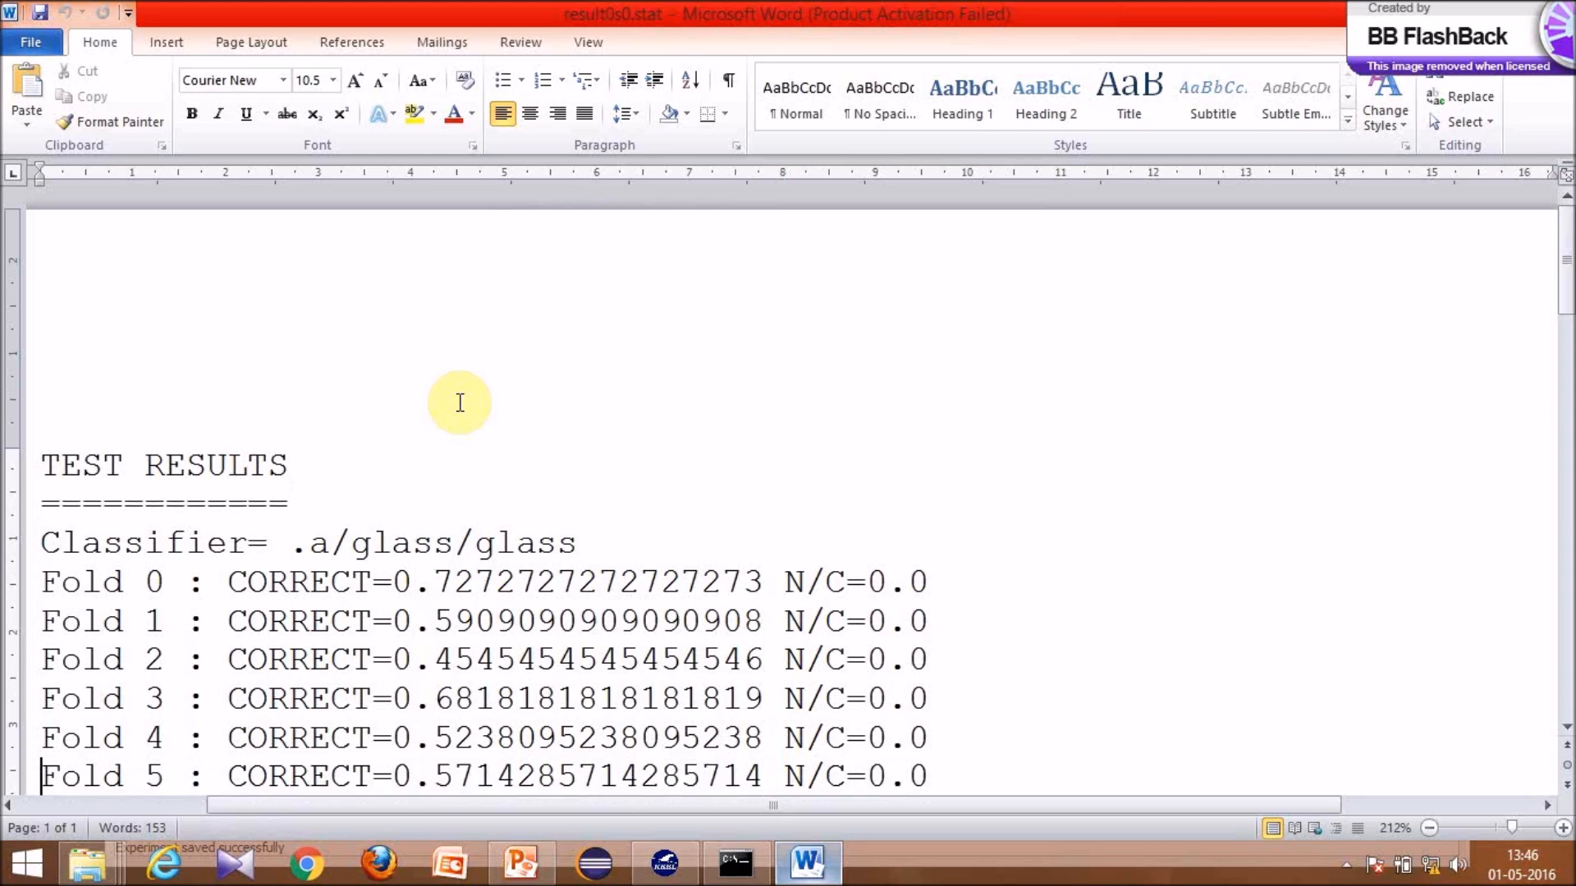
key(Down)
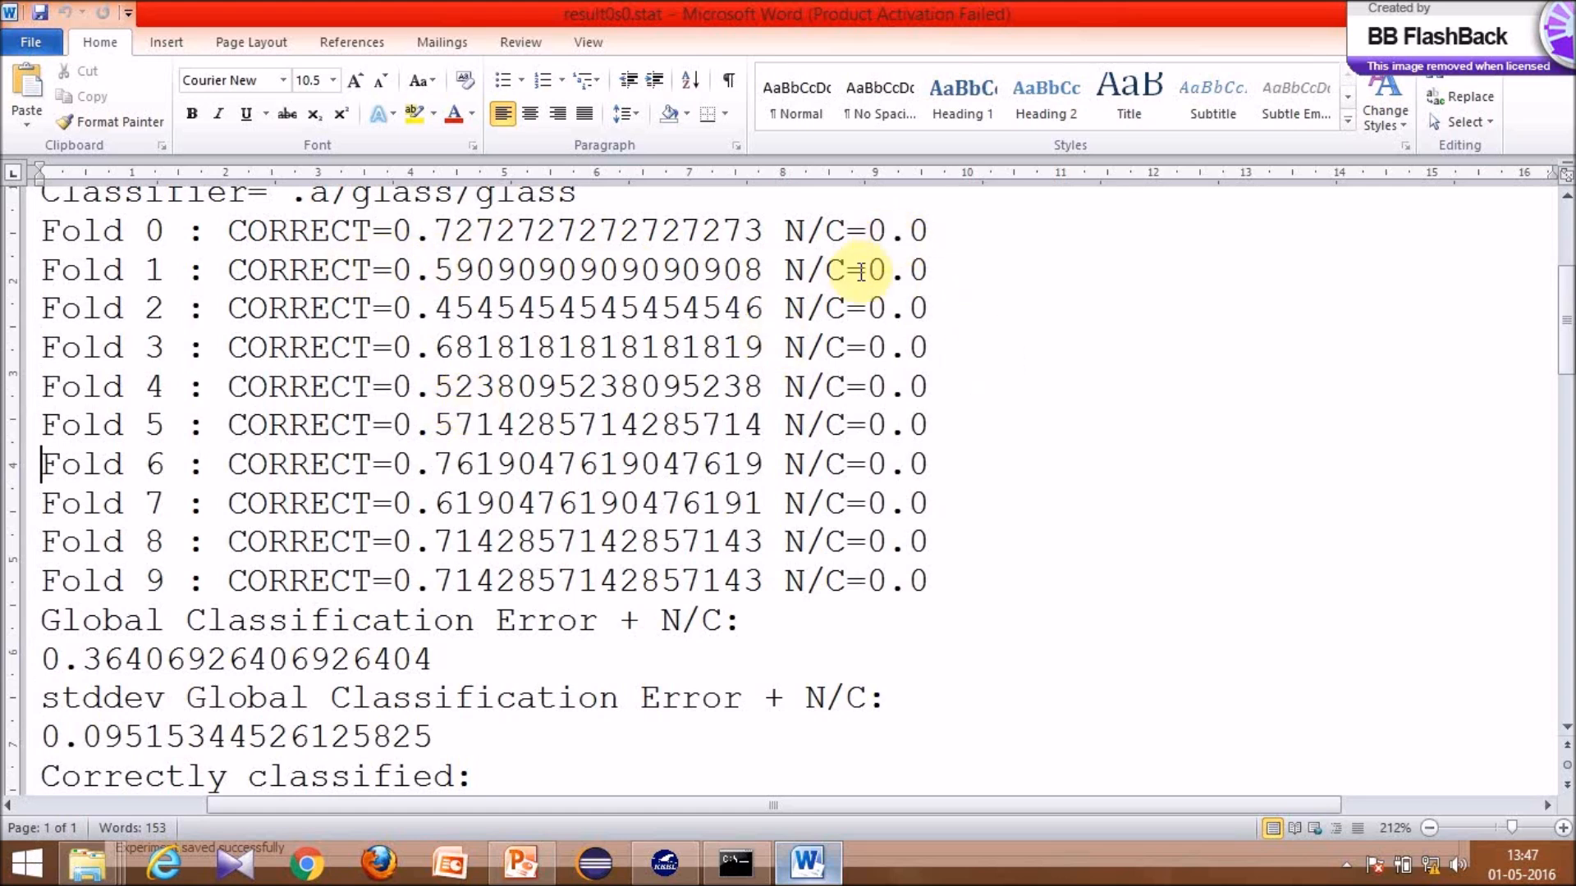
key(Down)
key(Down)
key(Down)
key(Down)
key(Down)
key(Down)
key(Down)
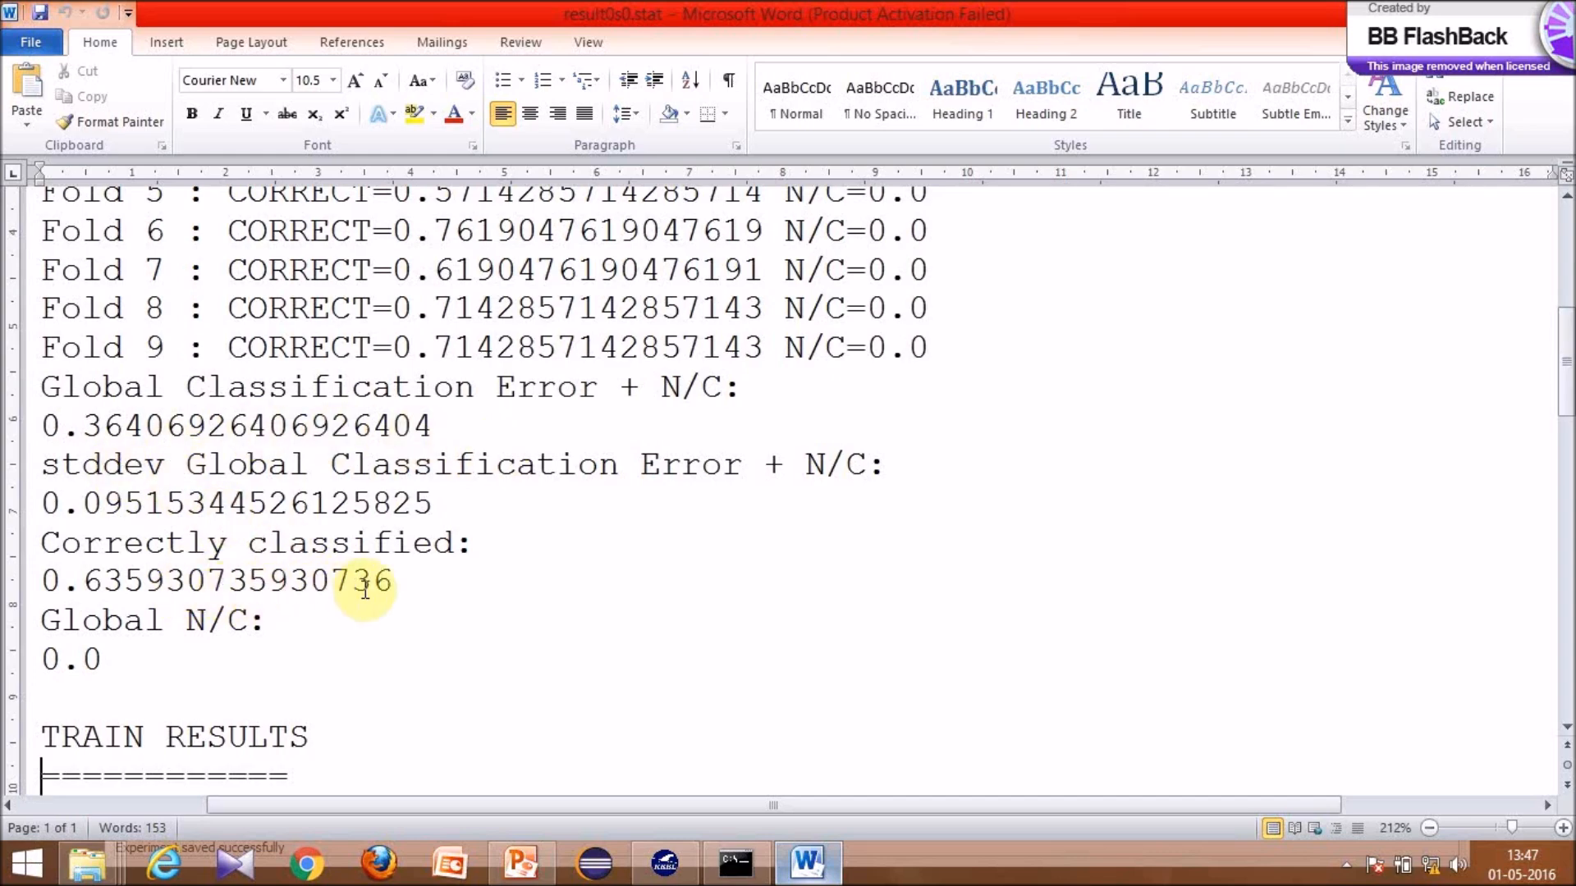
- Examine the train results of each fold and their global classification figures, and close the Word document
key(Down)
key(Down)
key(Down)
key(Down)
key(Down)
key(Down)
key(Down)
key(Down)
key(Down)
key(Down)
key(Down)
key(Down)
key(Down)
key(Down)
key(Down)
key(Down)
key(Down)
key(Down)
key(Down)
key(Down)
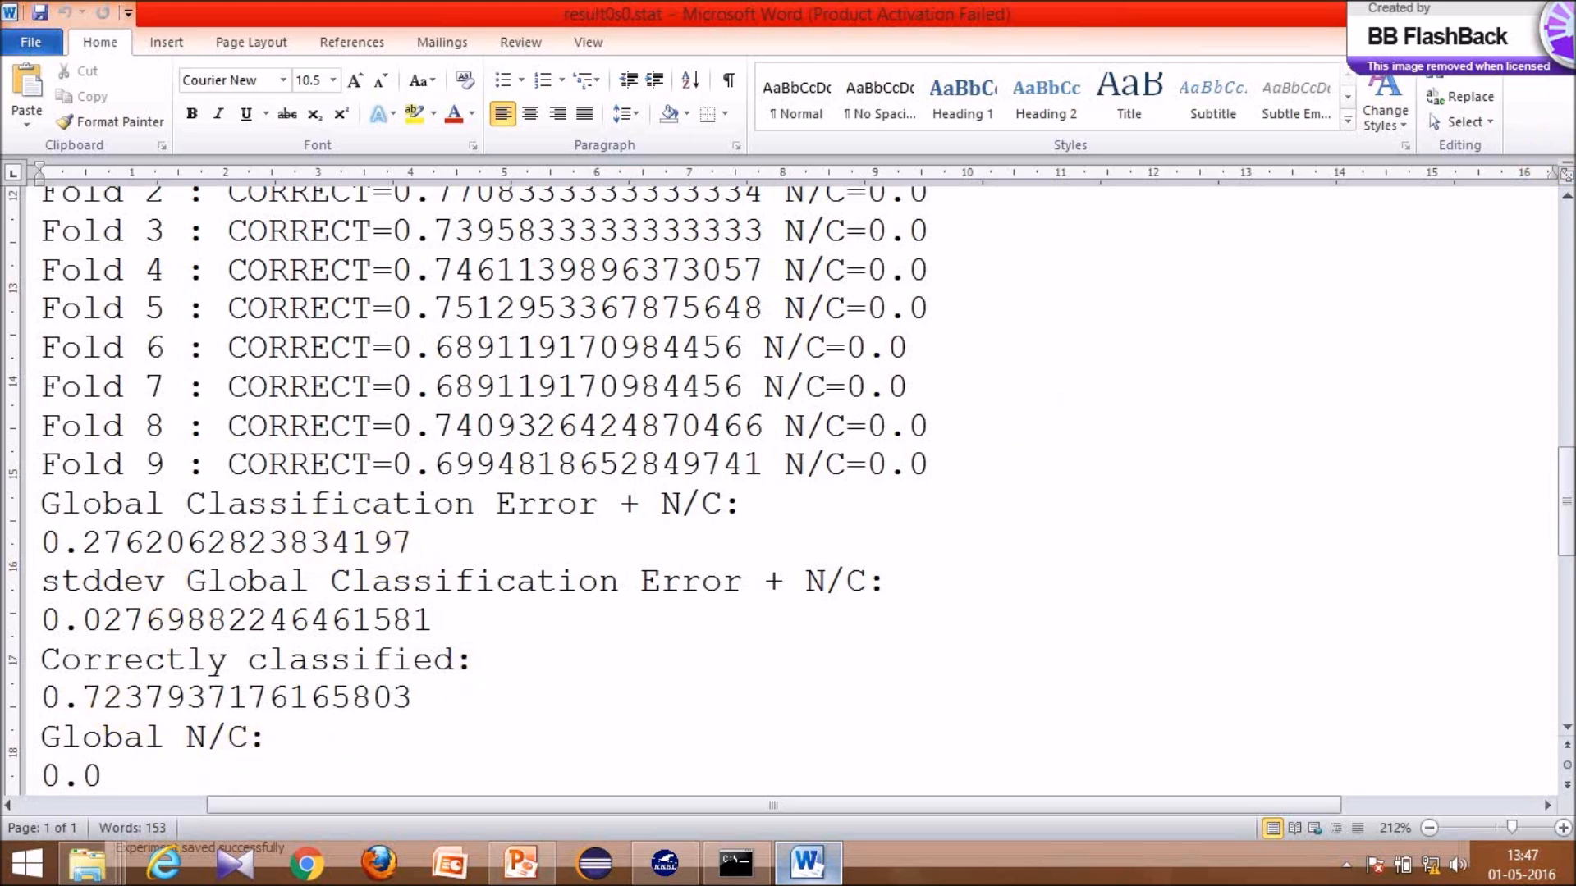
click(1550, 11)
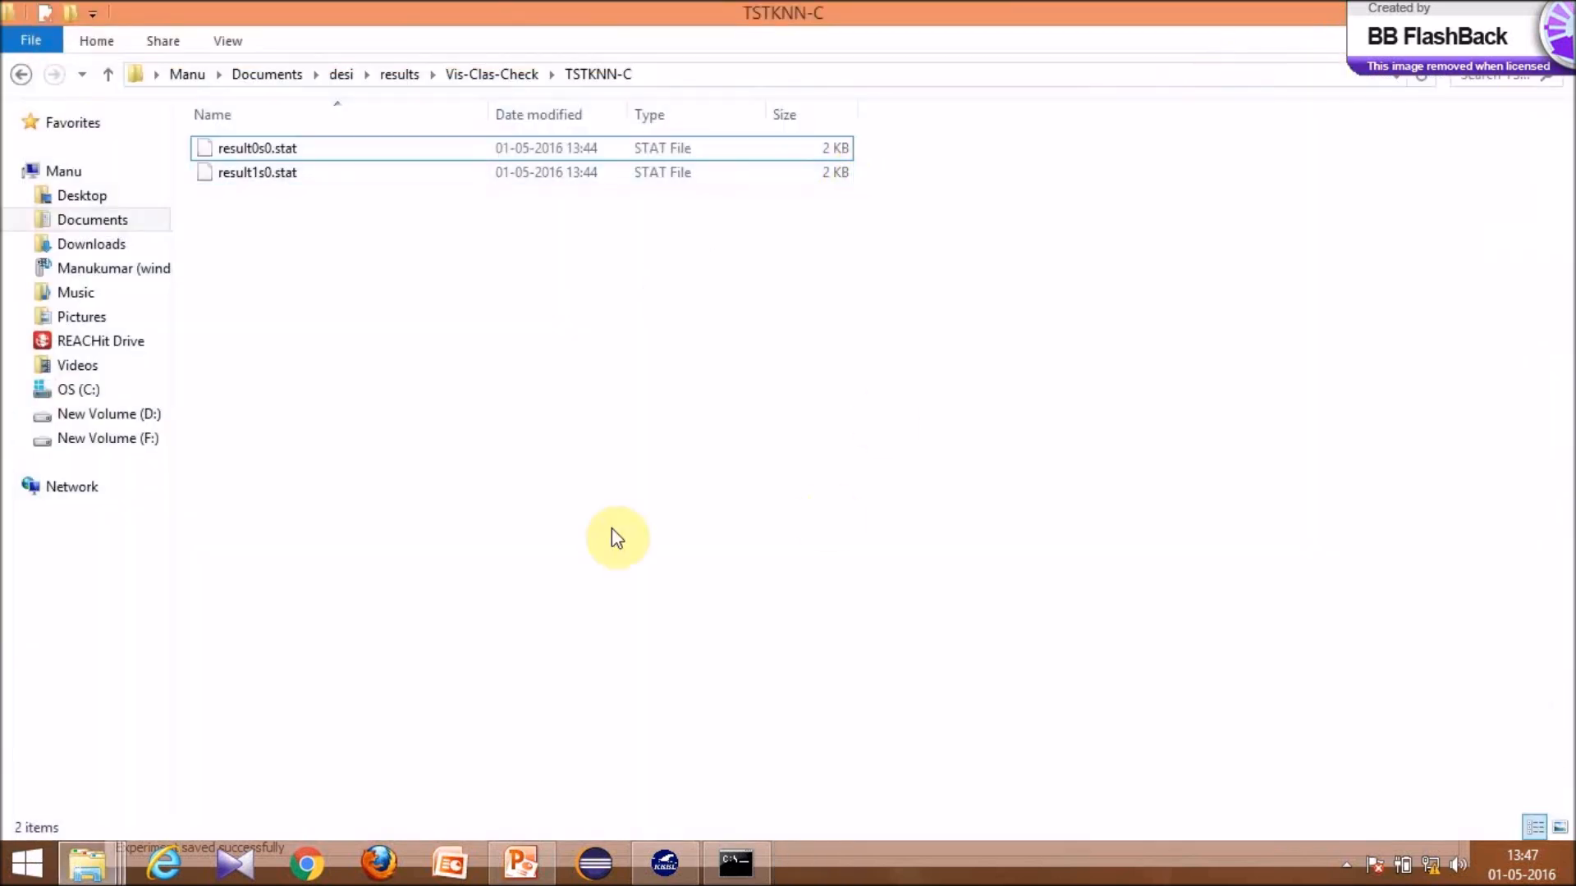
- Go back from the Vis-Clas-Check results through the desi folder to its scripts folder
click(22, 76)
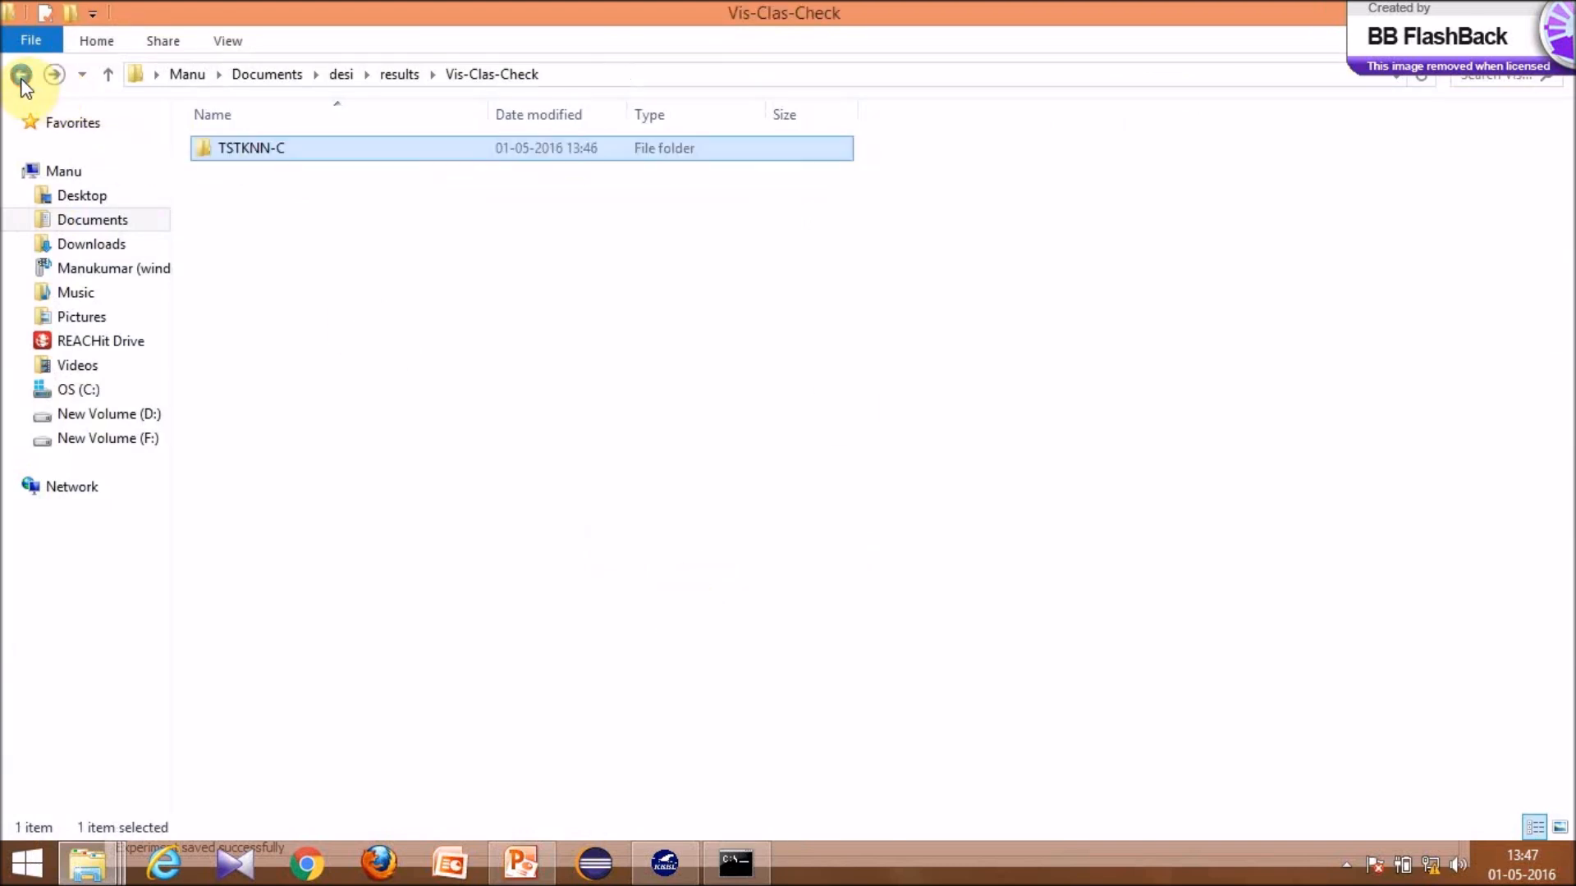
click(25, 76)
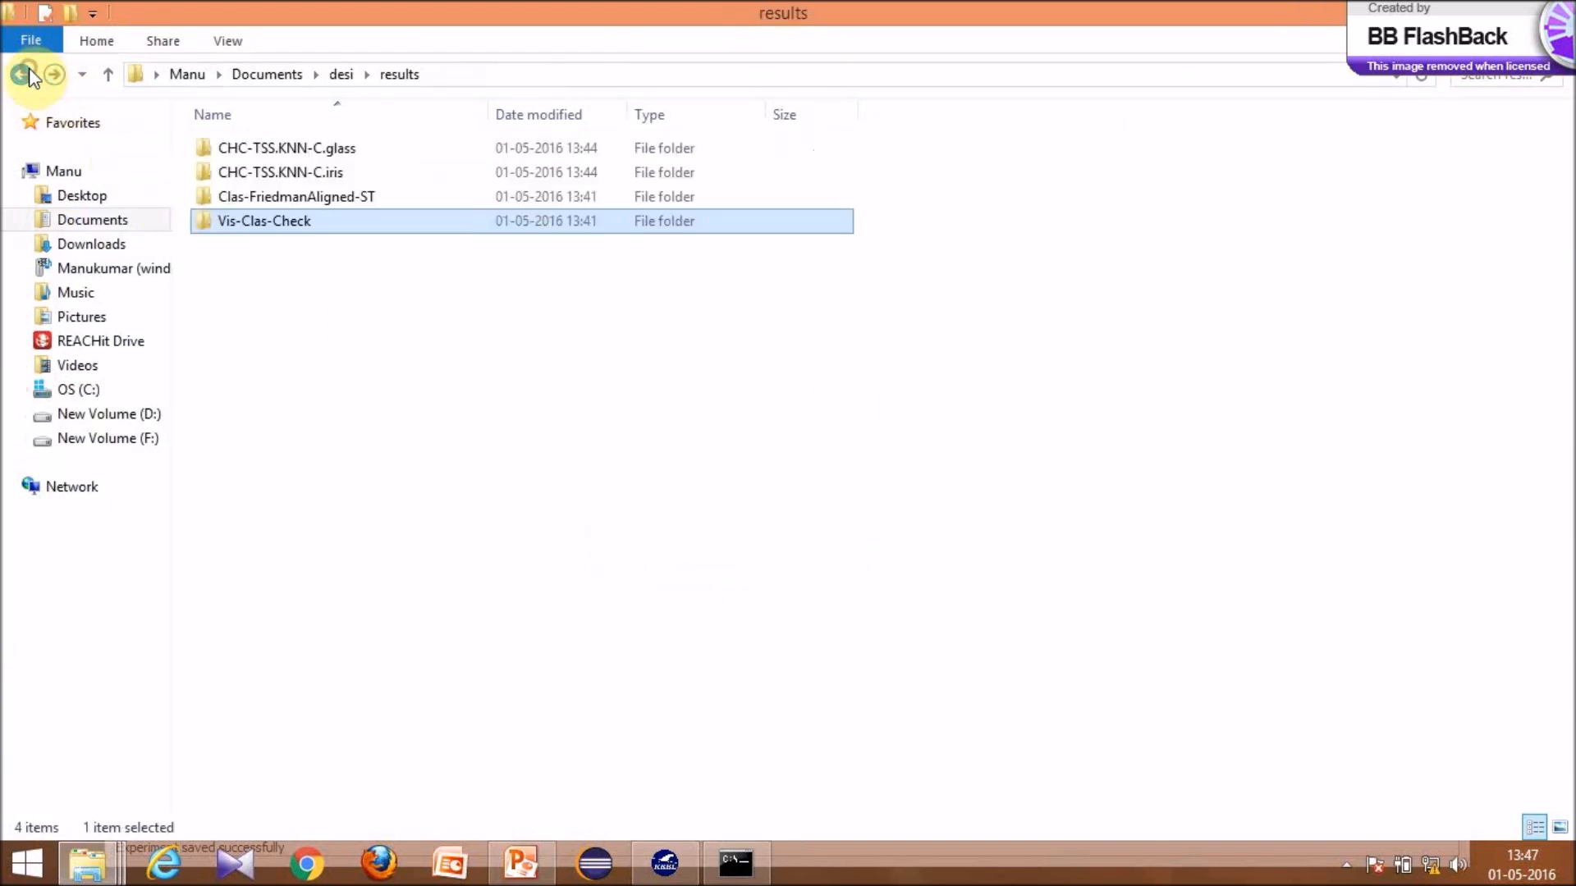
click(21, 76)
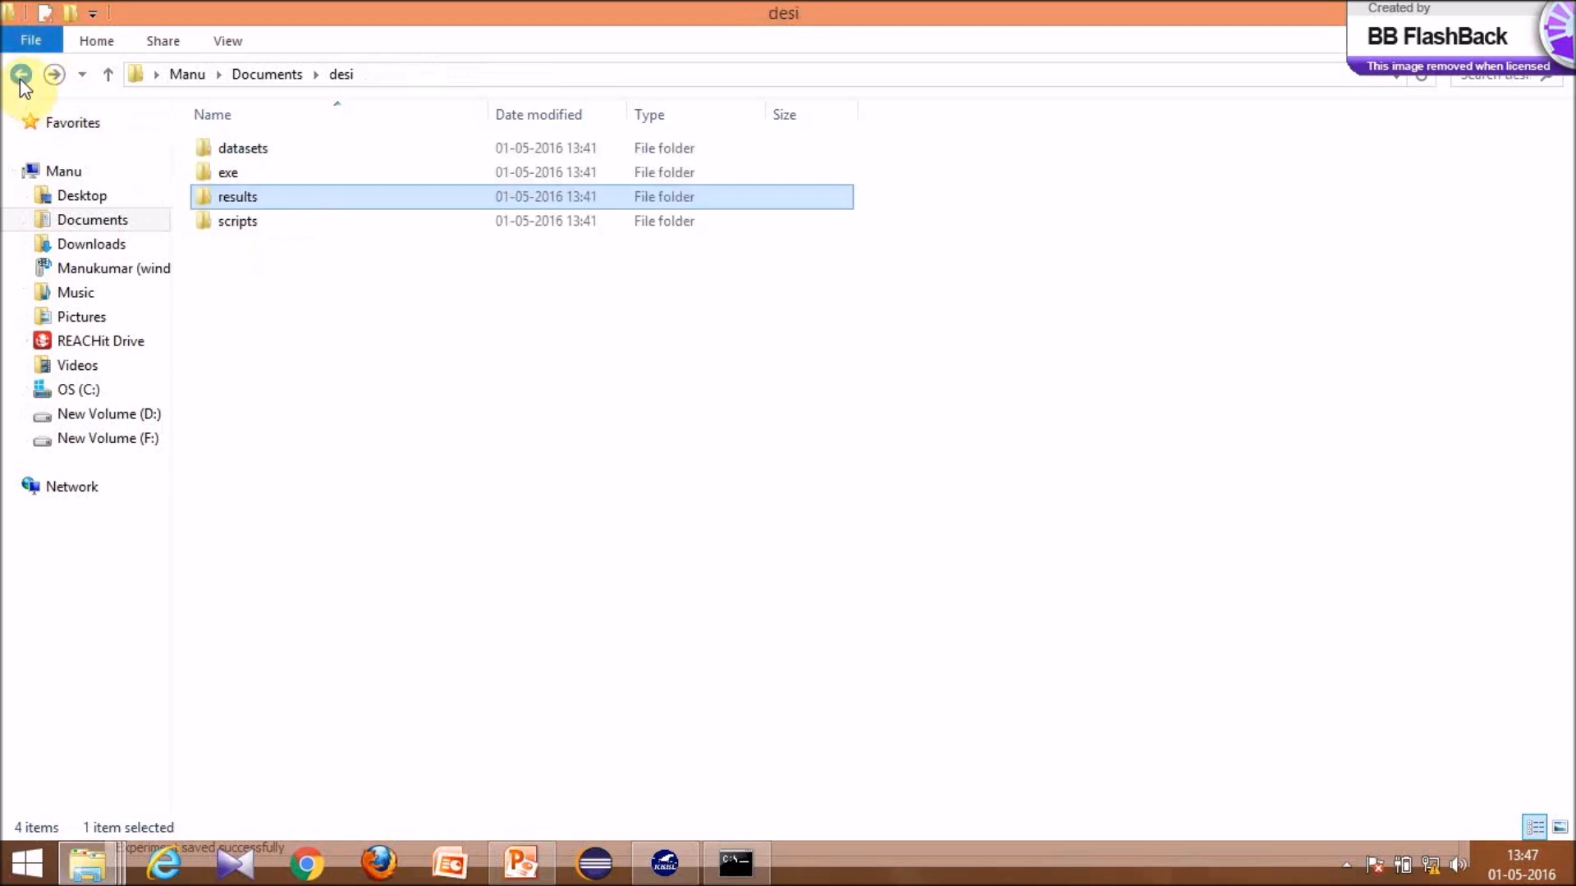
click(19, 77)
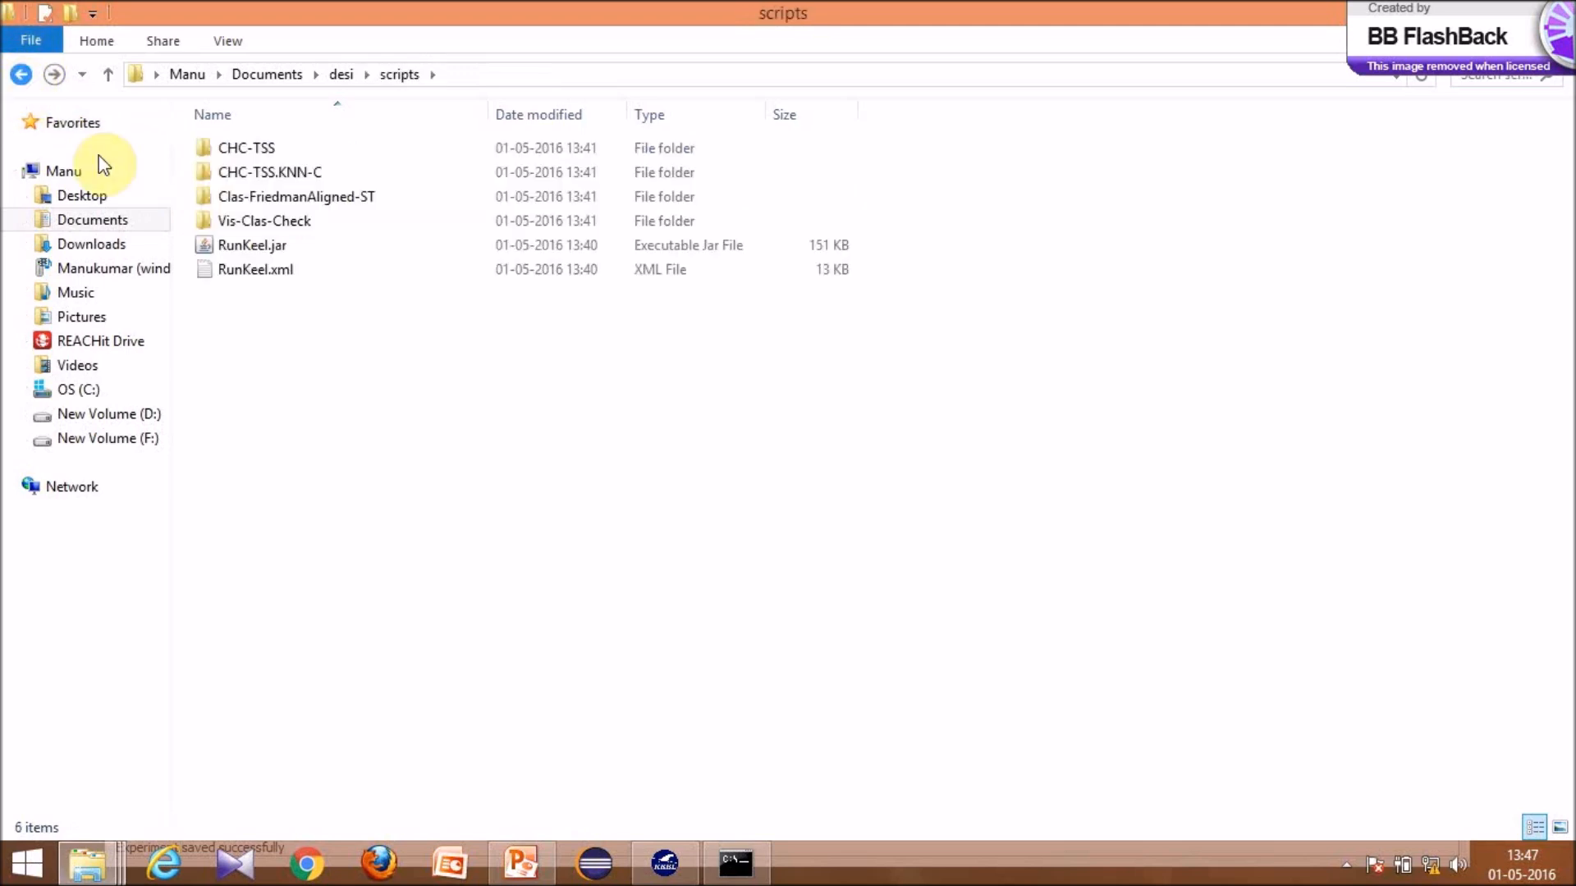
click(41, 76)
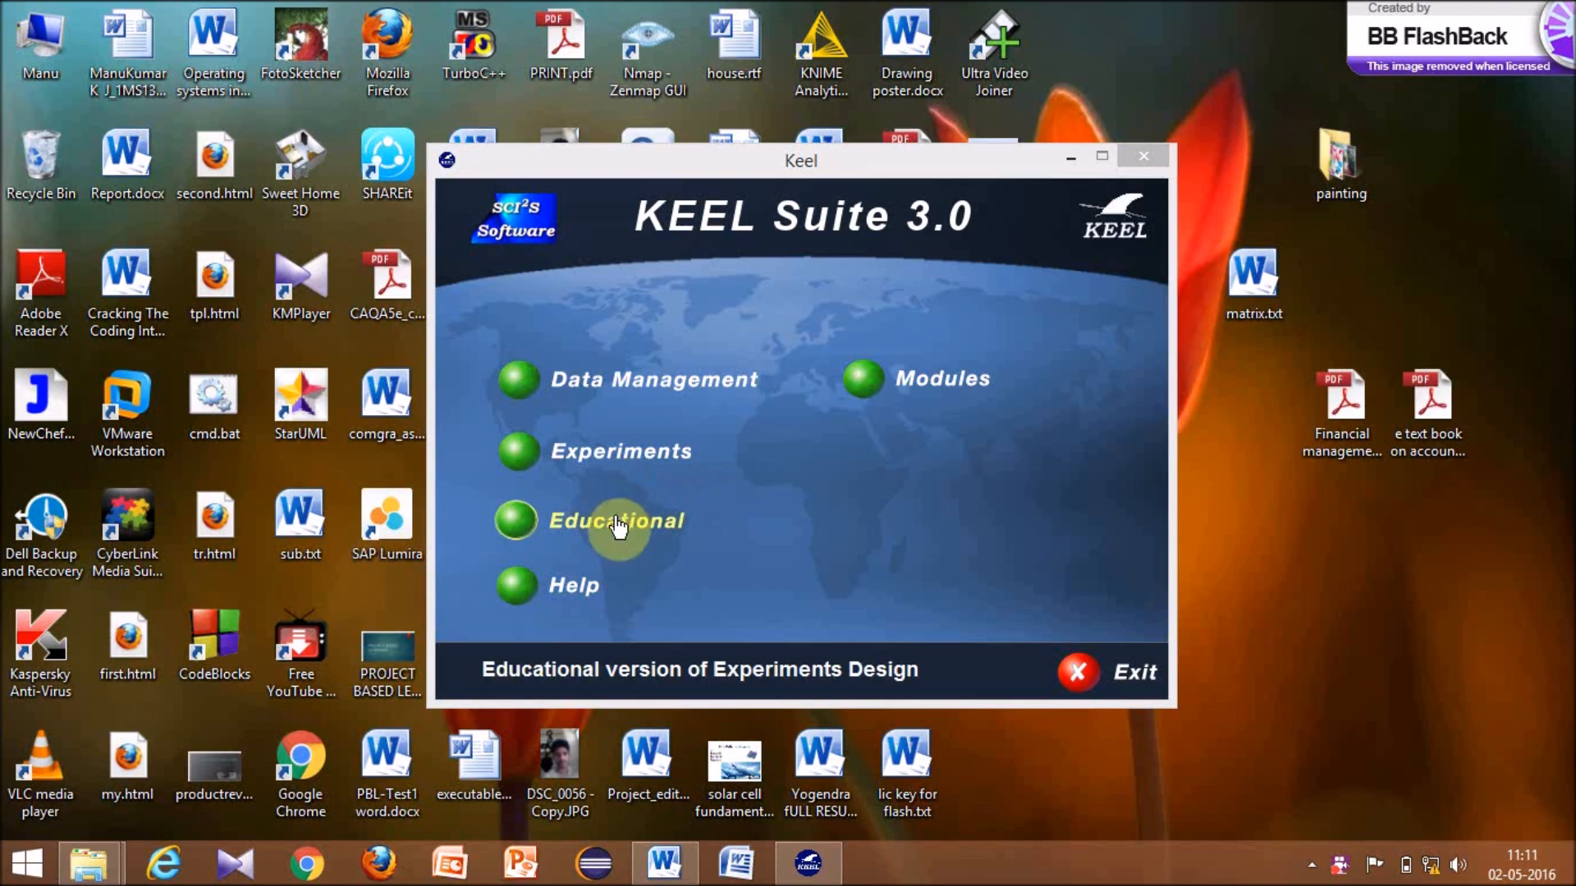
- Start a classification experiment in KEEL's Educational module and place a data node containing the Glass and Iris datasets
click(641, 513)
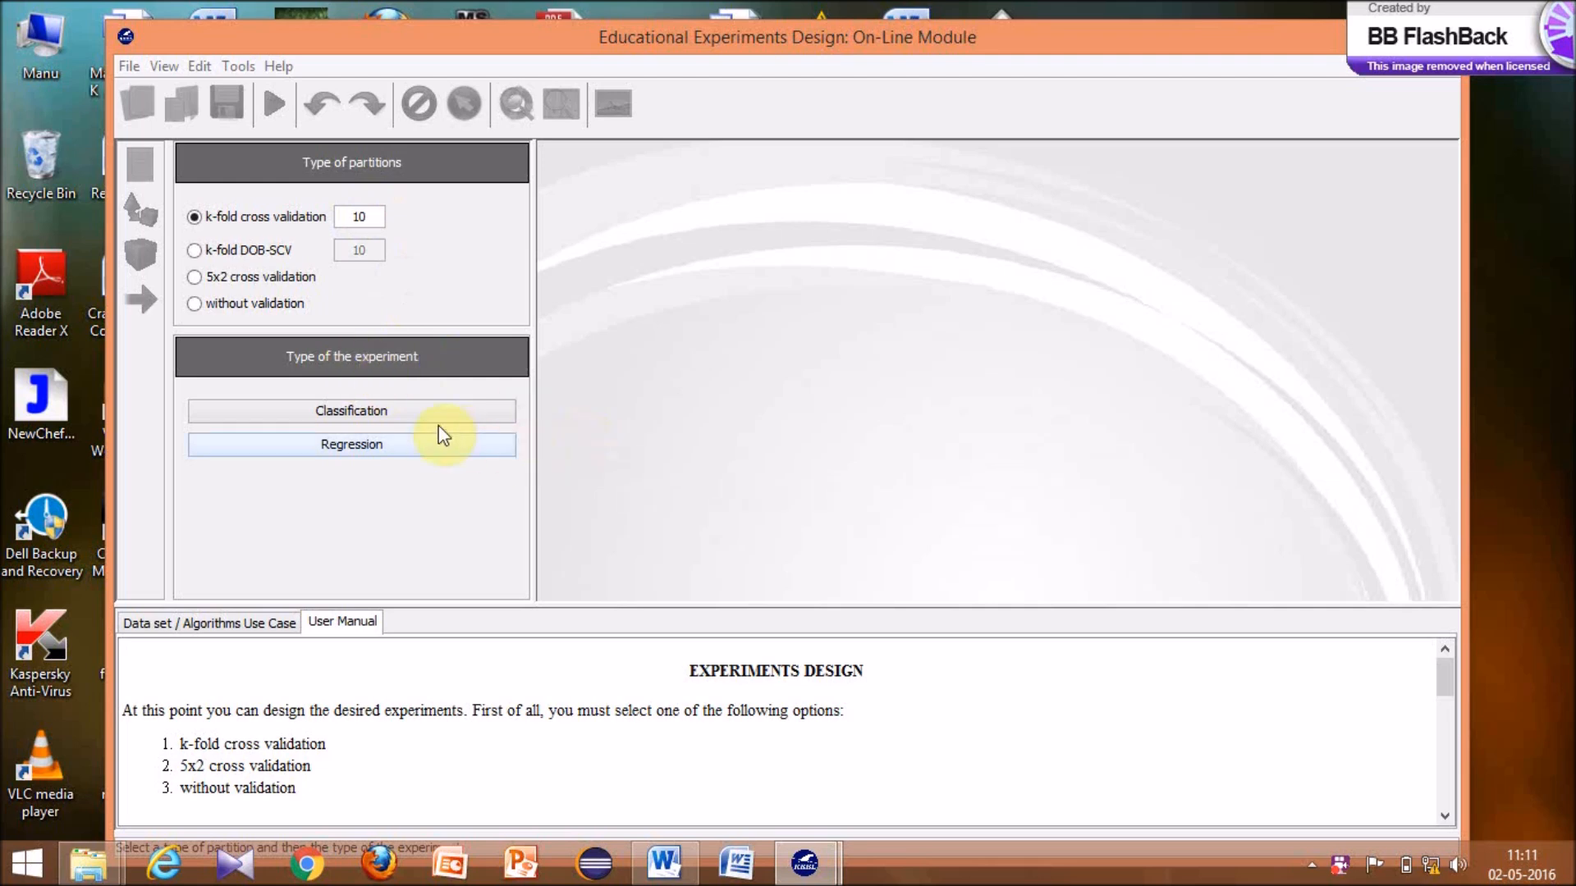
click(407, 412)
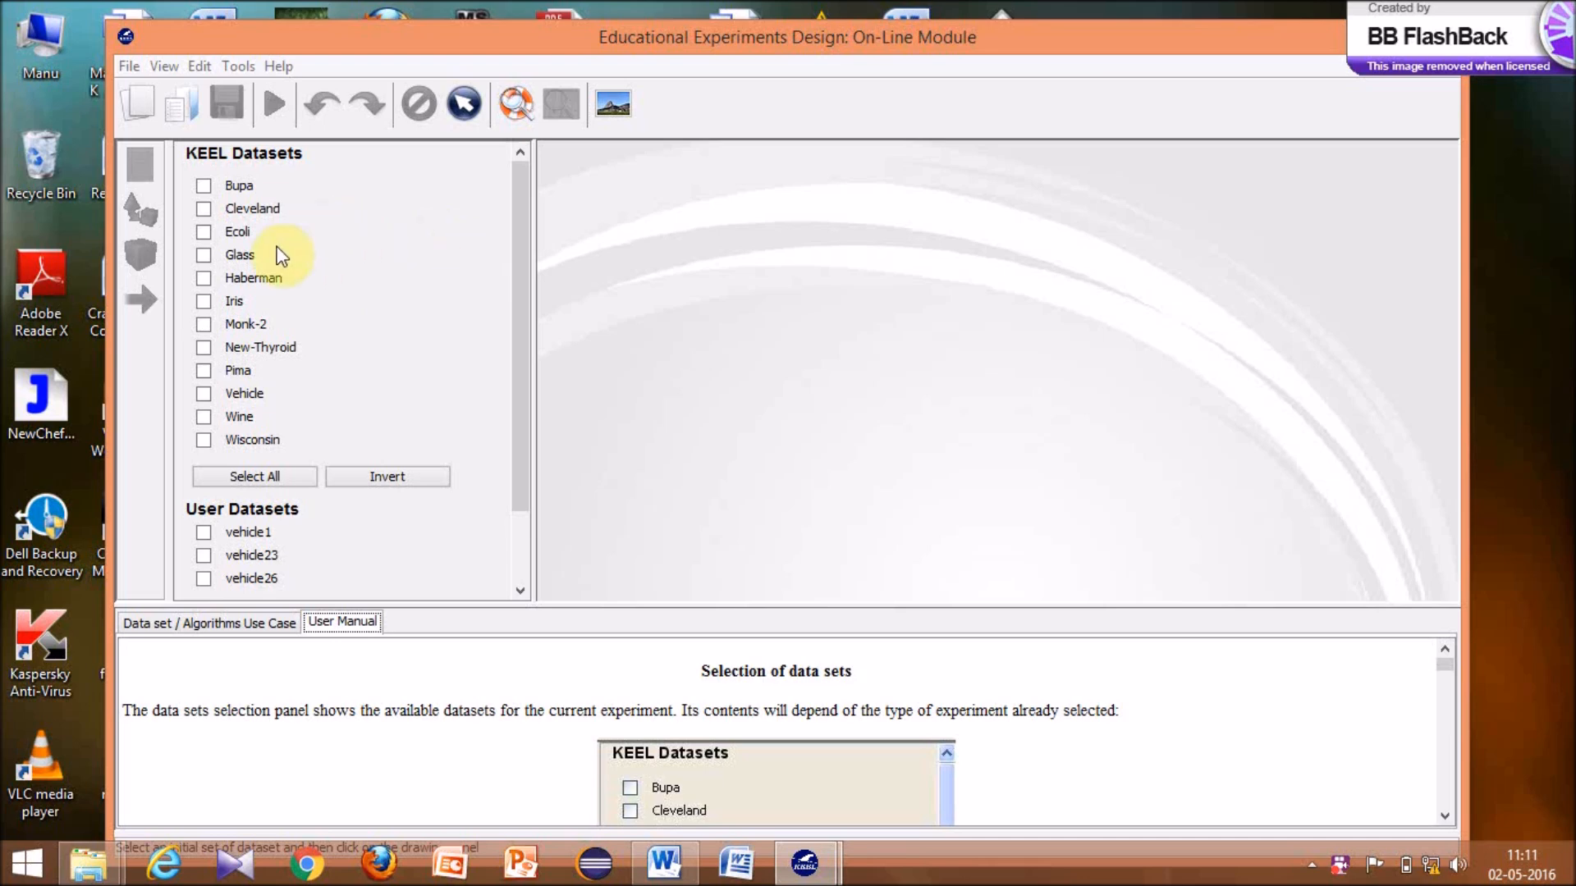
click(203, 256)
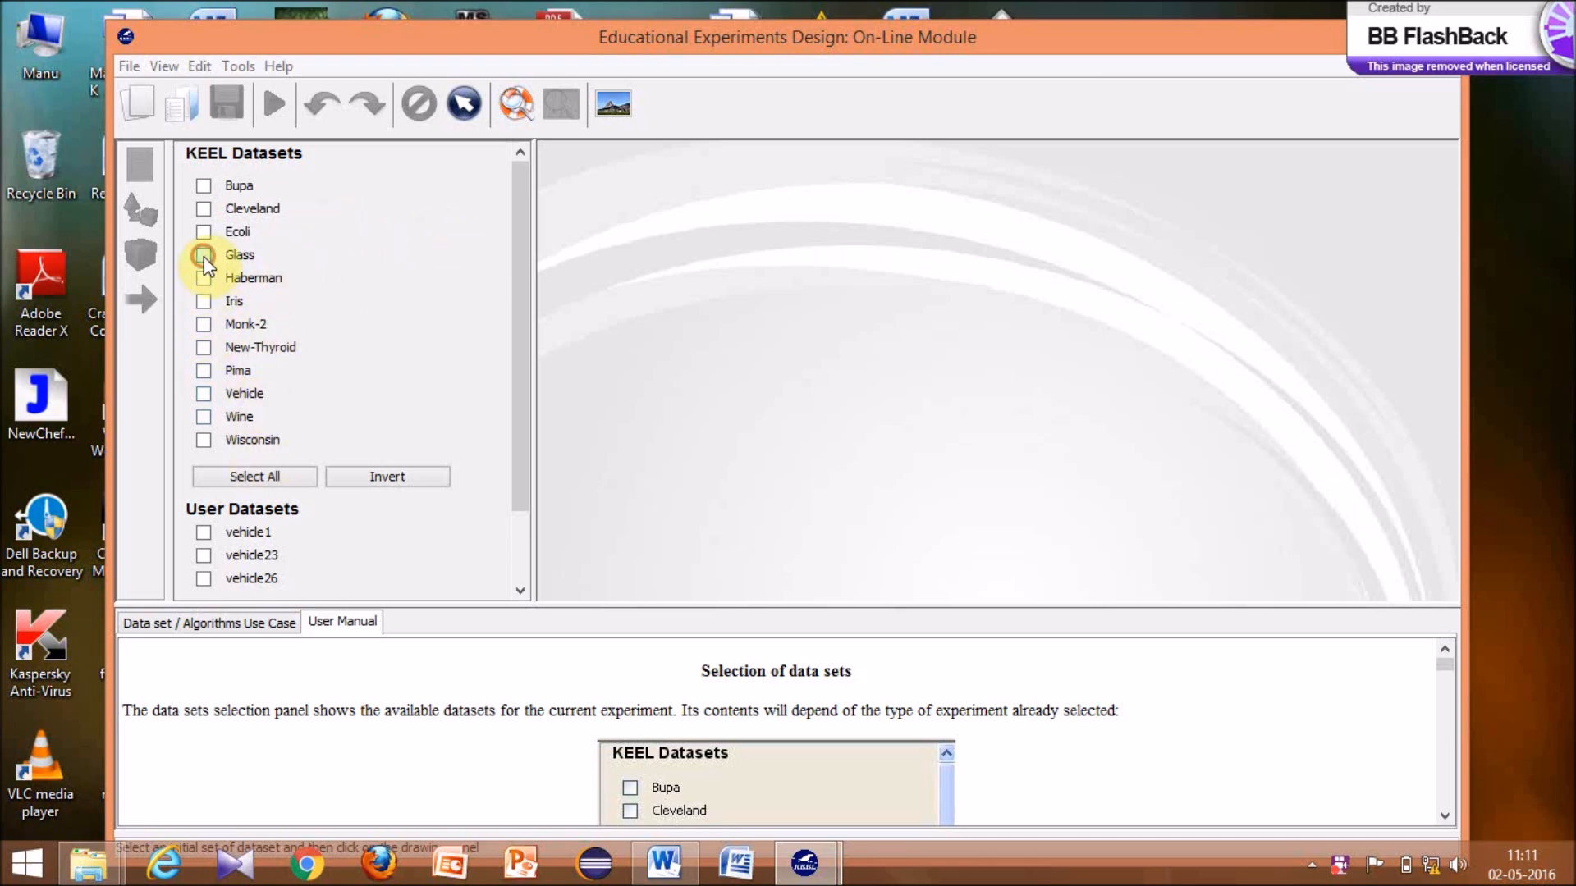
click(203, 301)
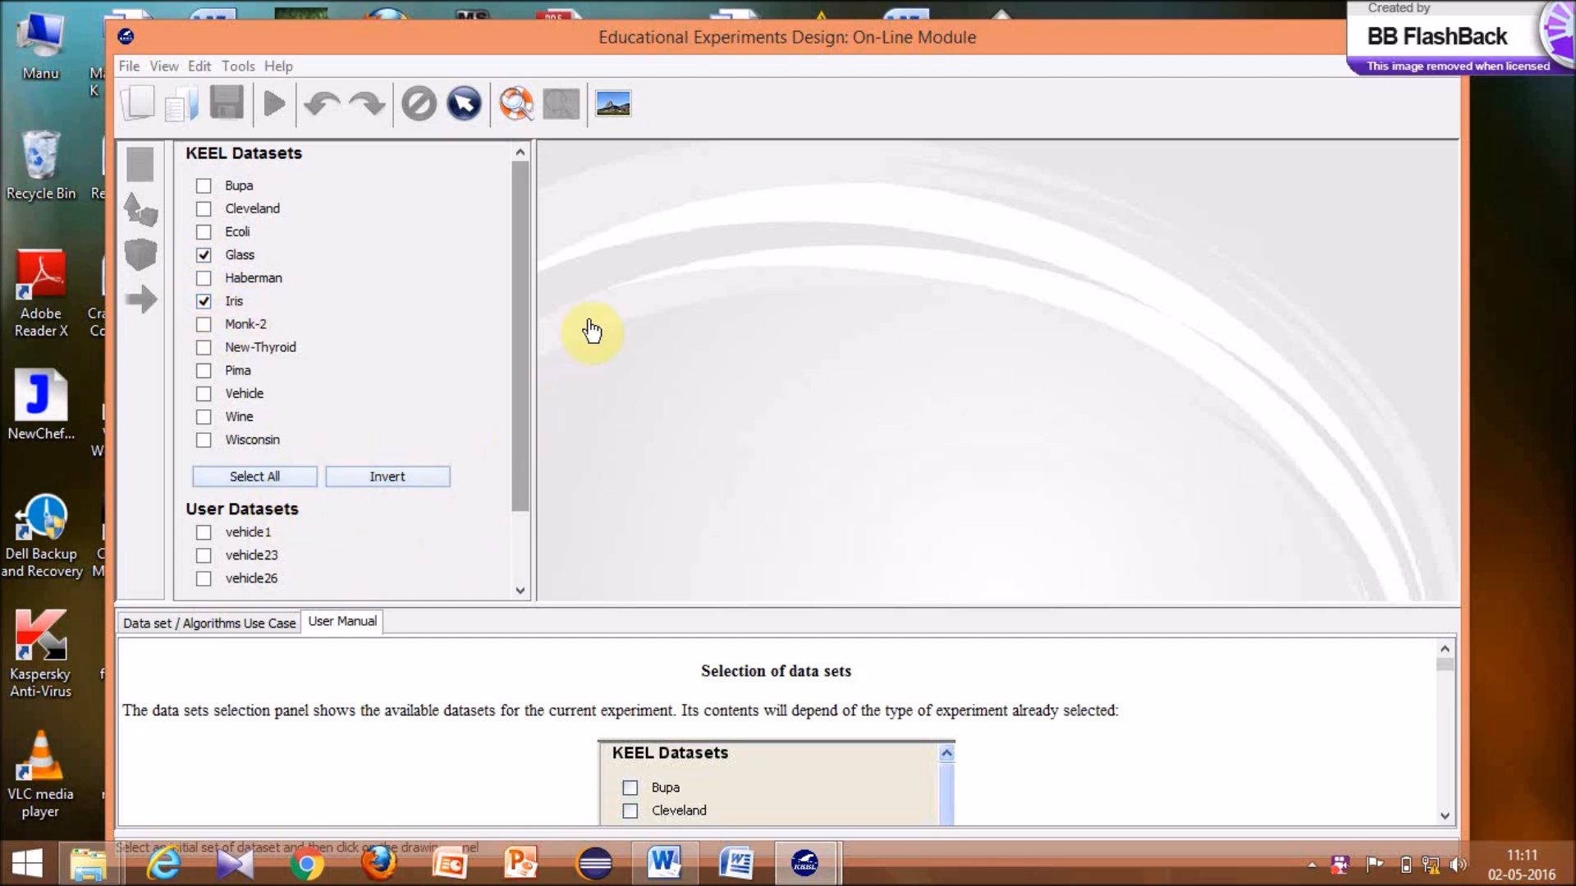
click(639, 284)
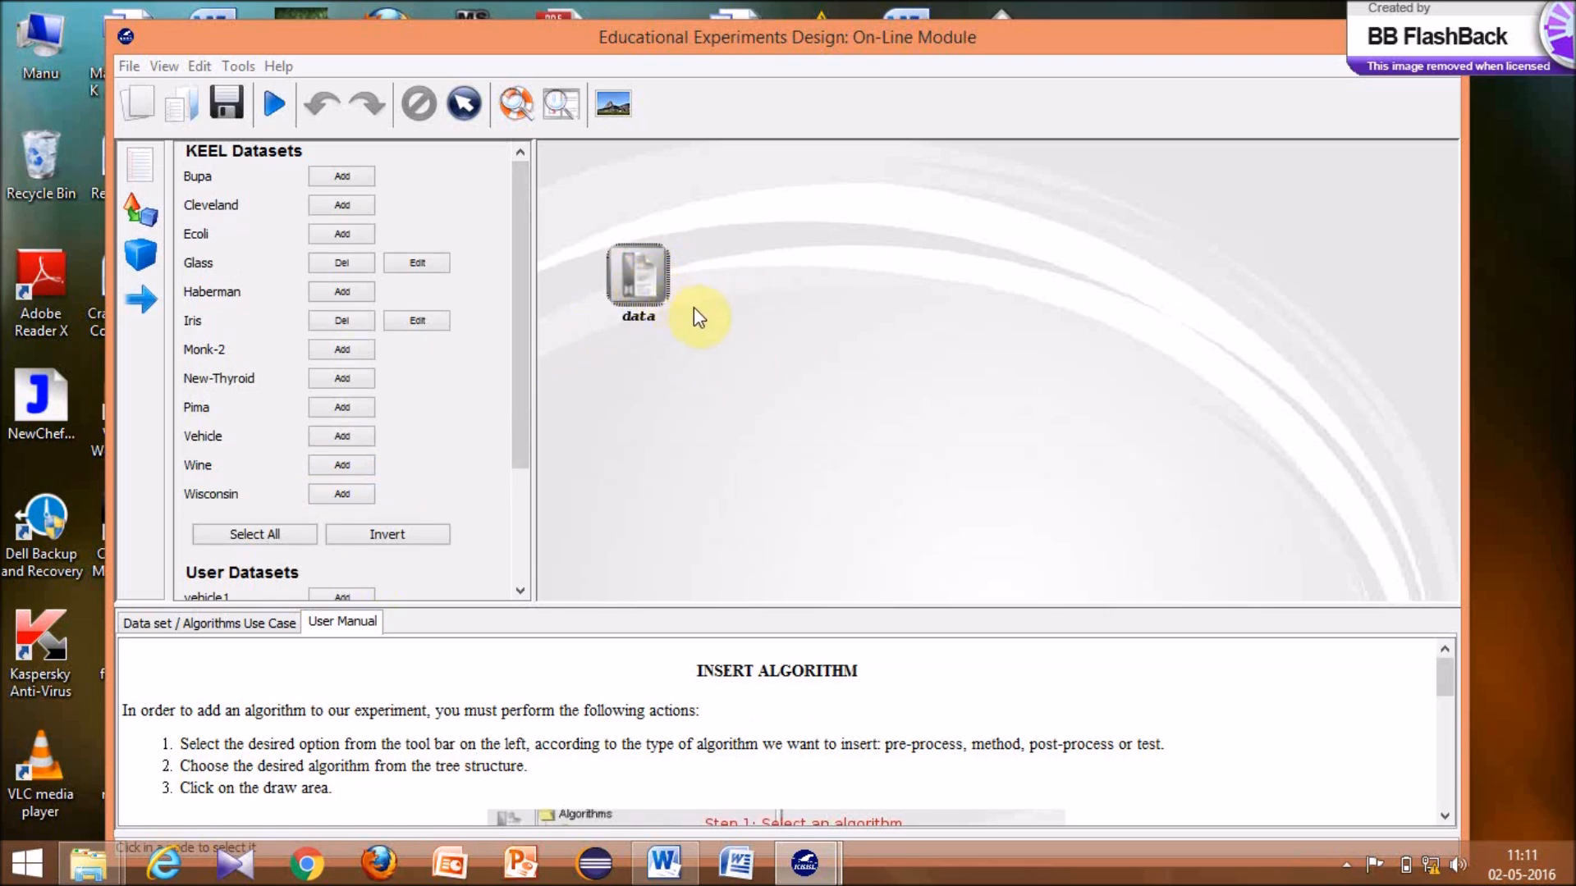
- Add the ENN-TSS preprocessing algorithm from Training Set Selection to the experiment, beside the data node
click(150, 221)
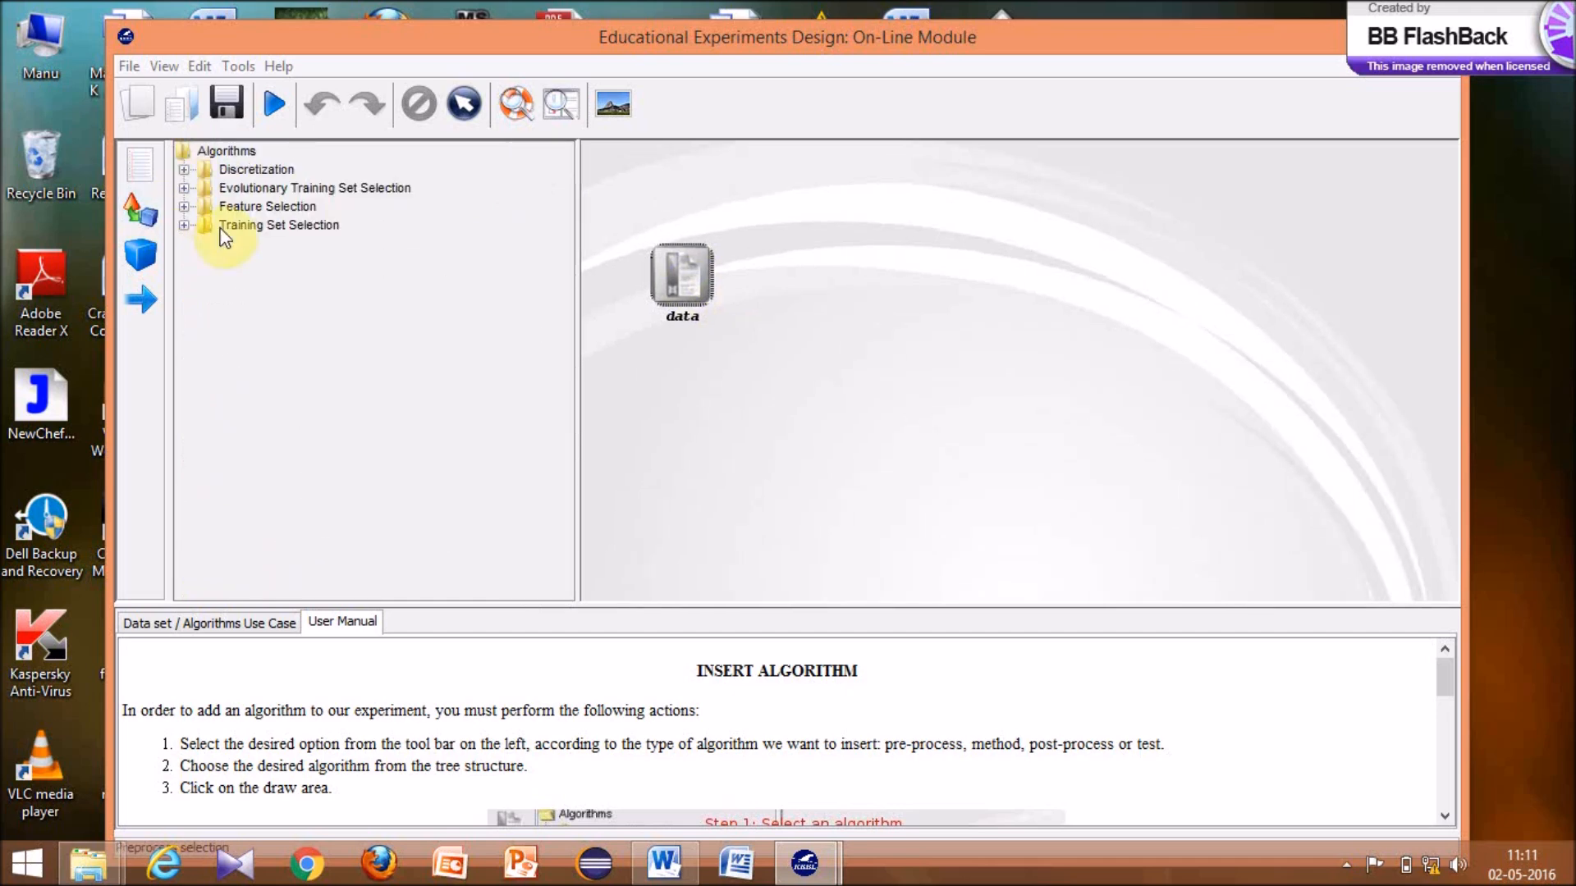
click(185, 225)
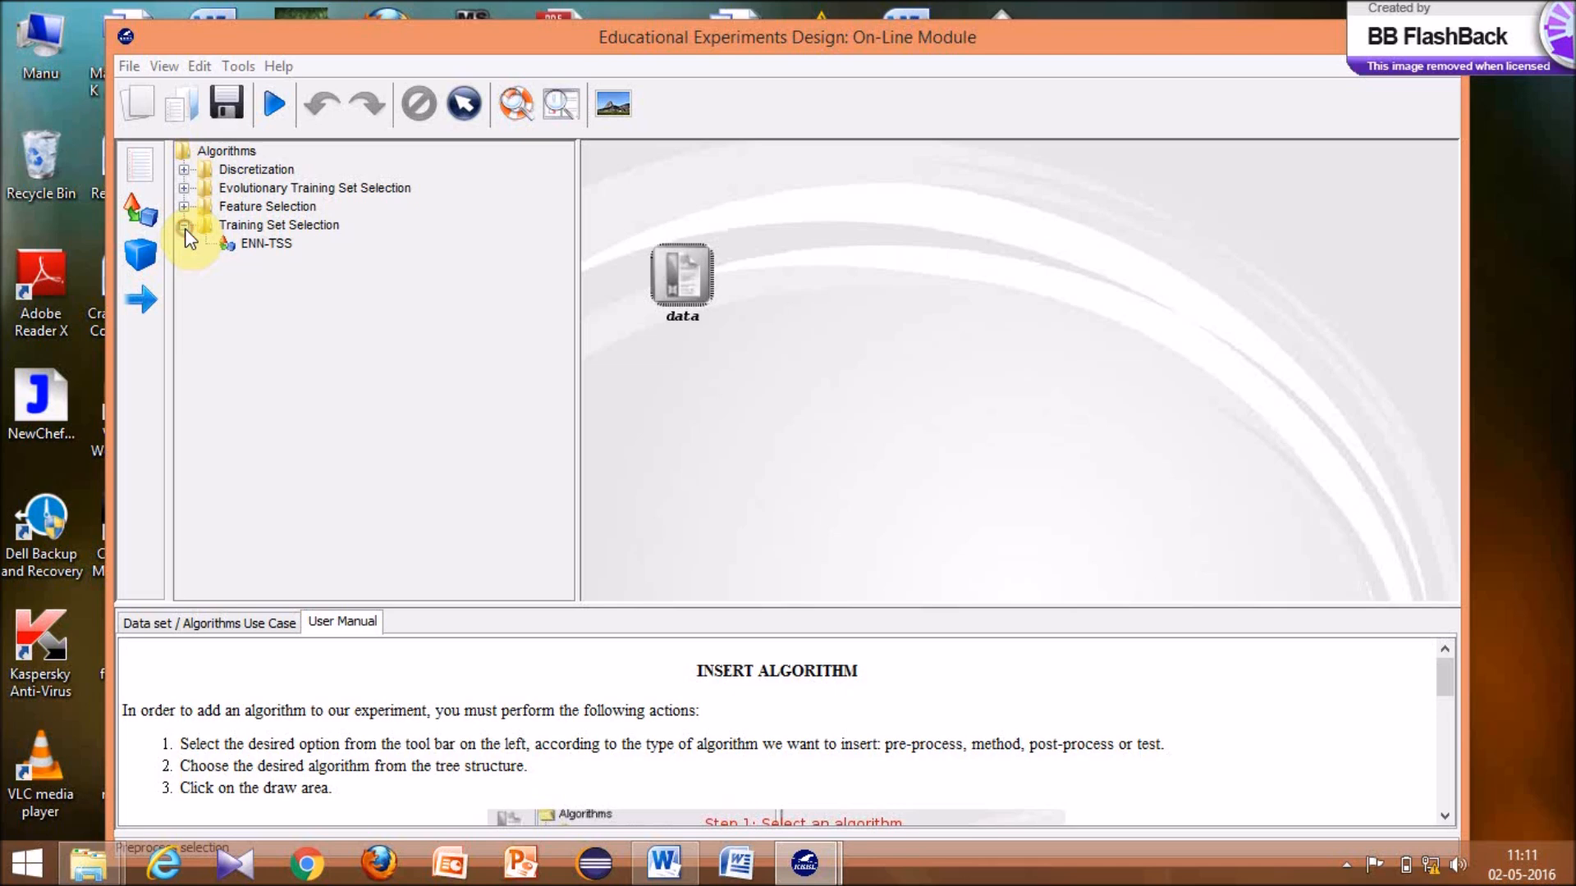
click(266, 243)
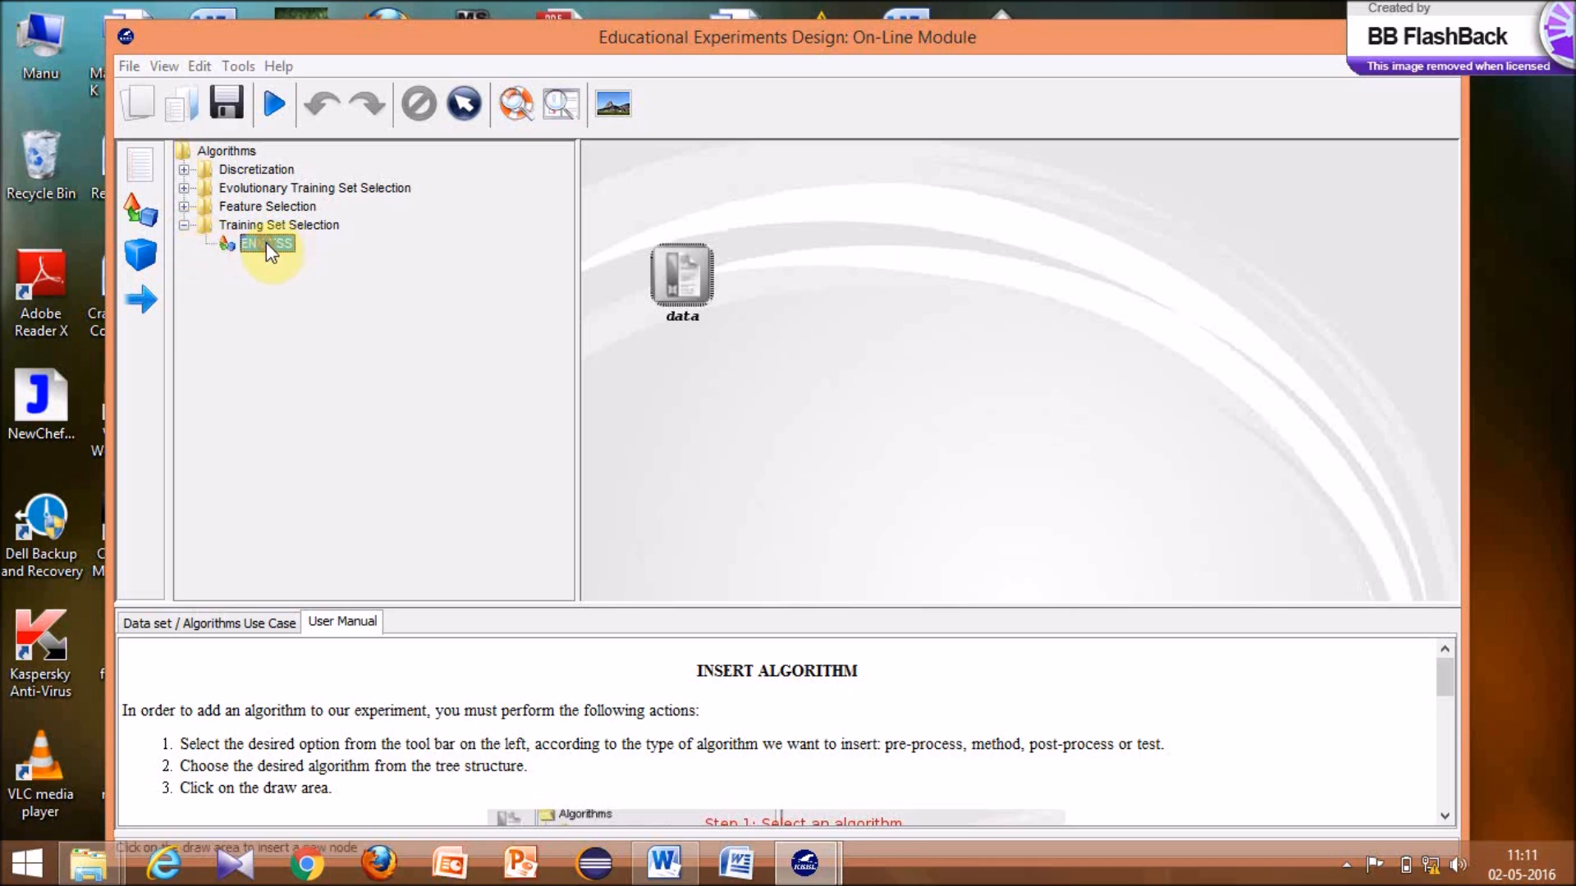
click(846, 283)
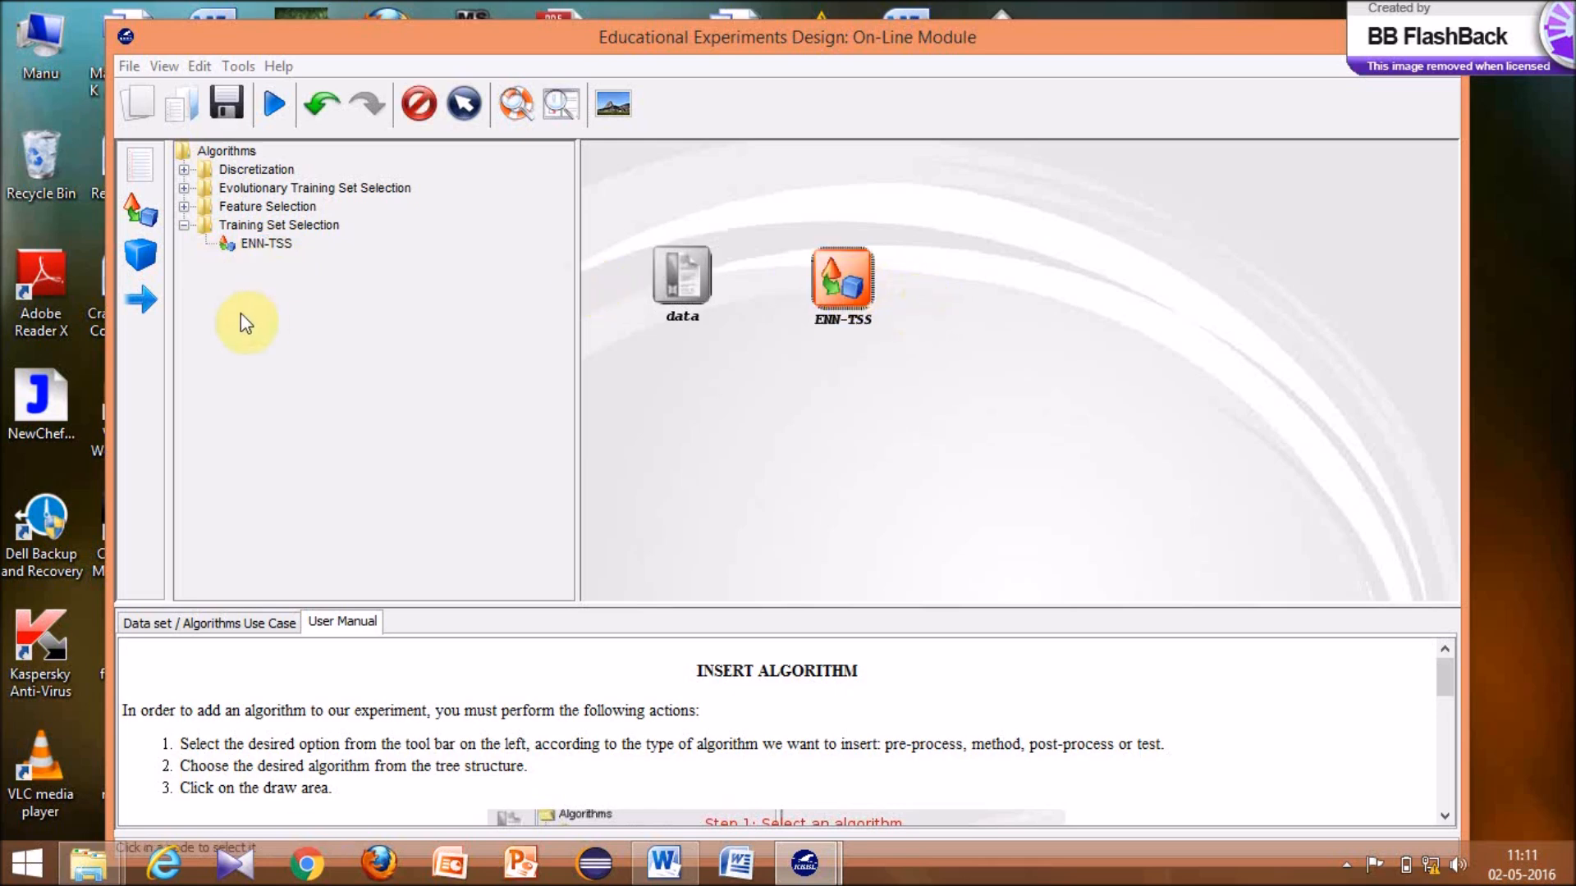
- Add the C45-C decision tree method to the experiment, beside the ENN-TSS node
click(143, 254)
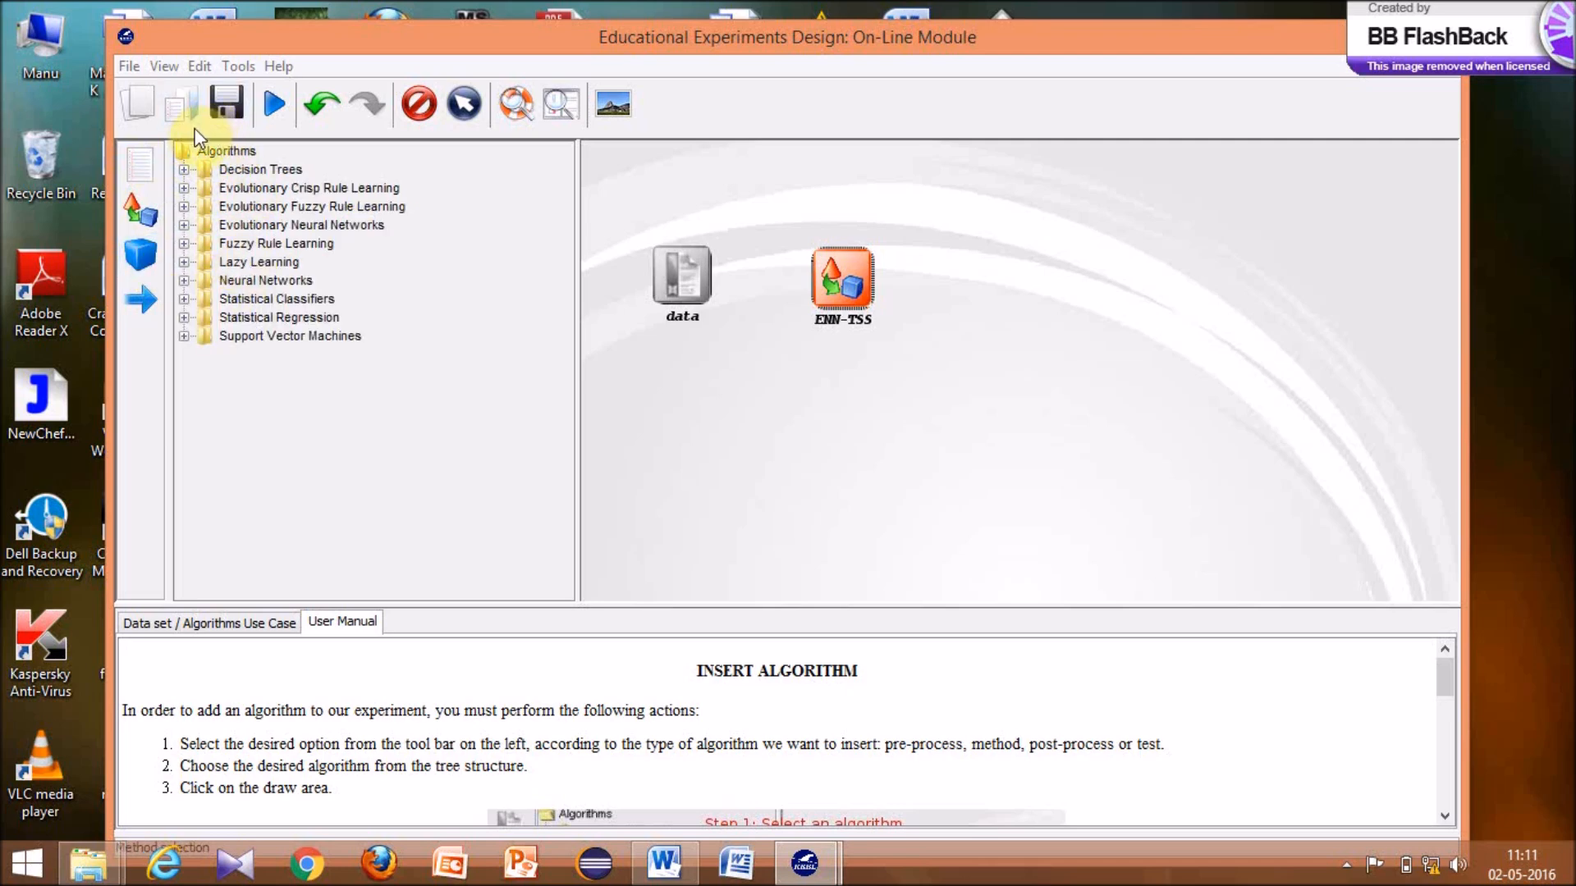
click(179, 169)
click(179, 169)
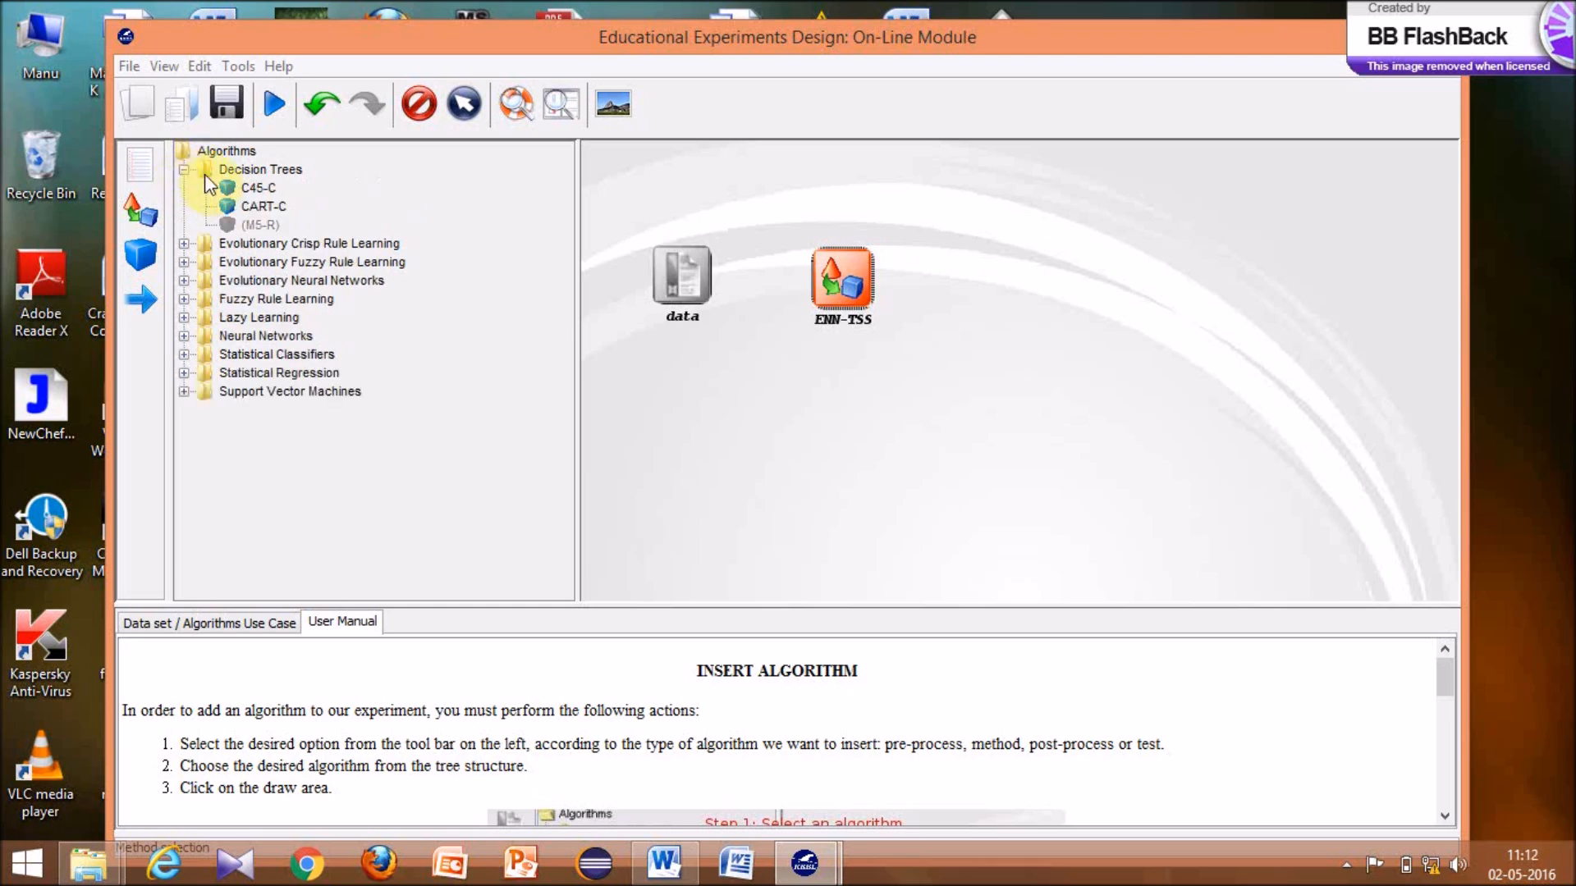
click(250, 186)
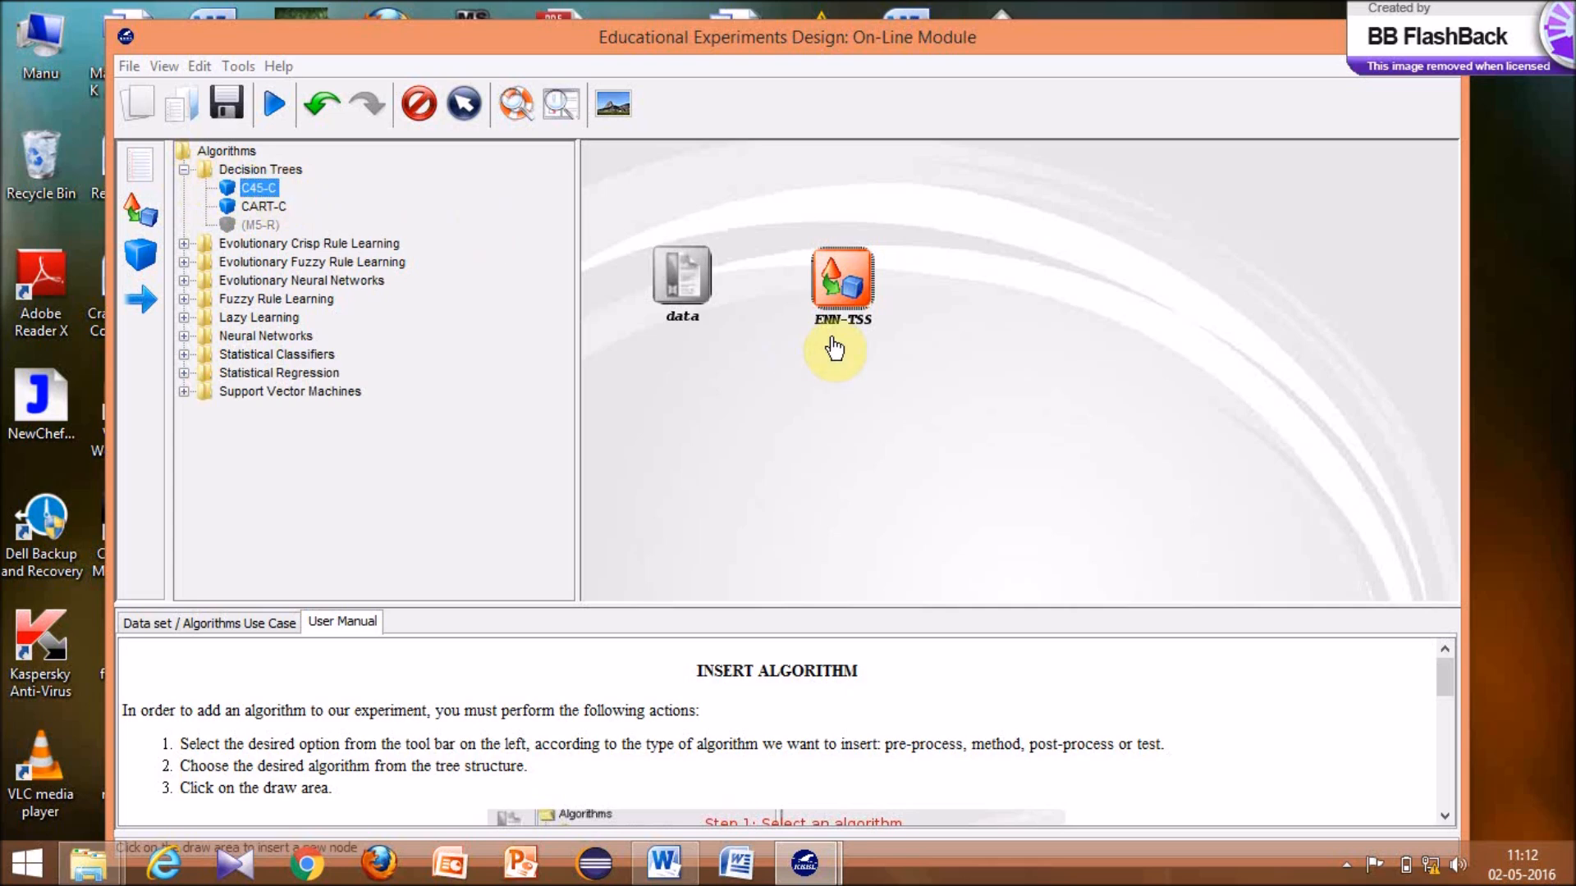
click(1018, 276)
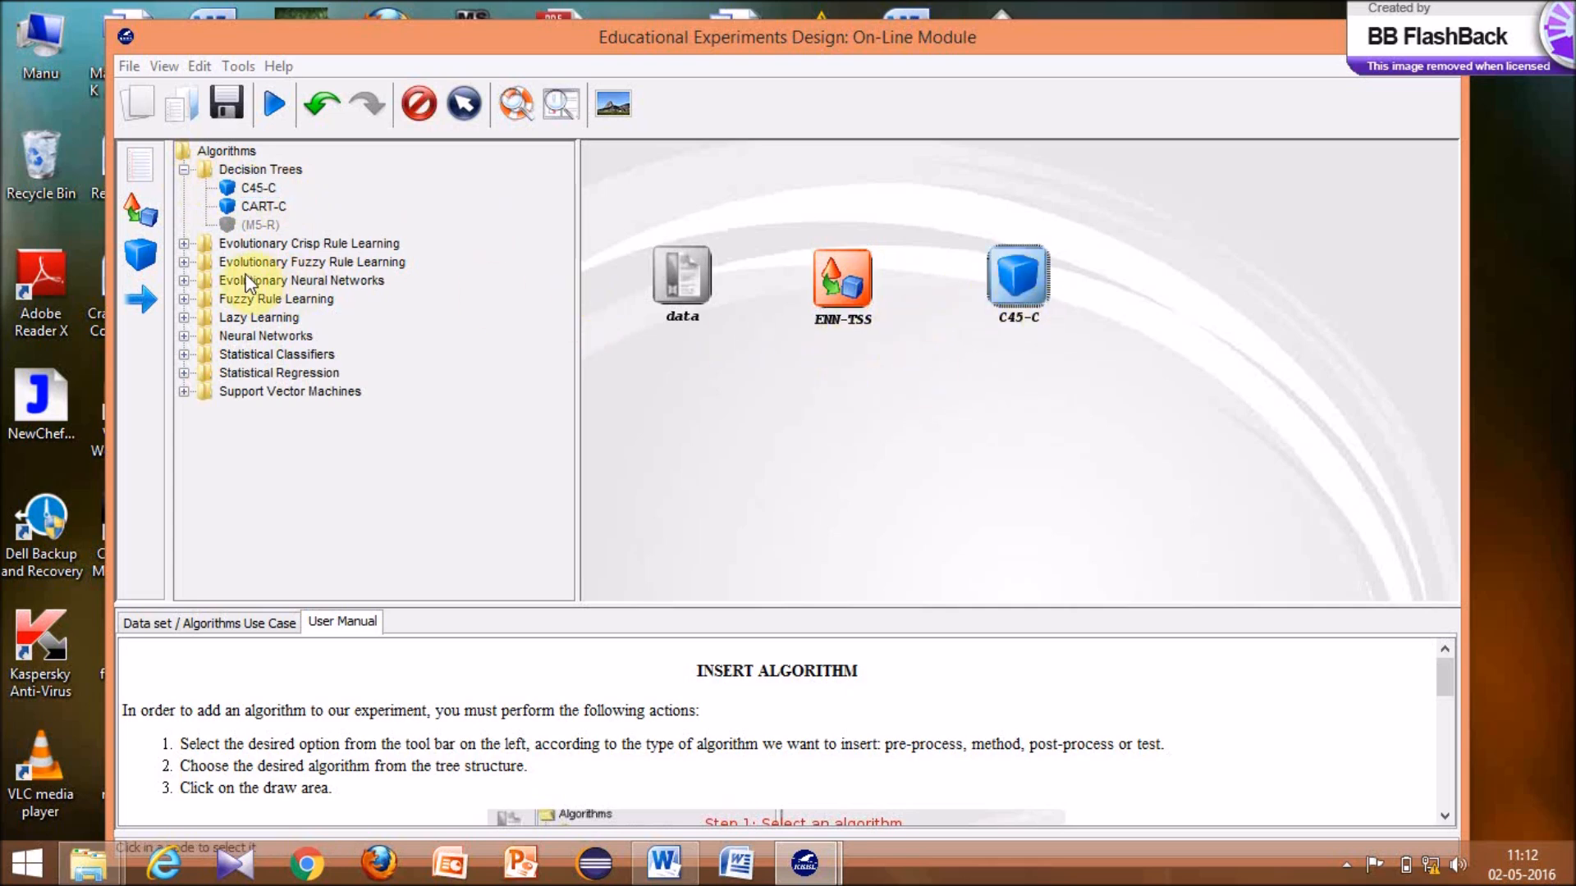
- Connect the data node to ENN-TSS and ENN-TSS to C45-C with dataflow arrows
click(144, 302)
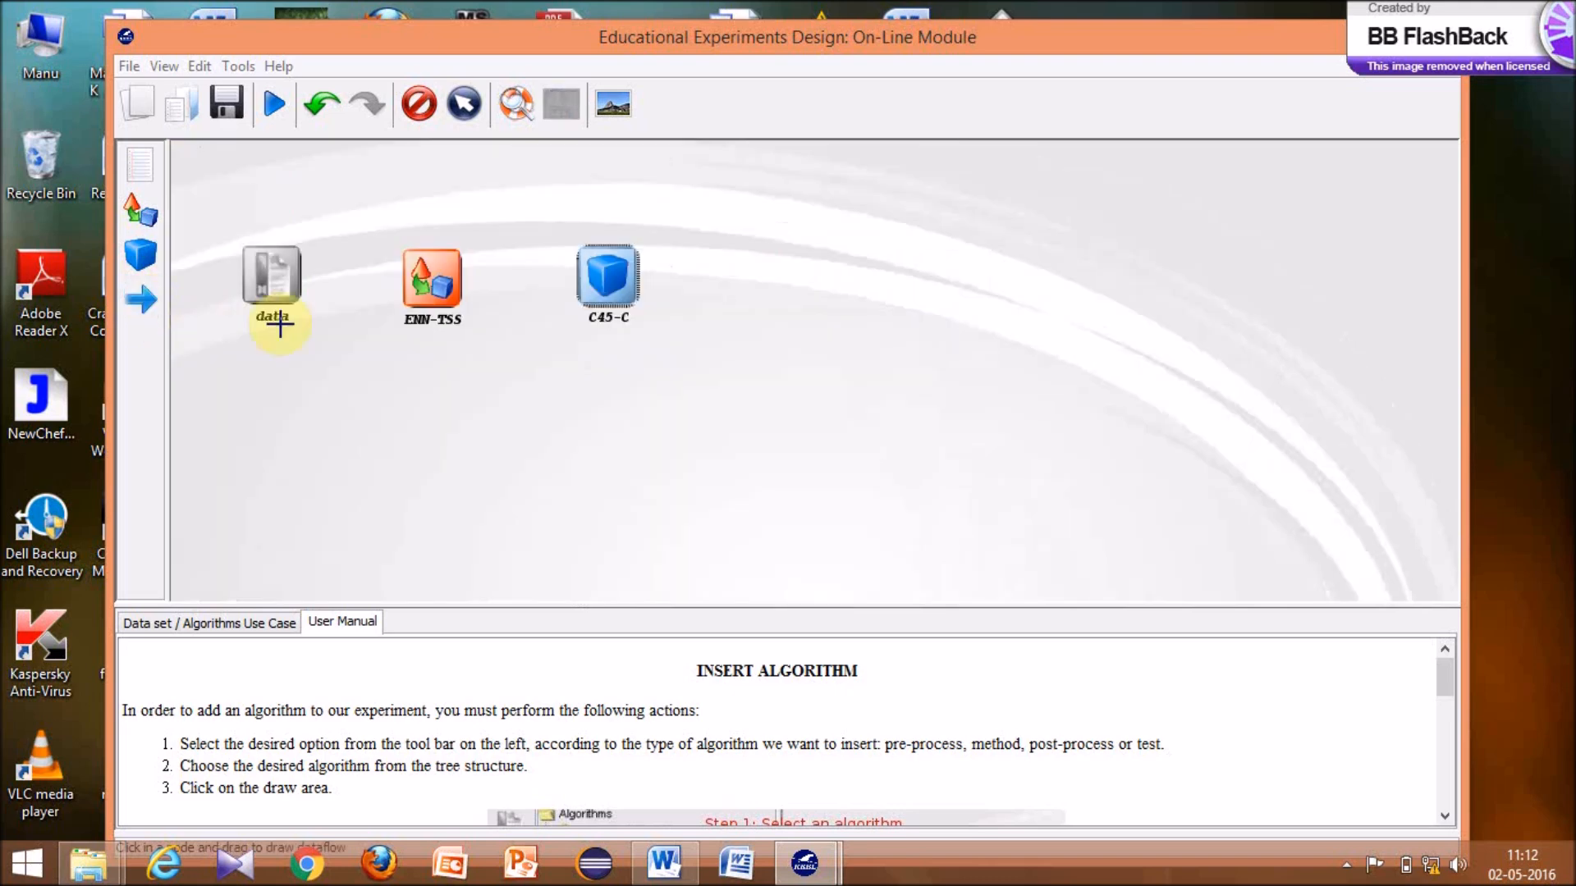
drag(283, 276, 599, 281)
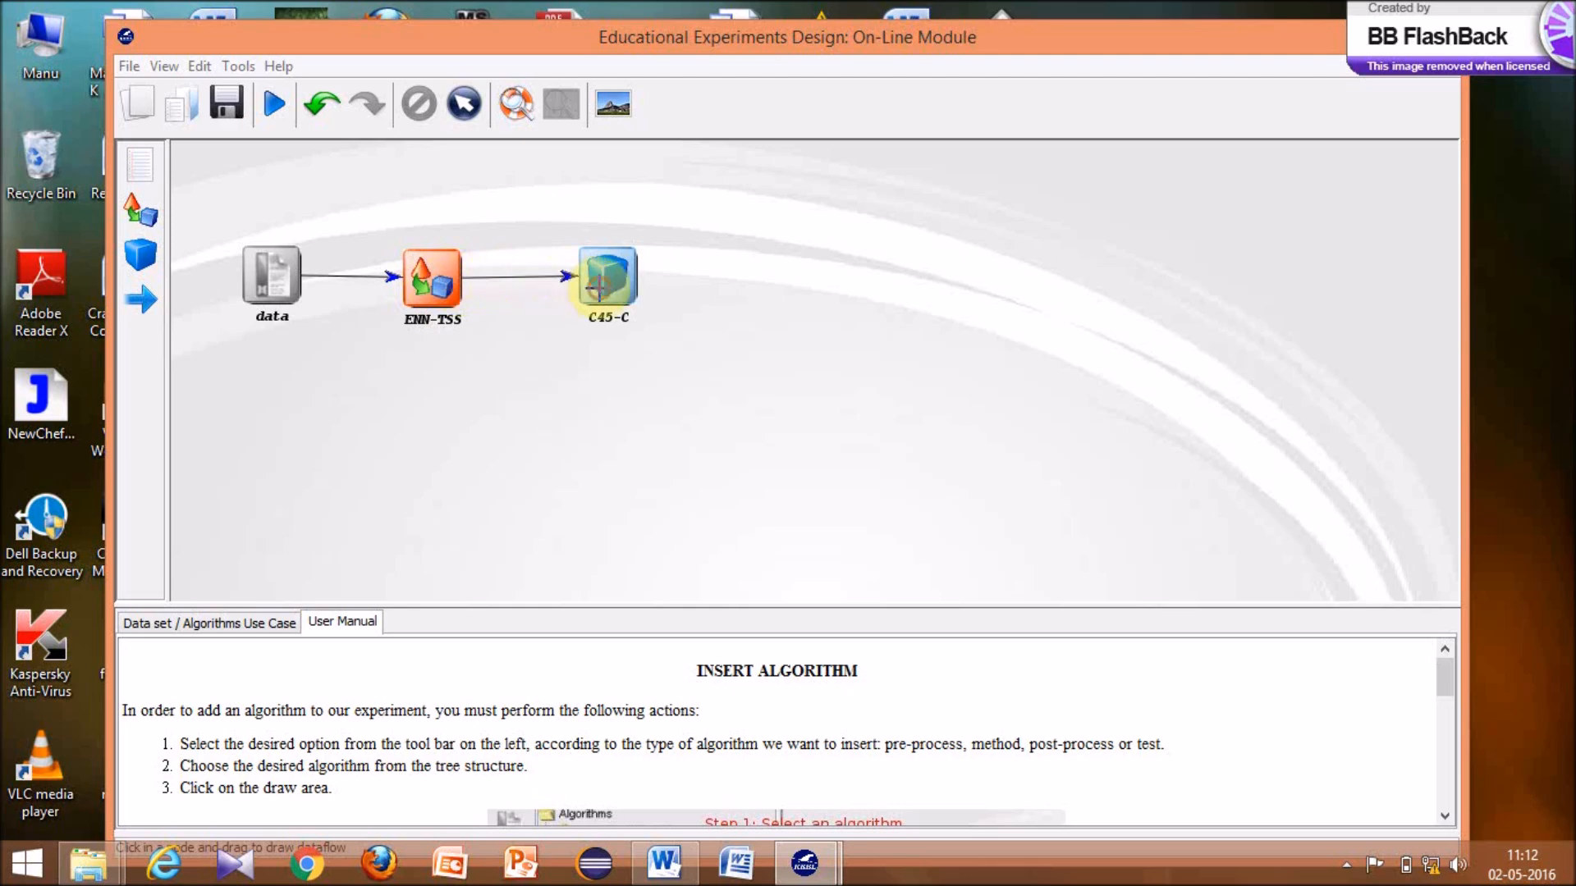
- Save the experiment as design3 in the Documents folder
click(127, 66)
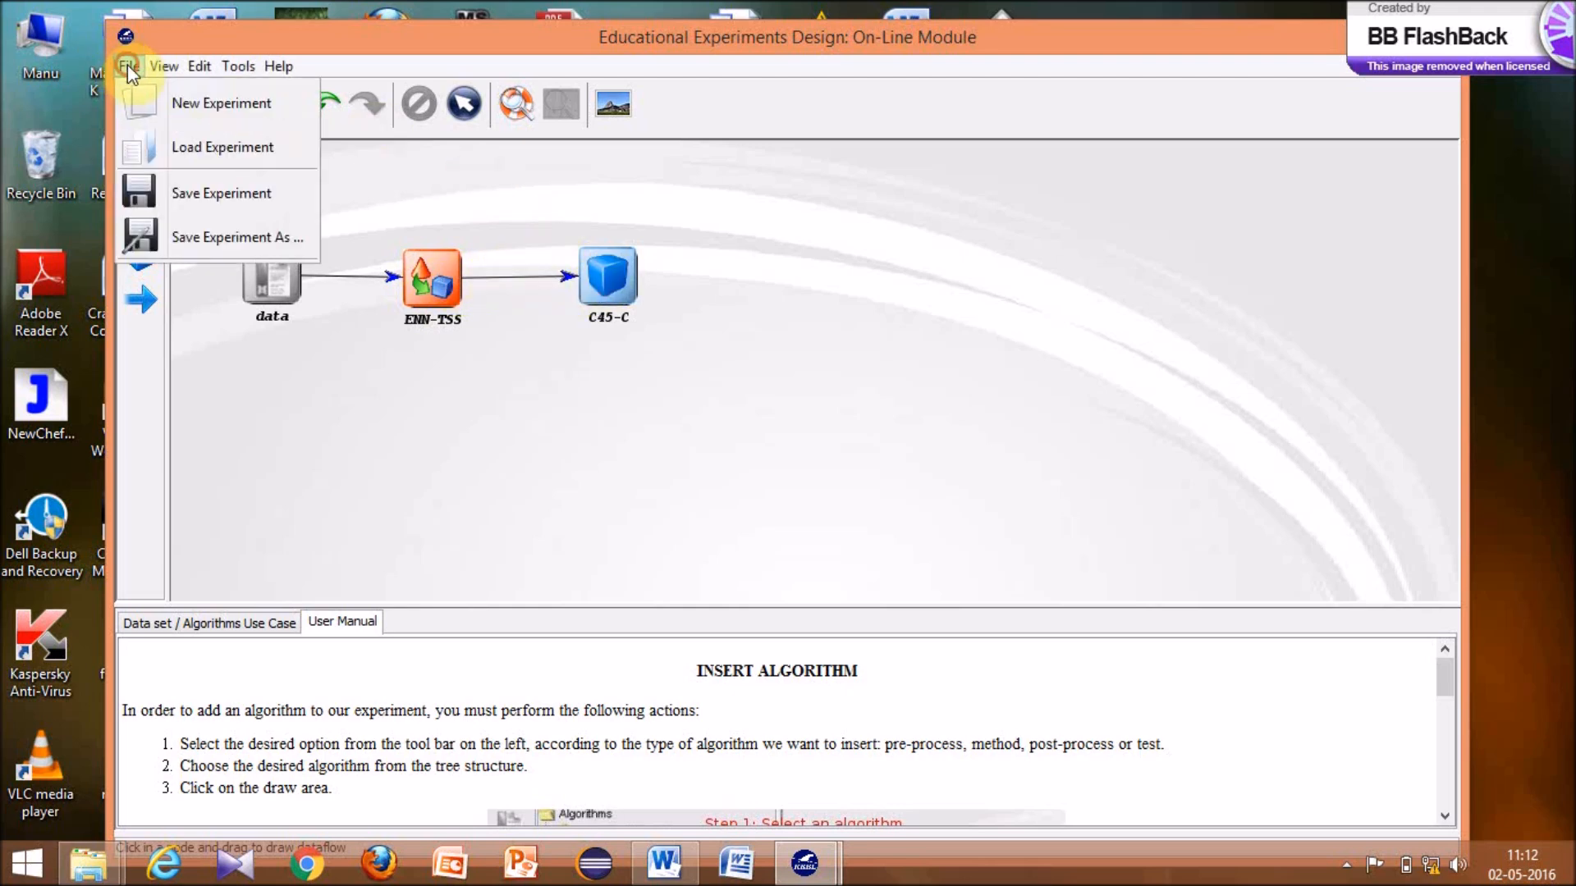
click(203, 193)
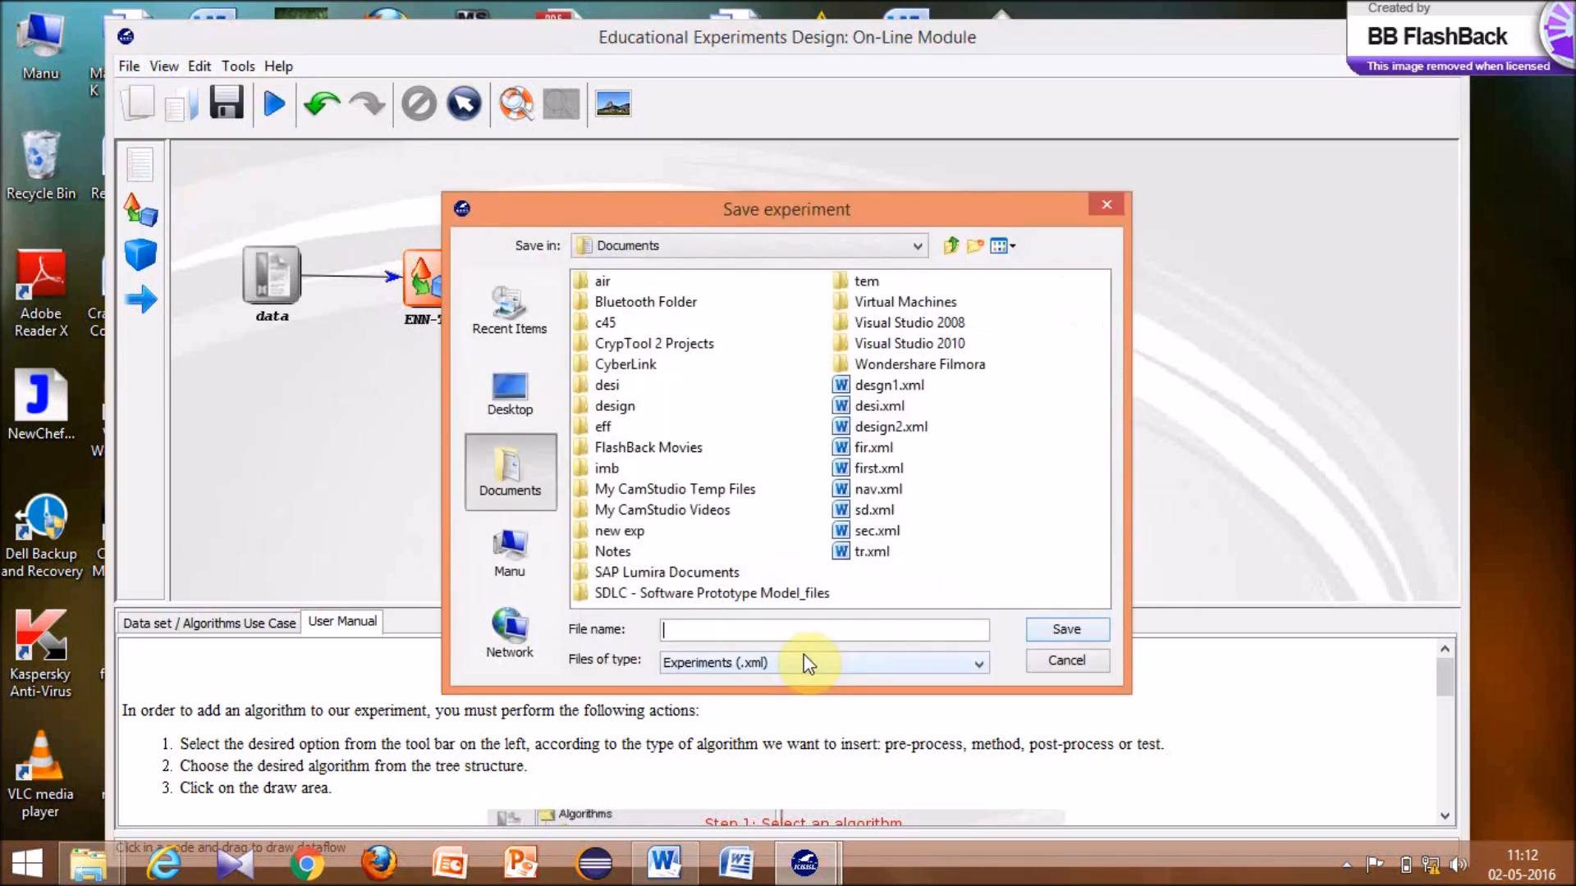
text(design3)
click(1098, 634)
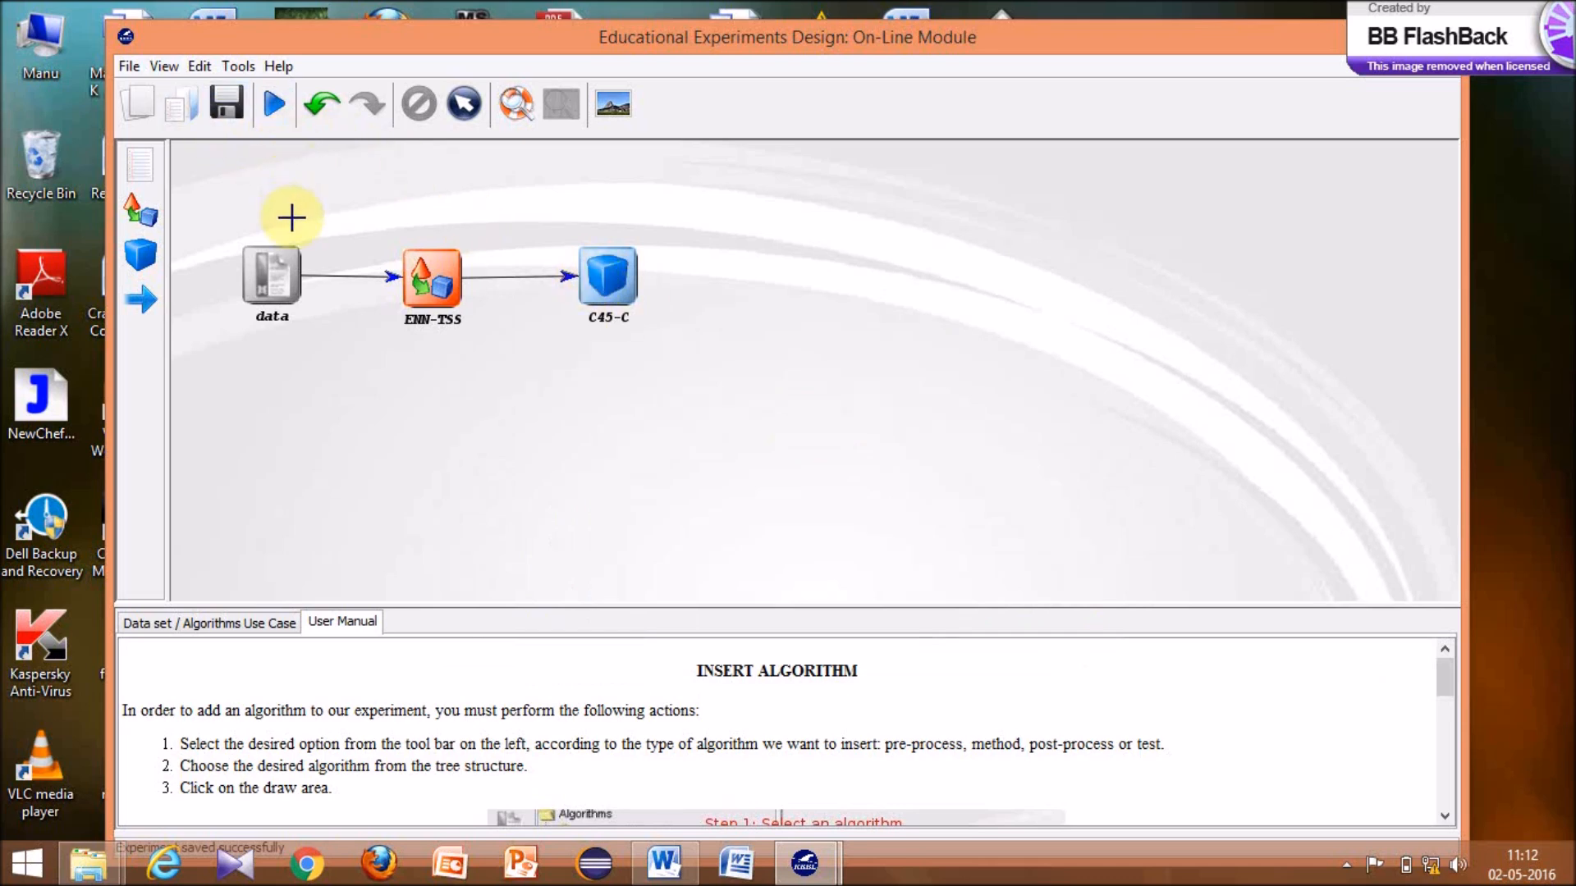
- Run the Educational experiment and follow its partition log while it executes
click(271, 105)
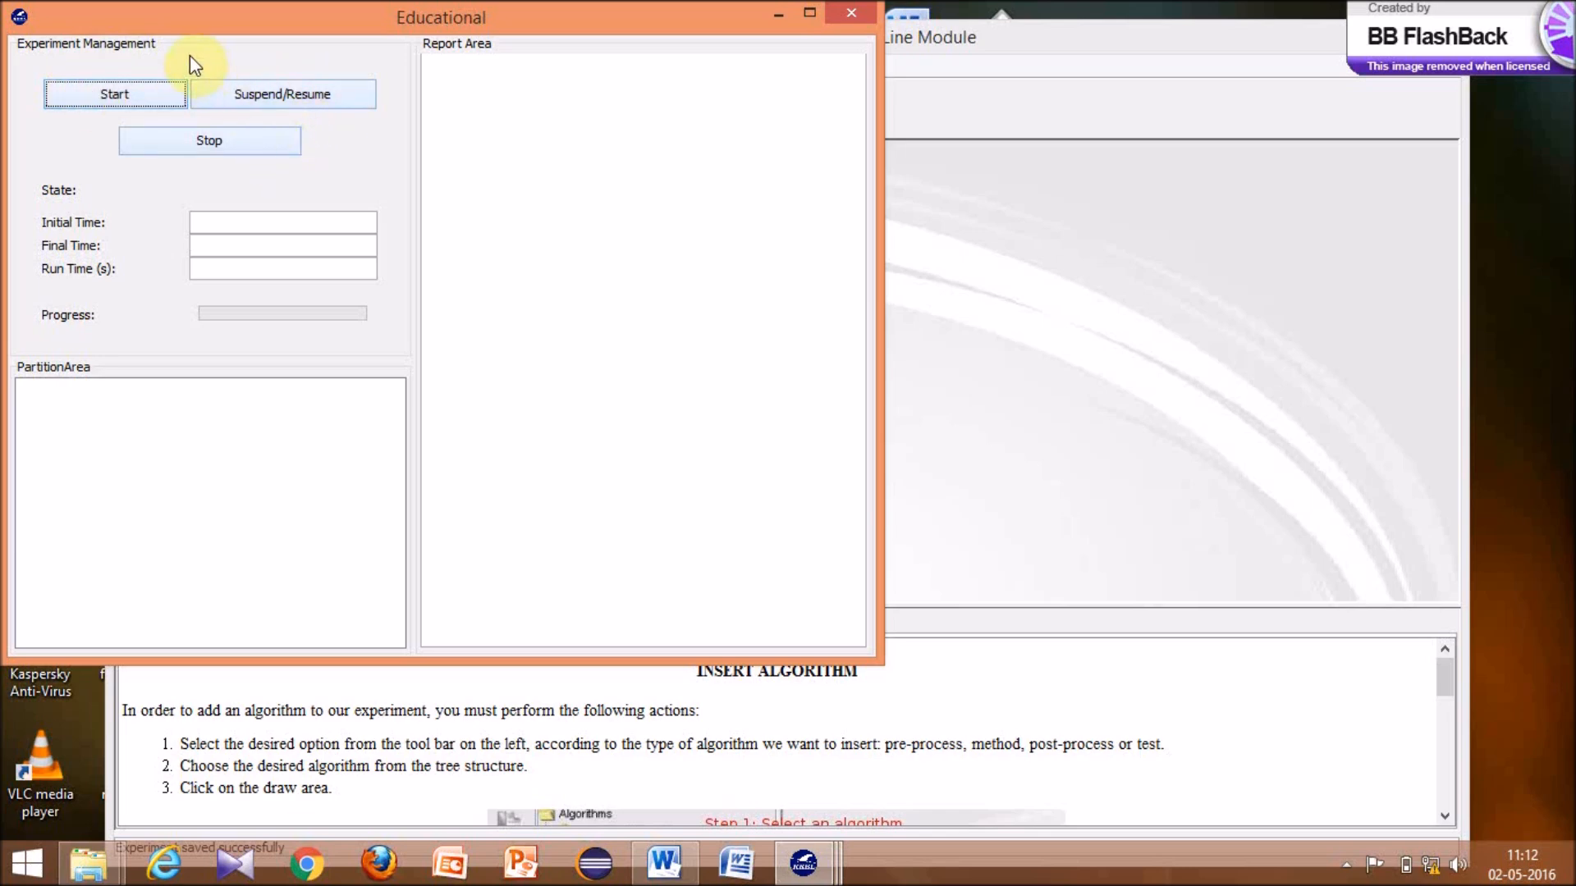
click(130, 95)
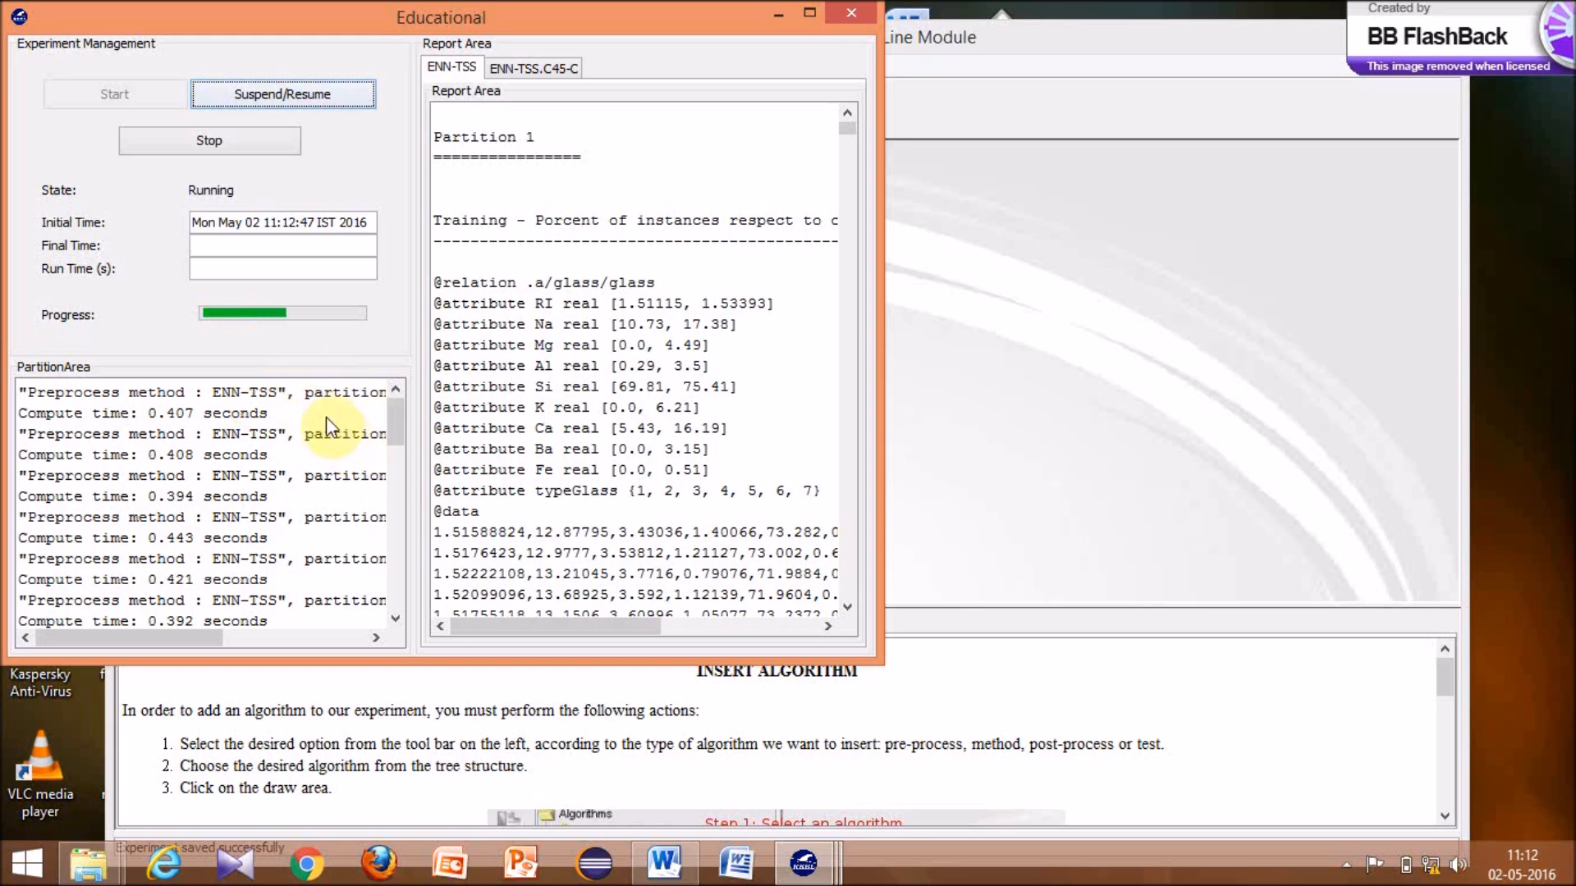
drag(394, 426, 399, 474)
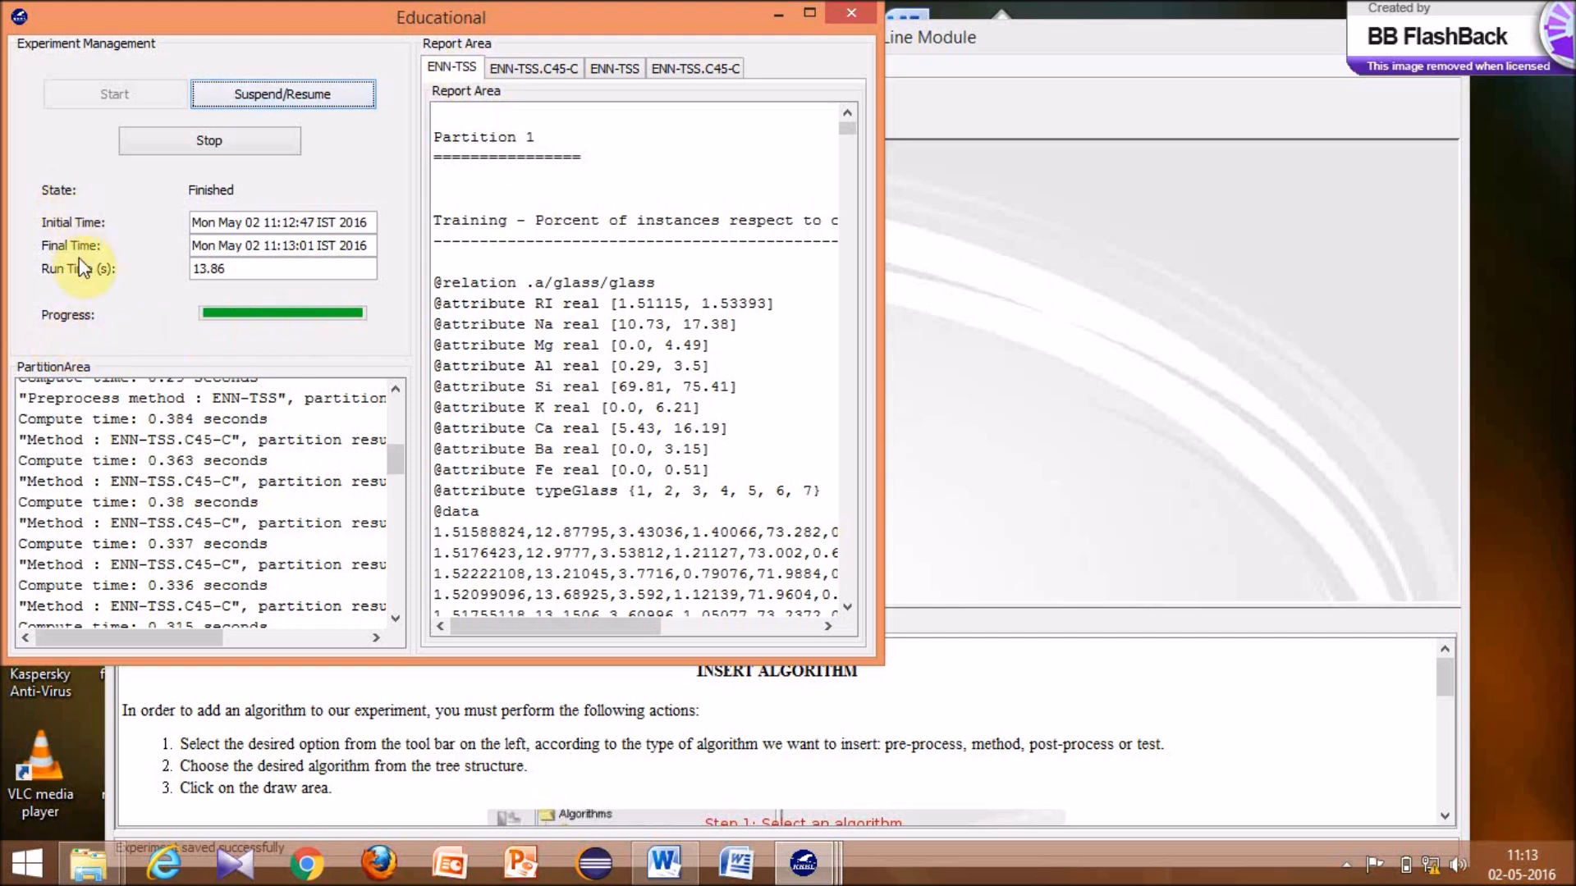
- Enlarge the run window and examine the ENN-TSS report's training and testing partitions for the Glass dataset
click(808, 16)
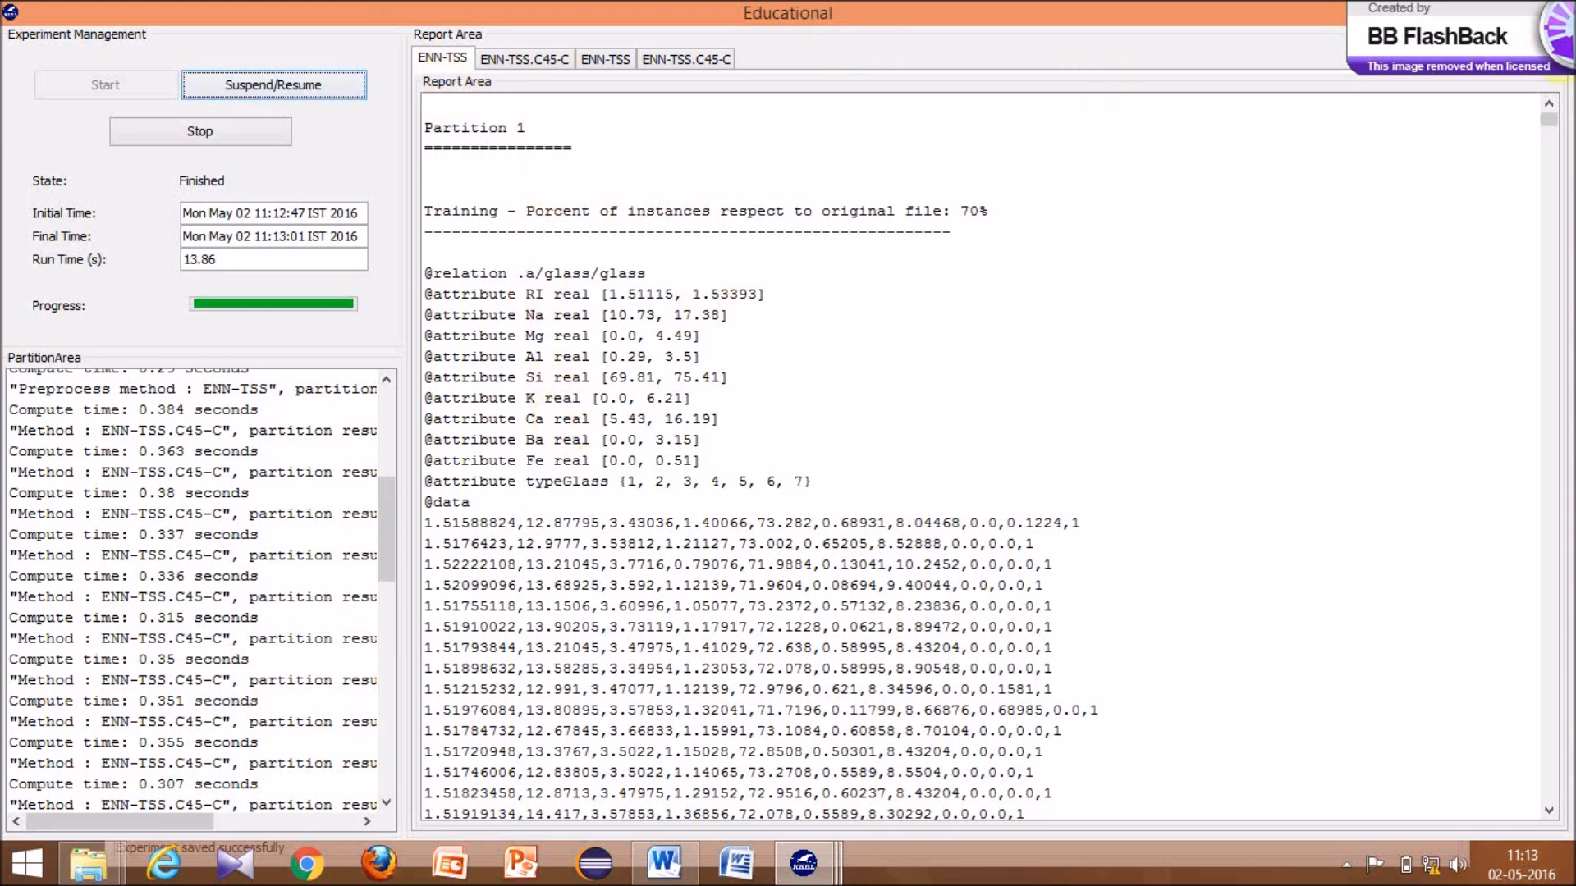
mouse_move(1537, 131)
drag(1543, 120, 1551, 256)
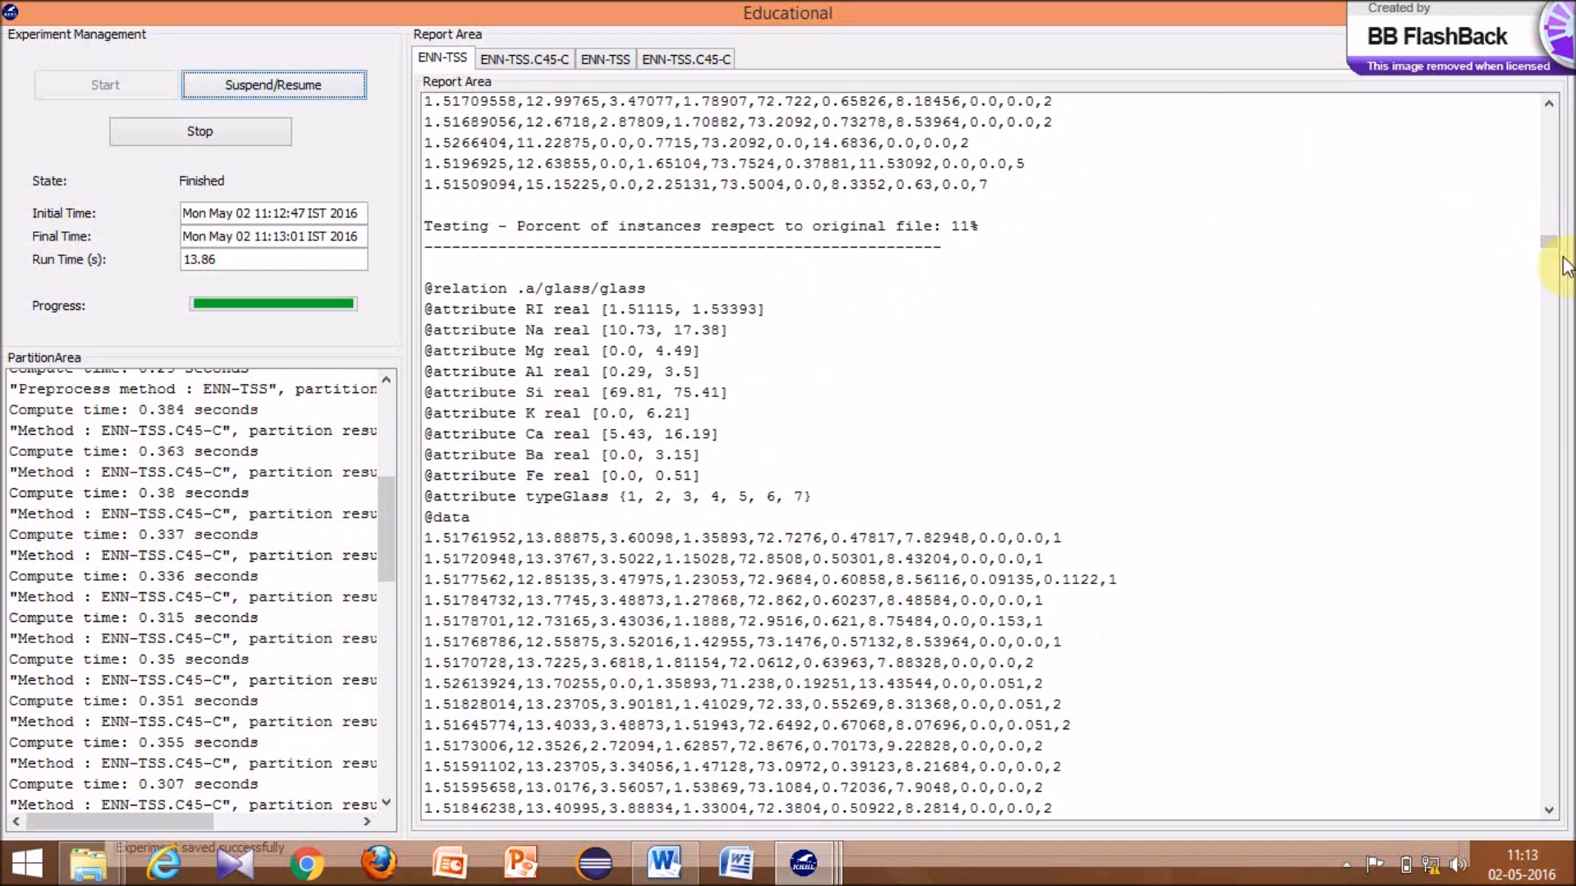
drag(1549, 241, 1569, 320)
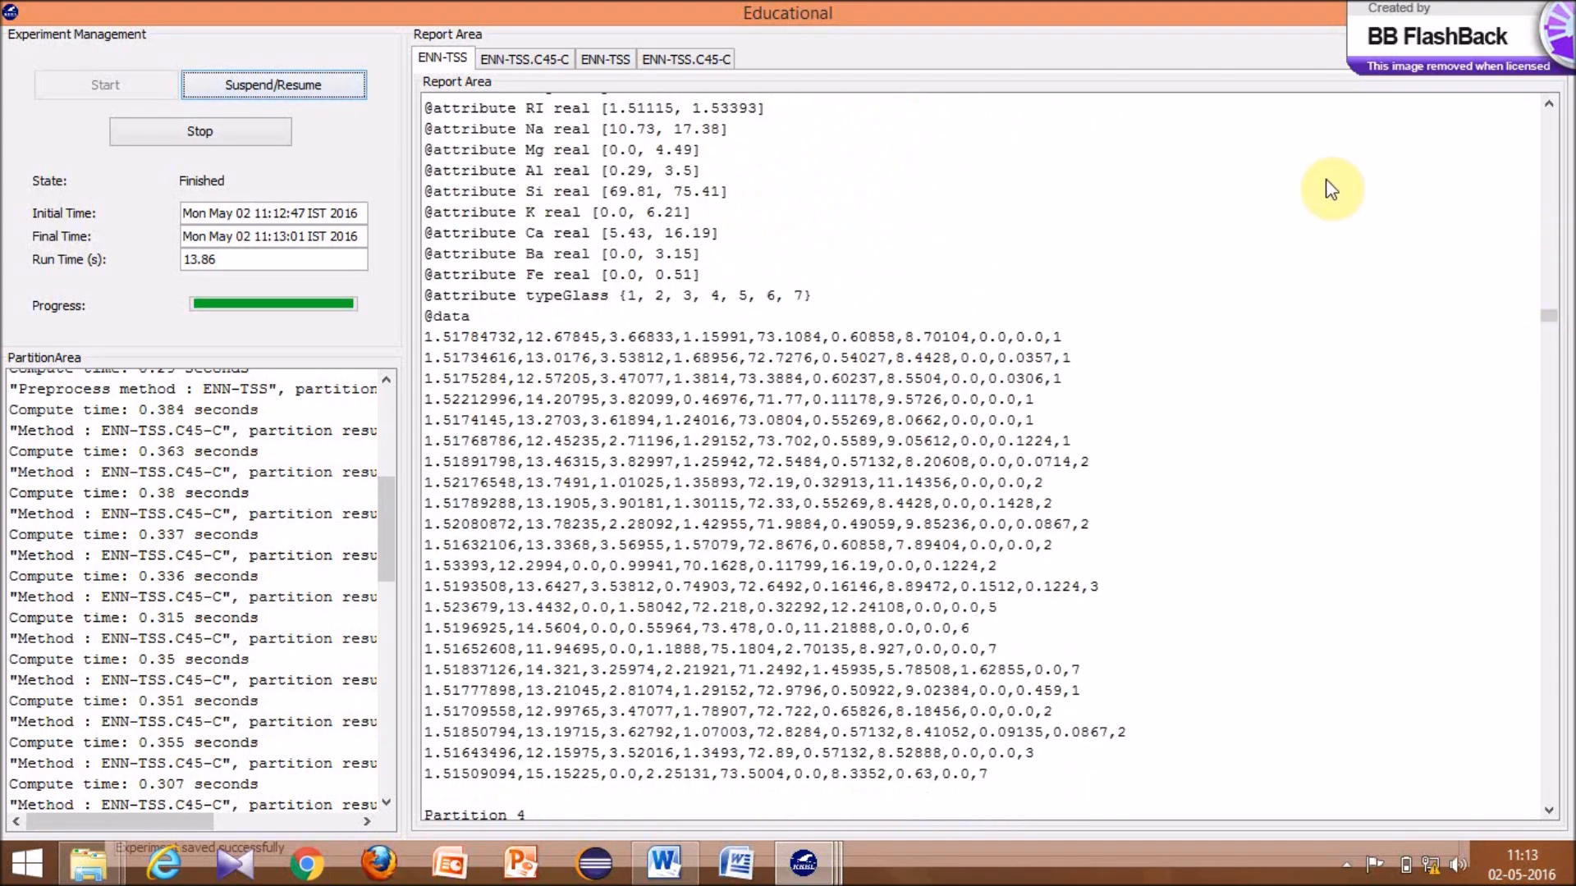
- Examine the training success percentages and confusion matrix in the ENN-TSS.C45-C report for Glass
click(525, 66)
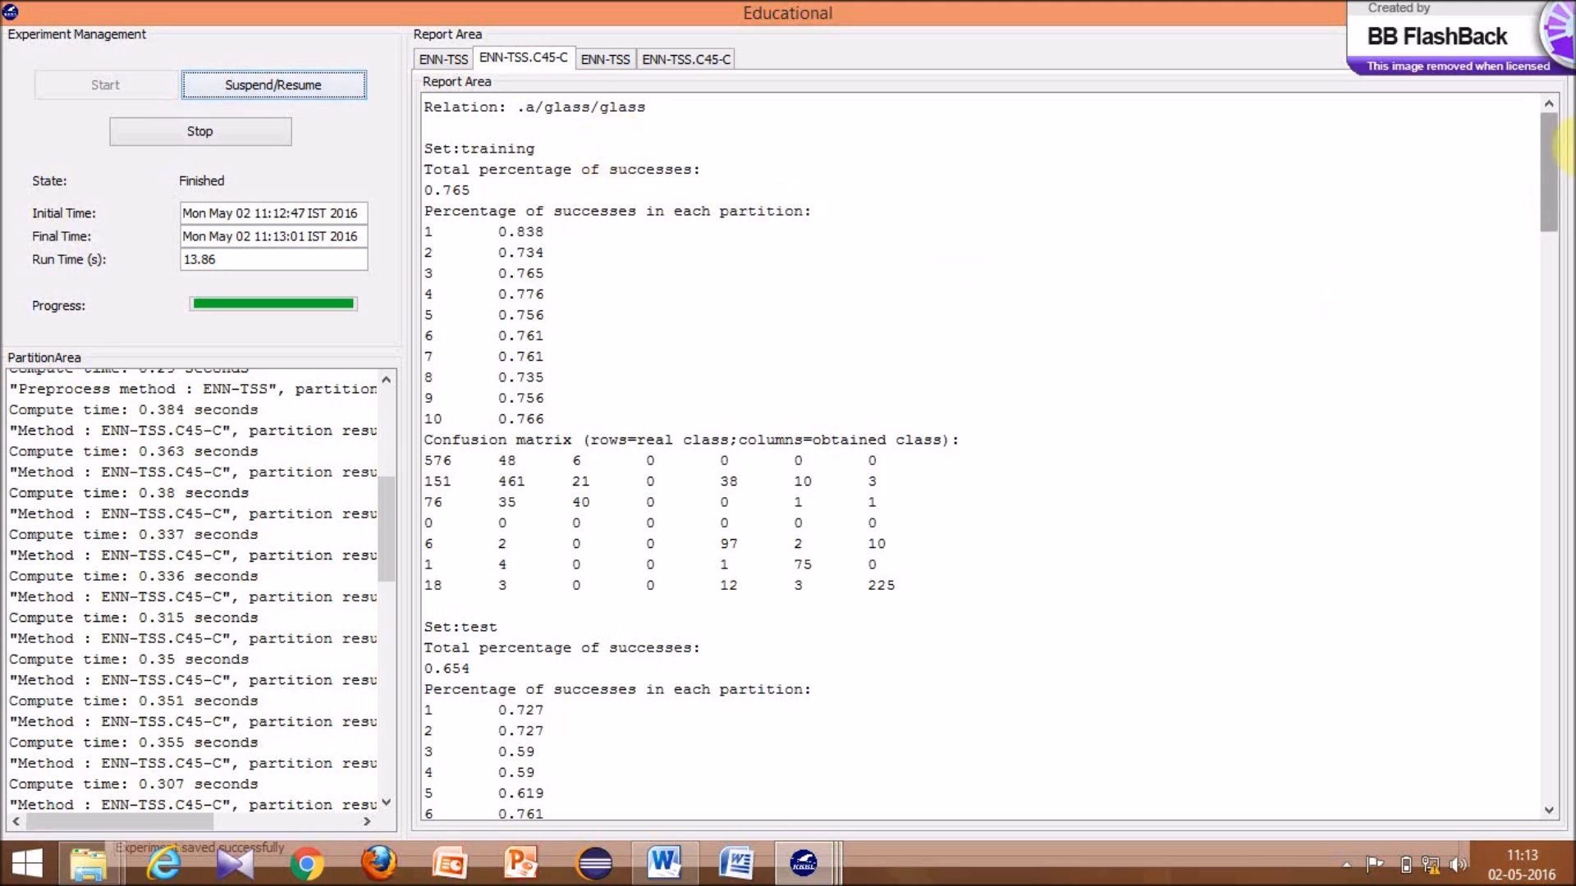
drag(1549, 156, 1272, 139)
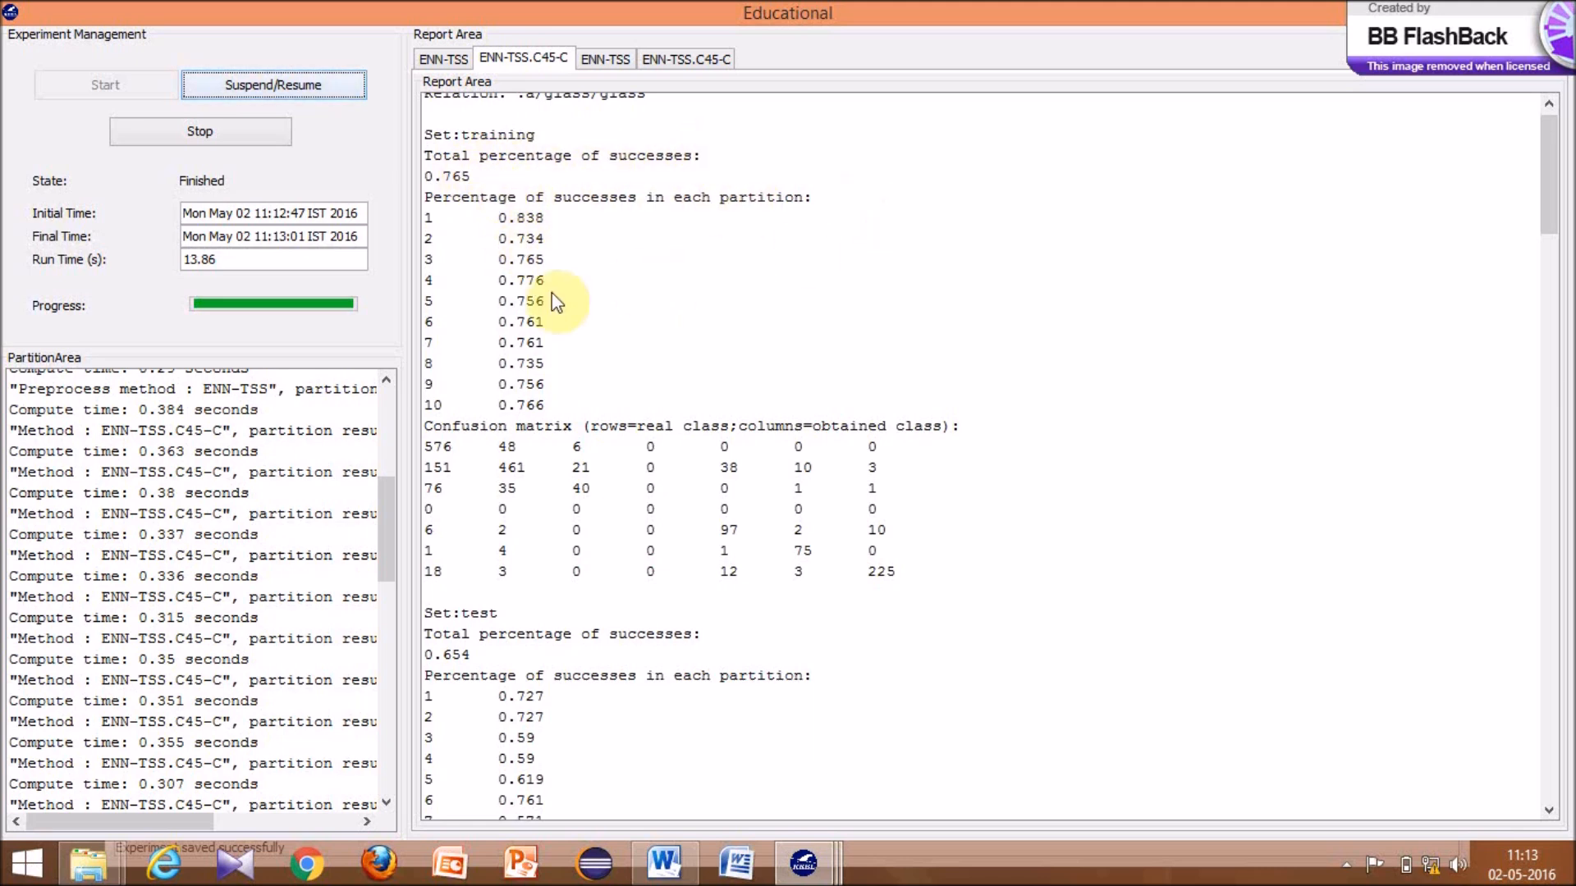
drag(485, 224, 649, 396)
click(652, 396)
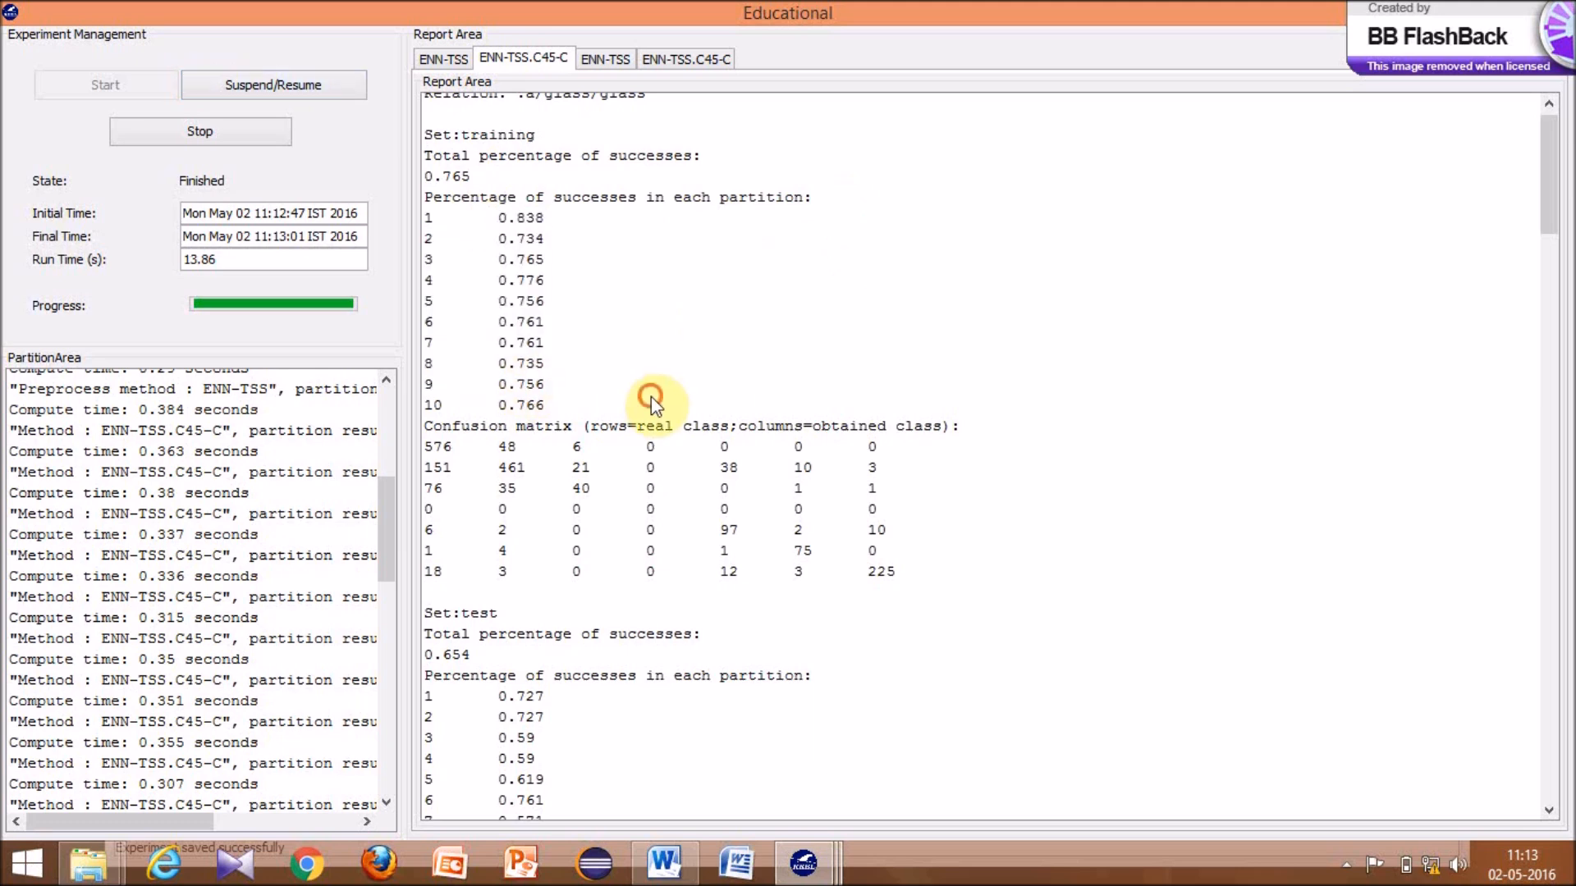
drag(432, 426, 794, 572)
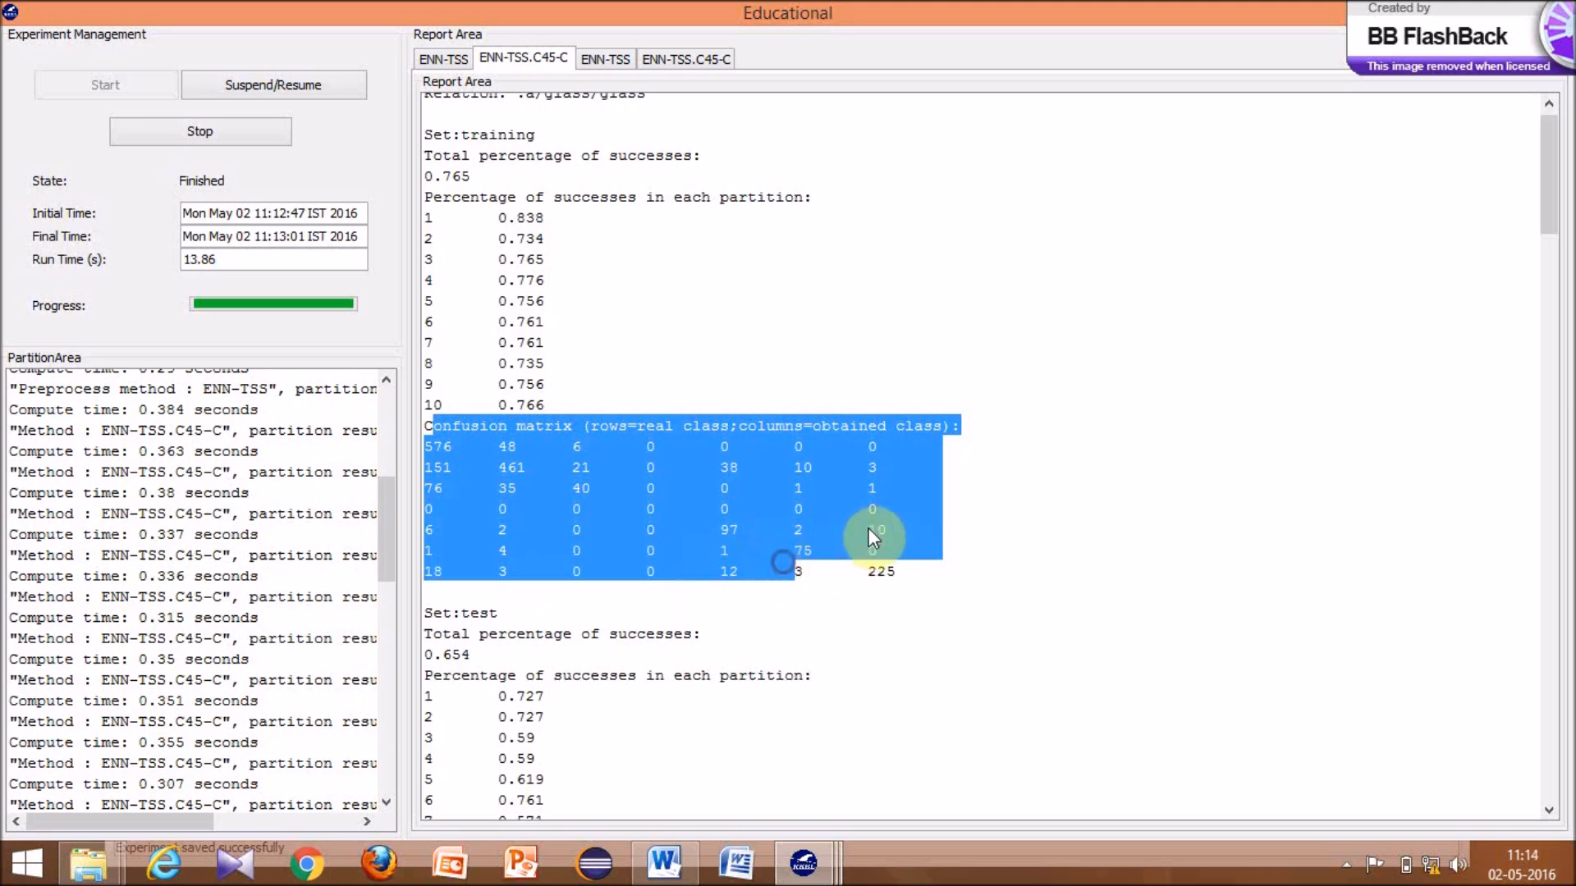
click(1016, 546)
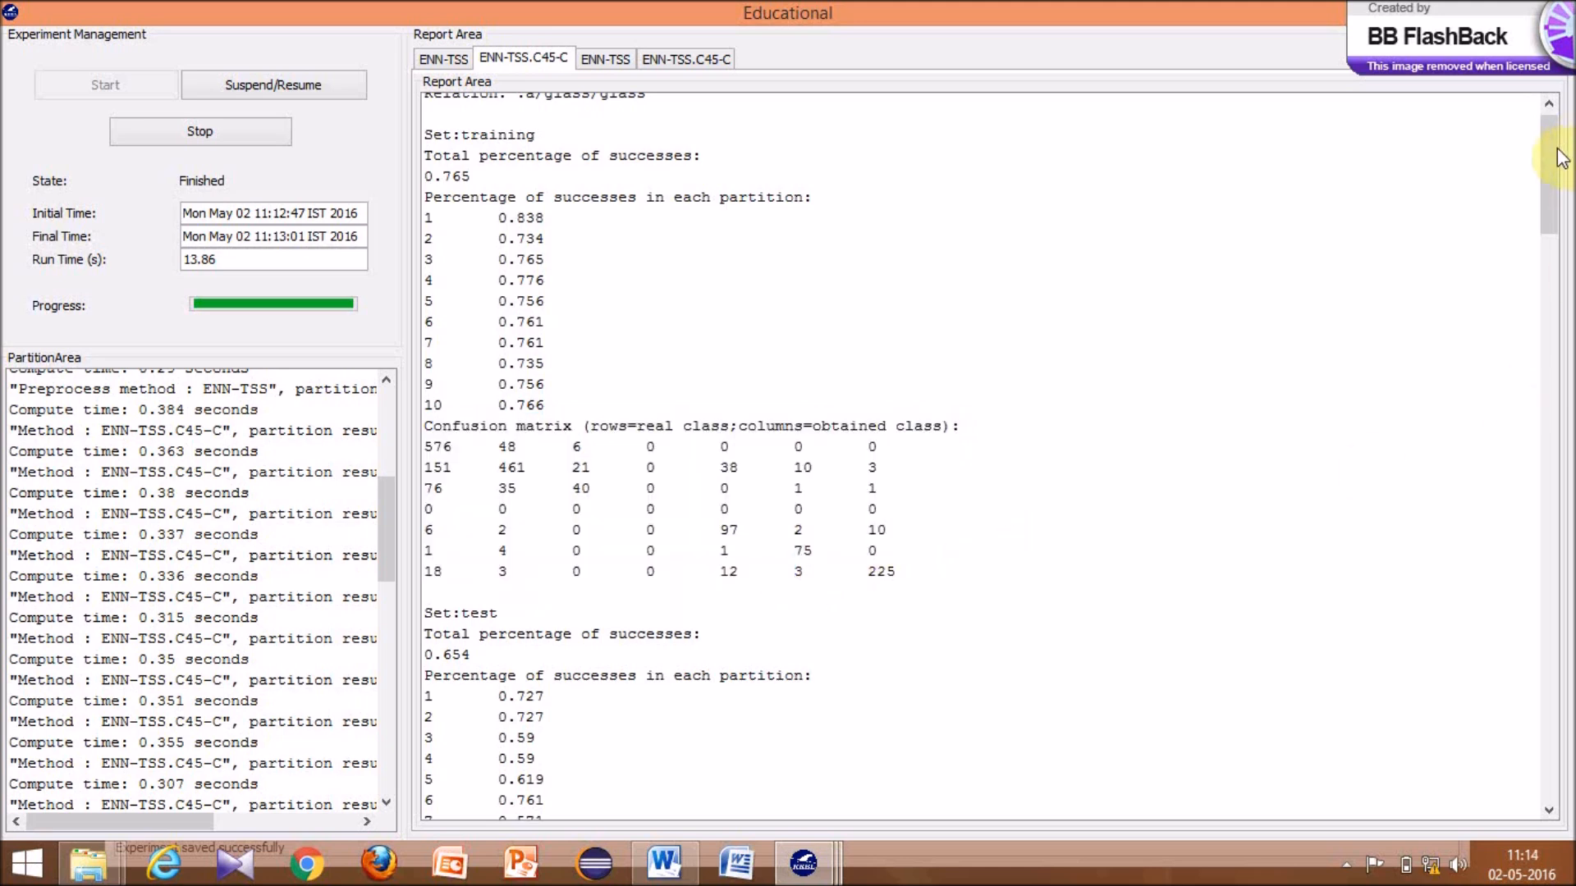
- Examine the test success percentages, confusion matrix and generated decision tree in the Glass C45-C report
drag(1559, 160, 1559, 215)
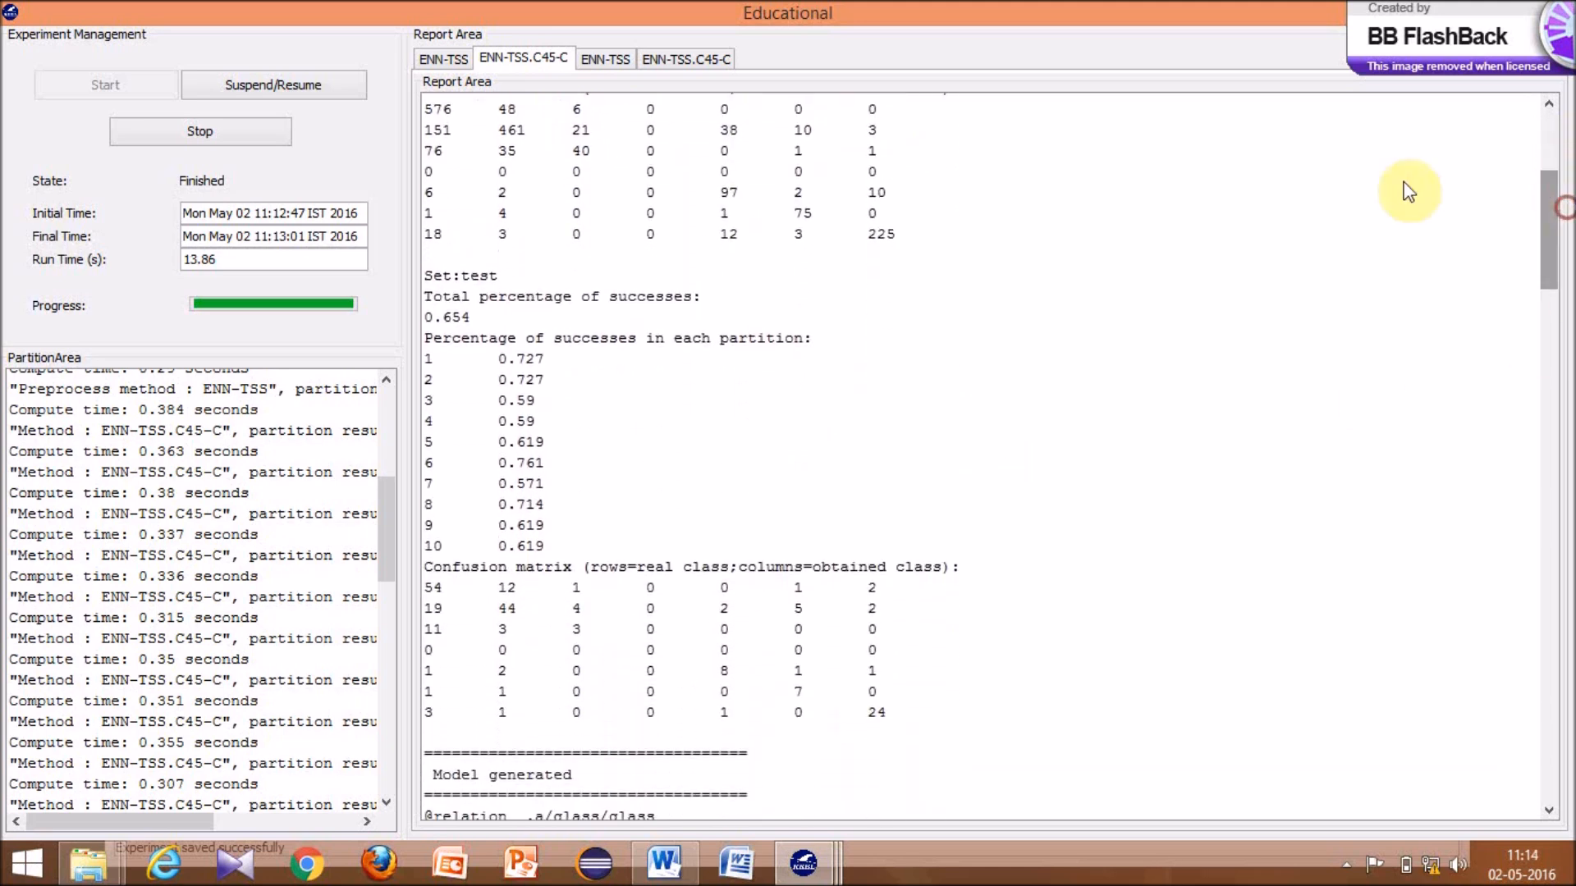
drag(515, 277, 640, 539)
click(491, 321)
click(640, 539)
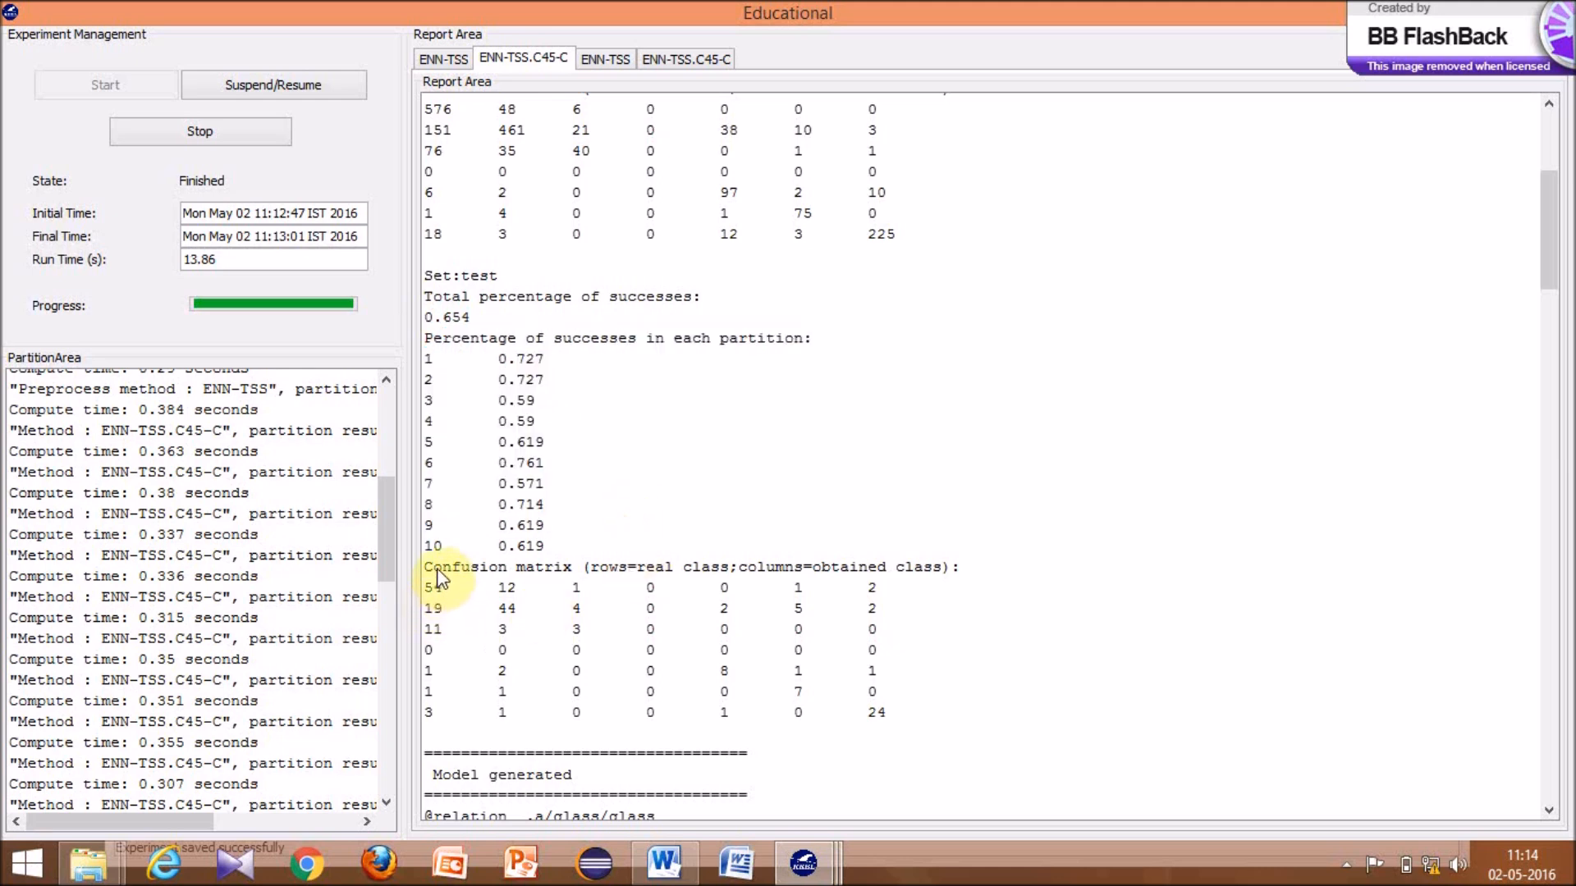
drag(433, 568, 654, 715)
click(704, 733)
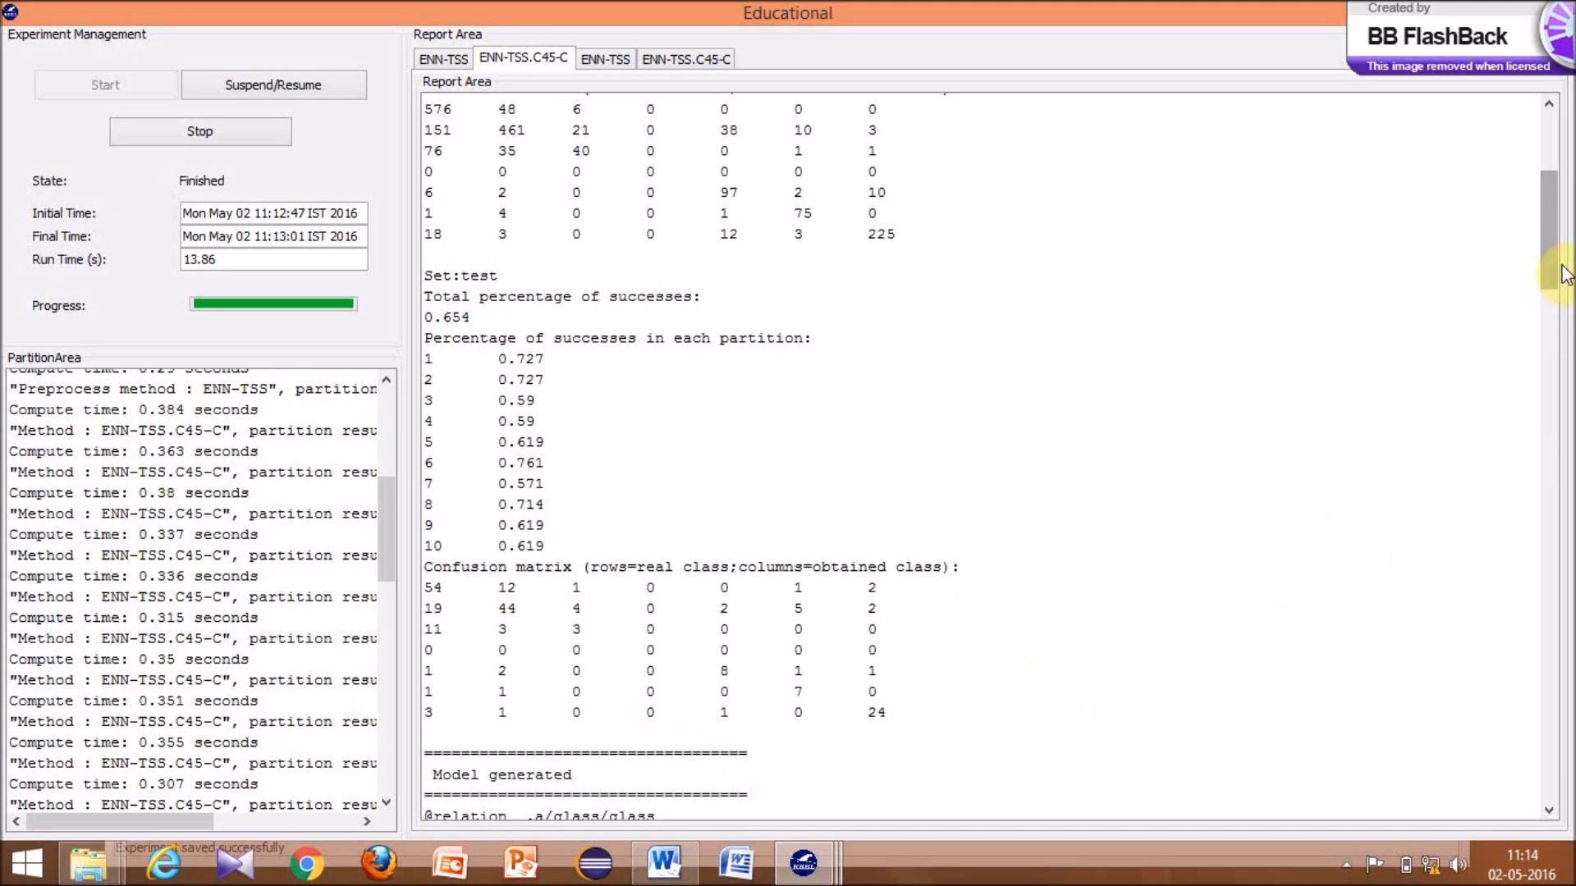
drag(1550, 264, 1568, 780)
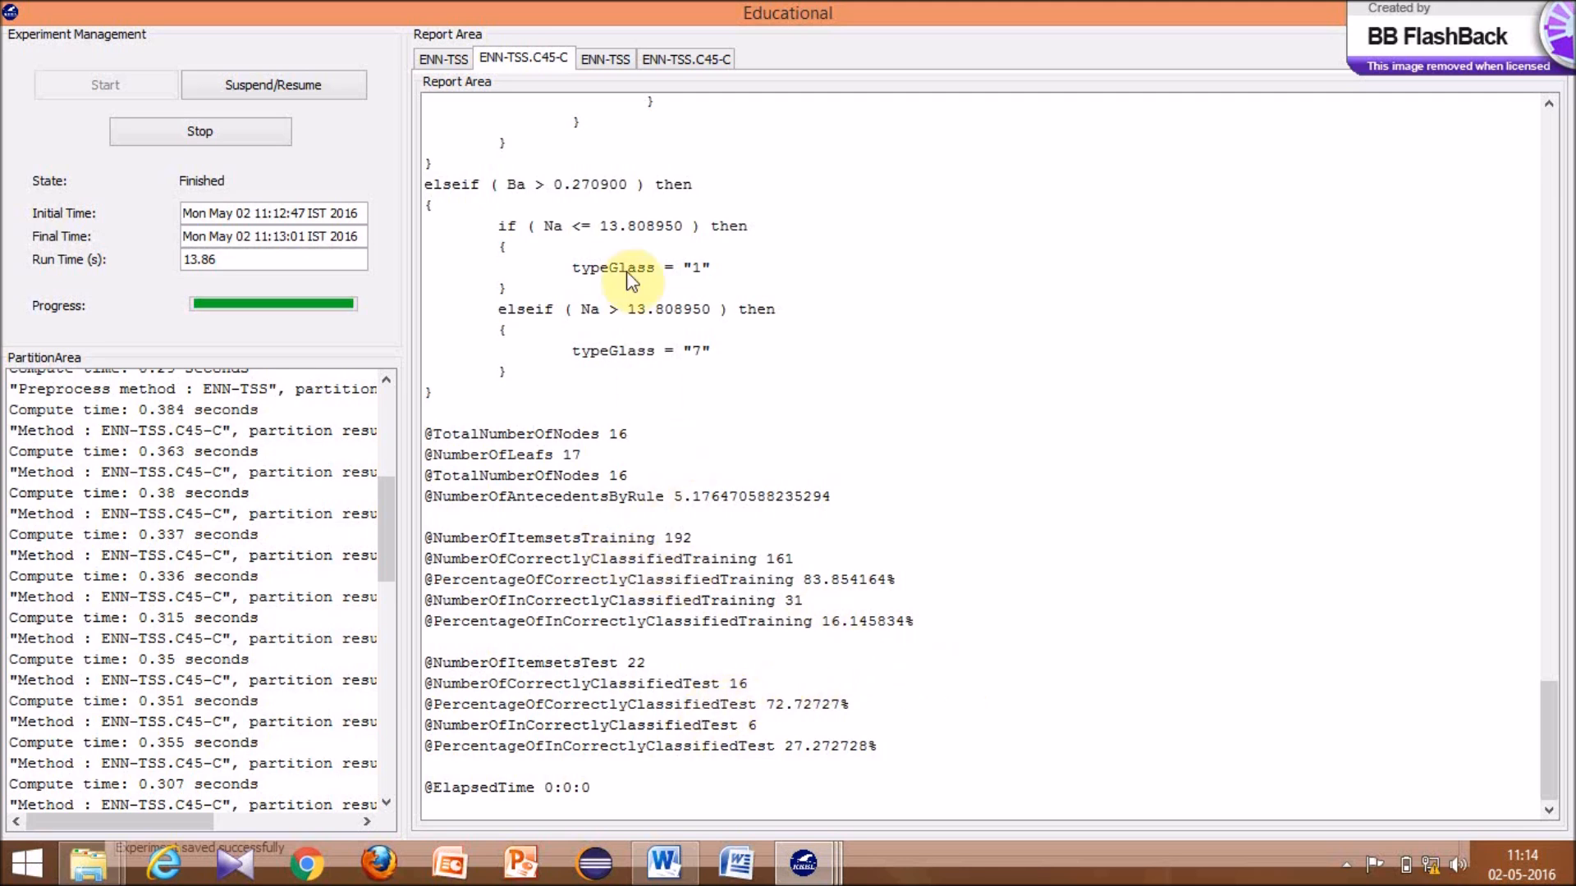
- Review the ENN-TSS and ENN-TSS.C45-C reports for the Iris dataset and close the run window
click(589, 67)
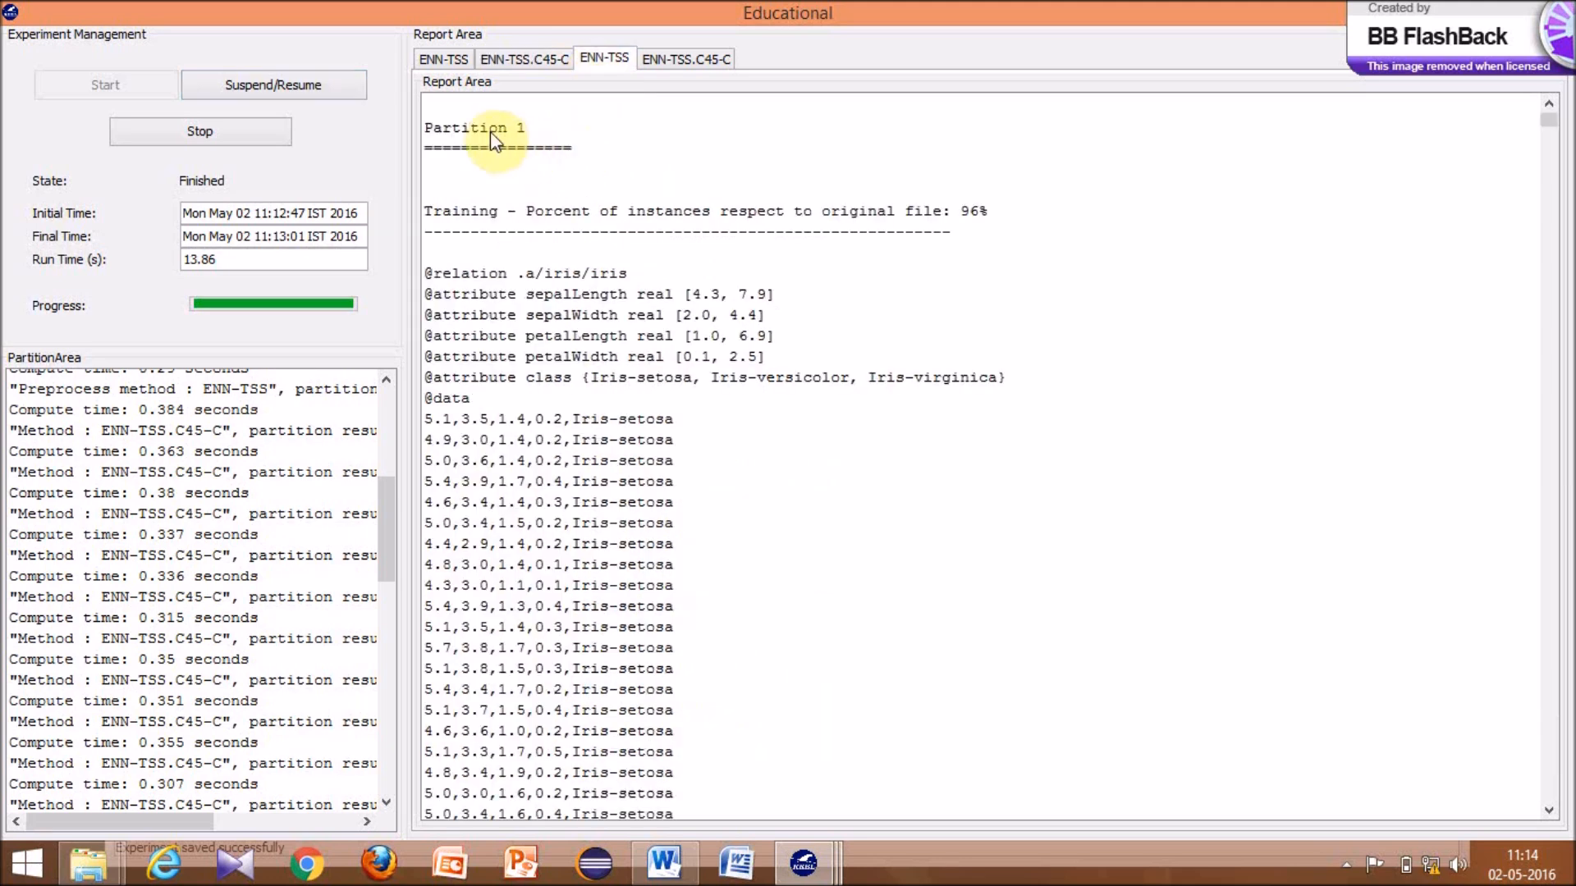
drag(1546, 130, 1547, 346)
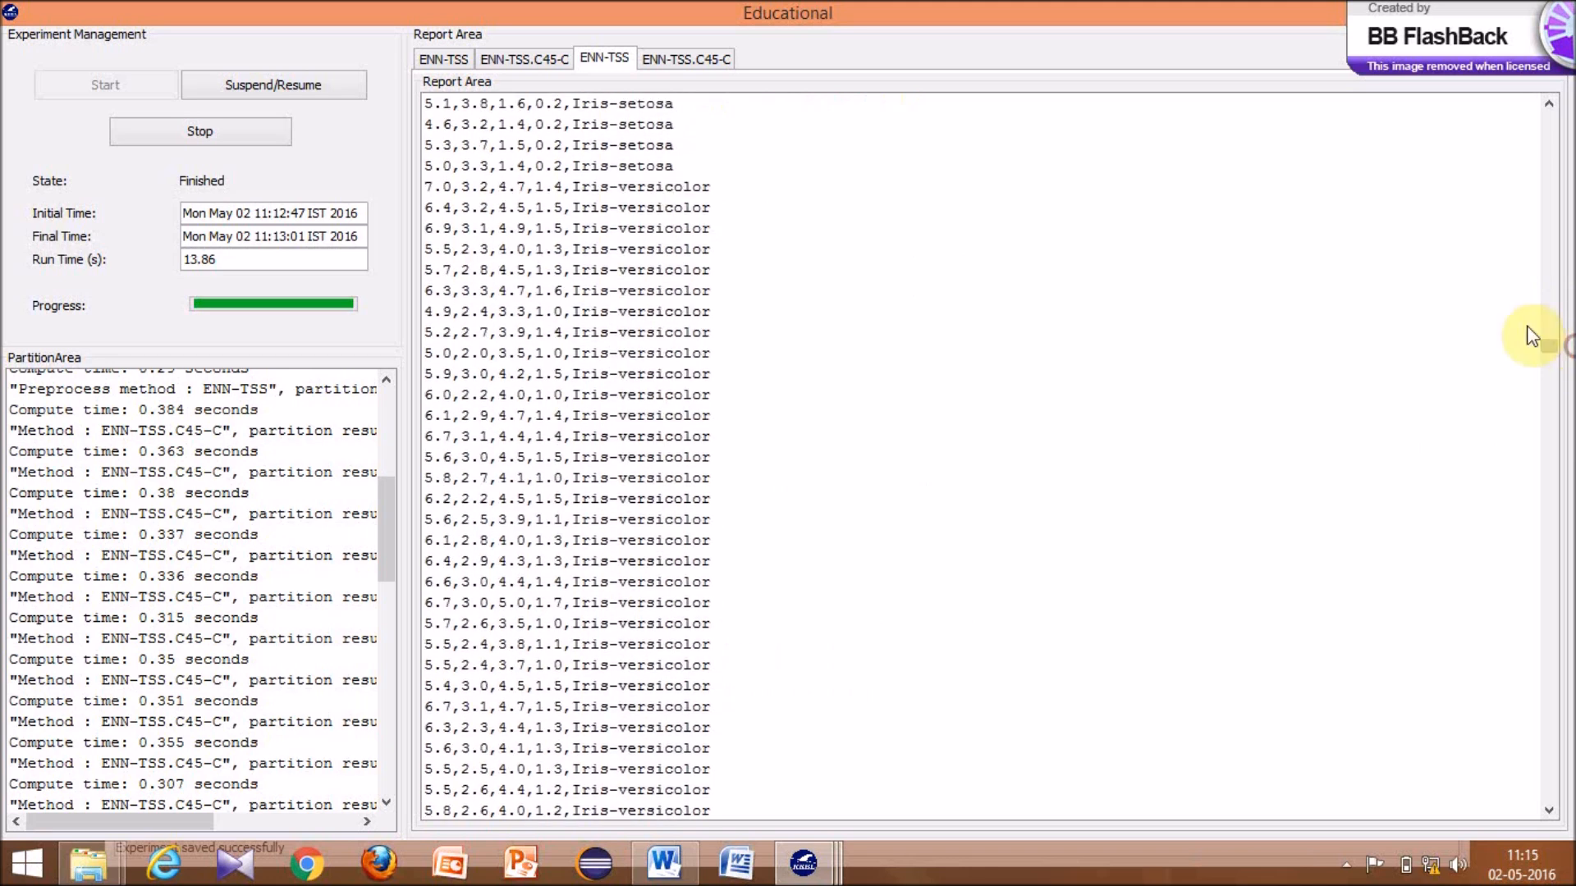
click(707, 61)
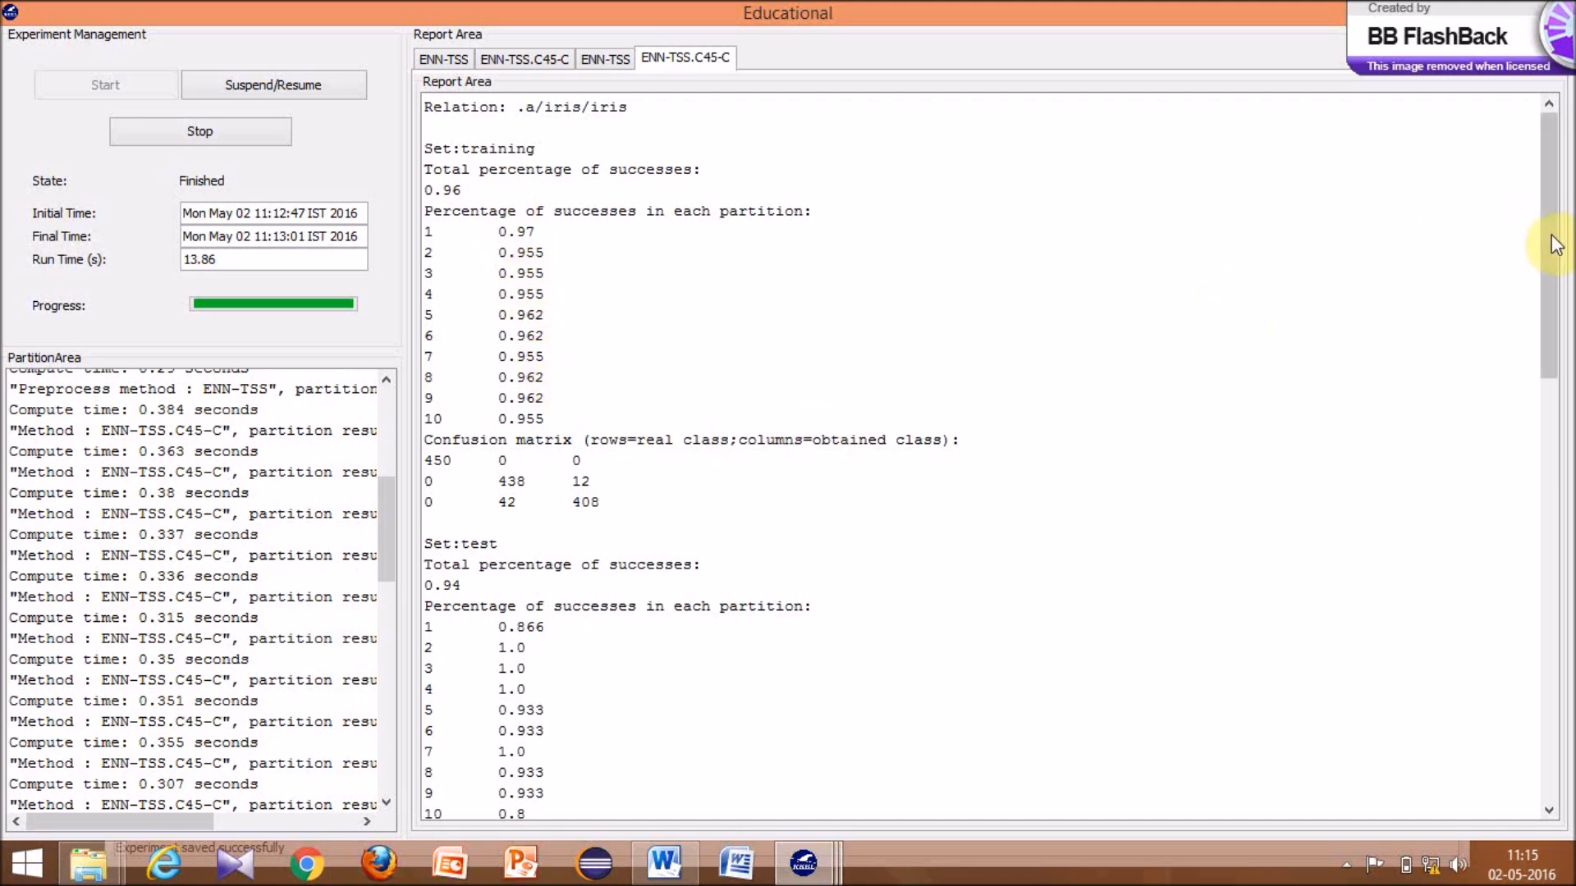
drag(1554, 239, 1564, 361)
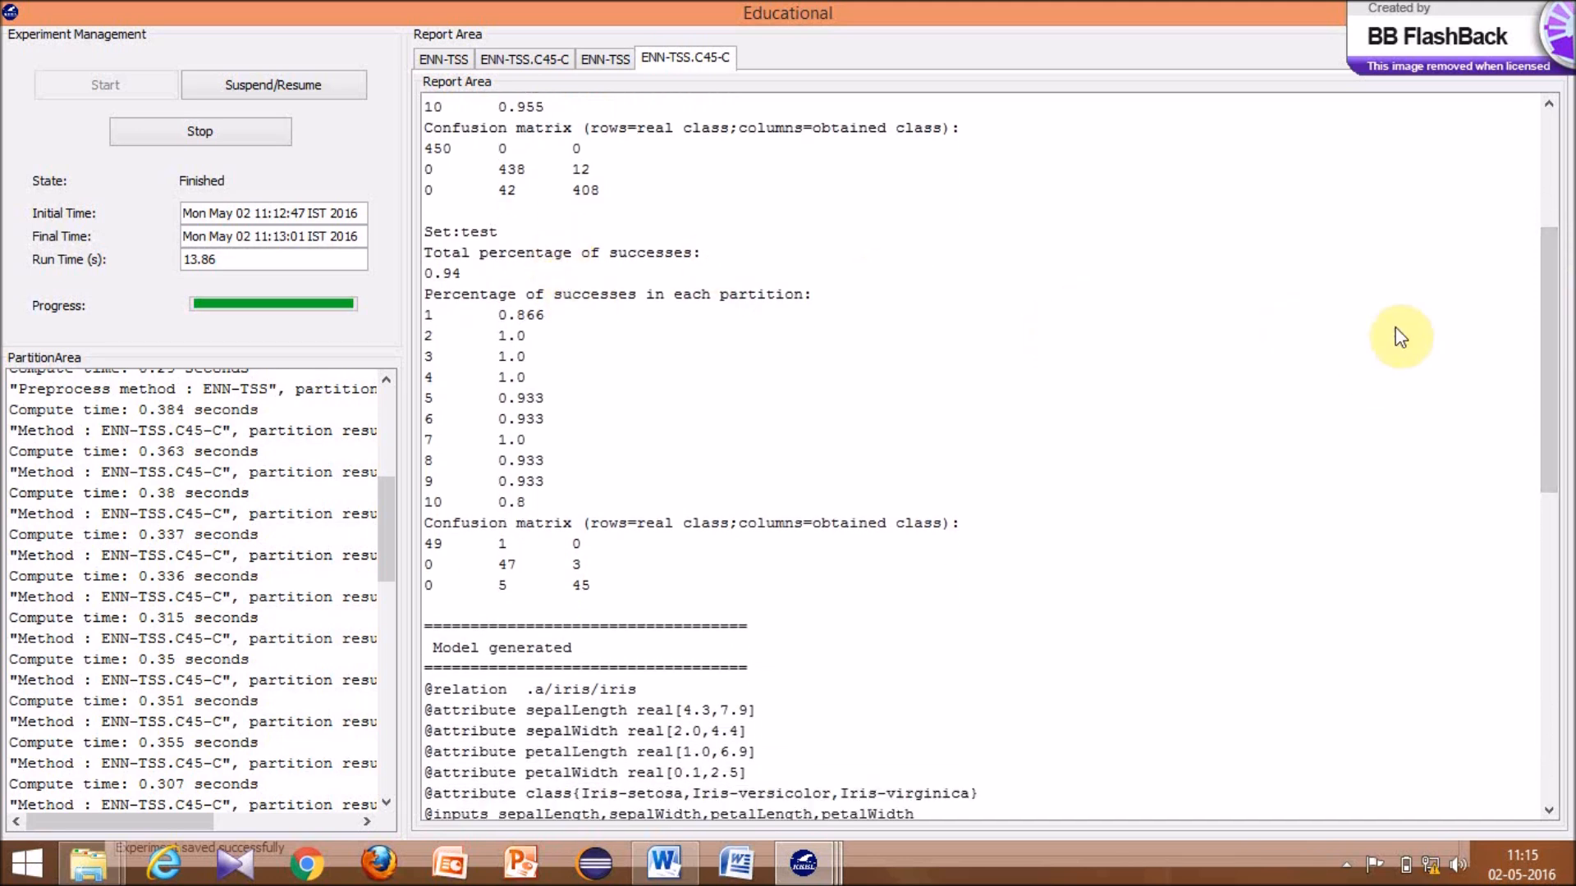
click(1545, 353)
drag(1545, 353, 1564, 668)
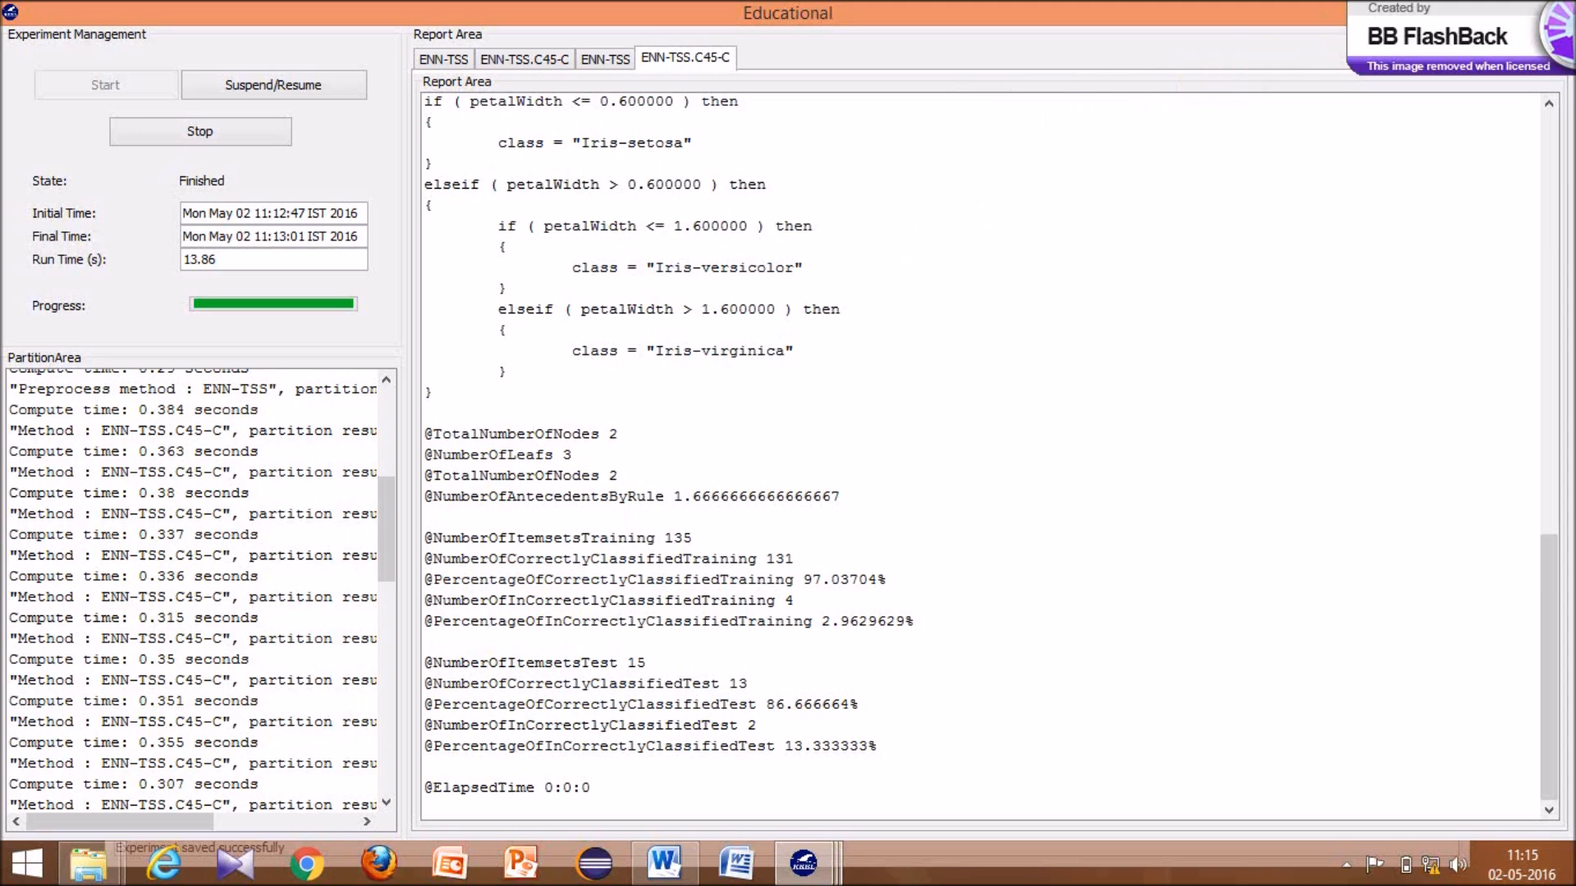
click(1550, 10)
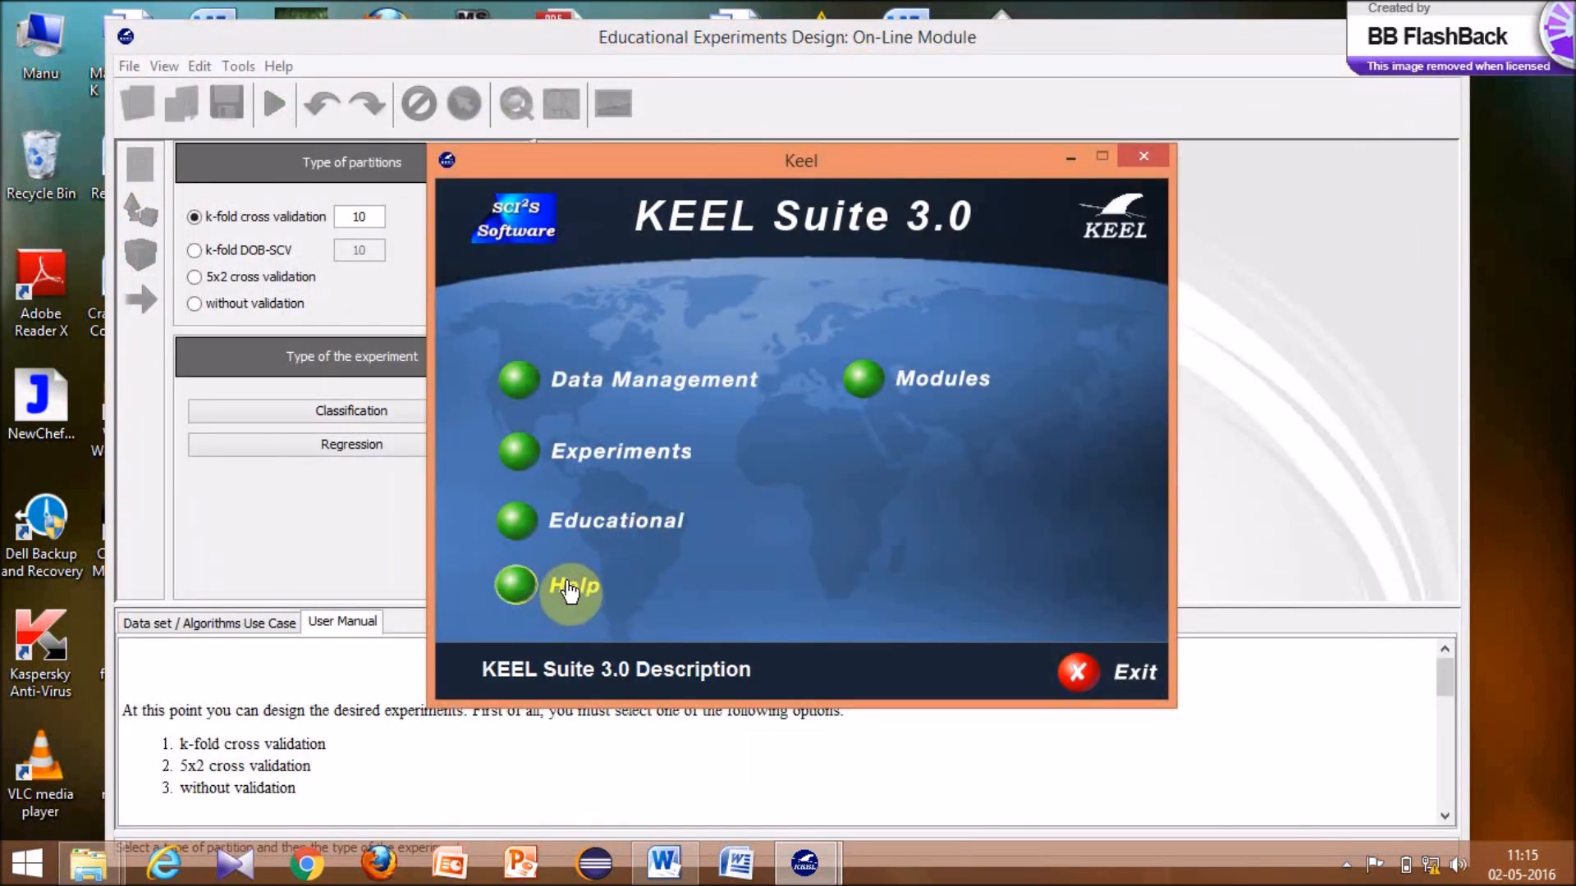
- Open the KEEL Suite 3.0 help description, read about the suite's parts, and leave the help text
click(568, 590)
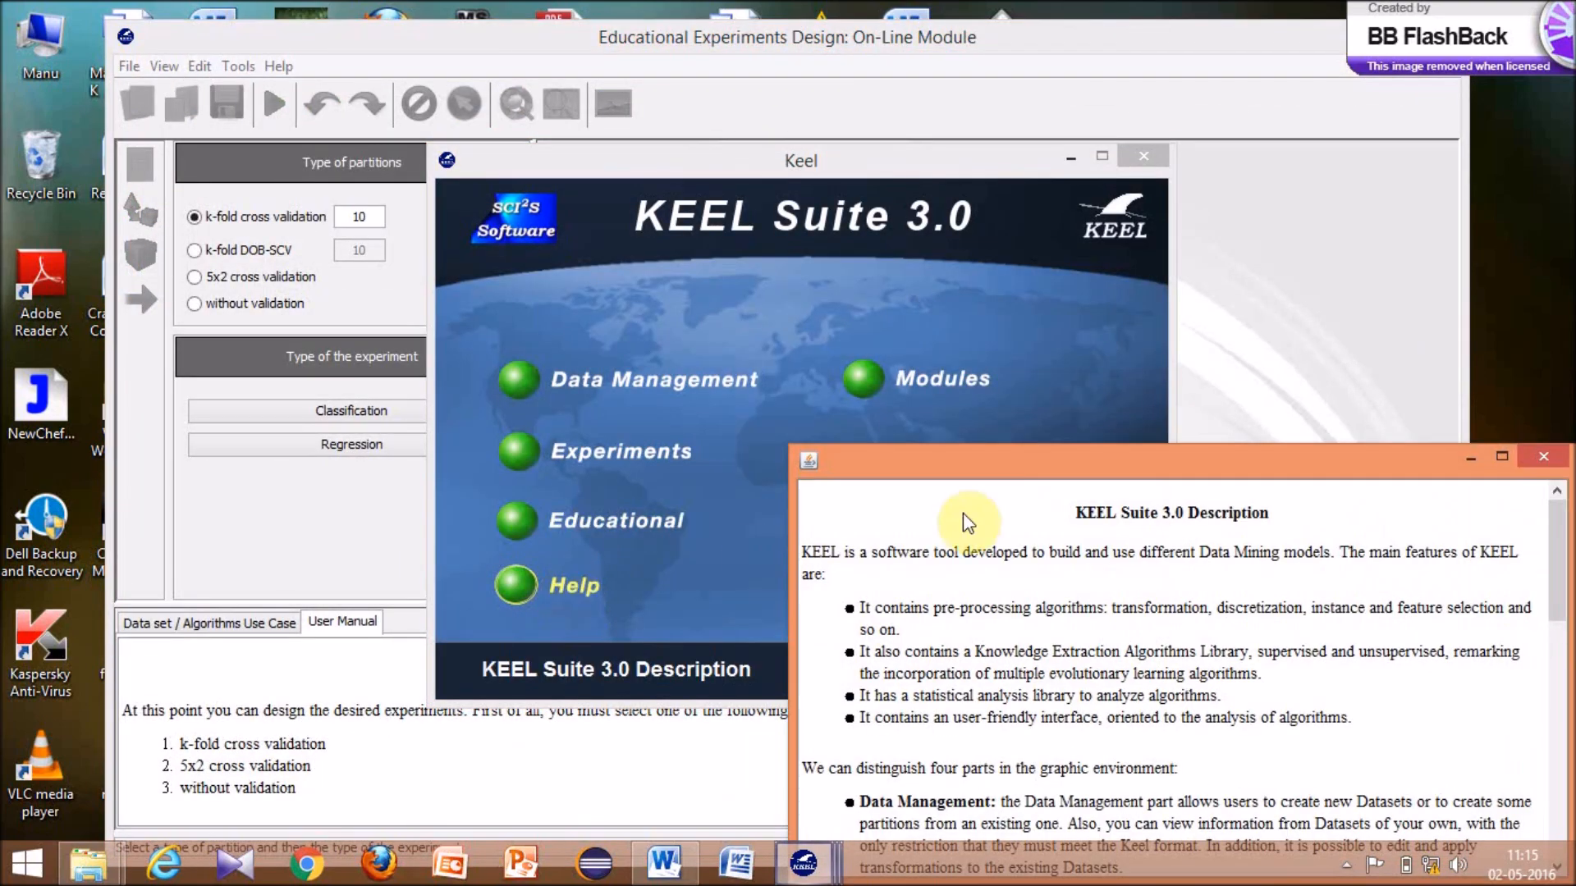
click(1499, 460)
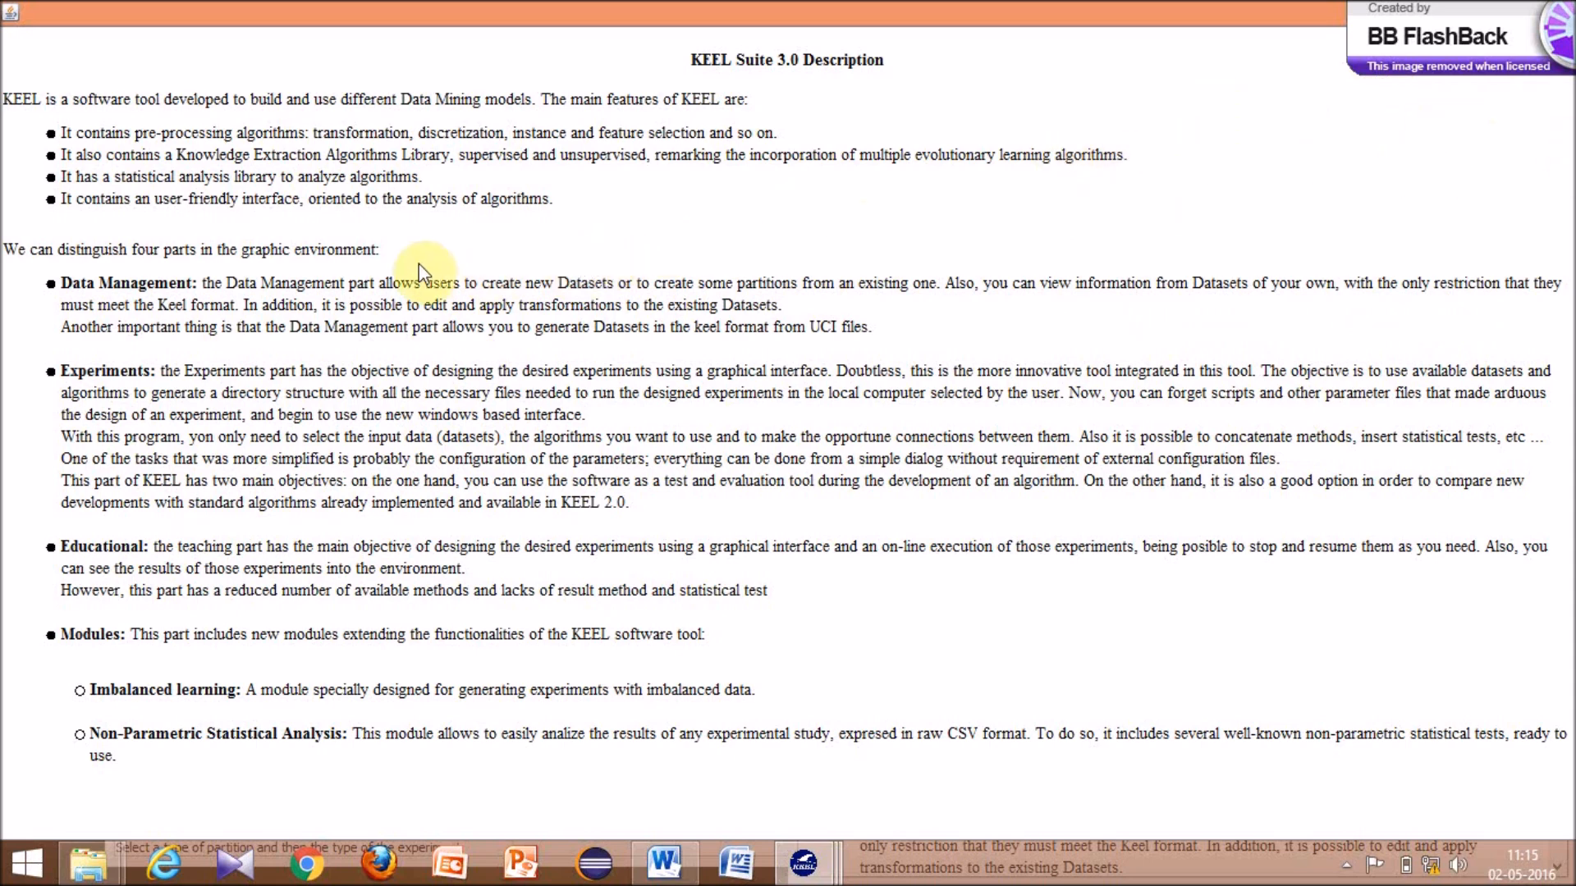
drag(86, 282, 197, 327)
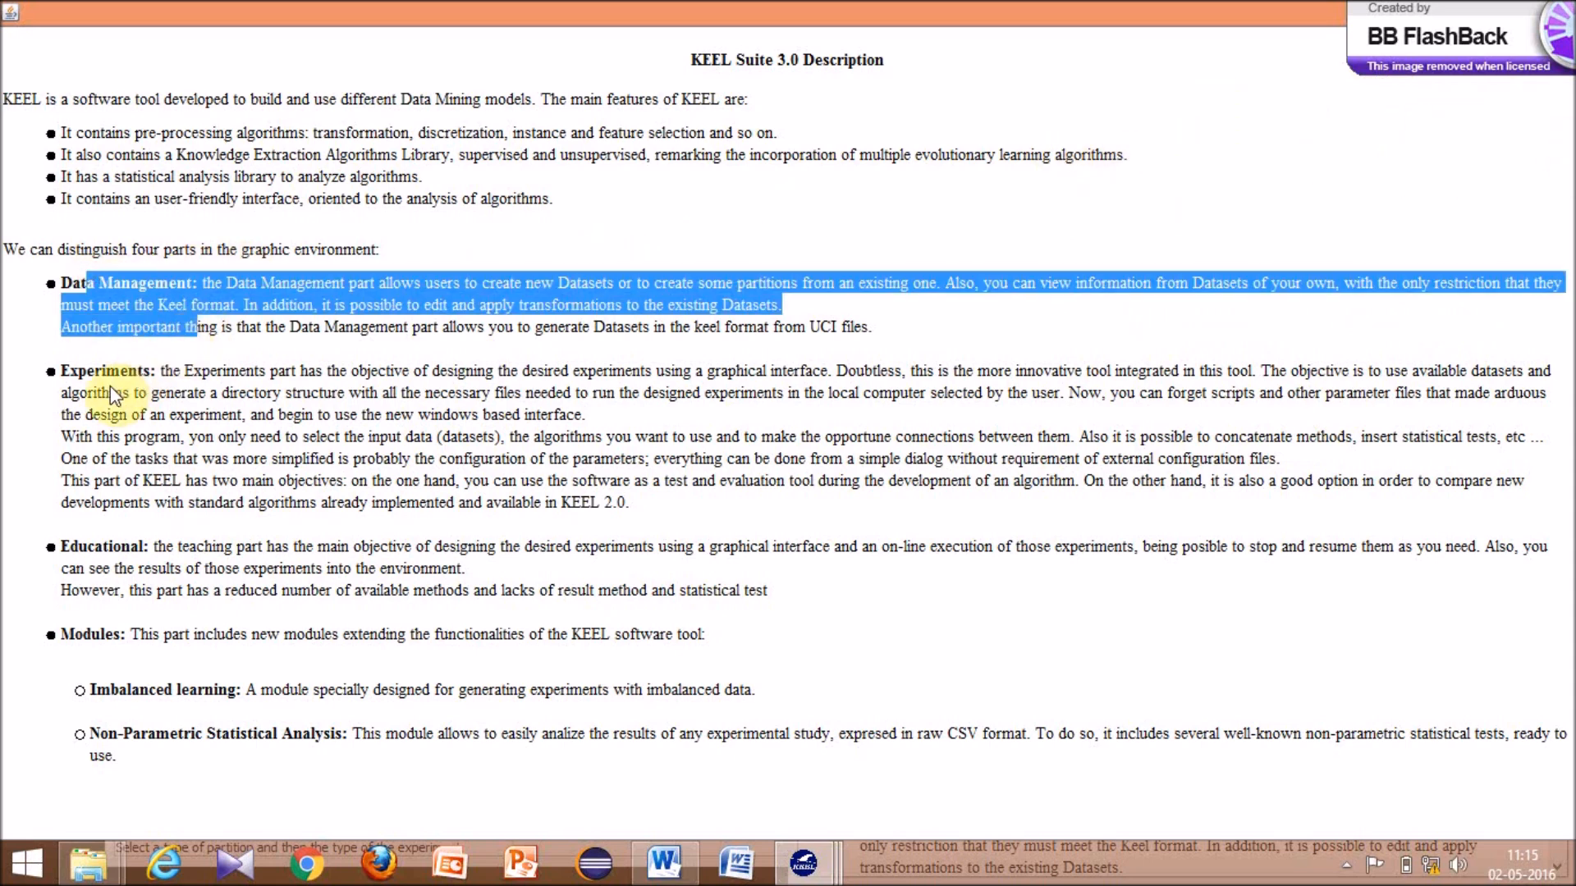
click(103, 382)
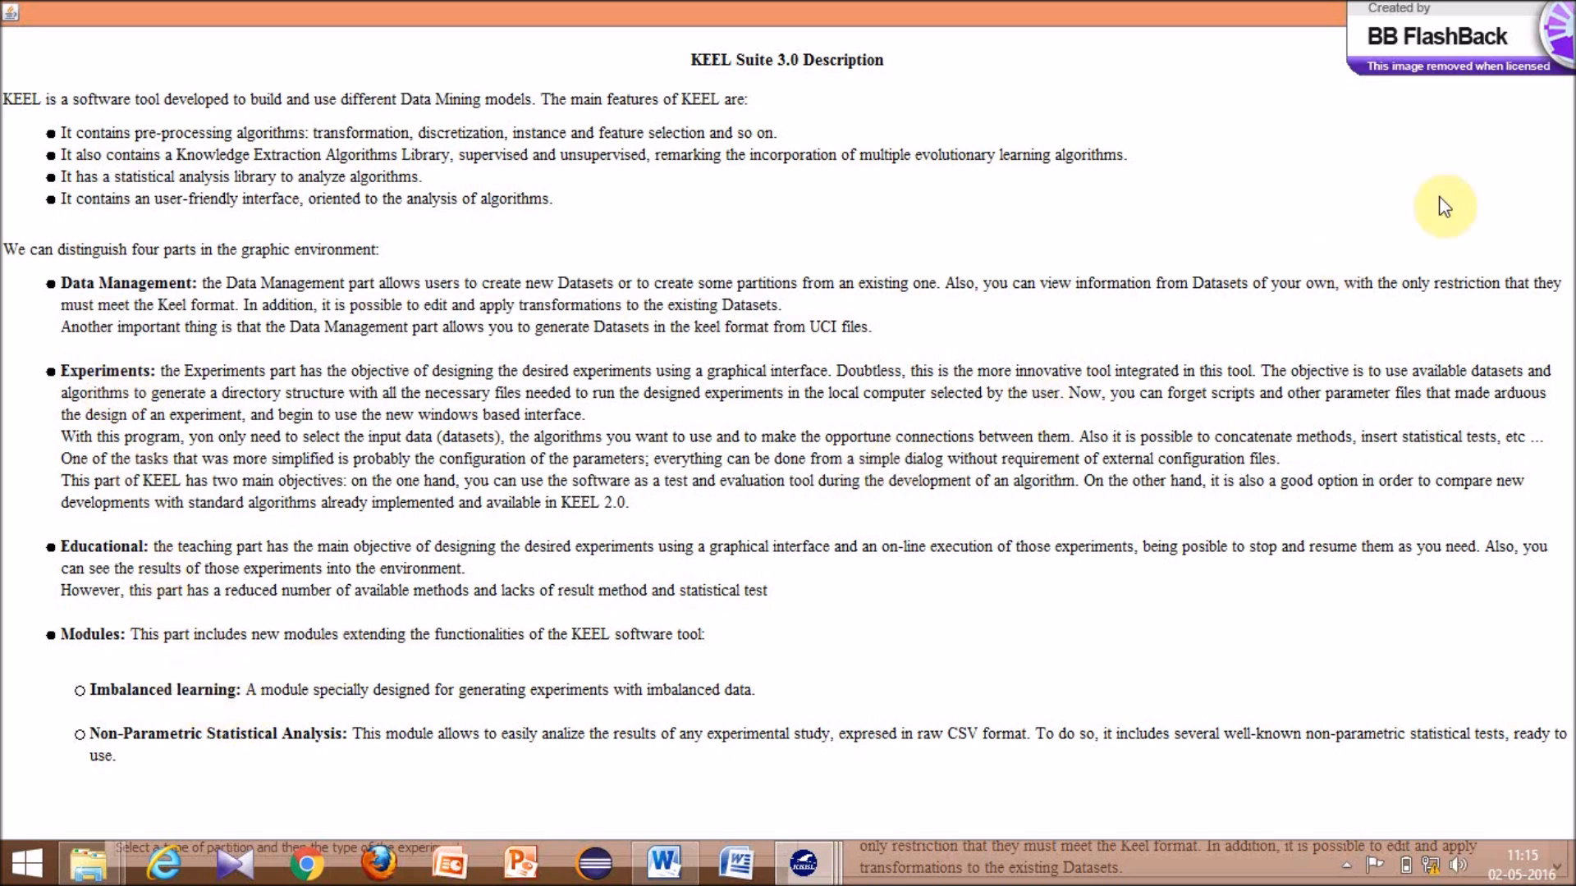
click(1514, 10)
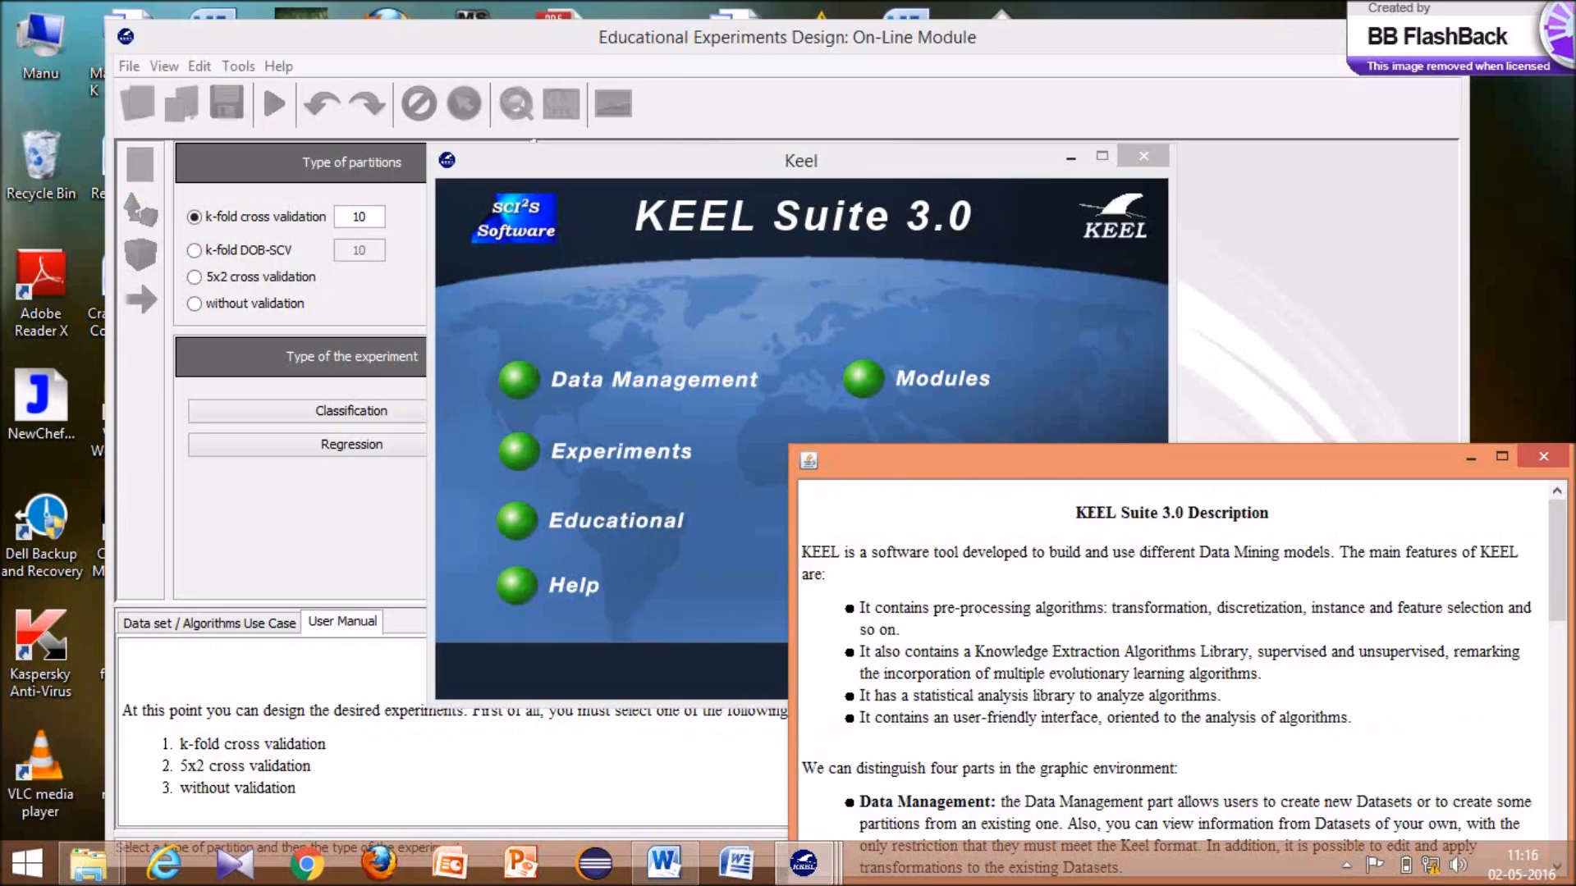
click(1546, 453)
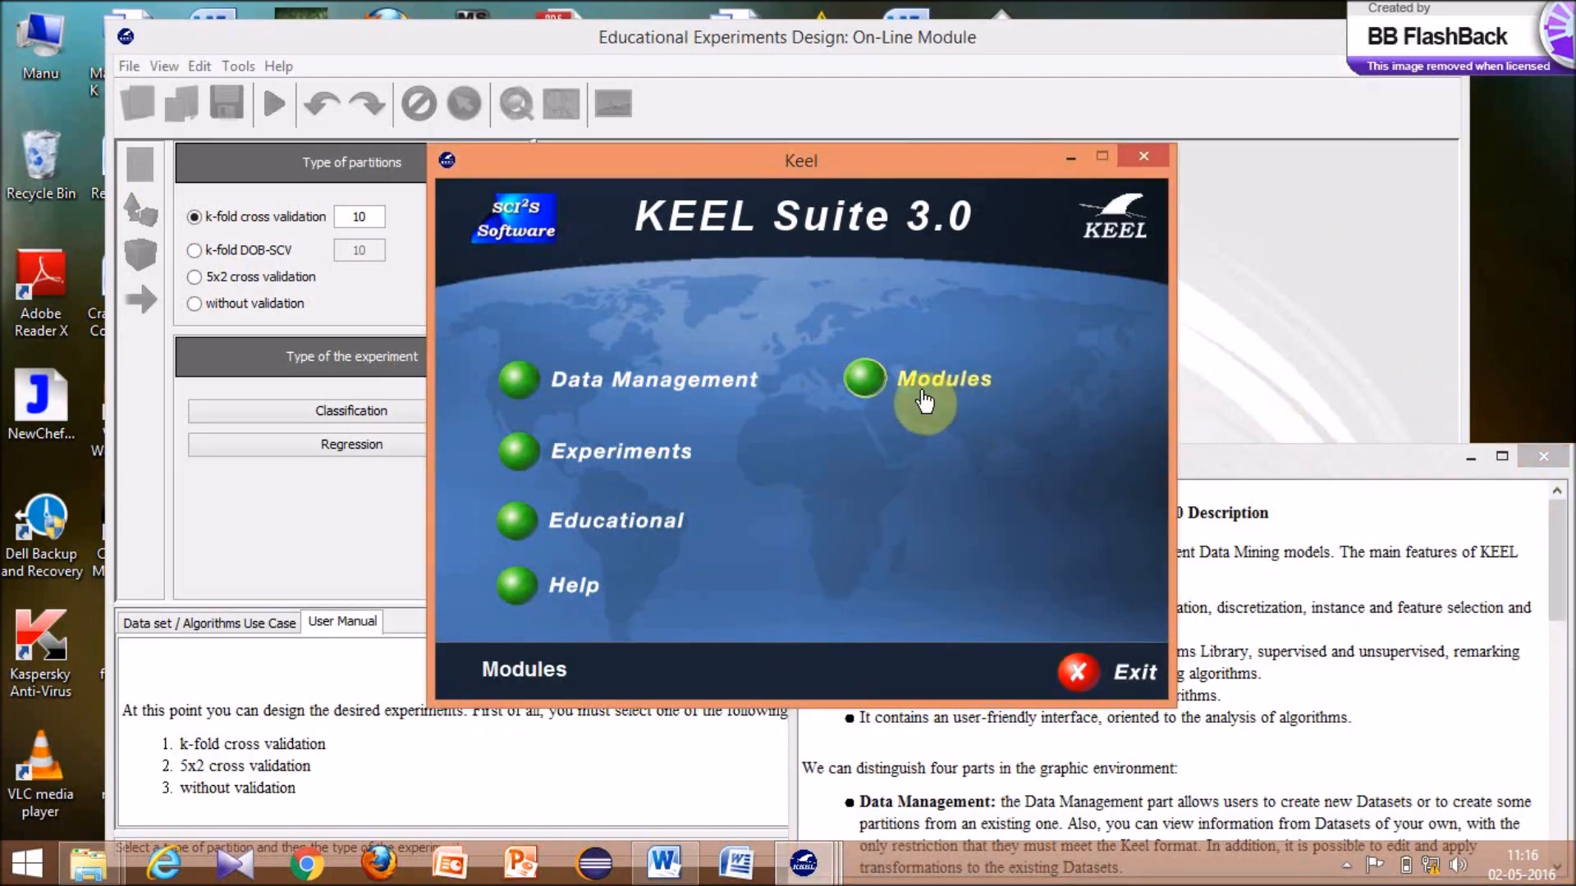
- View the additional learning and statistical analysis modules offered under Modules and return to the suite's start screen
click(867, 379)
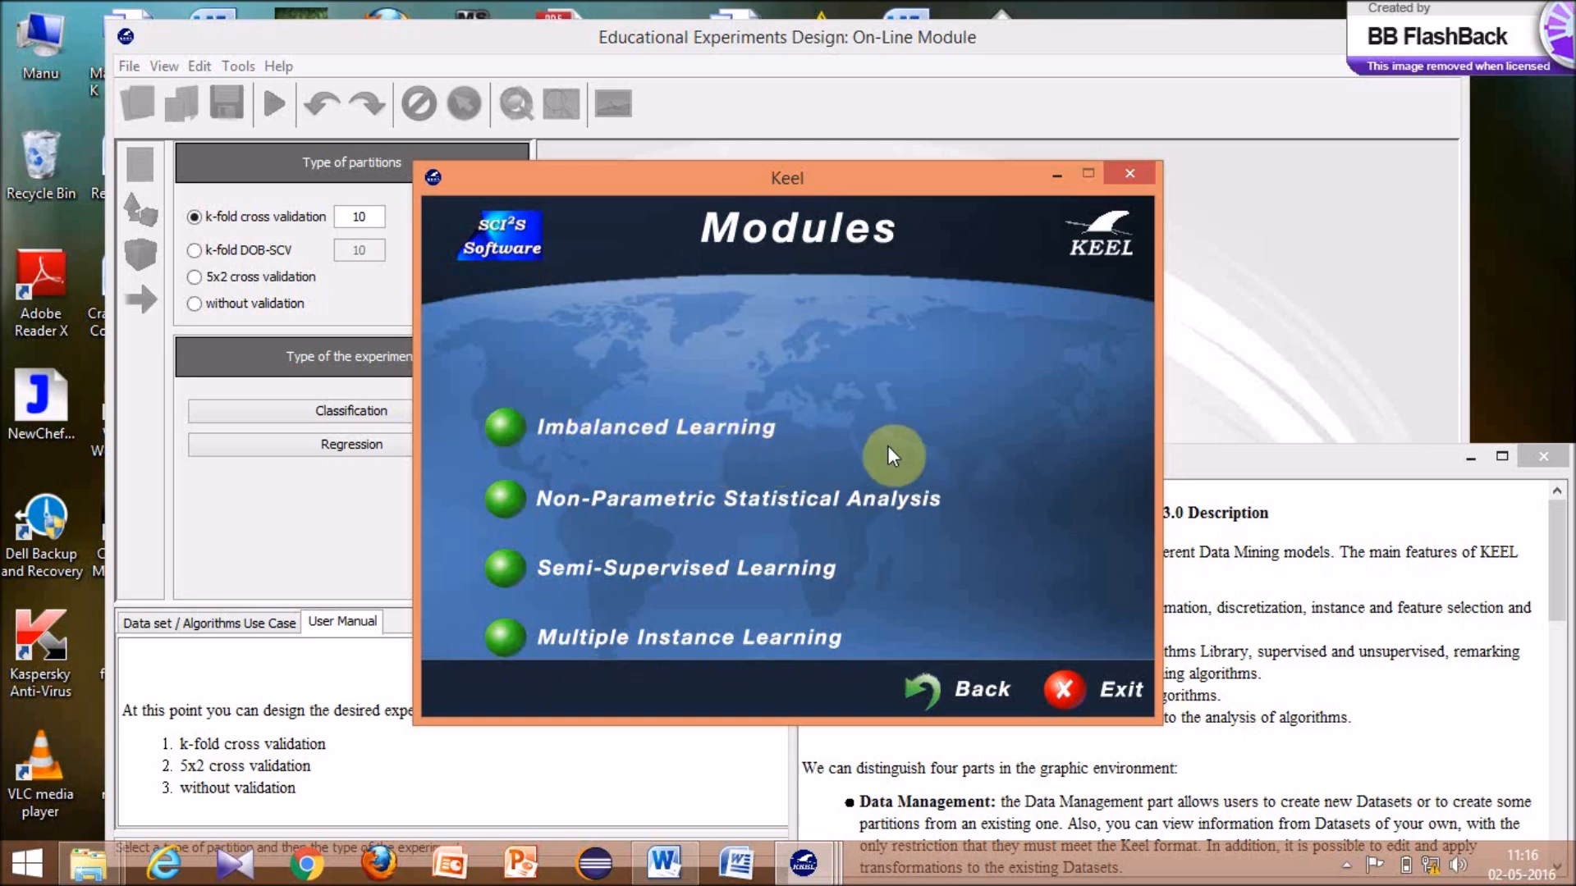
click(728, 428)
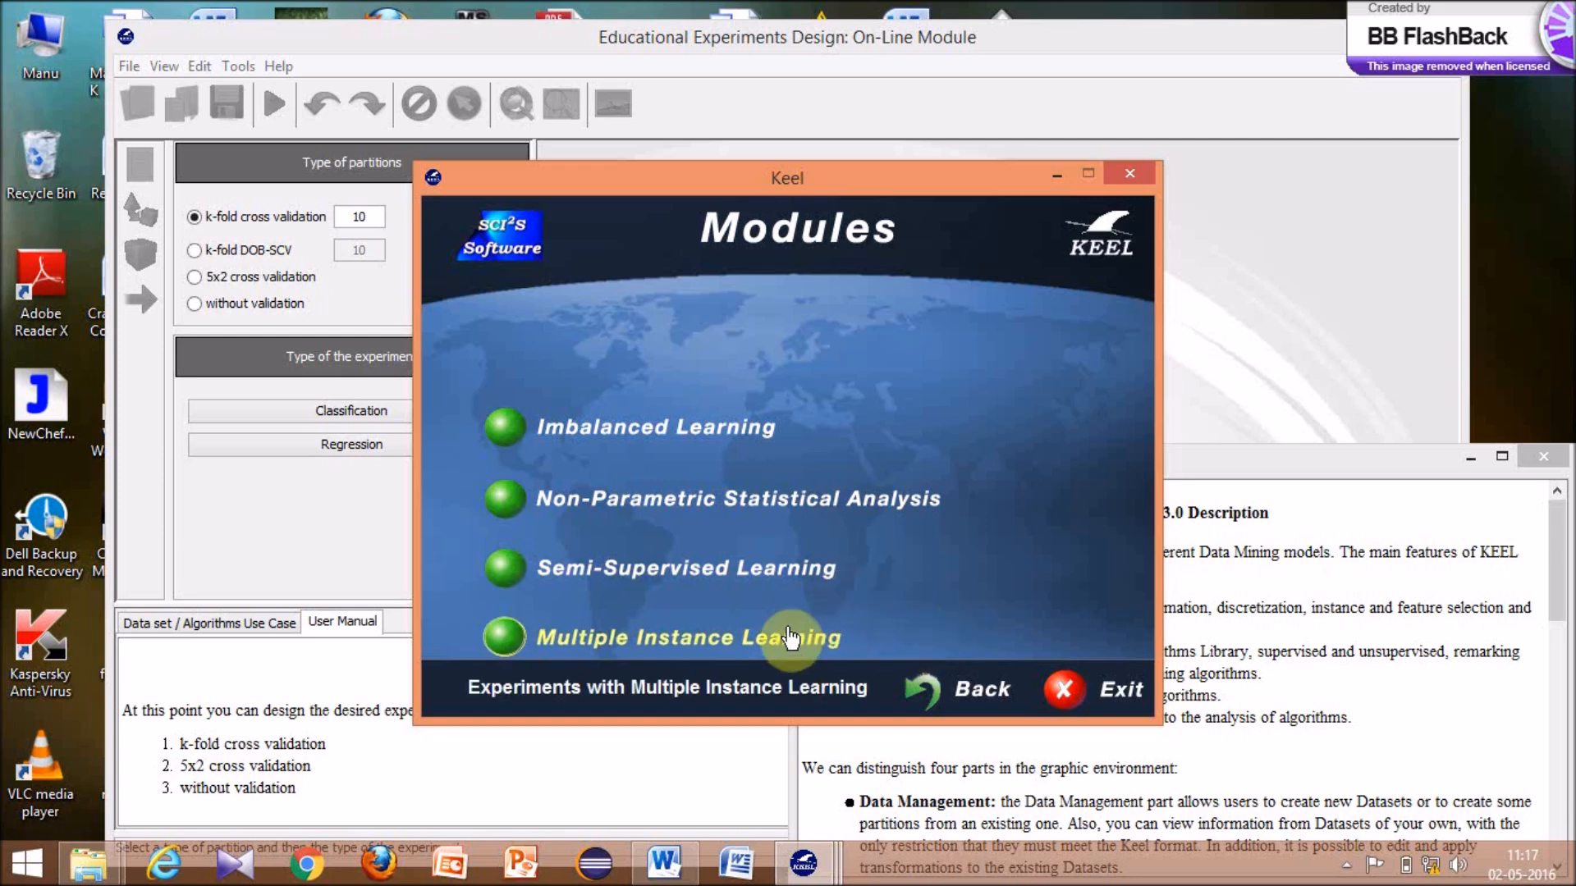
click(980, 683)
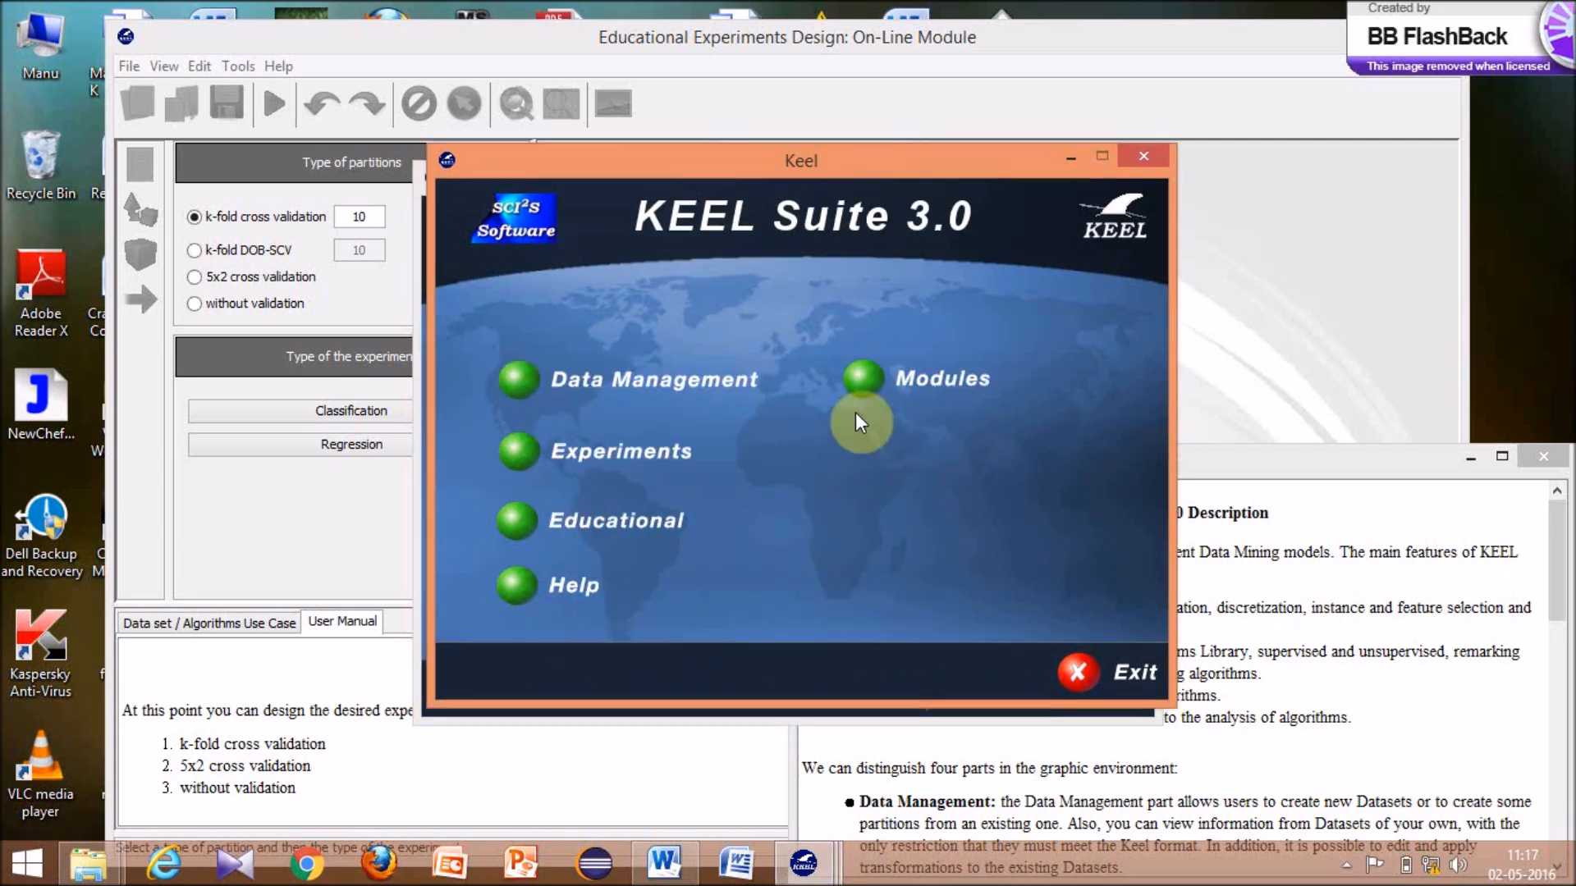